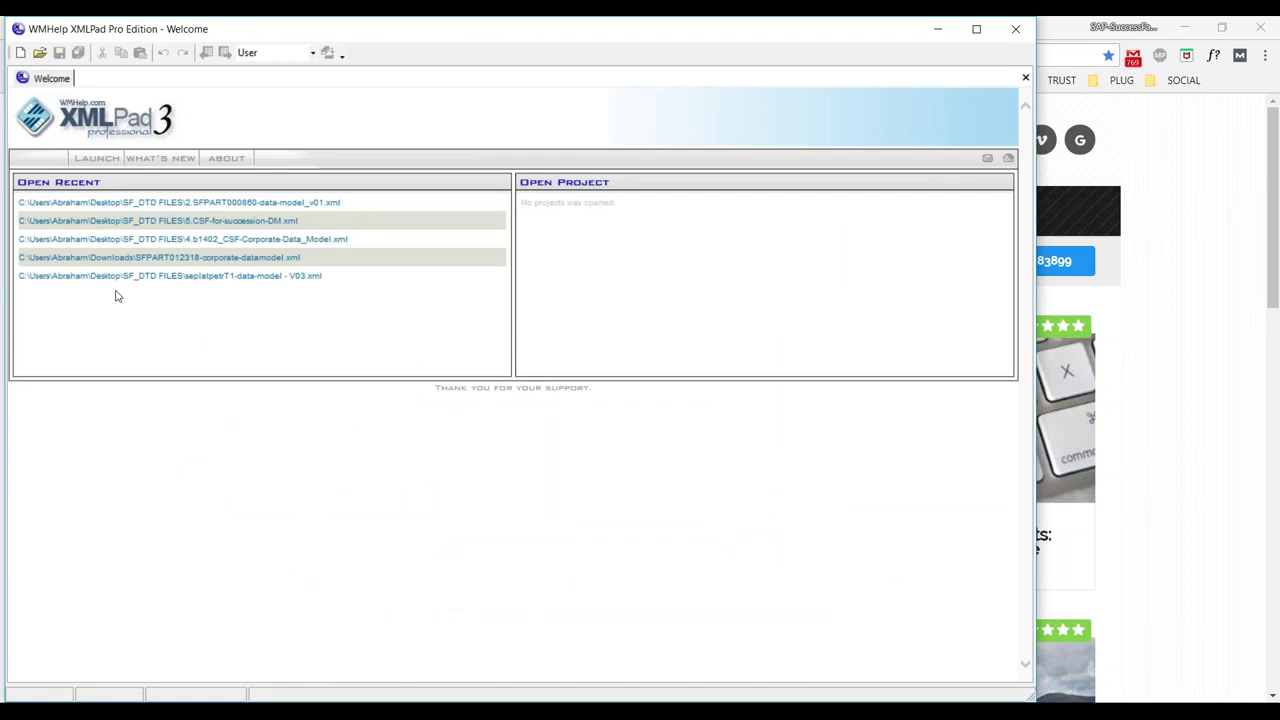
Open 3.SFPART000860-hris-propagation-configuration - Copy_v01.xml from the SF_DTD FILES folder
left_click(39, 52)
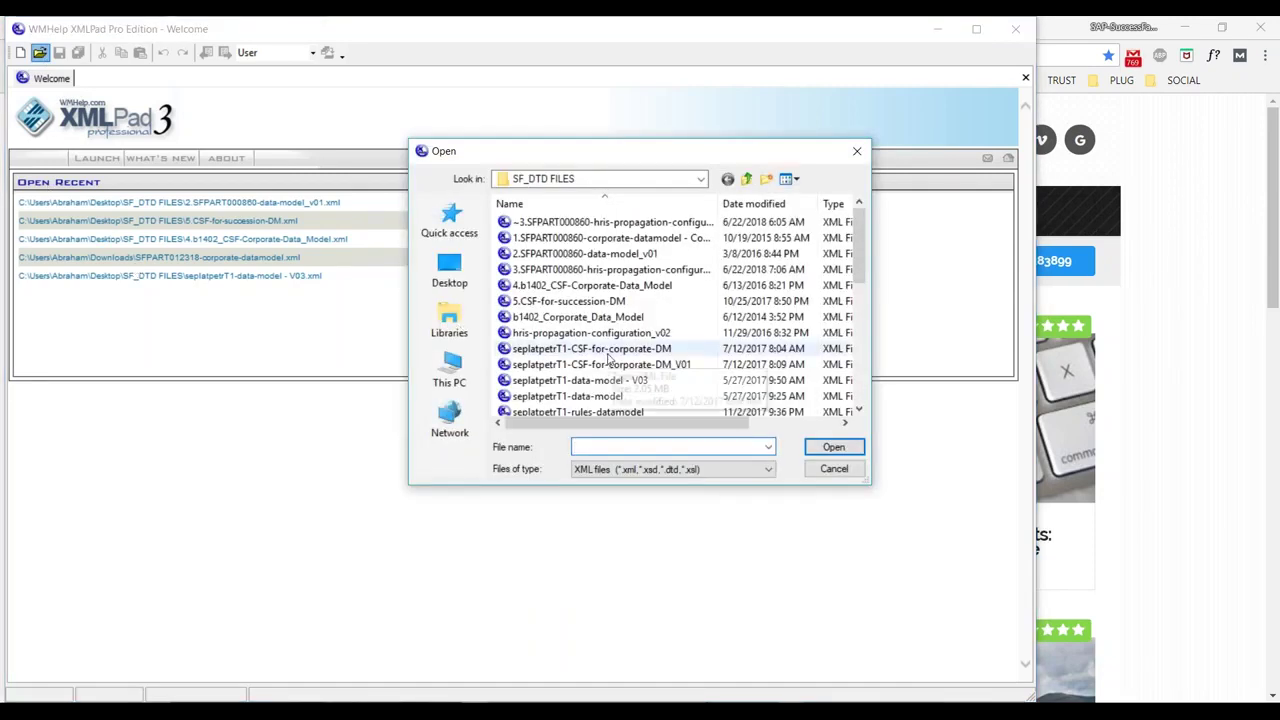
left_click(590, 270)
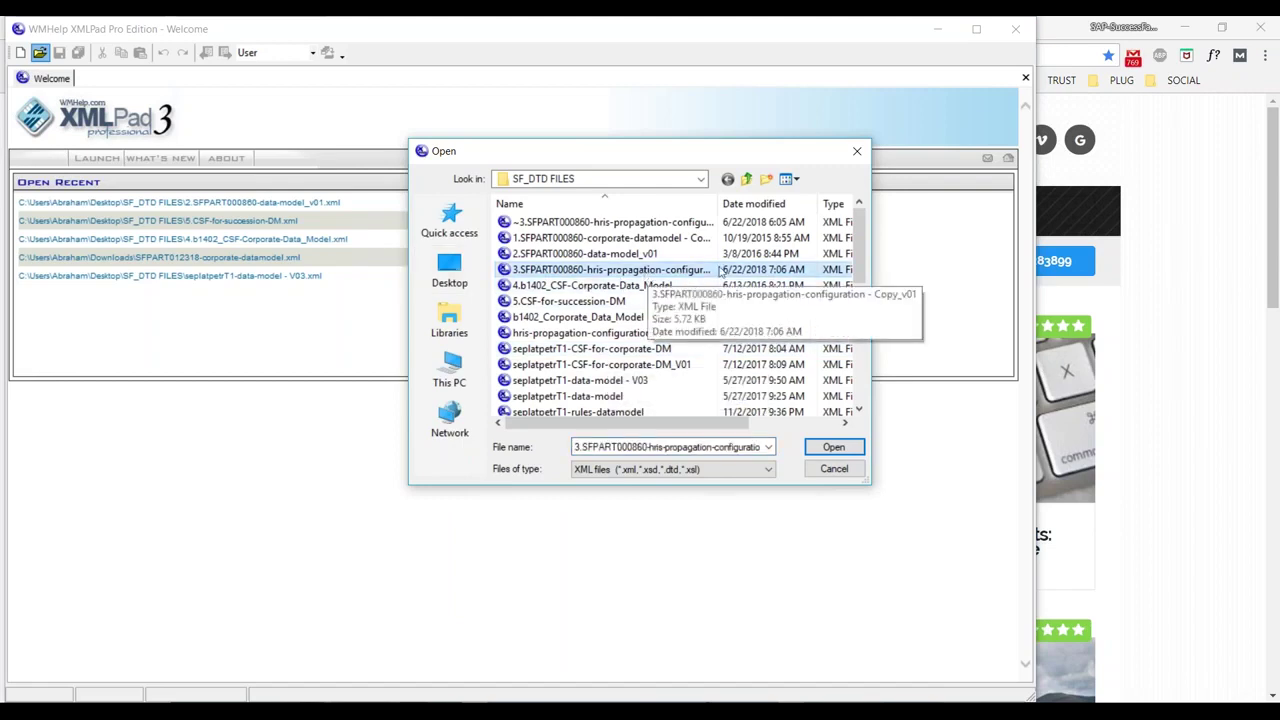
left_click(834, 448)
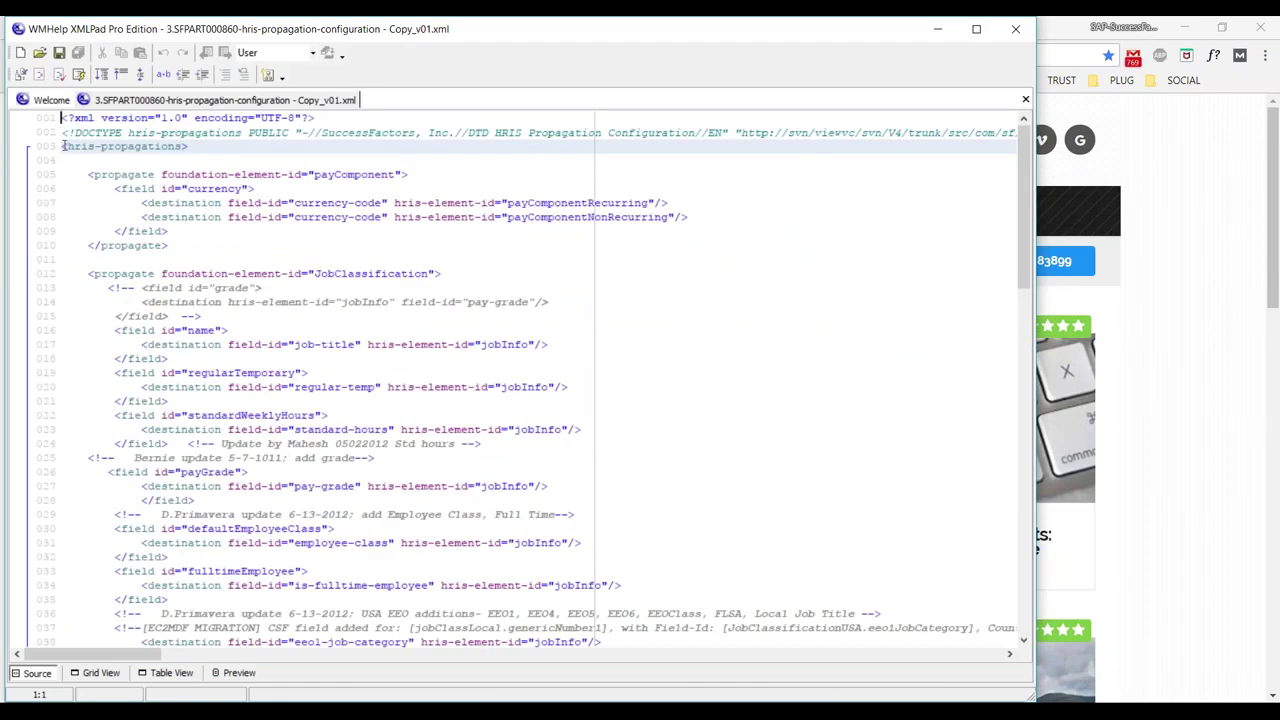
left_click_drag(62, 146, 197, 146)
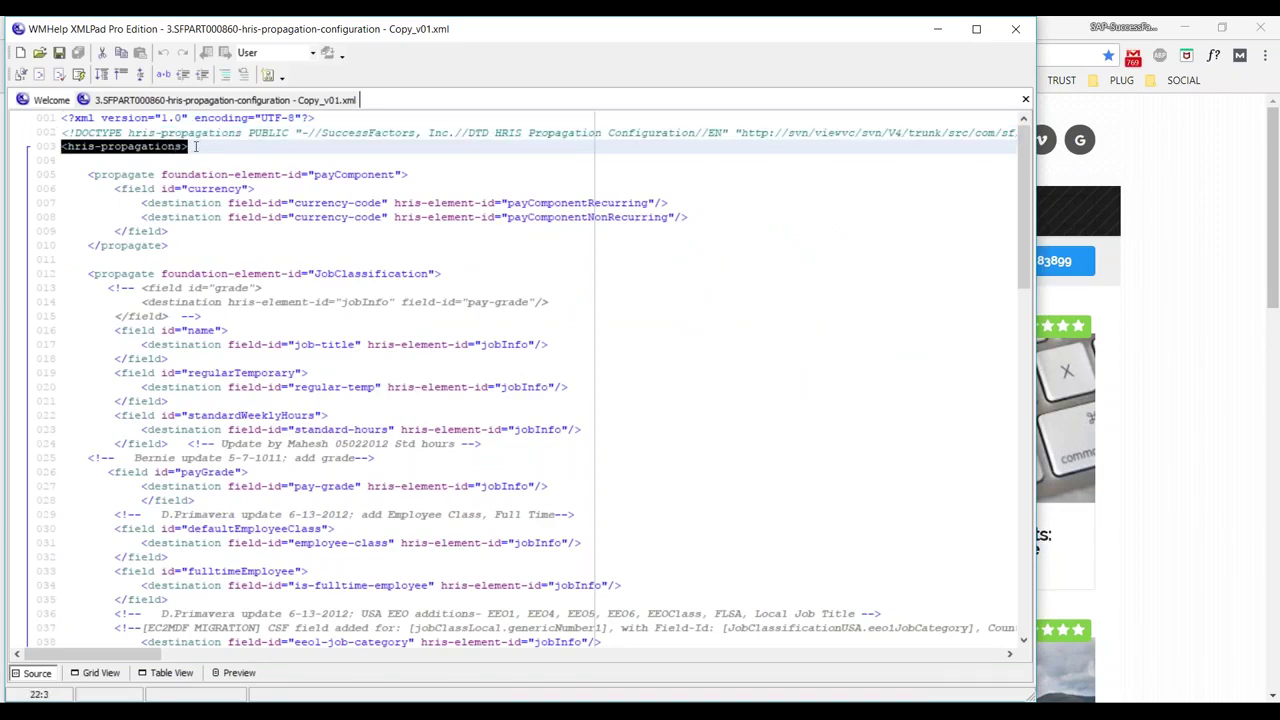
scroll(204, 160, "down", 6)
scroll(204, 160, "down", 20)
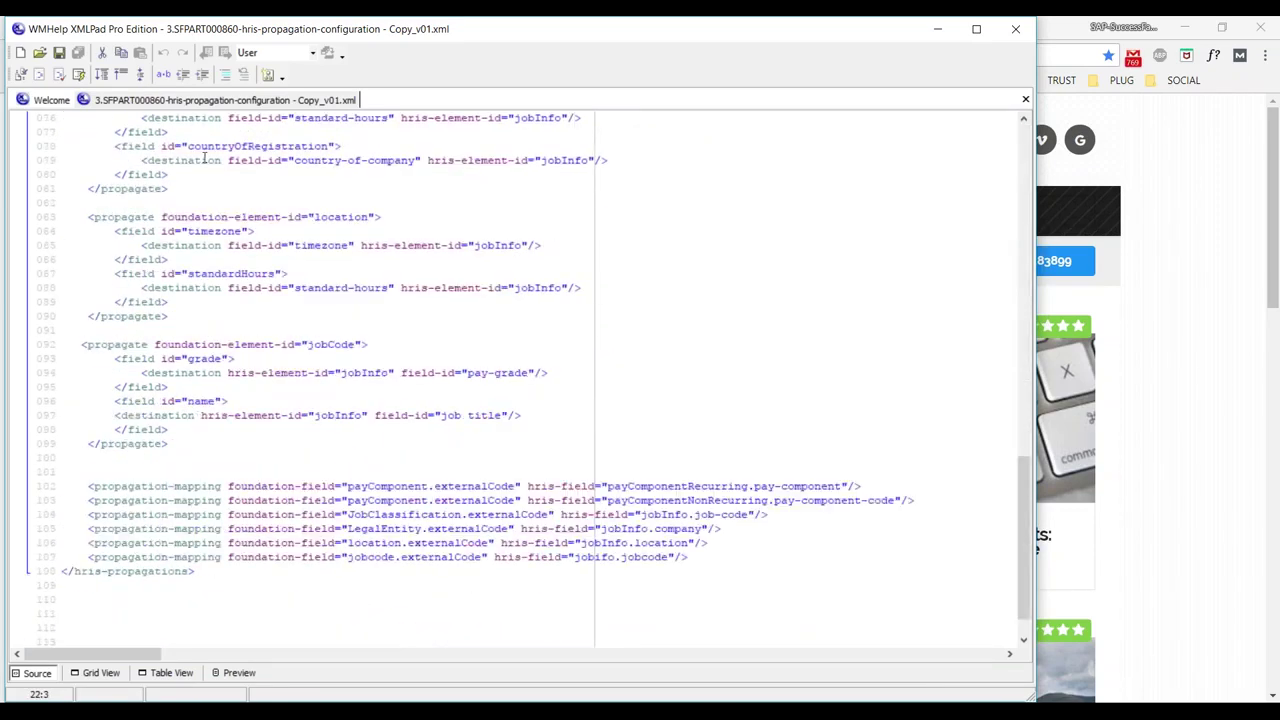
left_click_drag(62, 529, 155, 529)
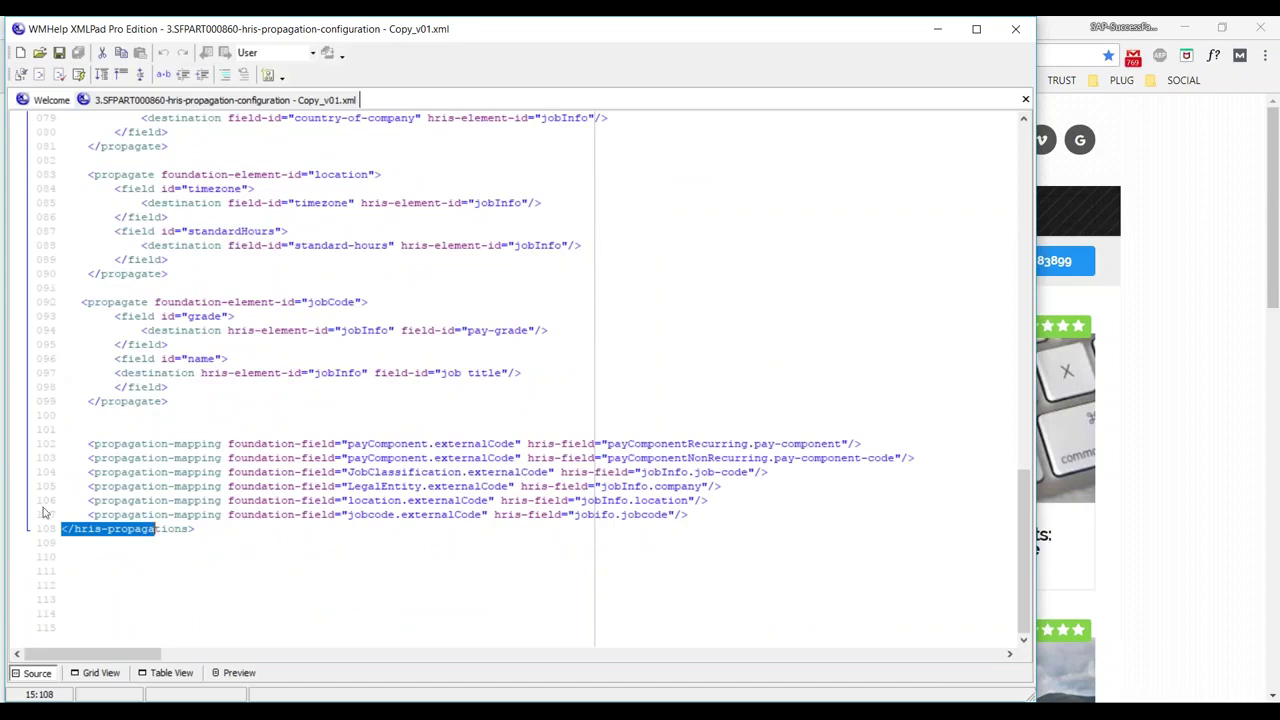
scroll(22, 406, "up", 20)
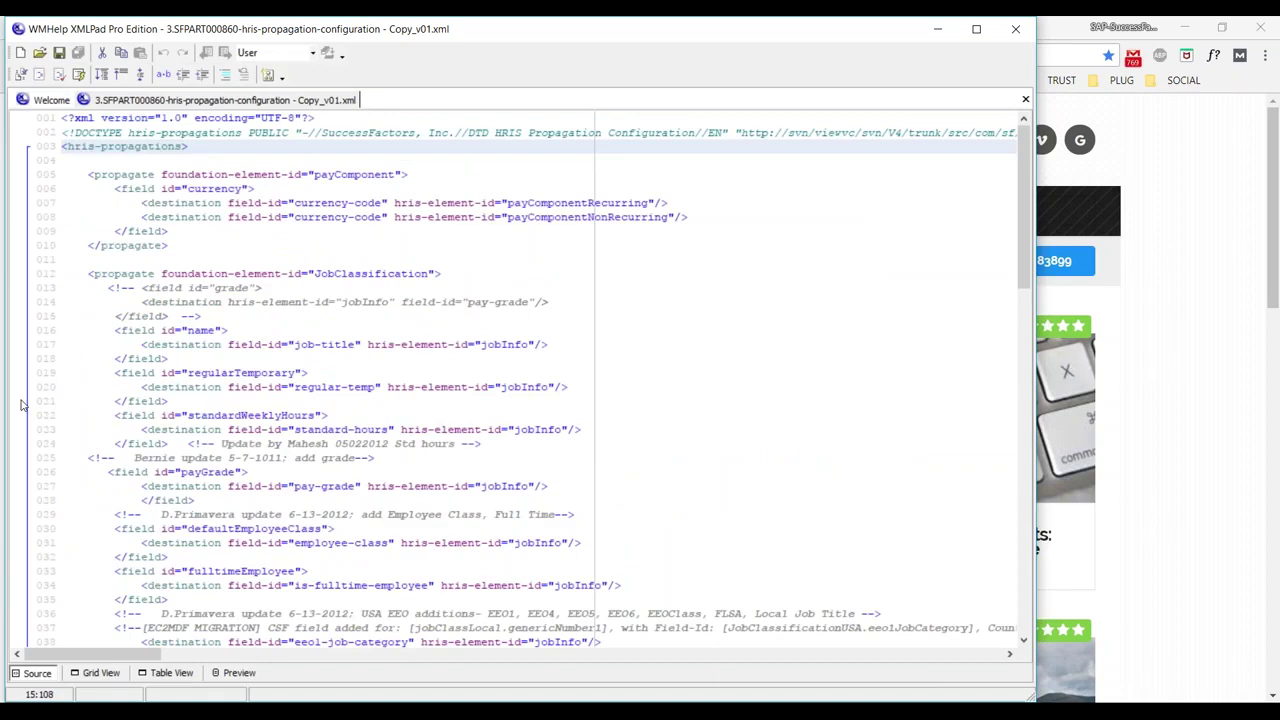
left_click(213, 146)
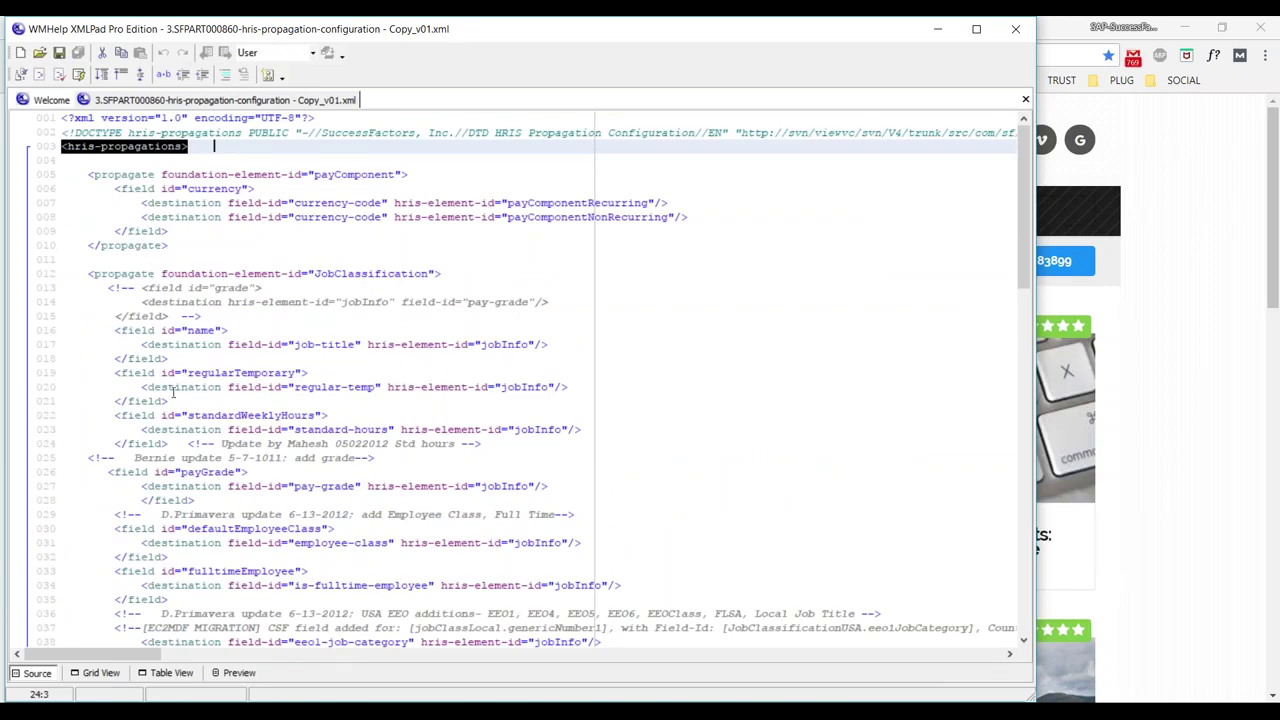
left_click(106, 174)
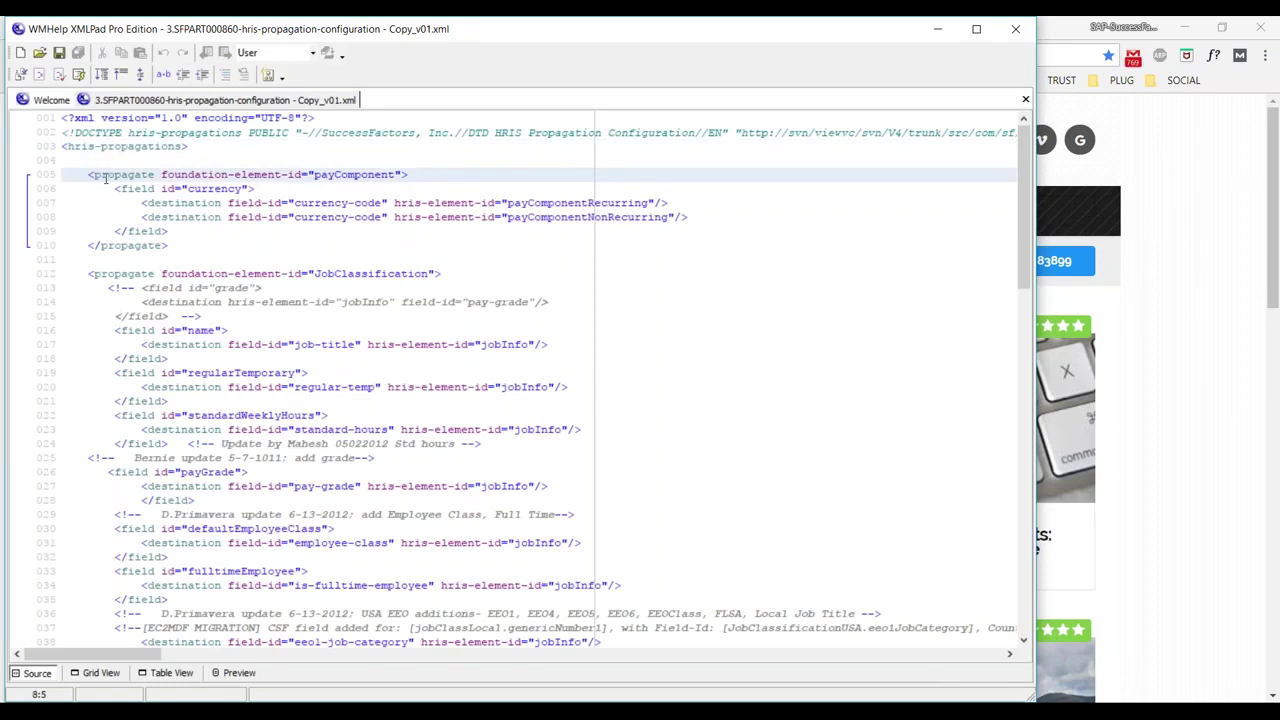
left_click(92, 273)
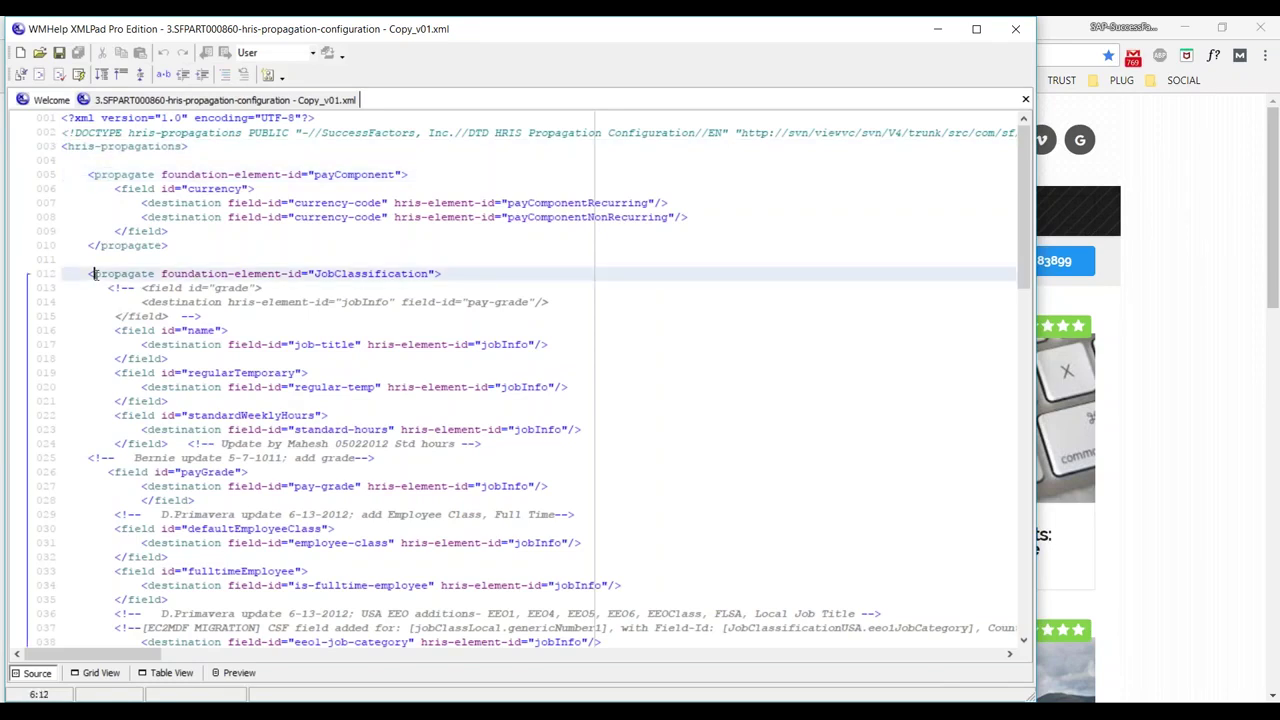
scroll(221, 372, "down", 9)
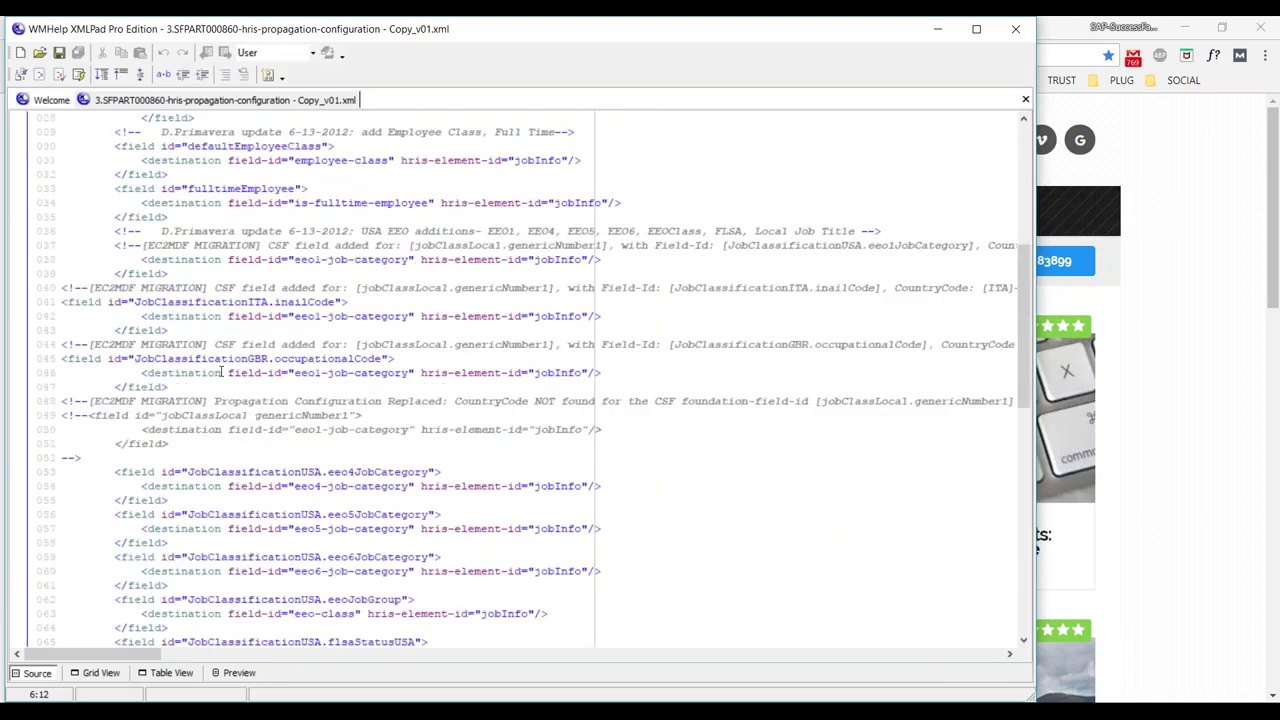
scroll(221, 372, "down", 9)
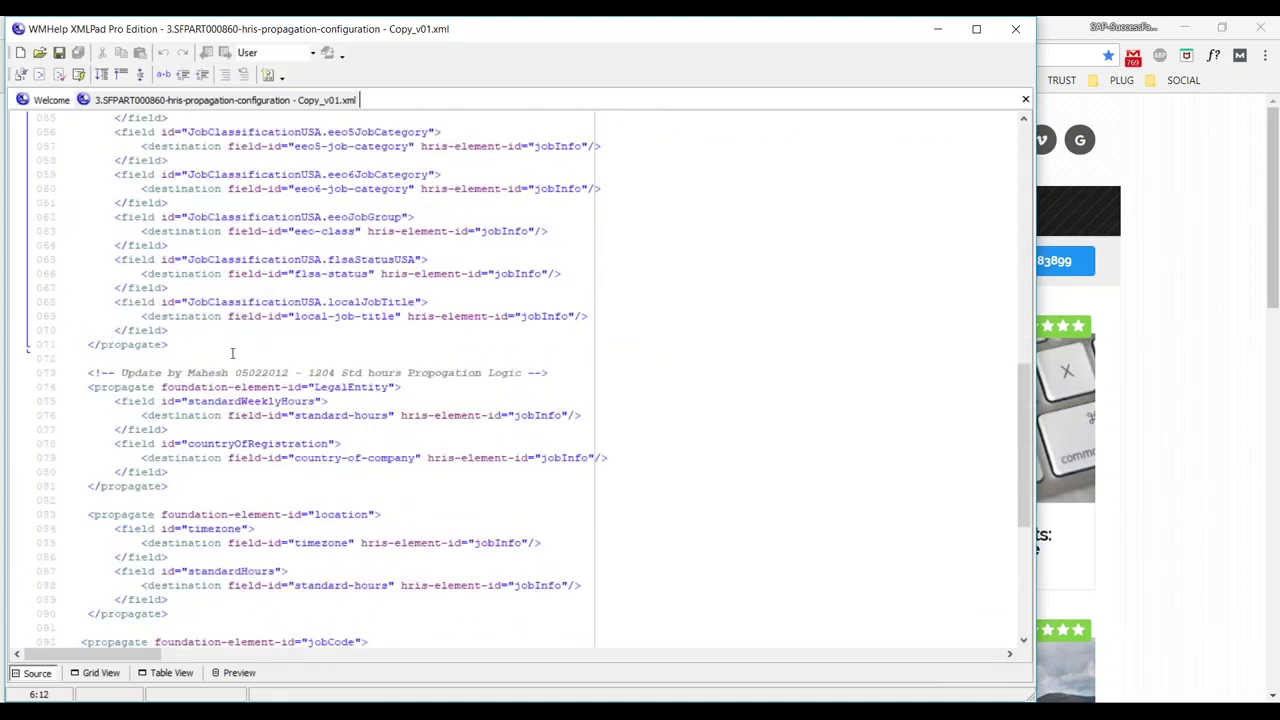
left_click(108, 388)
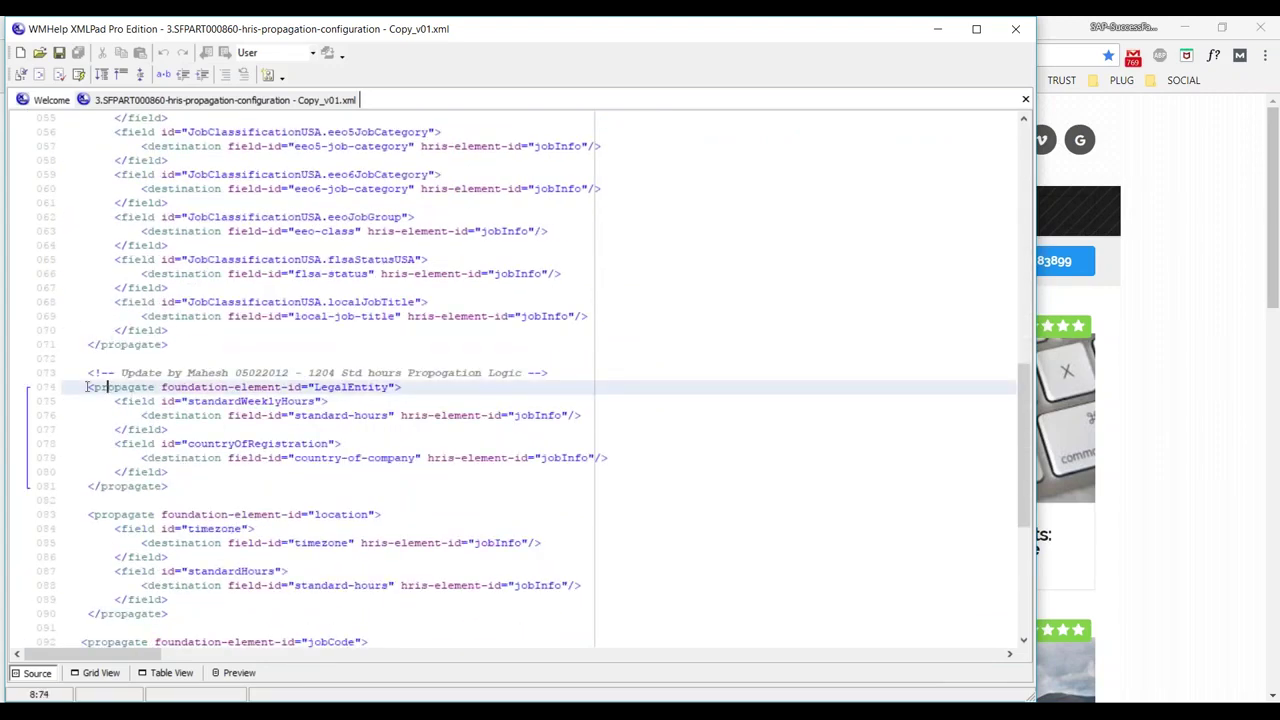
scroll(327, 394, "down", 2)
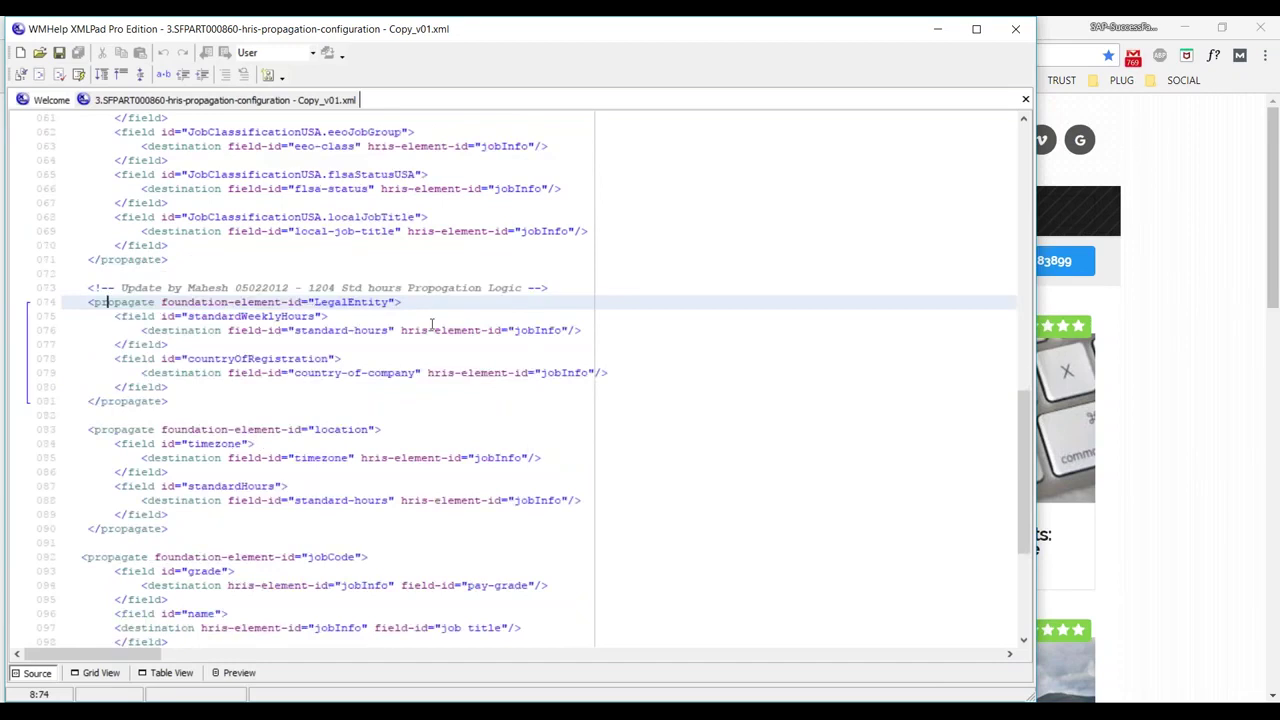
scroll(432, 322, "down", 1)
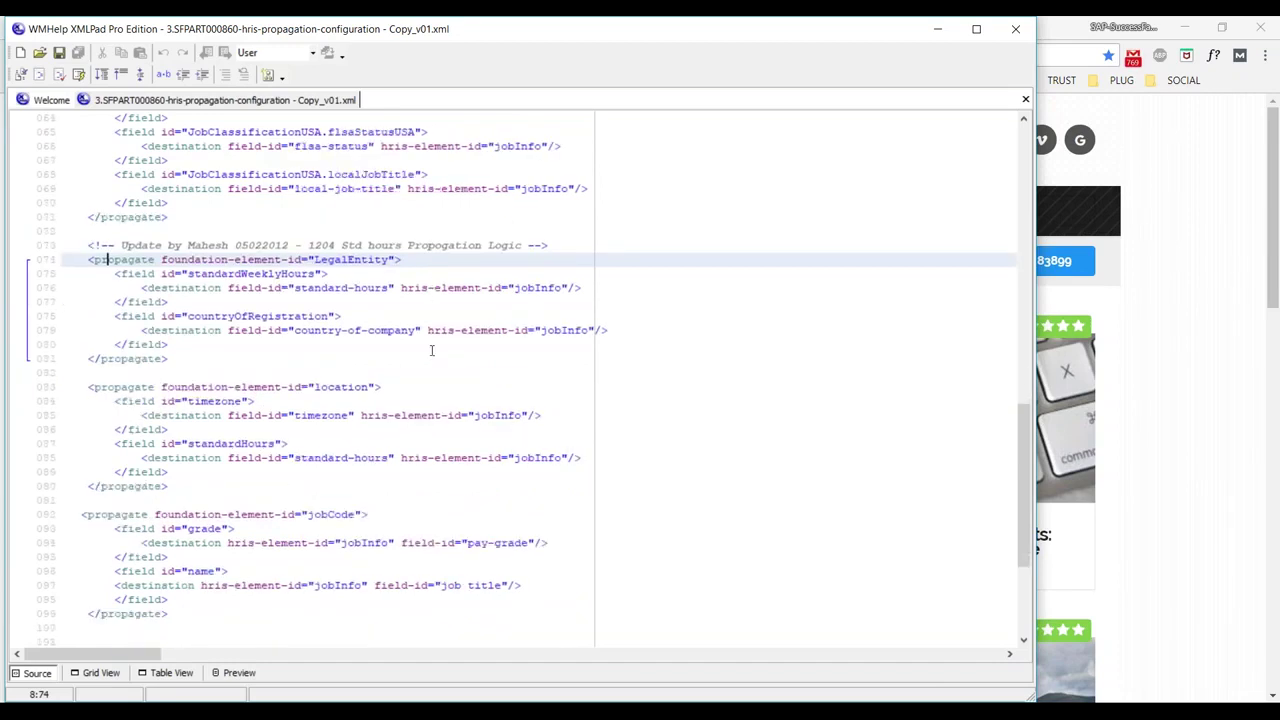
left_click(107, 388)
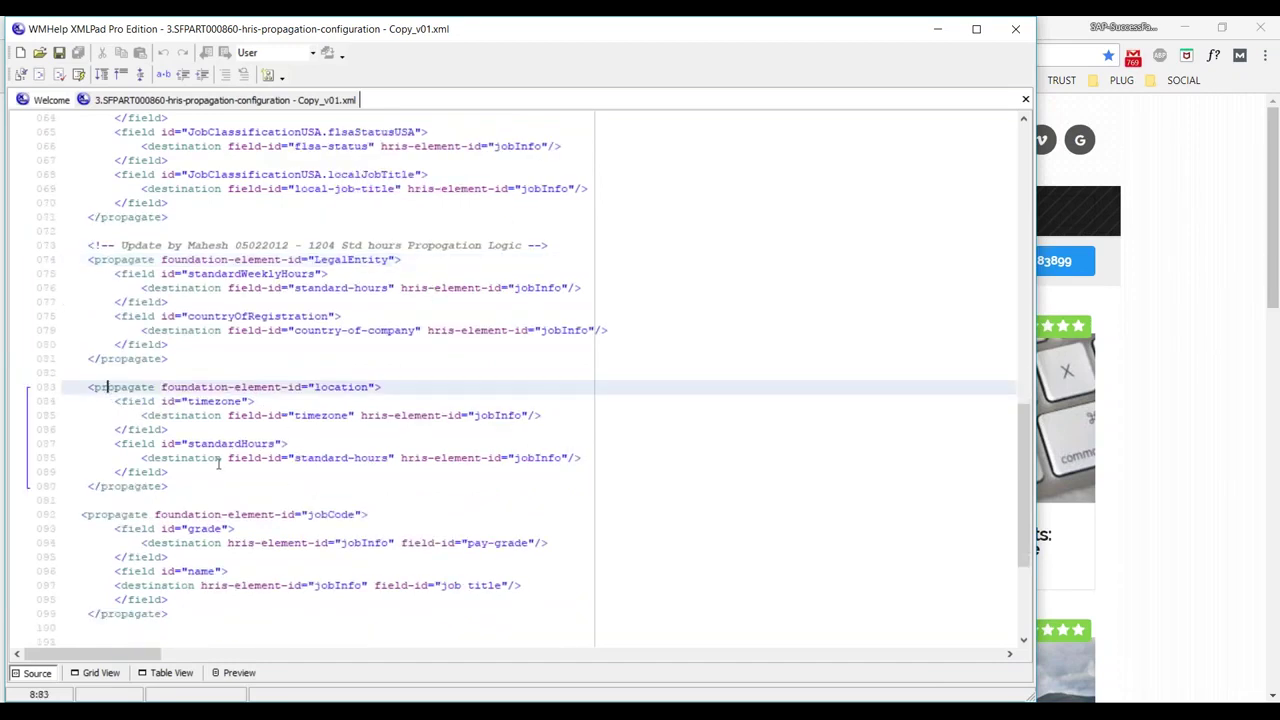
scroll(218, 462, "down", 3)
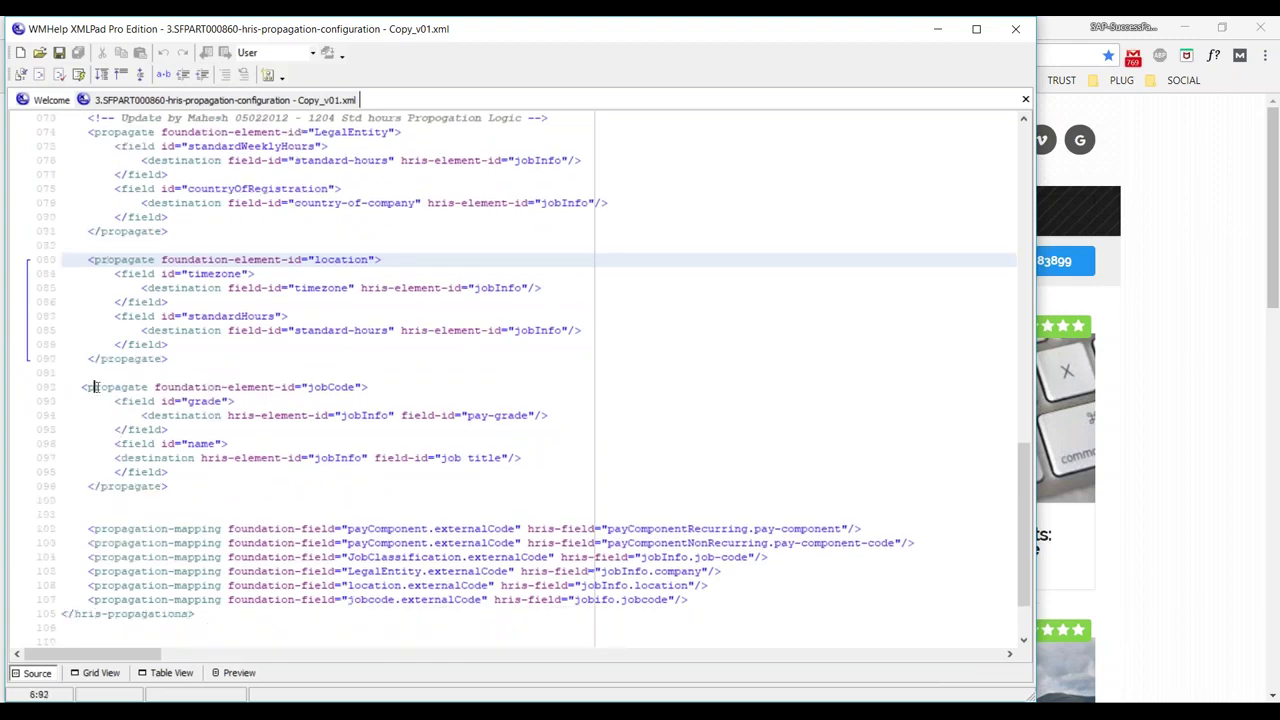
left_click(93, 387)
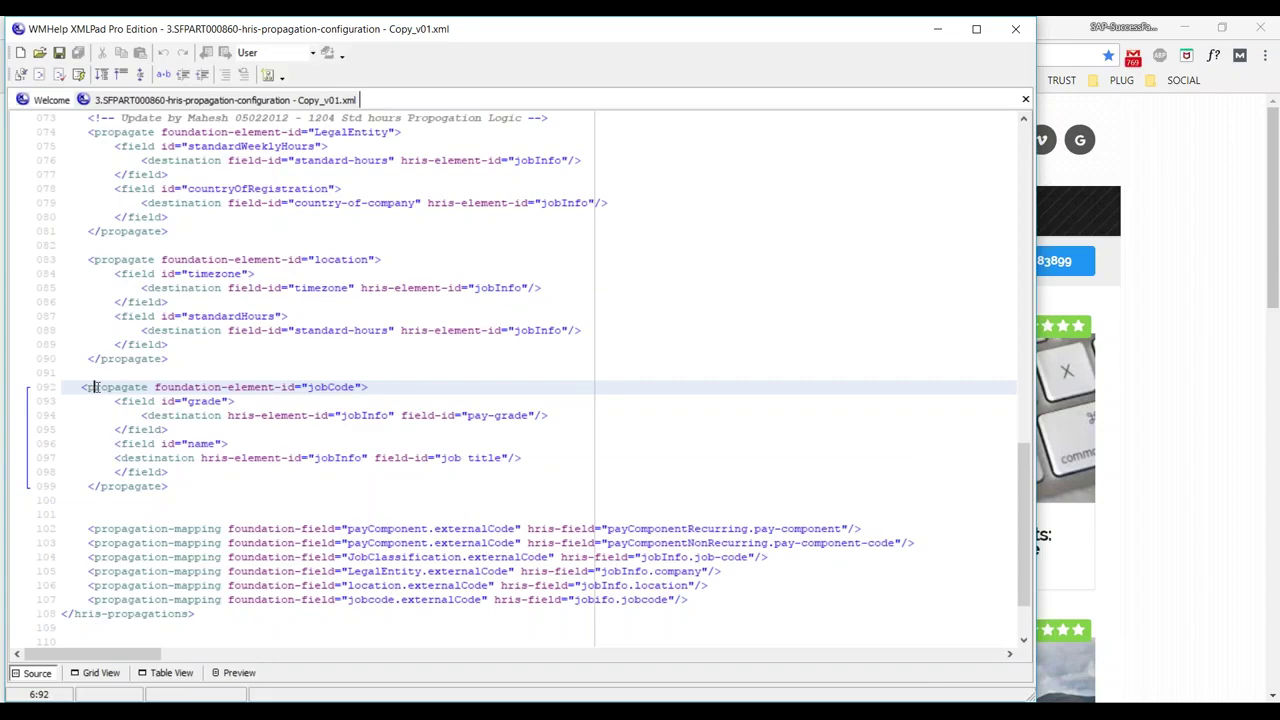
scroll(300, 414, "up", 7)
scroll(297, 410, "down", 5)
scroll(297, 410, "down", 2)
left_click(84, 390)
left_click_drag(118, 388, 426, 484)
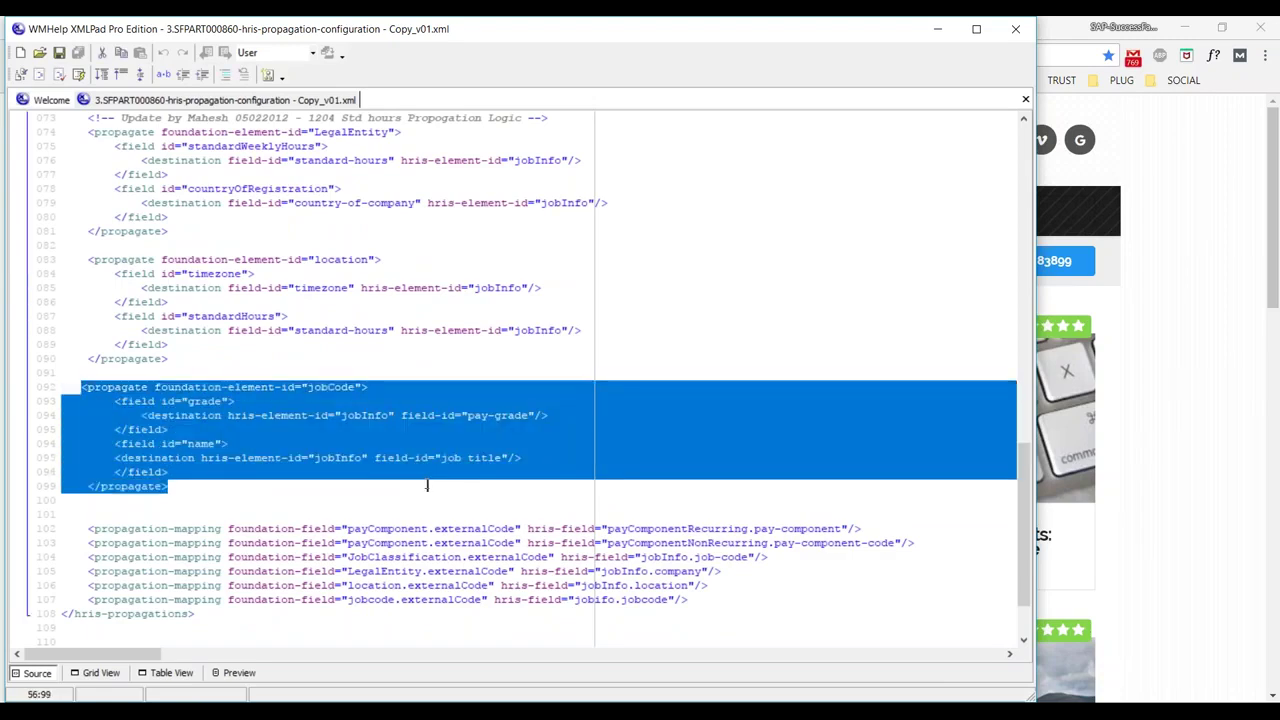
left_click(390, 470)
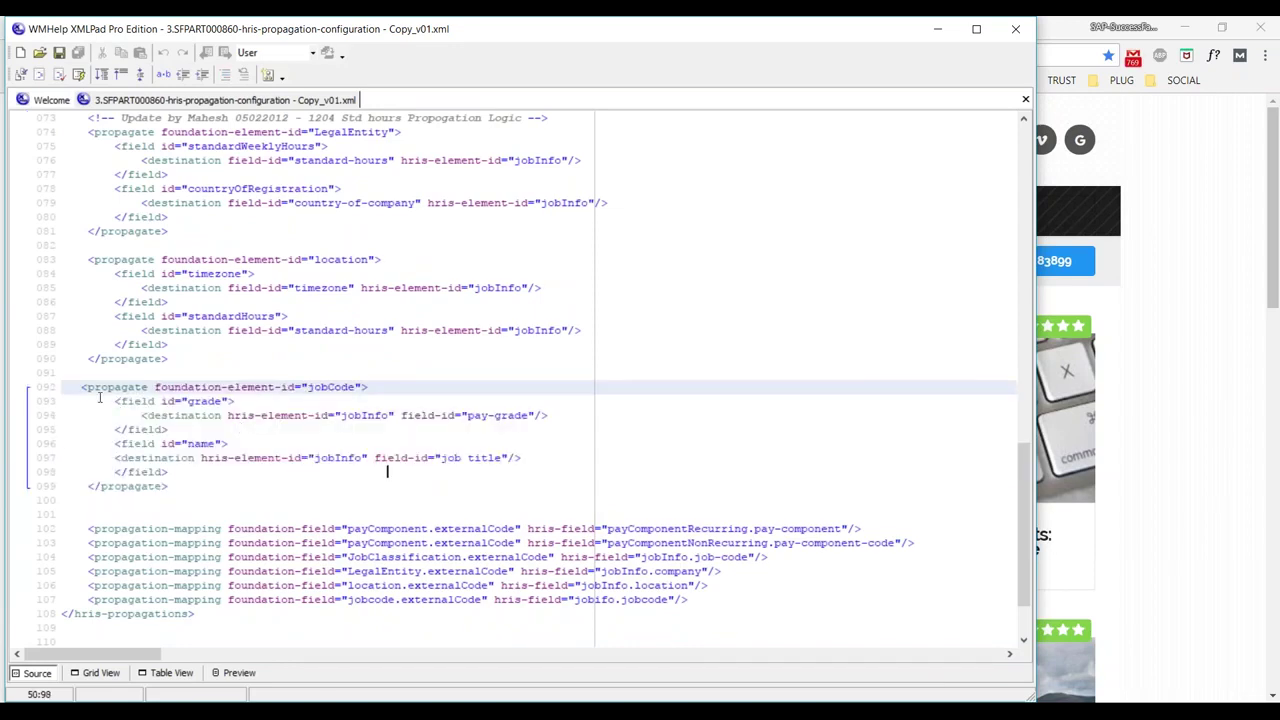
left_click_drag(74, 388, 115, 391)
left_click_drag(157, 397, 298, 393)
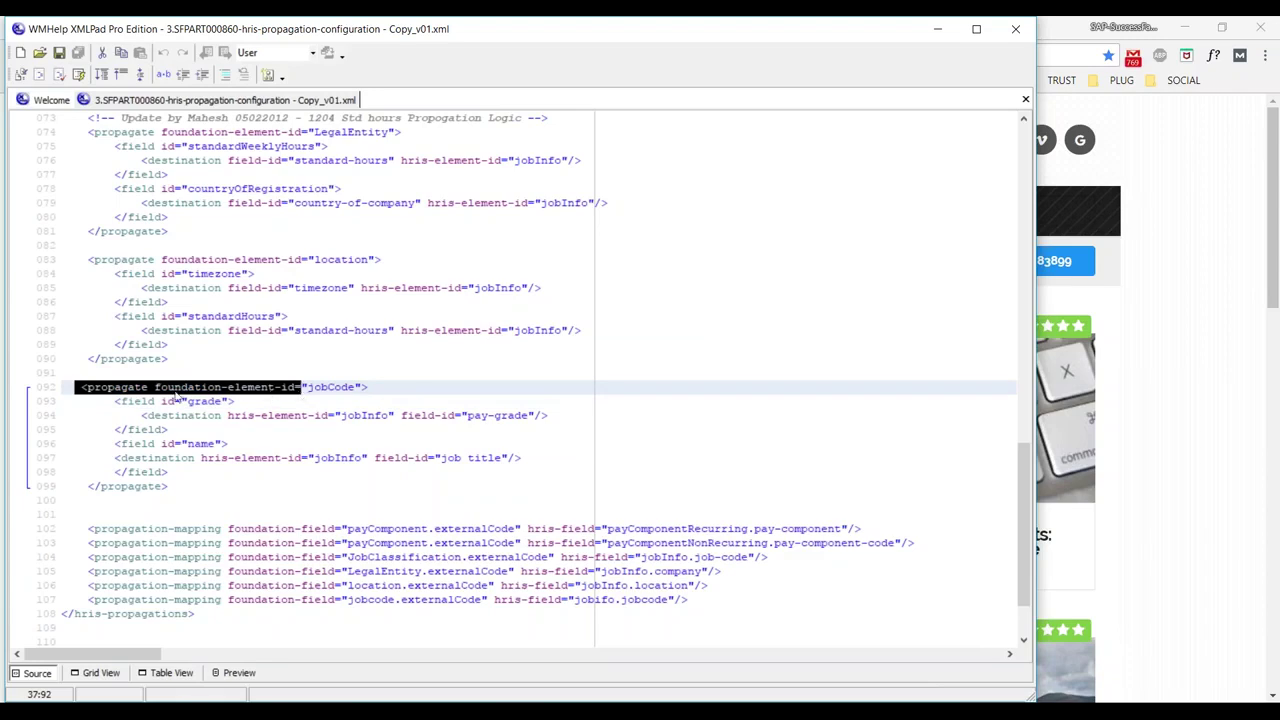
left_click(245, 401)
left_click_drag(157, 387, 188, 388)
left_click_drag(301, 387, 355, 387)
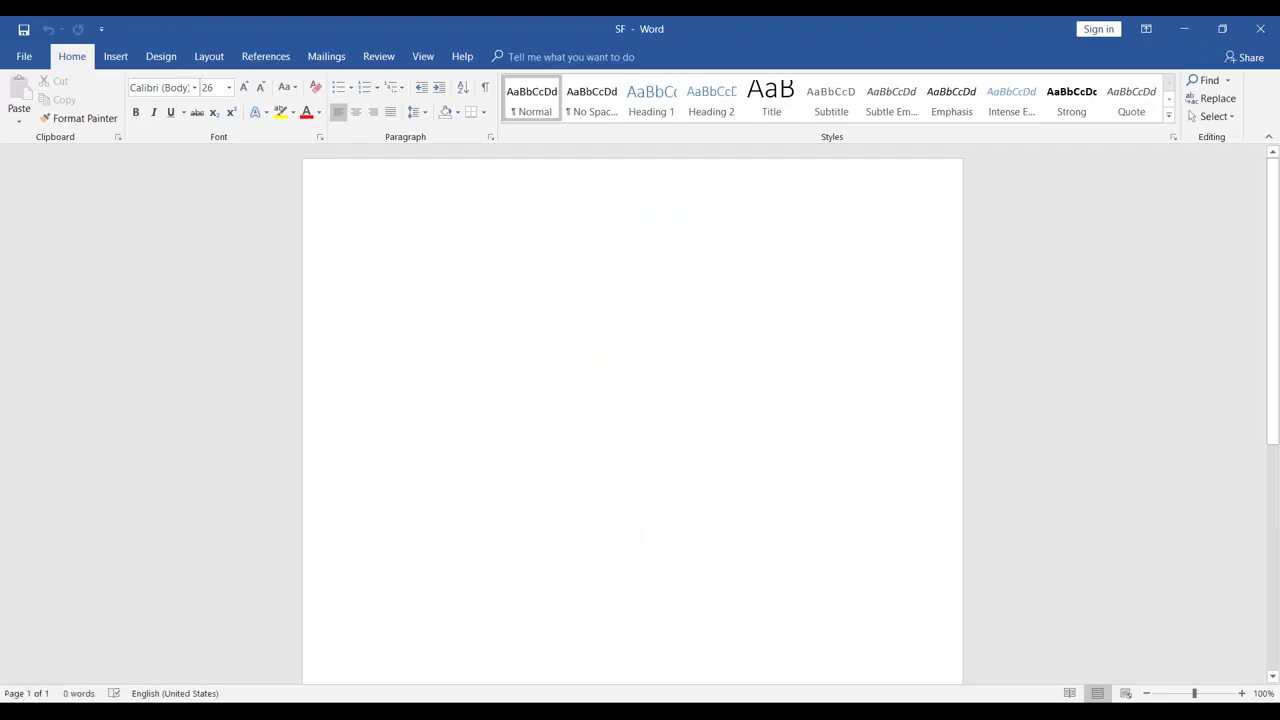
Type the note 'hris element.hris feild' and correct Hris to HRIS from the spelling suggestions
type("hris ")
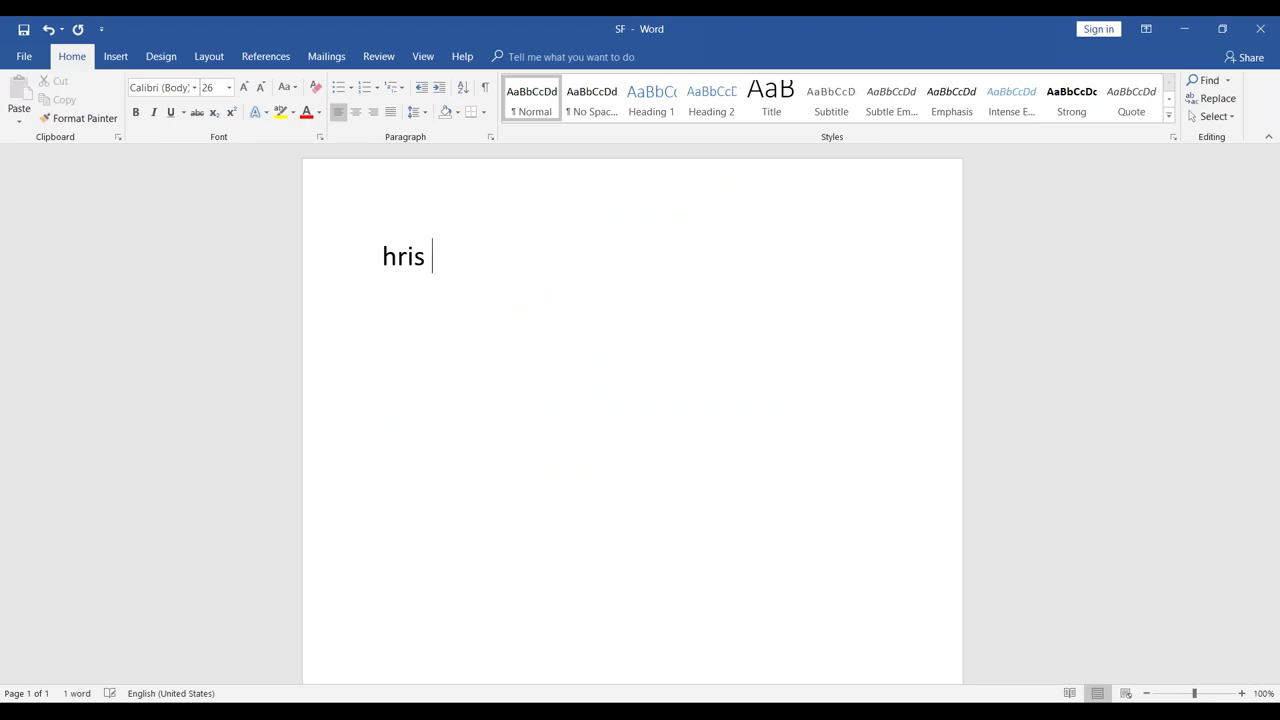
type("element")
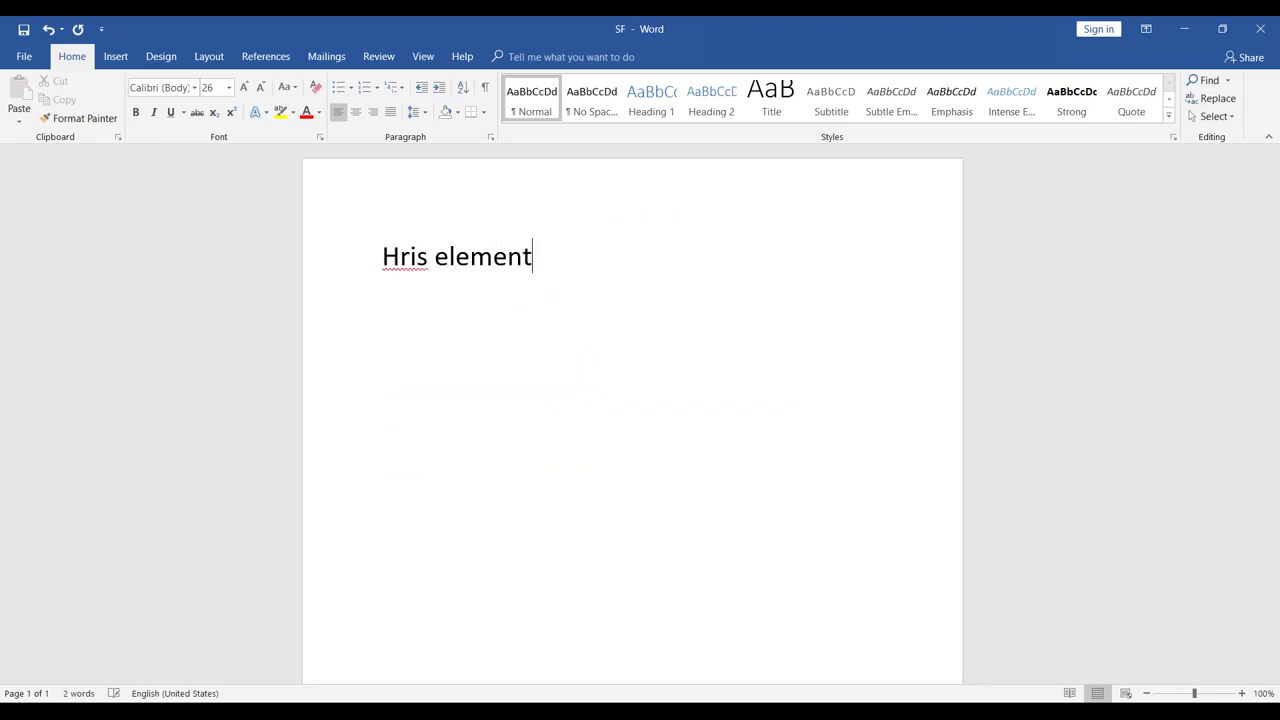
type(".hris feild")
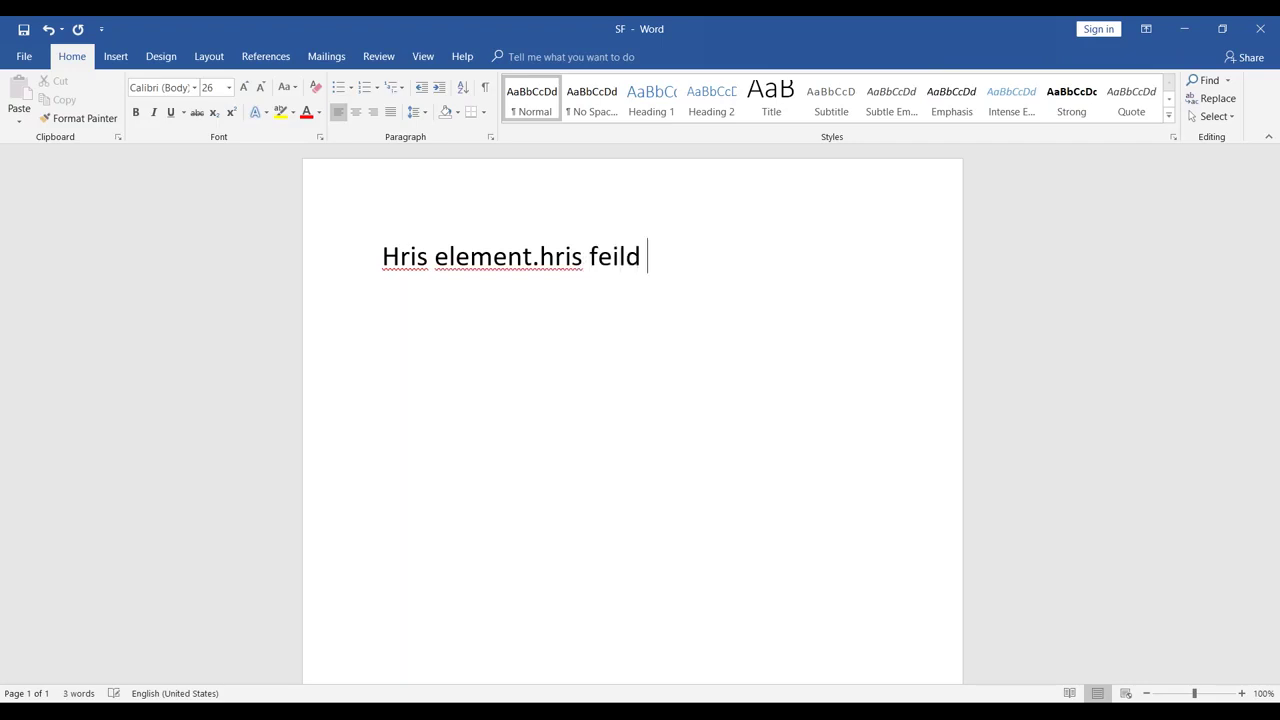
left_click(470, 256)
right_click(488, 268)
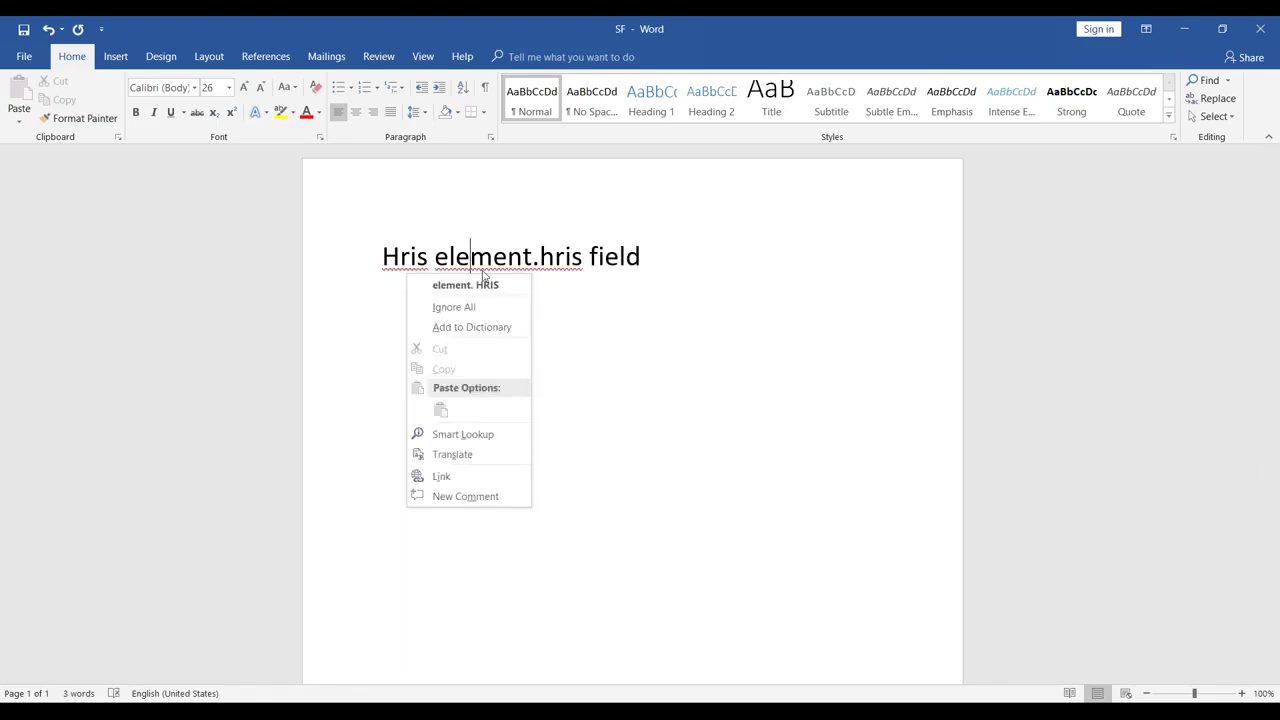
key("Escape")
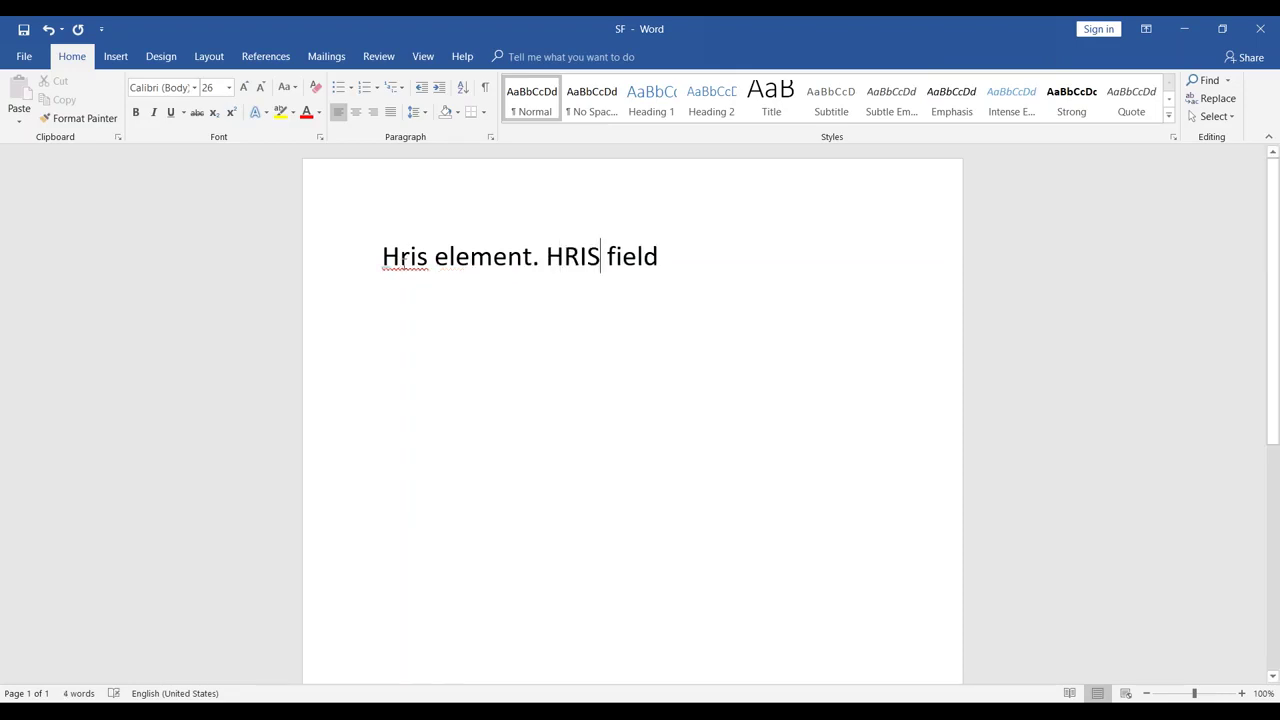
right_click(401, 262)
left_click(359, 289)
Copy the whole note line and clear the selection
left_click(520, 374)
left_click_drag(382, 256, 689, 256)
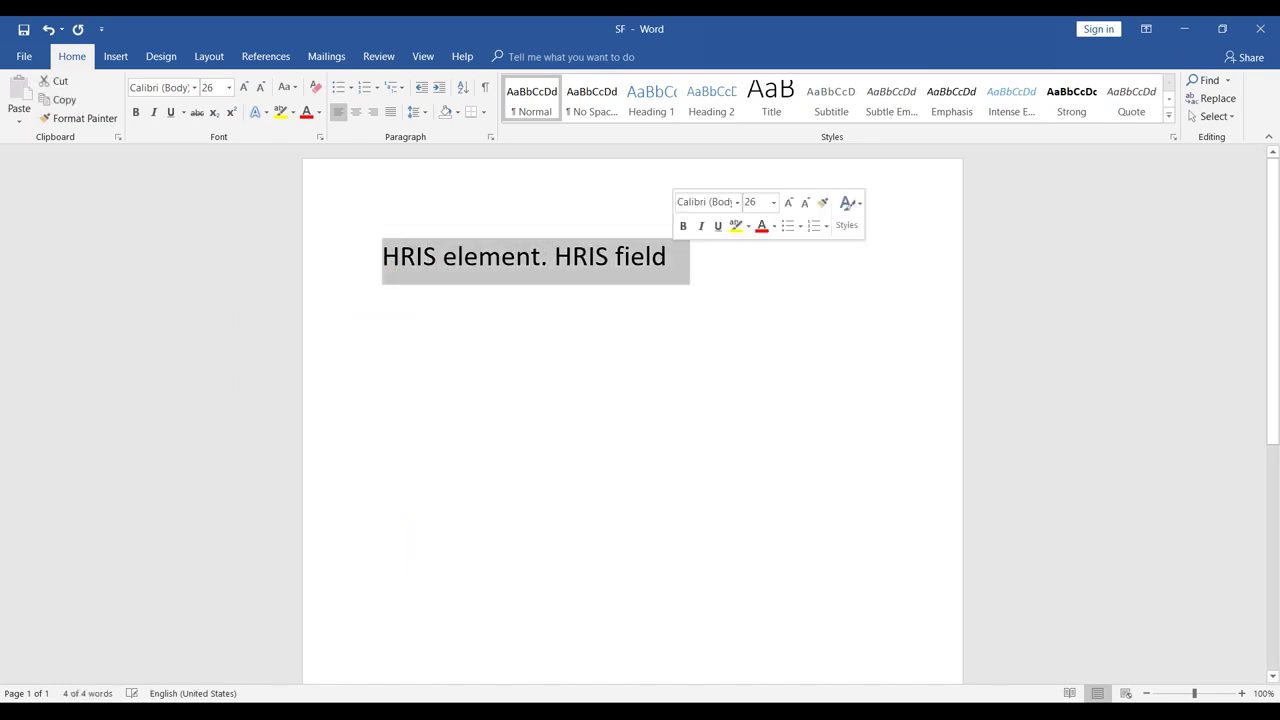
key("ctrl+c")
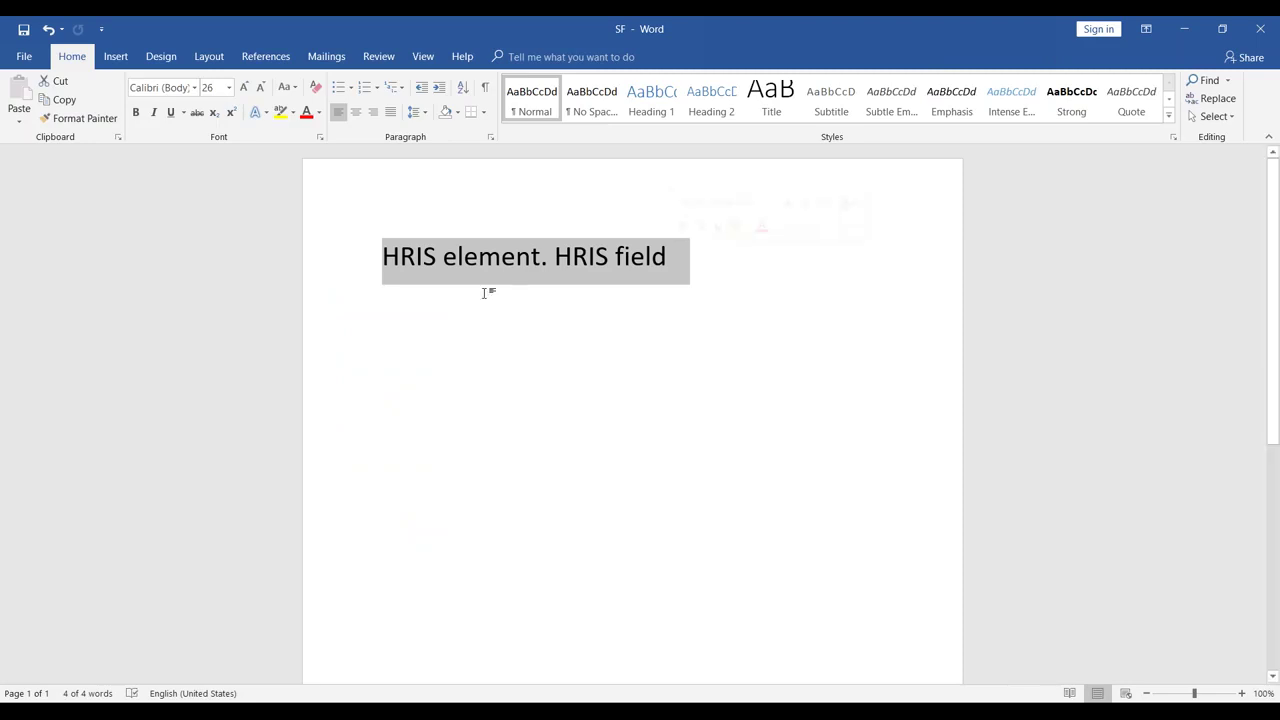
left_click(443, 256)
left_click(395, 256)
left_click_drag(395, 256, 670, 260)
left_click(550, 256)
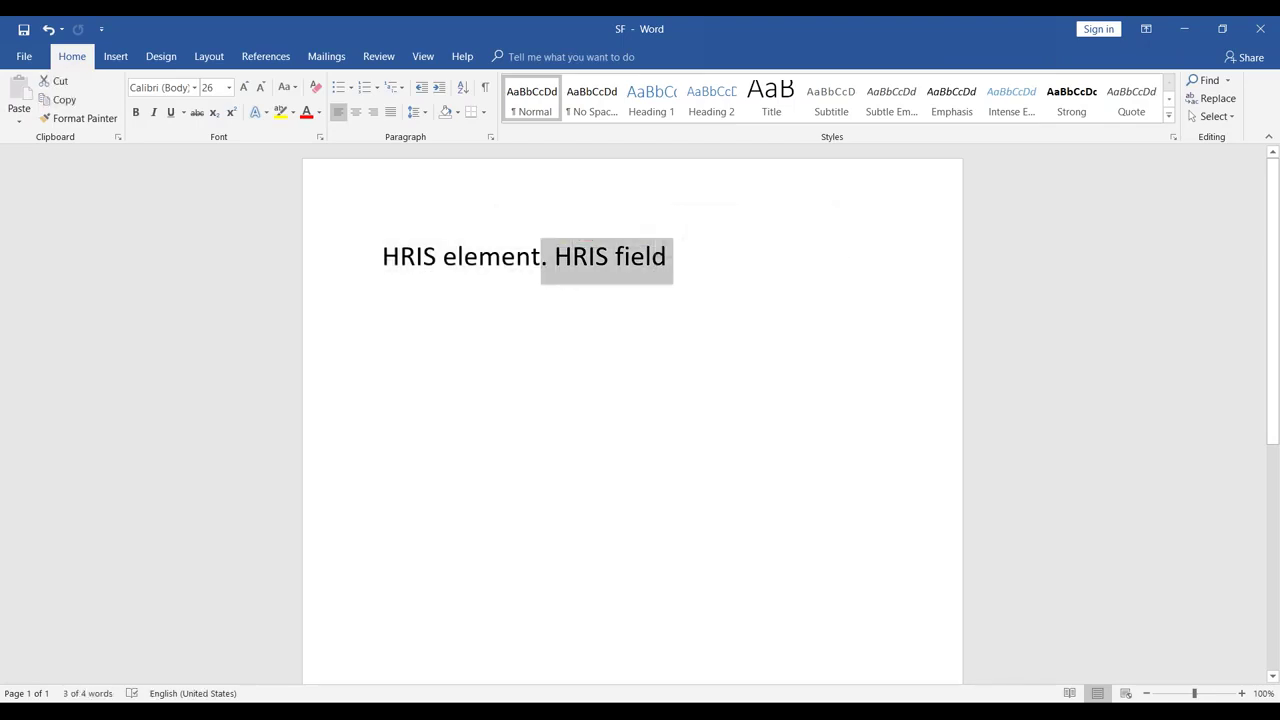
left_click(430, 272)
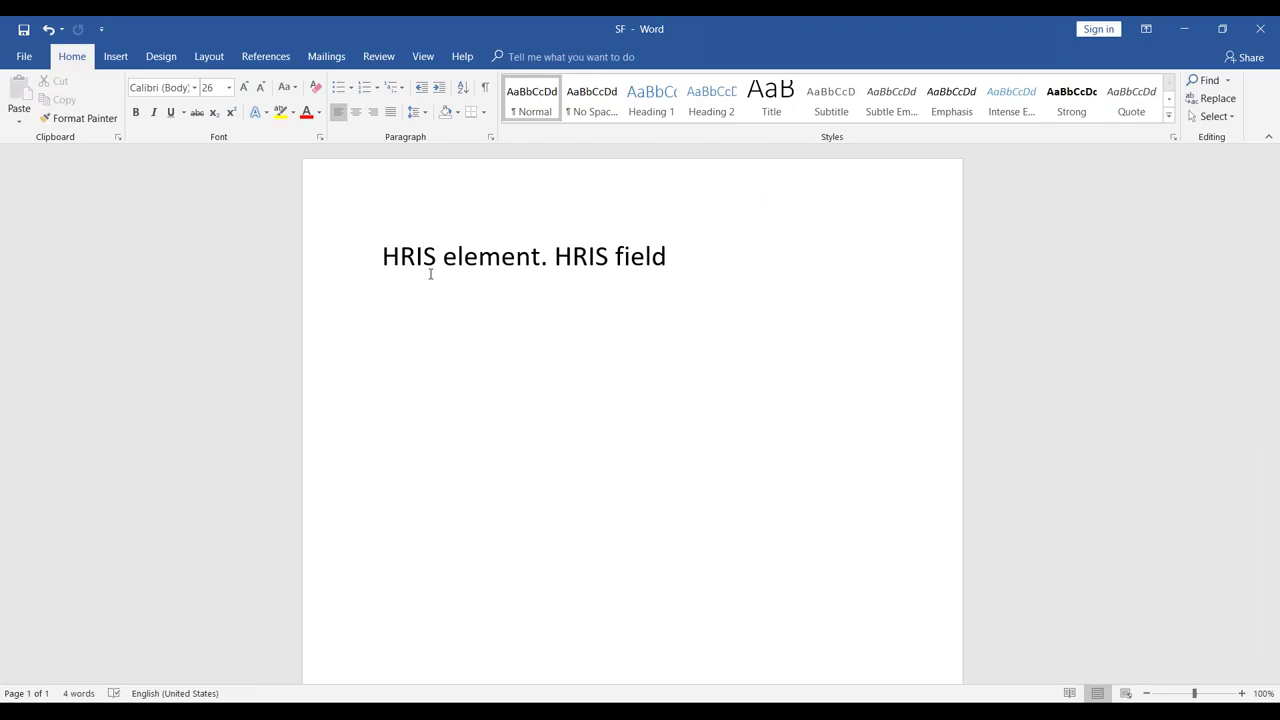
key("alt+Tab")
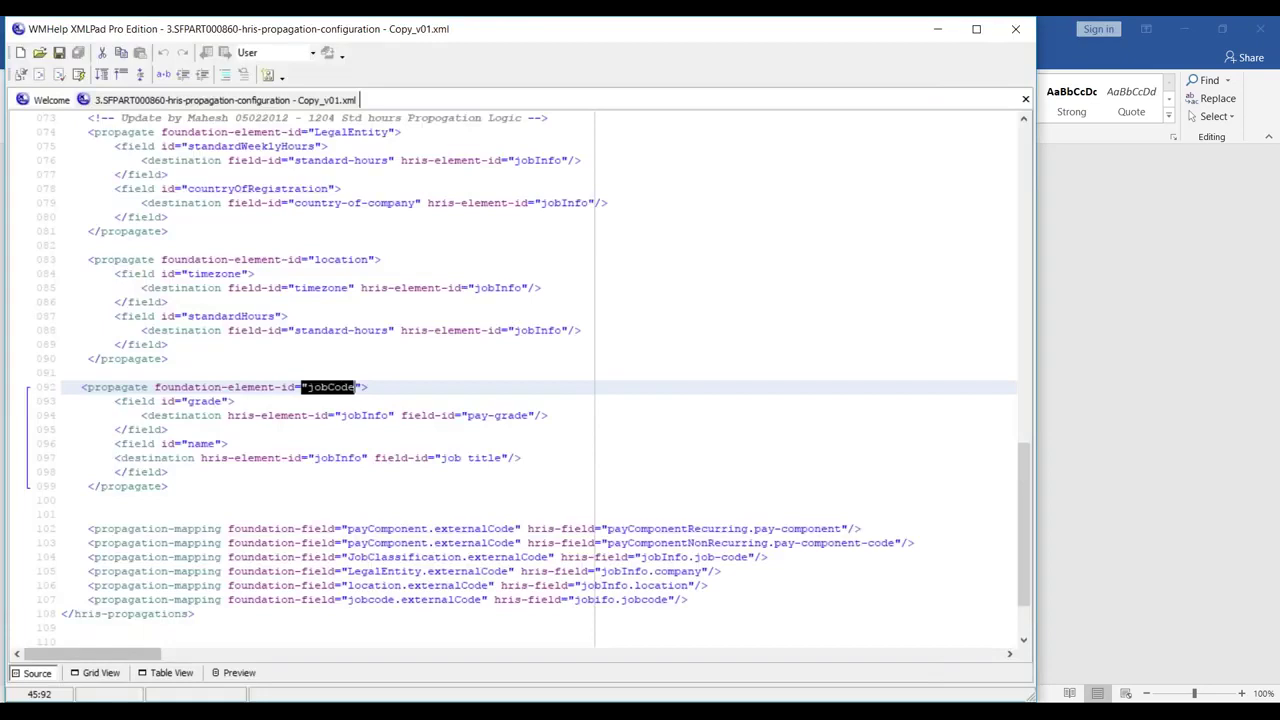
left_click_drag(206, 458, 515, 468)
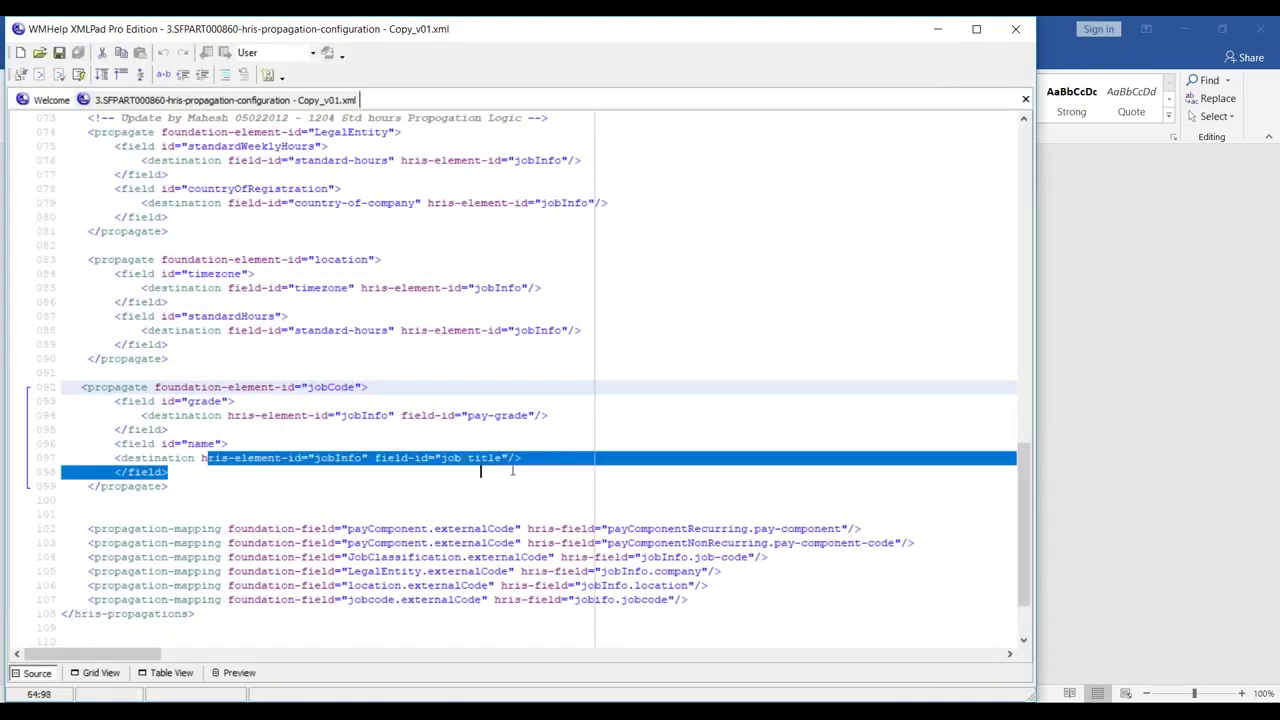
left_click(481, 458)
left_click_drag(200, 458, 446, 458)
left_click_drag(228, 415, 320, 416)
left_click_drag(401, 415, 462, 415)
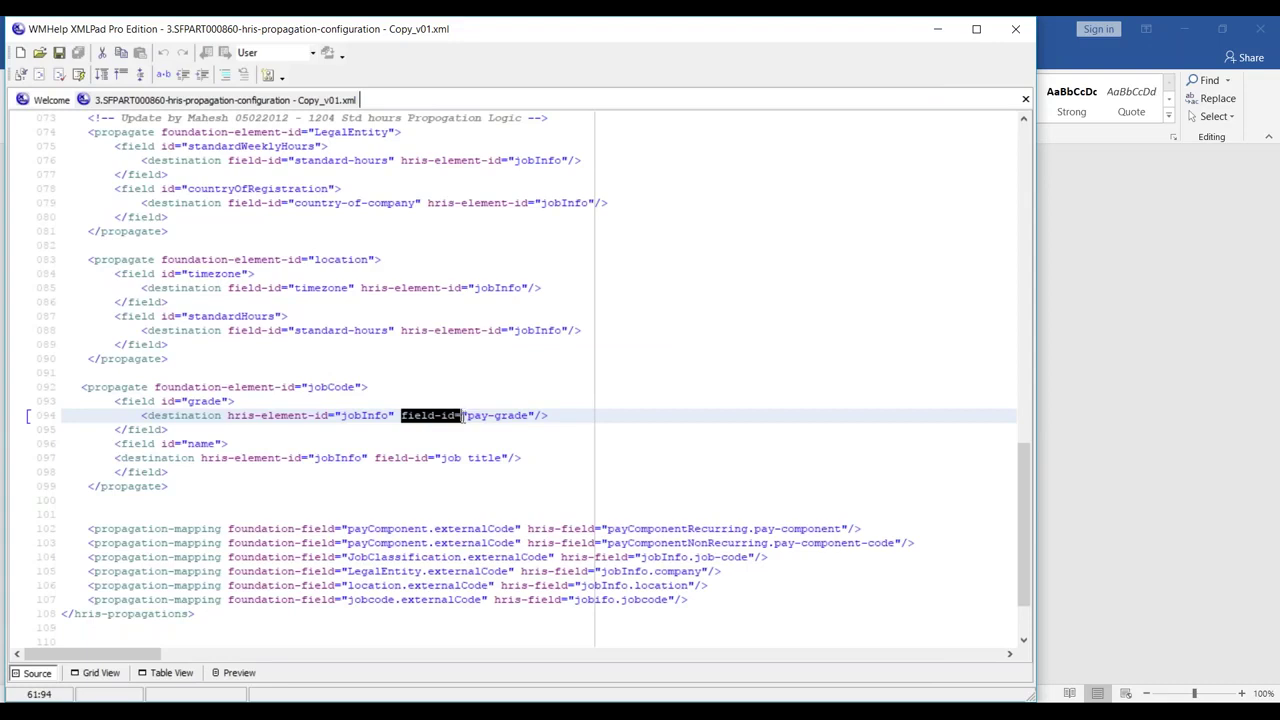
key("alt+Tab")
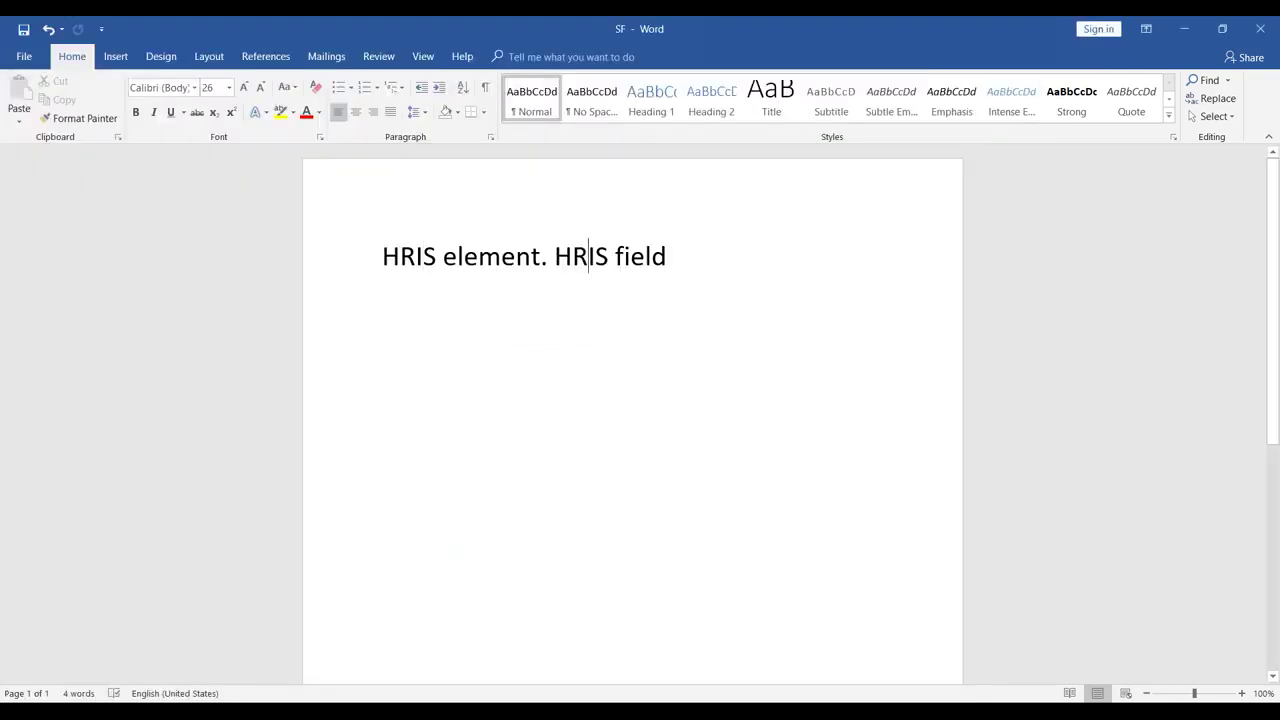
Copy 'HRIS field' and paste it on a new line below the note
left_click_drag(700, 274, 588, 260)
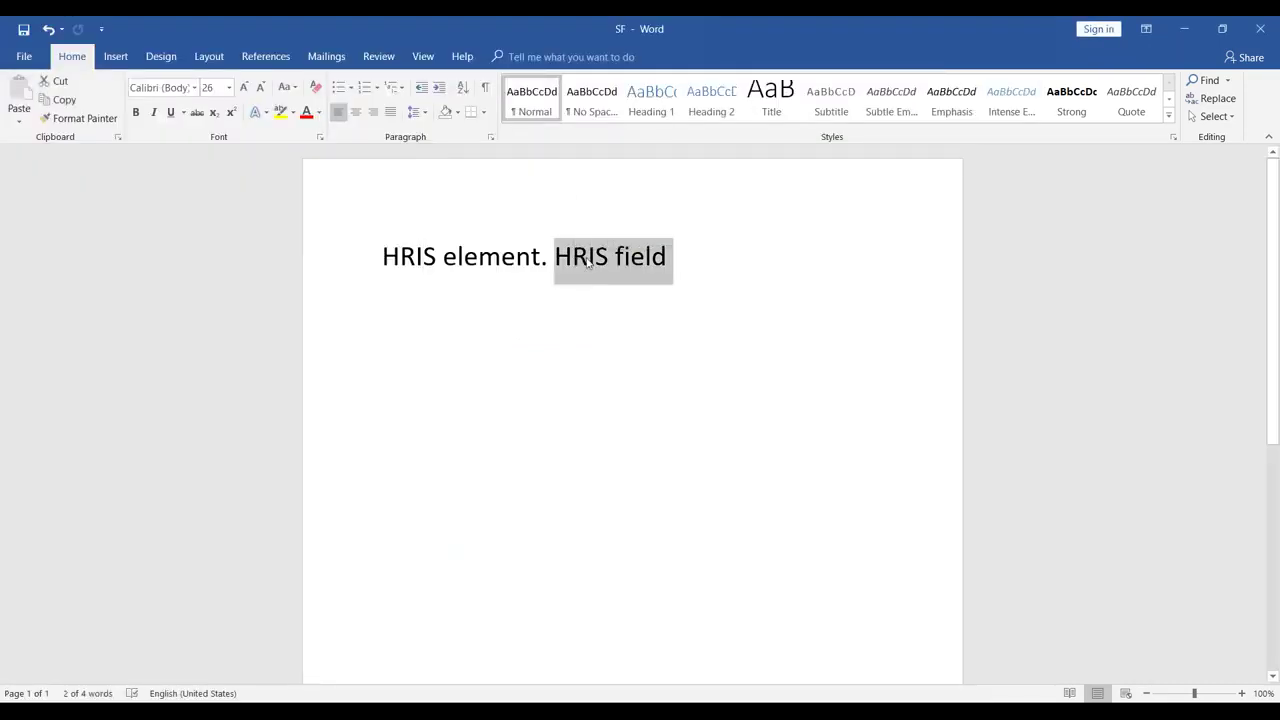
right_click(588, 260)
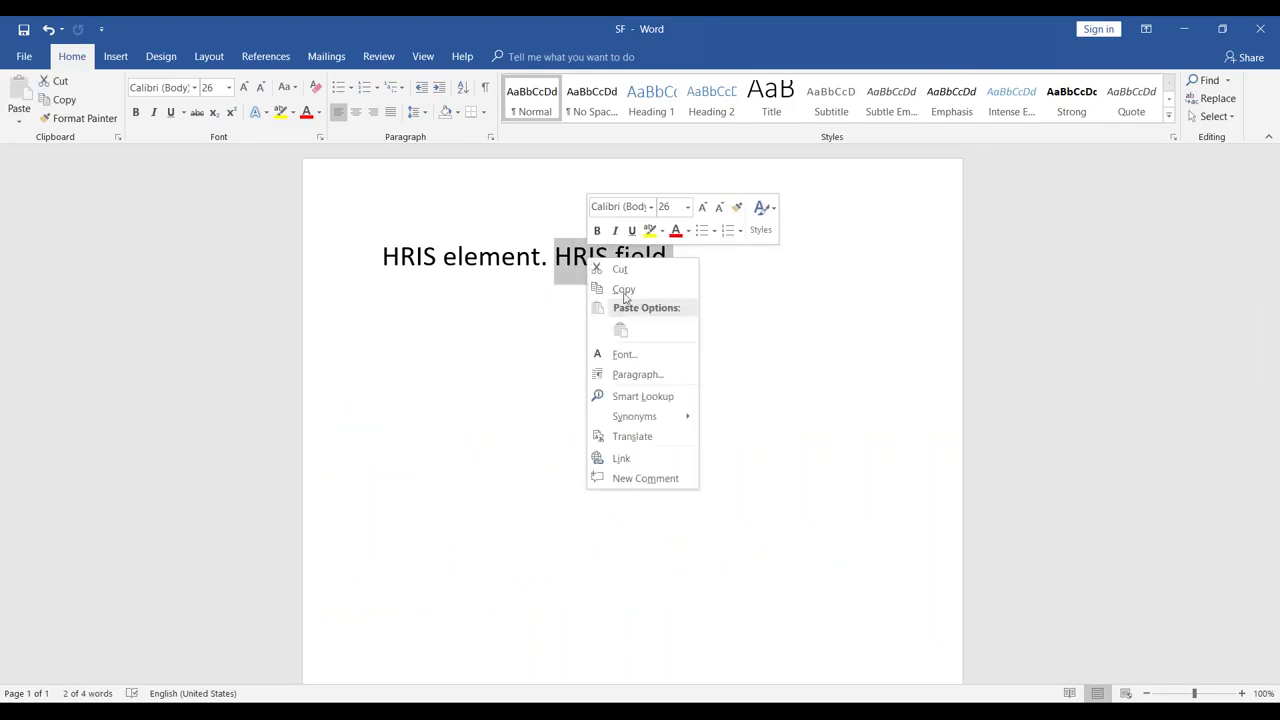
left_click(623, 290)
left_click_drag(690, 262, 382, 262)
left_click(405, 351)
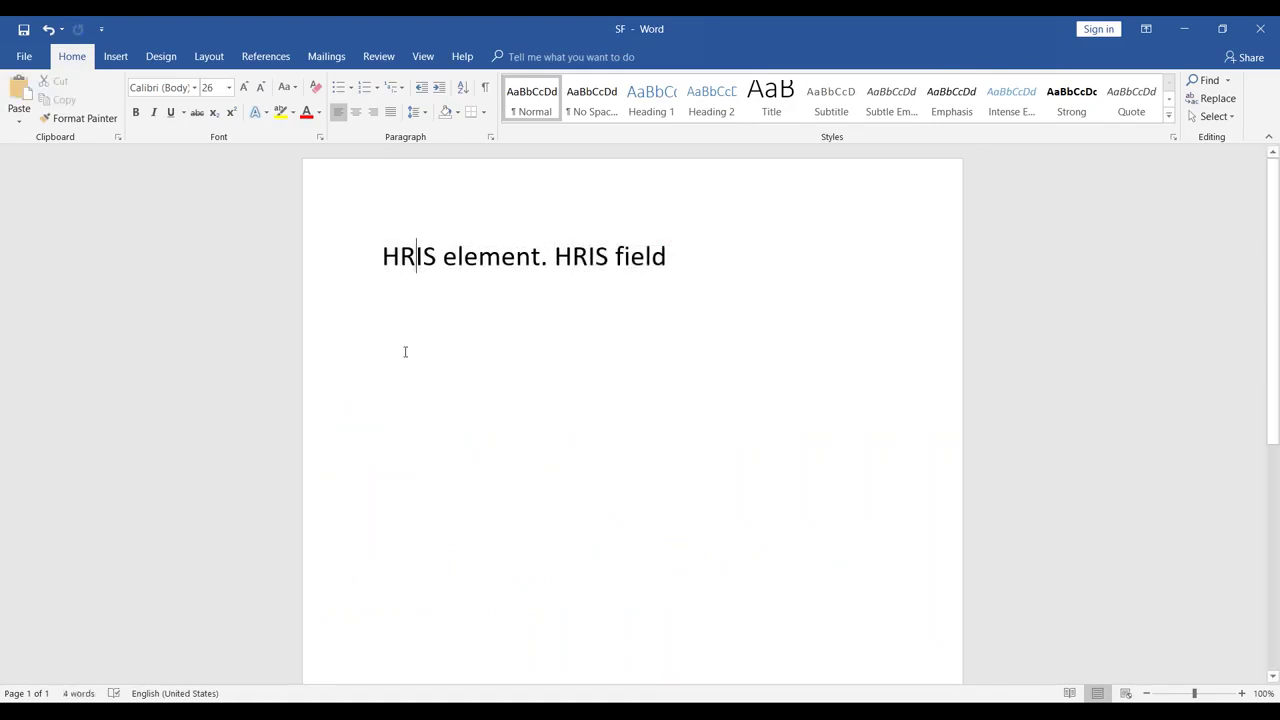
left_click(699, 259)
key("Return")
key("Return")
right_click(391, 357)
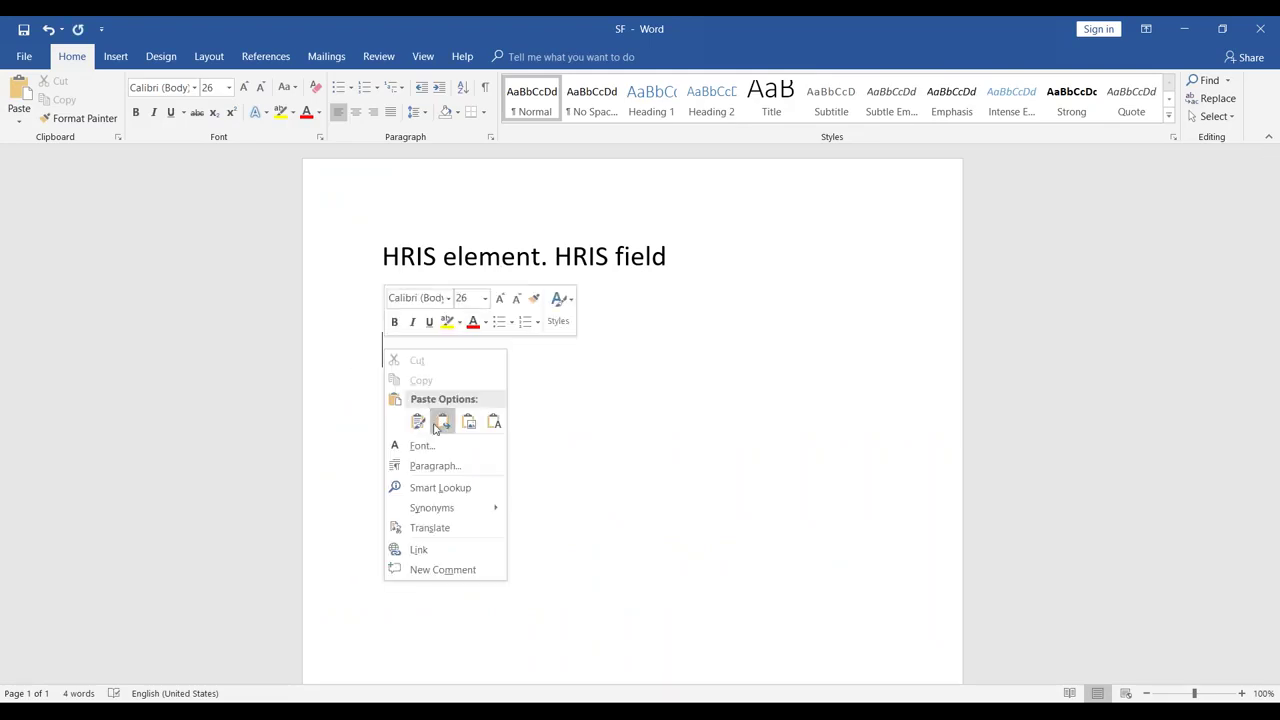
left_click(443, 422)
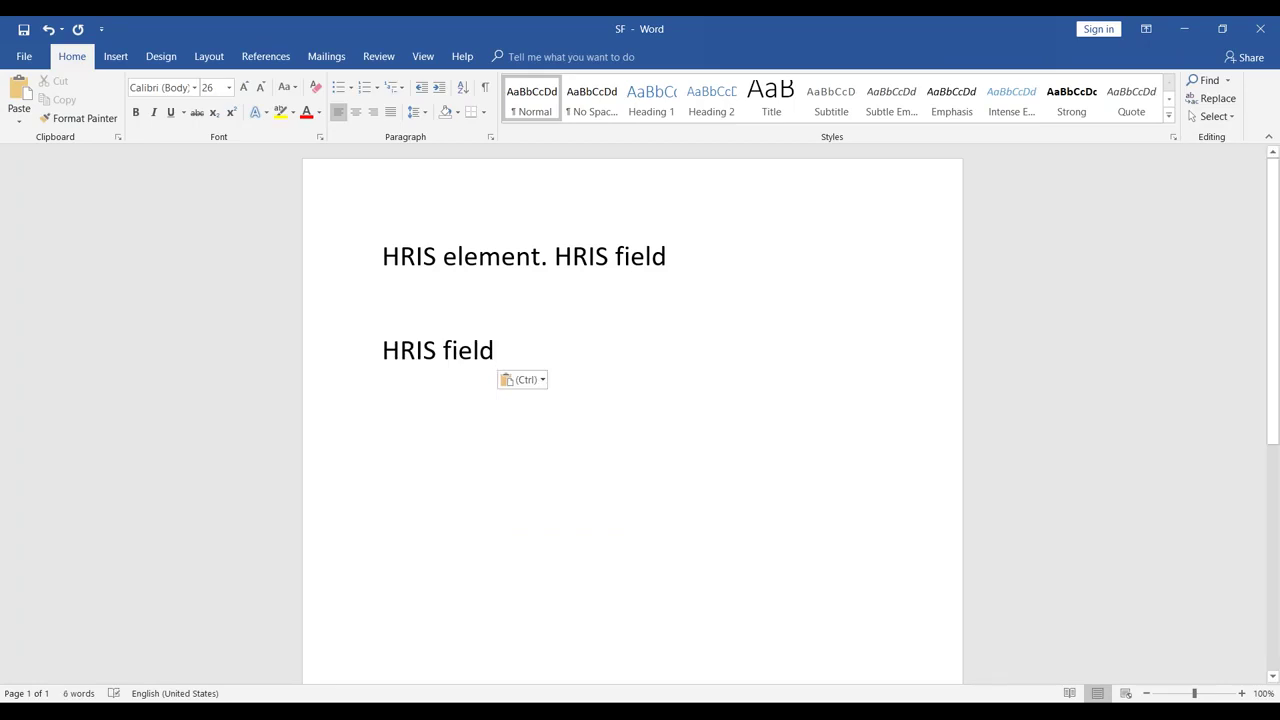
Add a period and paste 'HRIS element' after it, then return to XMLPad
type(",")
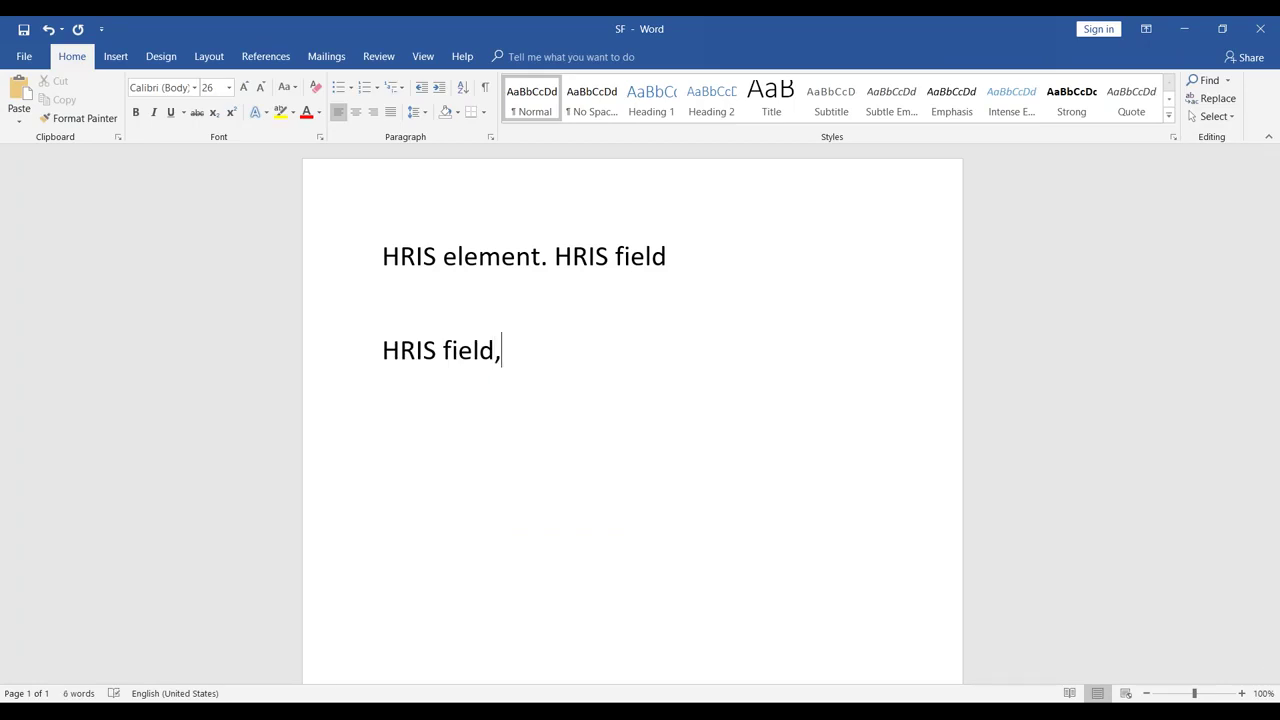
key("BackSpace")
type(".")
left_click_drag(390, 250, 540, 257)
right_click(522, 259)
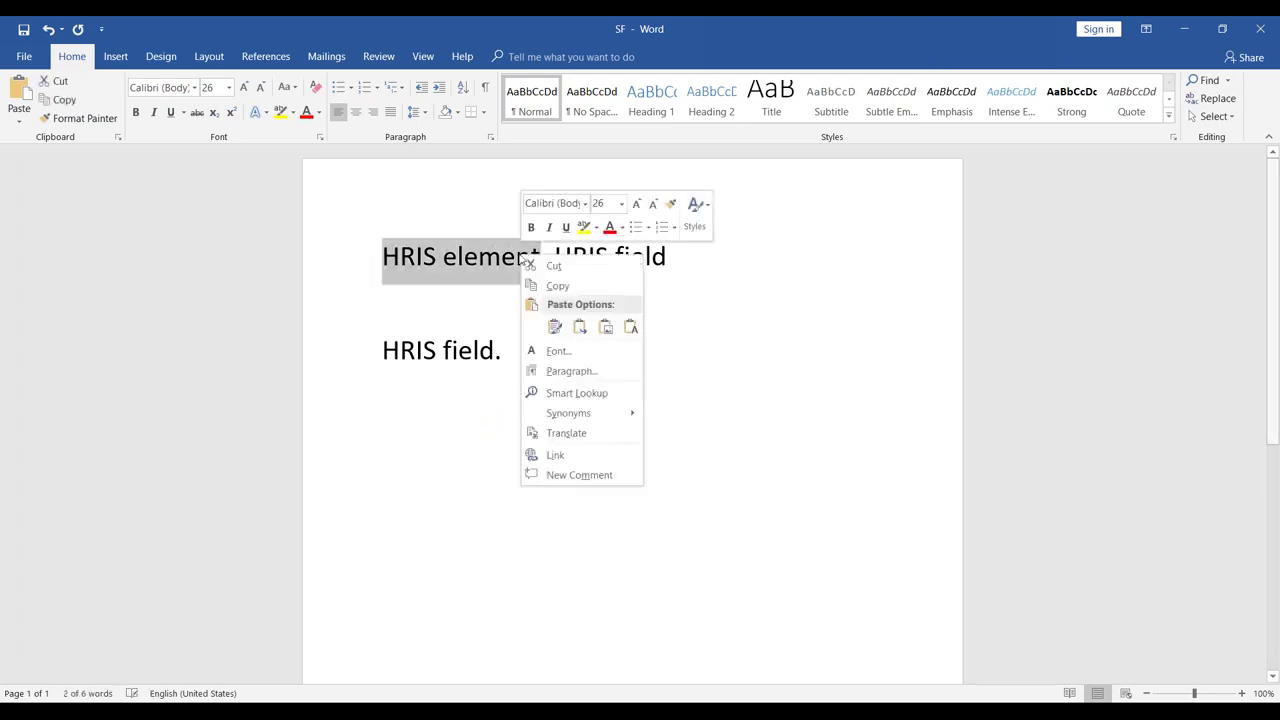
left_click(555, 286)
left_click(524, 357)
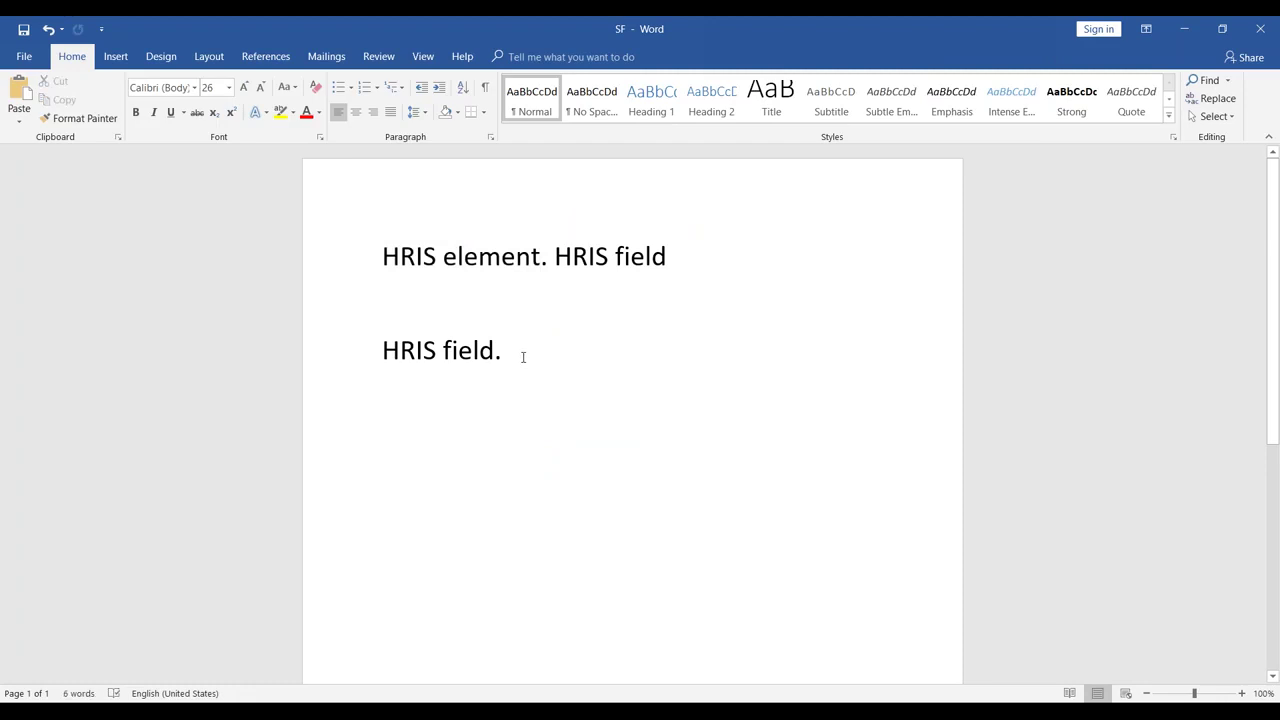
key("ctrl+v")
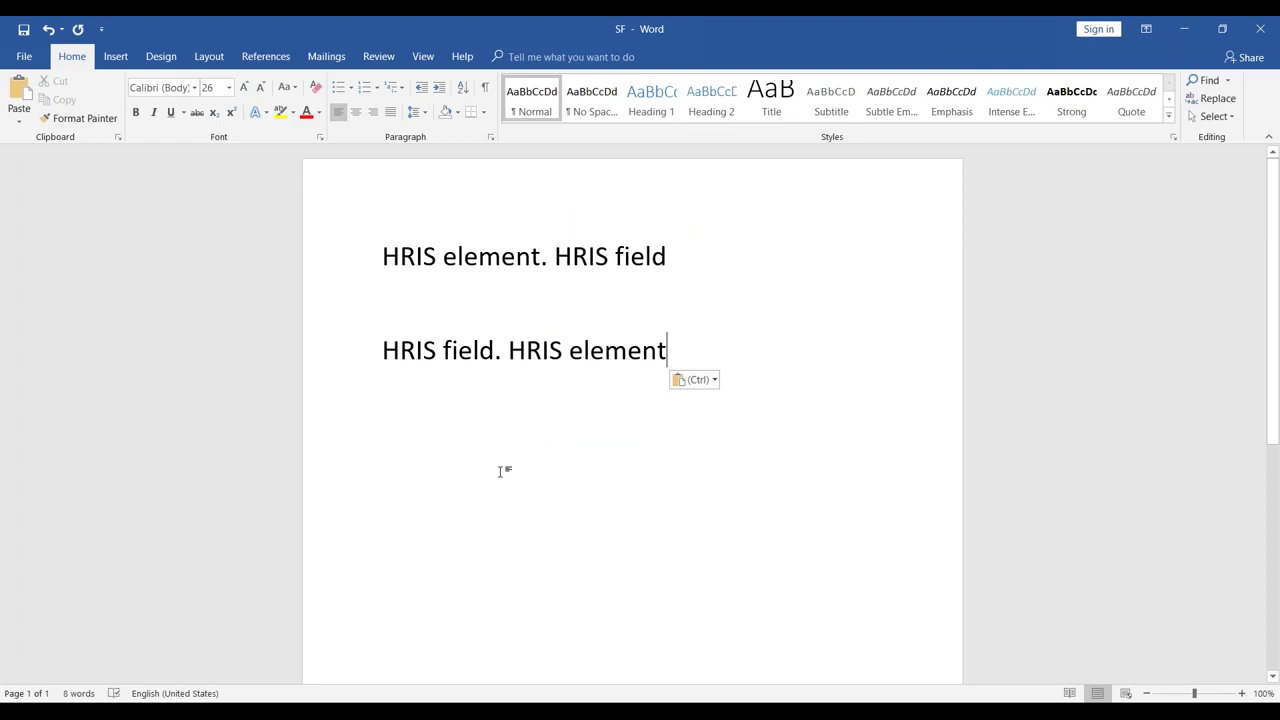
key("alt+Tab")
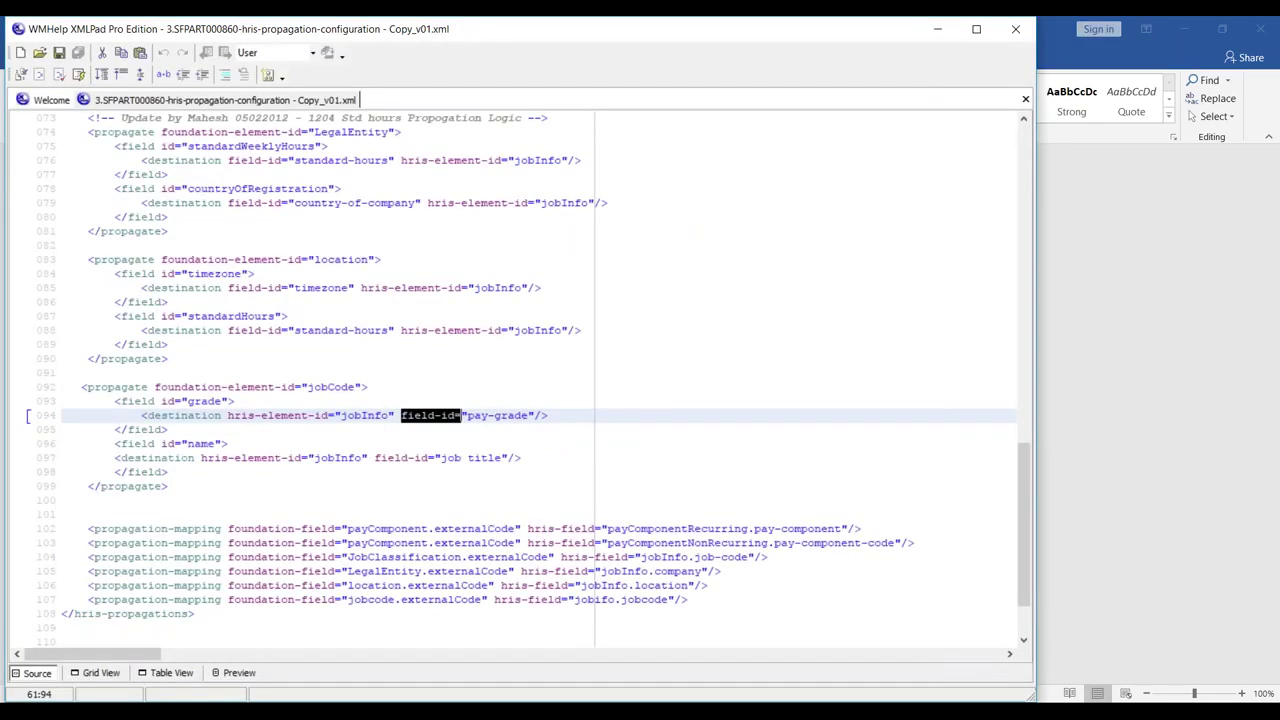
Highlight the jobCode foundation-element-id on line 092 and narrow the editor beside the Word notes
left_click(329, 457)
left_click_drag(134, 389, 250, 390)
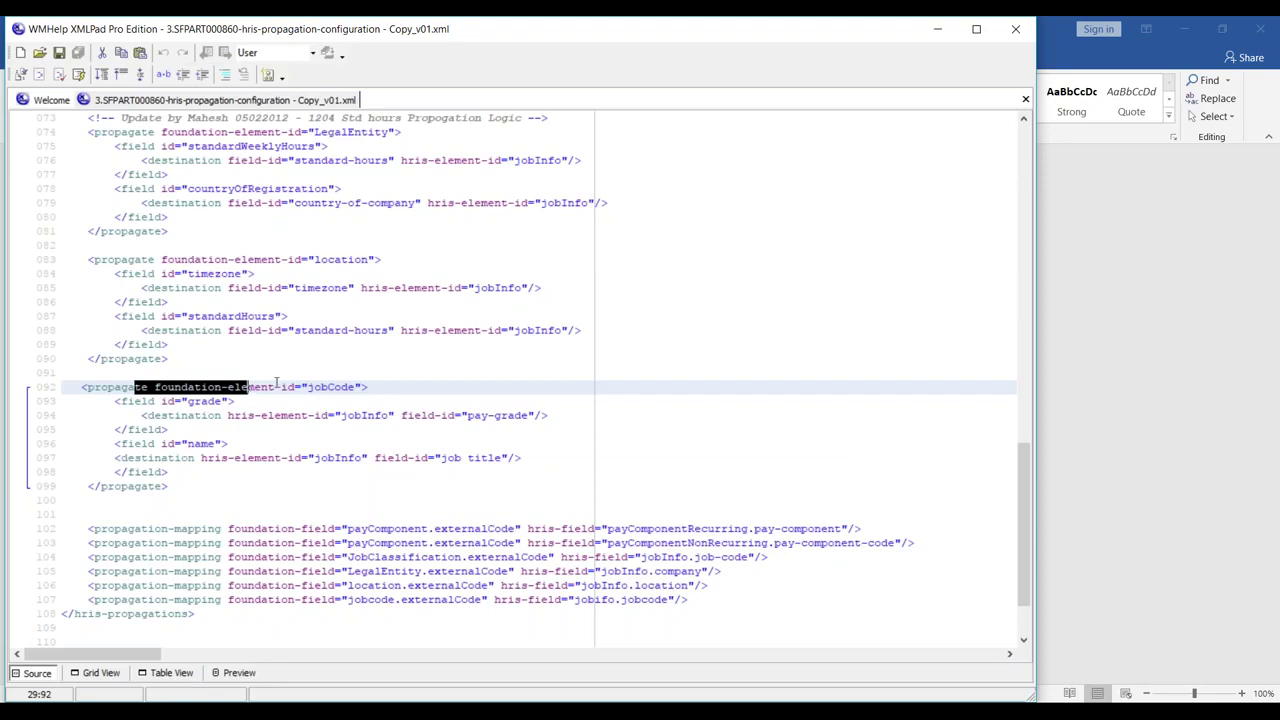
left_click(276, 386)
left_click_drag(161, 386, 375, 387)
left_click(318, 386)
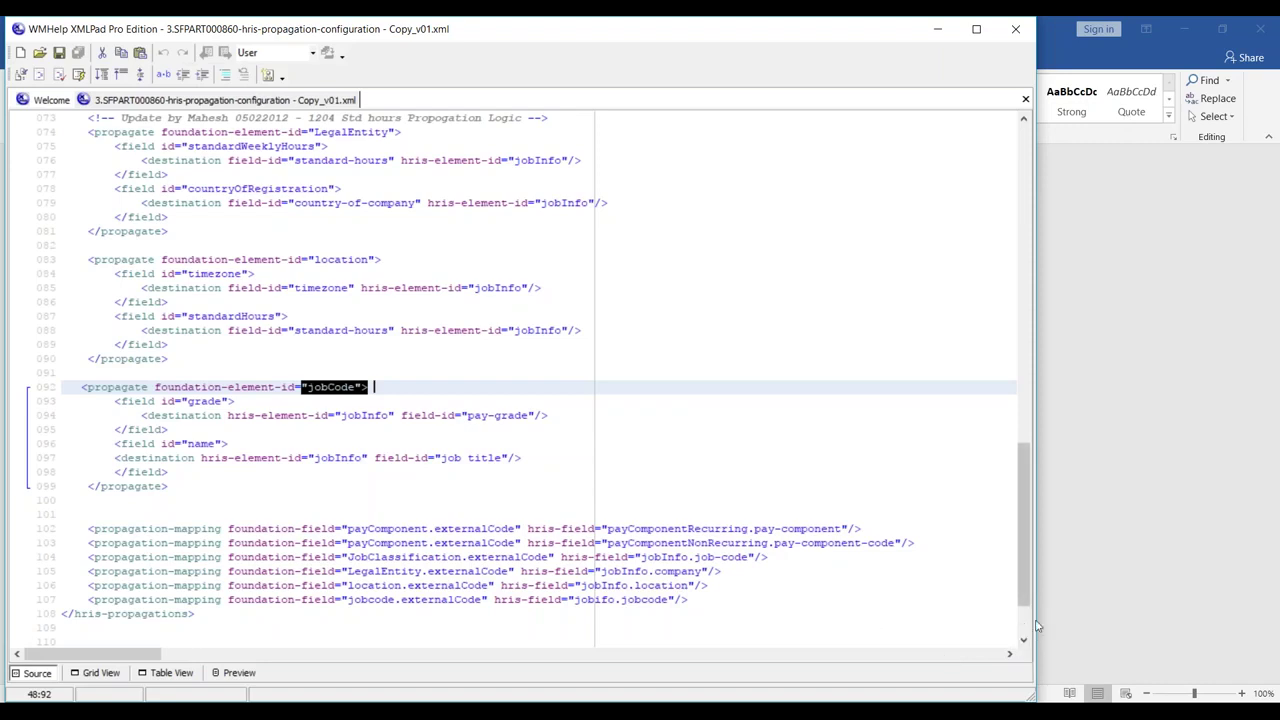
left_click_drag(927, 620, 613, 620)
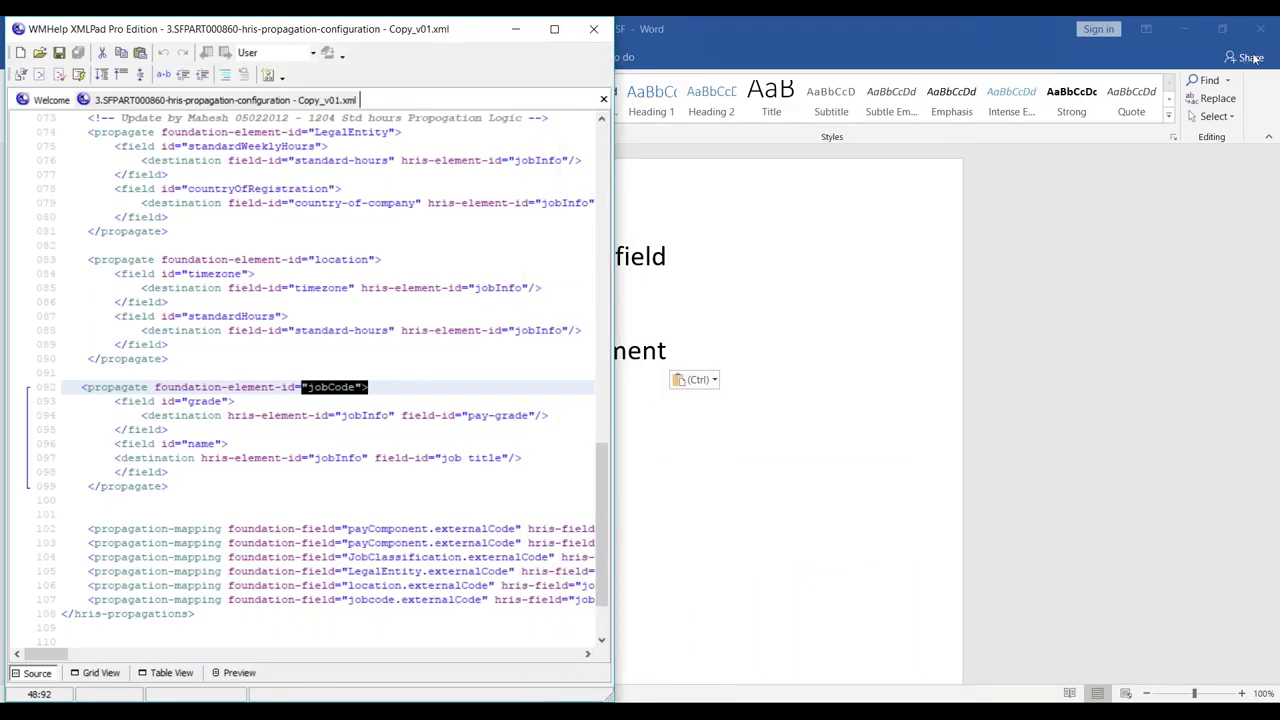
In File Explorer, open b1402_Corporate_Data_Model from Desktop > SF_DTD FILES in XMLPad
key("alt+Tab")
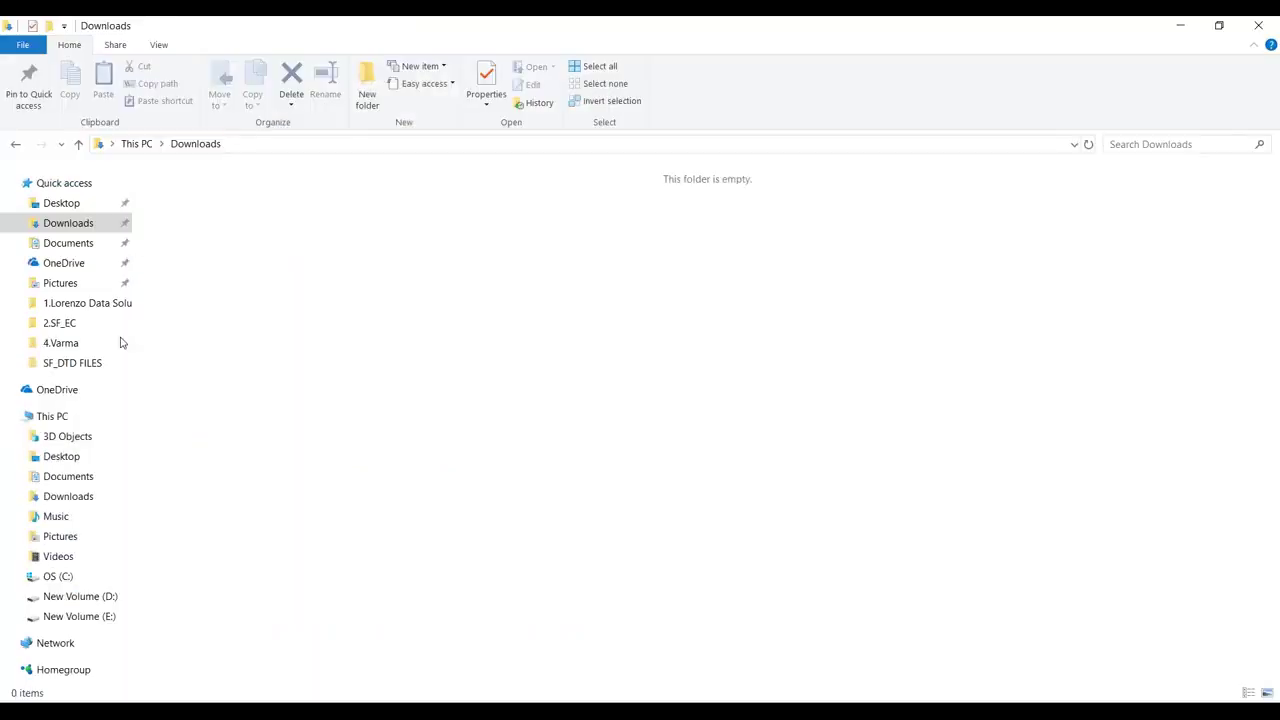
left_click(61, 203)
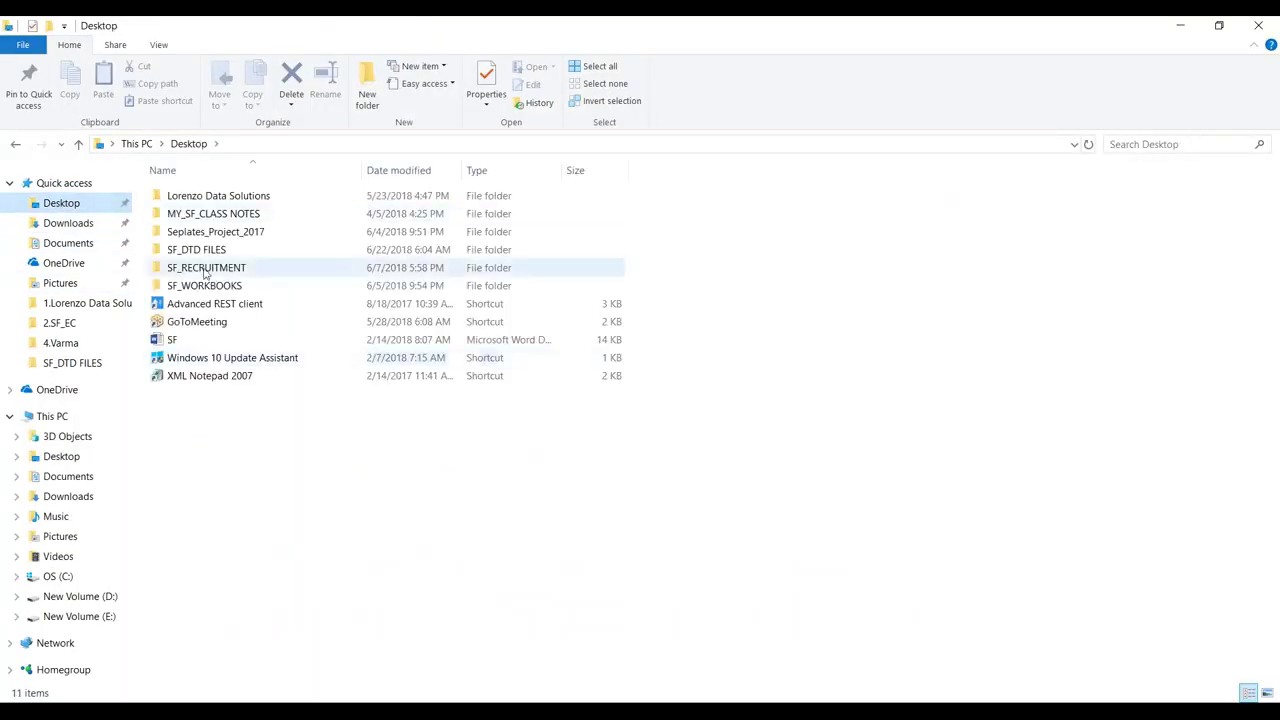
left_click(203, 252)
double_click(203, 252)
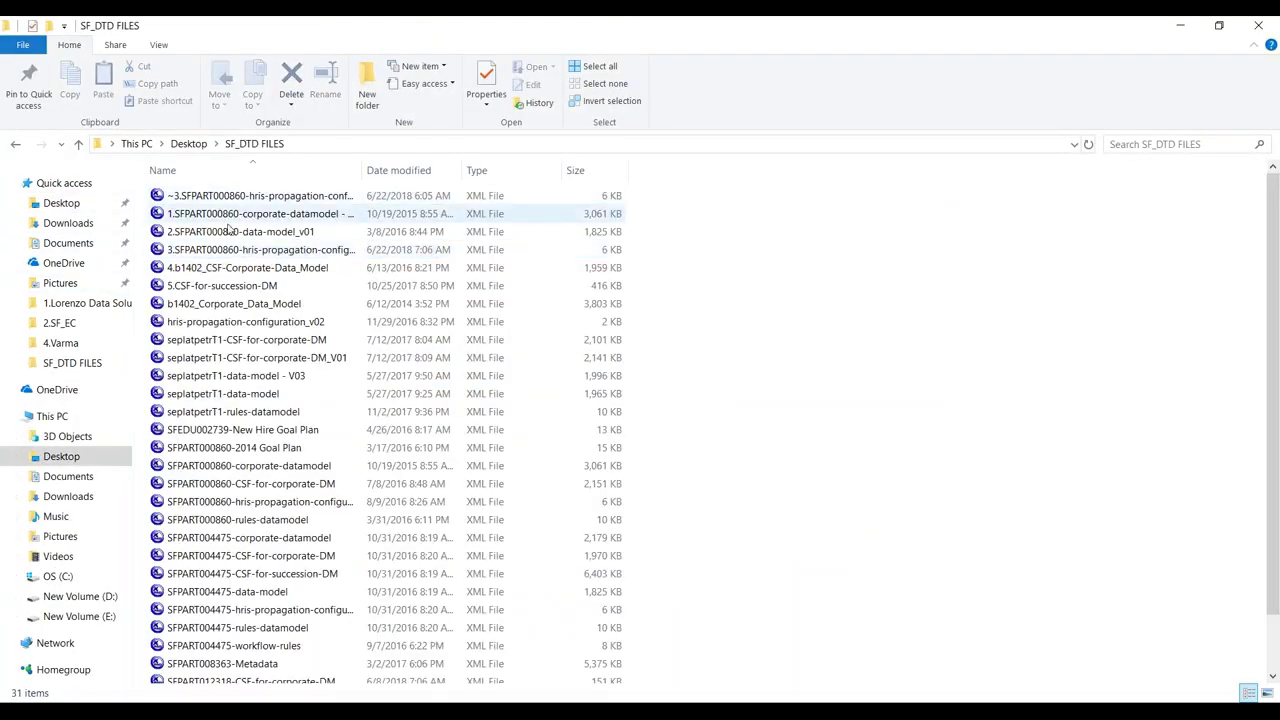
left_click(234, 309)
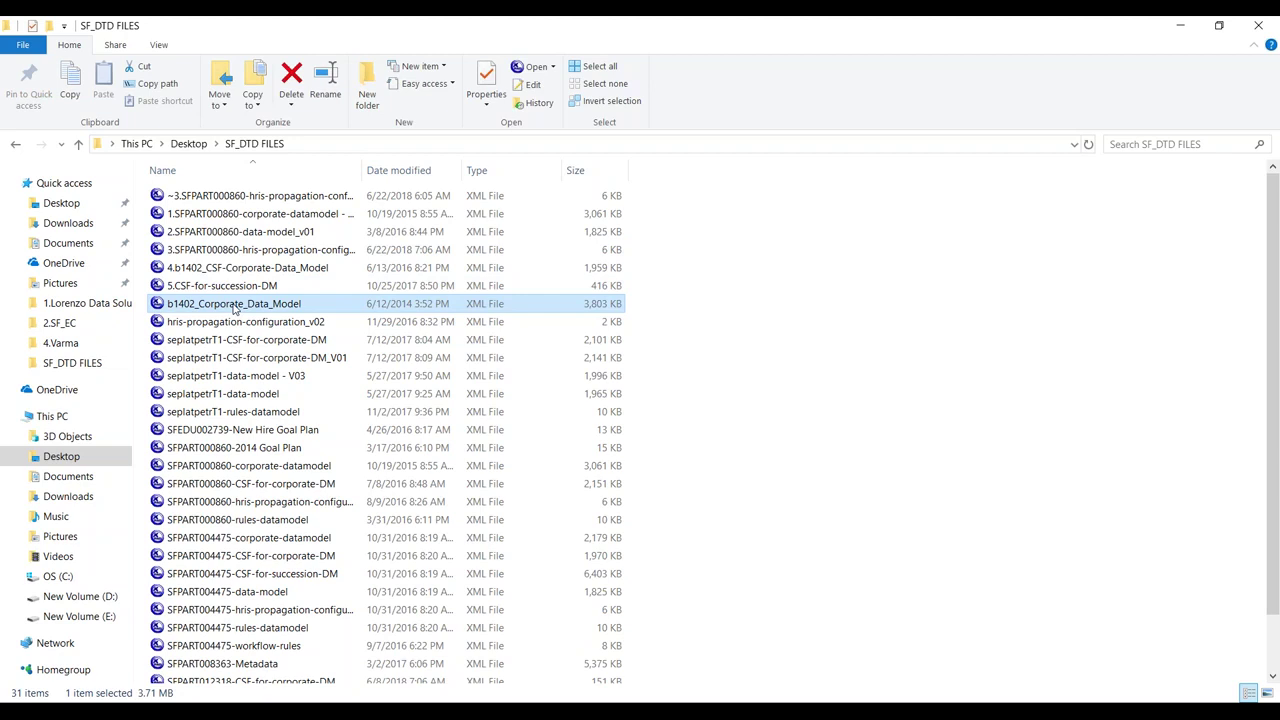
double_click(346, 302)
left_click(1080, 712)
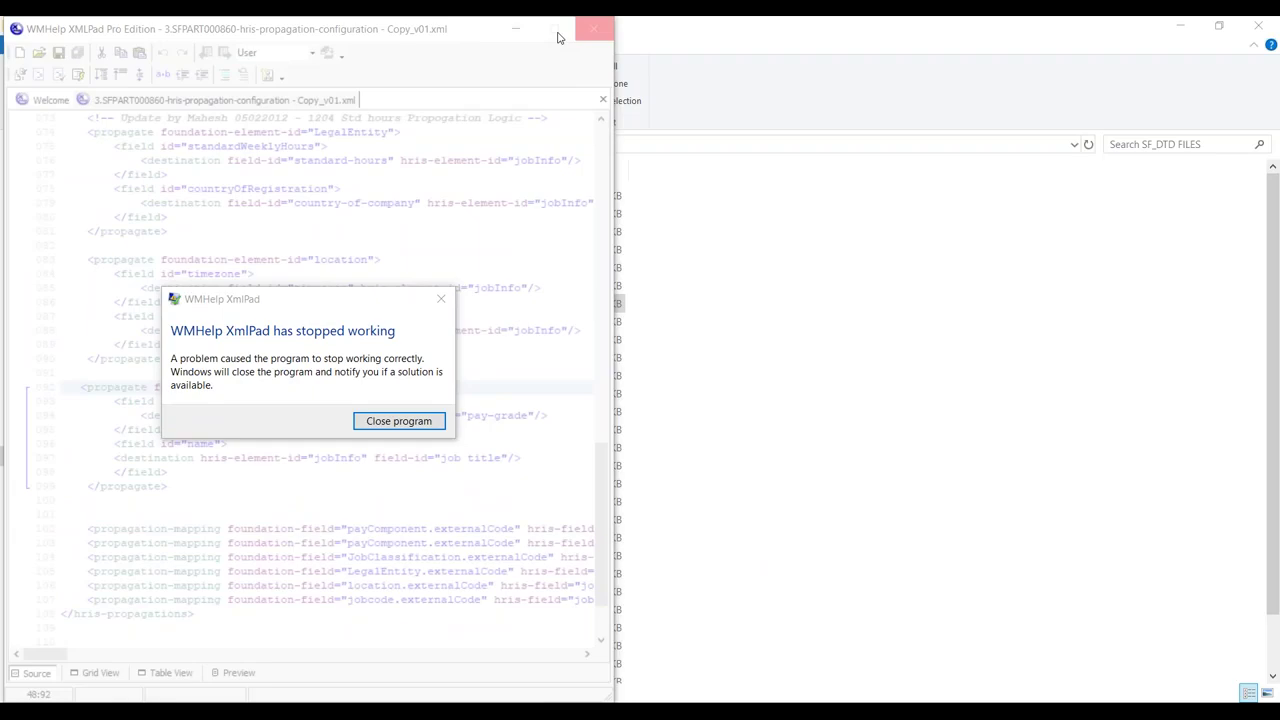
Dismiss the crash notice, then resize and move the editor window aside
left_click(400, 425)
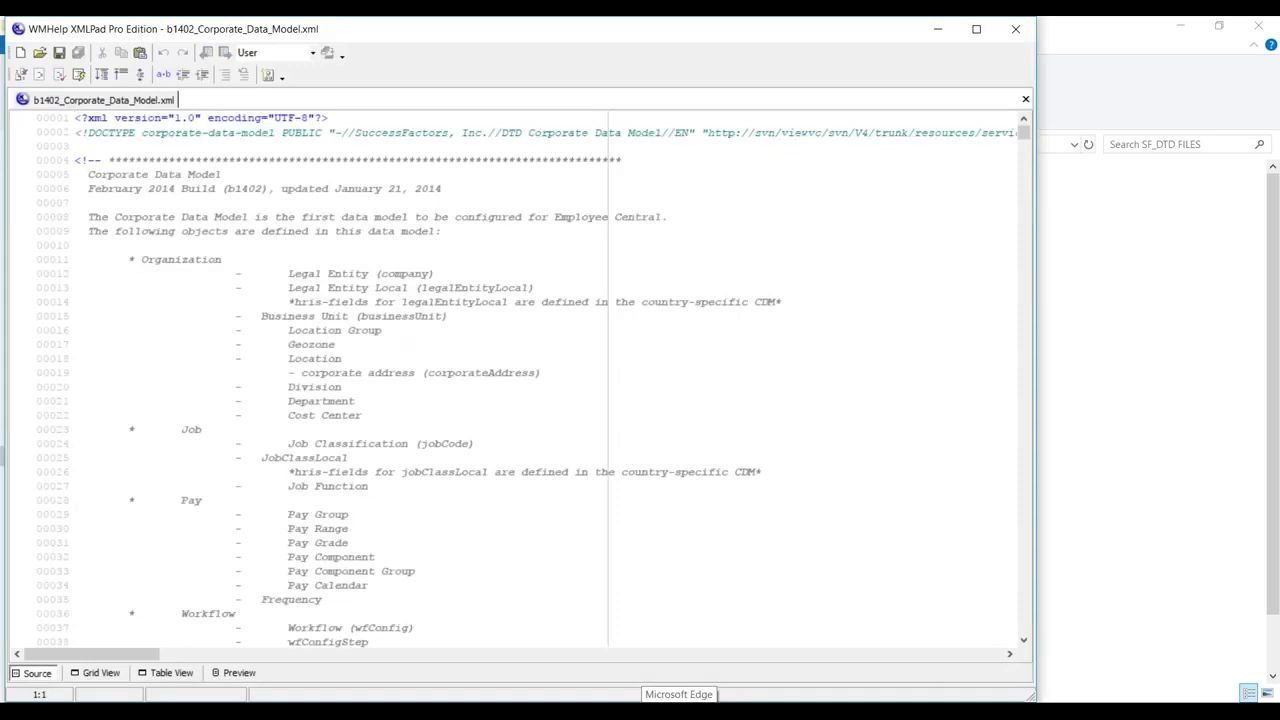
scroll(534, 491, "down", 5)
scroll(537, 490, "up", 5)
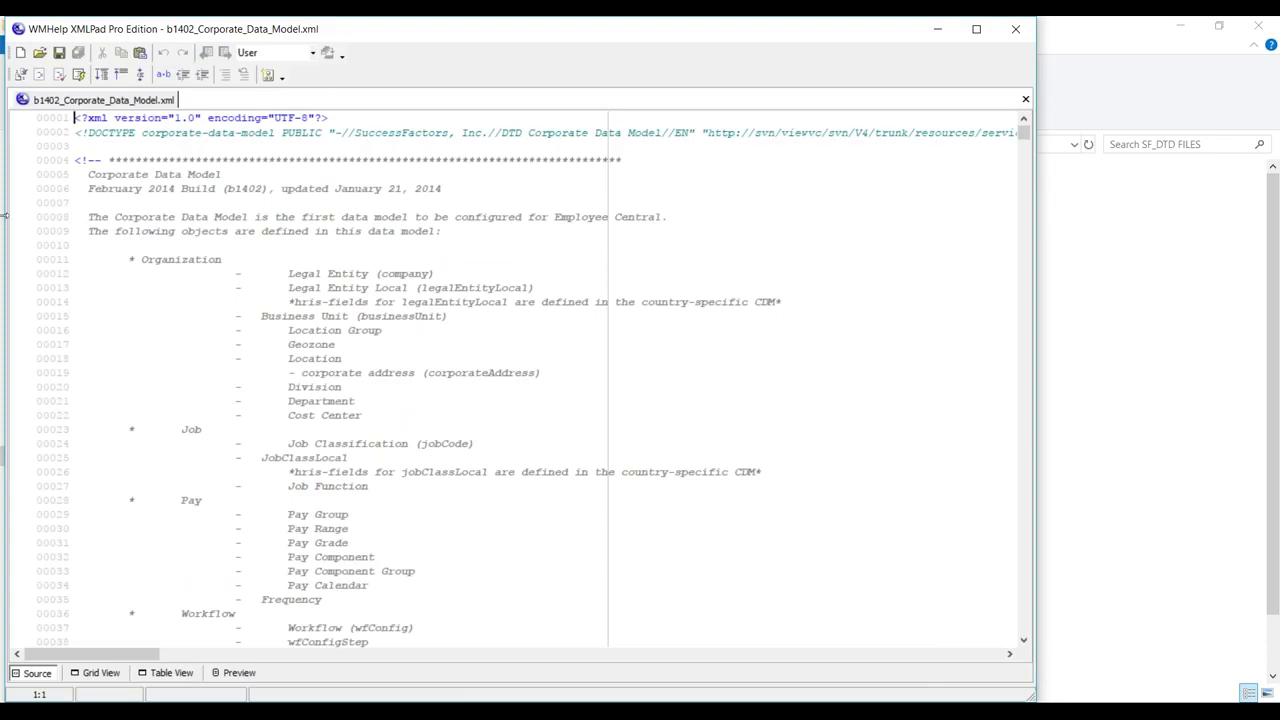
left_click_drag(5, 215, 440, 338)
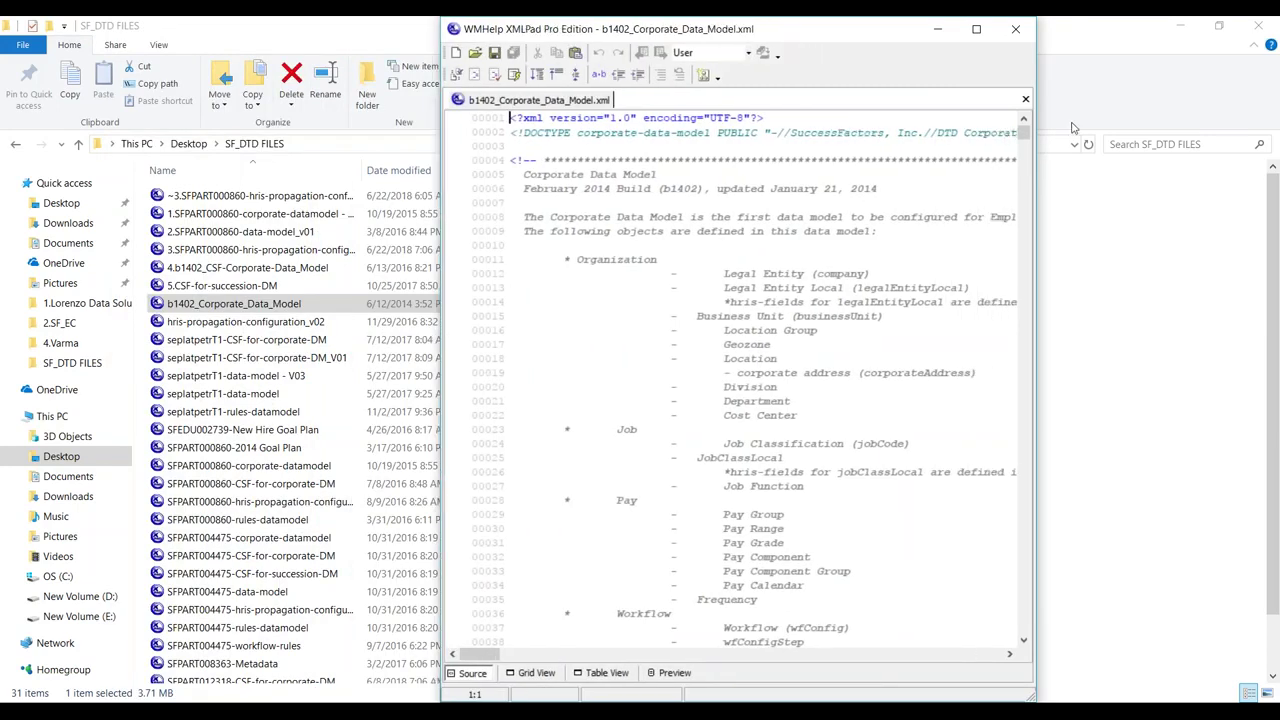
left_click_drag(836, 34, 1086, 37)
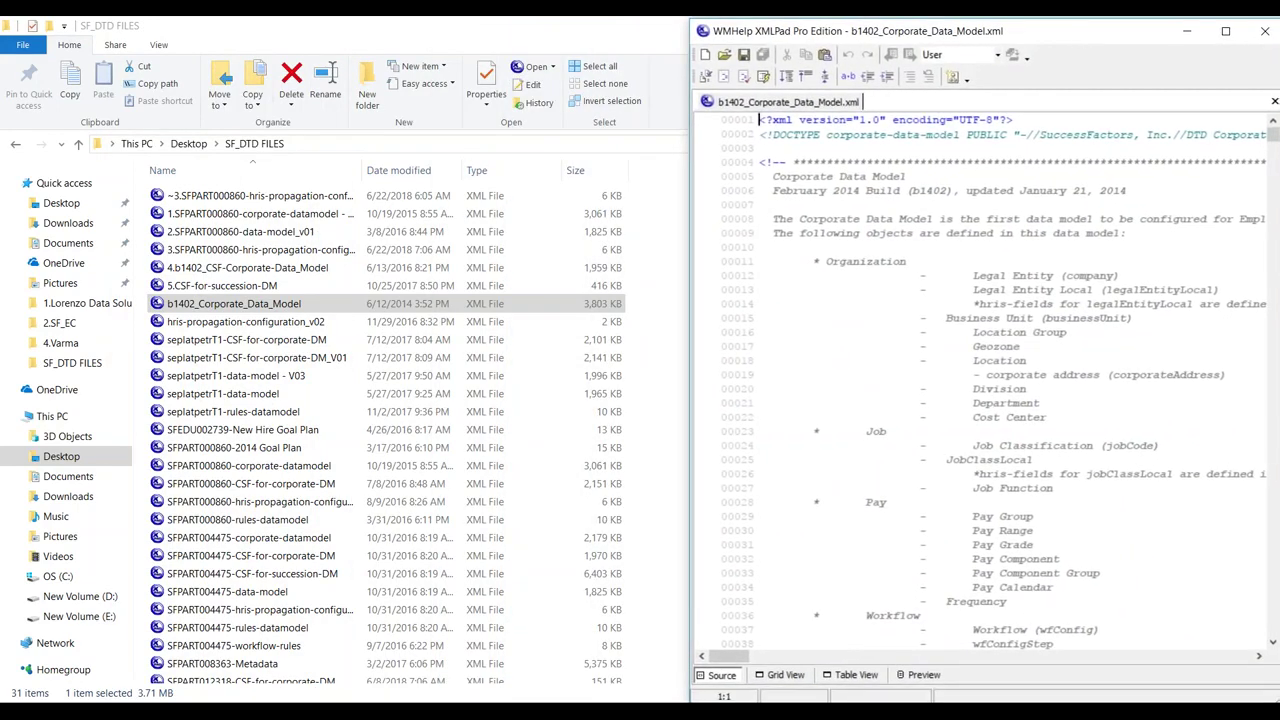
key("super+Down")
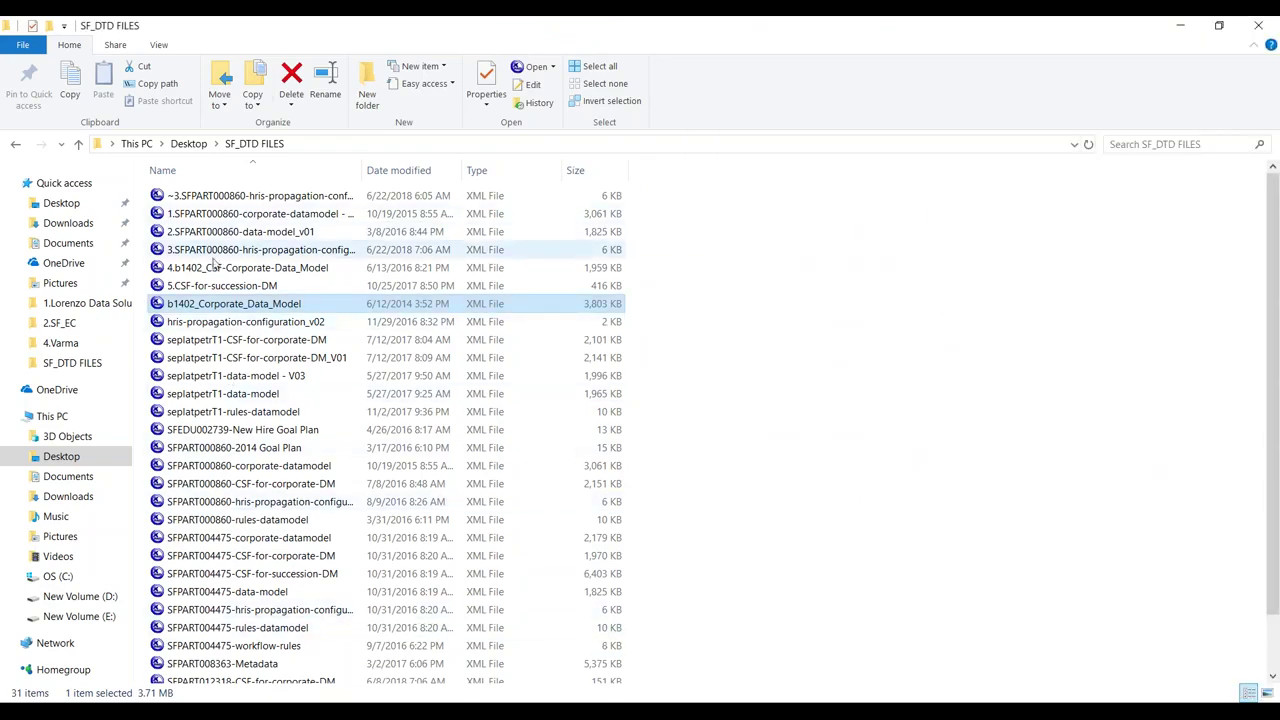
Close the hris-propagation configuration file and minimize File Explorer to reveal the Word notes
left_click(293, 252)
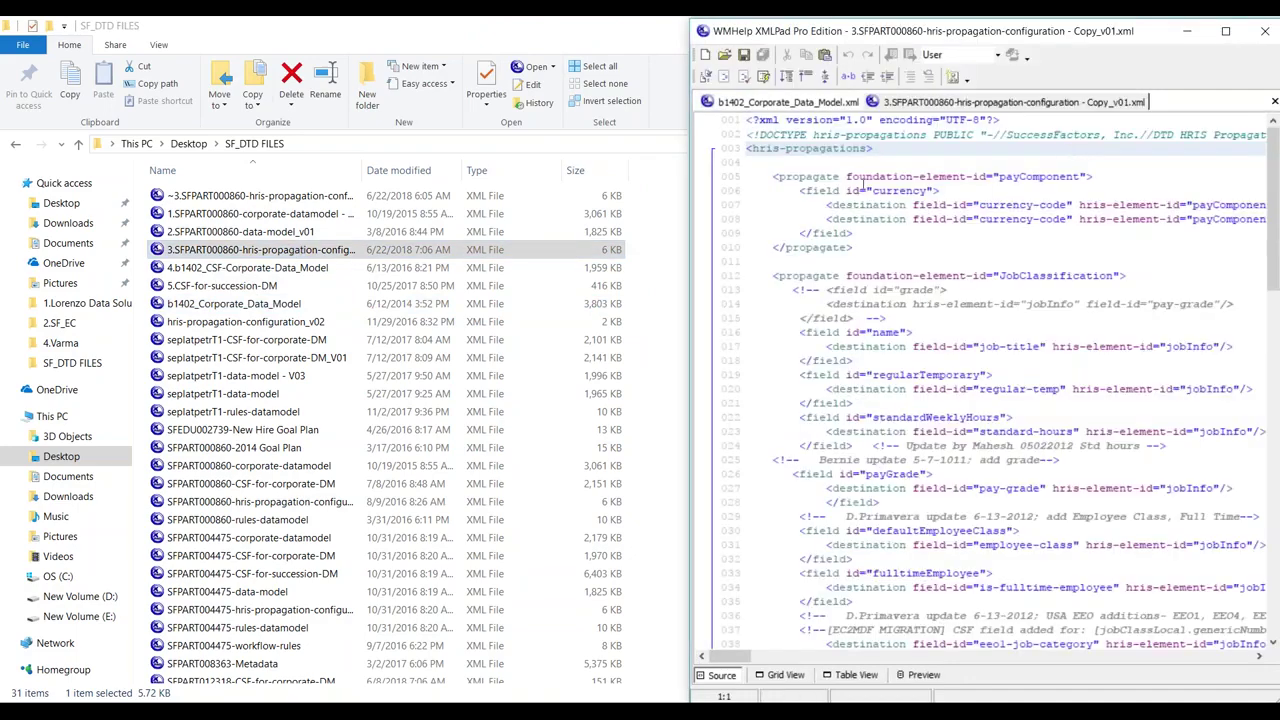
left_click_drag(1160, 38, 1096, 44)
left_click(733, 110)
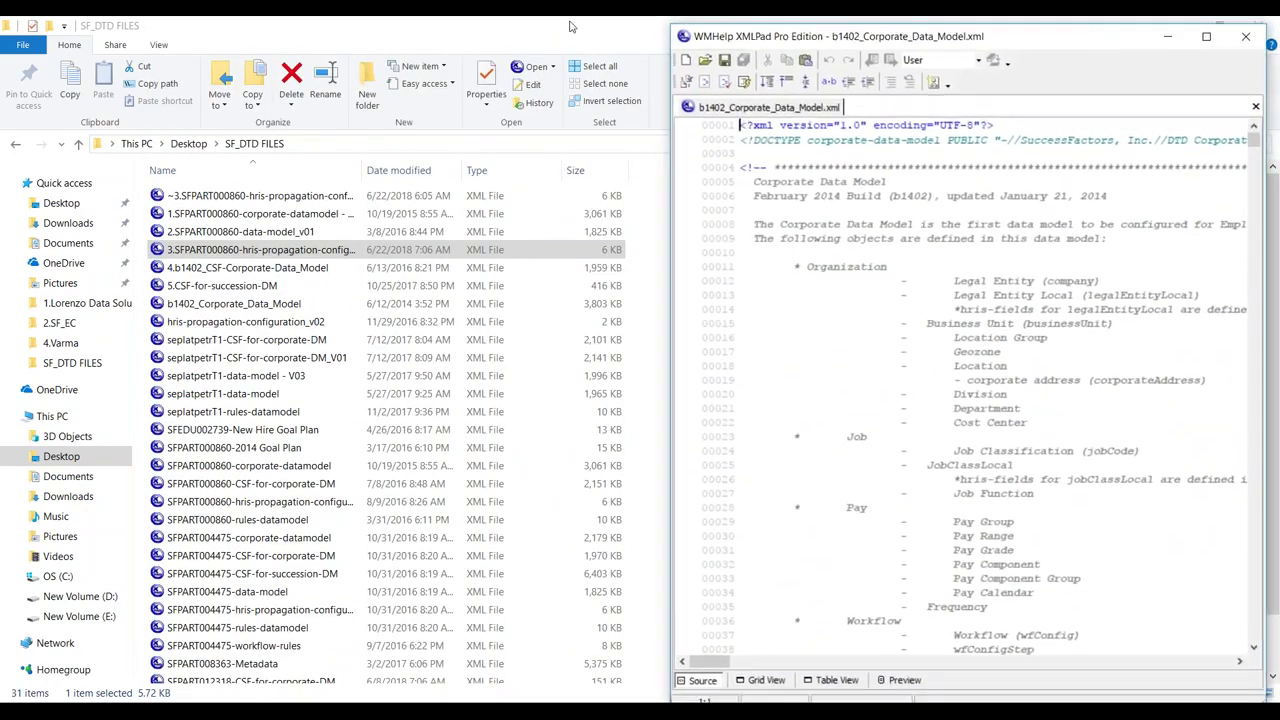
left_click(483, 27)
left_click(1165, 24)
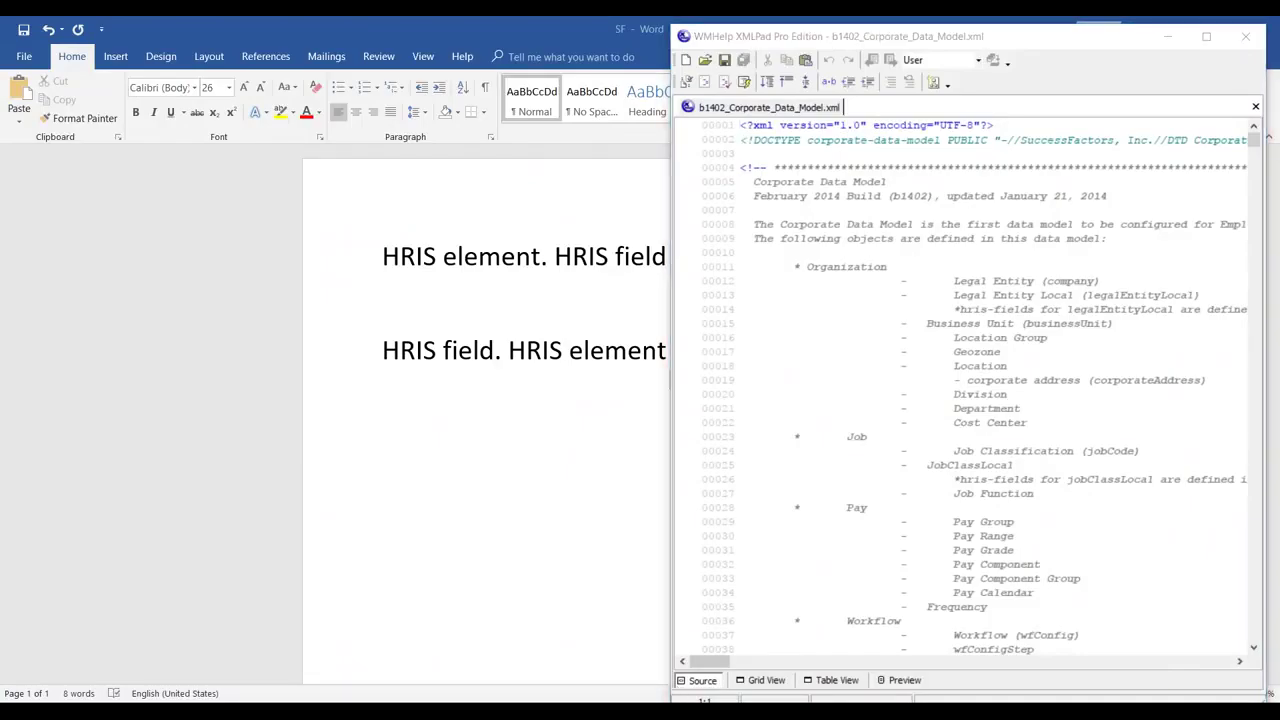
Launch a second XmlPad window with 3.SFPART000860-hris-propagation-configuration - Copy_v01.xml open
right_click(637, 712)
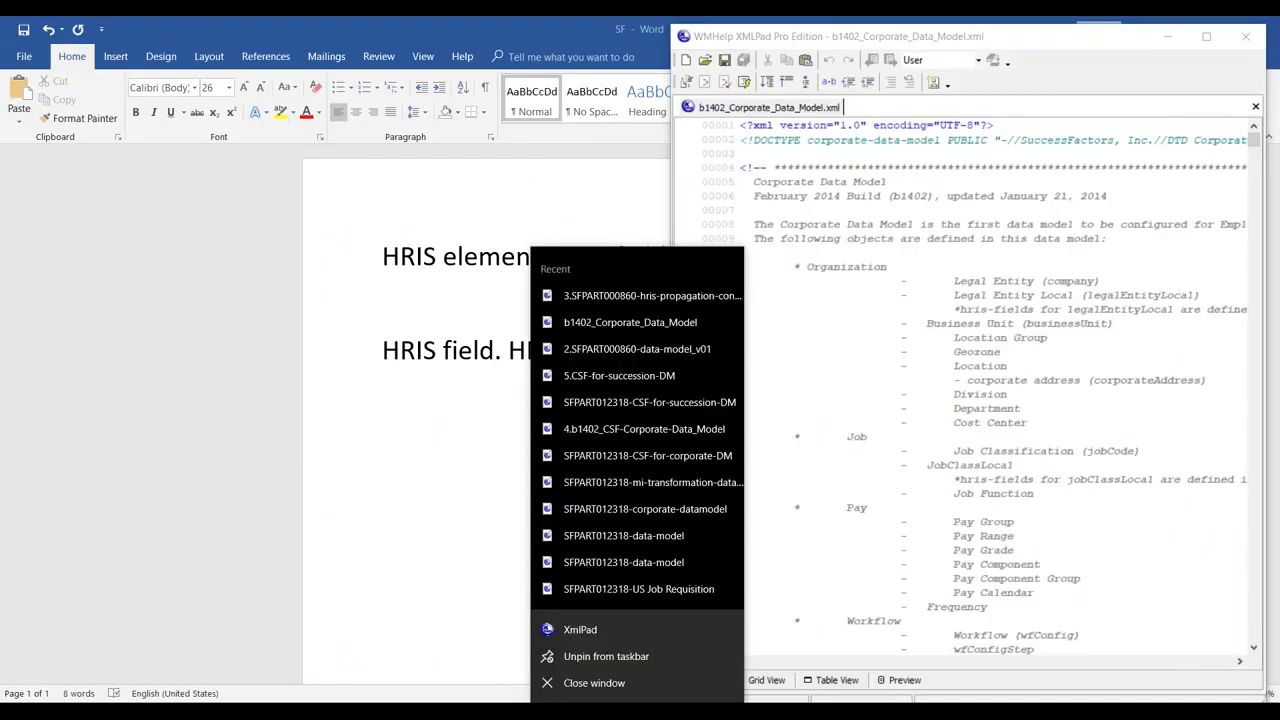
left_click(580, 630)
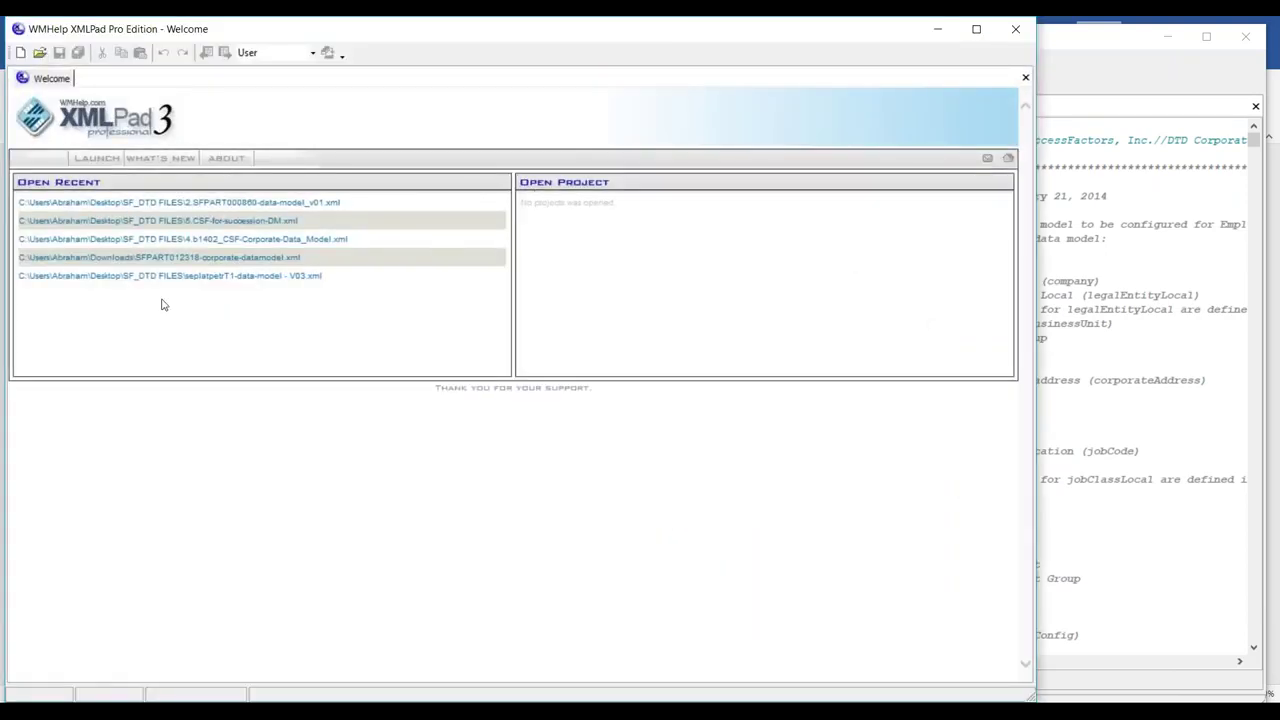
left_click(40, 55)
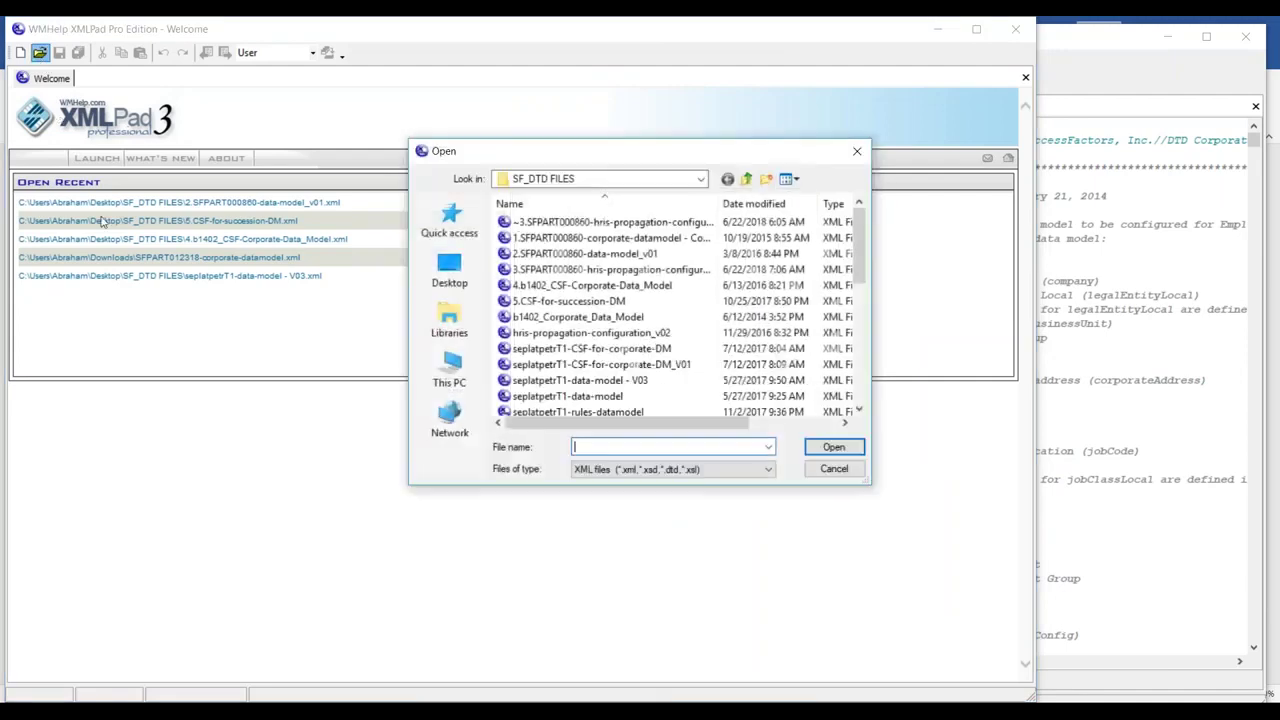
left_click(618, 270)
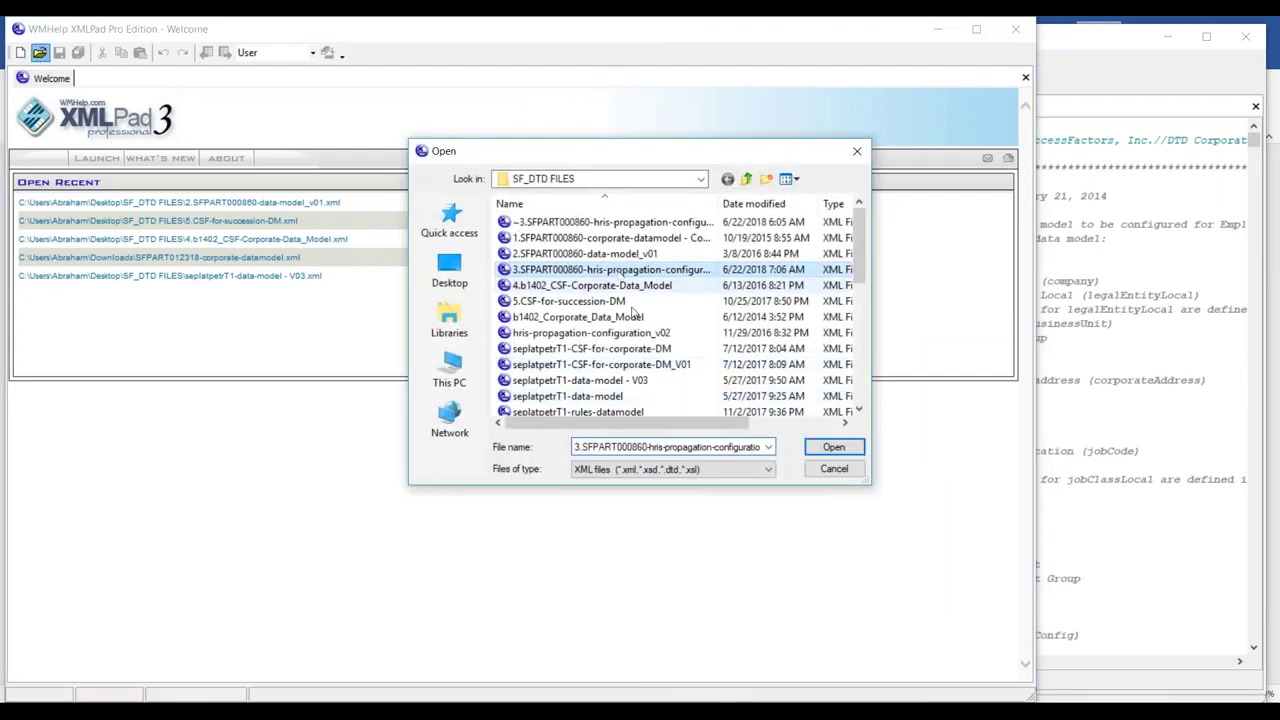
left_click(833, 448)
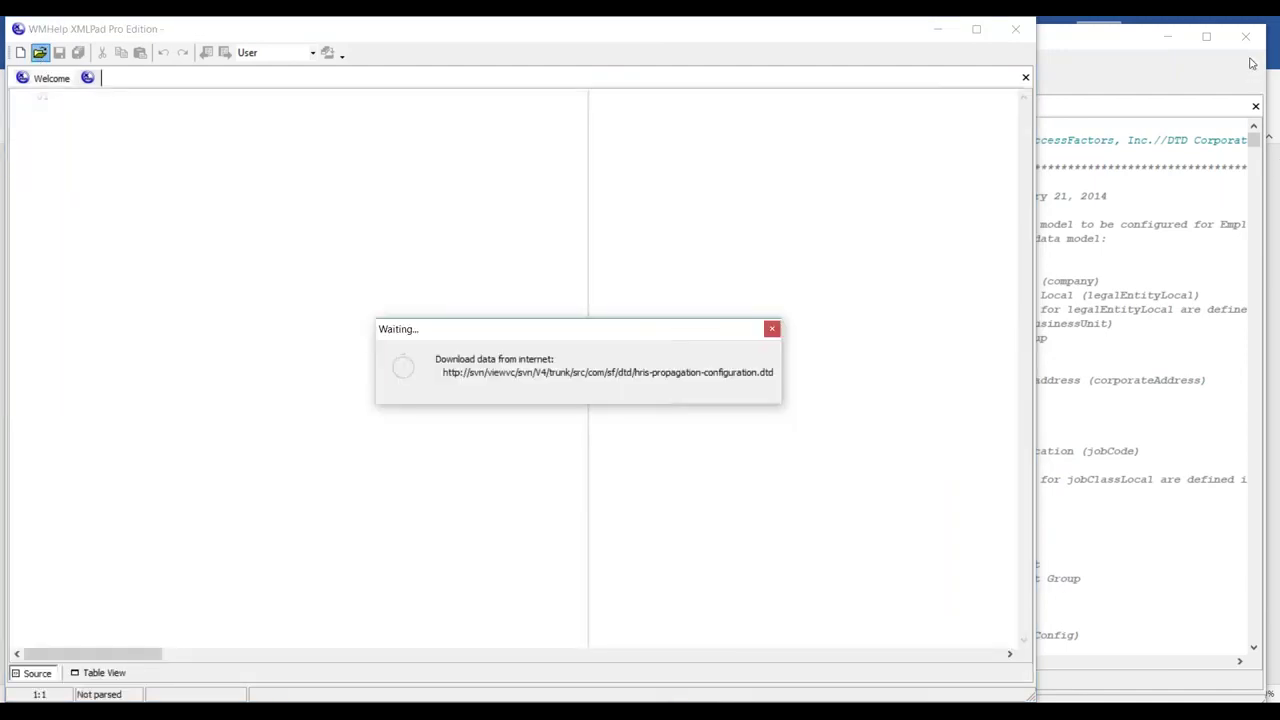
Place the propagation file on the left half and the data model on the right
left_click_drag(1101, 40, 1121, 37)
left_click(655, 74)
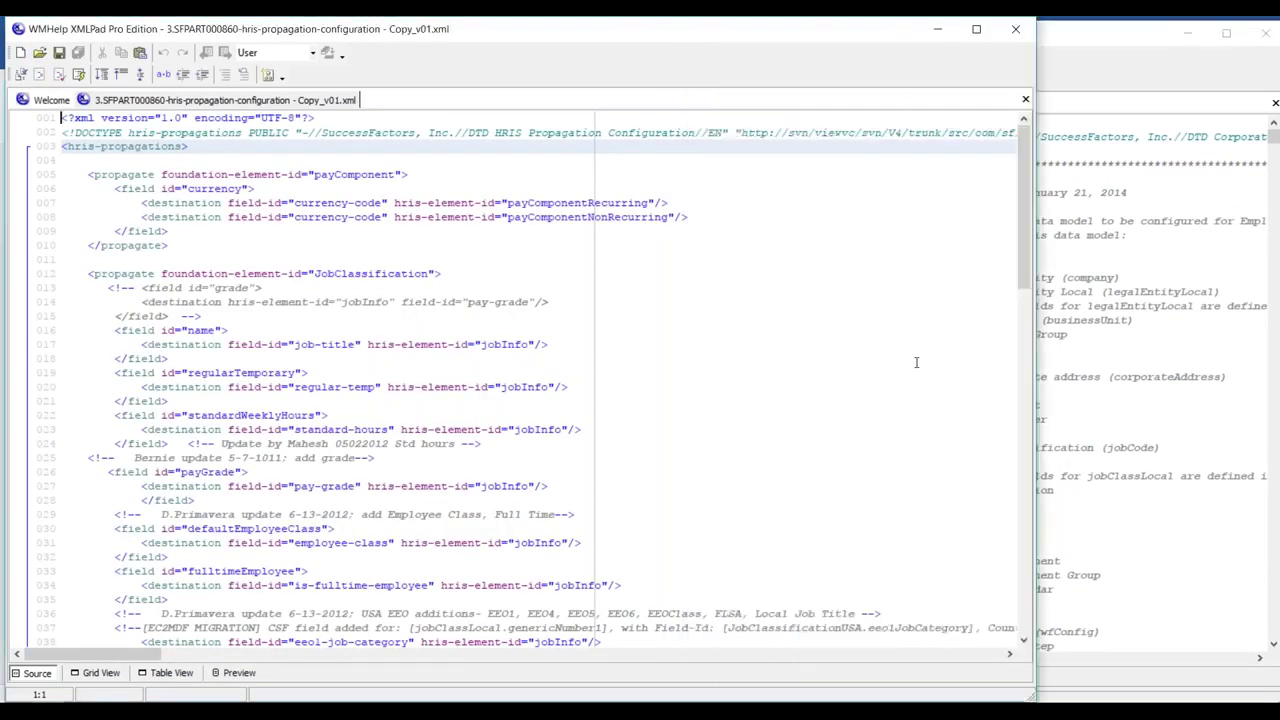
left_click_drag(1038, 432, 689, 437)
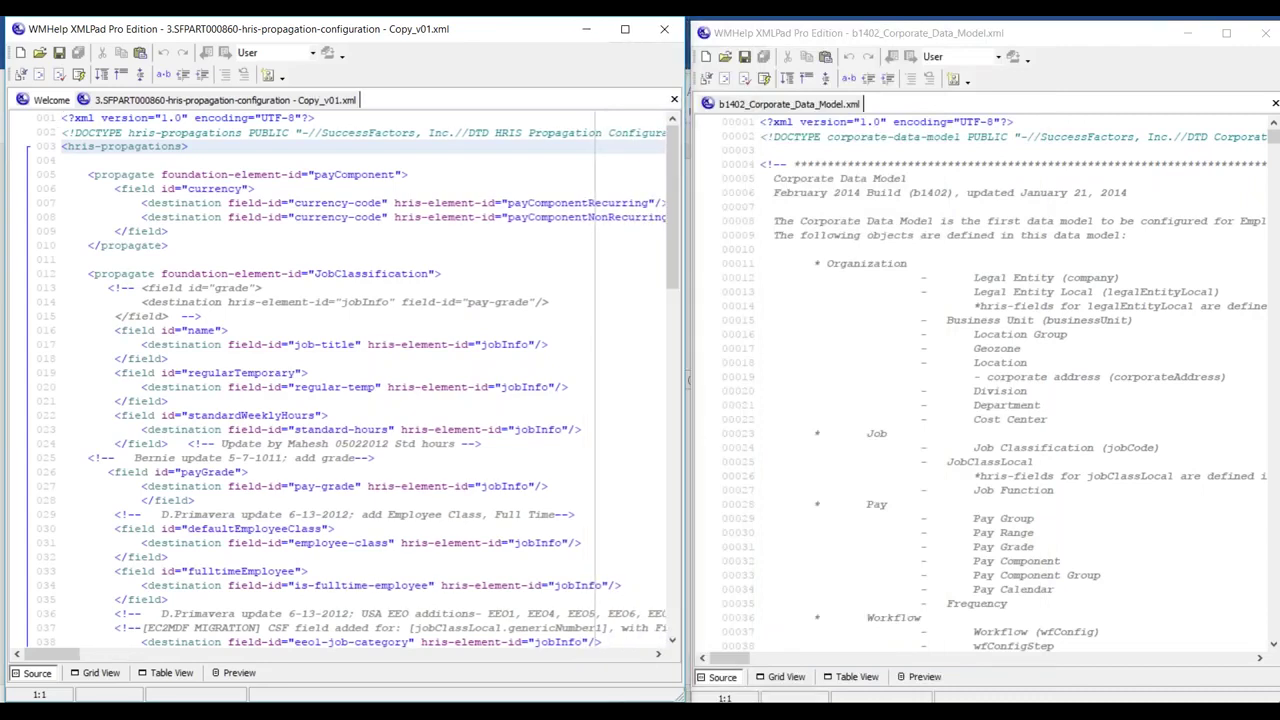
Select foundation-element-id="jobCode" on line 92, then show the data model in Table View
left_click(560, 44)
scroll(390, 429, "down", 20)
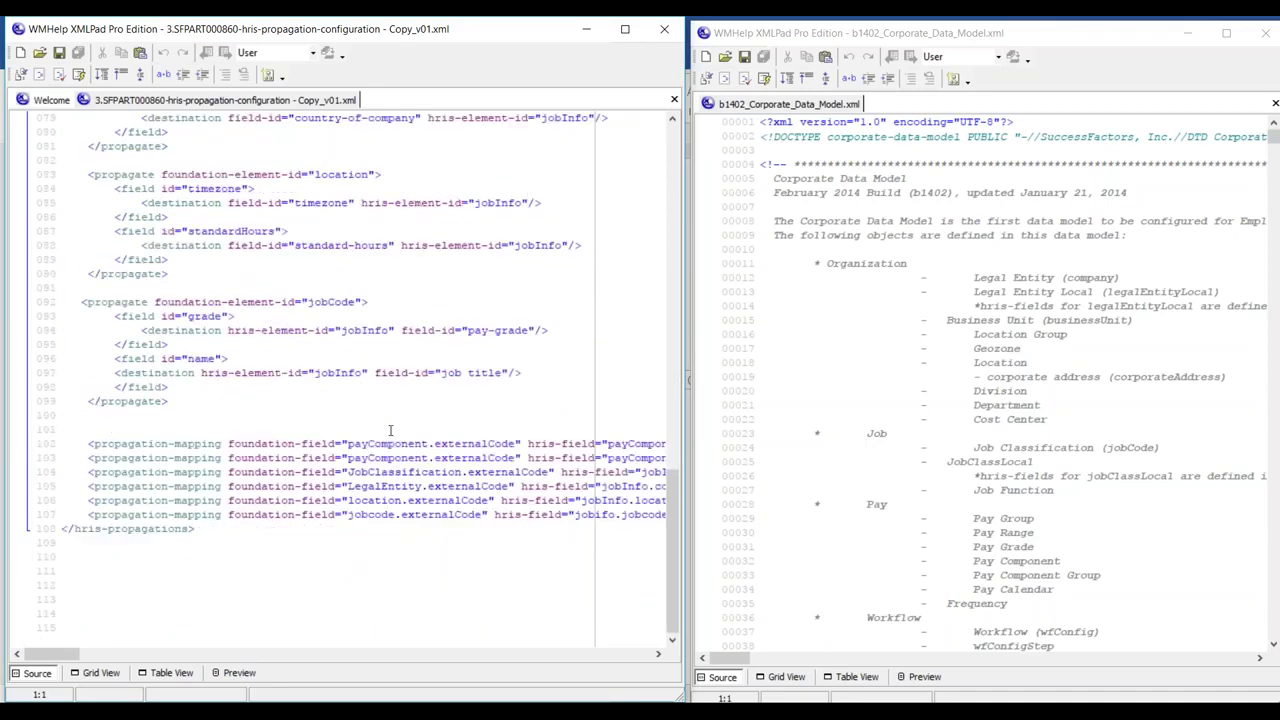
left_click(93, 301)
left_click_drag(255, 301, 366, 301)
left_click_drag(155, 301, 368, 302)
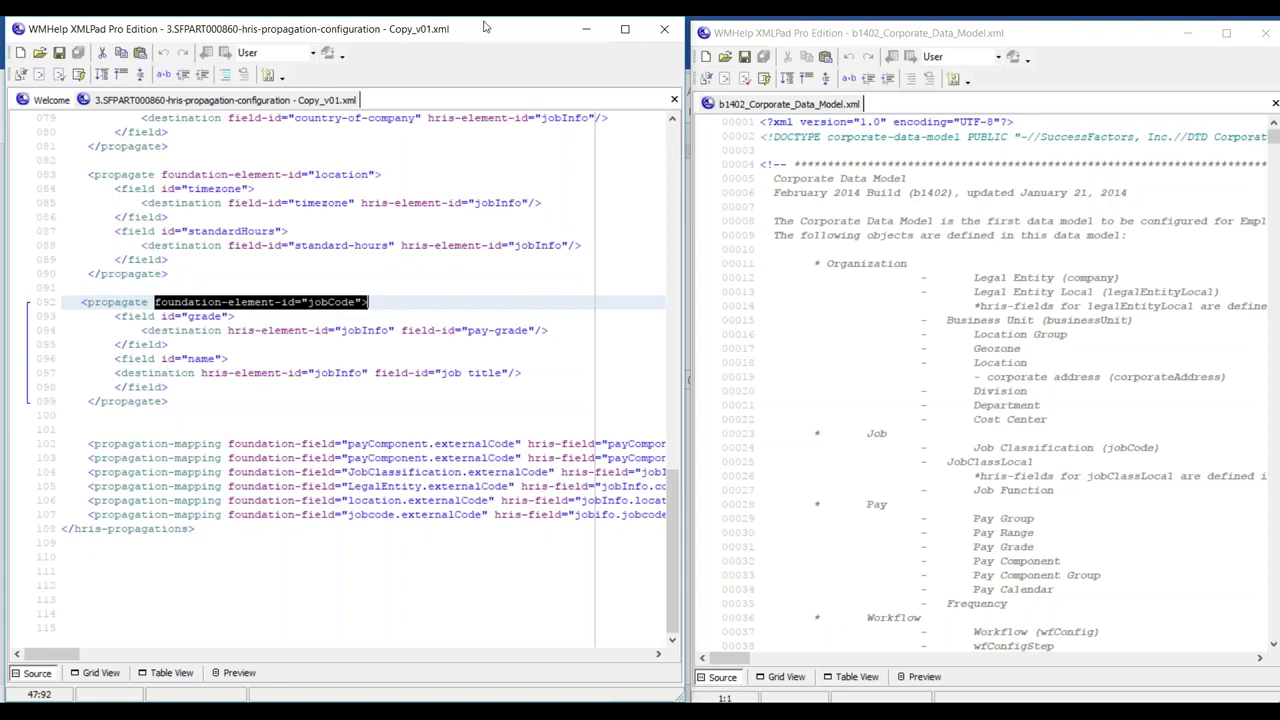
left_click(833, 65)
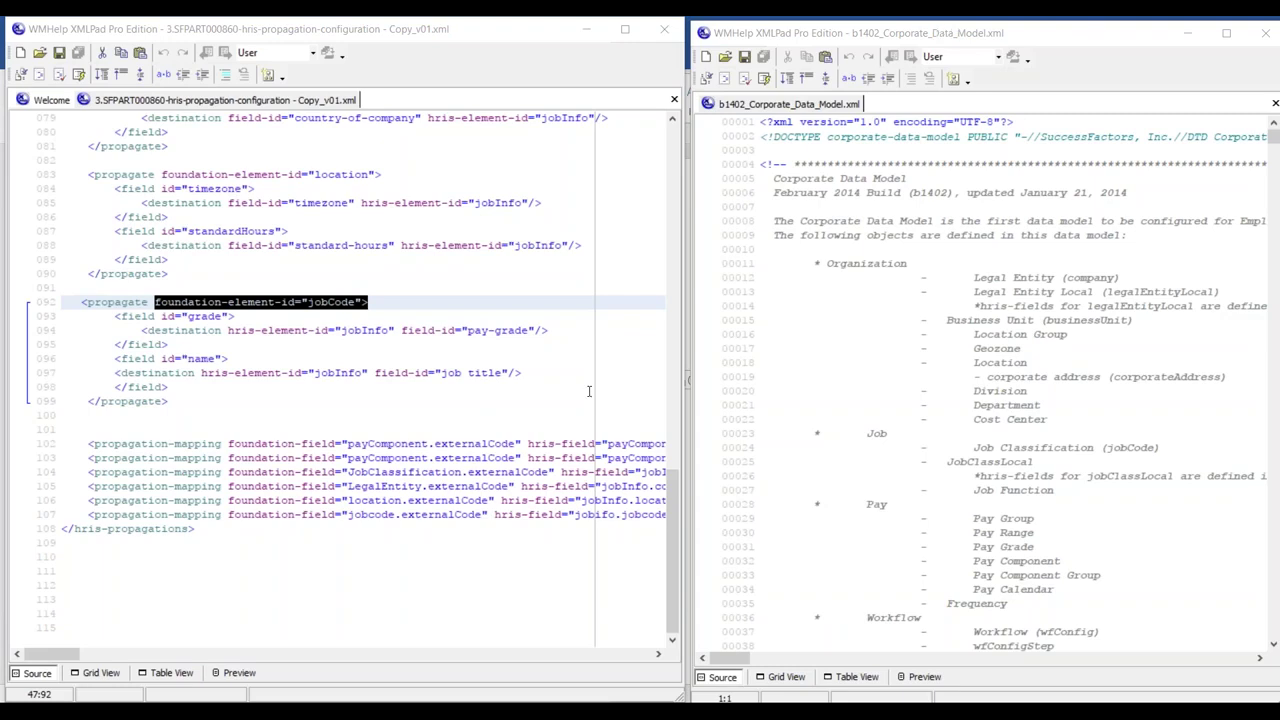
left_click(857, 680)
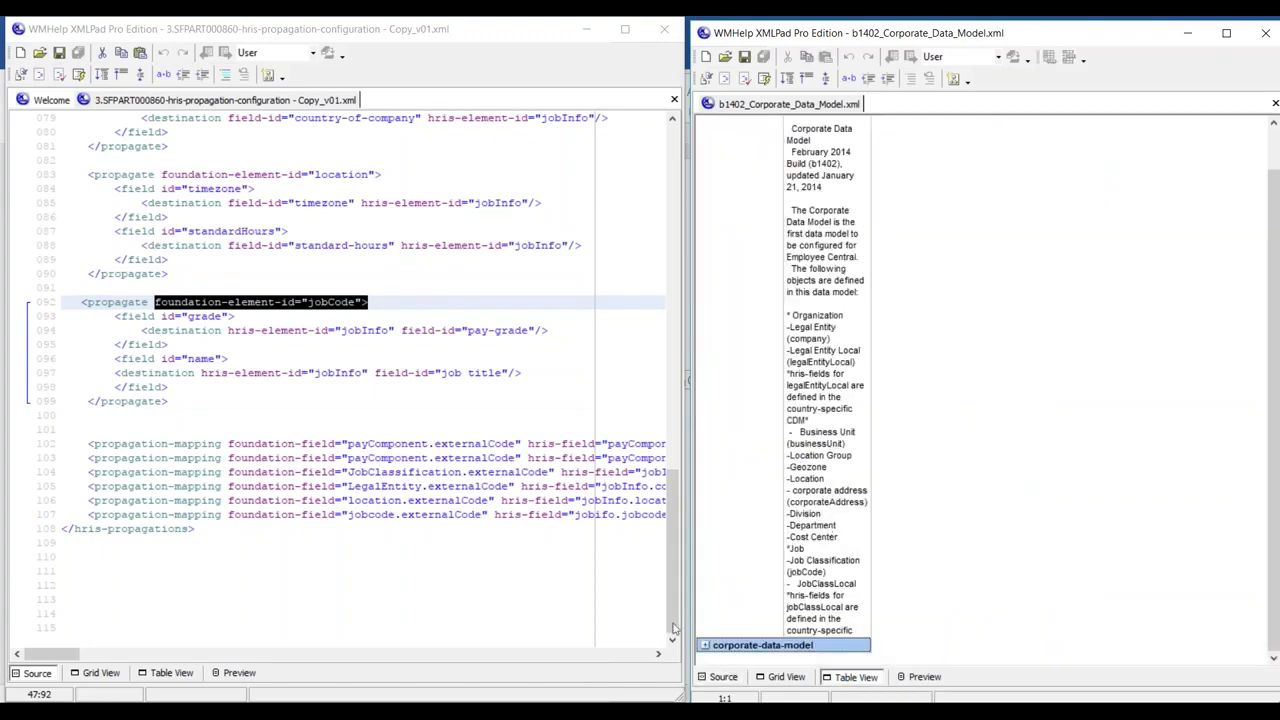
Expand corporate-data-model, locate and expand the jobCode hris-element, then view its source at line 24965
left_click(707, 646)
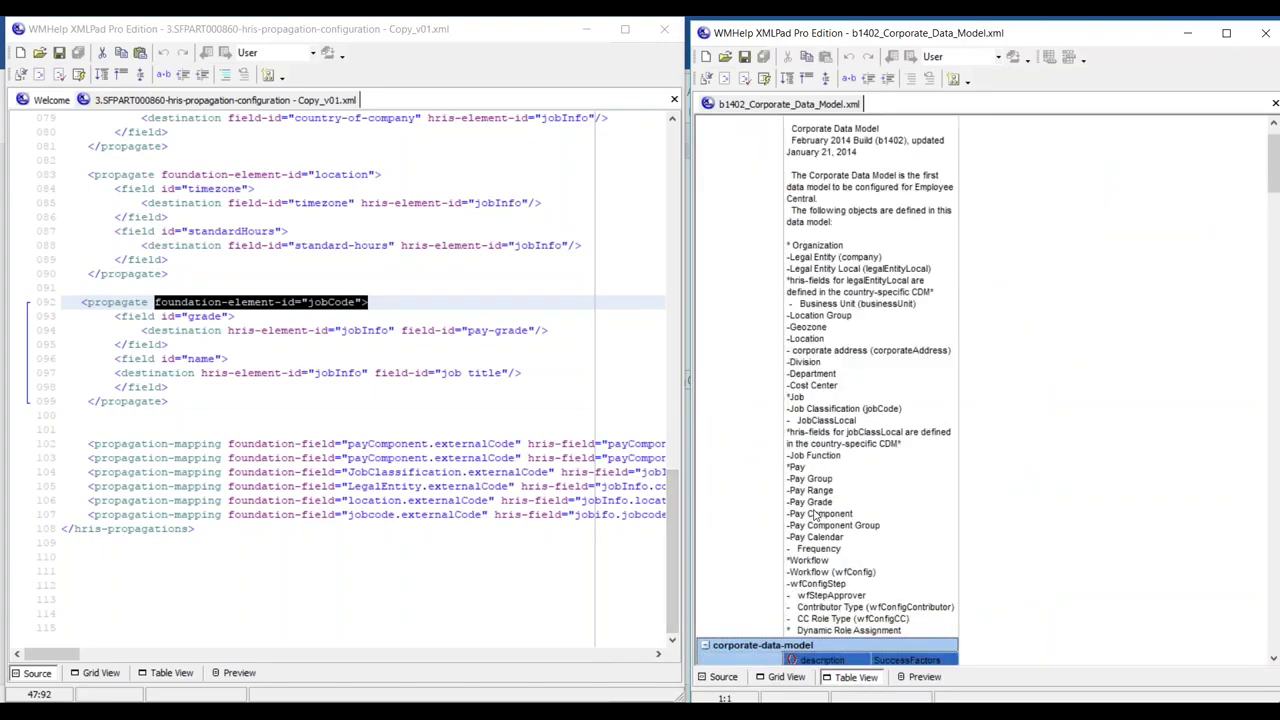
scroll(813, 508, "down", 10)
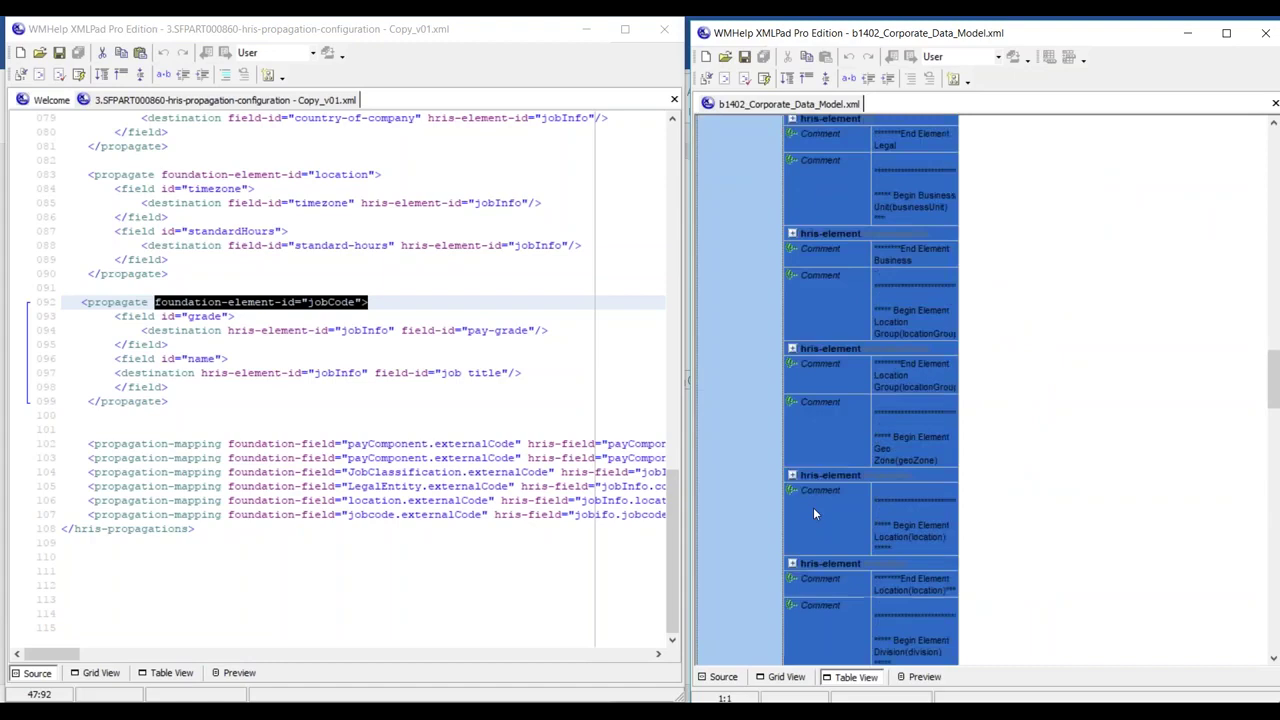
left_click(908, 322)
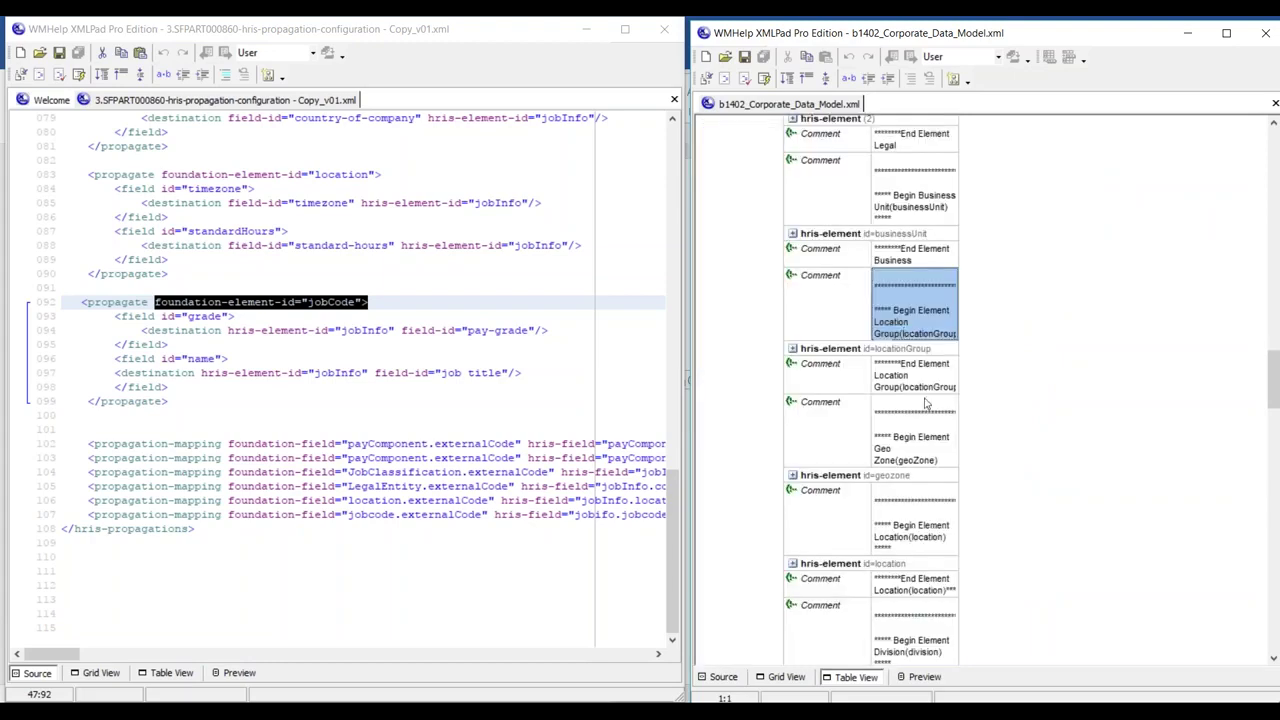
scroll(925, 402, "up", 2)
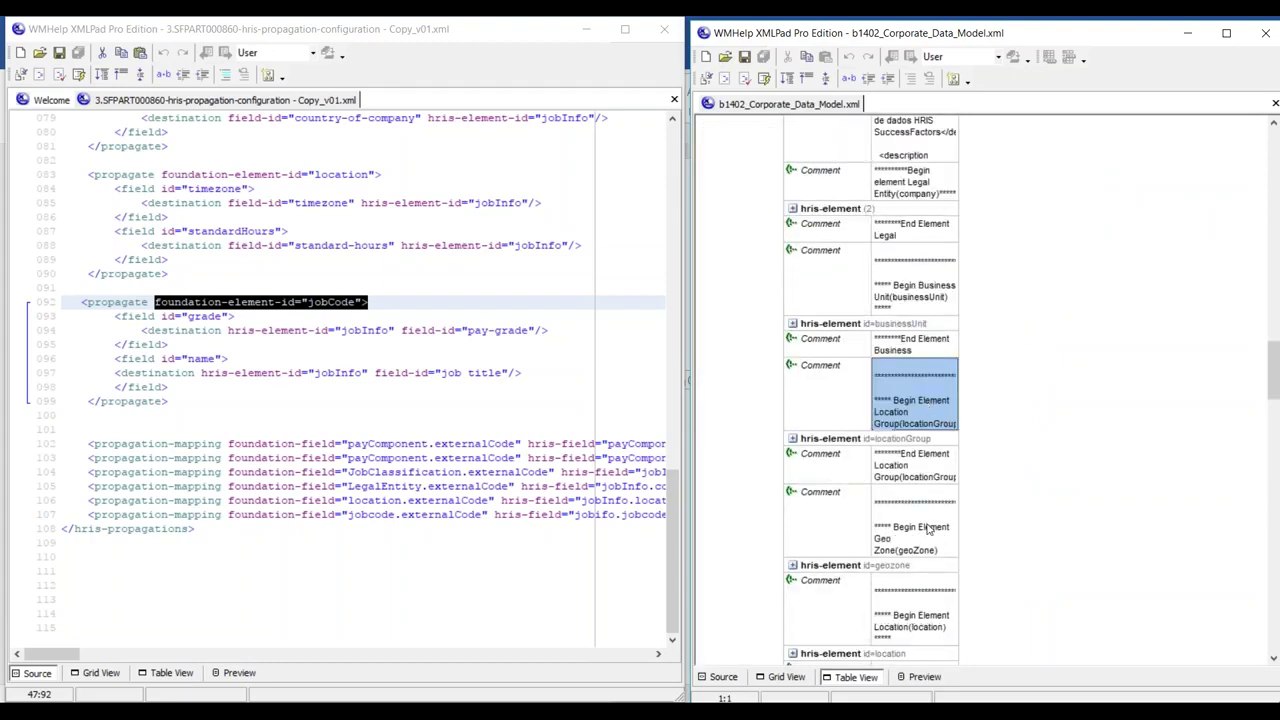
scroll(925, 525, "down", 10)
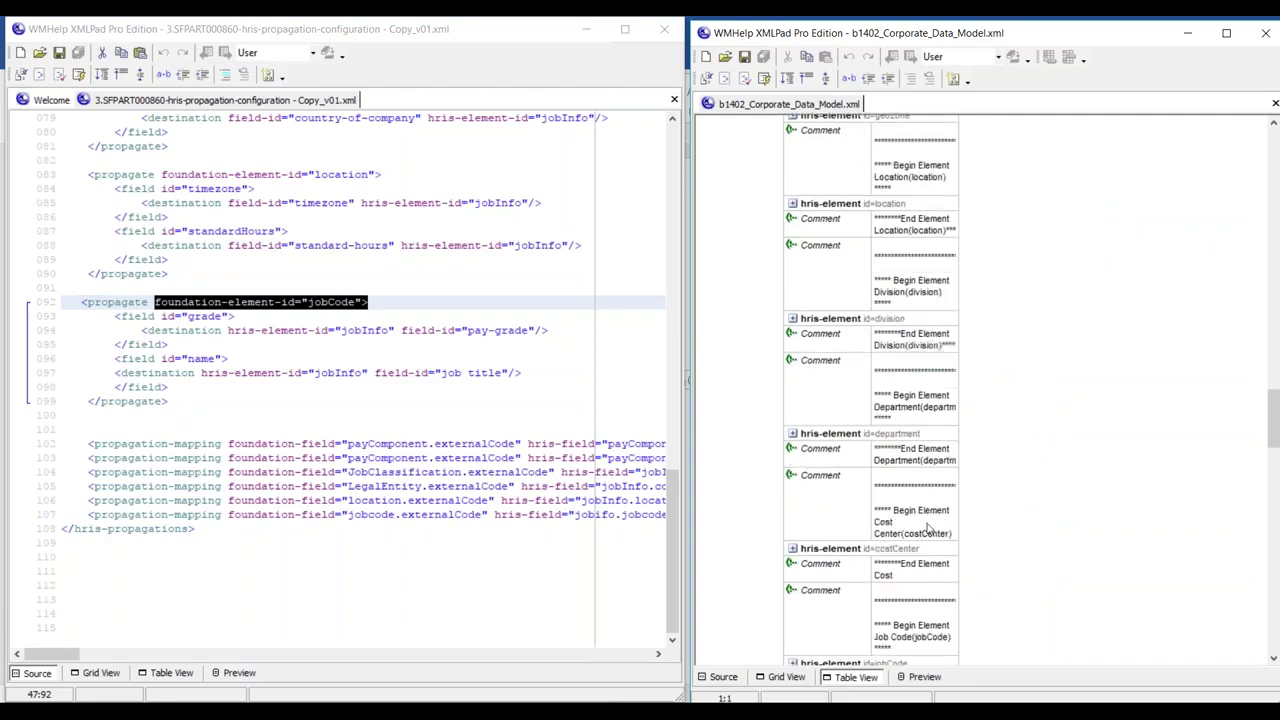
scroll(908, 518, "down", 10)
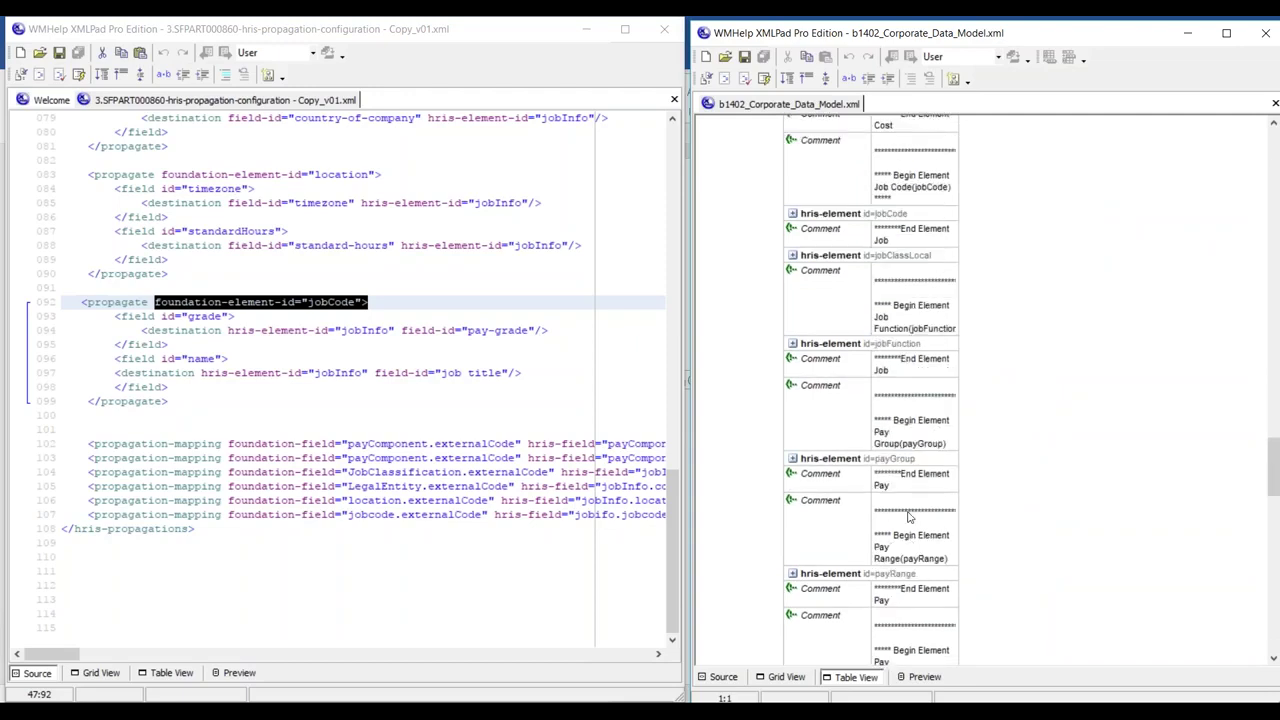
scroll(908, 517, "down", 4)
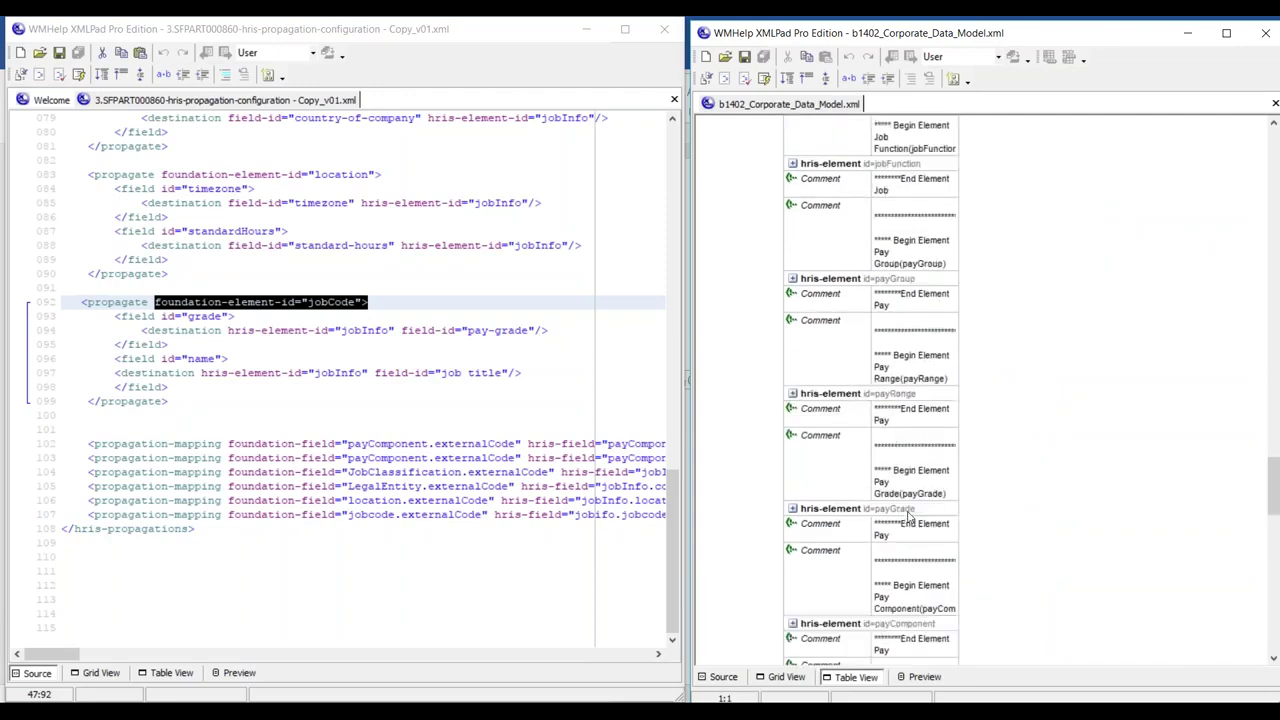
scroll(828, 313, "up", 4)
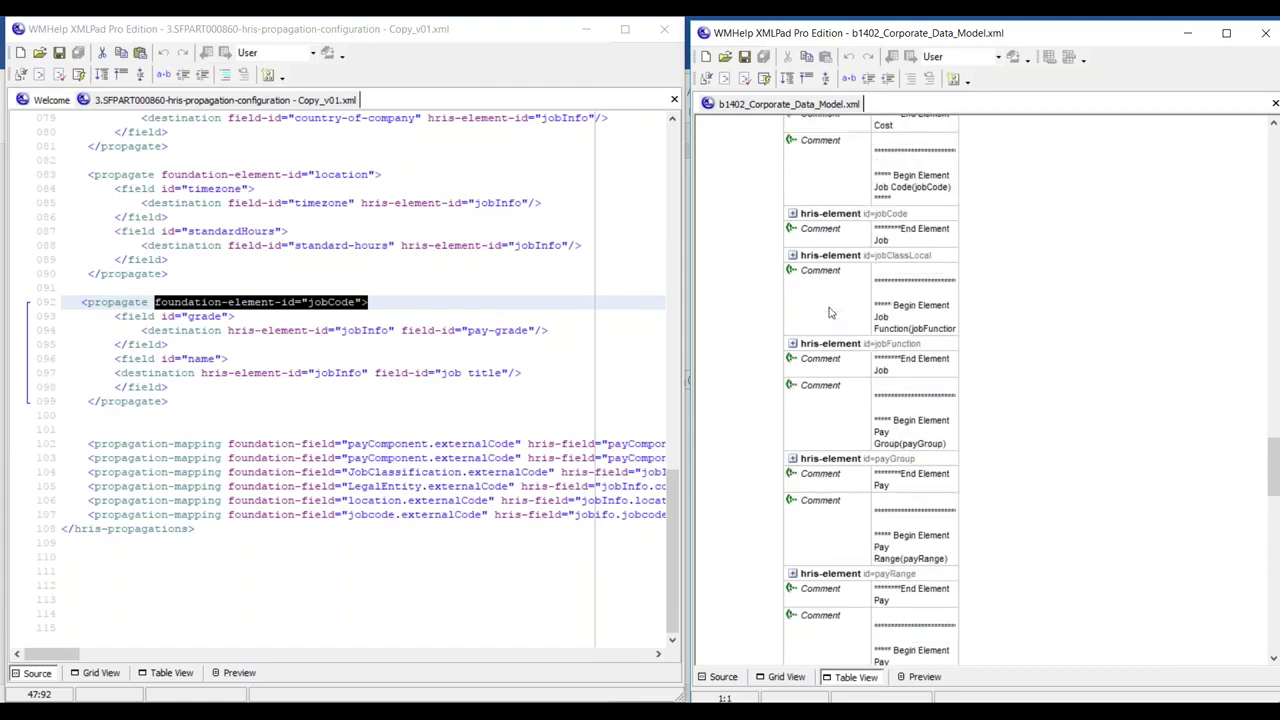
left_click(812, 215)
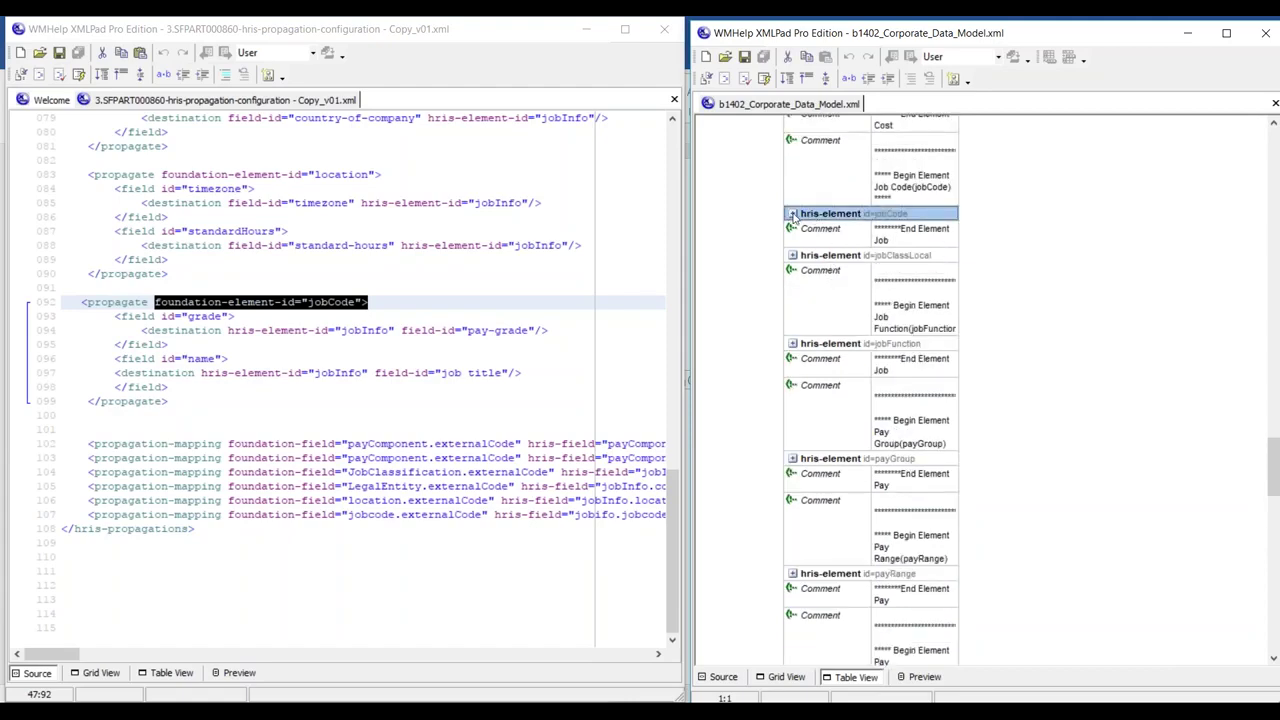
left_click(792, 214)
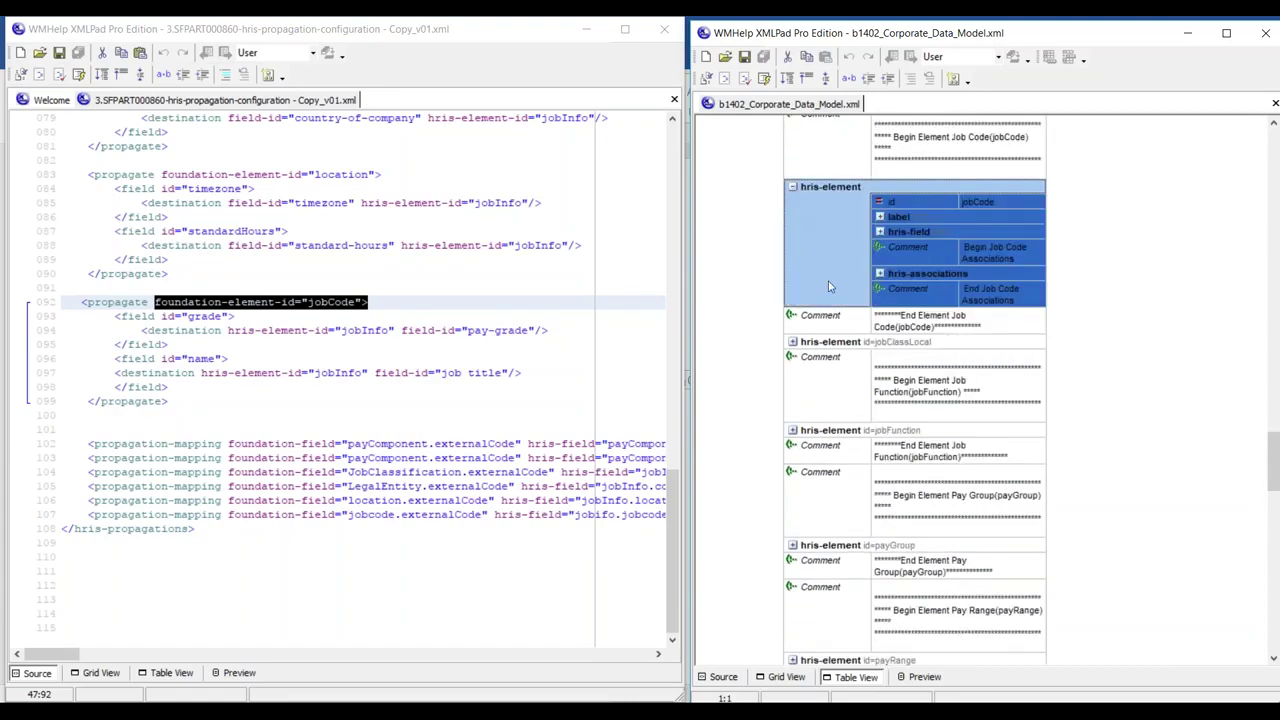
left_click(722, 677)
scroll(866, 545, "down", 10)
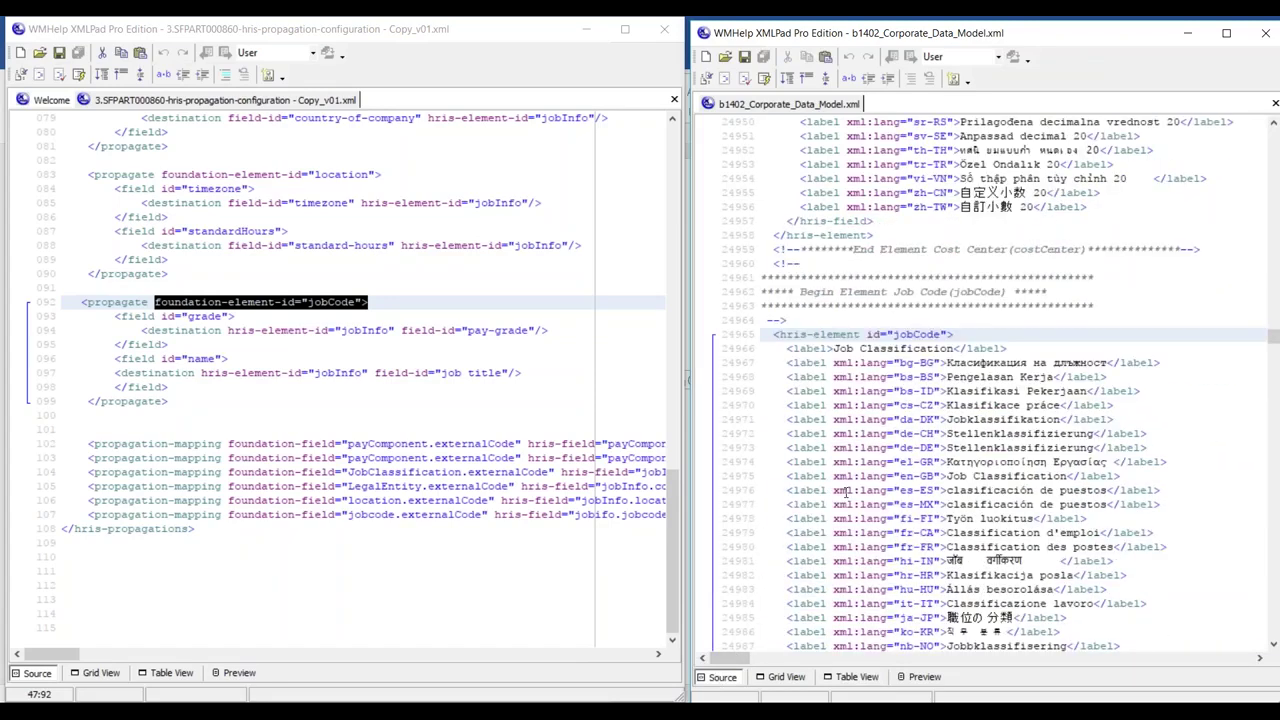
Highlight the jobCode id and Job Classification label, then jobCode on line 92 to compare
left_click_drag(768, 207, 946, 207)
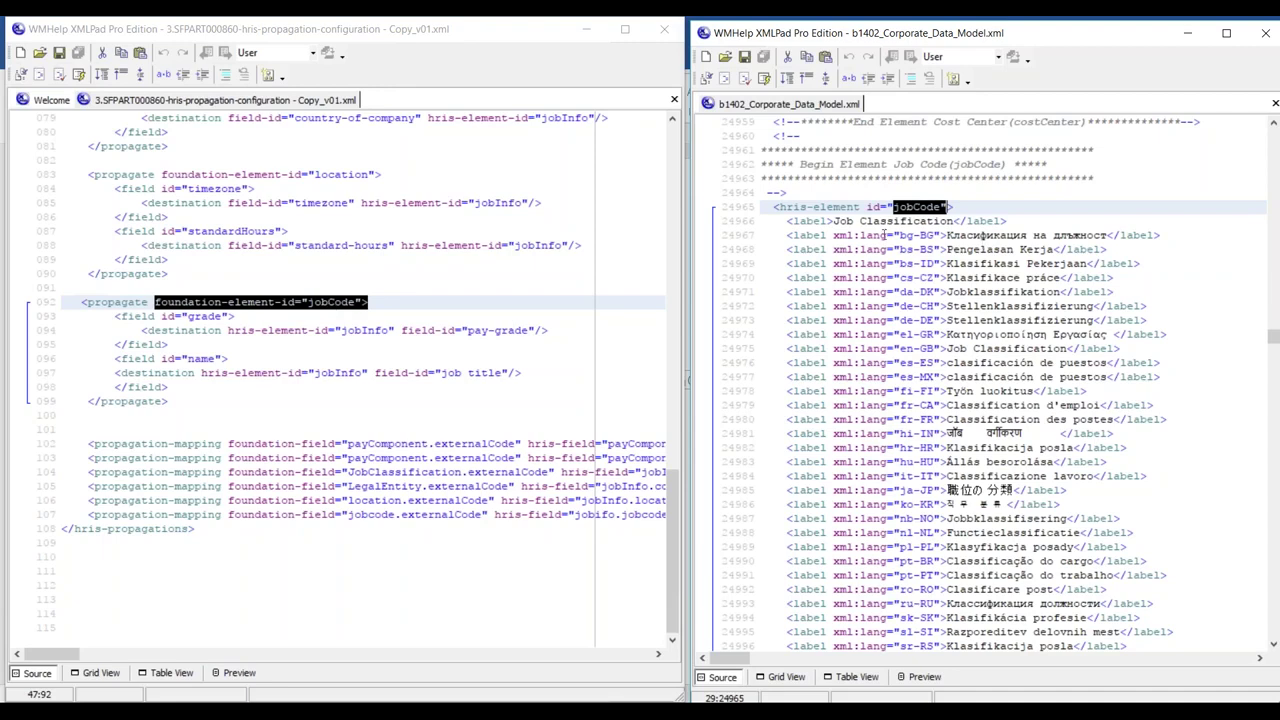
left_click_drag(829, 221, 966, 221)
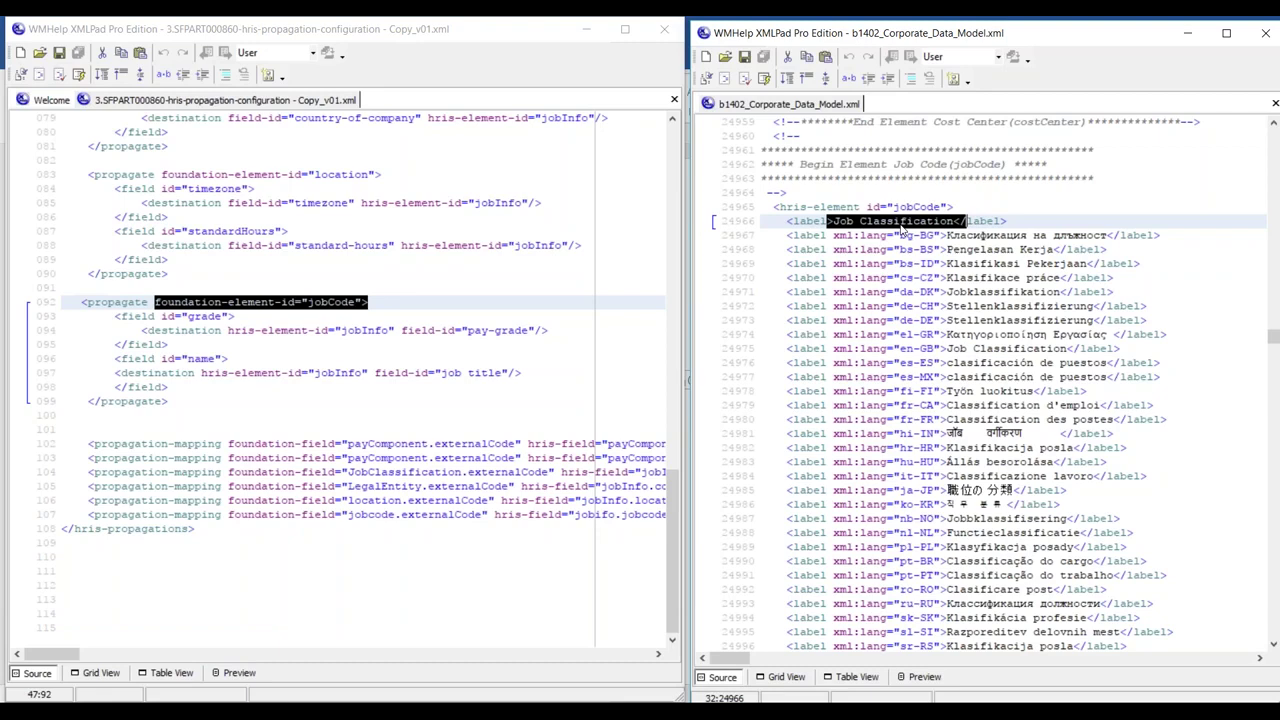
double_click(905, 207)
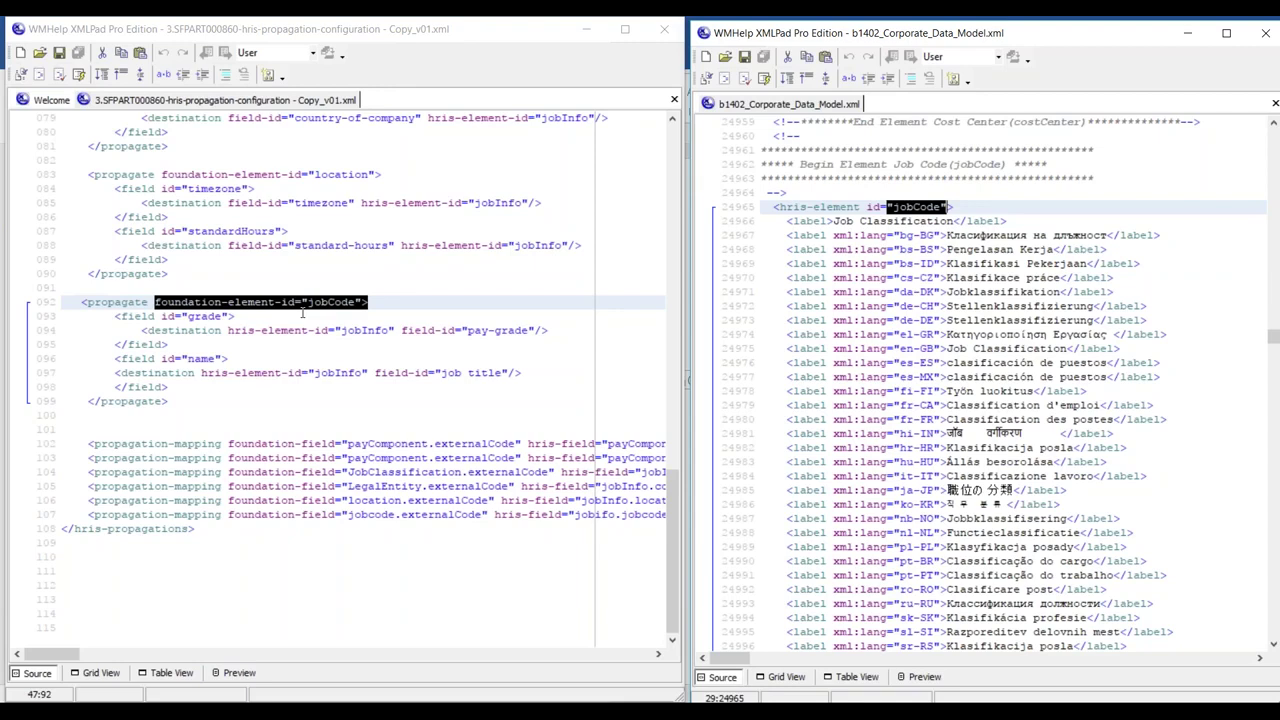
left_click(302, 314)
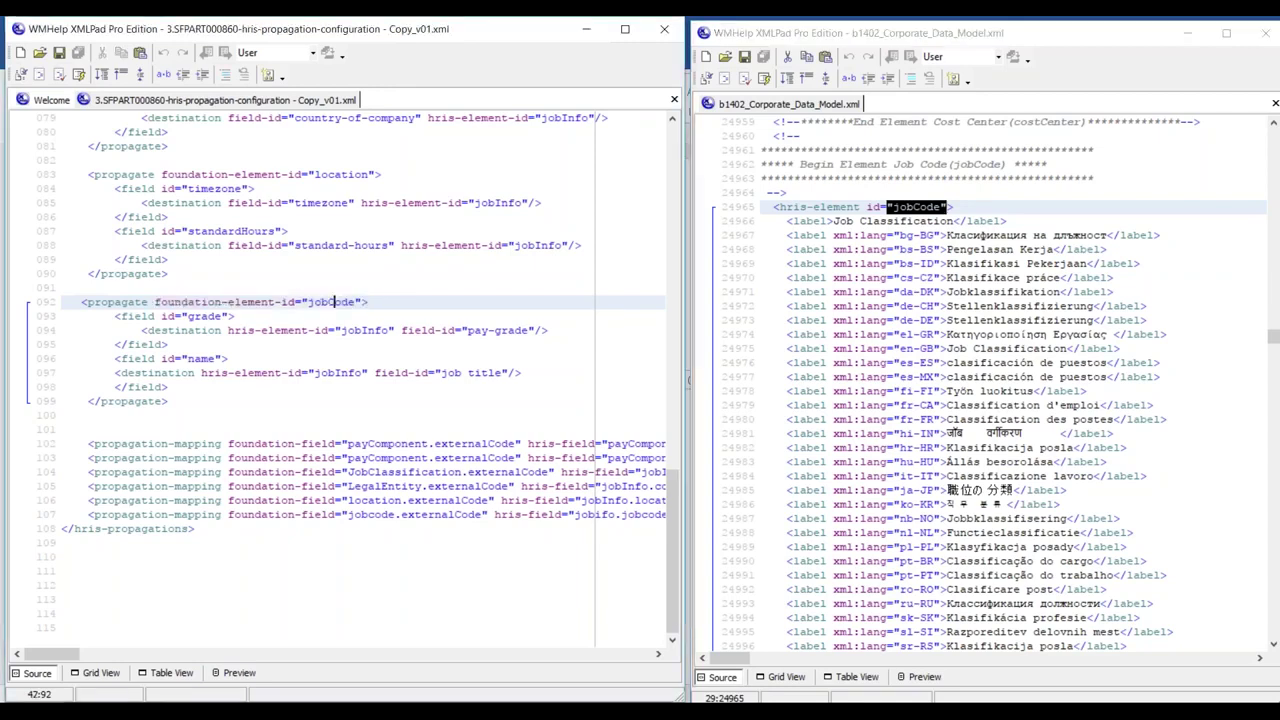
left_click_drag(307, 301, 357, 297)
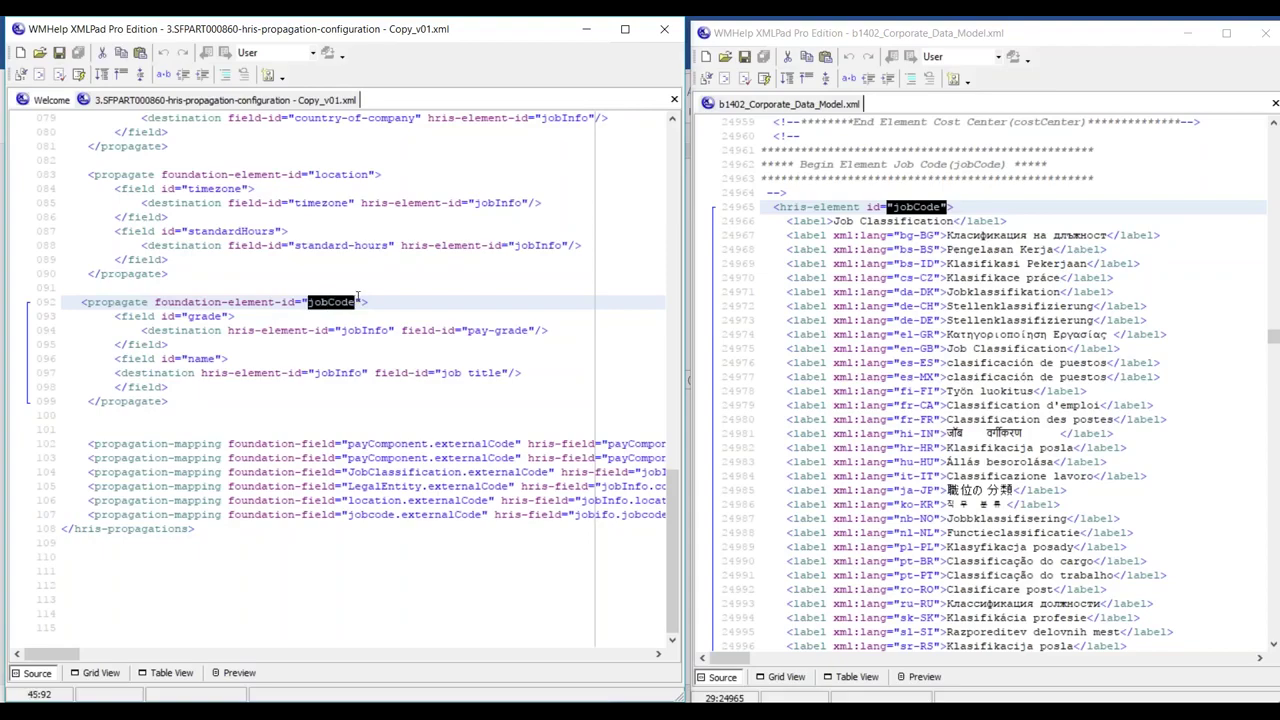
Switch to Chrome and log in to SuccessFactors
key("alt+Tab")
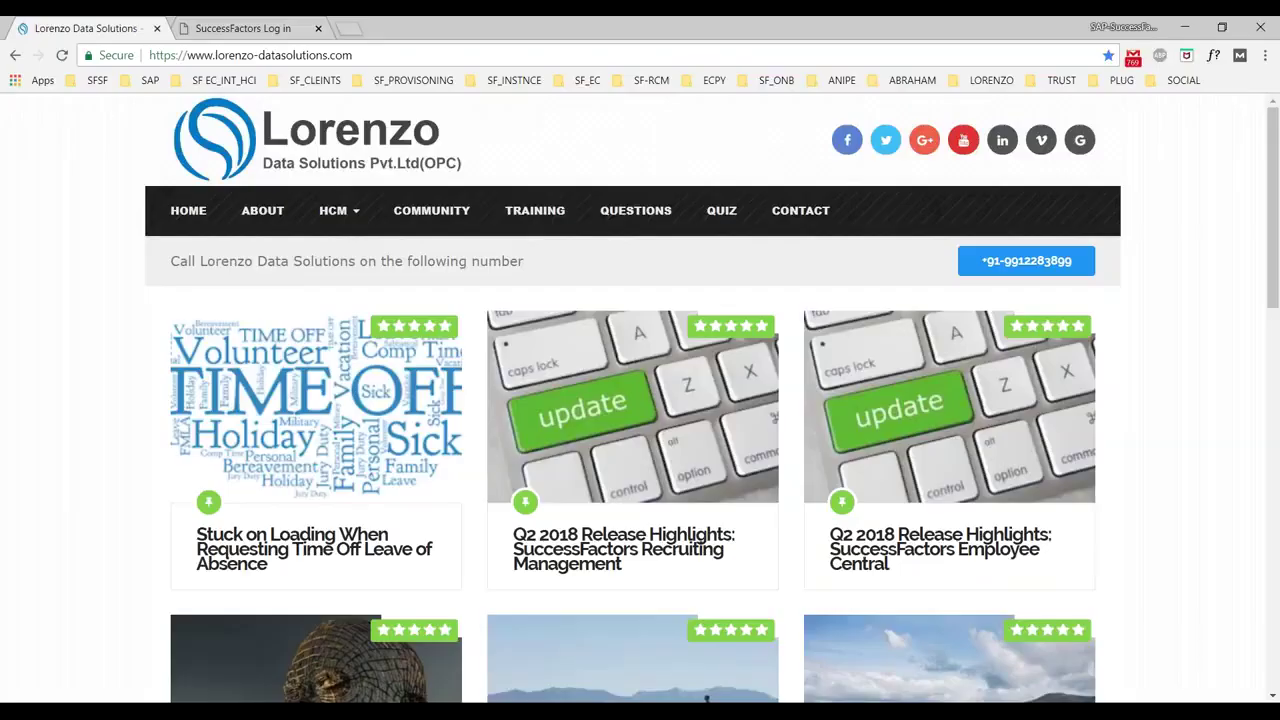
key("ctrl+Tab")
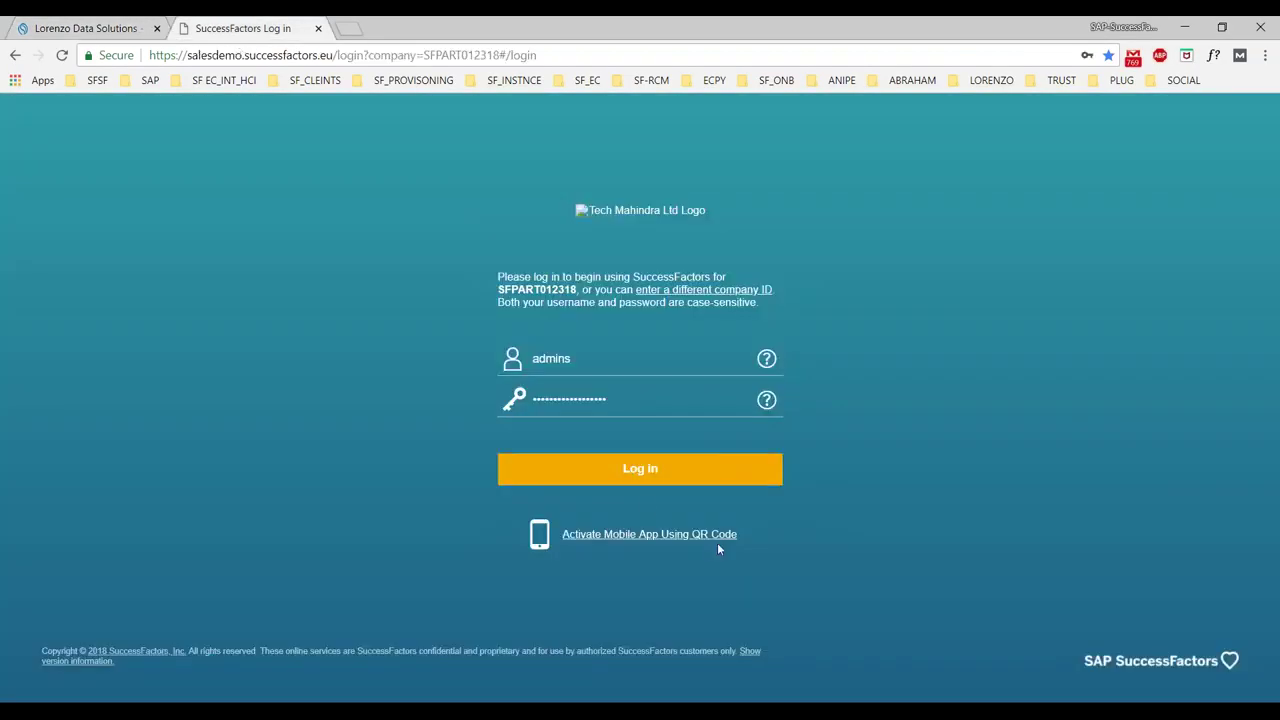
left_click(640, 468)
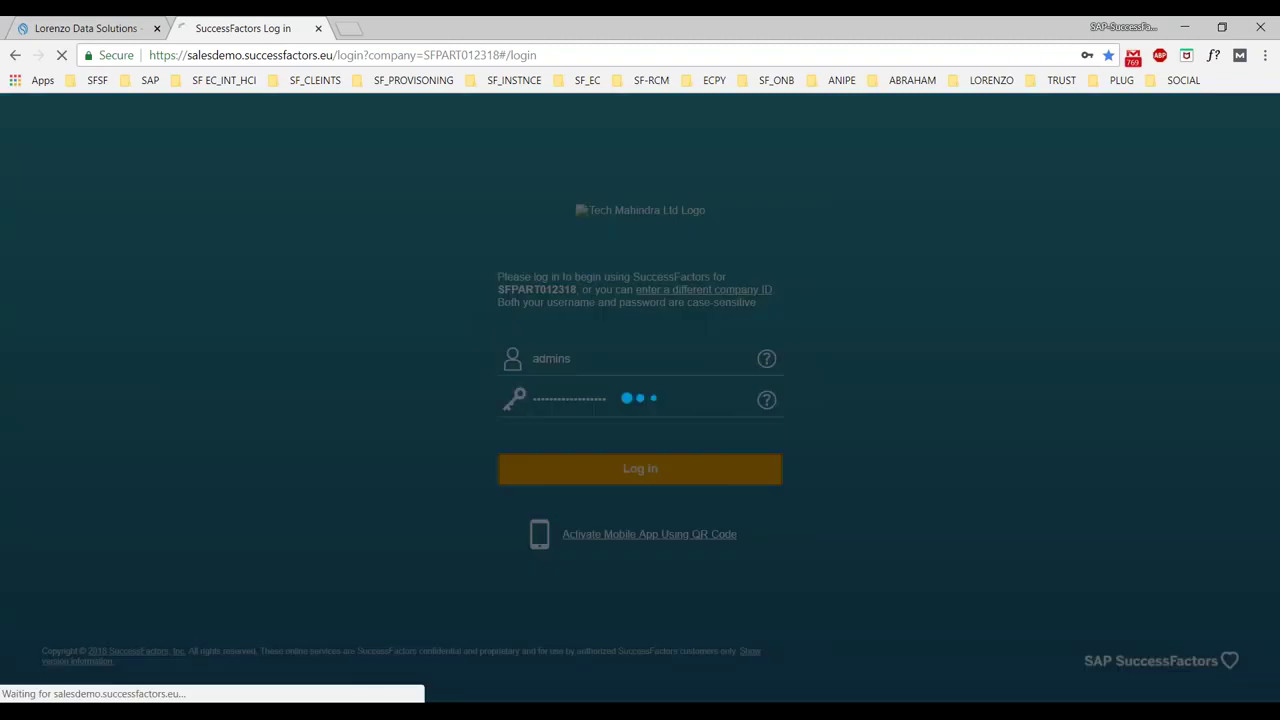
Restore Chrome and resize it on the right half so the XML stays visible
left_click(1222, 27)
left_click_drag(216, 26, 718, 20)
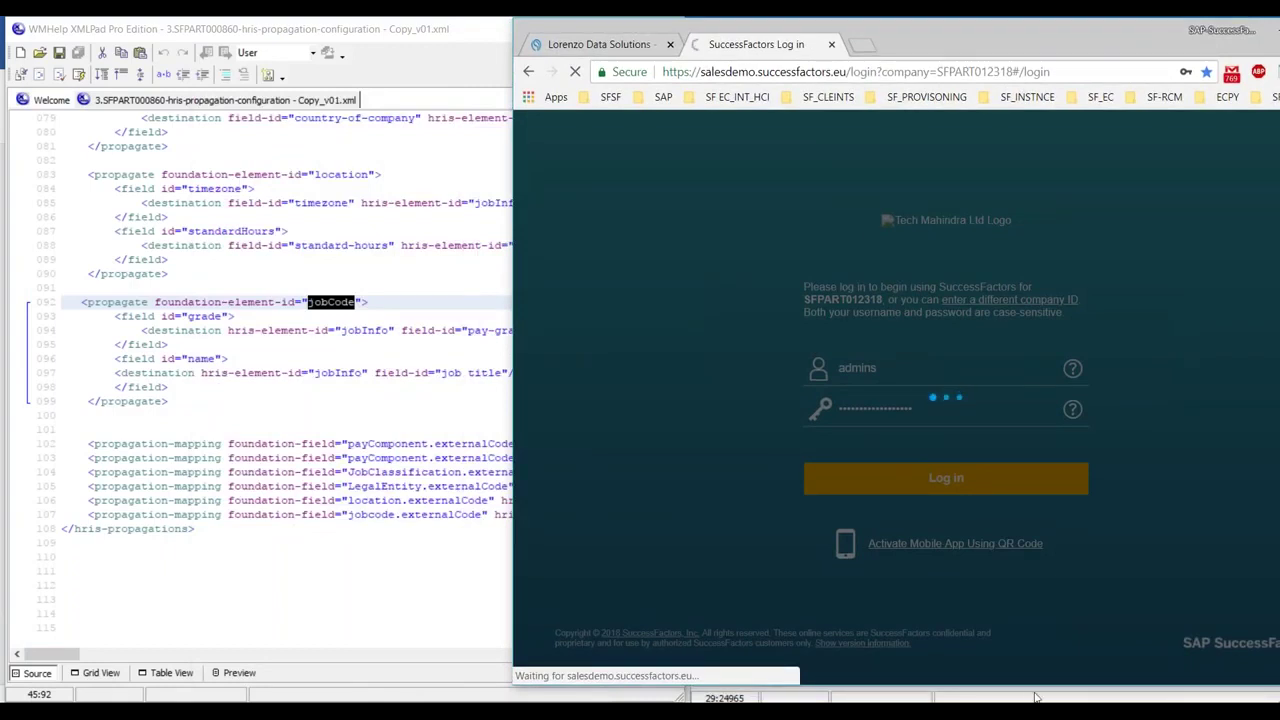
left_click_drag(1022, 688, 1022, 705)
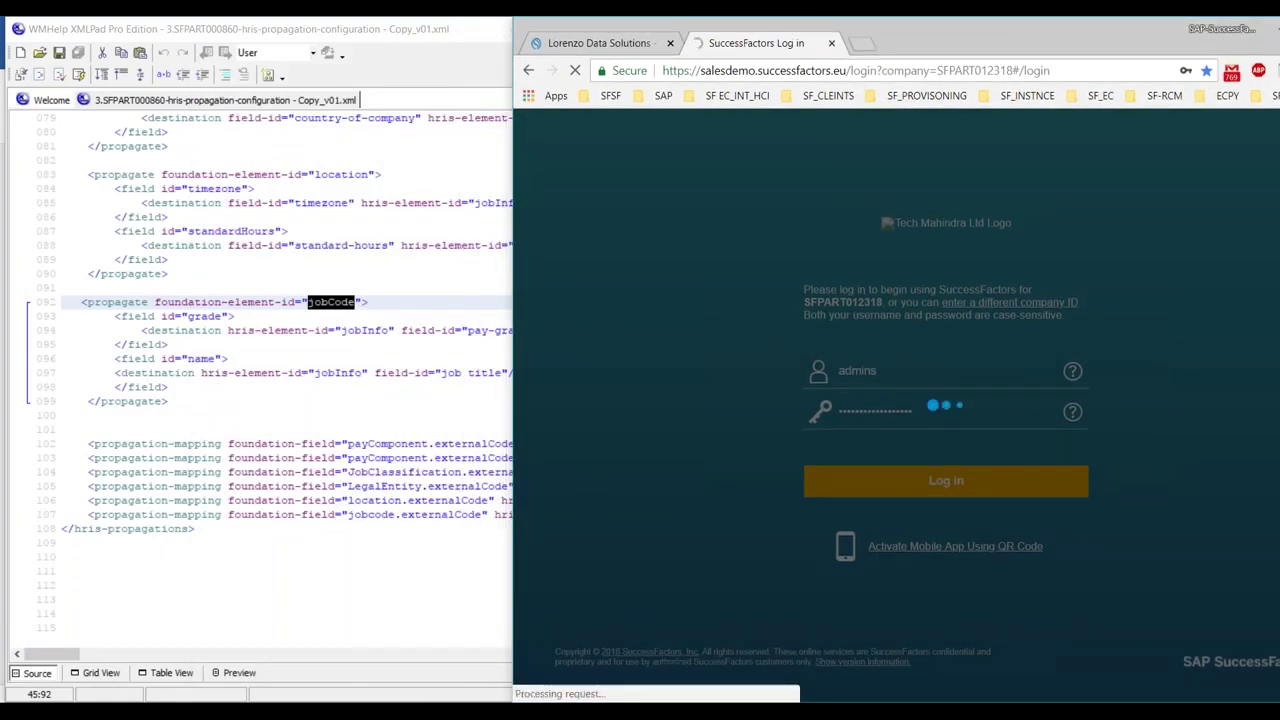
left_click_drag(511, 378, 683, 383)
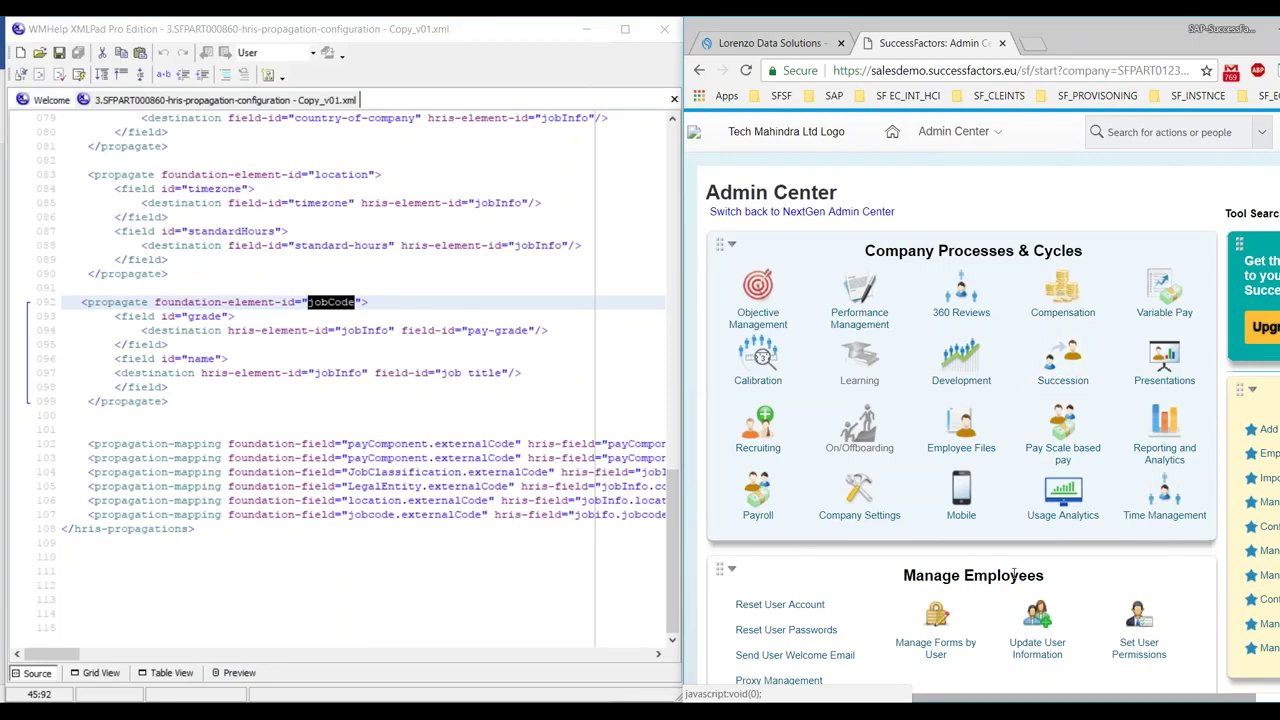
Open the business configuration tool, then go back to Admin Center via the module list
scroll(1013, 573, "down", 2)
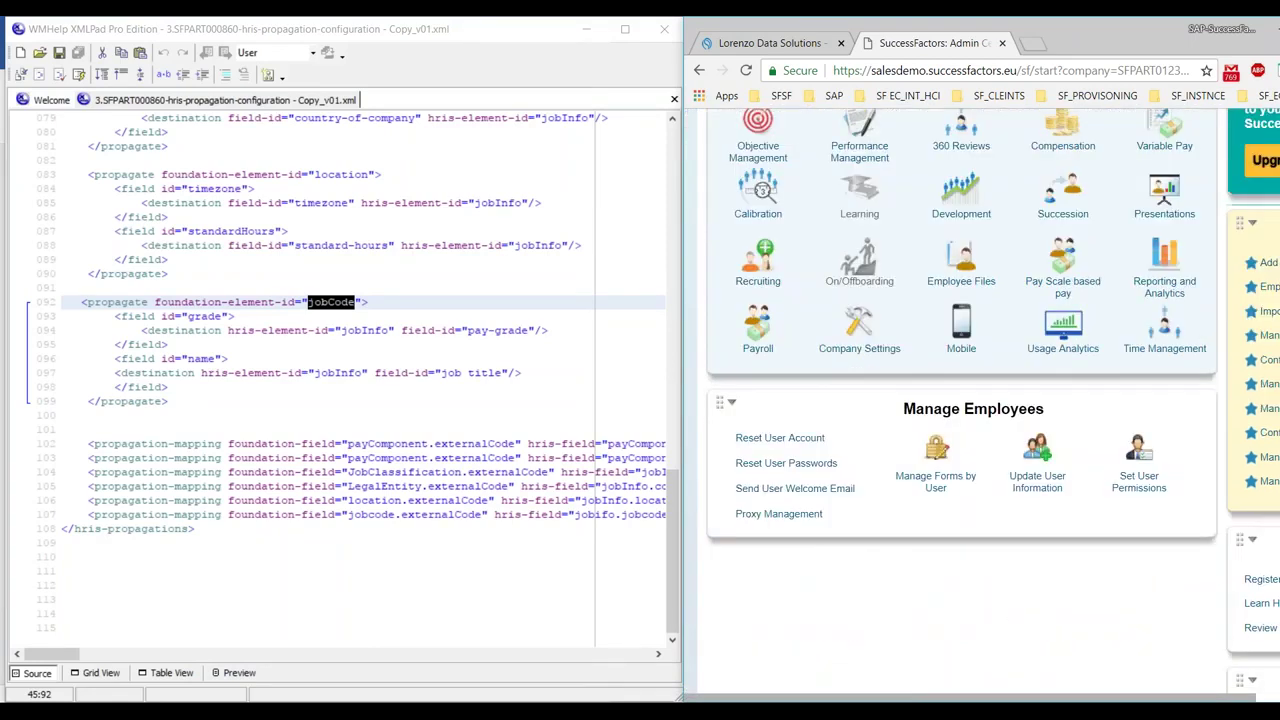
left_click(1273, 386)
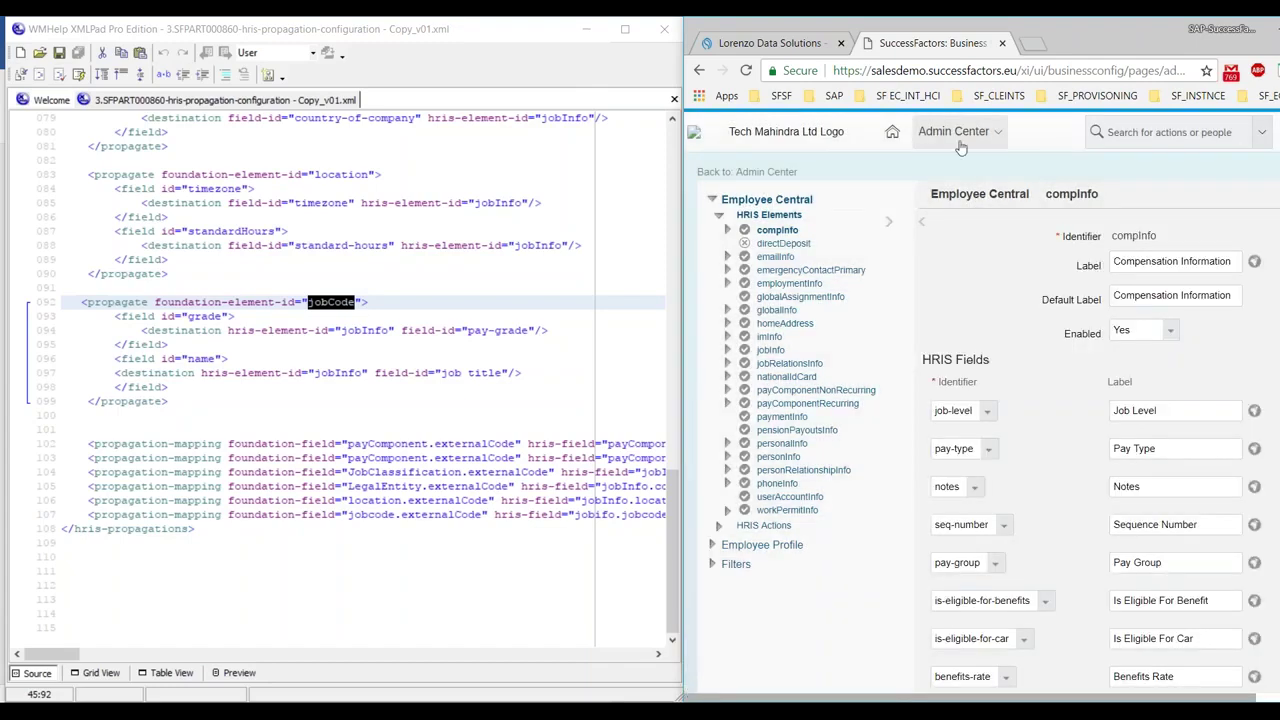
left_click(957, 140)
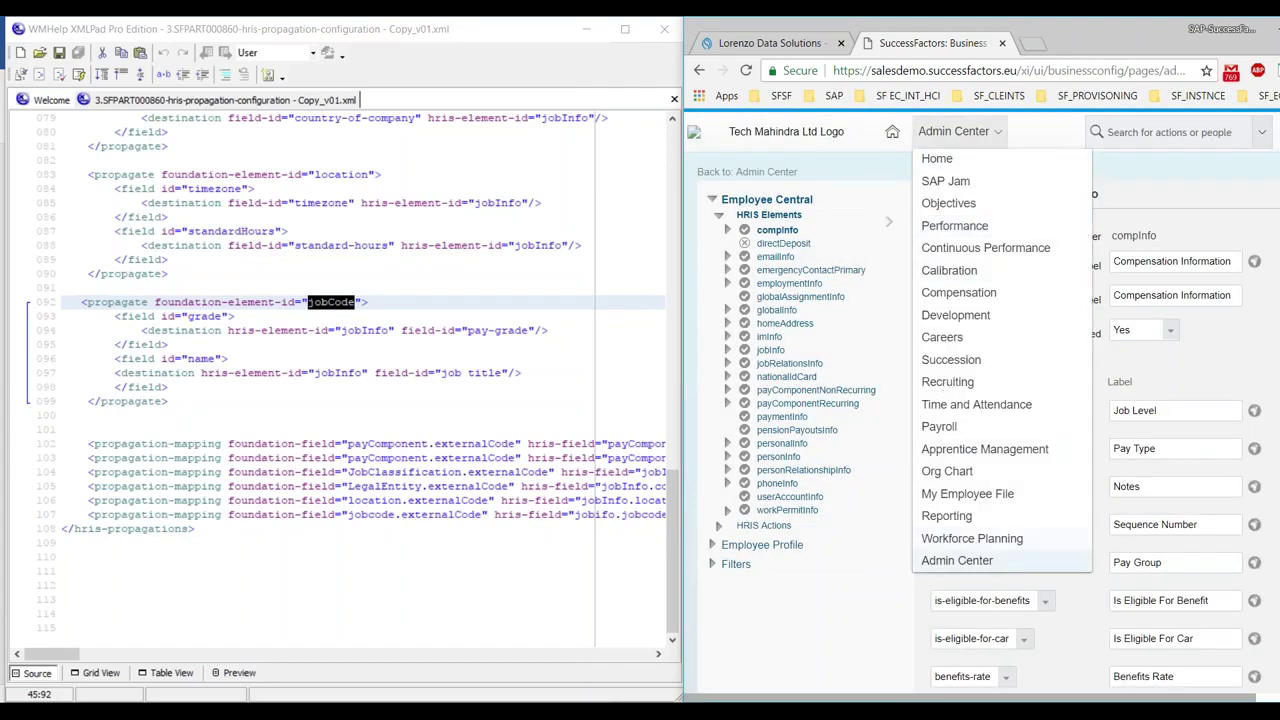
left_click(948, 561)
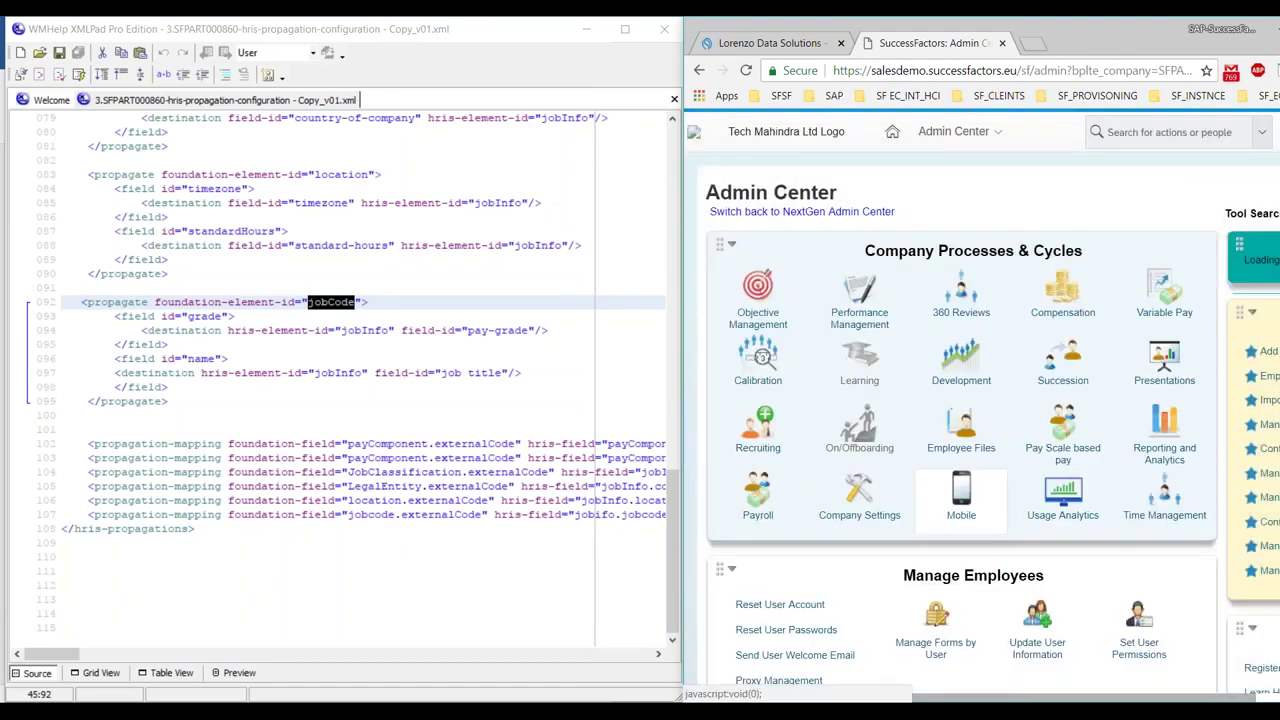
Open Manage Organization, Pay and Job Structures from the Employee Files tools
scroll(961, 490, "down", 3)
left_click(965, 185)
scroll(1003, 390, "down", 1)
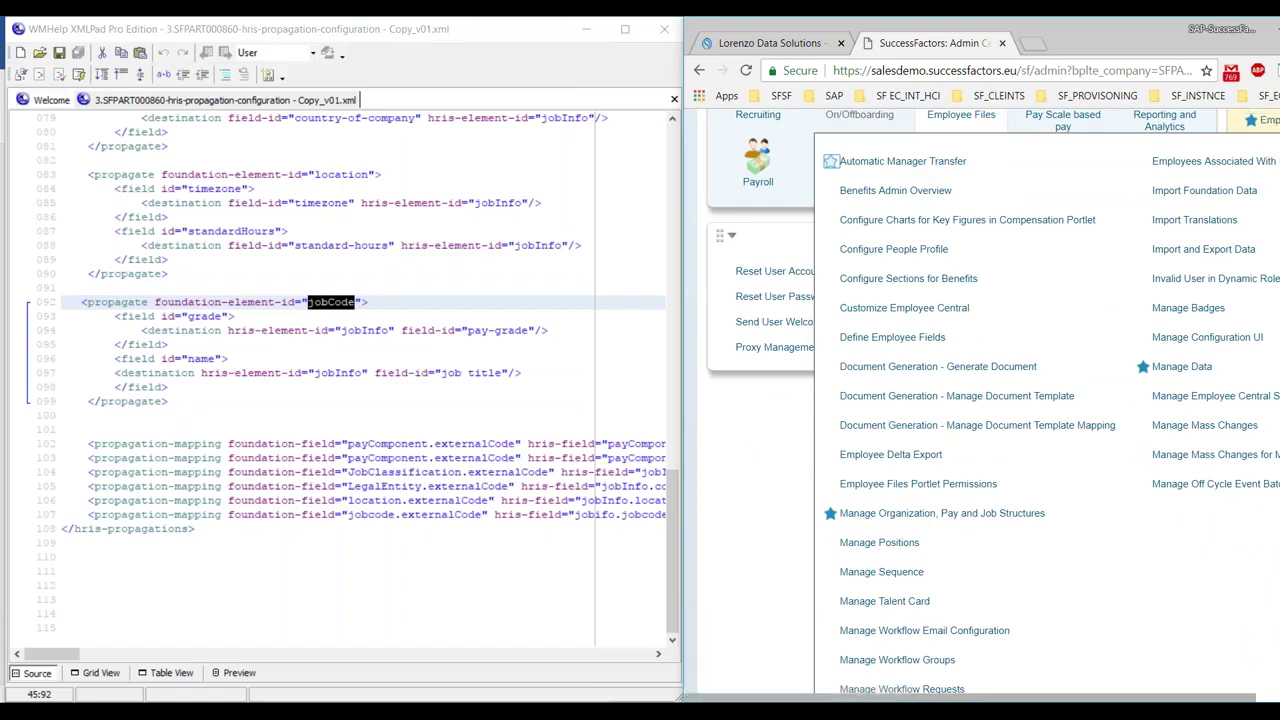
left_click(870, 514)
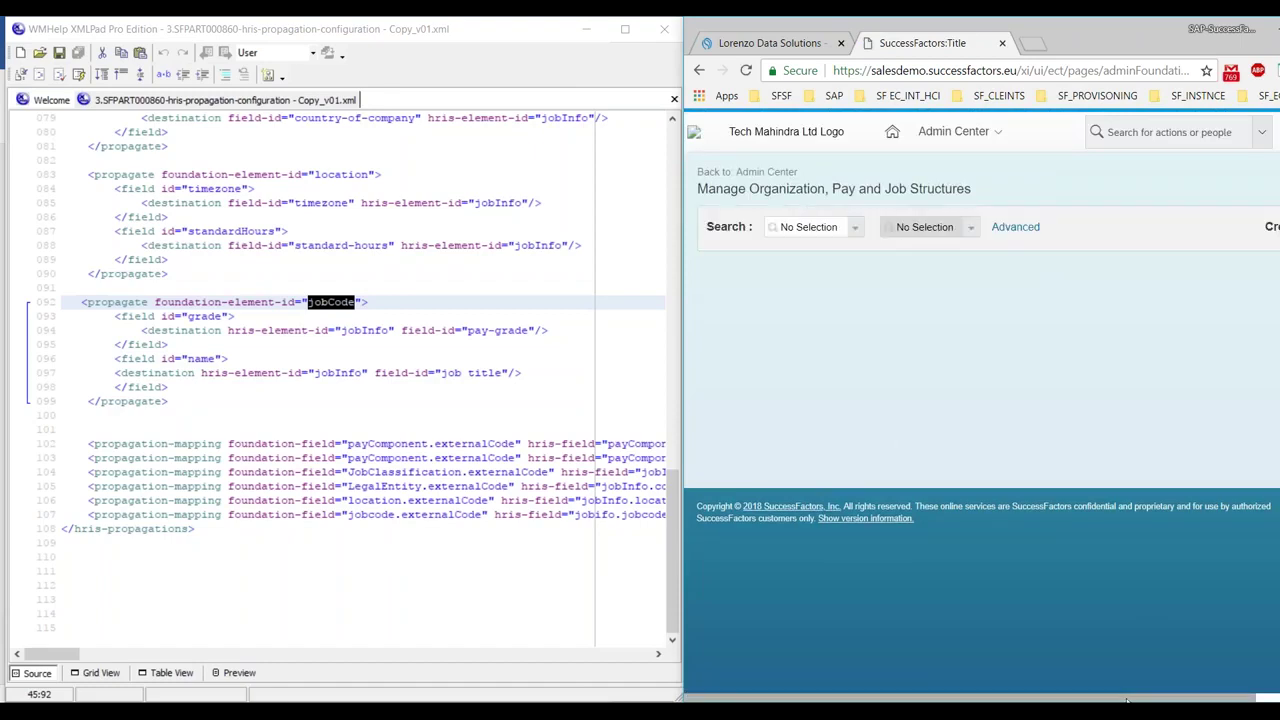
Search for Job Classification objects and follow the alert to the MDF foundation objects page
left_click_drag(999, 699, 1040, 702)
left_click(852, 228)
scroll(778, 371, "down", 3)
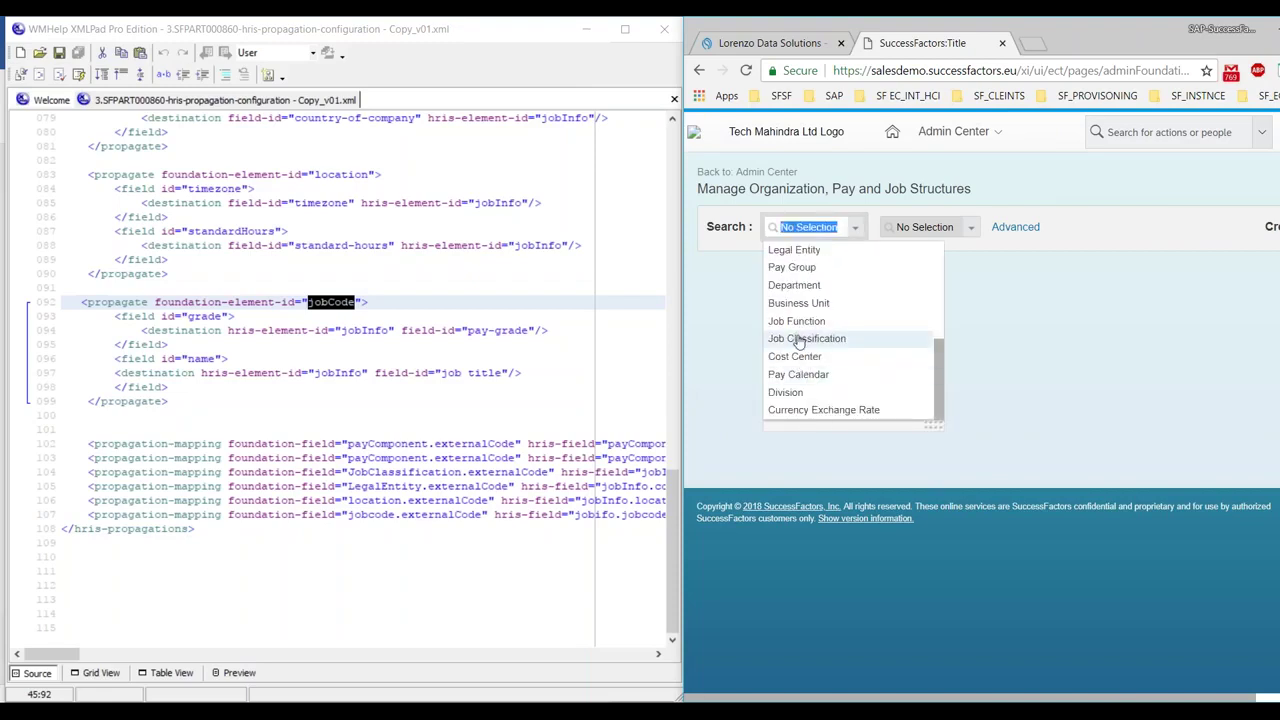
left_click(800, 340)
left_click(1124, 386)
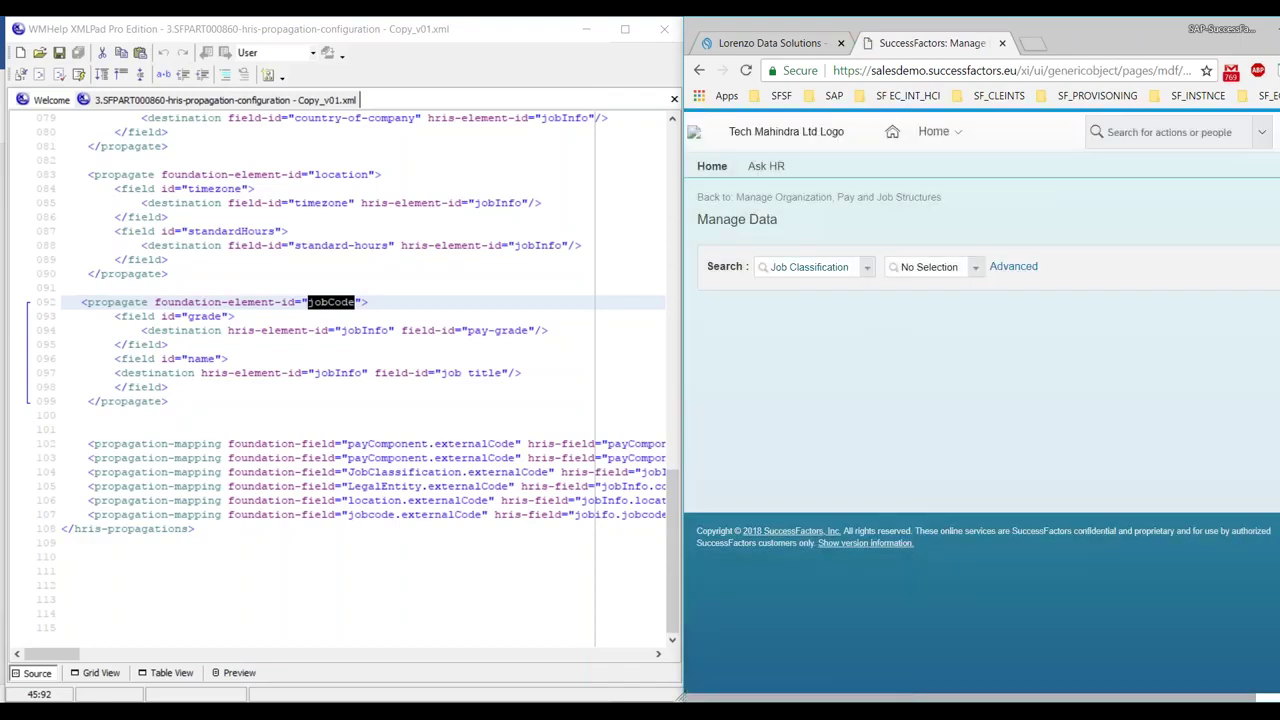
Pick the Engineering (50000074) job classification and highlight its Job Code label
left_click(978, 272)
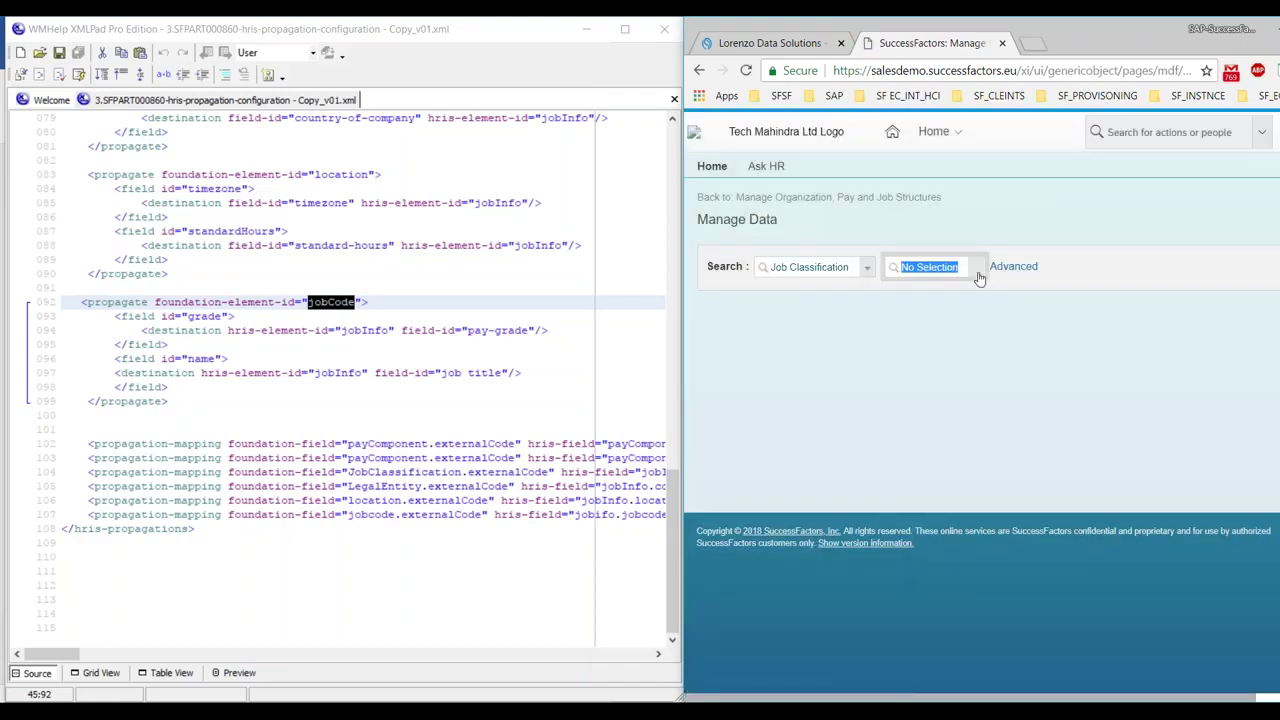
left_click(976, 264)
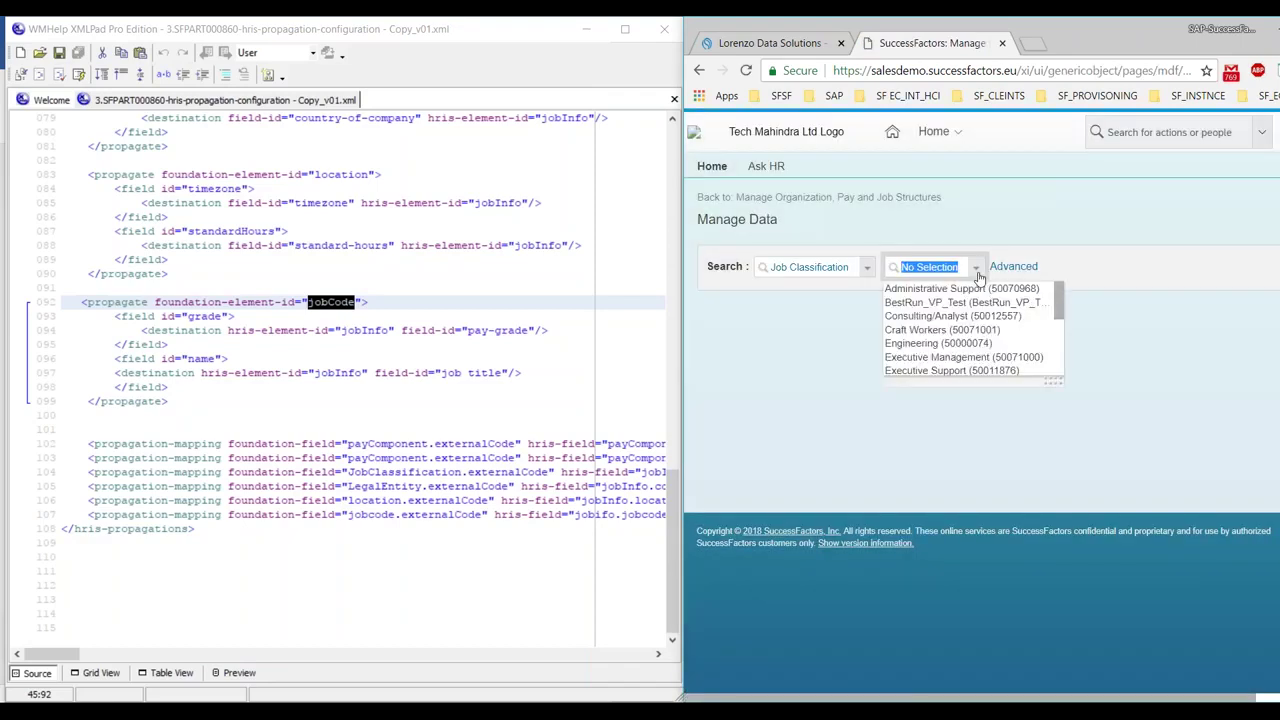
left_click(964, 343)
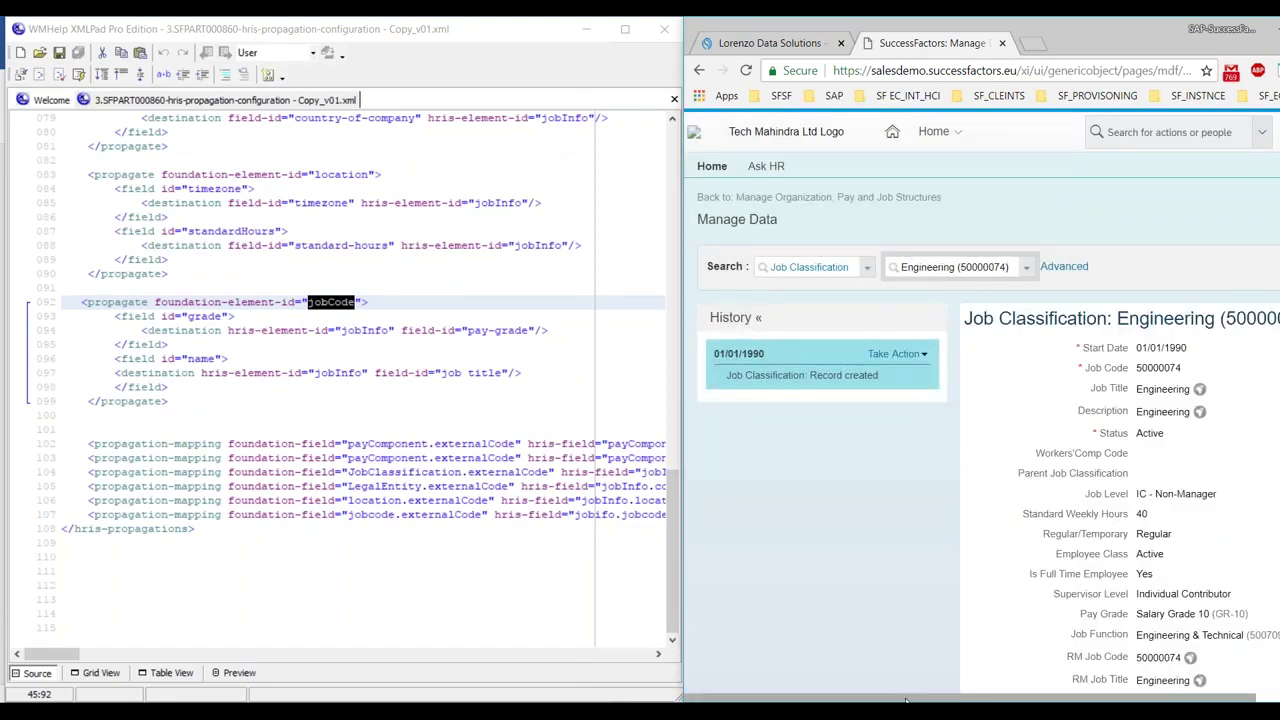
left_click_drag(905, 700, 1020, 700)
left_click_drag(949, 368, 993, 368)
left_click(993, 368)
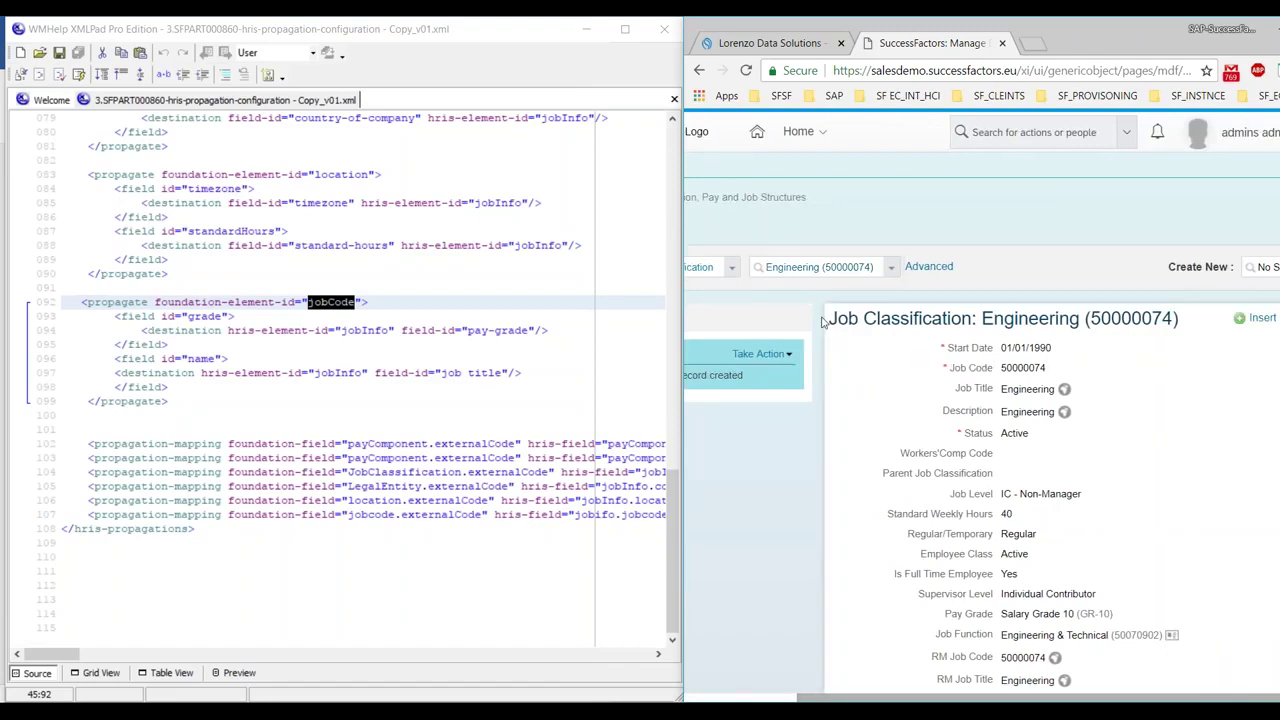
left_click_drag(837, 318, 977, 318)
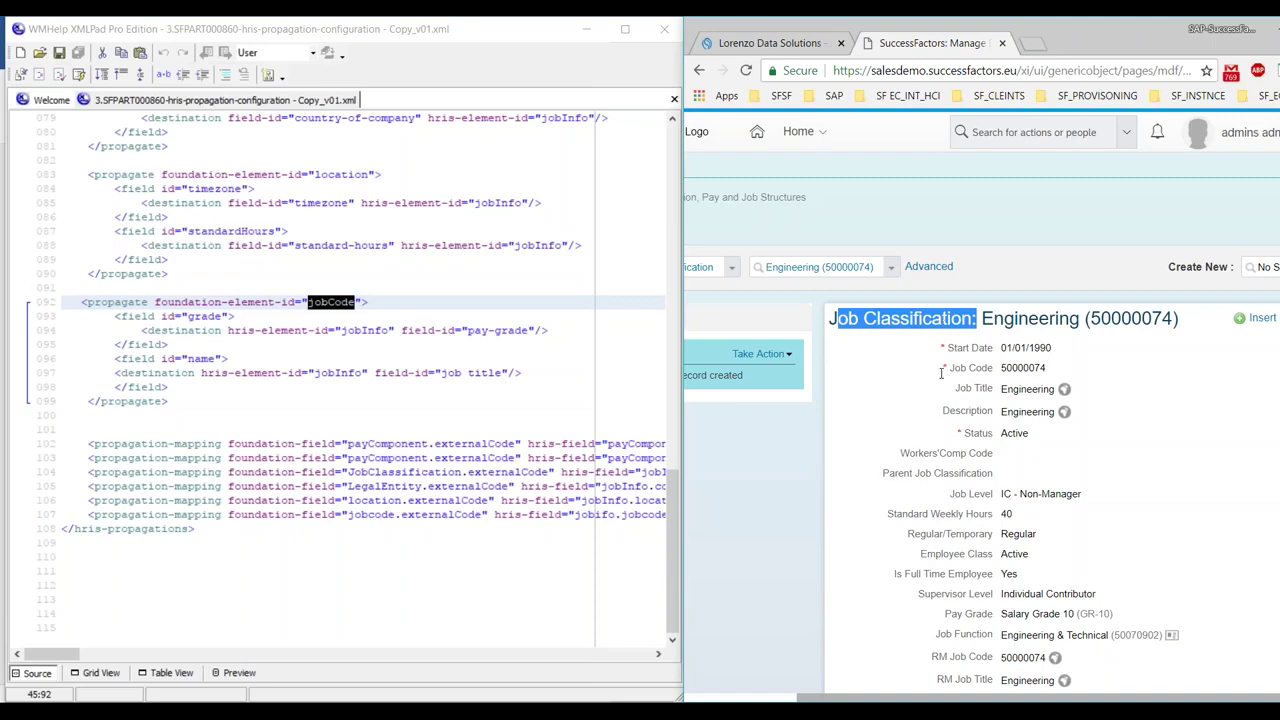
scroll(941, 373, "down", 1)
left_click_drag(955, 306, 1008, 308)
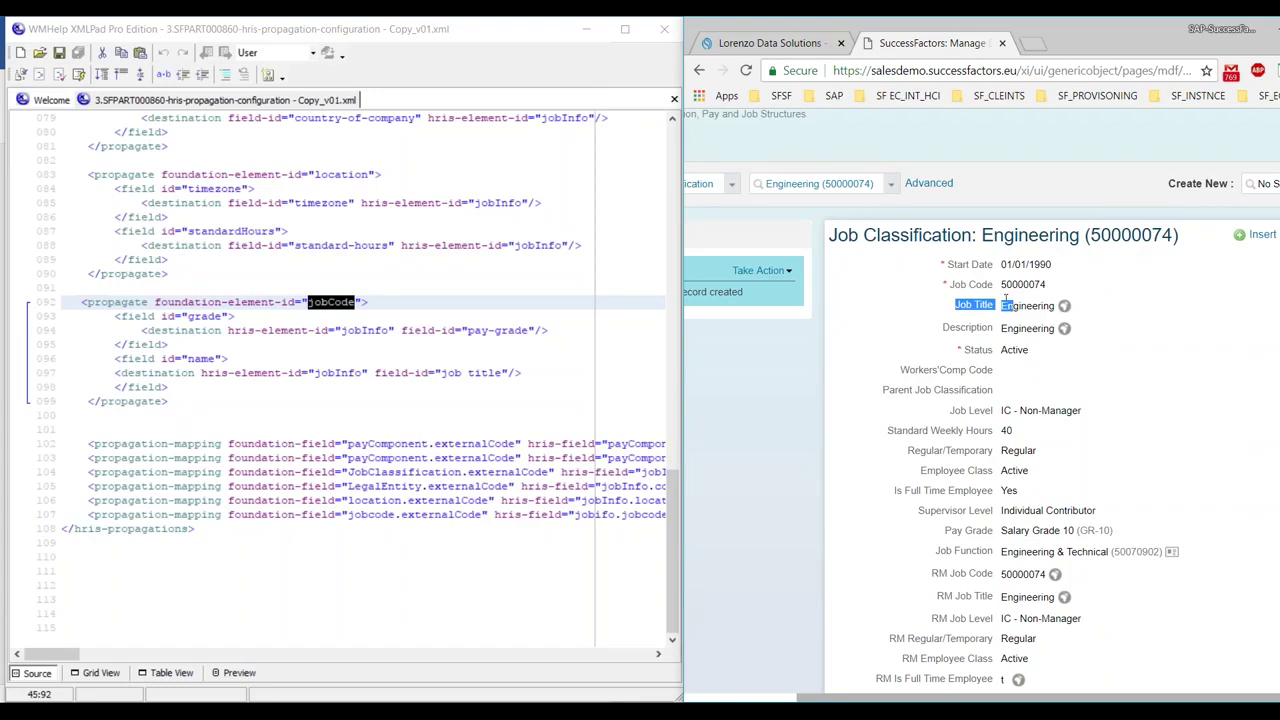
left_click_drag(1005, 299, 1008, 302)
left_click(996, 318)
left_click_drag(1001, 306, 1054, 306)
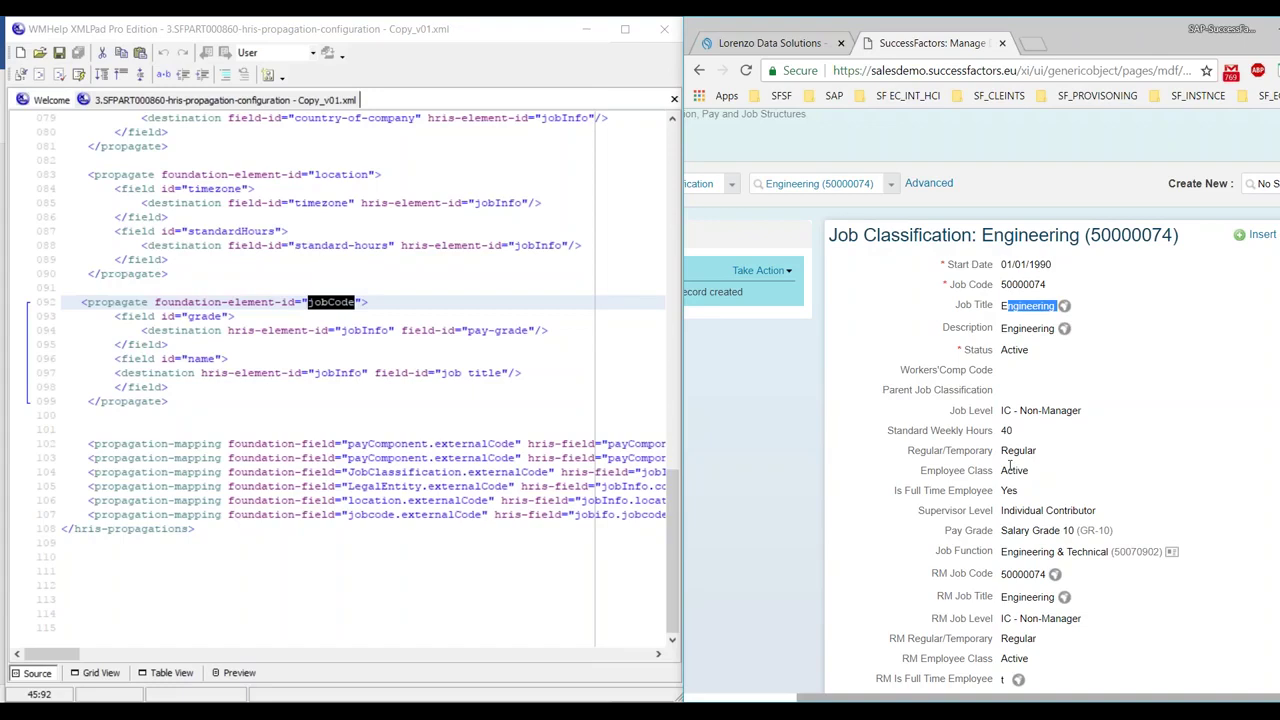
left_click(941, 540)
left_click_drag(941, 538, 987, 543)
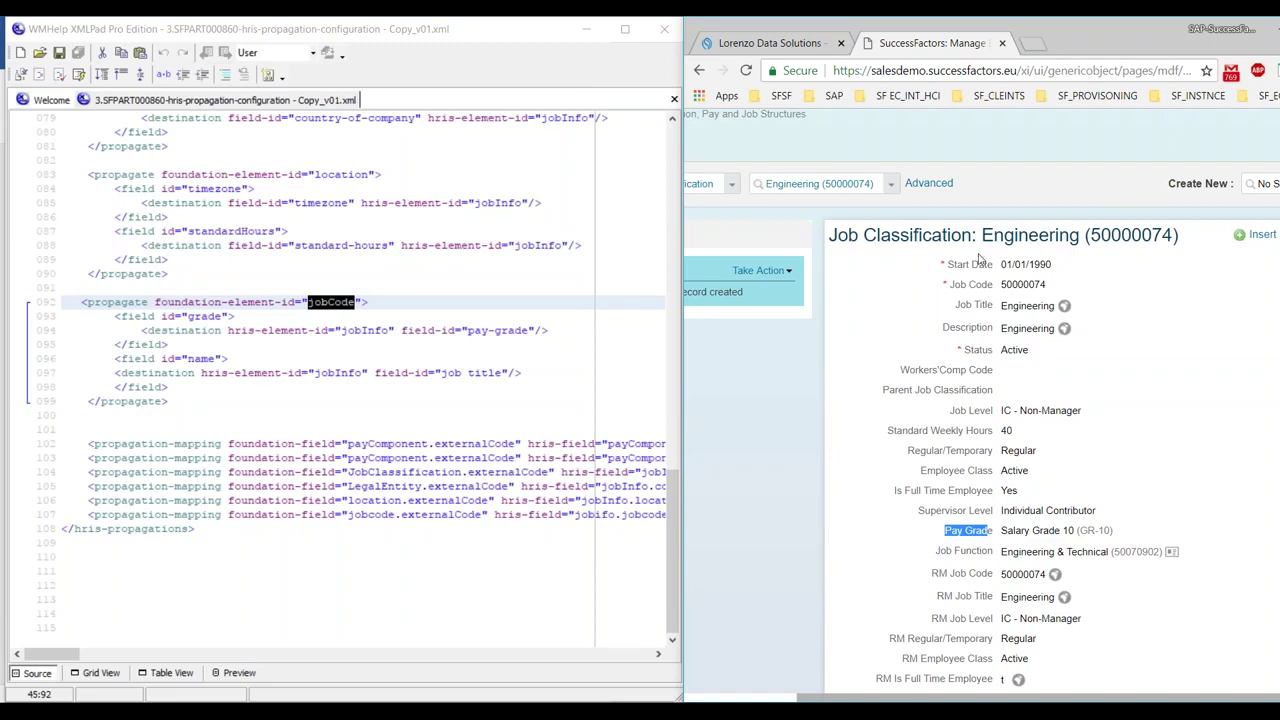
left_click_drag(981, 235, 1102, 236)
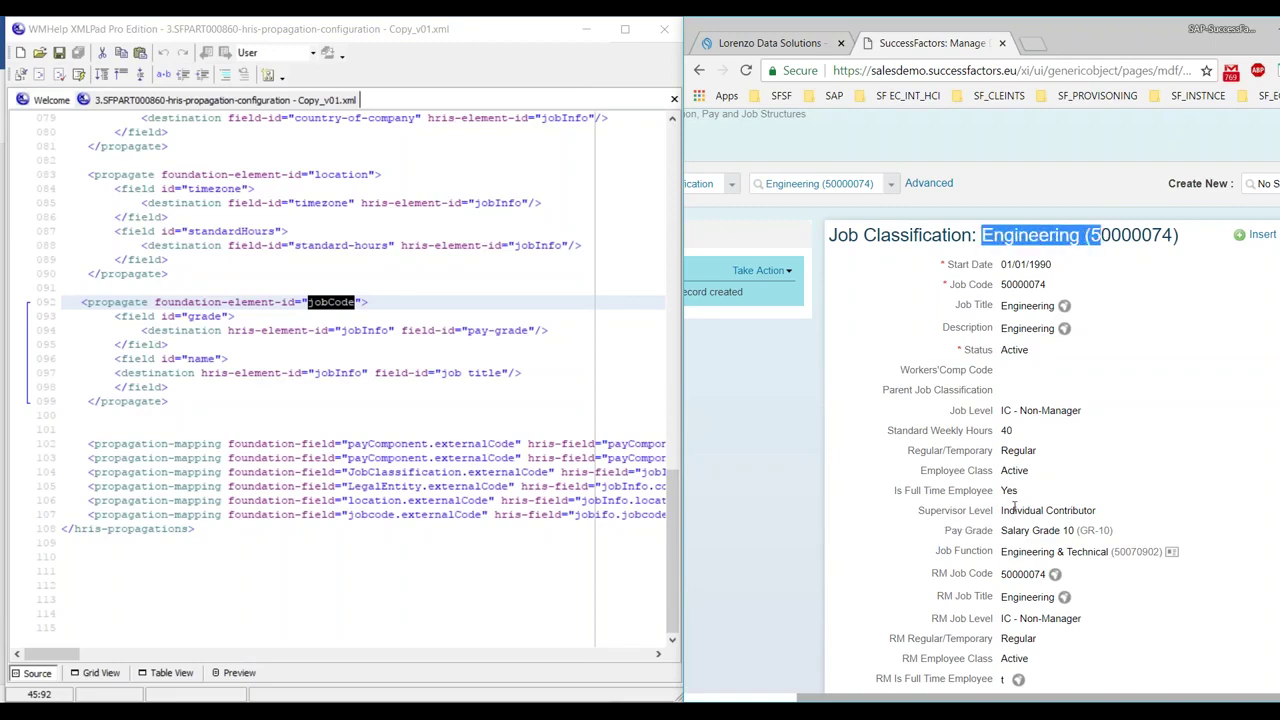
left_click_drag(999, 531, 1097, 531)
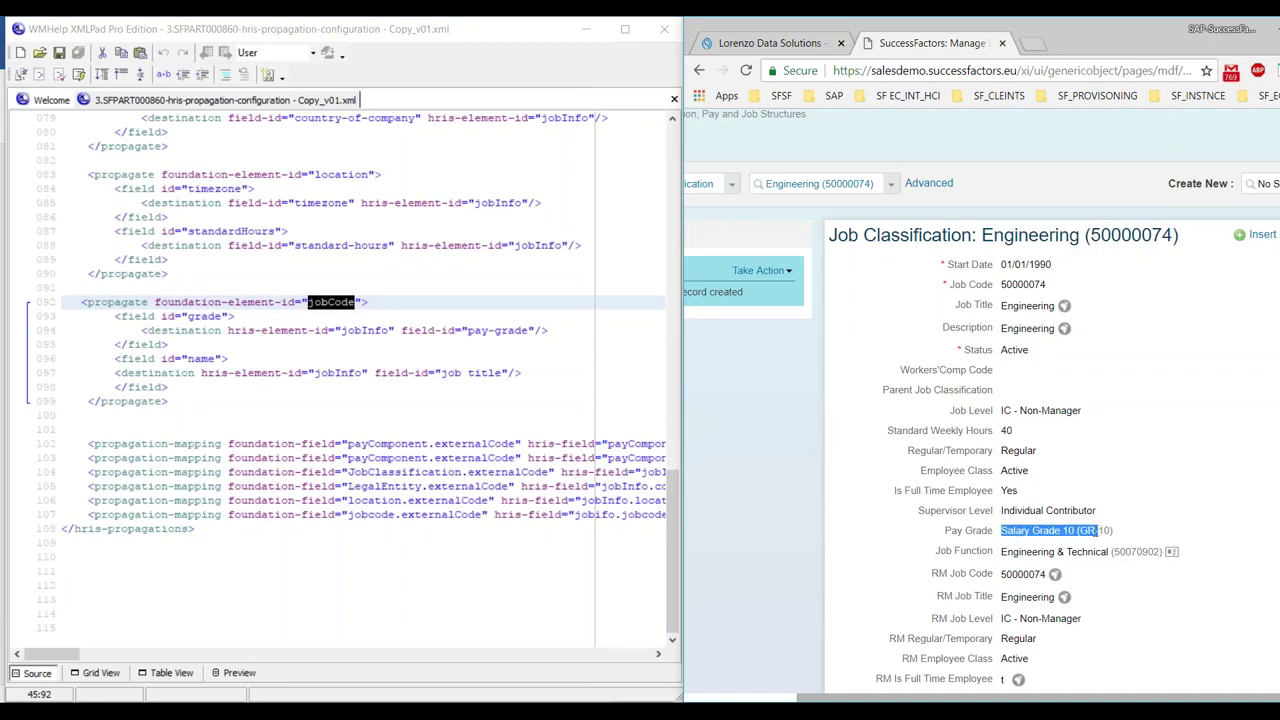
left_click(873, 349)
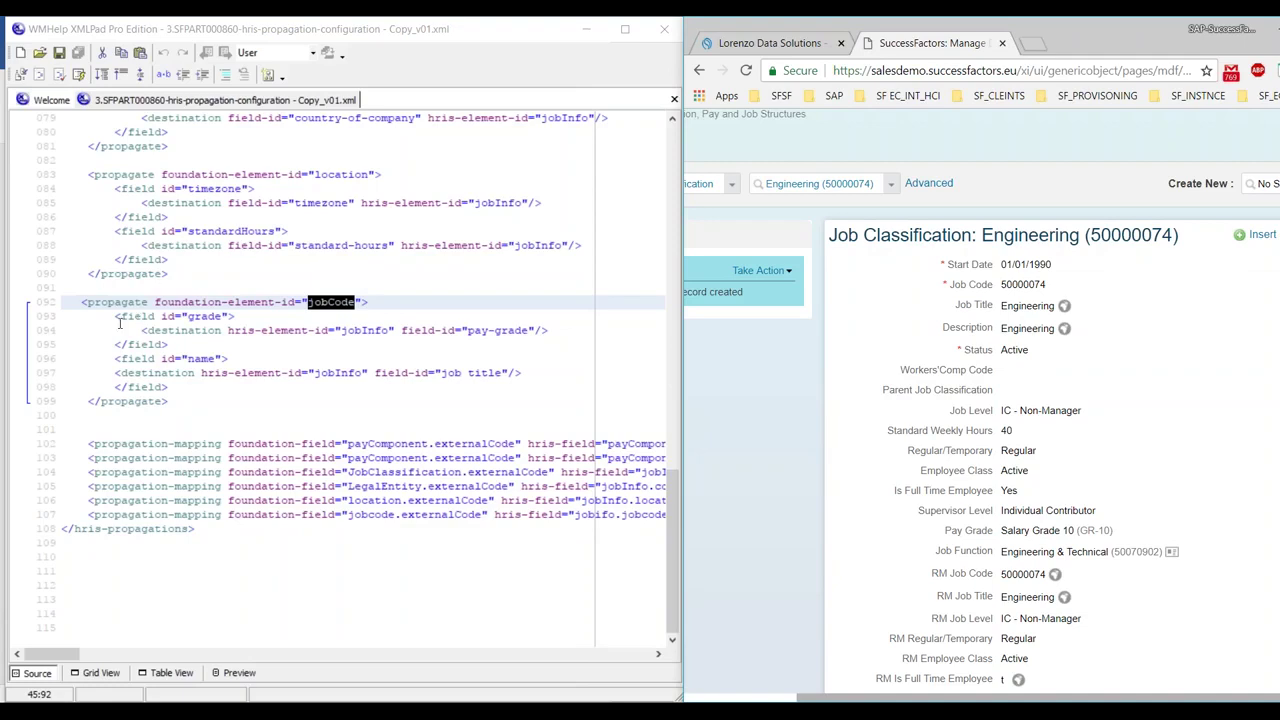
left_click(84, 302)
left_click_drag(92, 302, 243, 318)
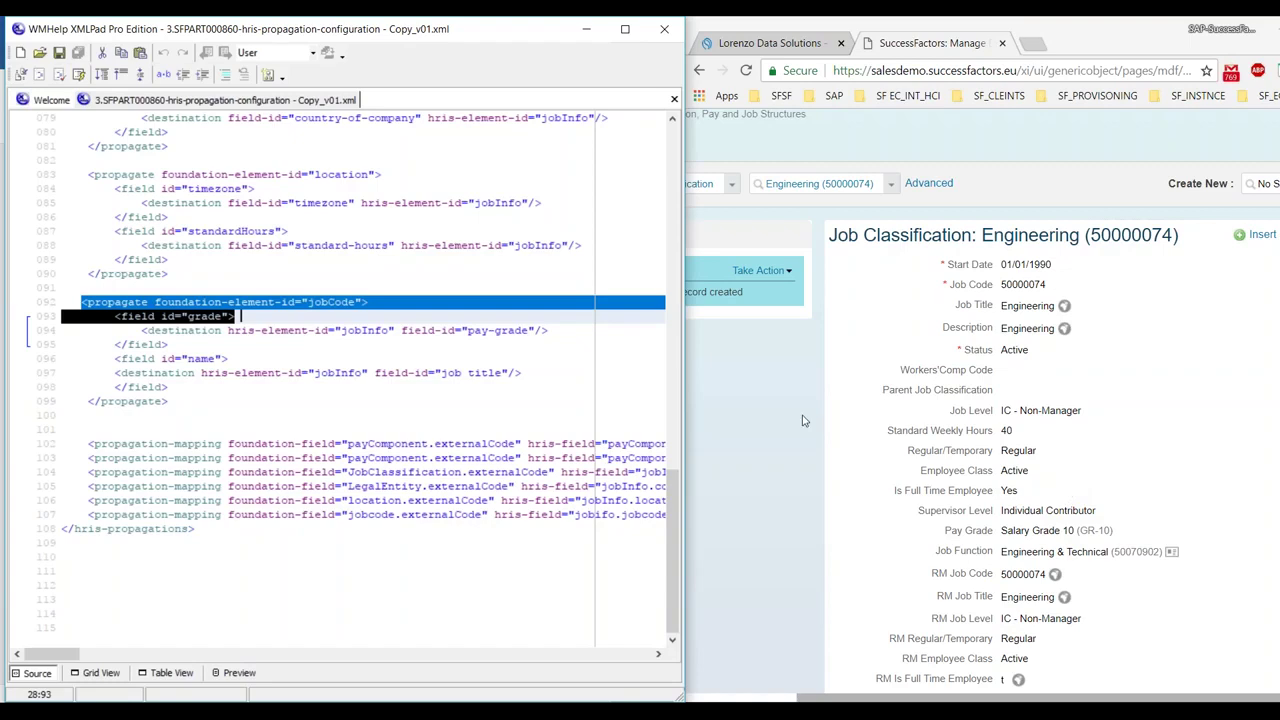
Select the jobCode propagate line, from line 91 through jobCode
left_click(309, 318)
triple_click(157, 301)
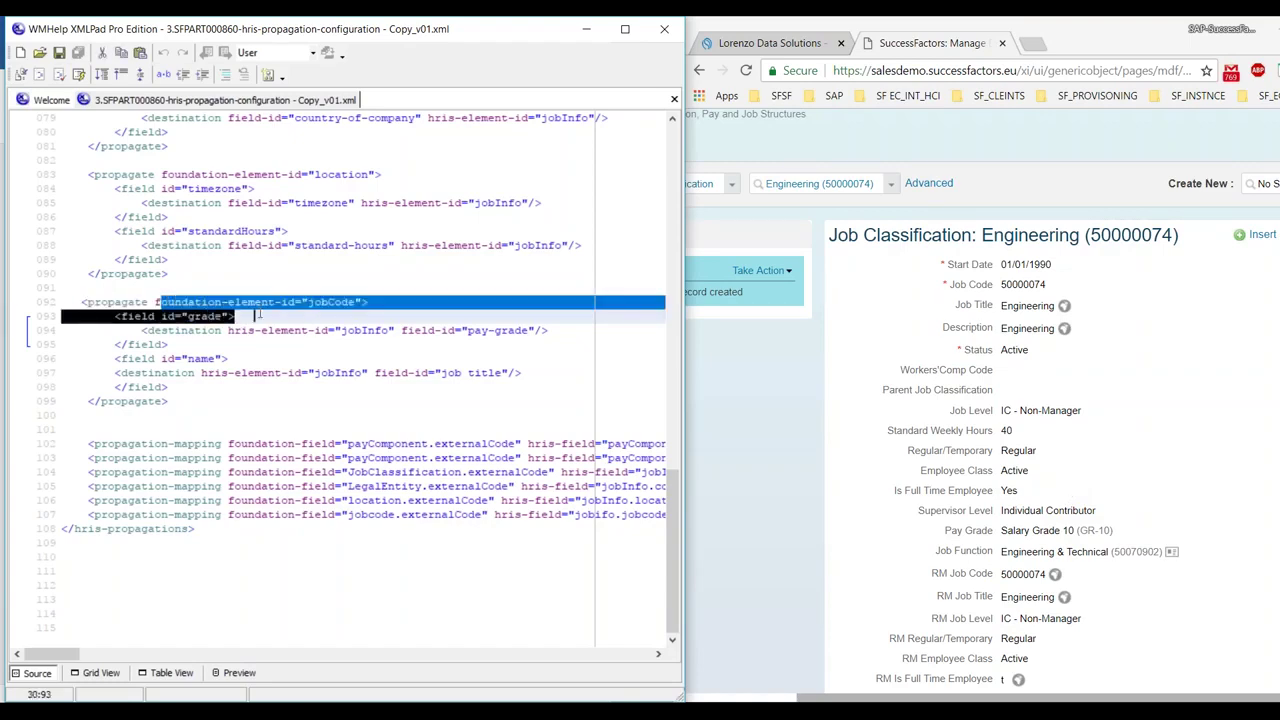
left_click_drag(337, 288, 357, 301)
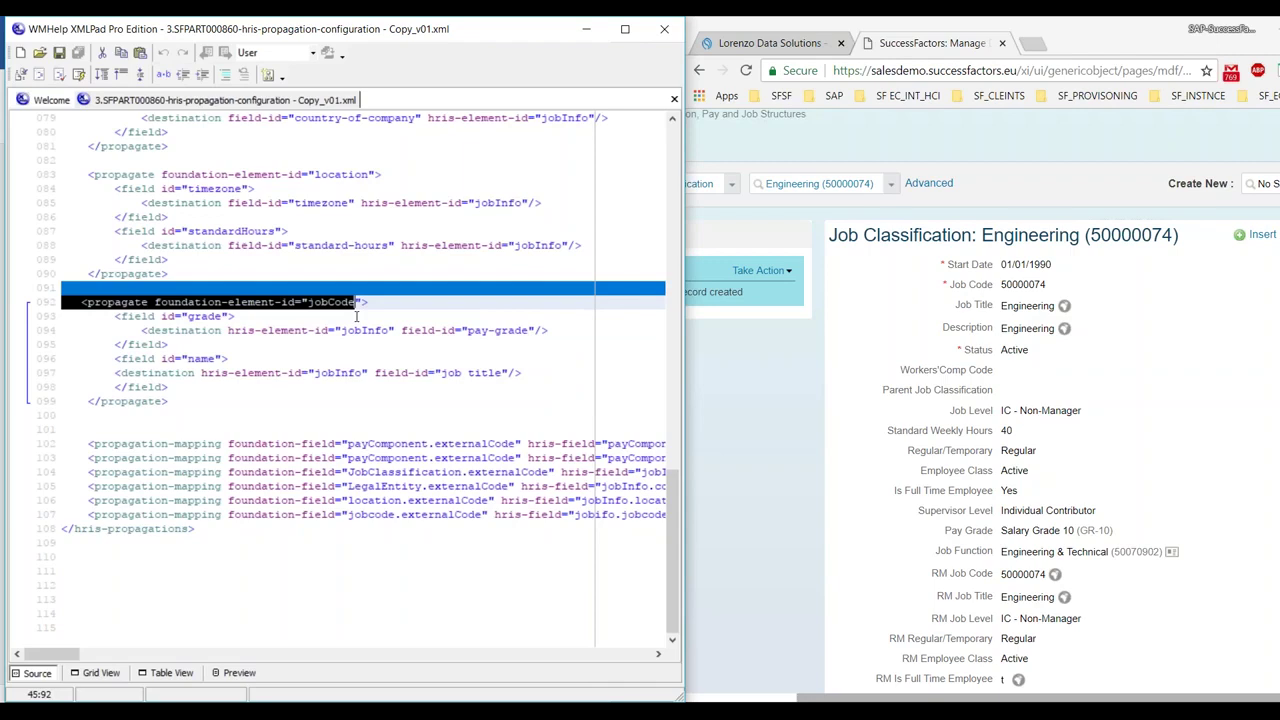
Highlight the grade field tag on line 93 and hide Chrome to reveal the data model file
left_click(275, 328)
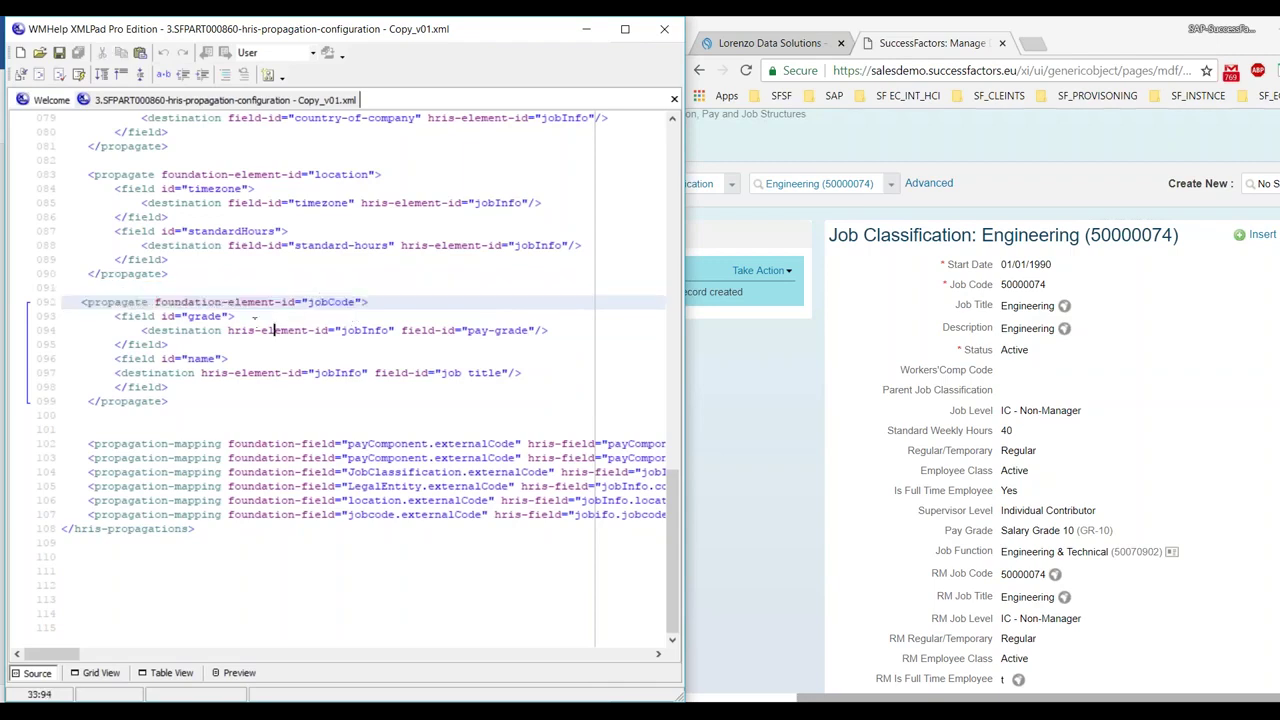
left_click_drag(110, 316, 234, 316)
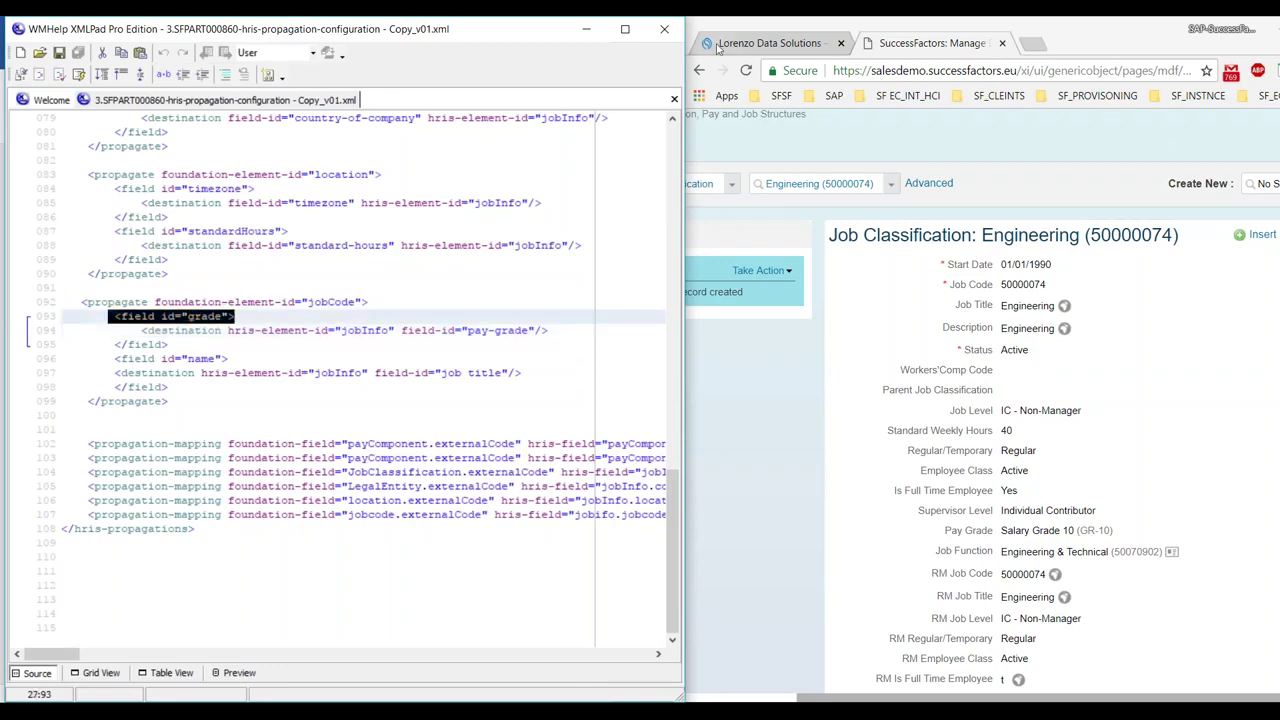
left_click_drag(1102, 34, 1052, 26)
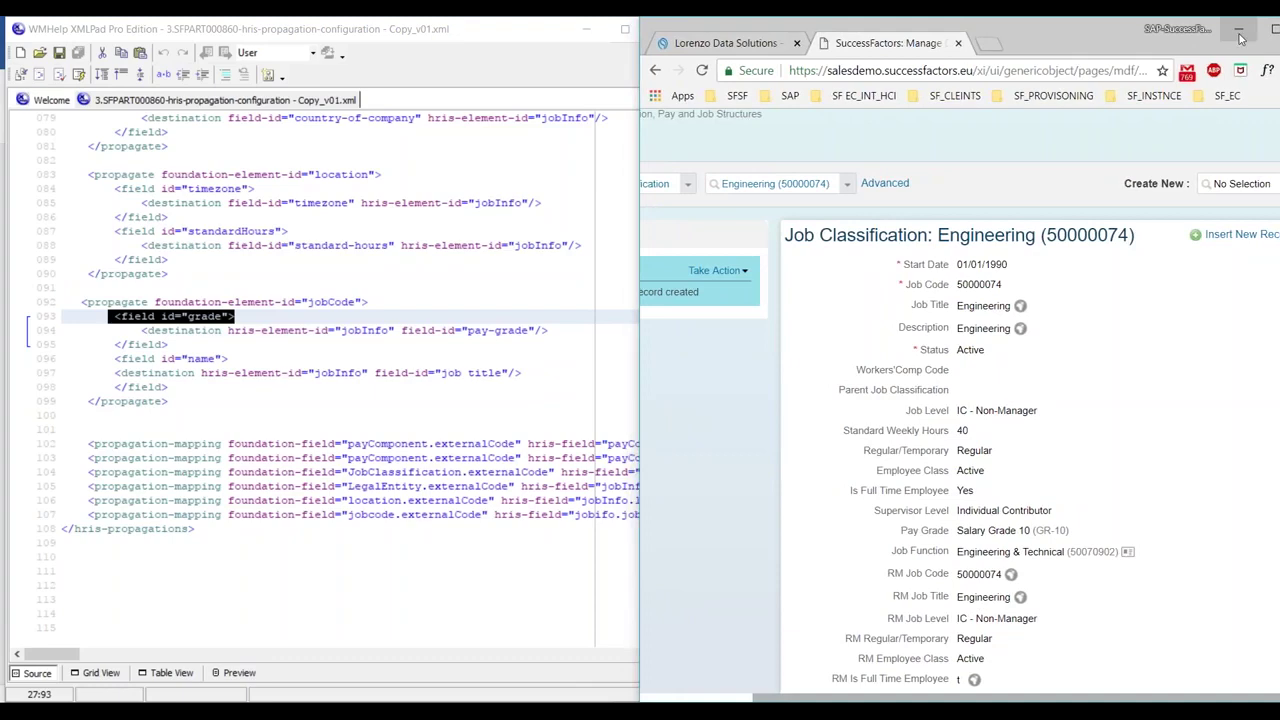
left_click(1237, 28)
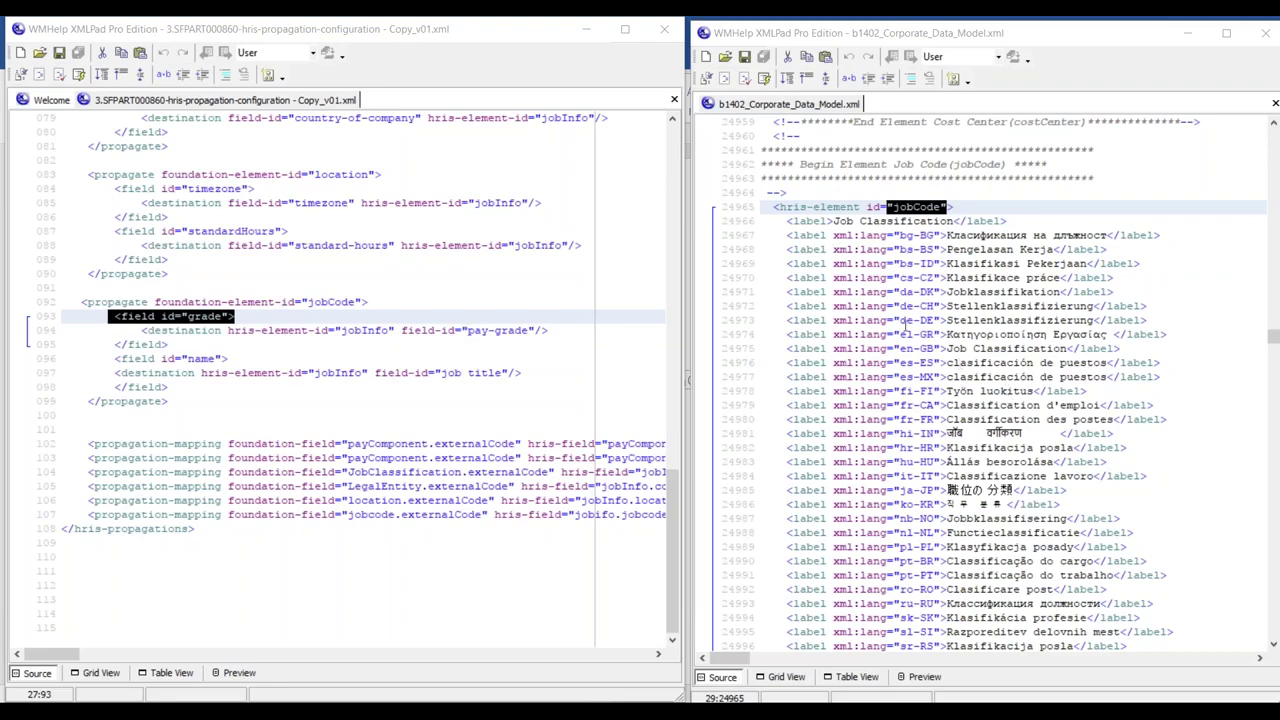
Show the data model in Table View, expand hris-field and select the grade row
scroll(905, 325, "down", 5)
scroll(905, 325, "down", 9)
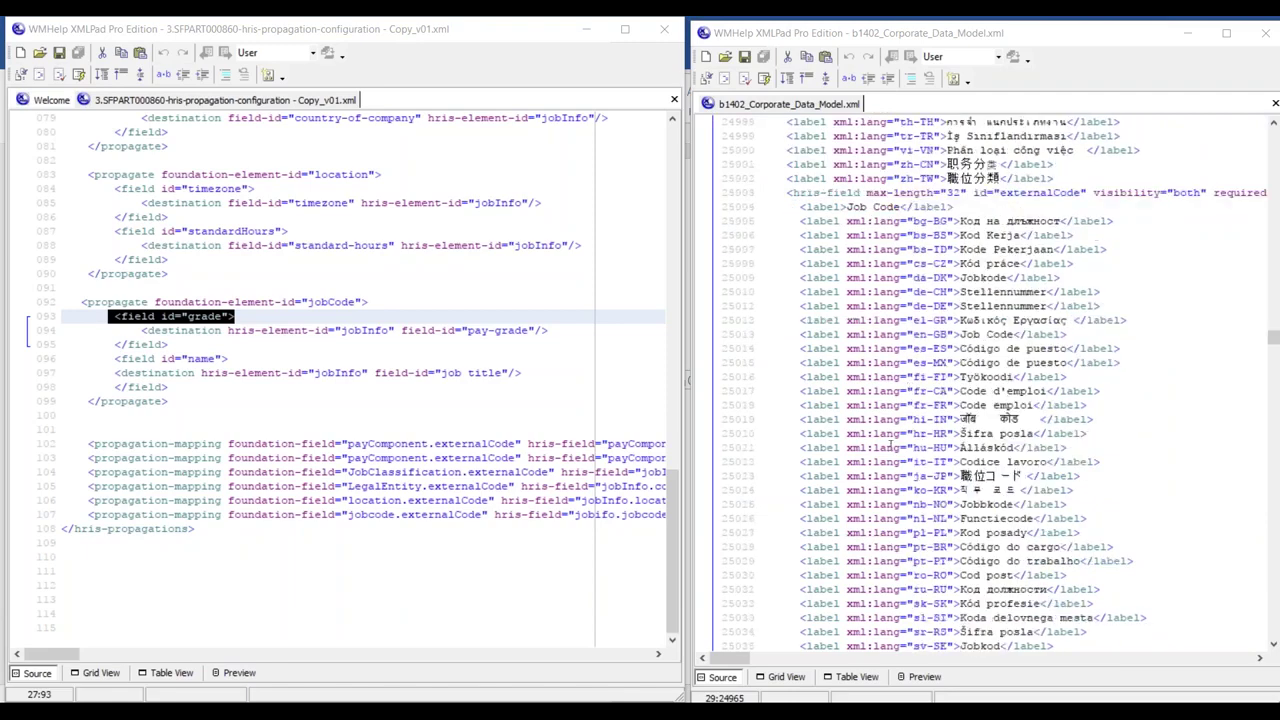
scroll(886, 426, "up", 7)
scroll(886, 426, "up", 2)
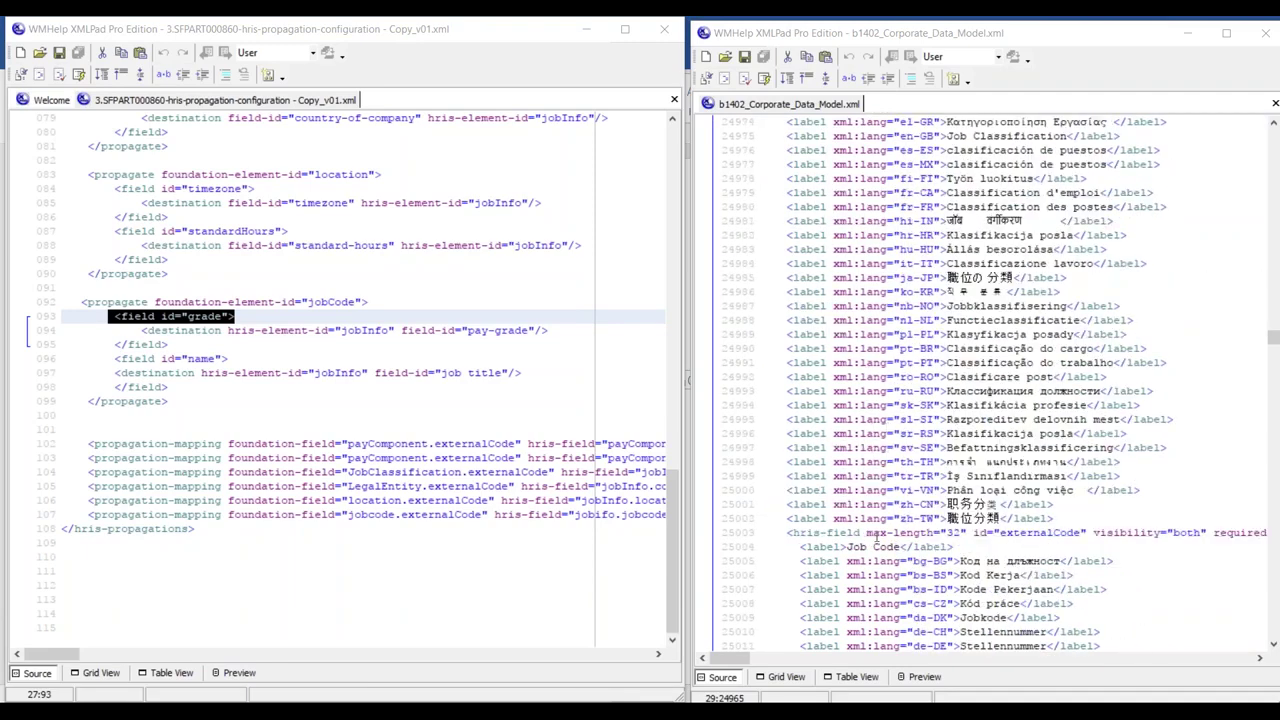
left_click(856, 677)
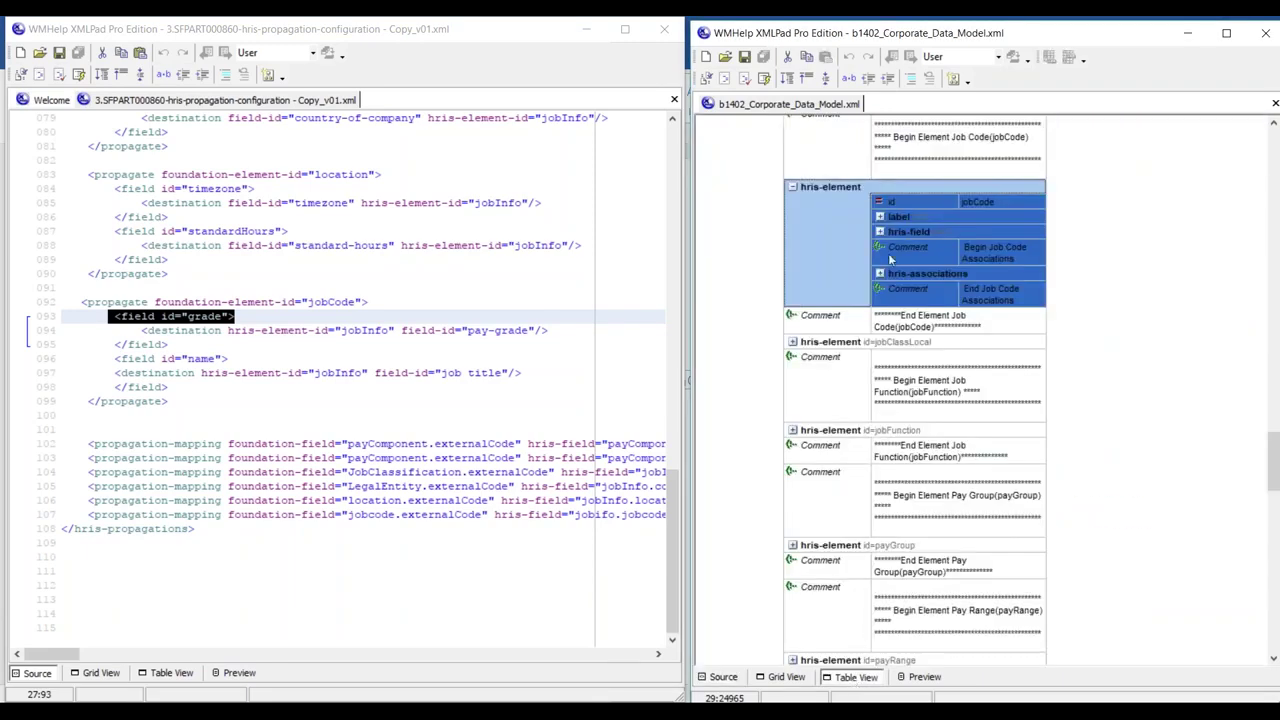
left_click(880, 232)
left_click_drag(878, 661, 980, 670)
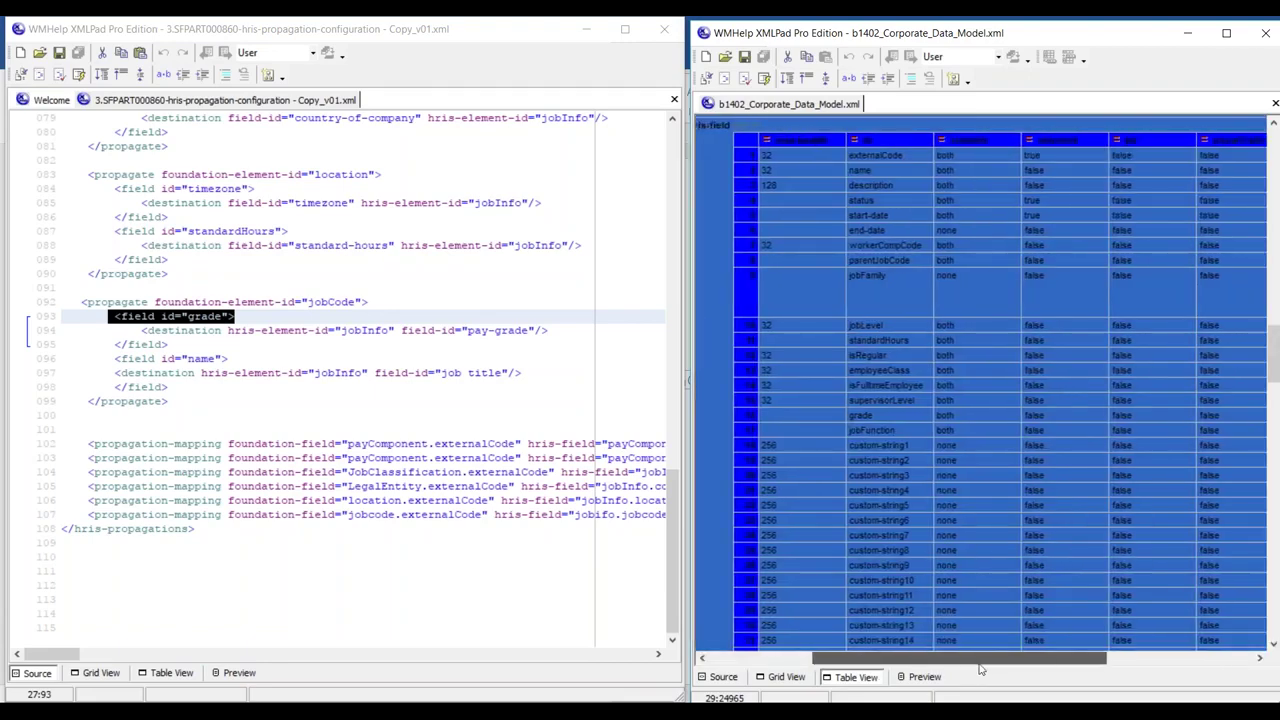
left_click(893, 413)
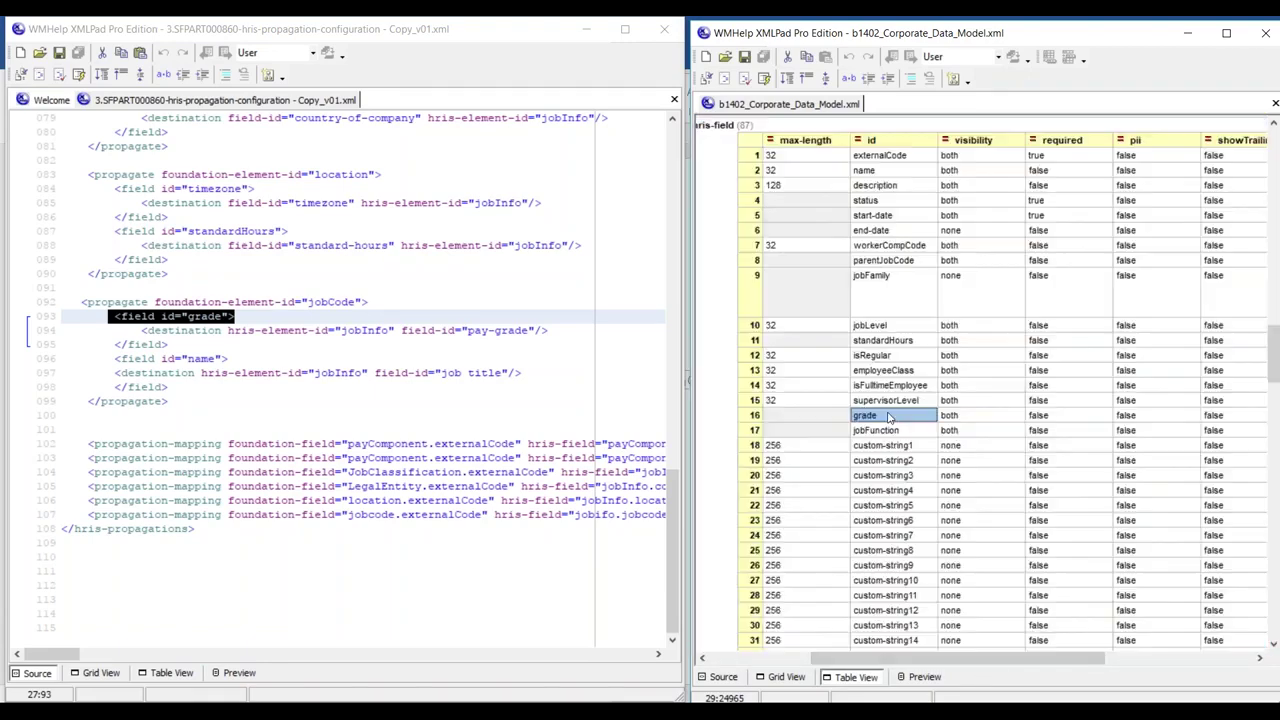
left_click(754, 417)
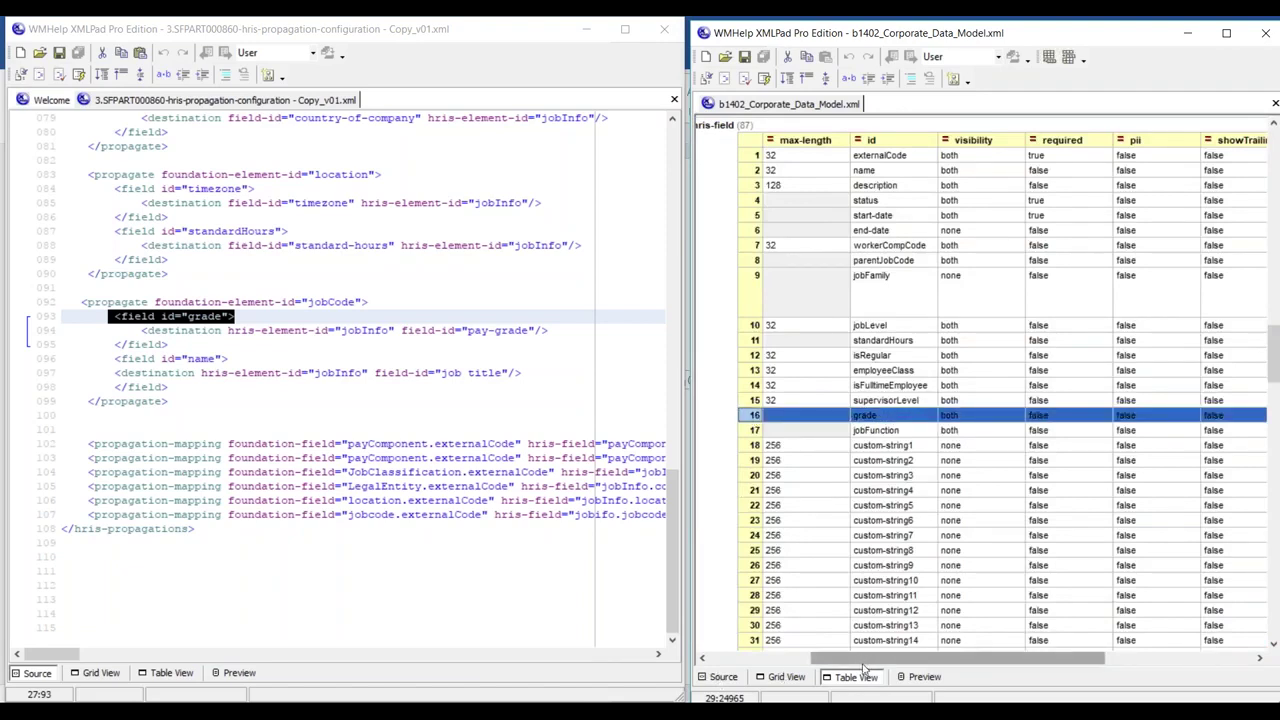
Return to Source view and mark id="grade" in the field definition
scroll(865, 665, "left", 3)
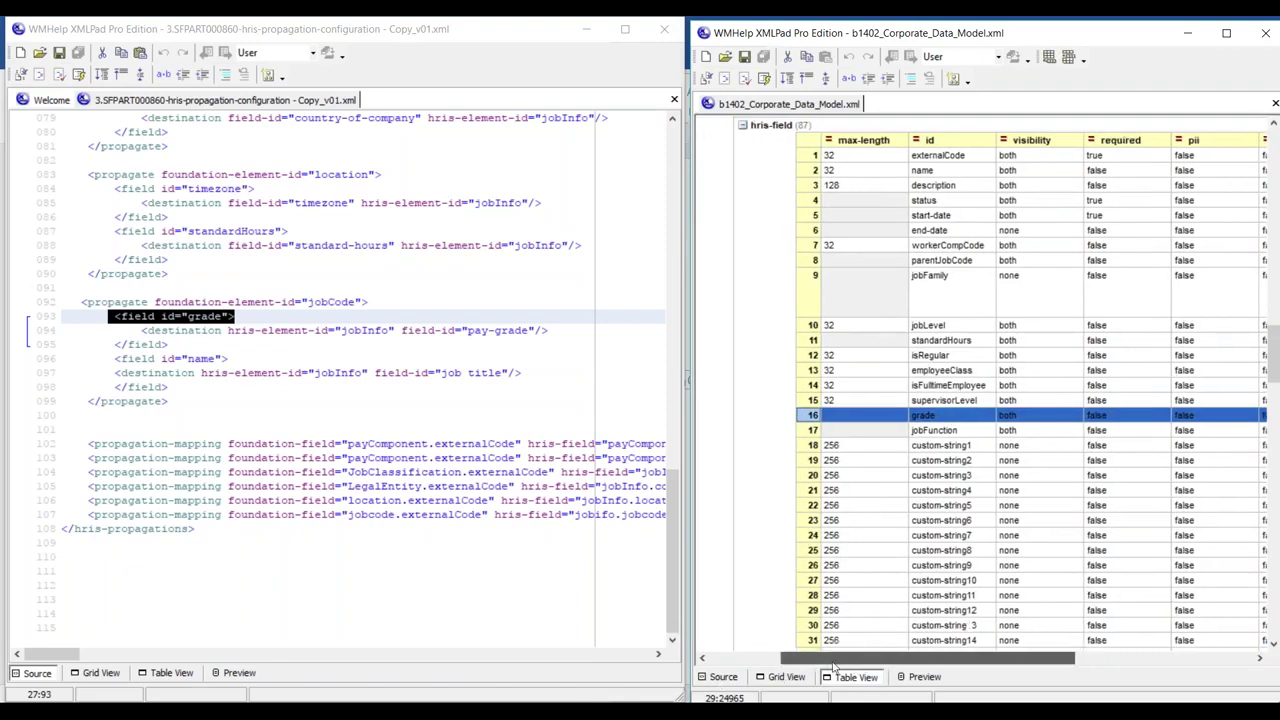
left_click(723, 677)
scroll(925, 598, "down", 6)
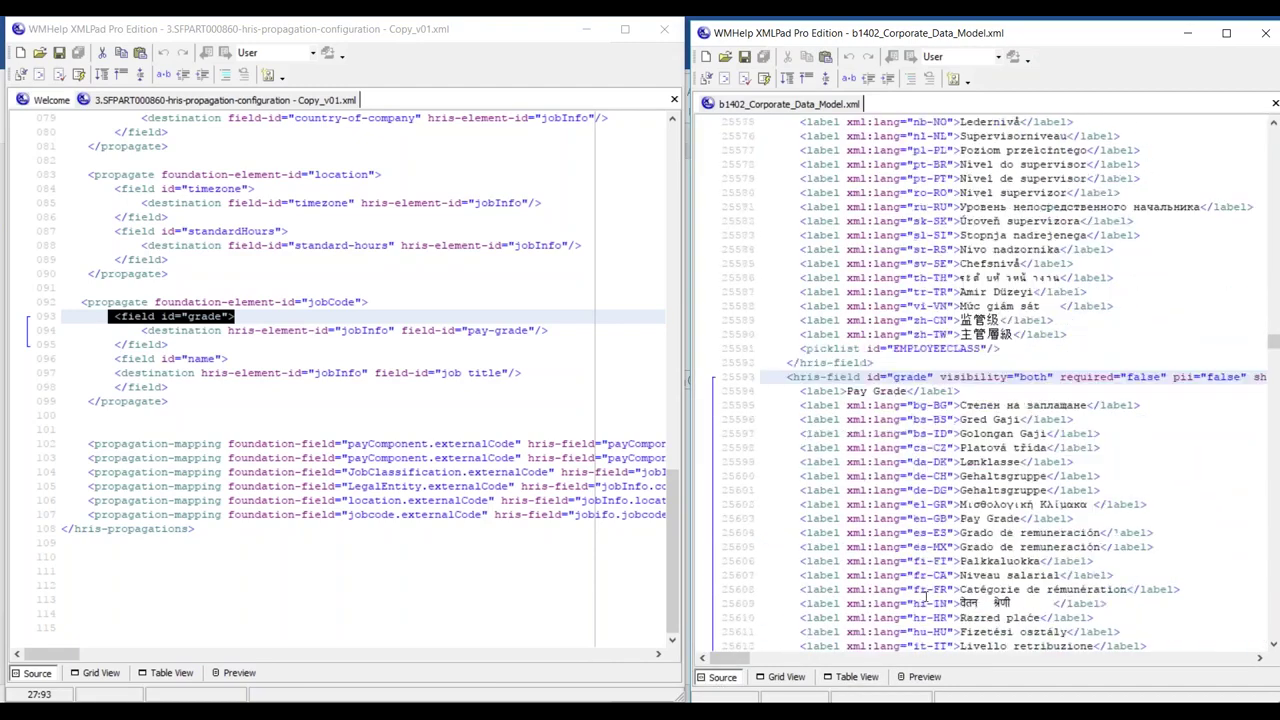
scroll(925, 592, "down", 1)
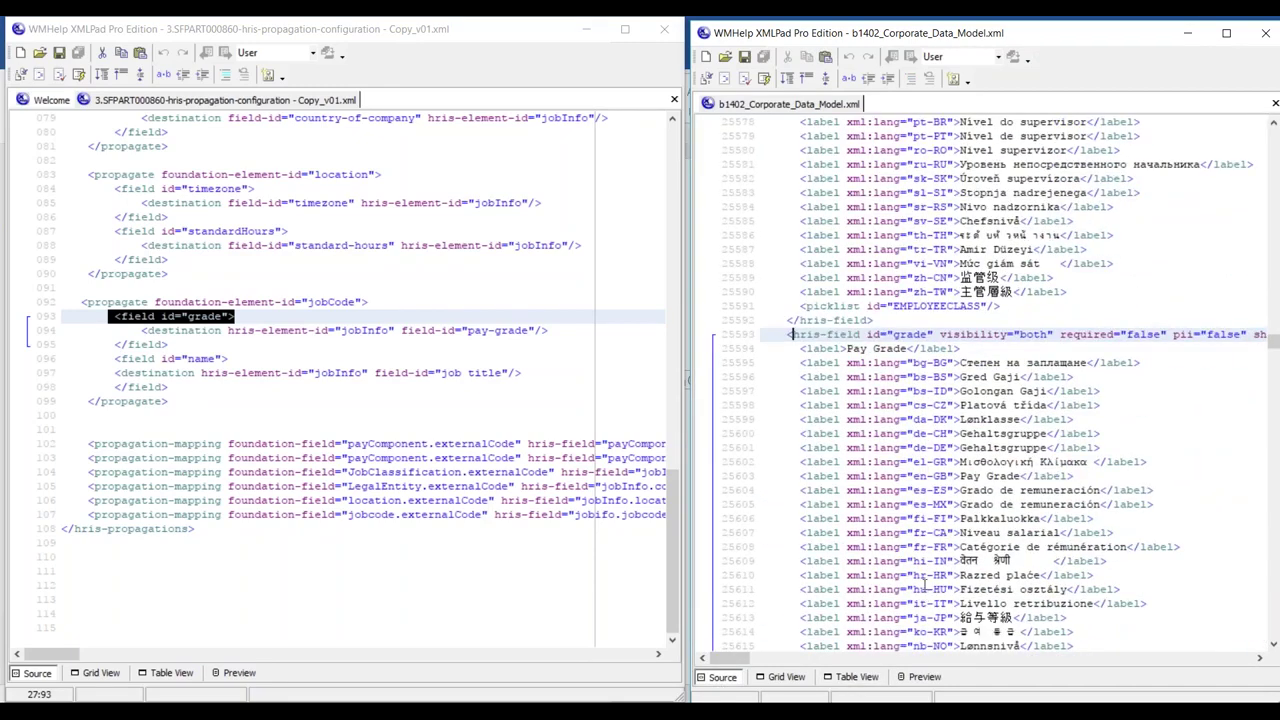
left_click_drag(886, 334, 935, 335)
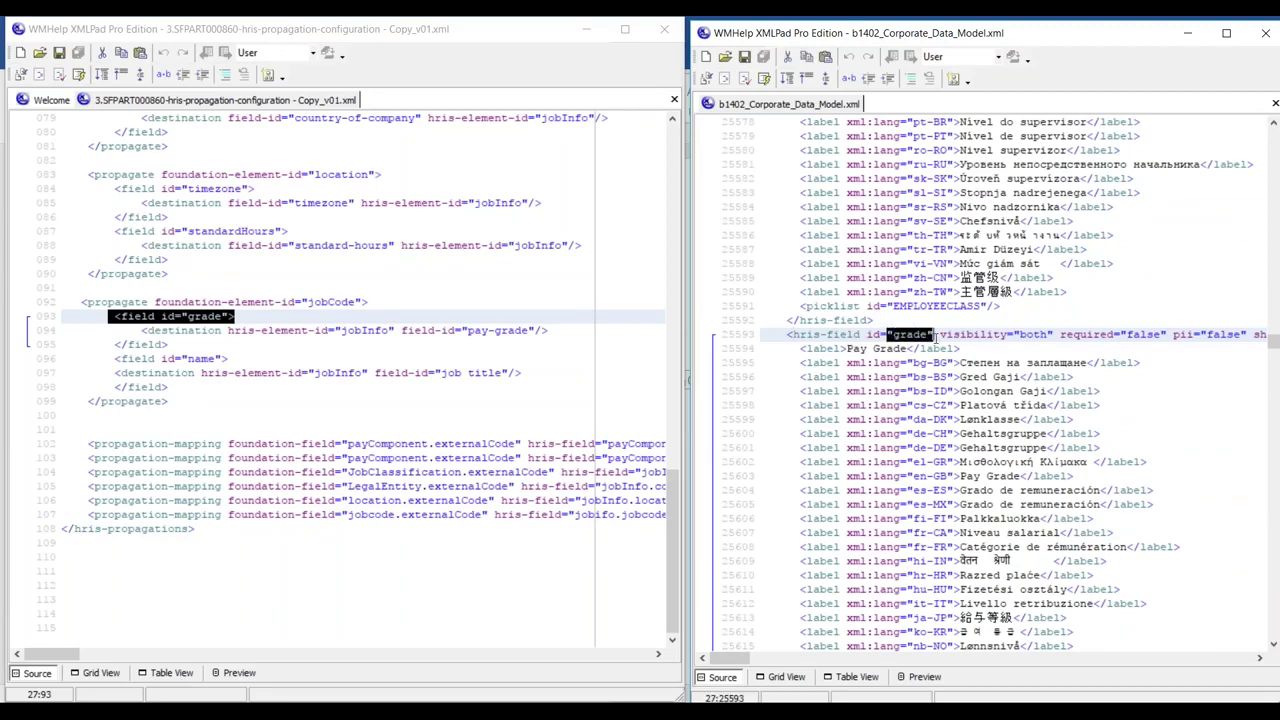
Mark the grade field's Pay Grade label, then minimise and restore the data model window
left_click_drag(846, 348, 907, 349)
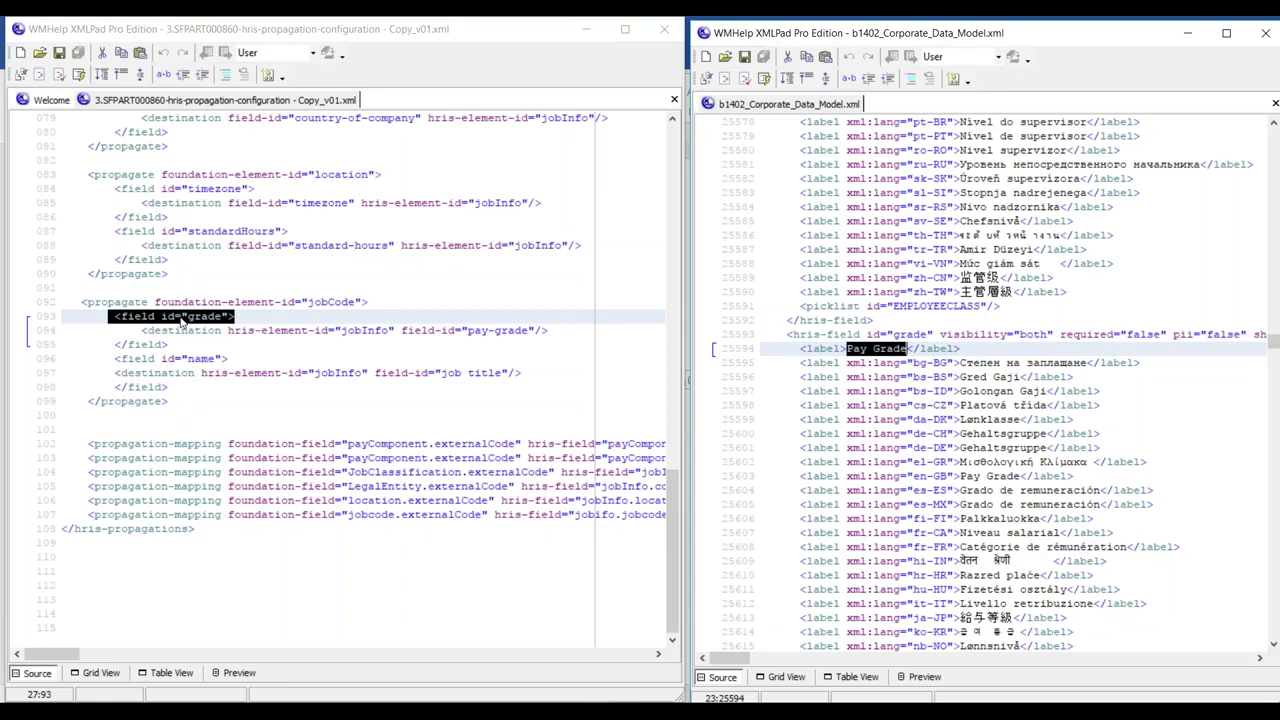
left_click(240, 330)
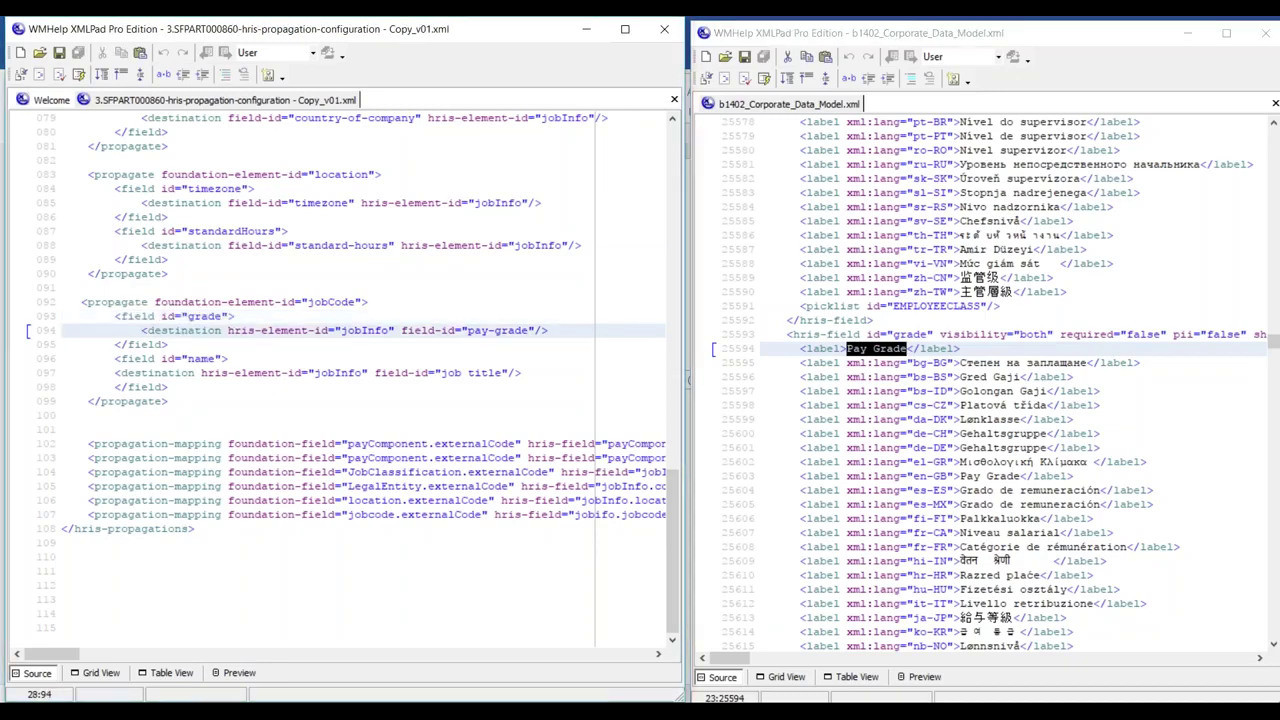
left_click(1188, 35)
left_click(1188, 35)
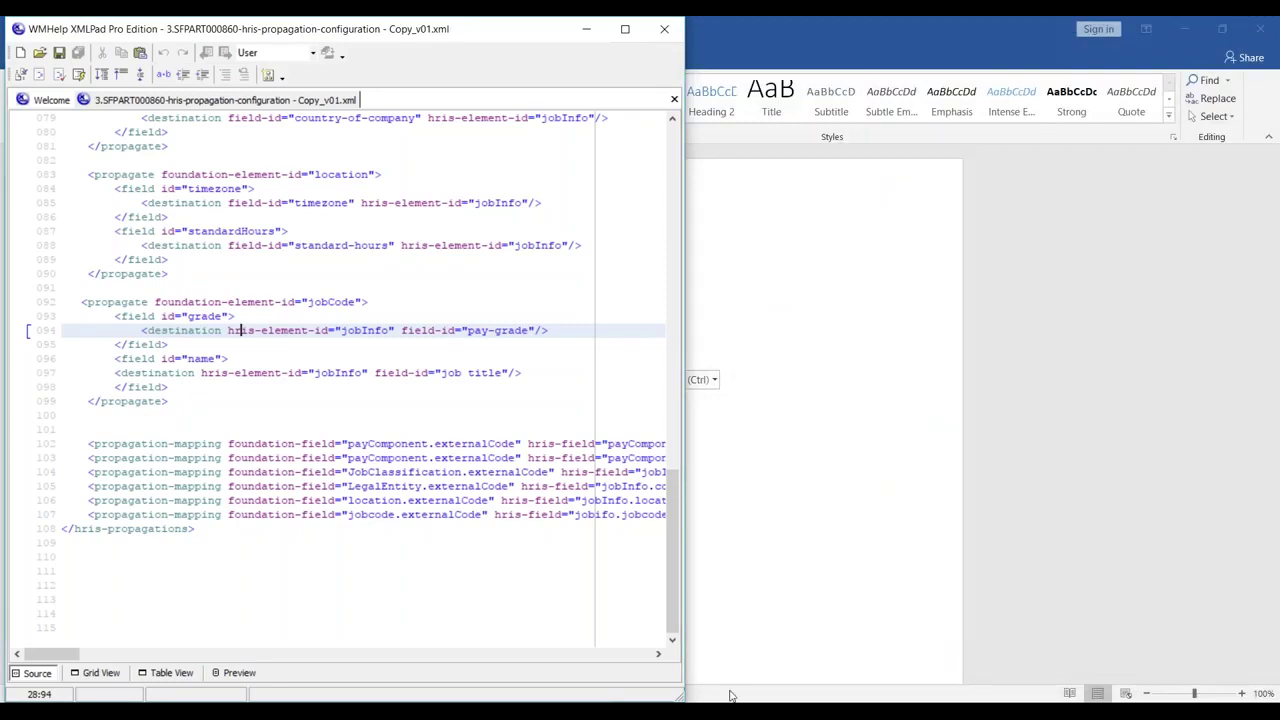
left_click(698, 662)
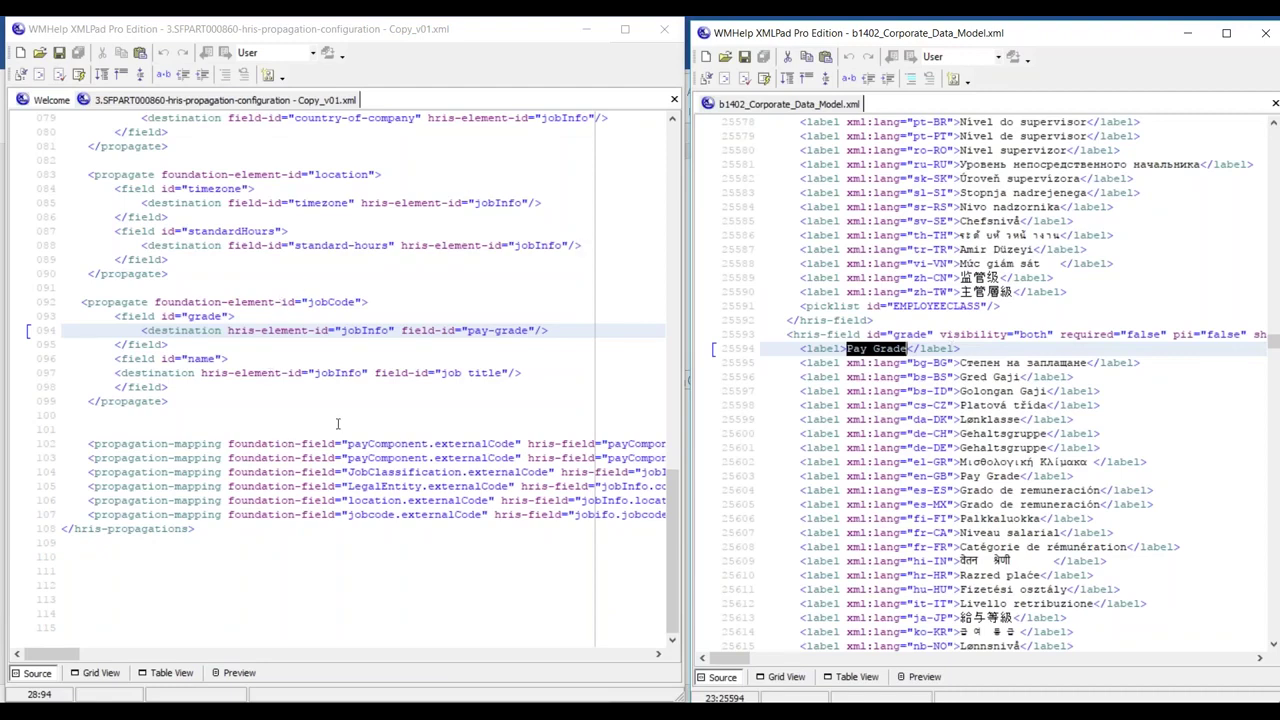
Select the jobCode block lines 092–093 through the end of the grade field tag
left_click(83, 301)
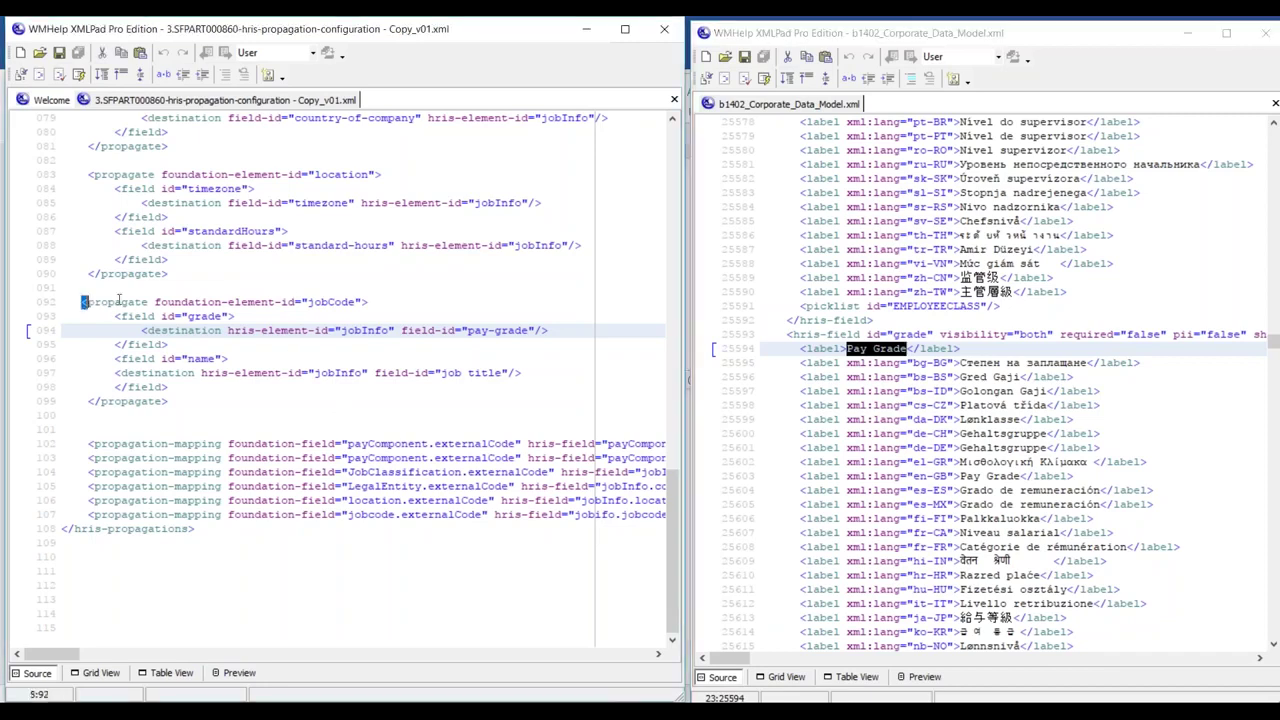
key("shift+Down")
key("shift+End")
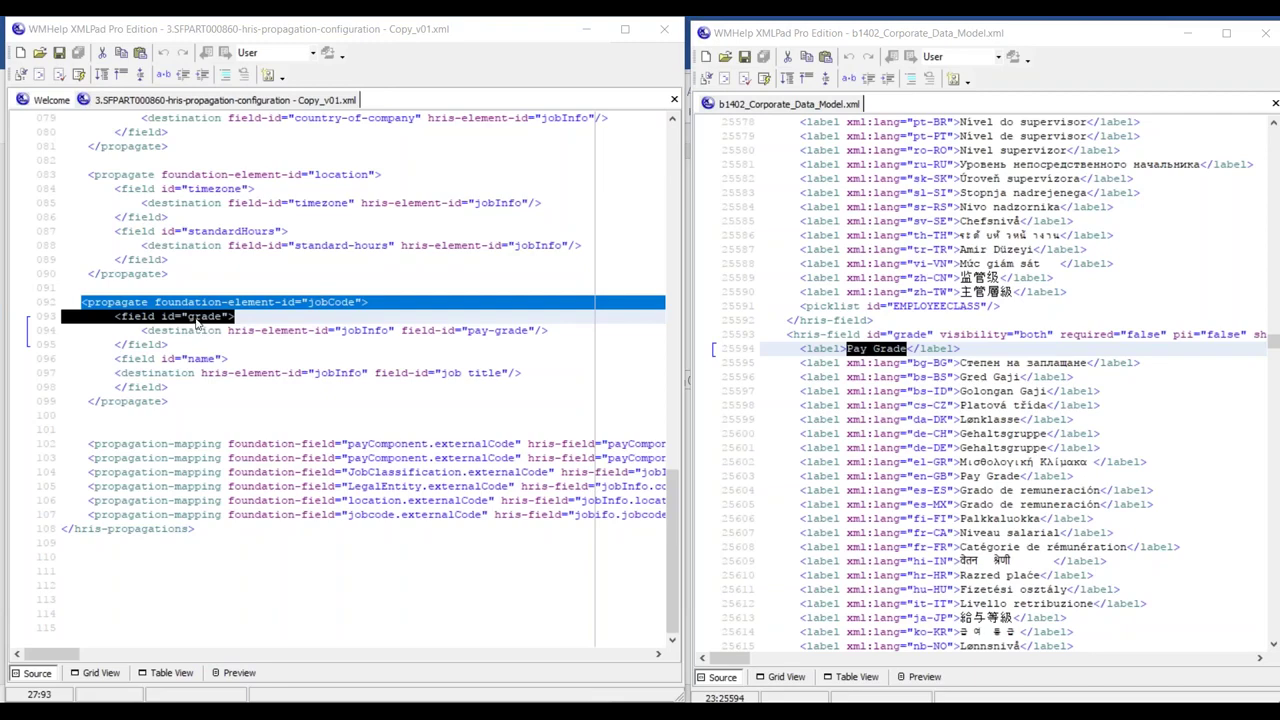
In Chrome, highlight the Engineering classification and its Pay Grade Salary Grade 10, then minimise
key("alt+Tab")
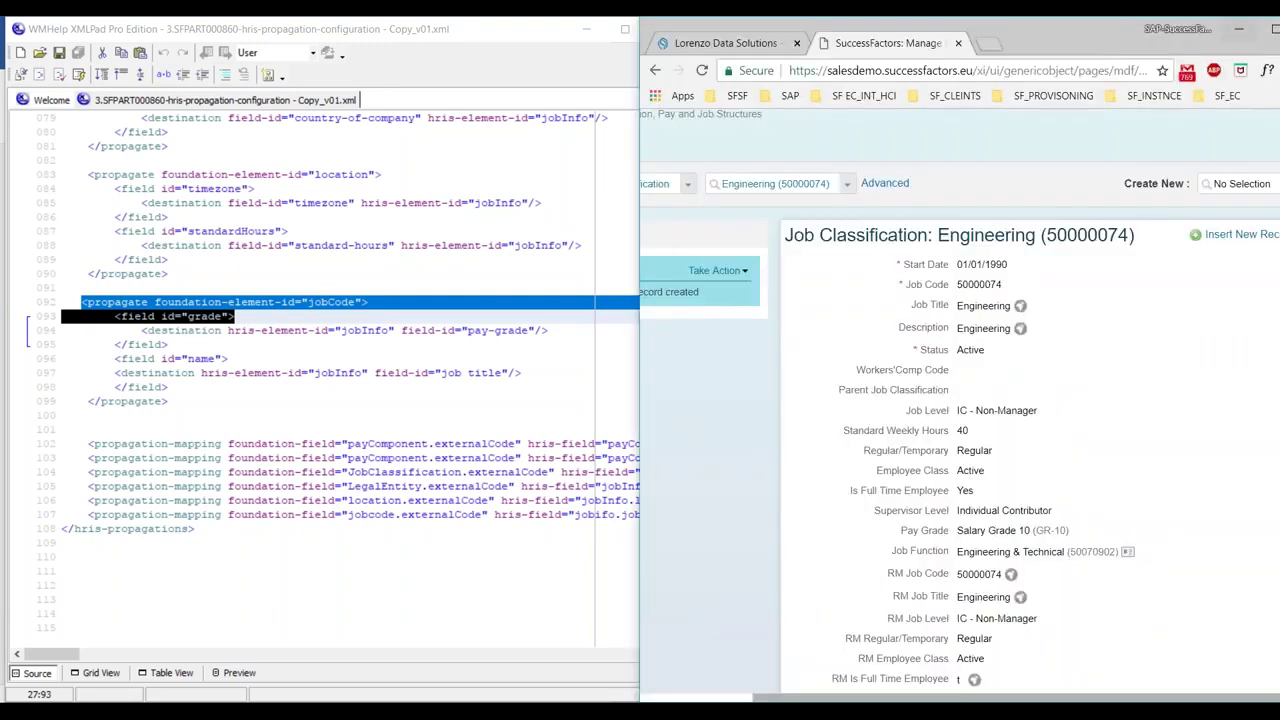
left_click_drag(1044, 40, 676, 27)
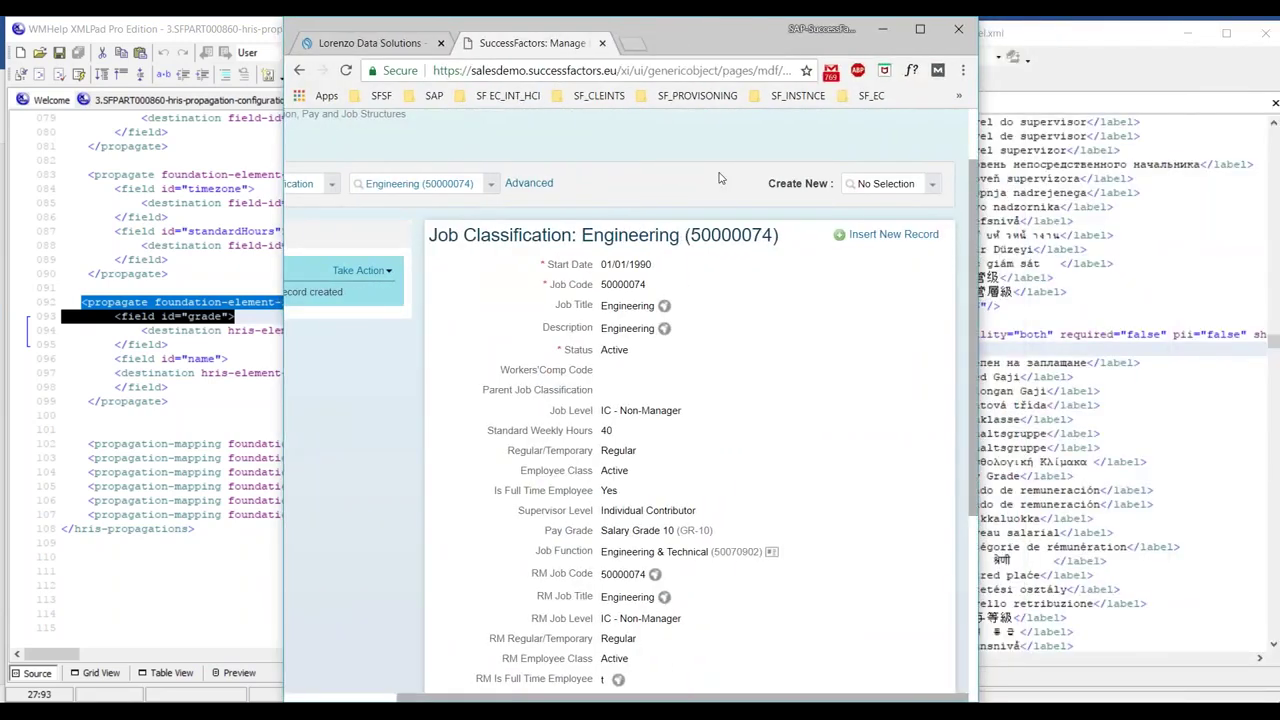
left_click_drag(578, 236, 721, 236)
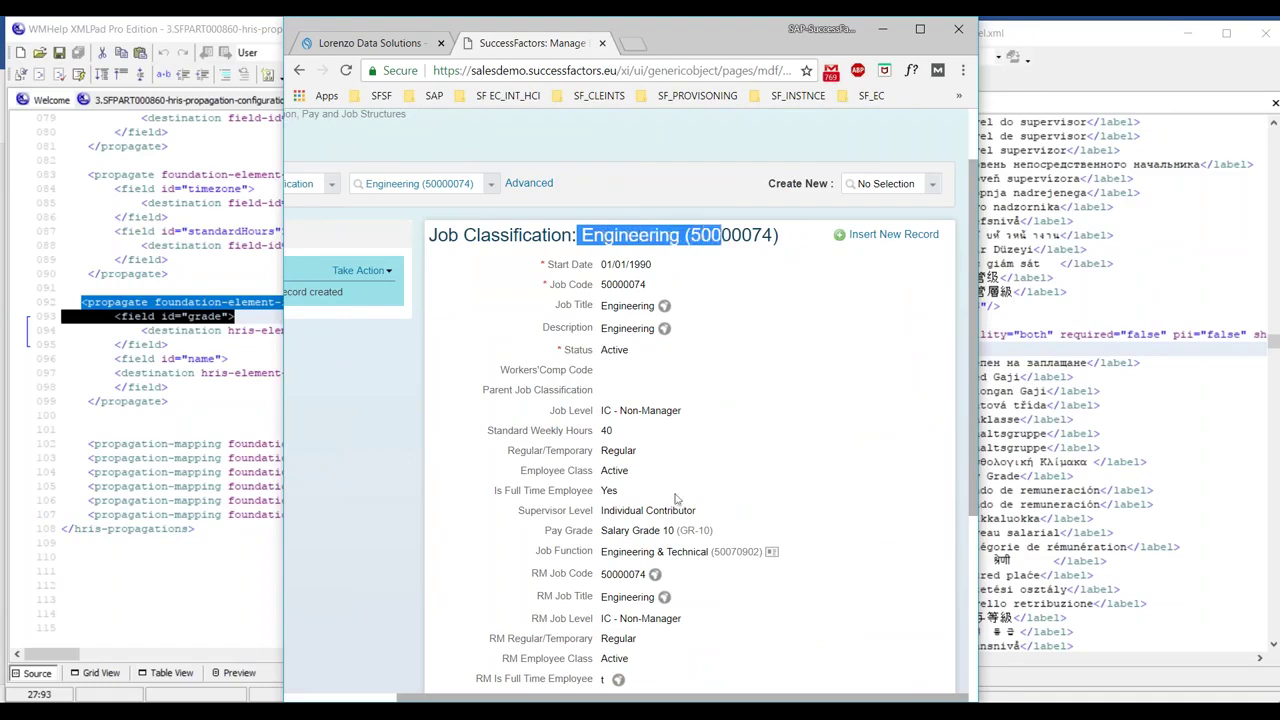
left_click_drag(545, 535, 690, 535)
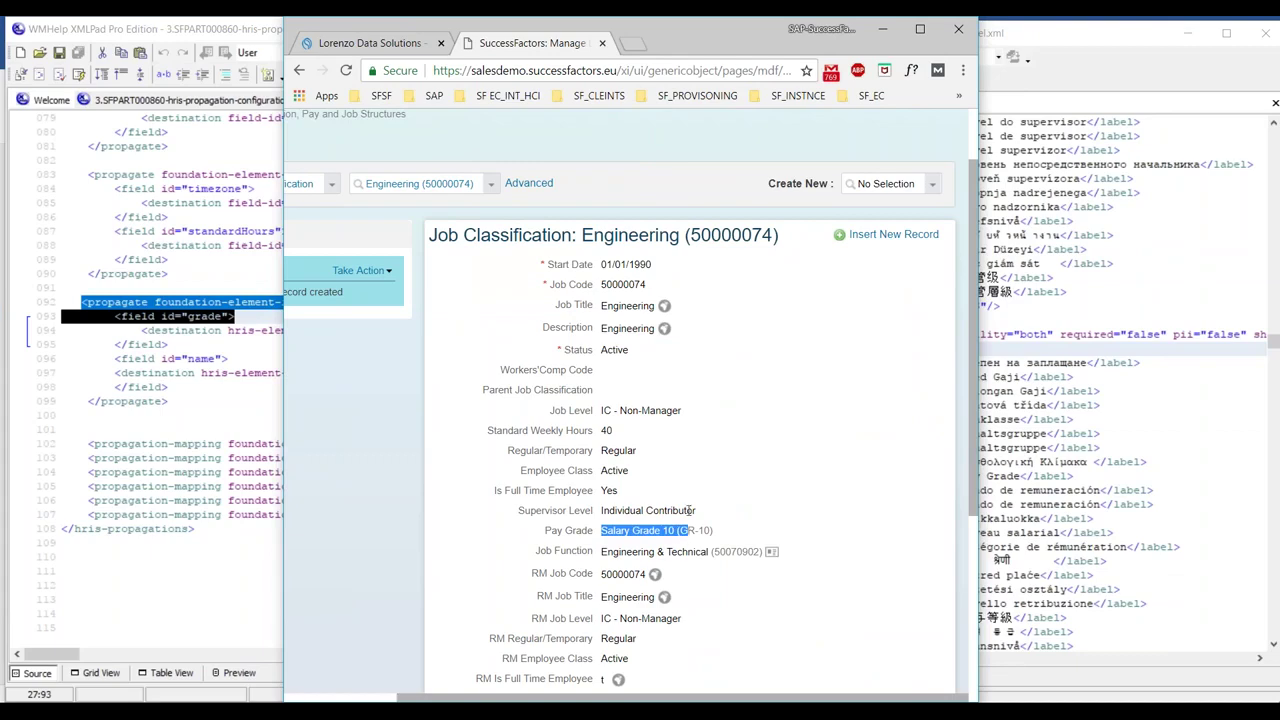
left_click(882, 29)
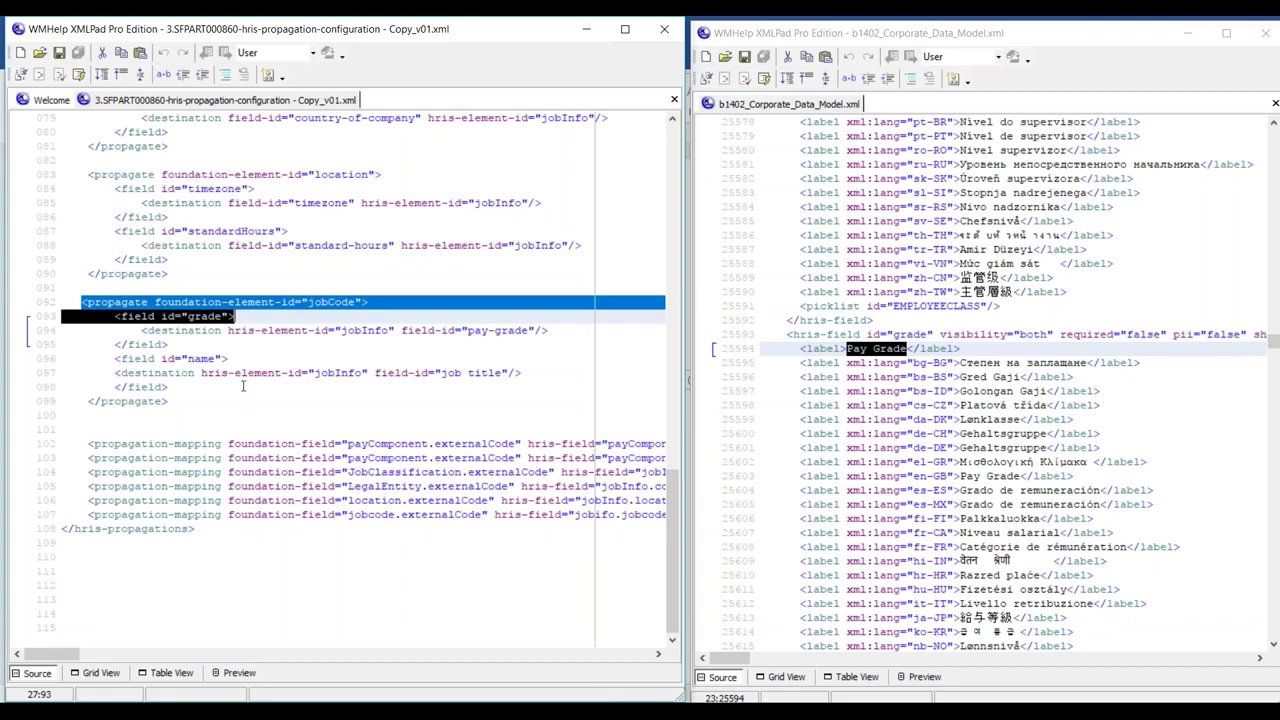
left_click_drag(140, 331, 550, 330)
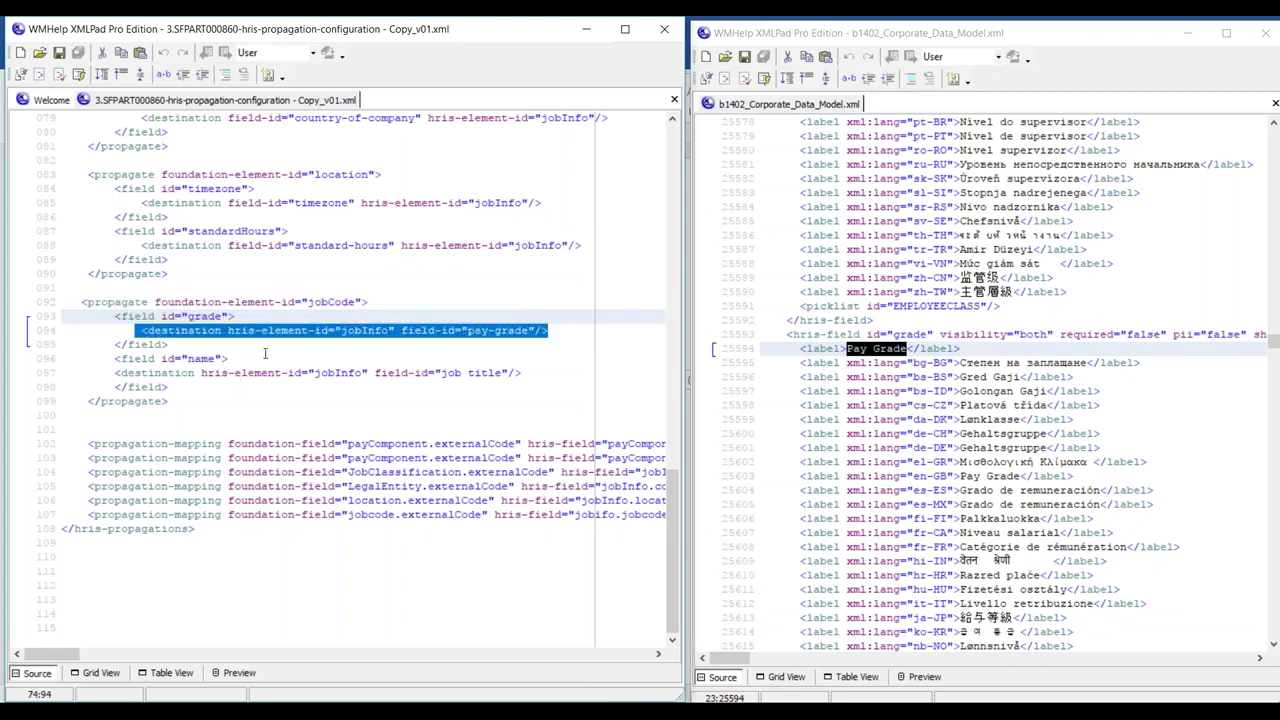
left_click(99, 304)
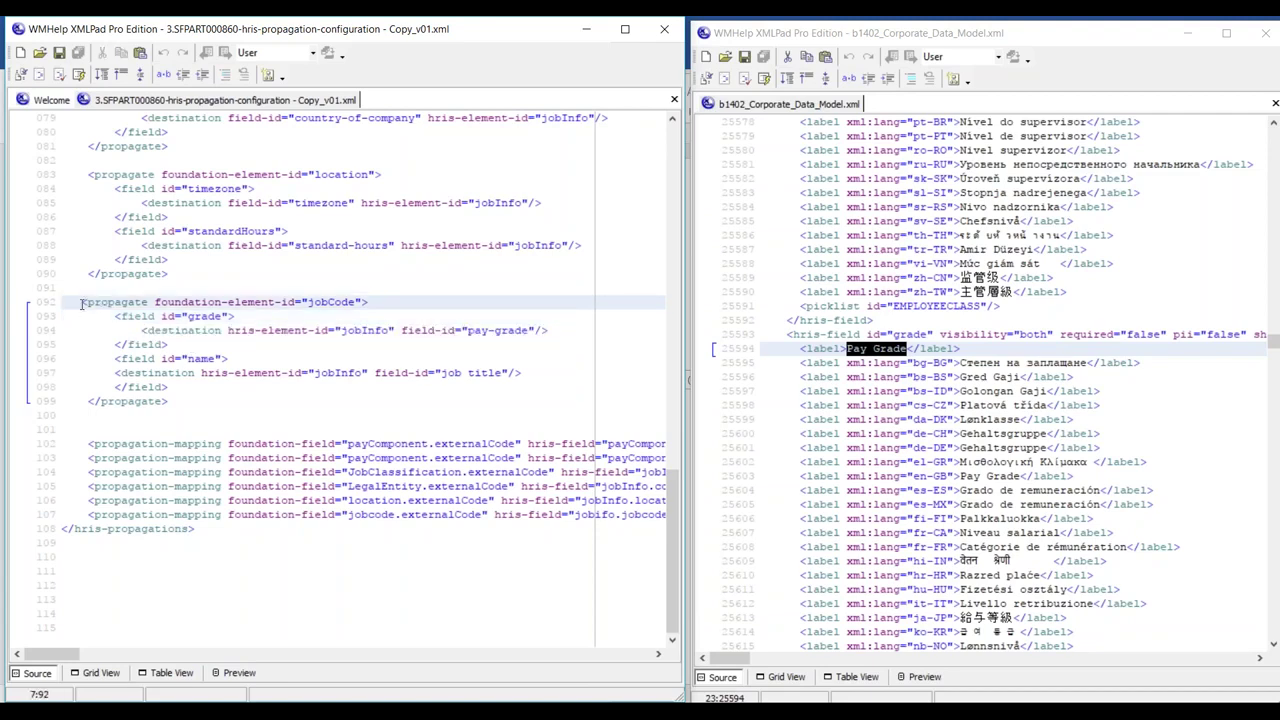
left_click_drag(81, 302, 367, 297)
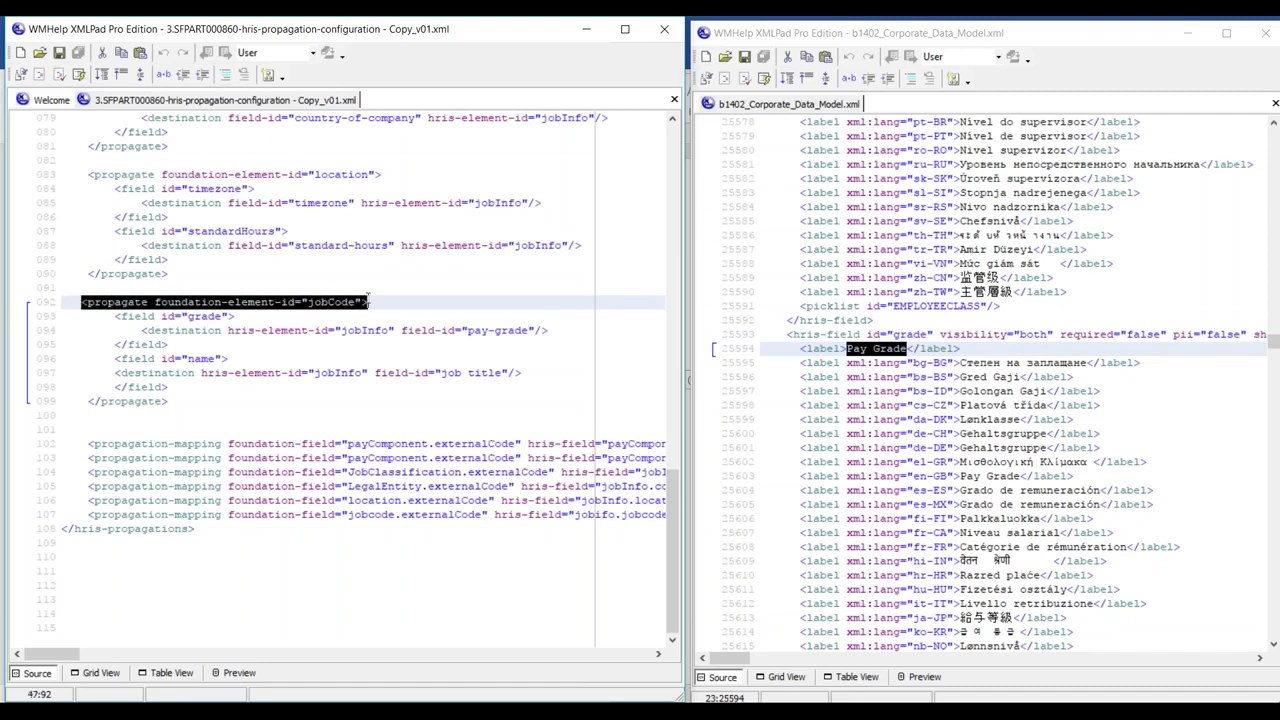
left_click_drag(141, 331, 557, 330)
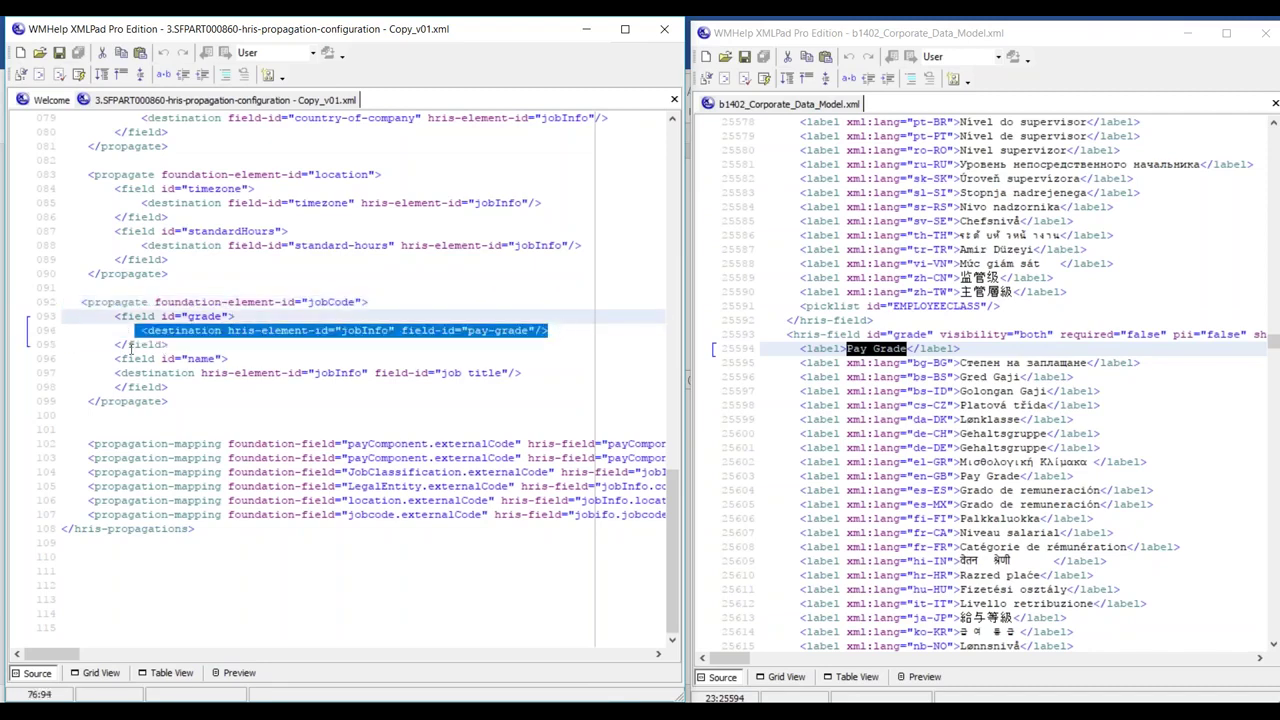
left_click_drag(114, 345, 227, 359)
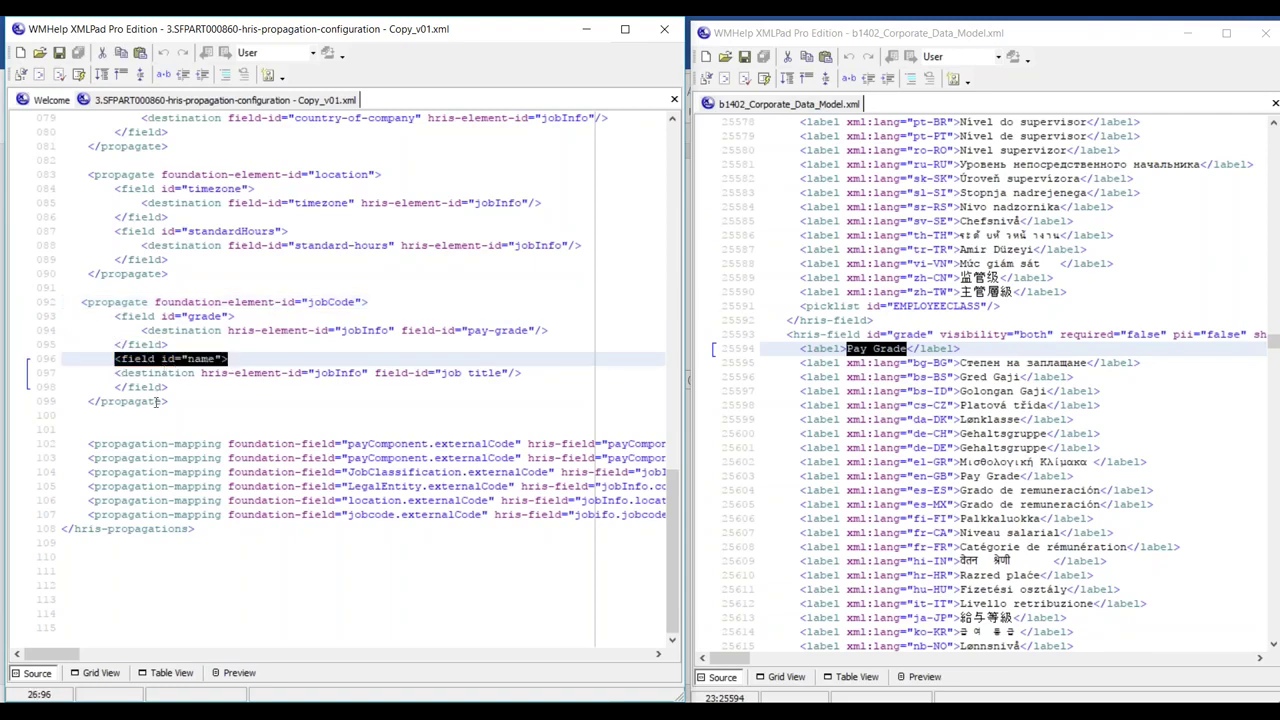
left_click(101, 387)
left_click_drag(101, 387, 168, 387)
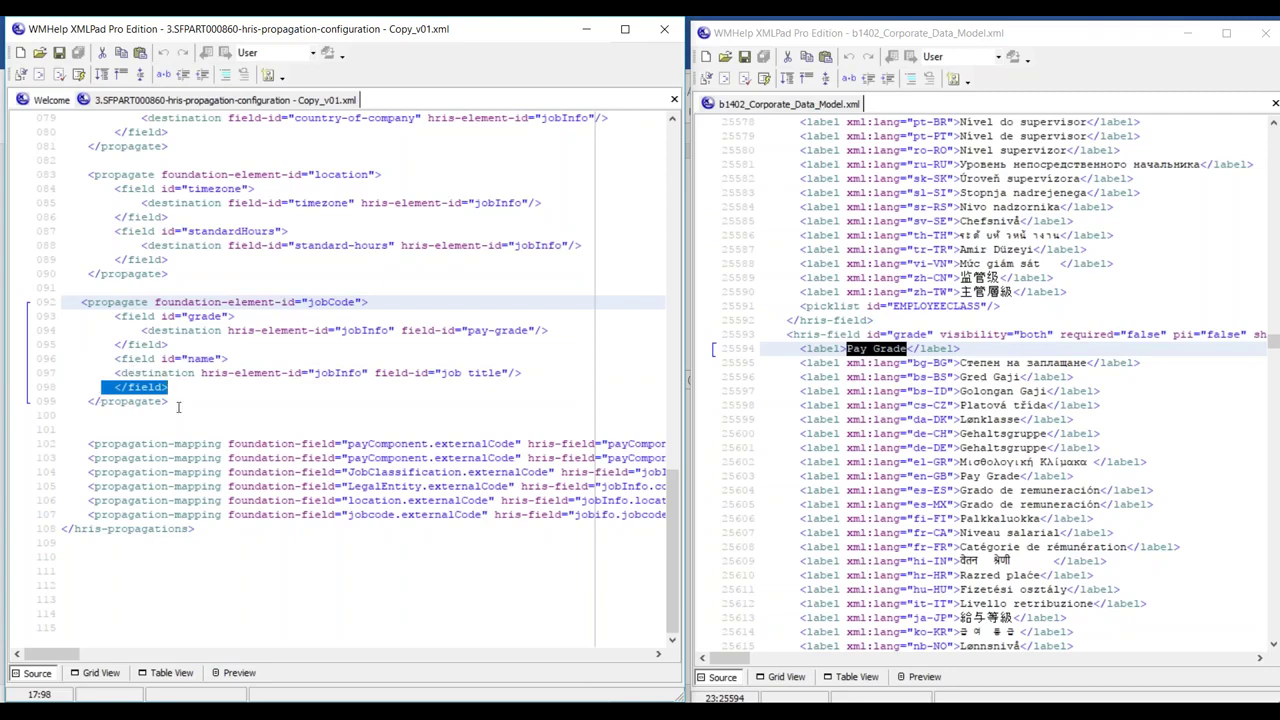
left_click_drag(114, 358, 220, 358)
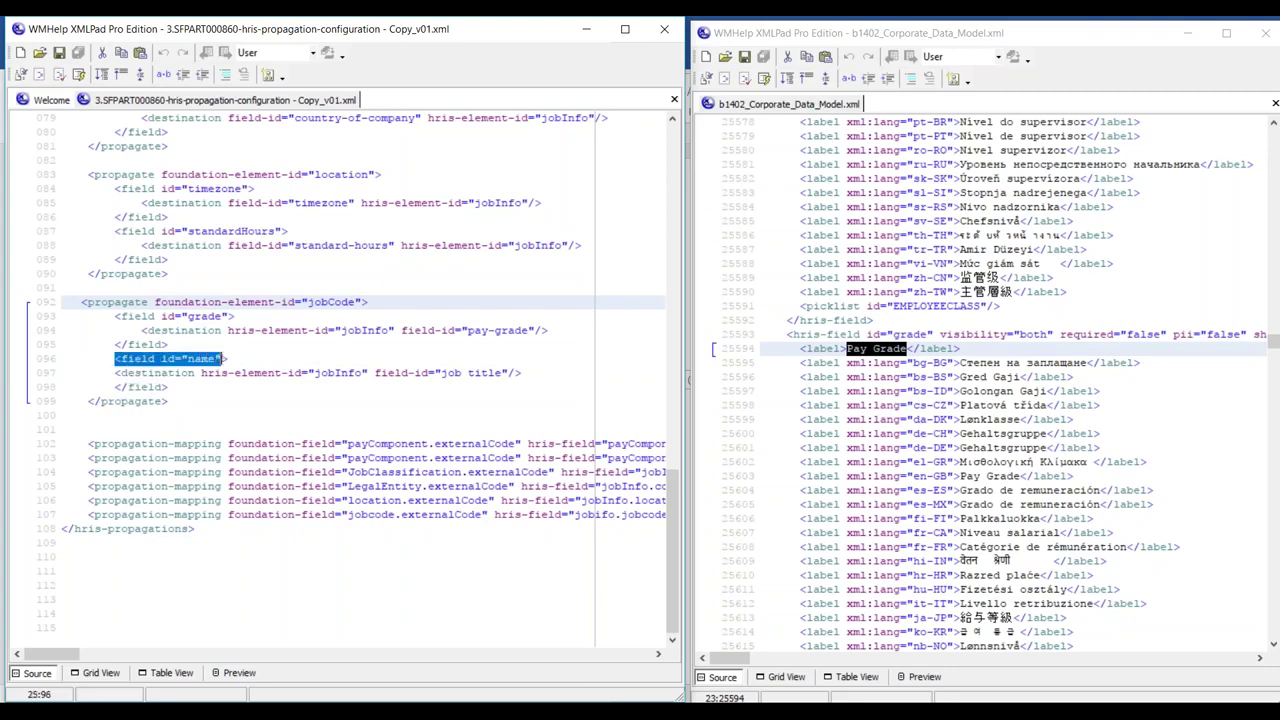
left_click_drag(110, 373, 188, 373)
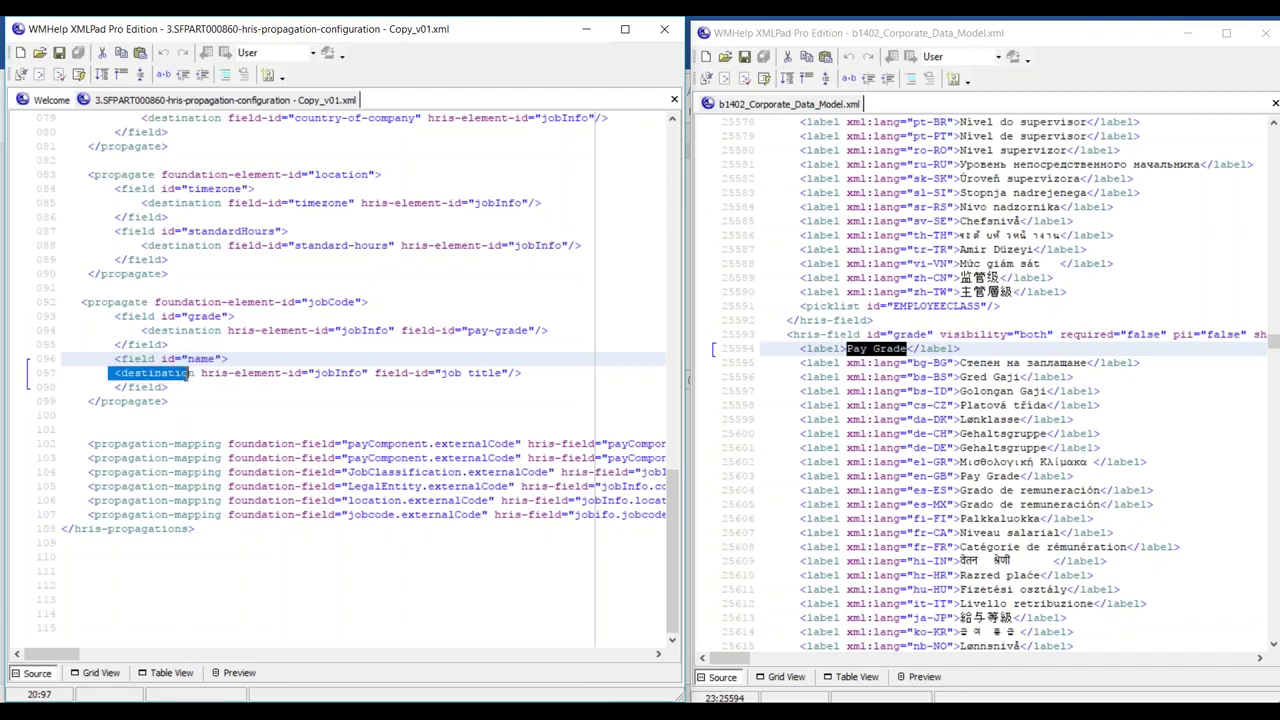
left_click_drag(102, 388, 170, 387)
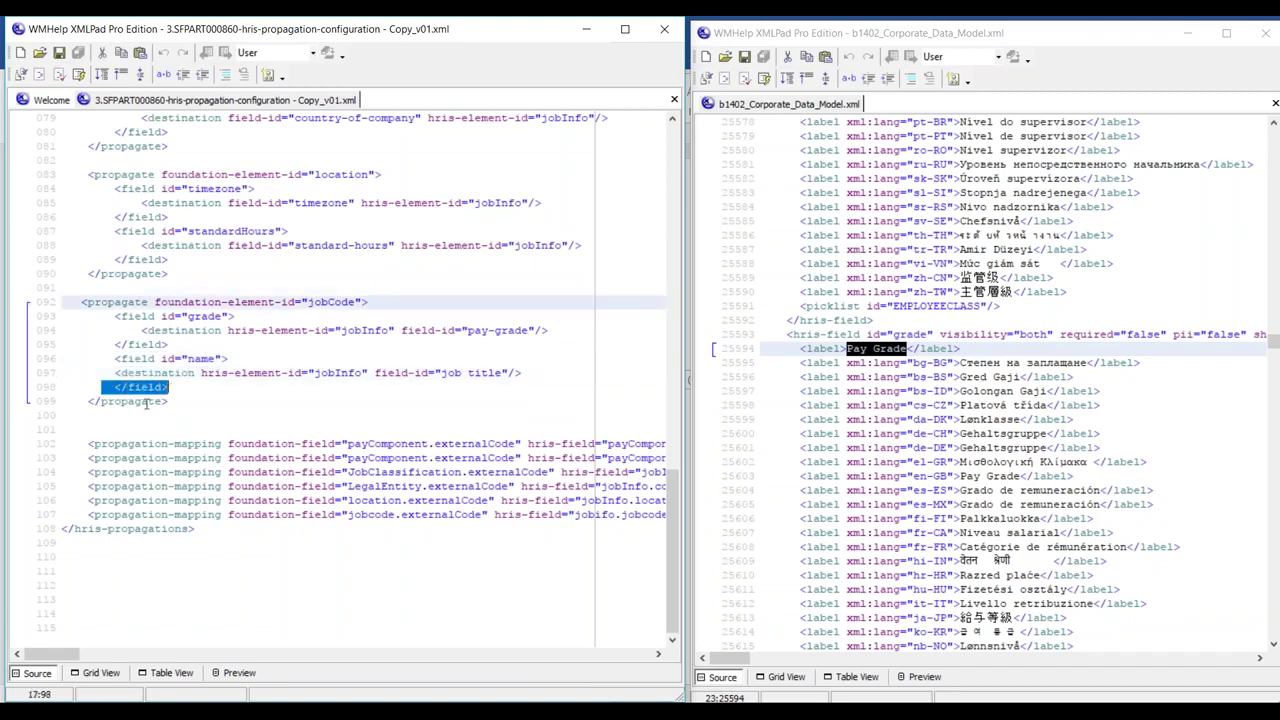
left_click_drag(74, 402, 148, 402)
left_click_drag(80, 301, 134, 302)
left_click_drag(82, 401, 164, 400)
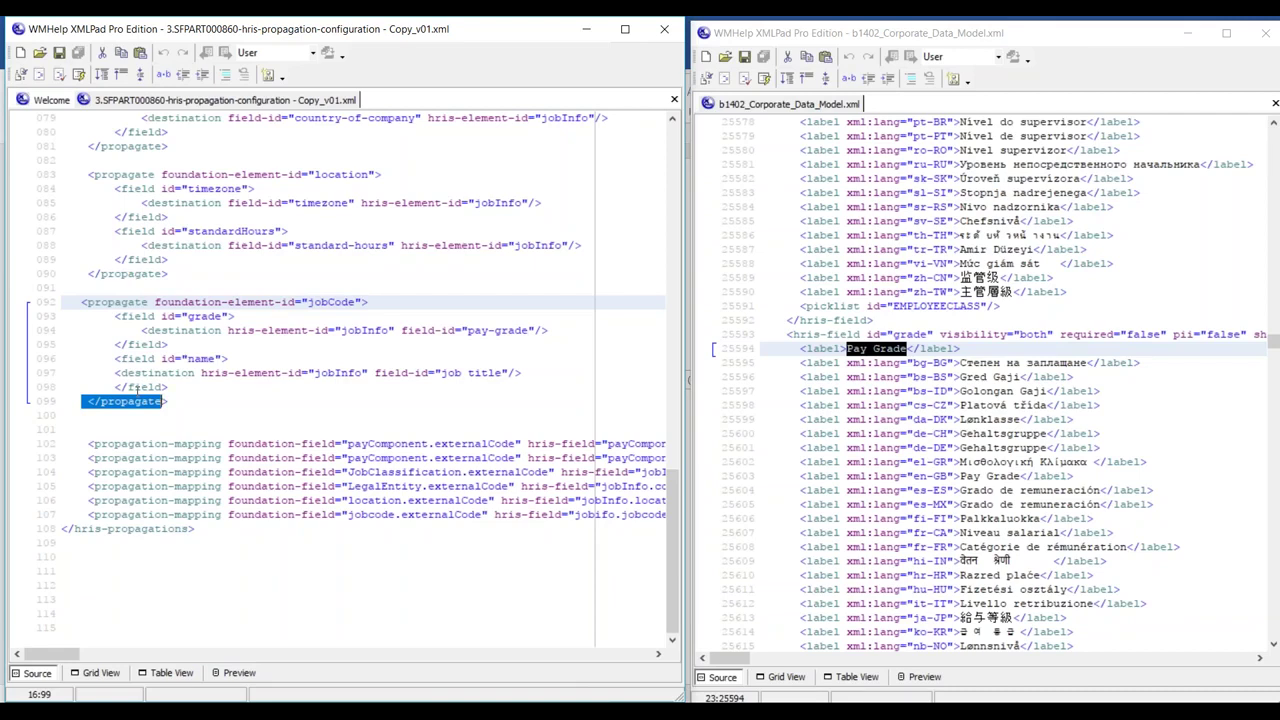
left_click_drag(136, 330, 541, 331)
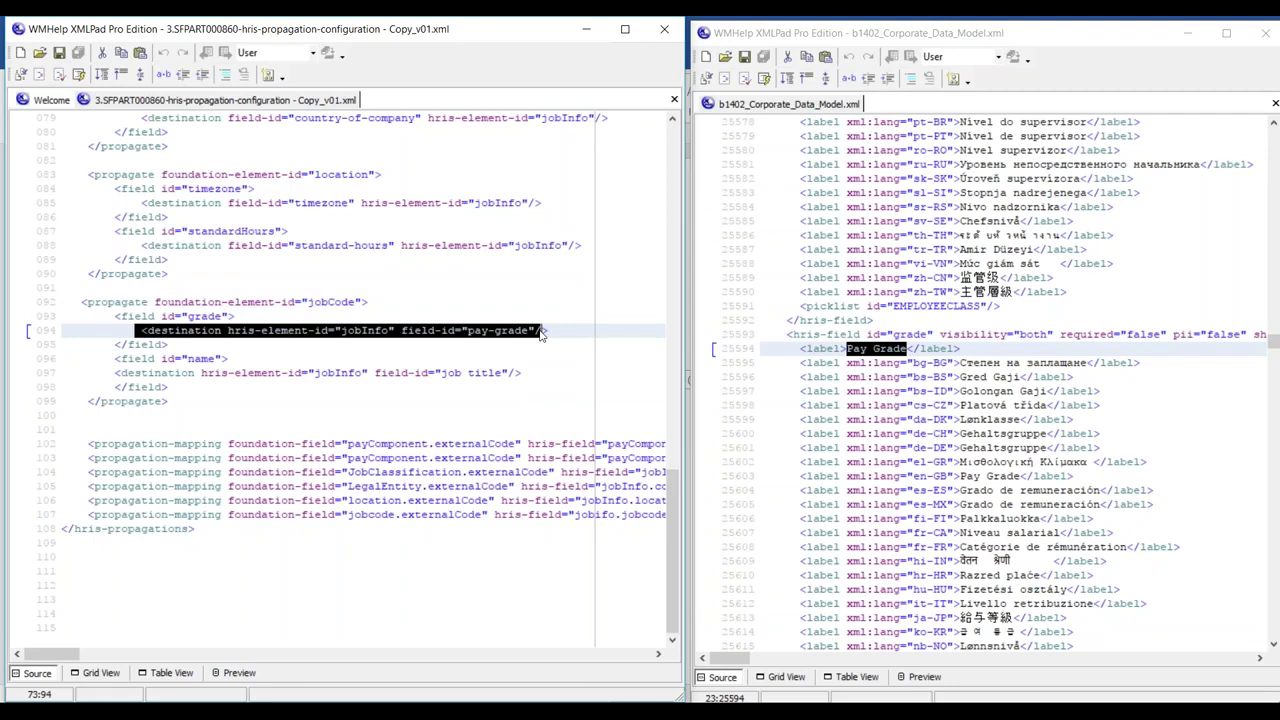
left_click(528, 331)
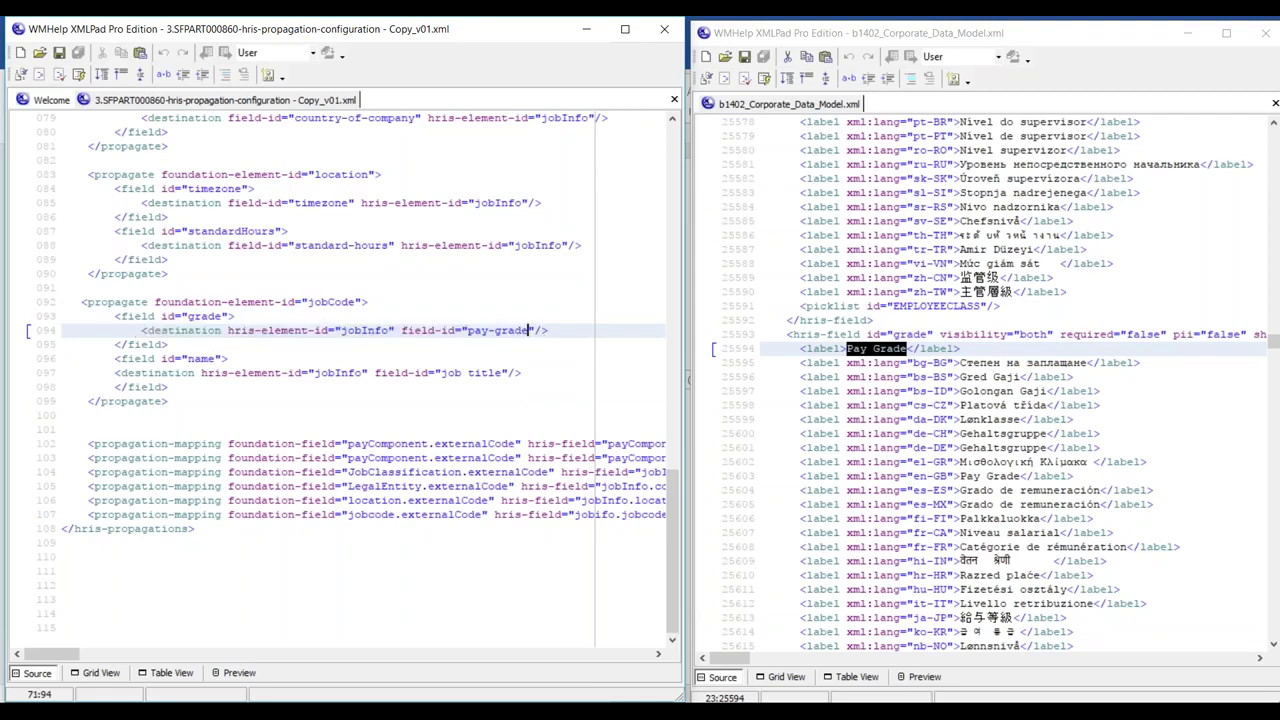
left_click_drag(141, 331, 406, 331)
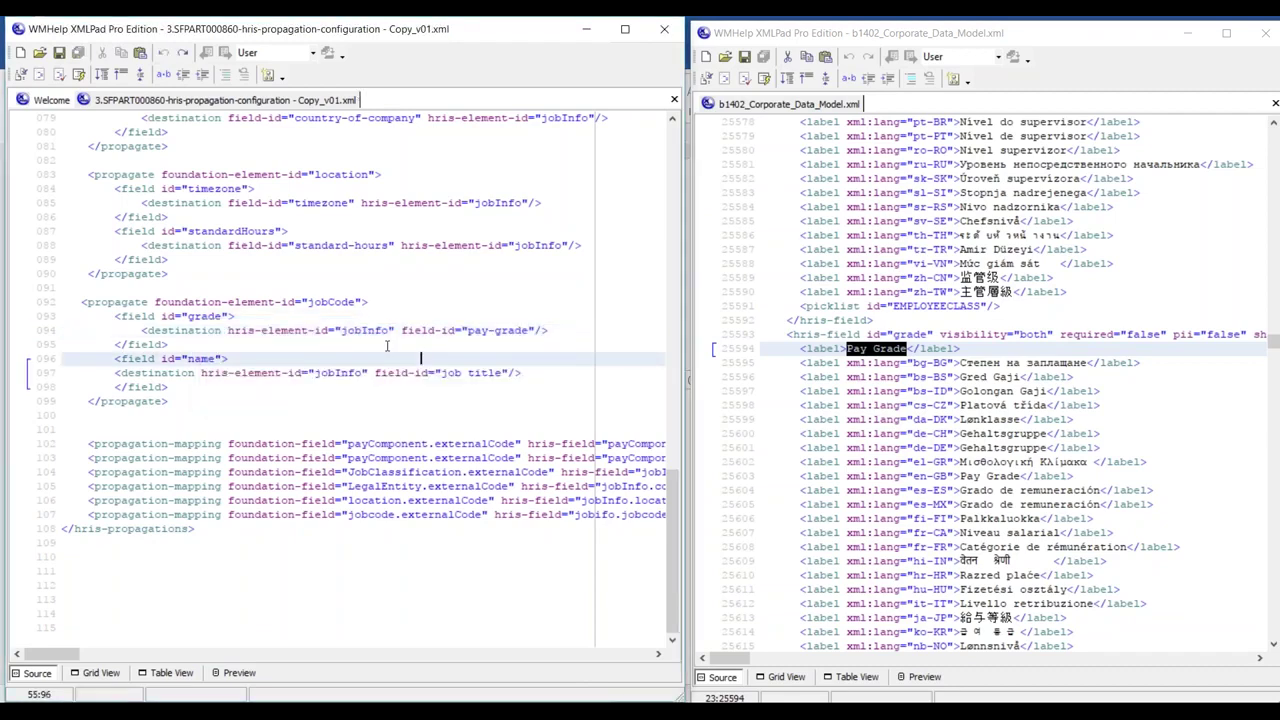
left_click_drag(401, 330, 441, 330)
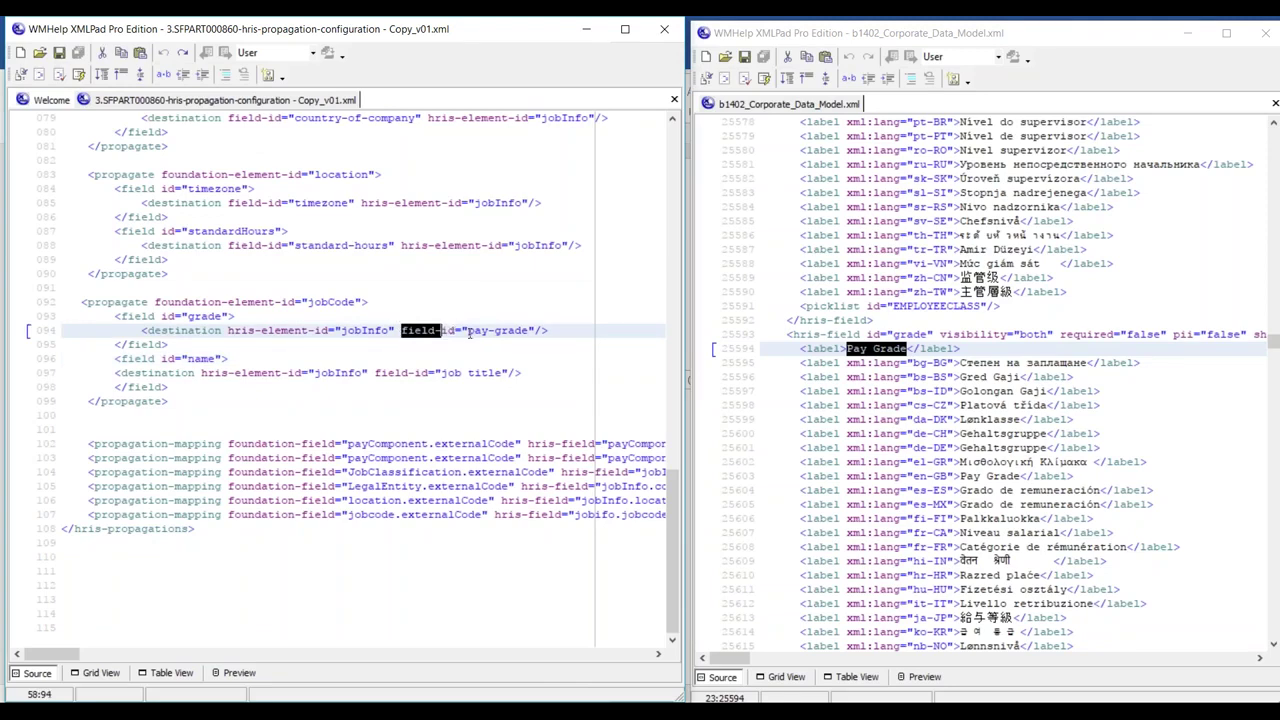
left_click_drag(467, 330, 535, 330)
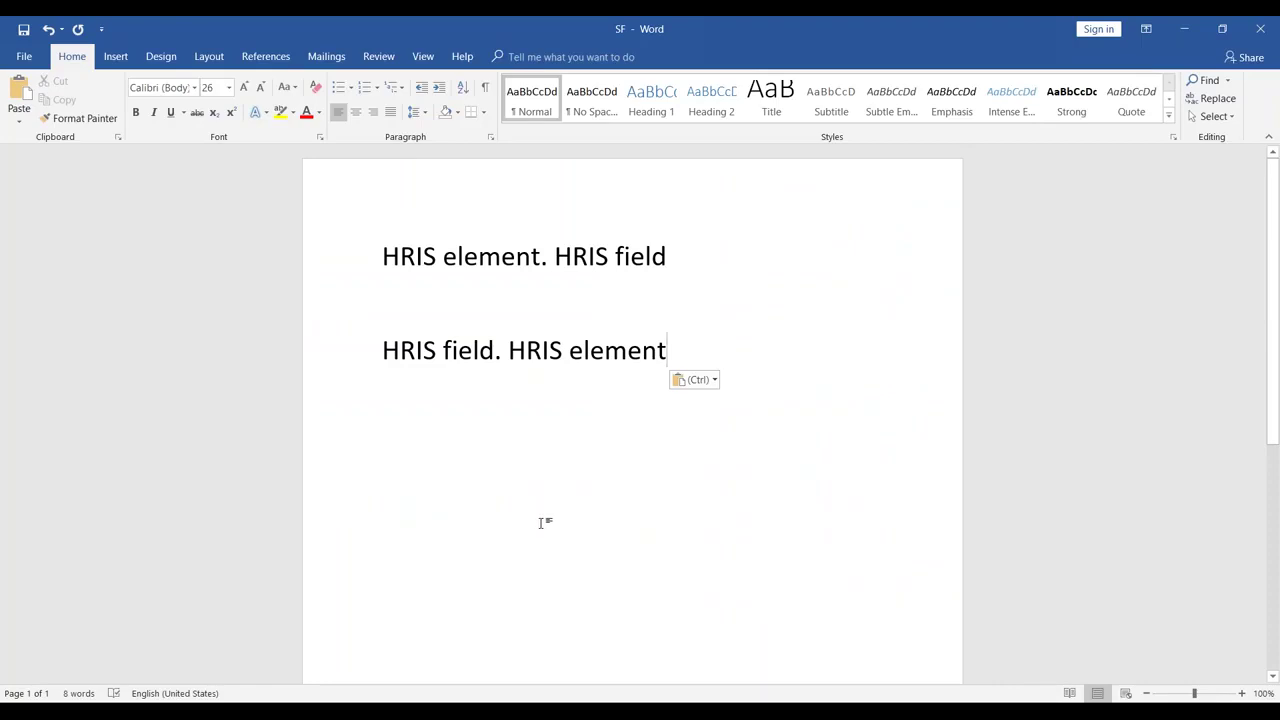
Copy the 'HRIS element. HRIS field' line from the Word notes, then return to the data model file
left_click(542, 350)
left_click_drag(383, 256, 689, 260)
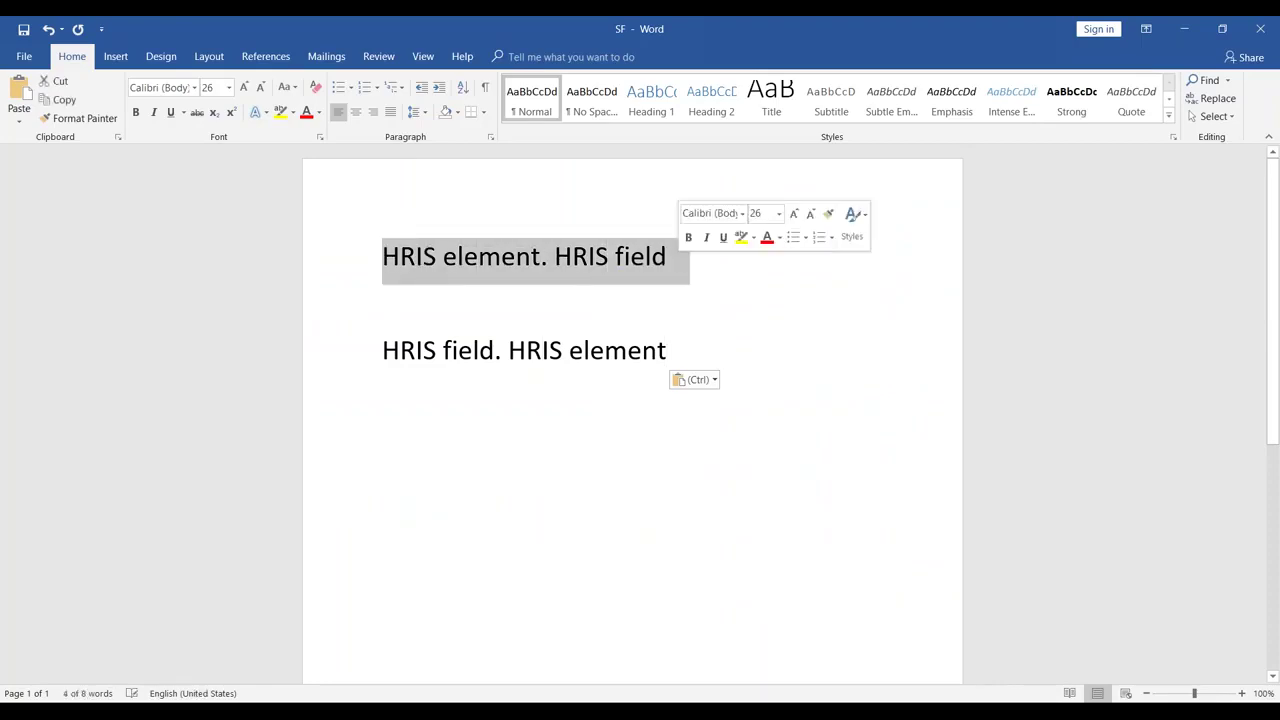
key("ctrl+c")
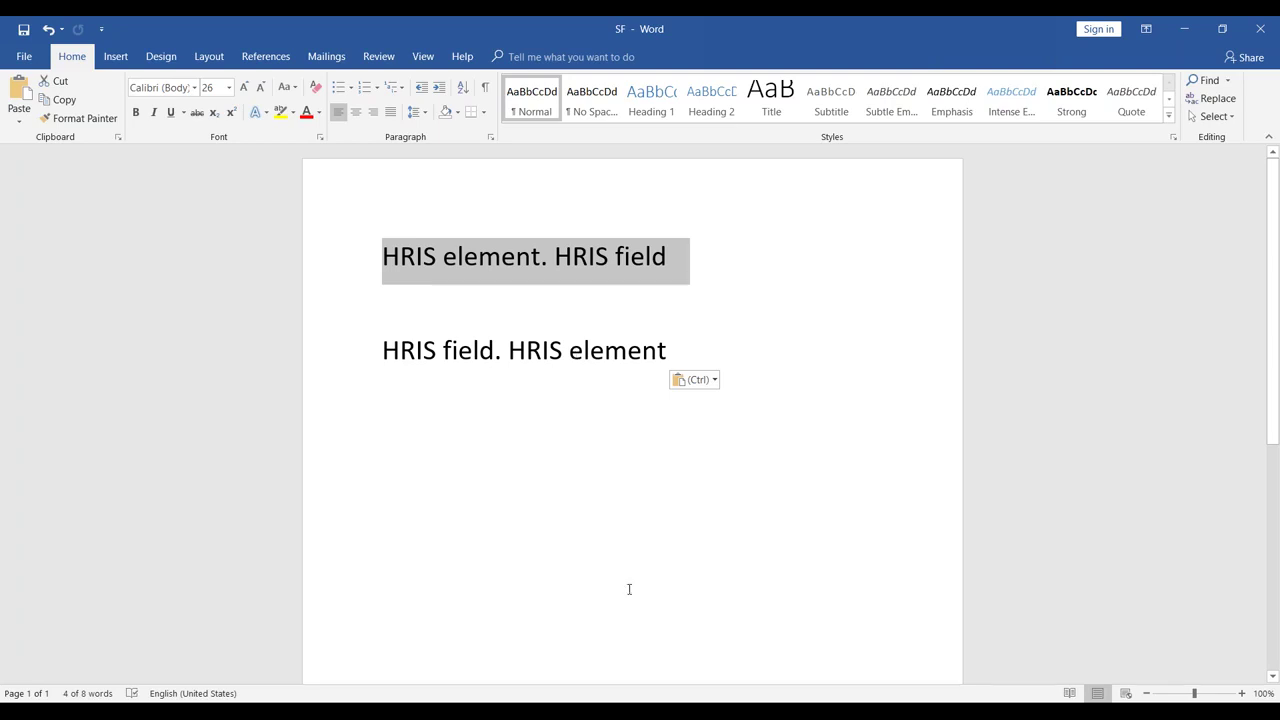
left_click(550, 642)
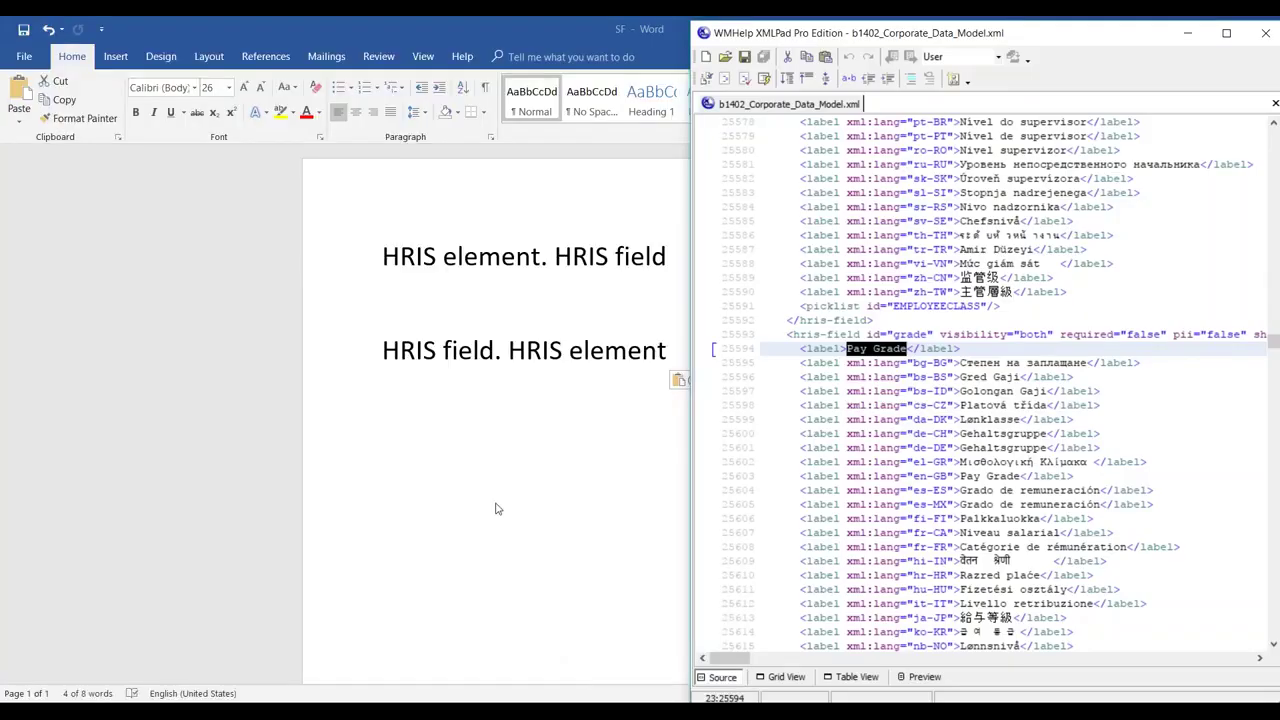
In the propagation config, highlight line 094's destination tag, hris-element-id jobInfo and field-id pay-grade
left_click(586, 640)
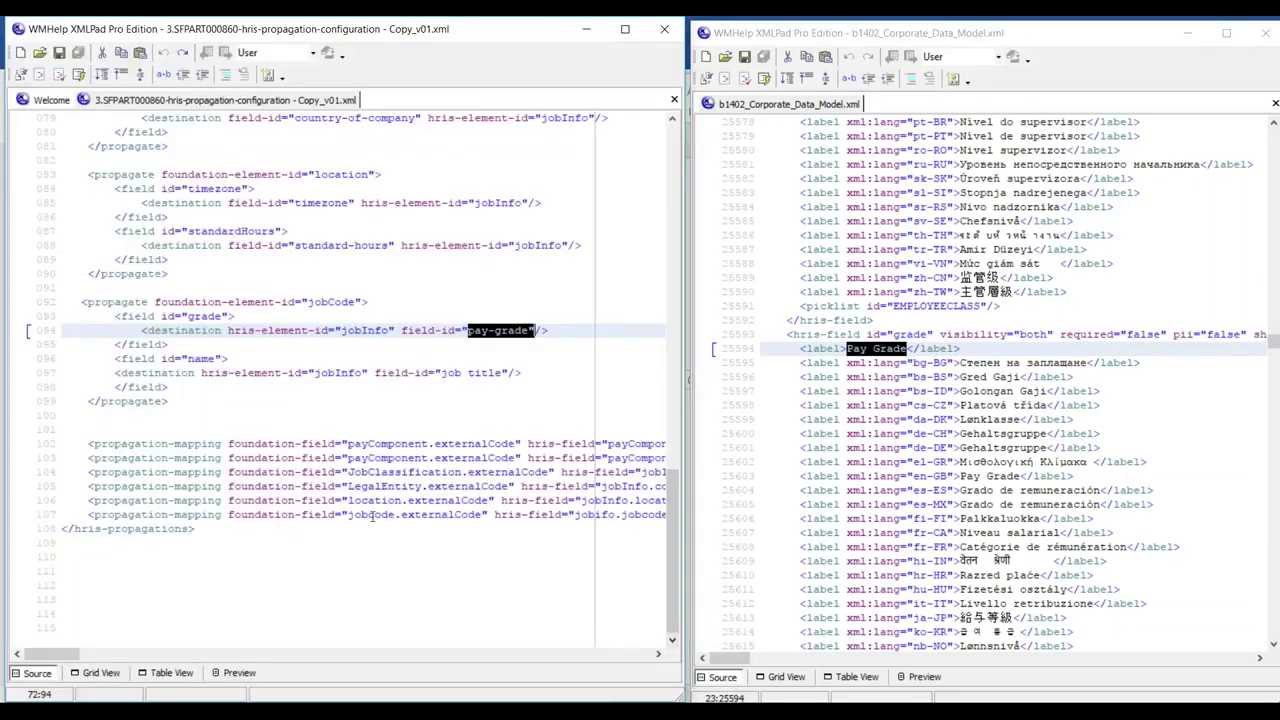
left_click_drag(134, 330, 230, 330)
left_click(241, 344)
left_click_drag(219, 330, 392, 331)
left_click(340, 330)
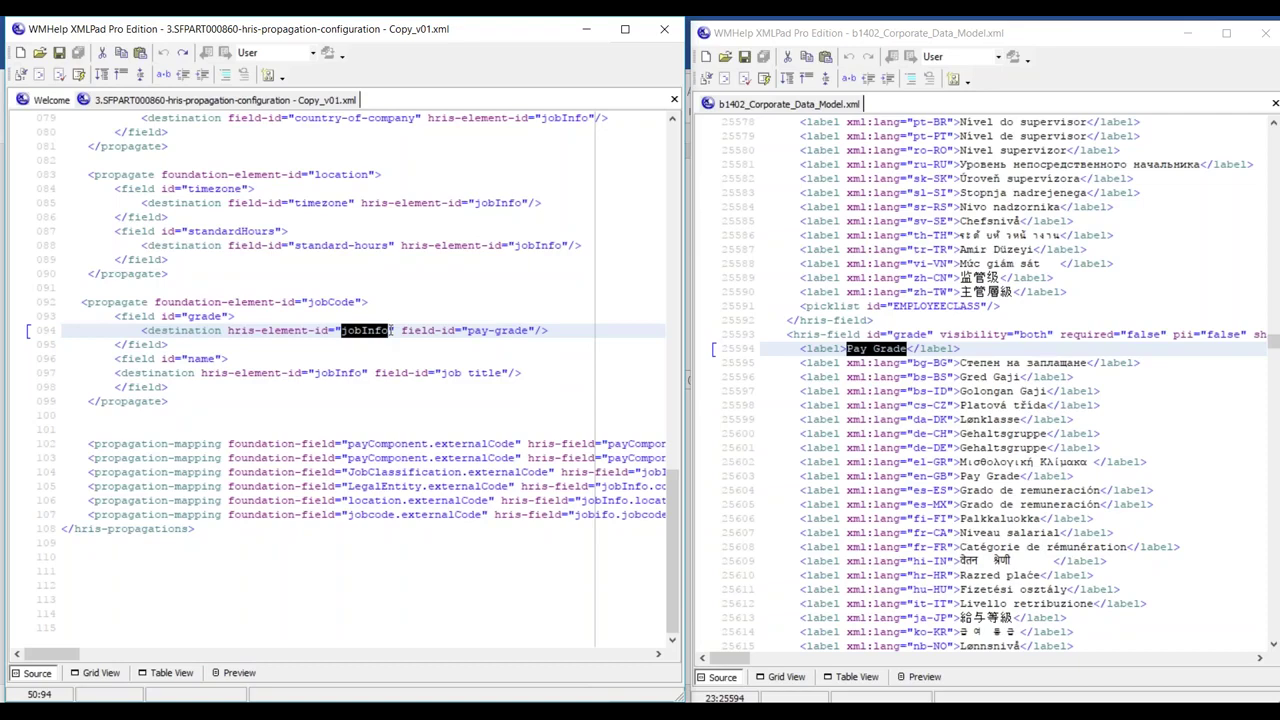
left_click_drag(401, 330, 537, 328)
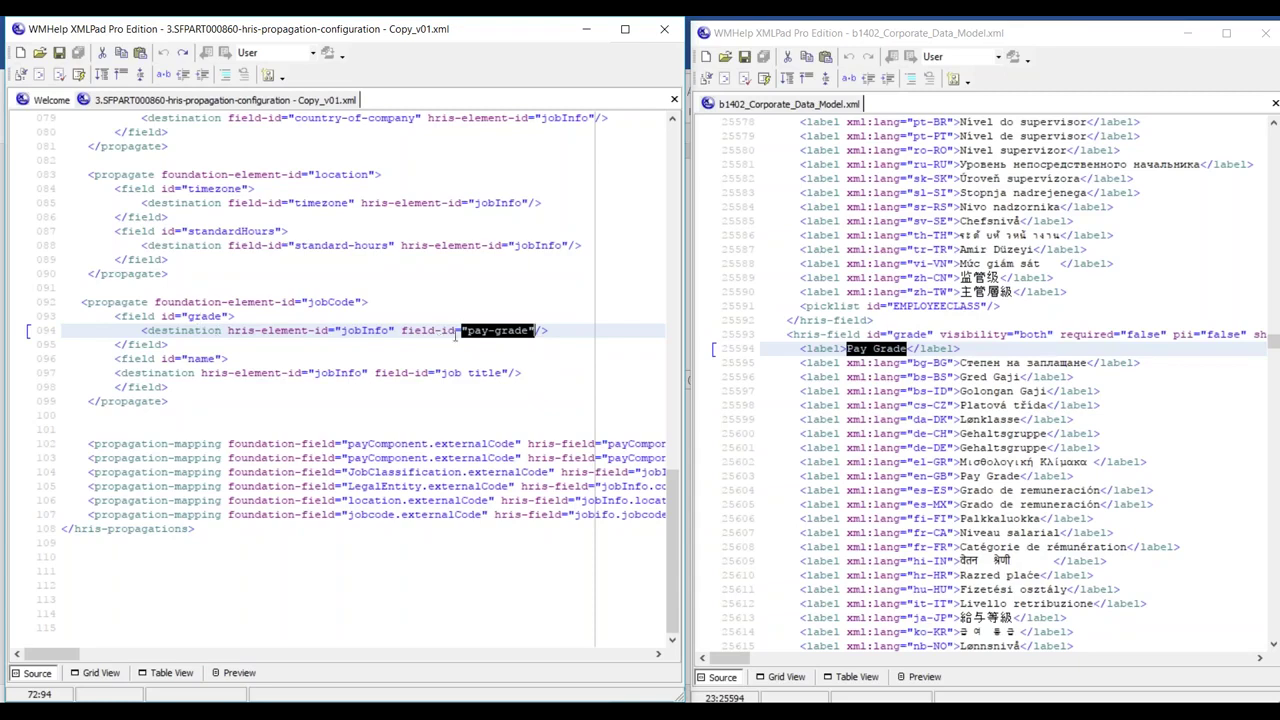
left_click(505, 330)
left_click_drag(467, 330, 533, 342)
Open 2.SFPART000860-data-model_v01.xml in Table View and select succession-data-model's hris-element group
left_click(726, 57)
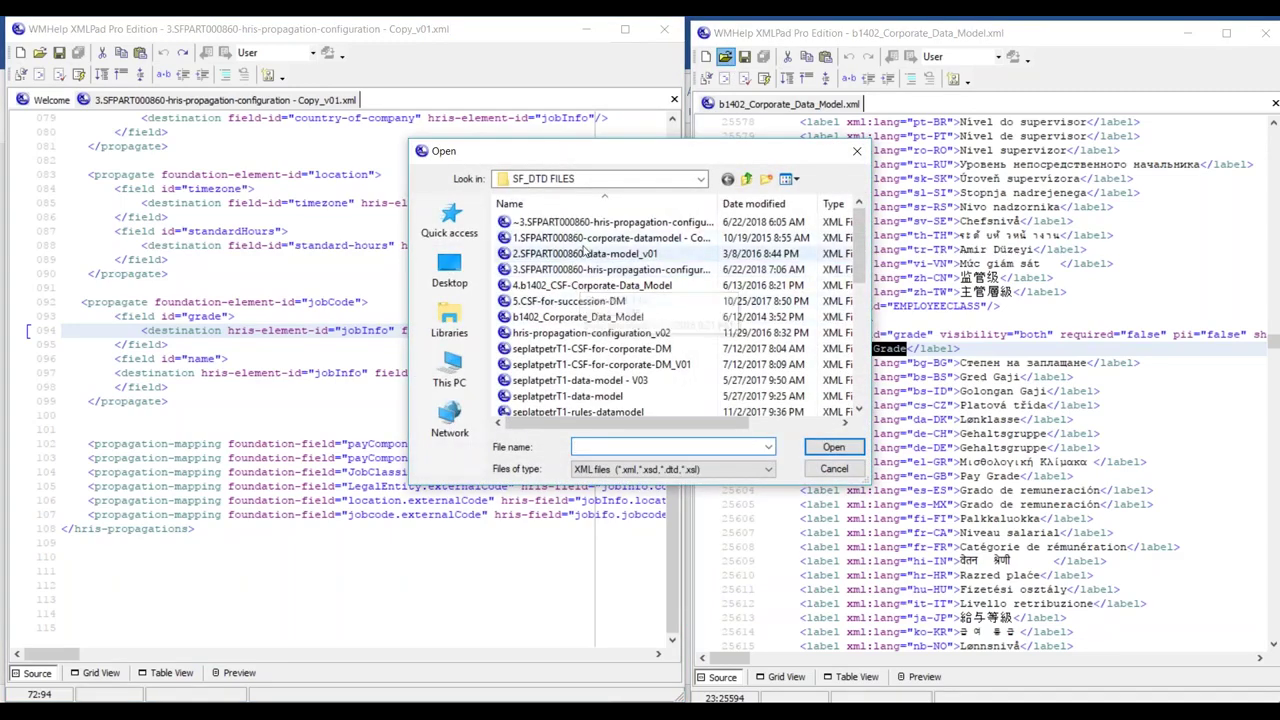
left_click(585, 252)
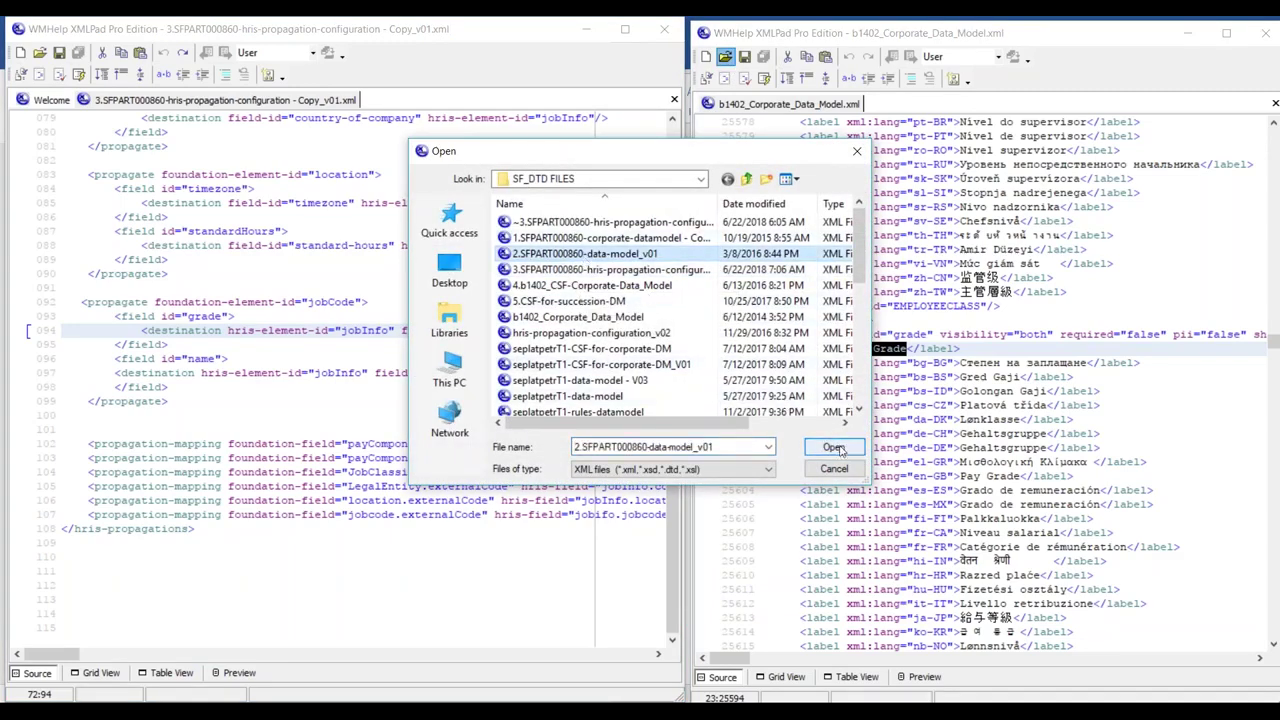
left_click(836, 448)
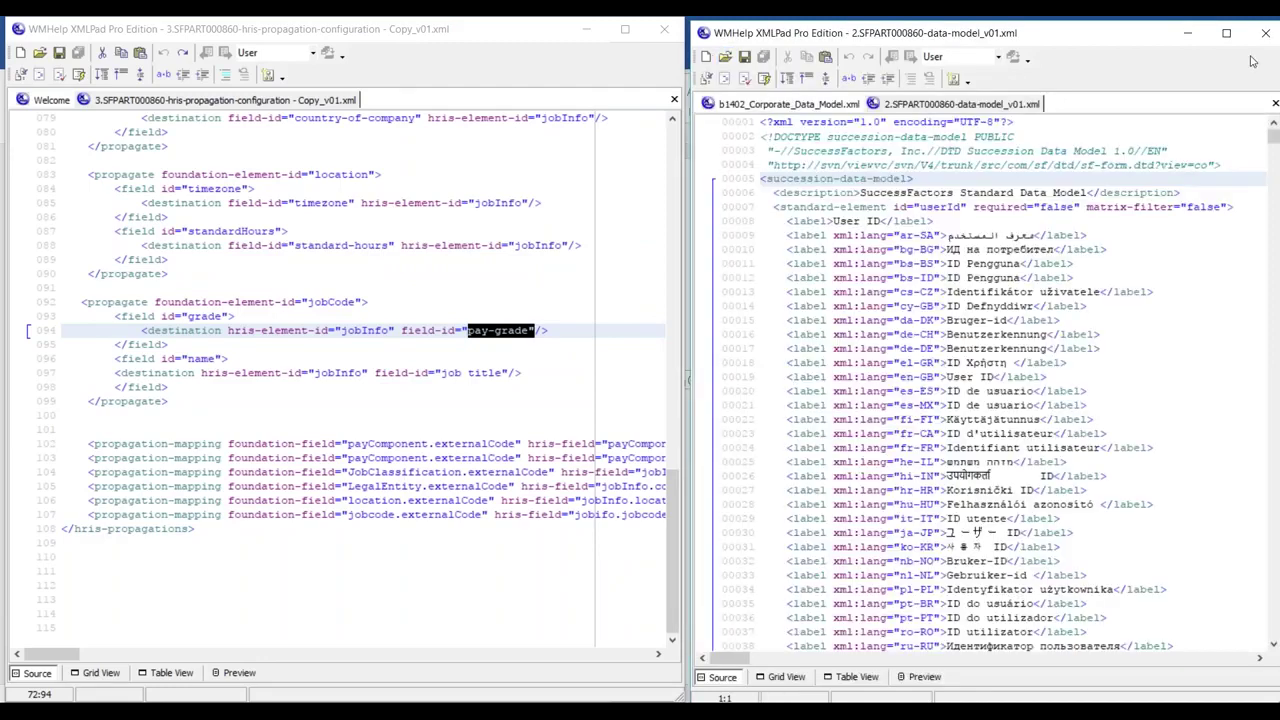
left_click(855, 677)
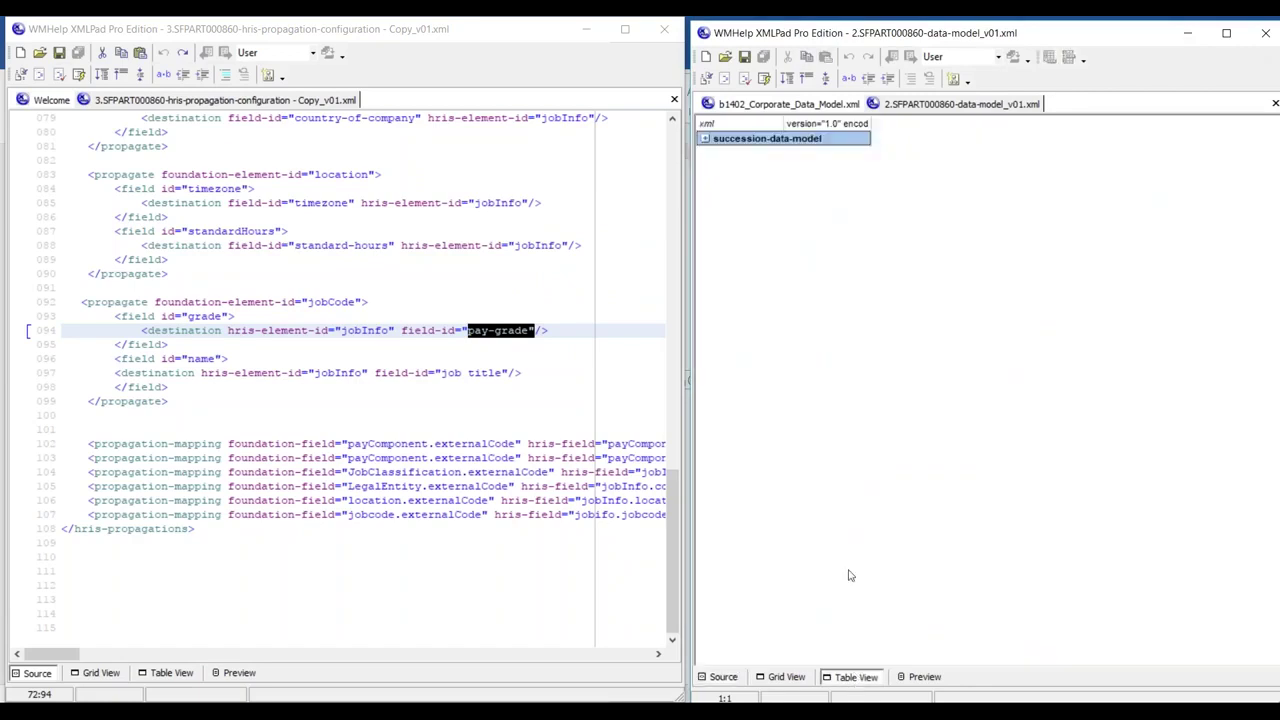
left_click(705, 139)
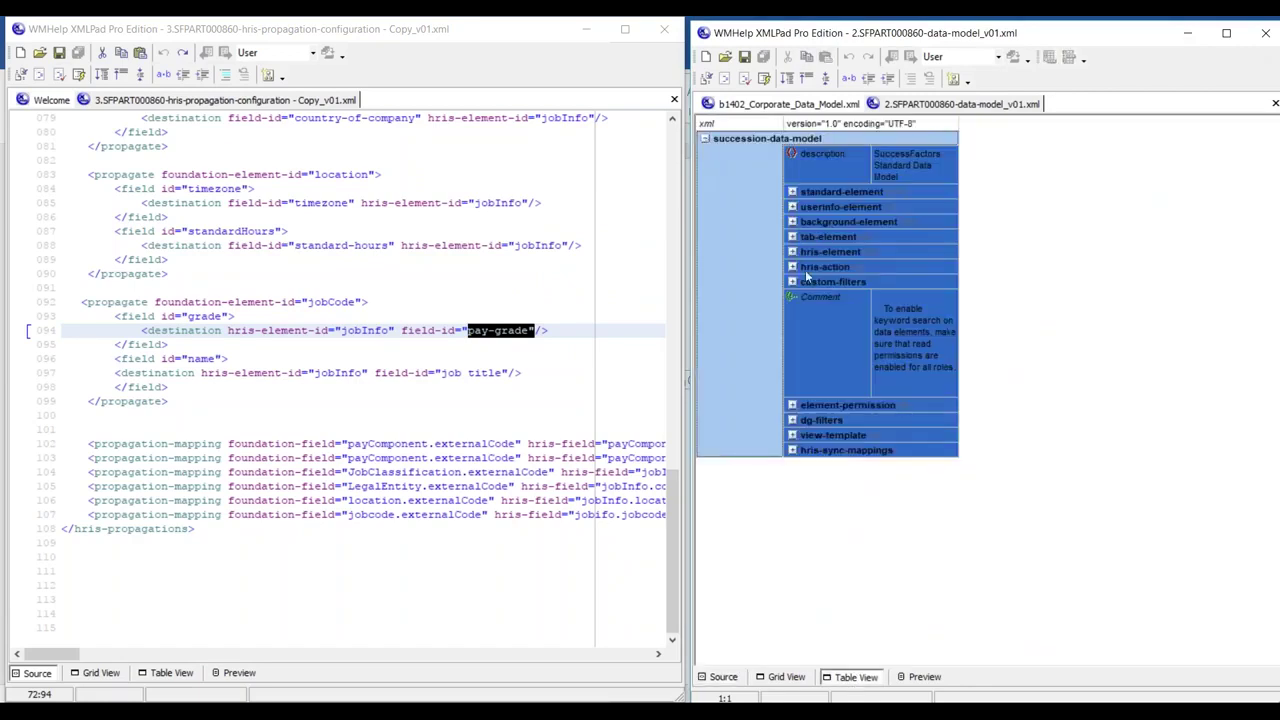
left_click(833, 253)
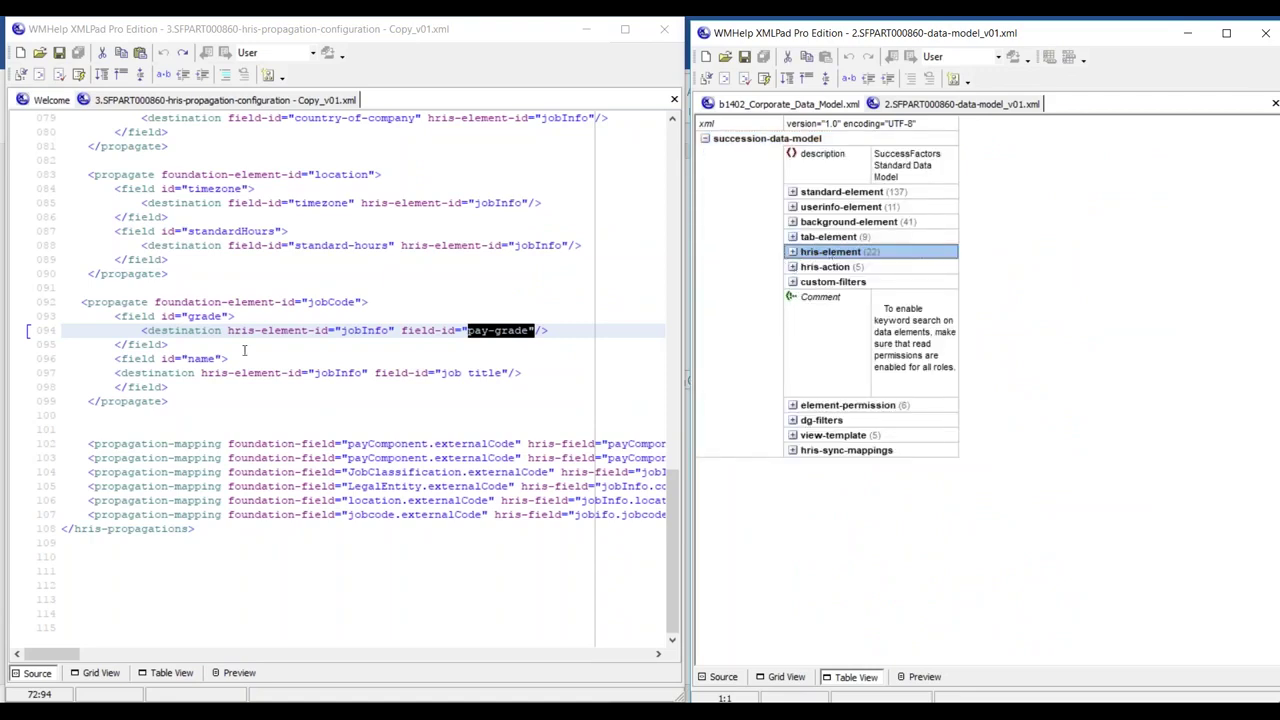
Select the jobCode, grade destination and name field lines (094, 096) in the propagation config
left_click_drag(234, 333, 308, 333)
key("Home")
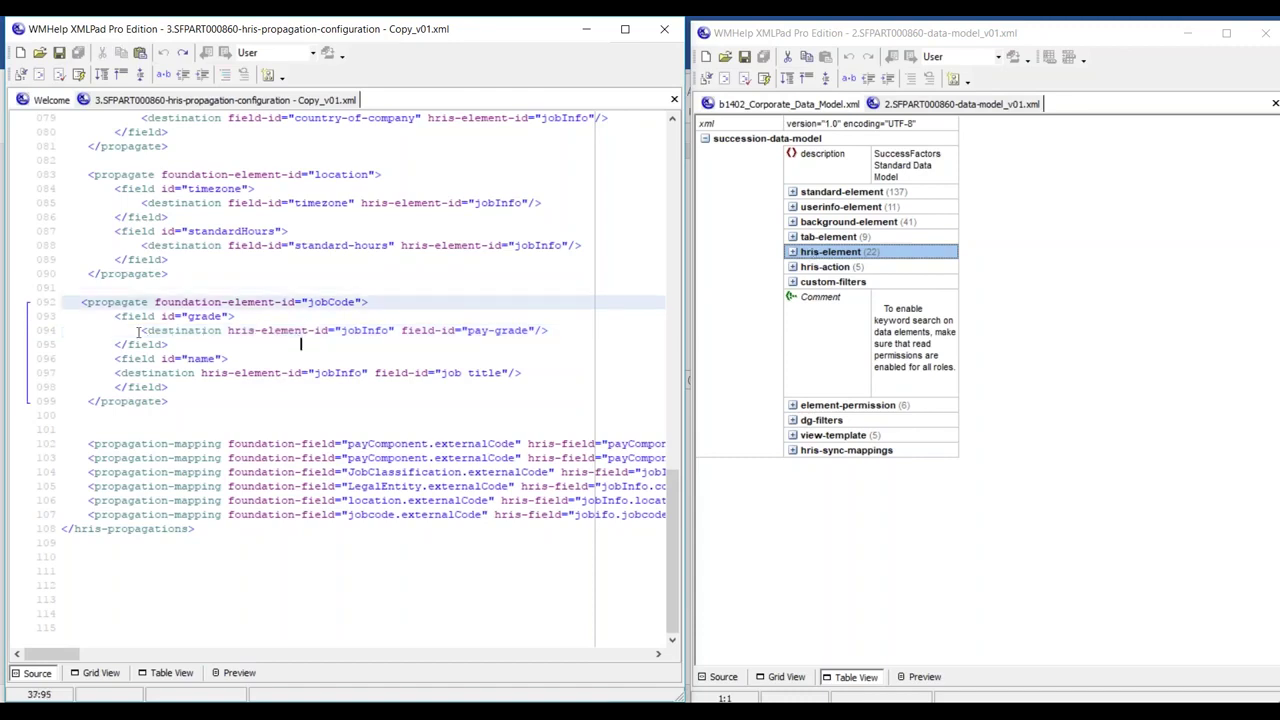
left_click_drag(143, 331, 556, 330)
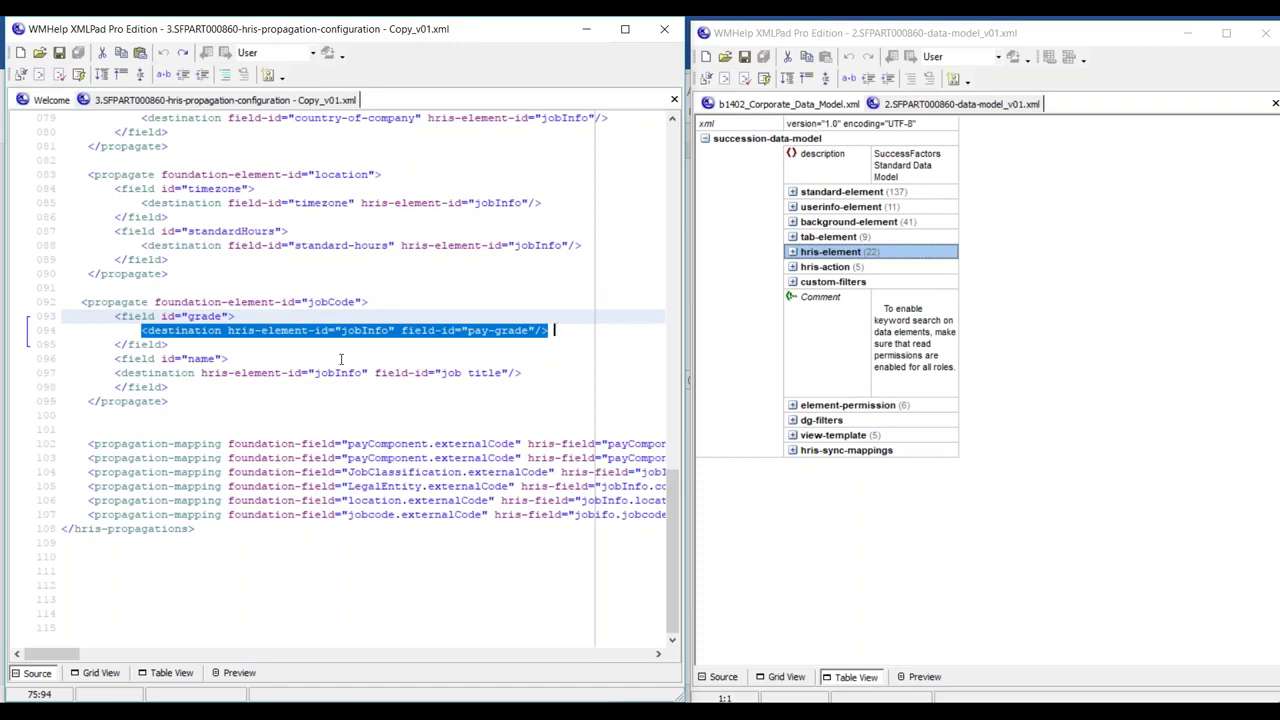
left_click_drag(148, 302, 348, 316)
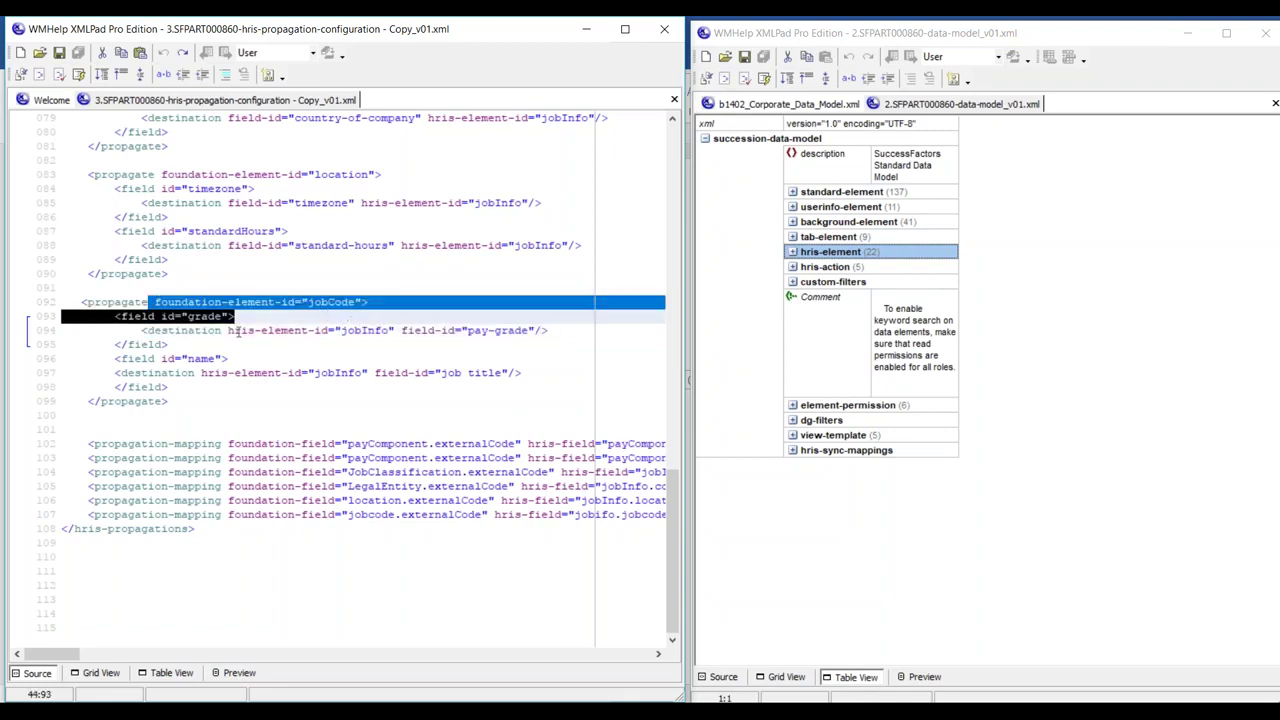
left_click_drag(224, 331, 579, 331)
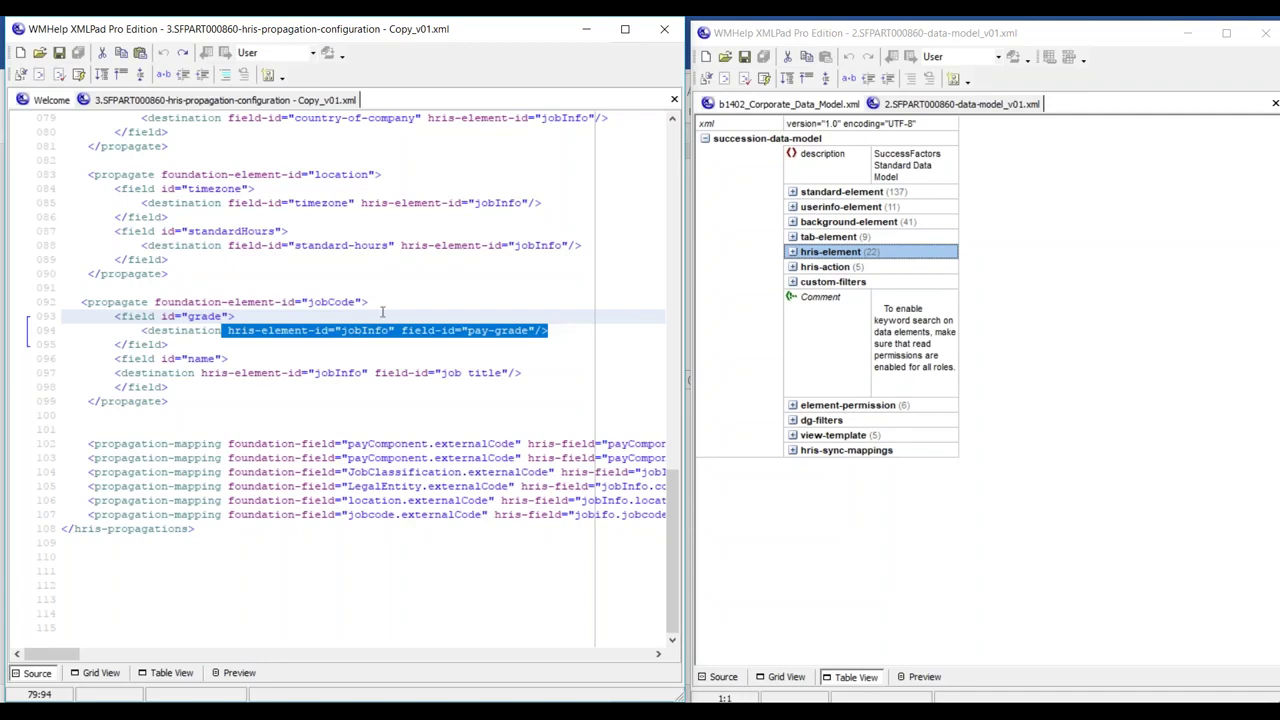
left_click_drag(114, 358, 516, 374)
left_click_drag(229, 330, 328, 330)
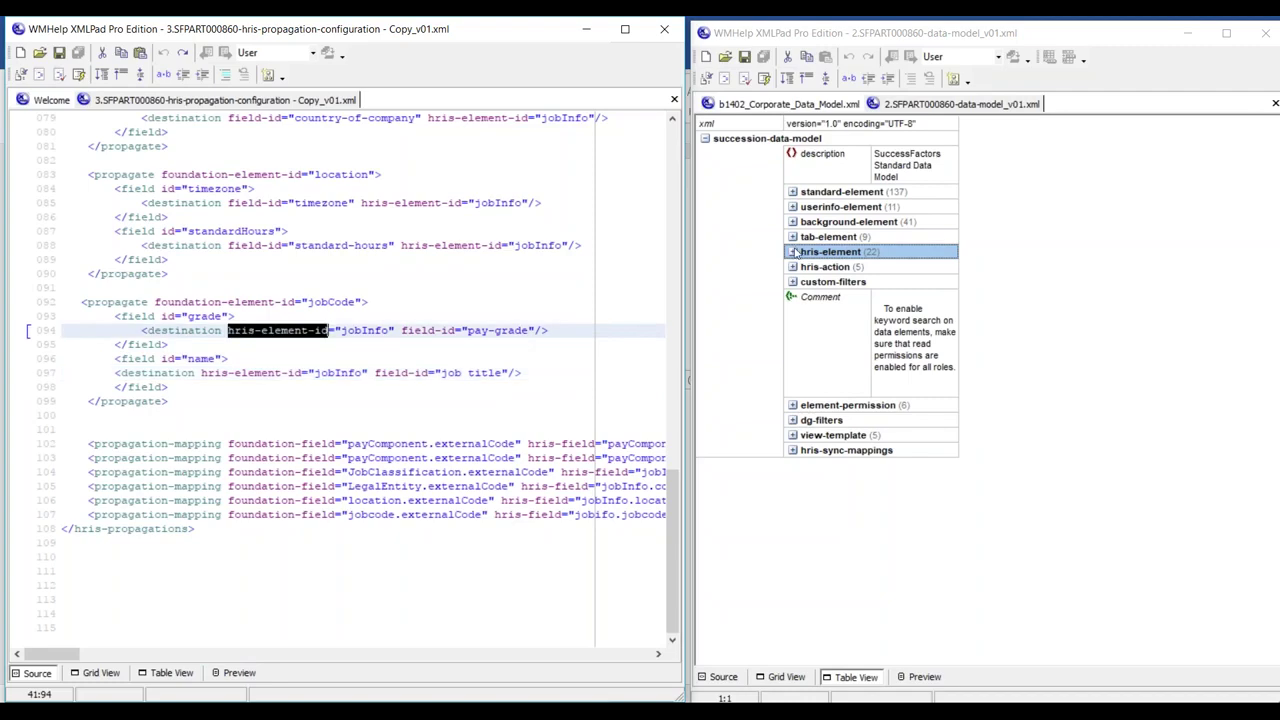
Locate the jobInfo hris-element and view its definition in the data model source at line 19260
left_click(793, 252)
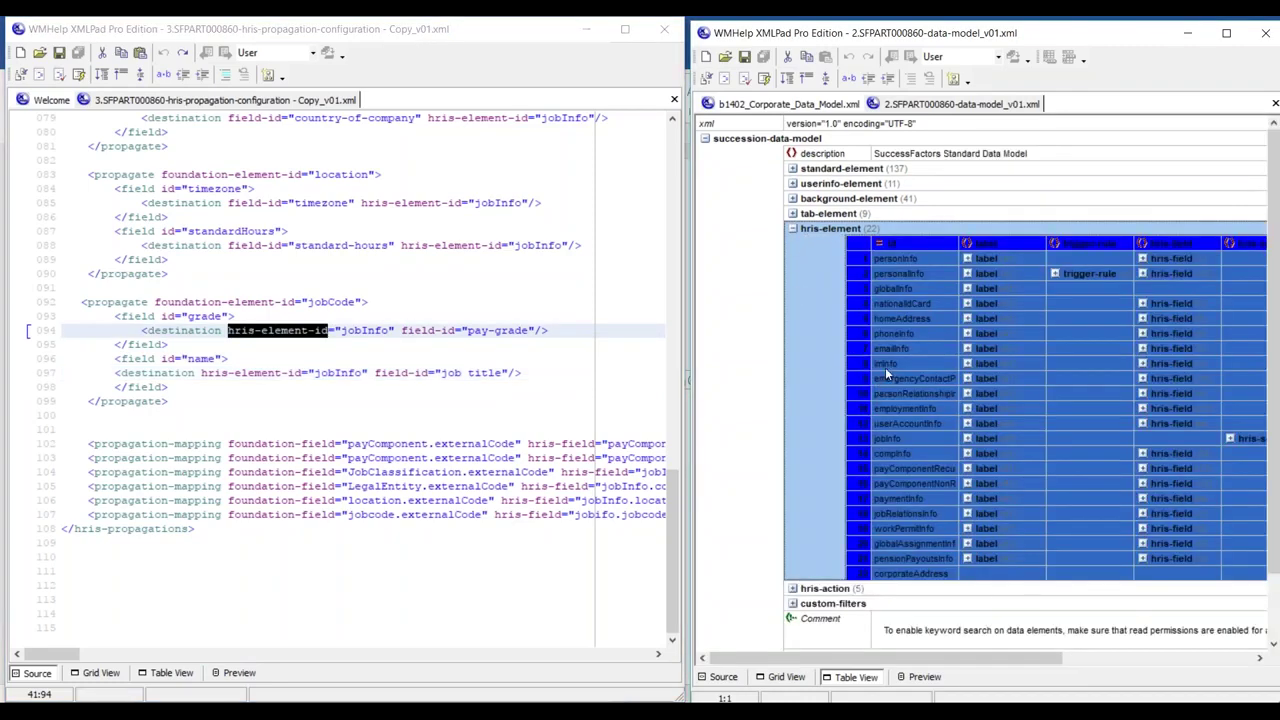
left_click(891, 439)
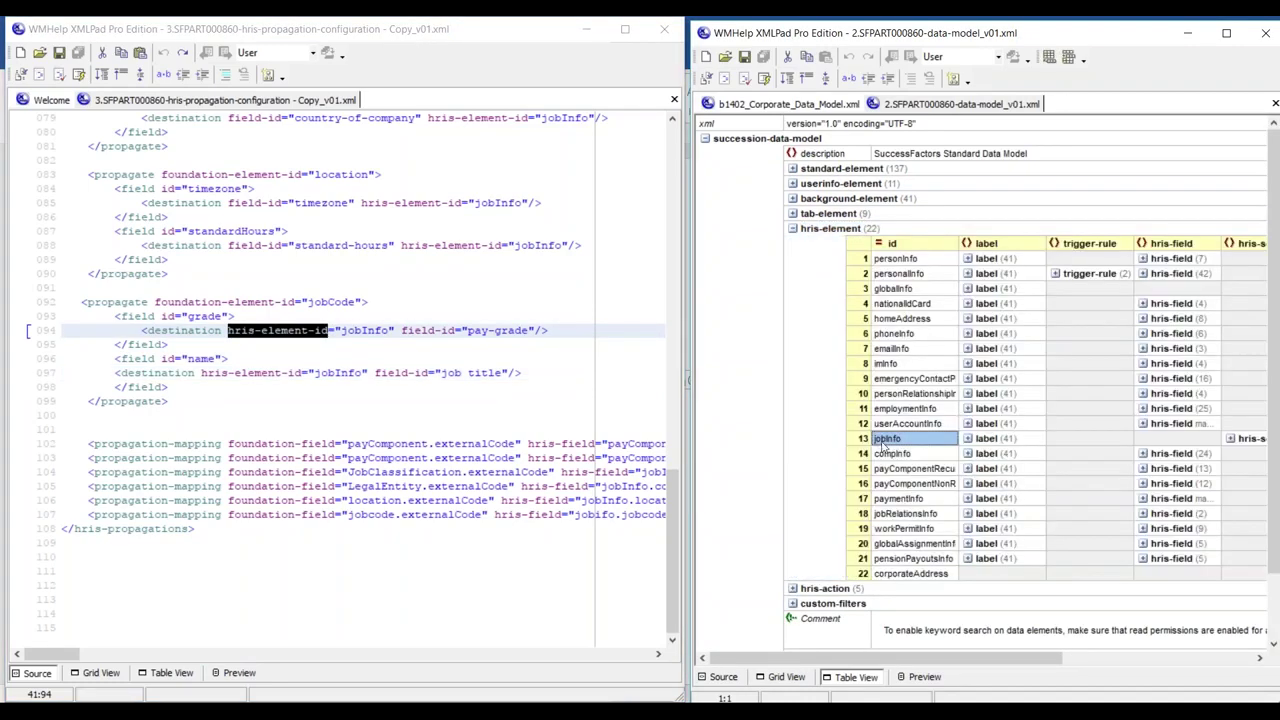
left_click_drag(341, 330, 389, 330)
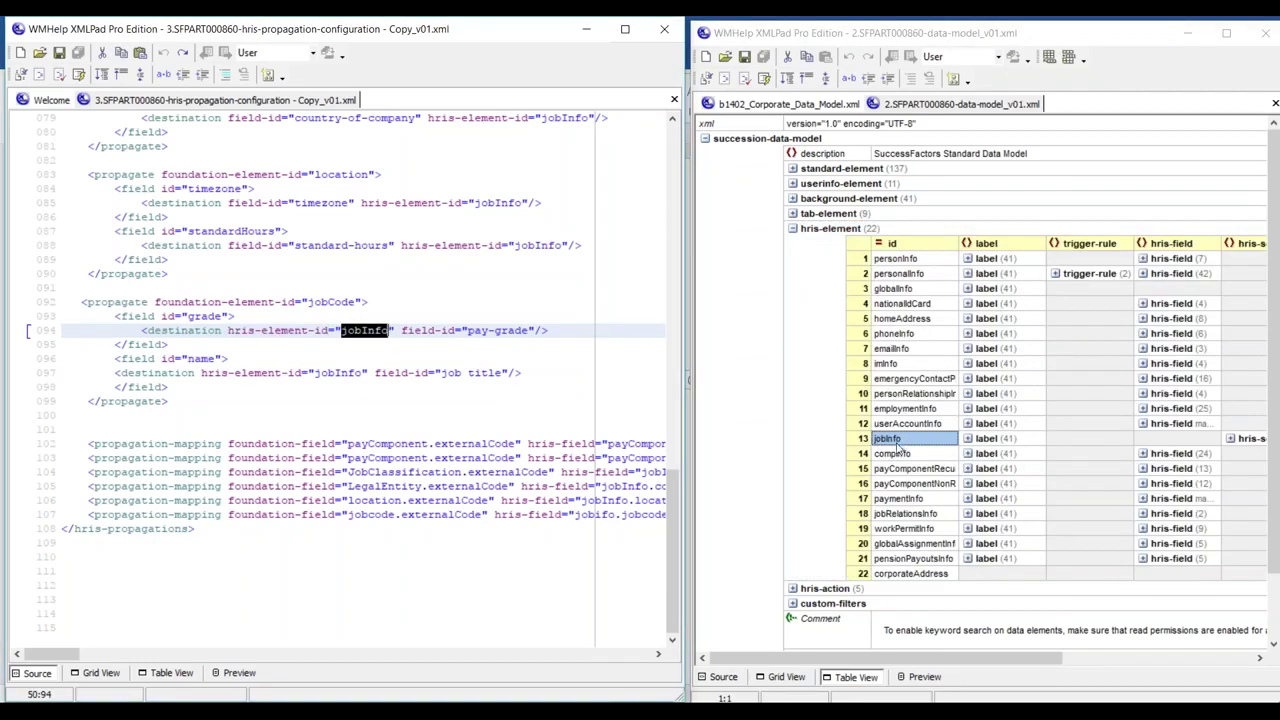
left_click(719, 677)
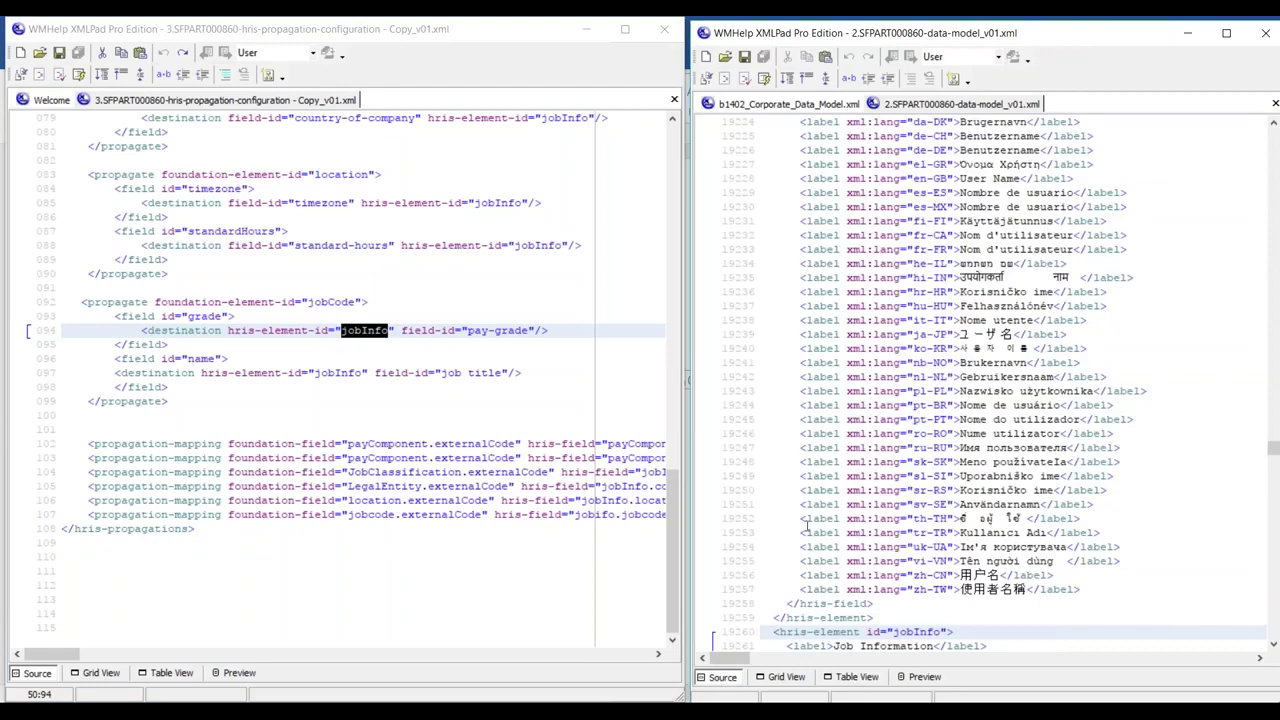
left_click(895, 462)
left_click_drag(886, 462, 942, 462)
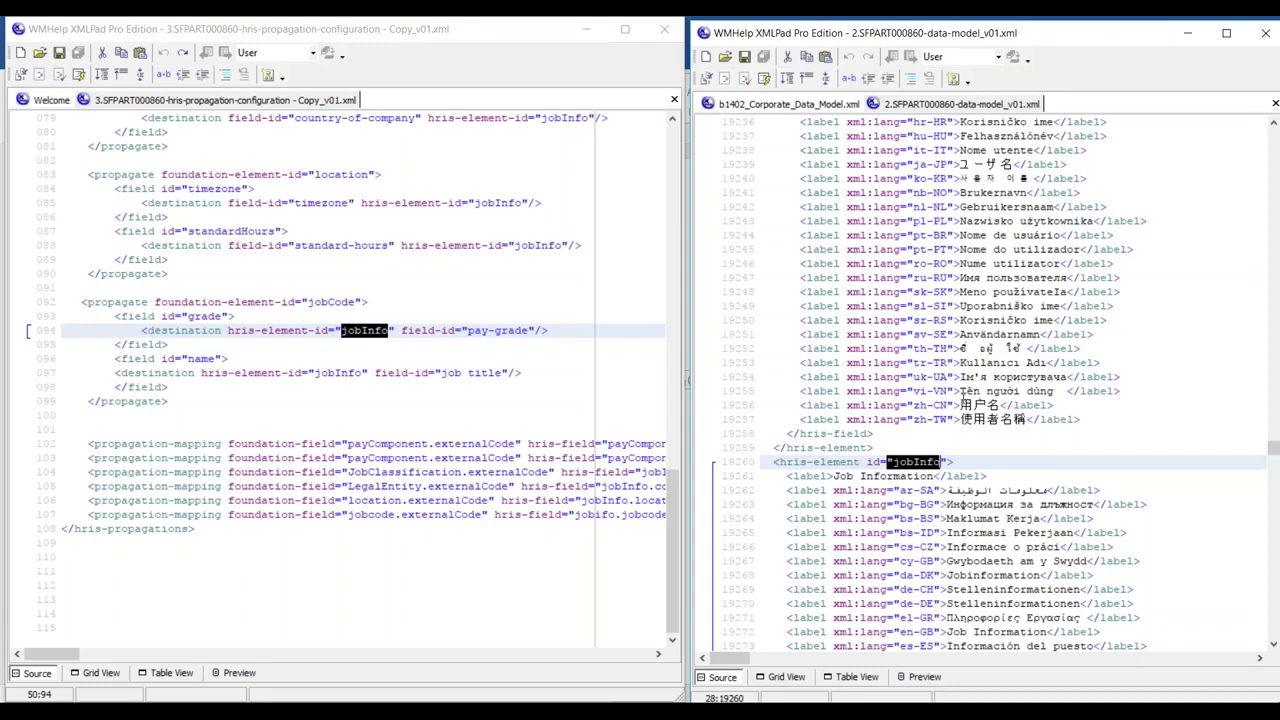
In Table View, drill into jobInfo's jobFieldsList section and select the pay-grade field
left_click(855, 677)
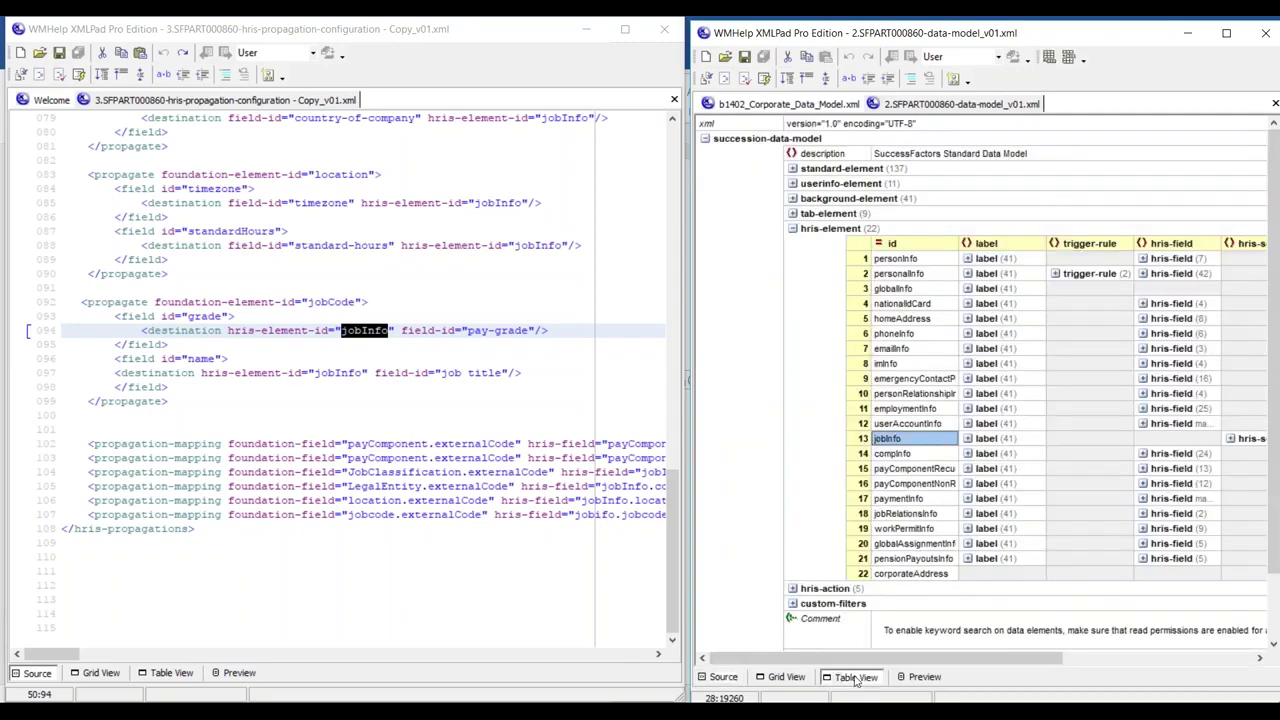
left_click_drag(925, 658, 992, 660)
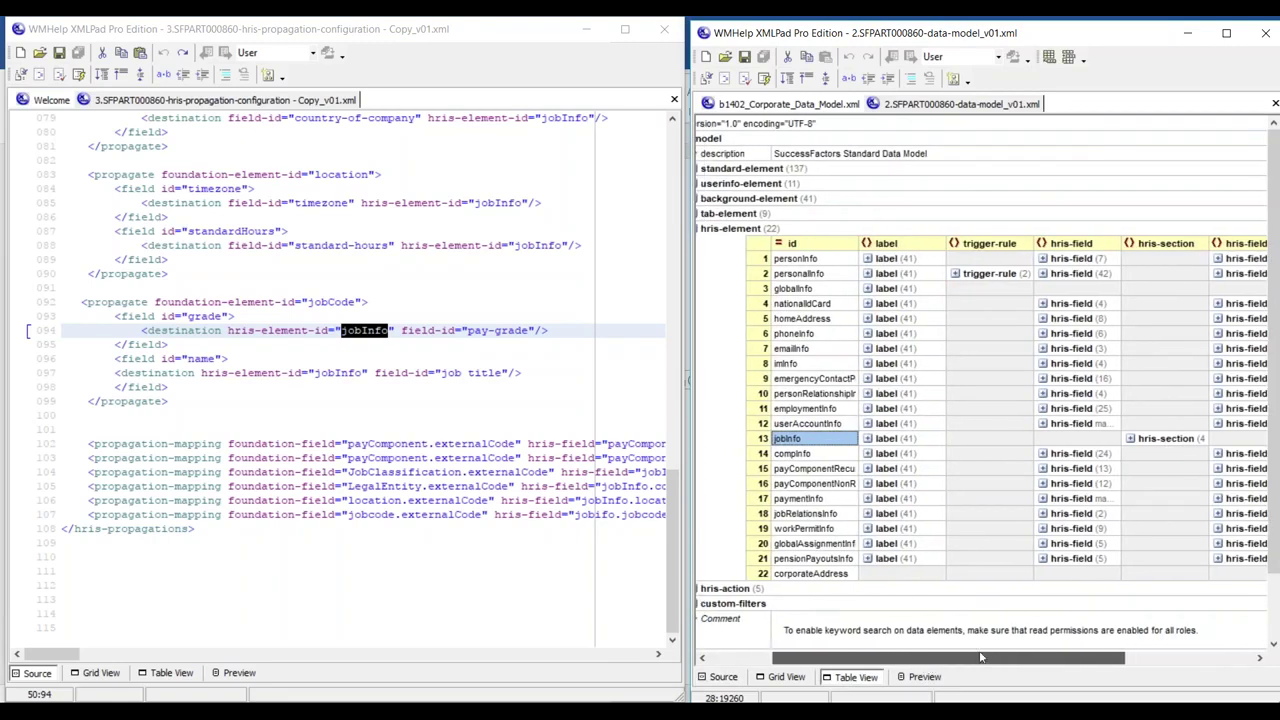
left_click(776, 442)
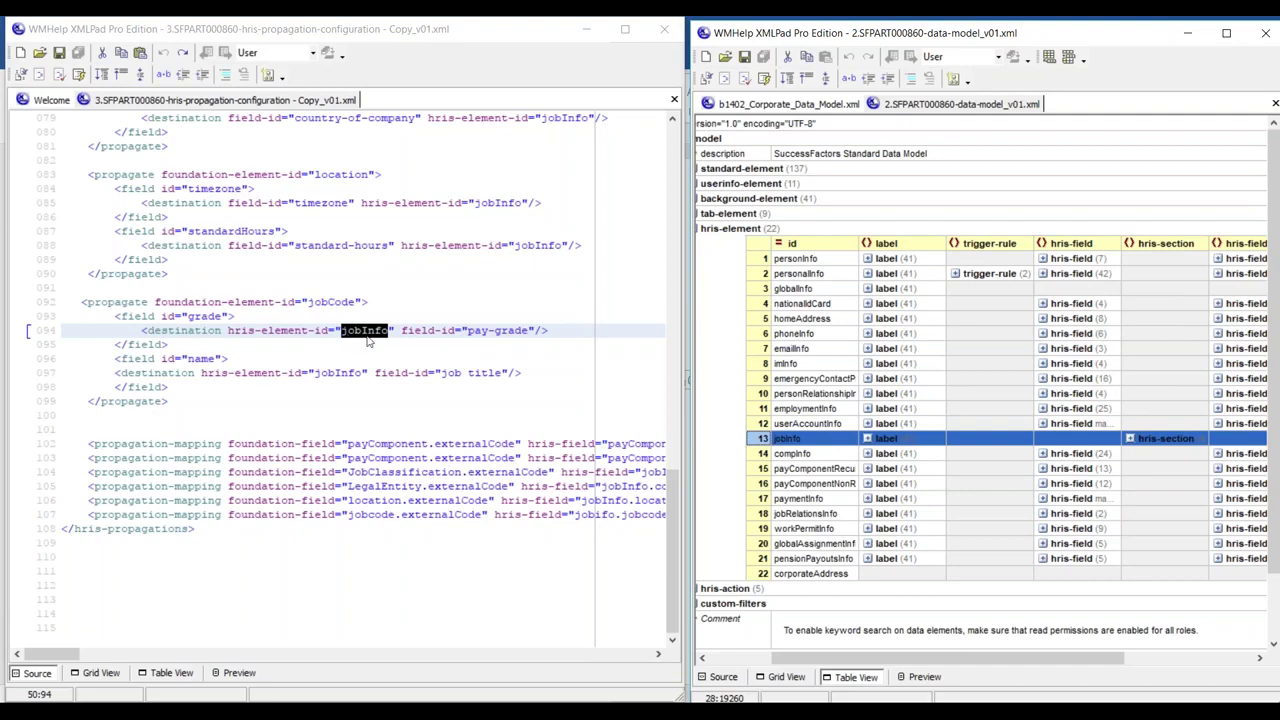
left_click_drag(461, 330, 522, 335)
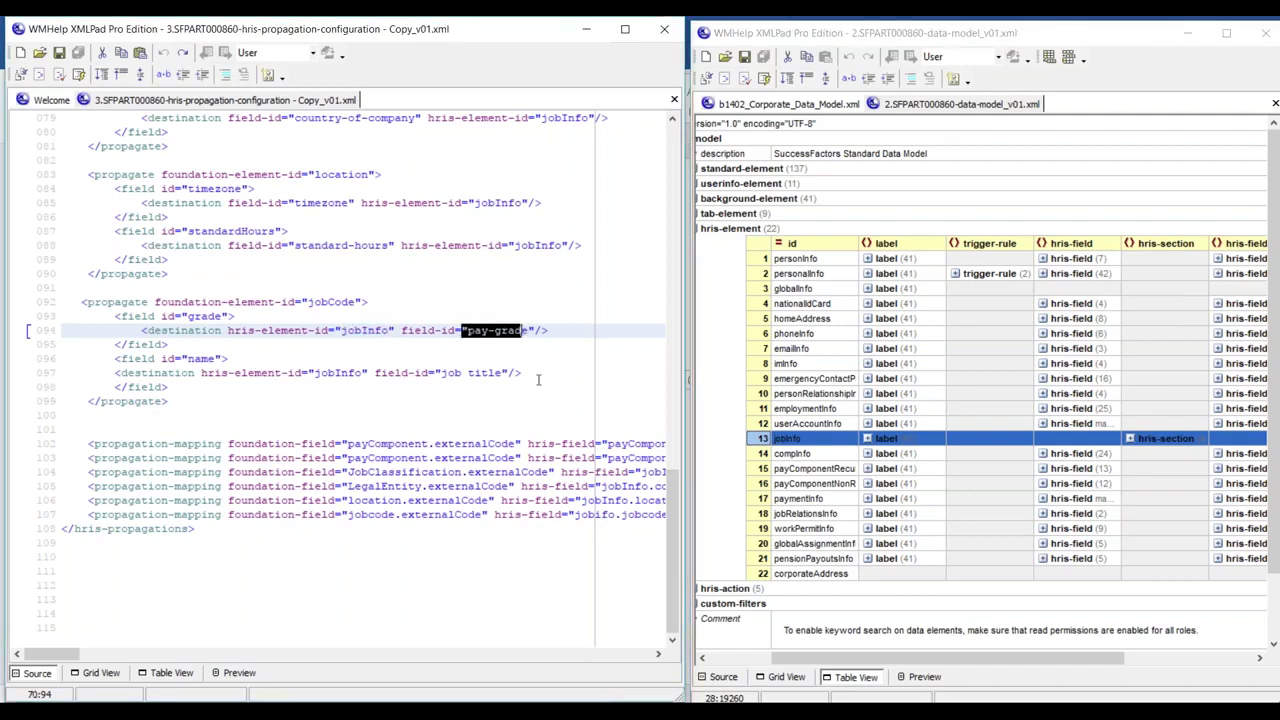
left_click(1129, 438)
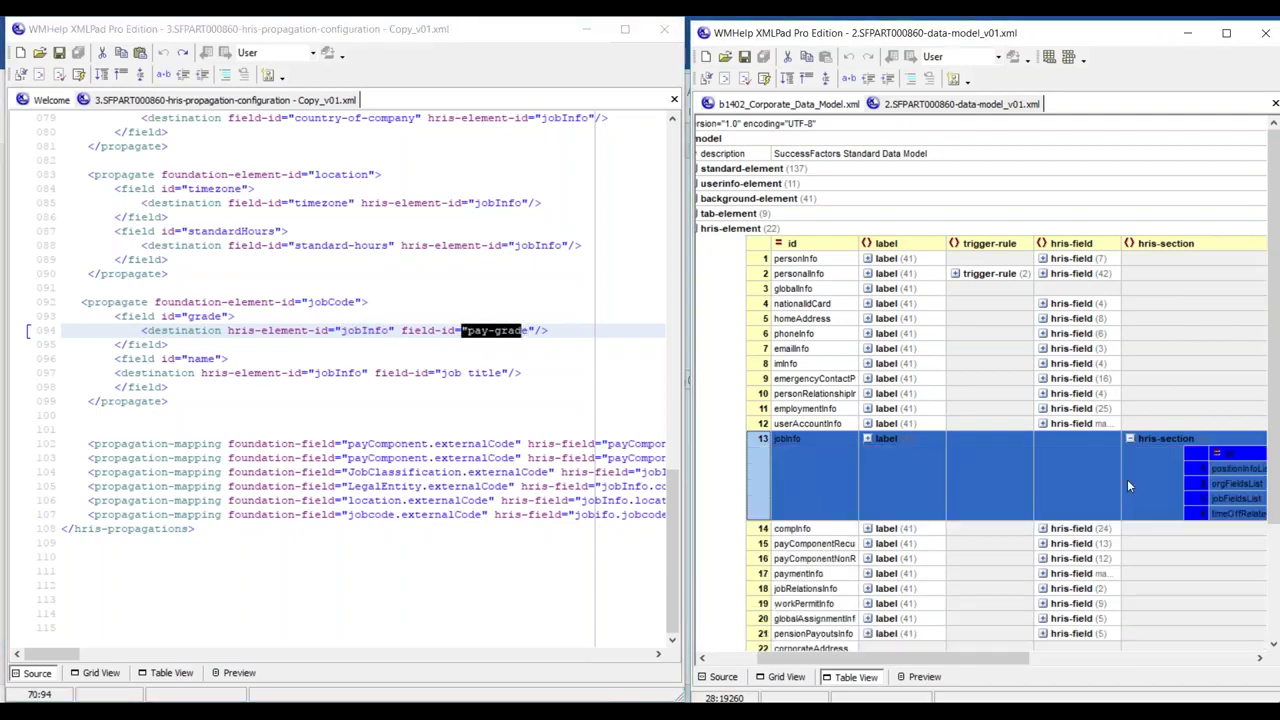
left_click_drag(934, 662, 1090, 662)
left_click(890, 498)
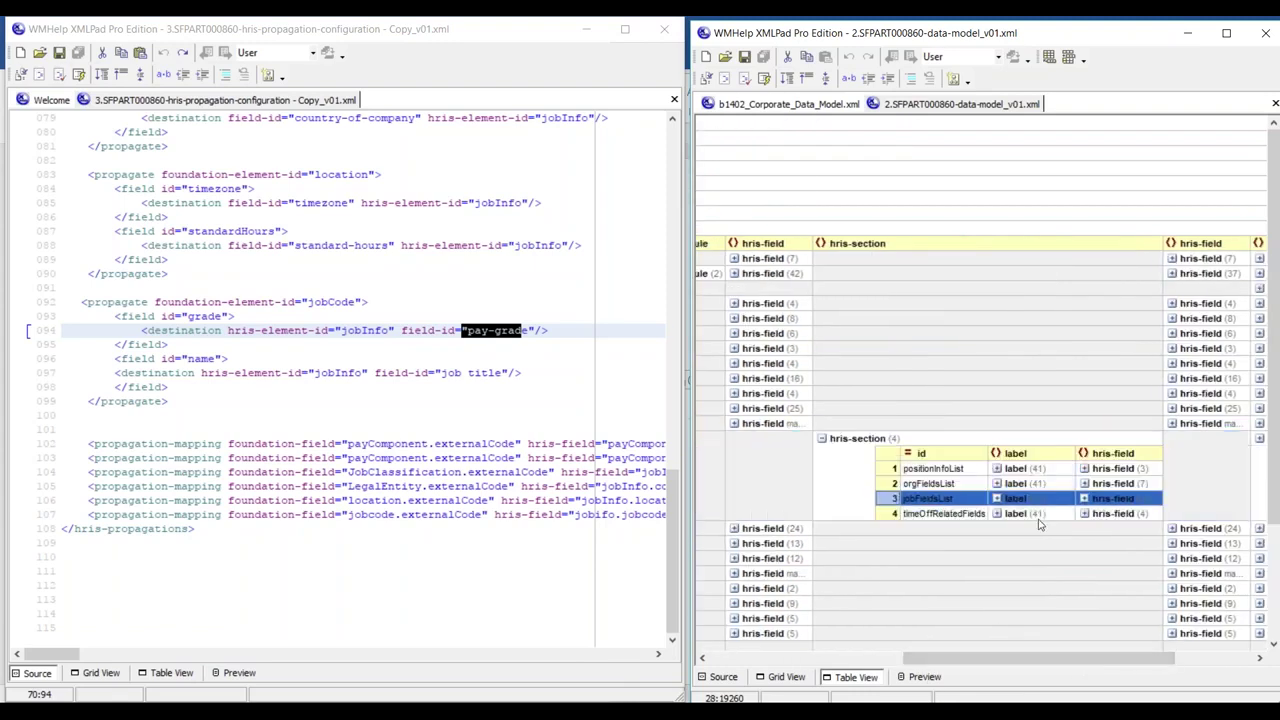
left_click(1084, 498)
left_click_drag(969, 662, 1117, 662)
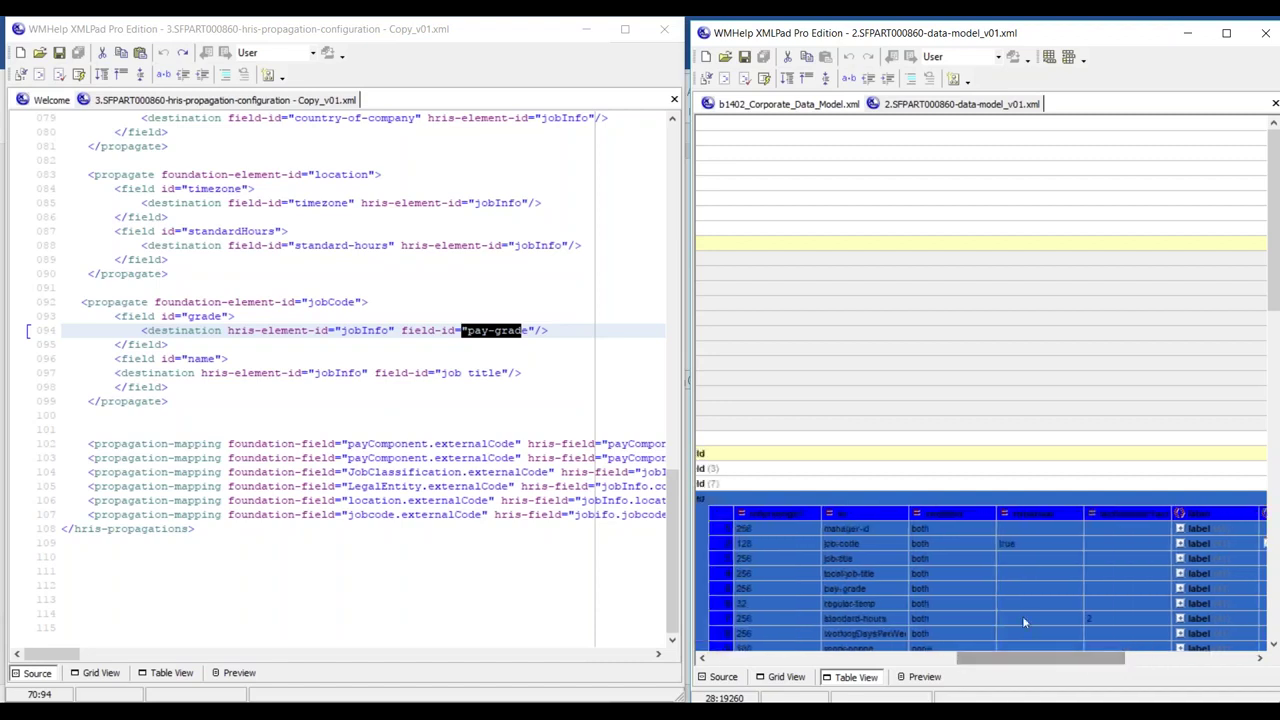
scroll(1010, 600, "down", 5)
scroll(1001, 590, "down", 2)
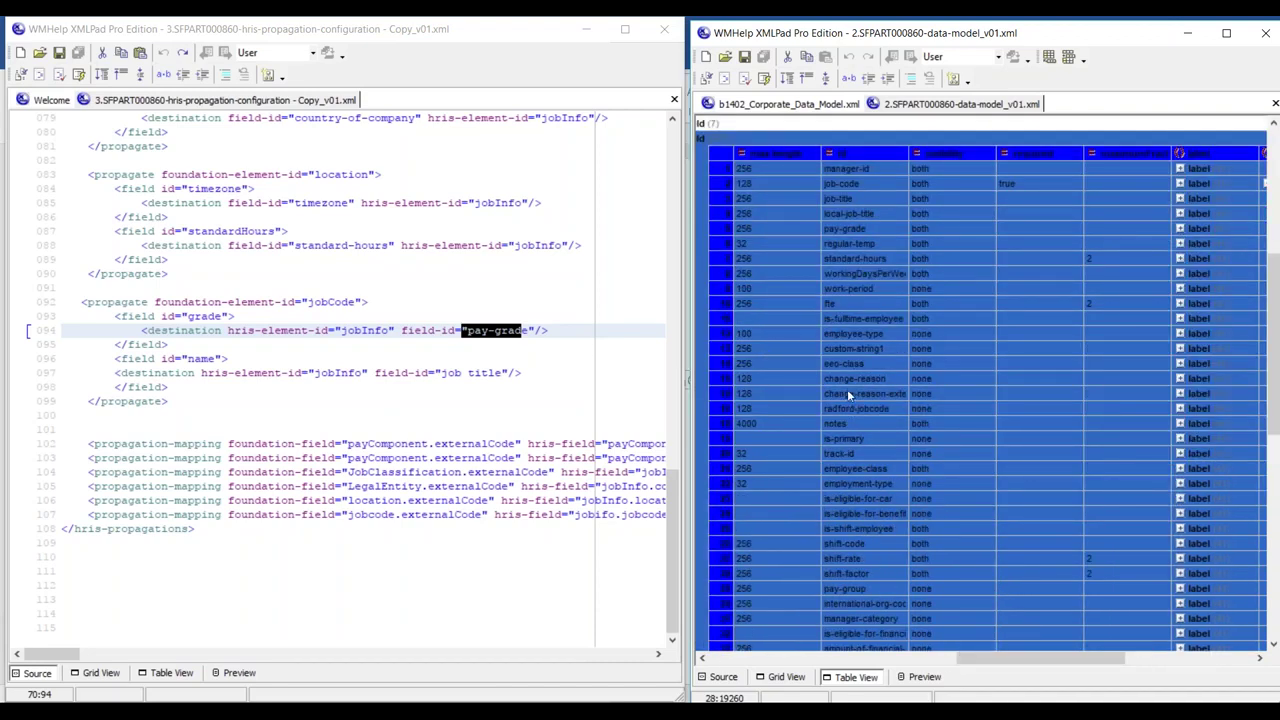
left_click(843, 228)
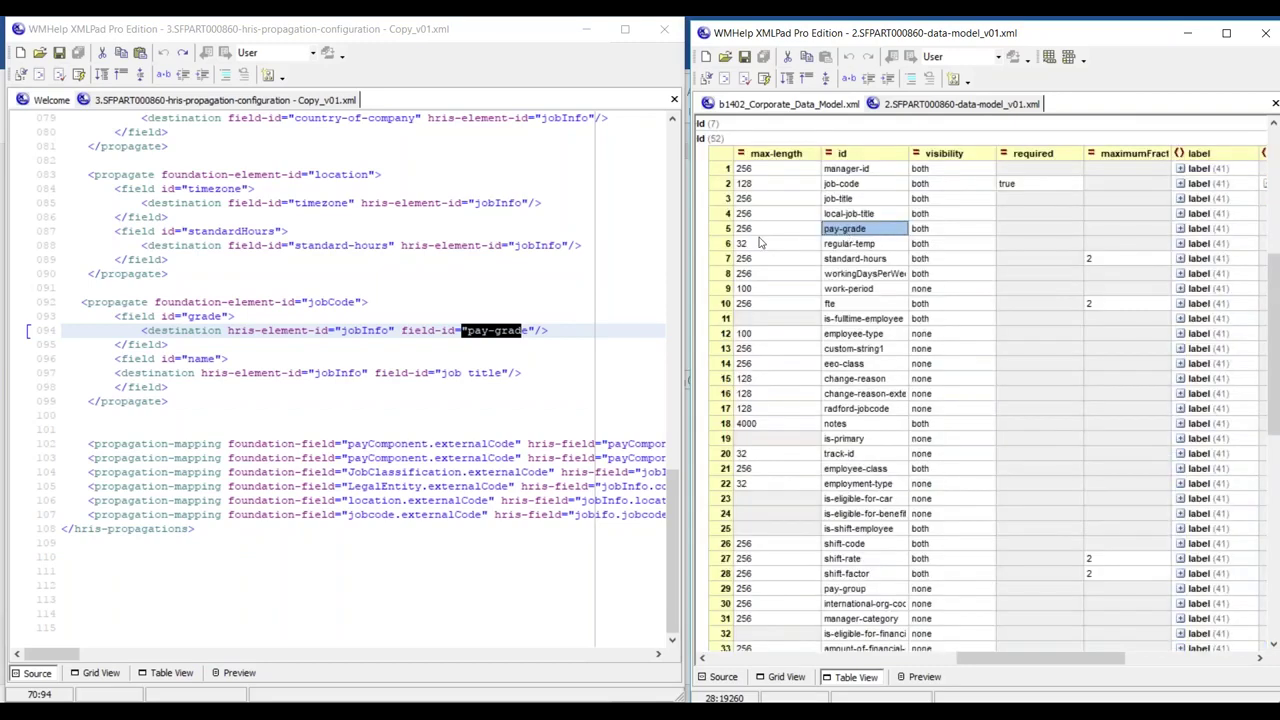
left_click(722, 236)
Show the pay-grade field's source and compare its Pay Grade label with the config's jobCode grade field
left_click(723, 677)
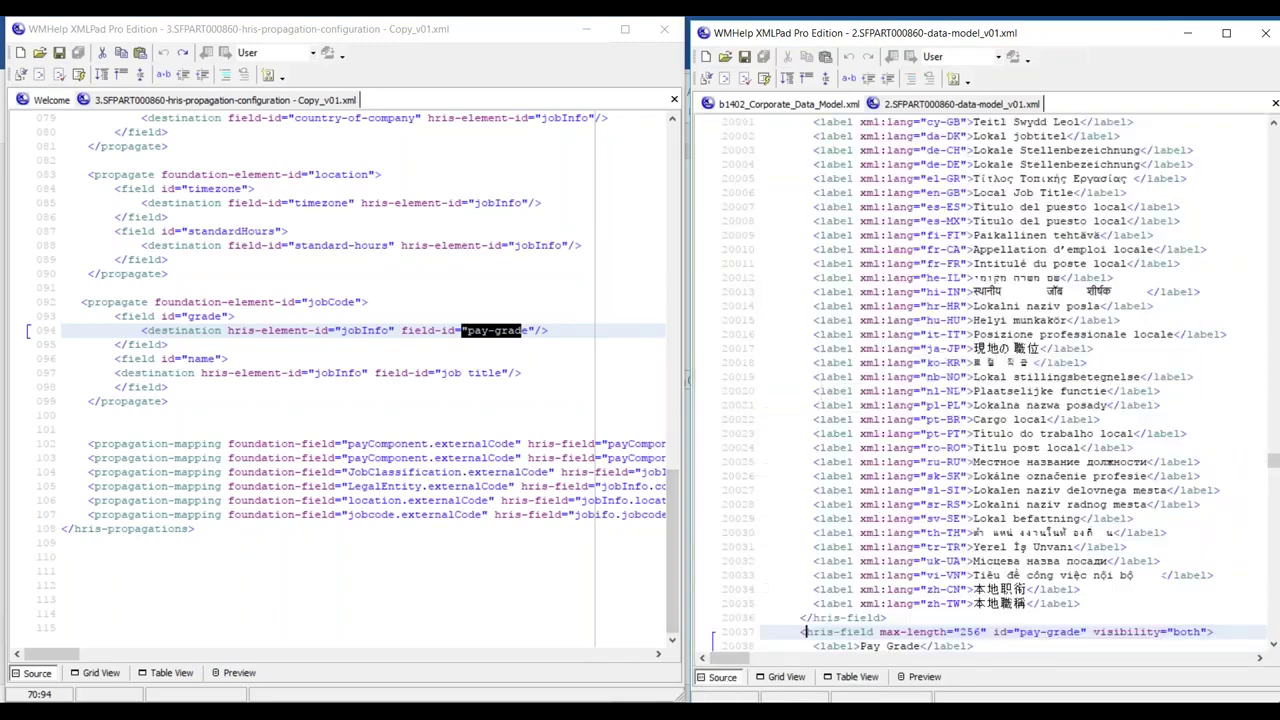
scroll(953, 521, "down", 5)
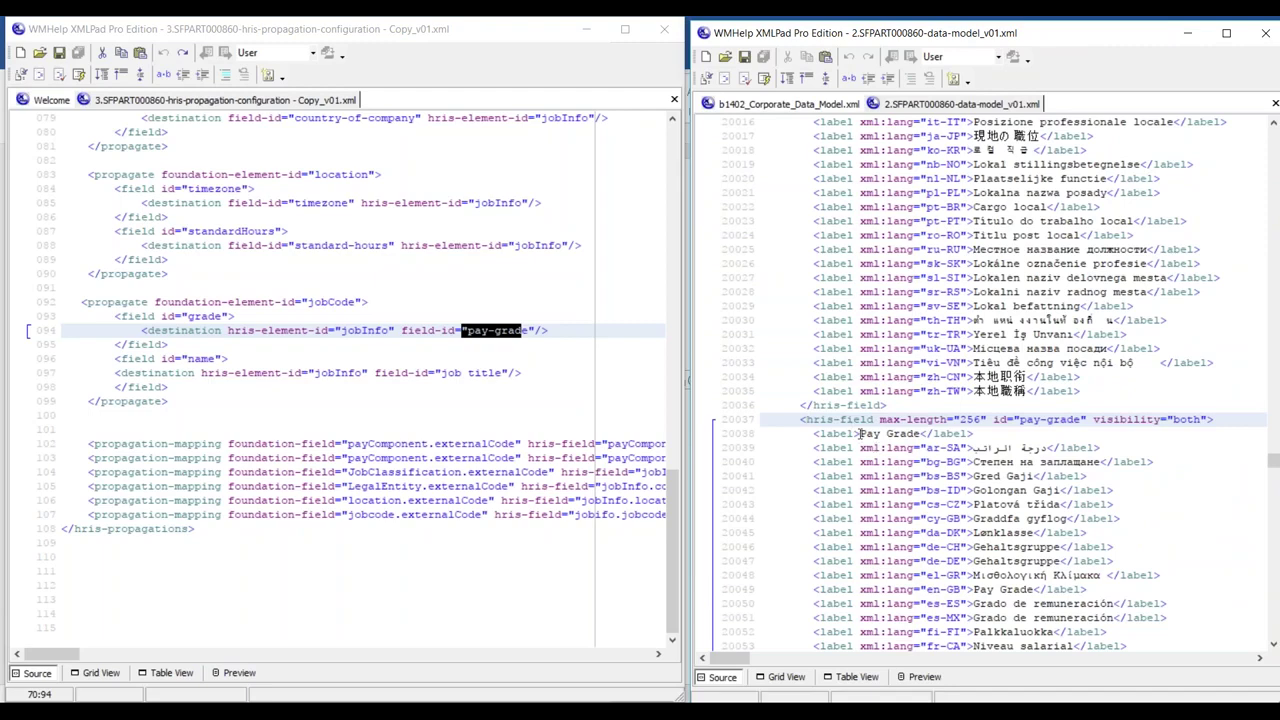
left_click_drag(860, 434, 922, 434)
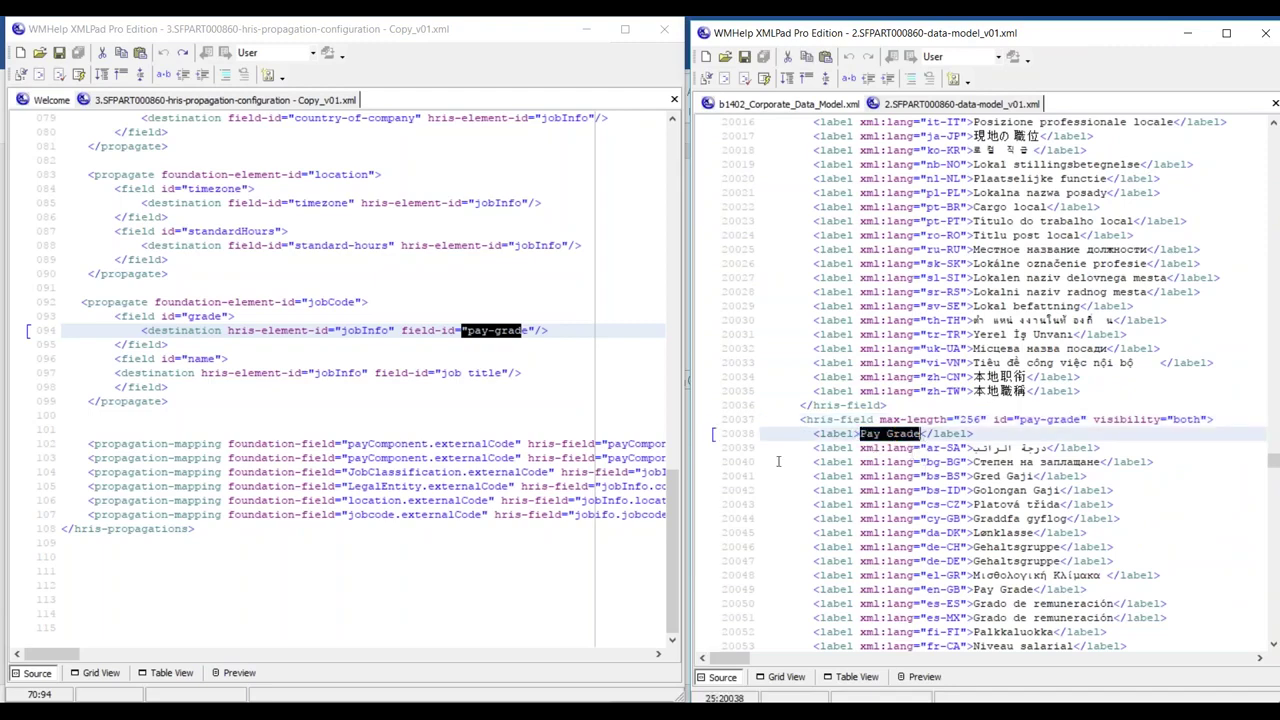
left_click_drag(302, 302, 370, 303)
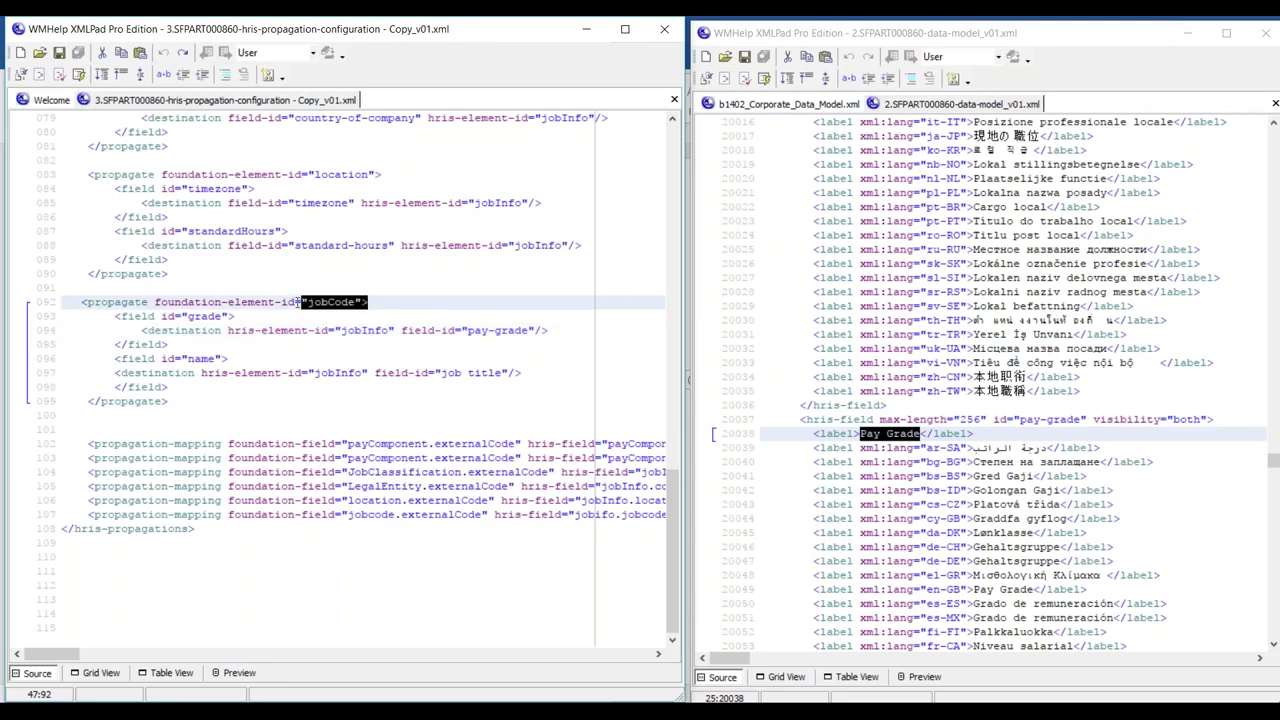
double_click(190, 316)
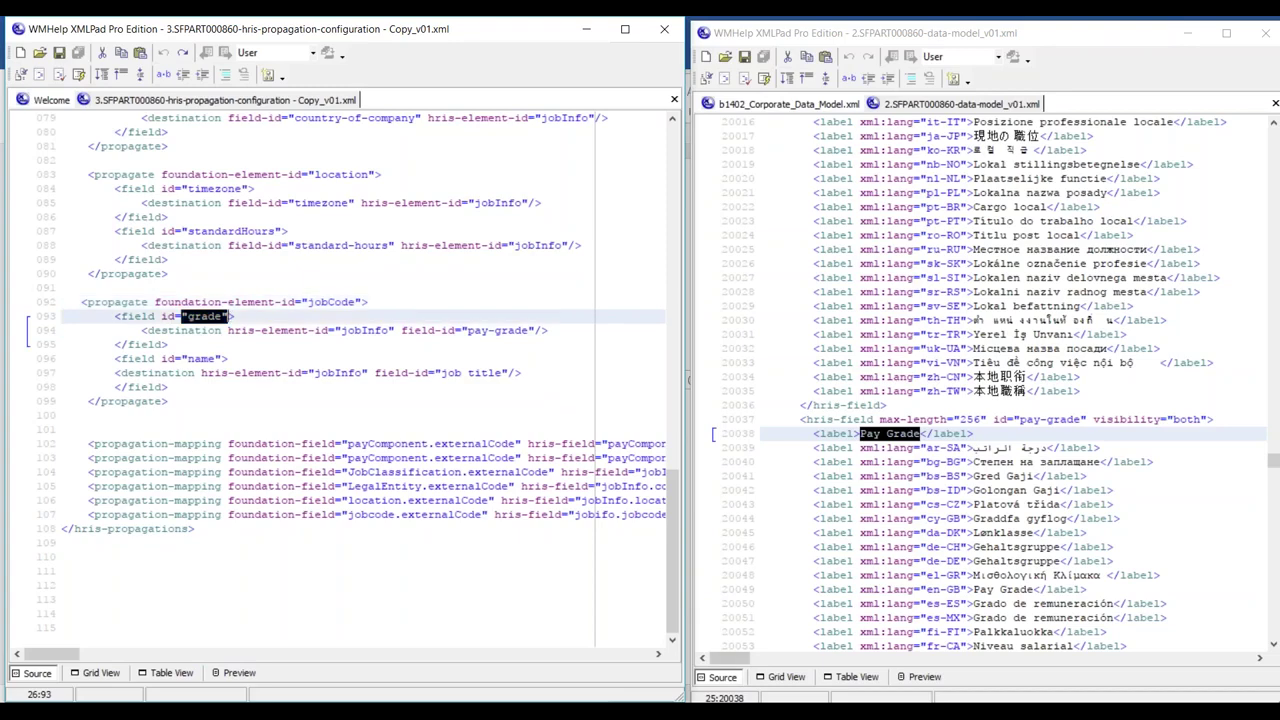
Check the grade field's jobInfo pay-grade destination against the SuccessFactors Engineering job classification
key("alt+Tab")
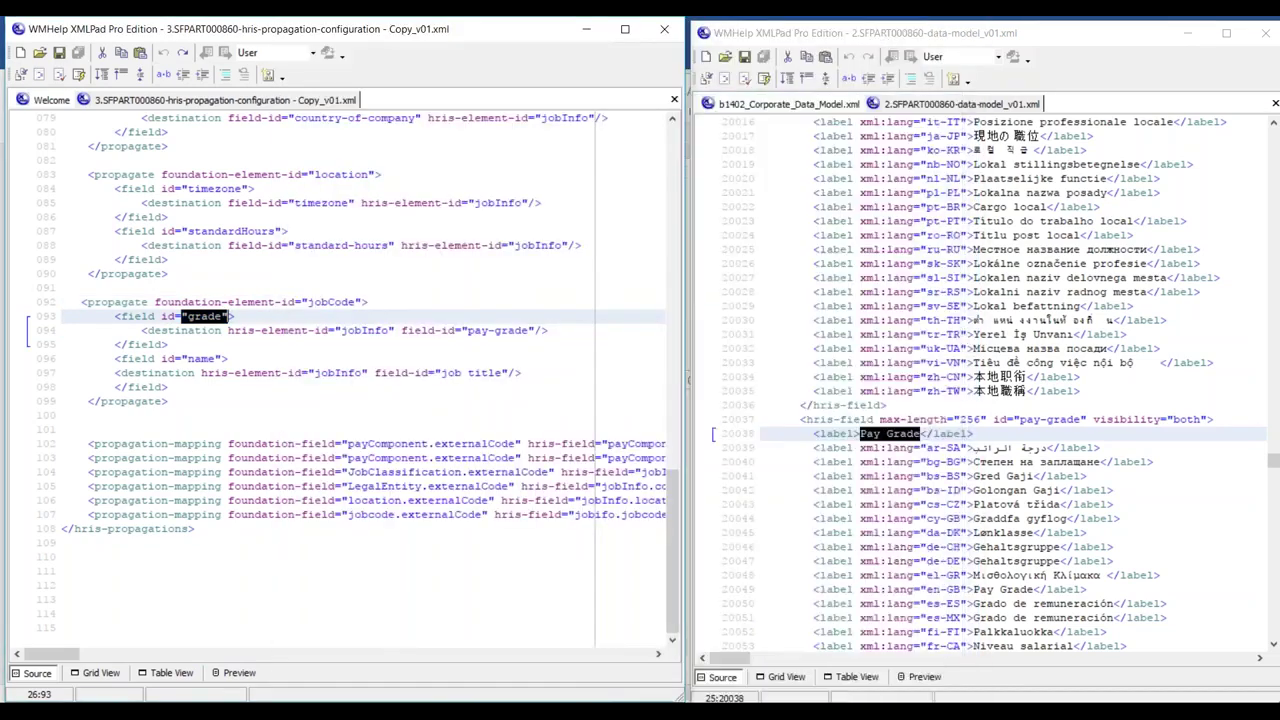
left_click(889, 29)
left_click_drag(341, 330, 390, 330)
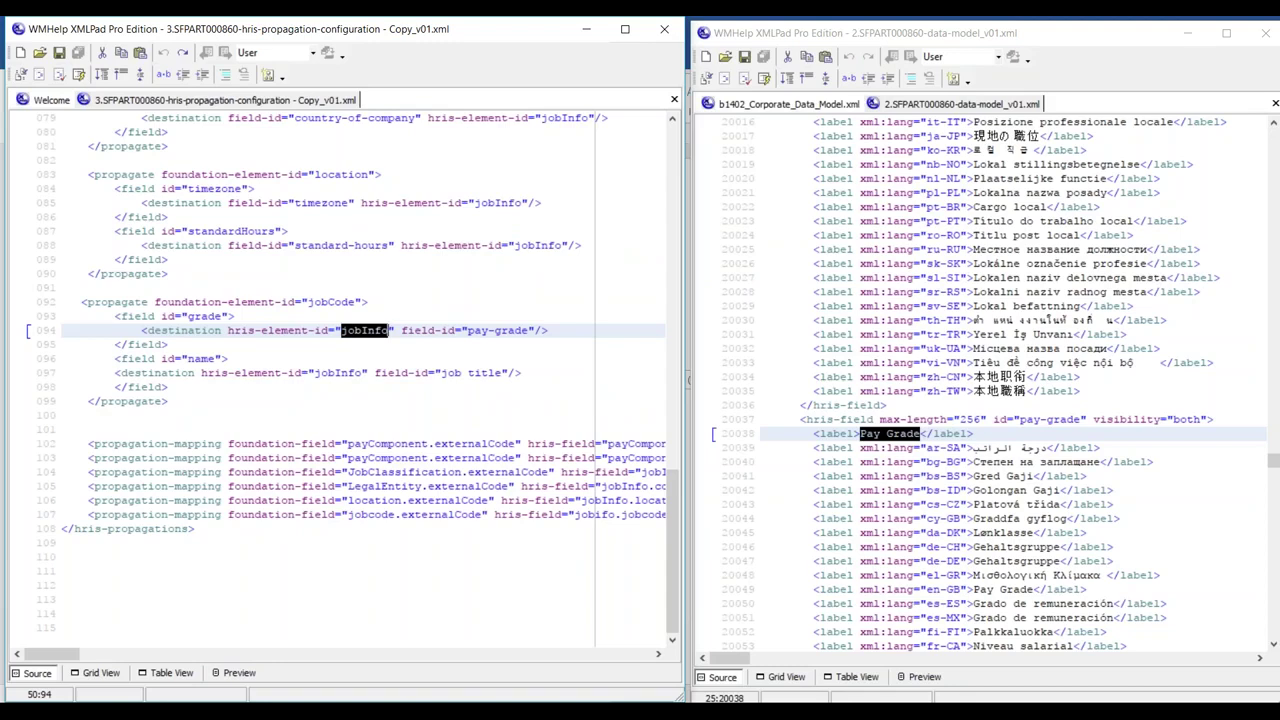
left_click_drag(307, 302, 358, 302)
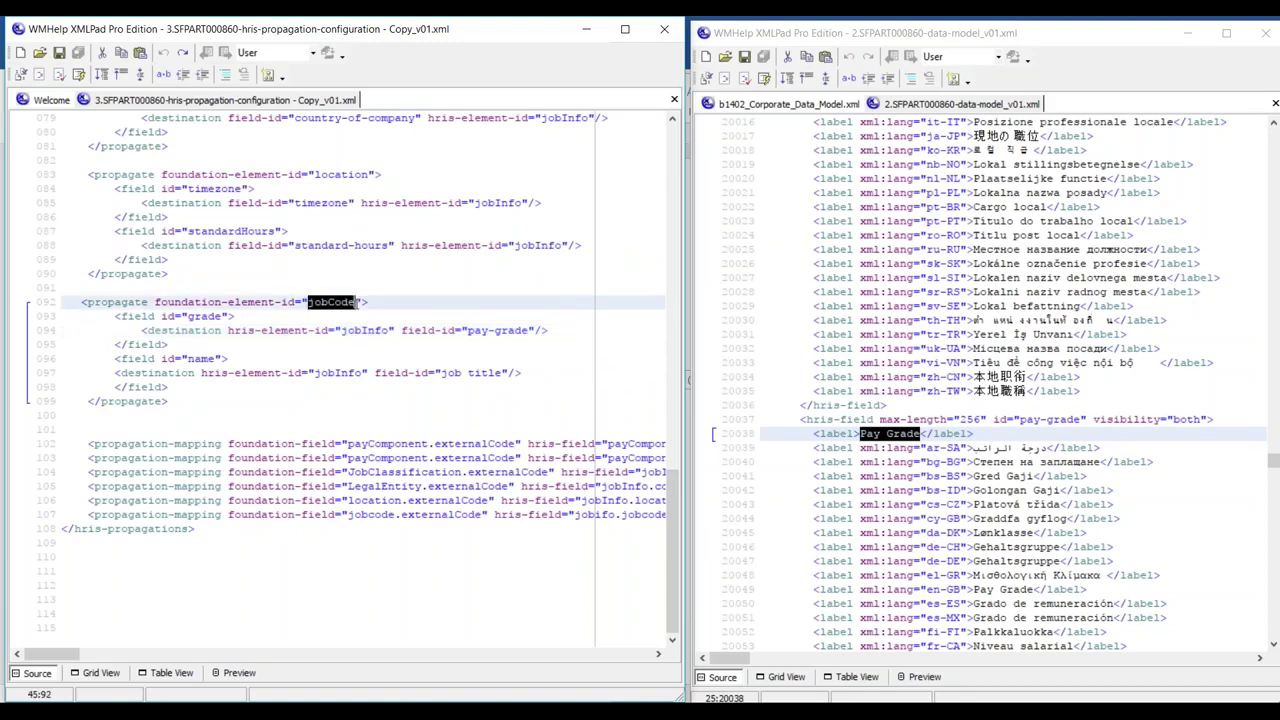
left_click_drag(461, 330, 548, 330)
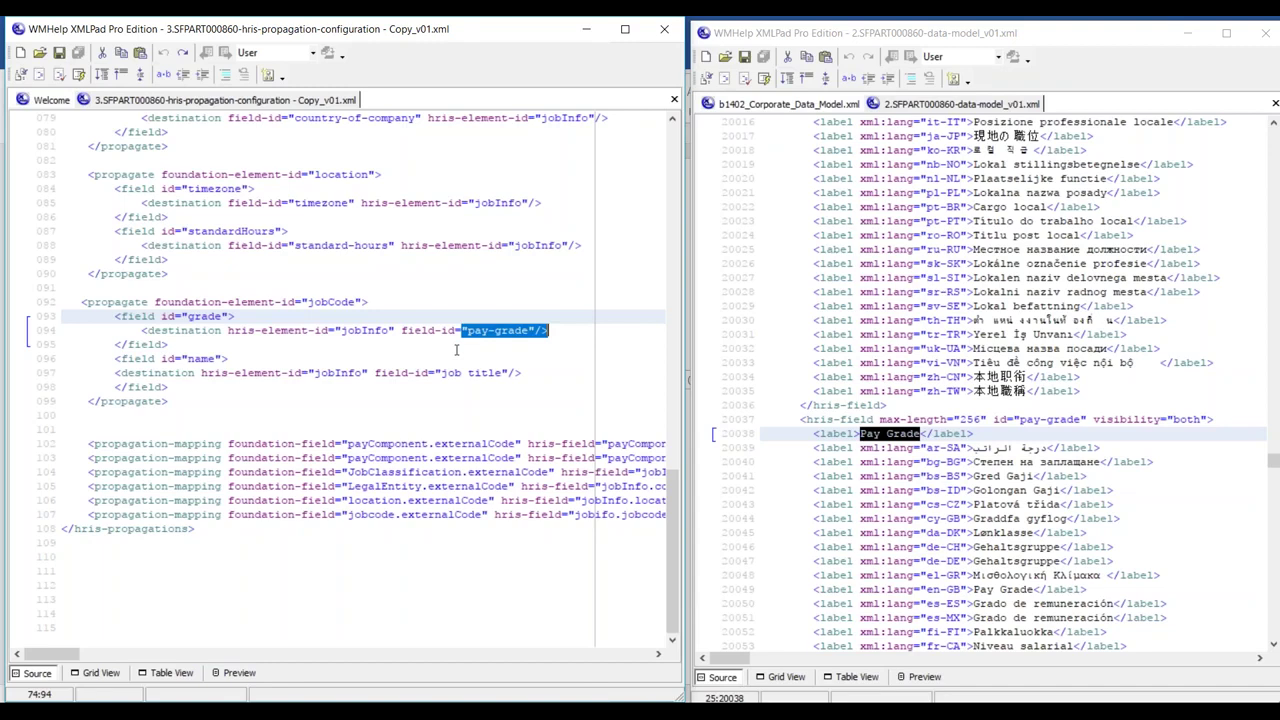
key("shift+Left")
key("shift+Left")
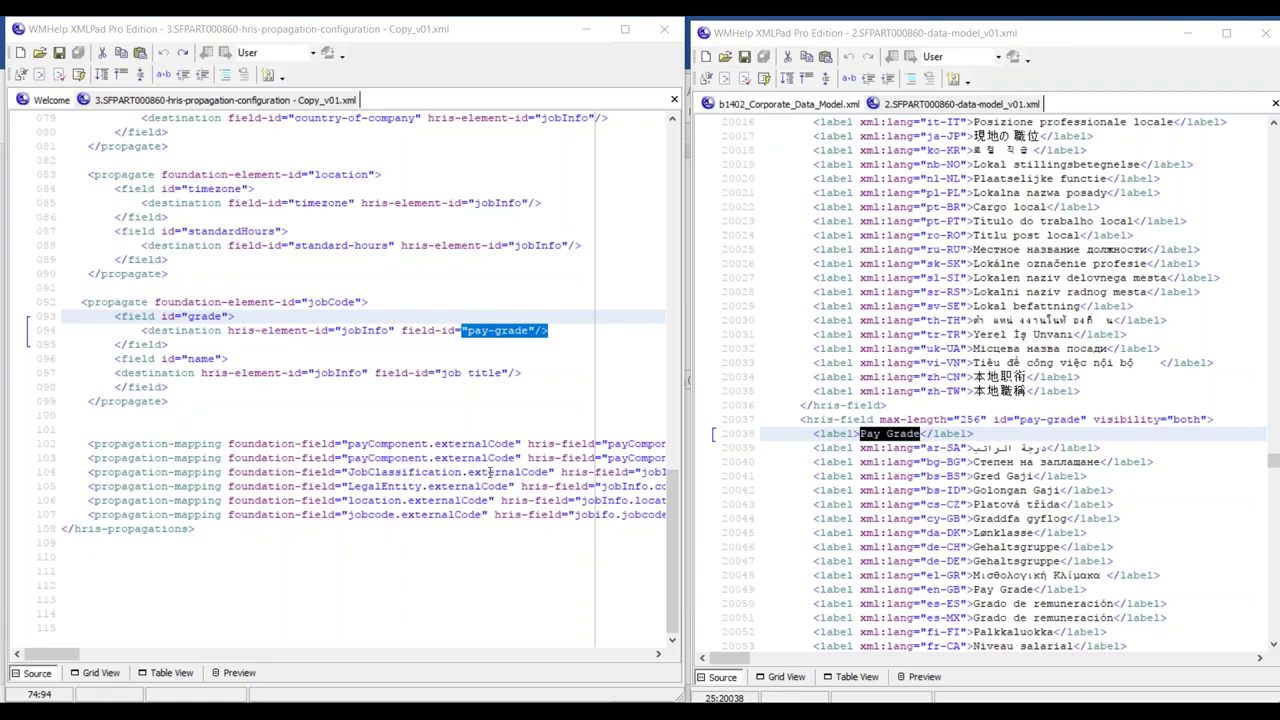
double_click(311, 301)
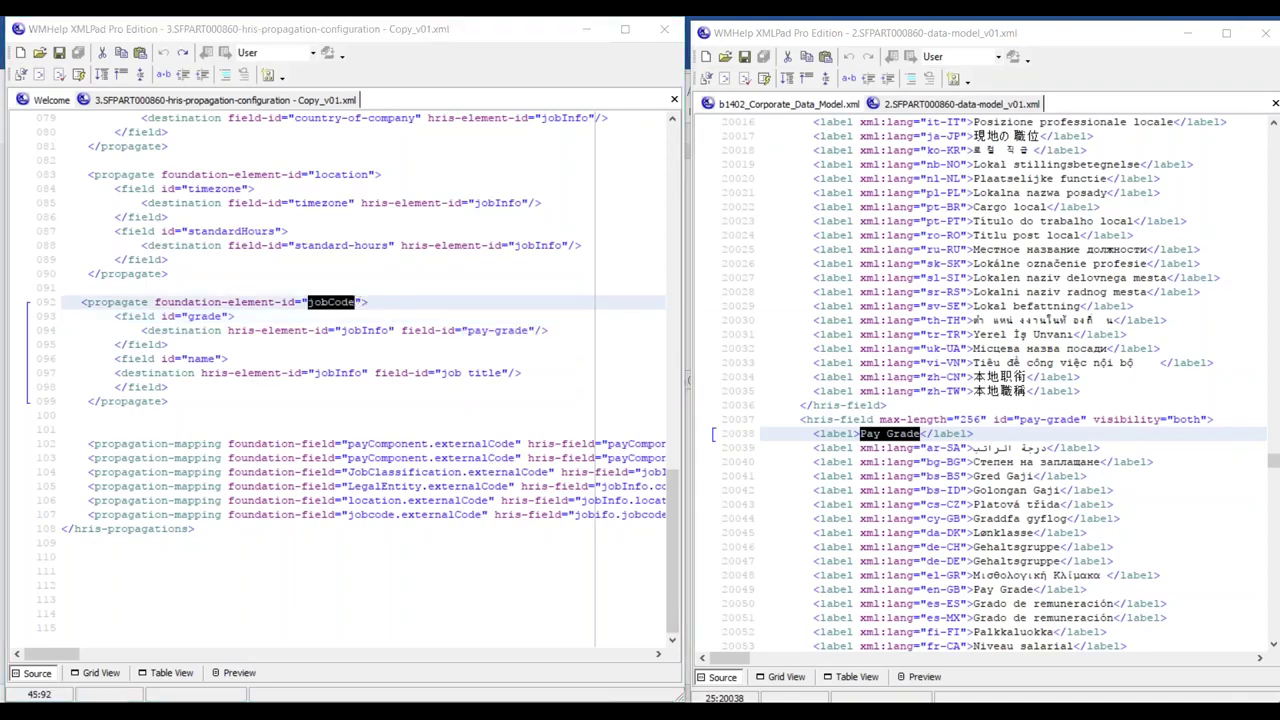
key("alt+Tab")
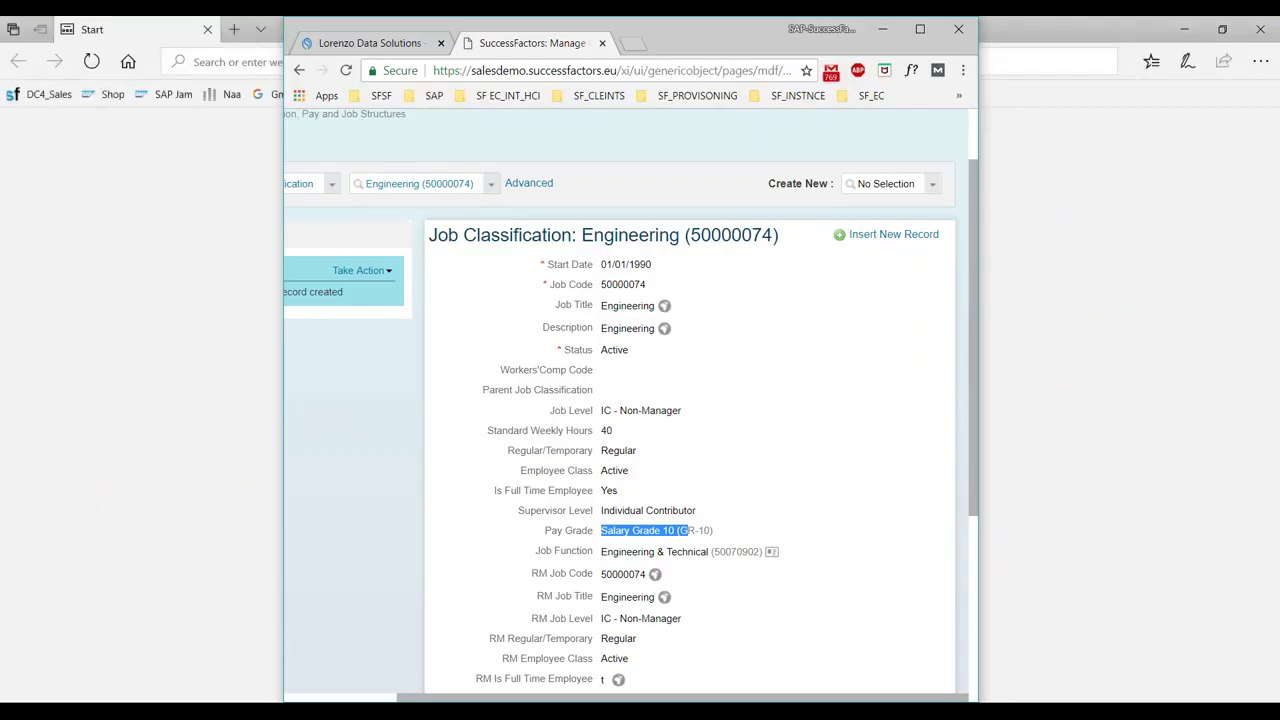
Highlight the Engineering classification's name, Pay Grade and Job Title fields, then return to the editors
left_click(1262, 29)
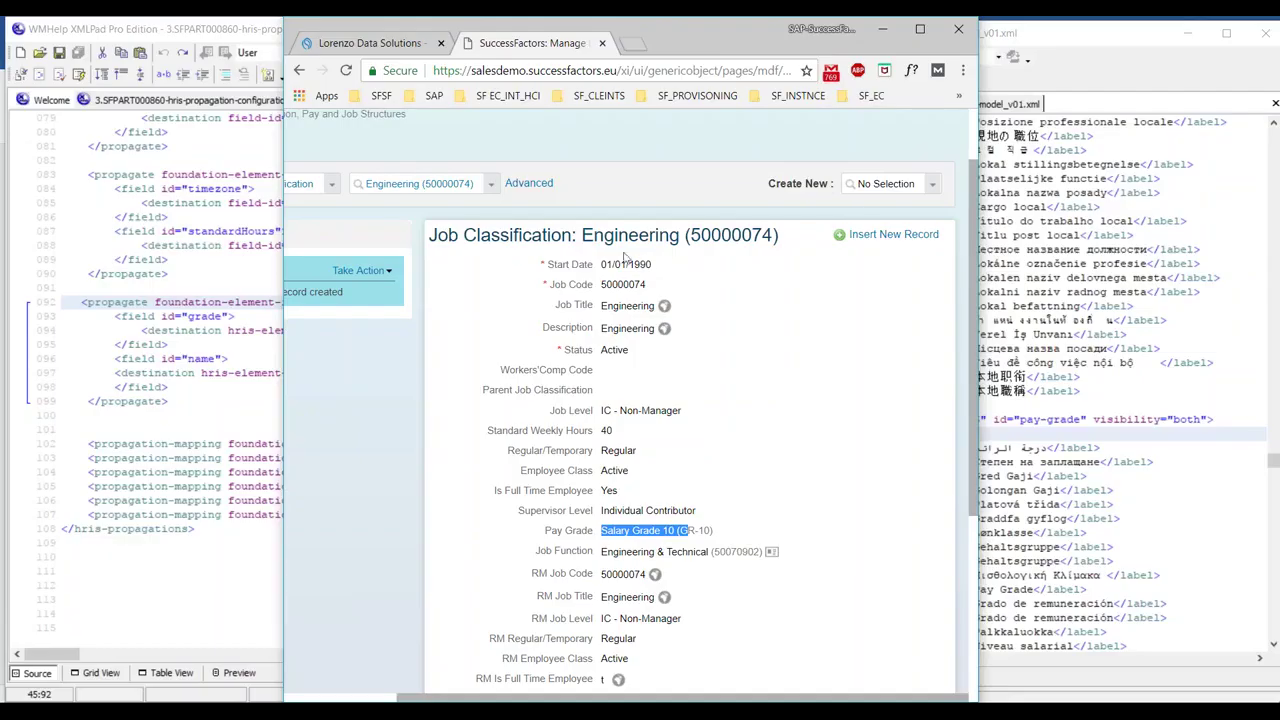
left_click_drag(583, 234, 690, 236)
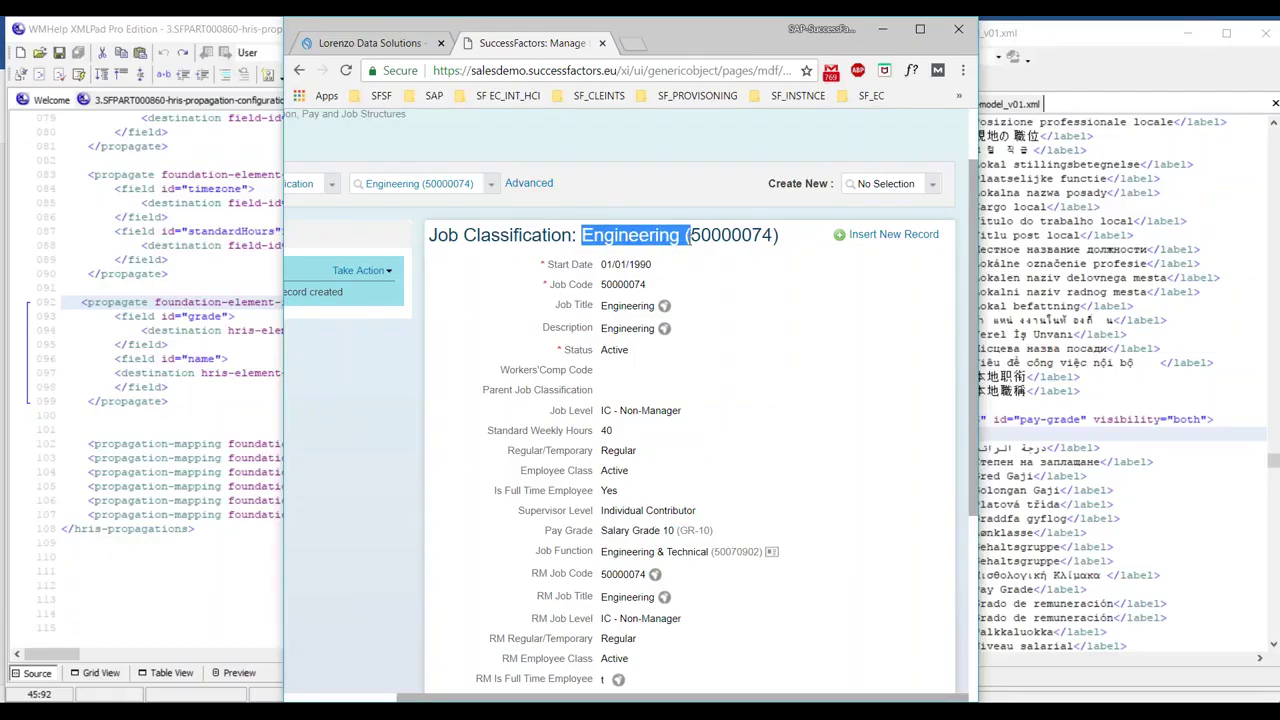
left_click(549, 538)
left_click_drag(546, 535, 605, 532)
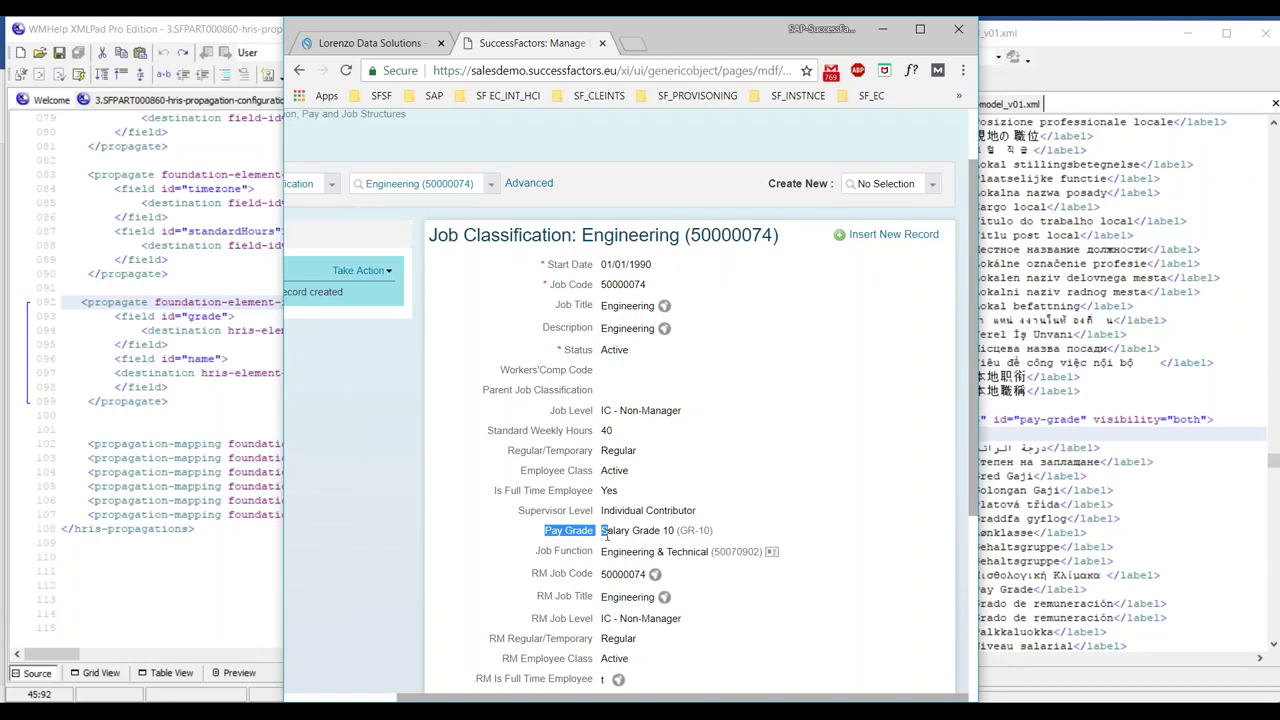
left_click_drag(550, 305, 621, 307)
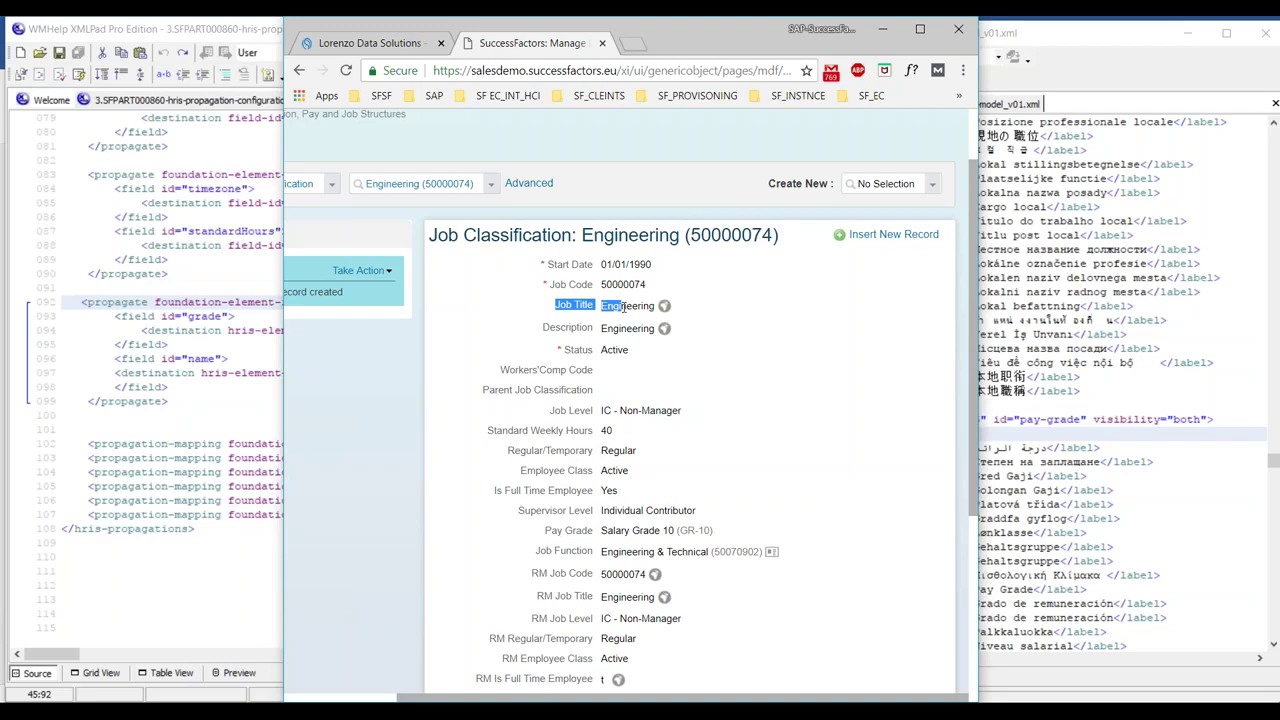
left_click(884, 30)
left_click(288, 372)
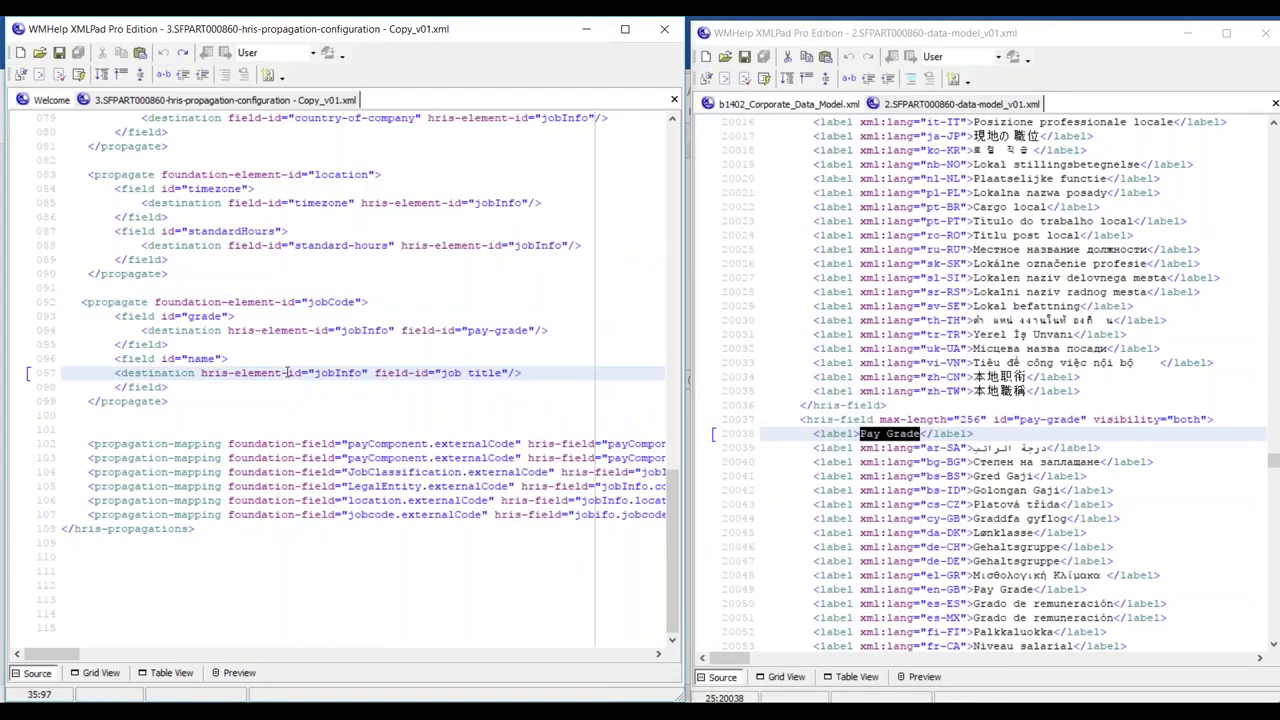
Inspect the jobCode name field block and its 'job title' destination, then open b1402_Corporate_Data_Model.xml
left_click_drag(113, 316, 249, 316)
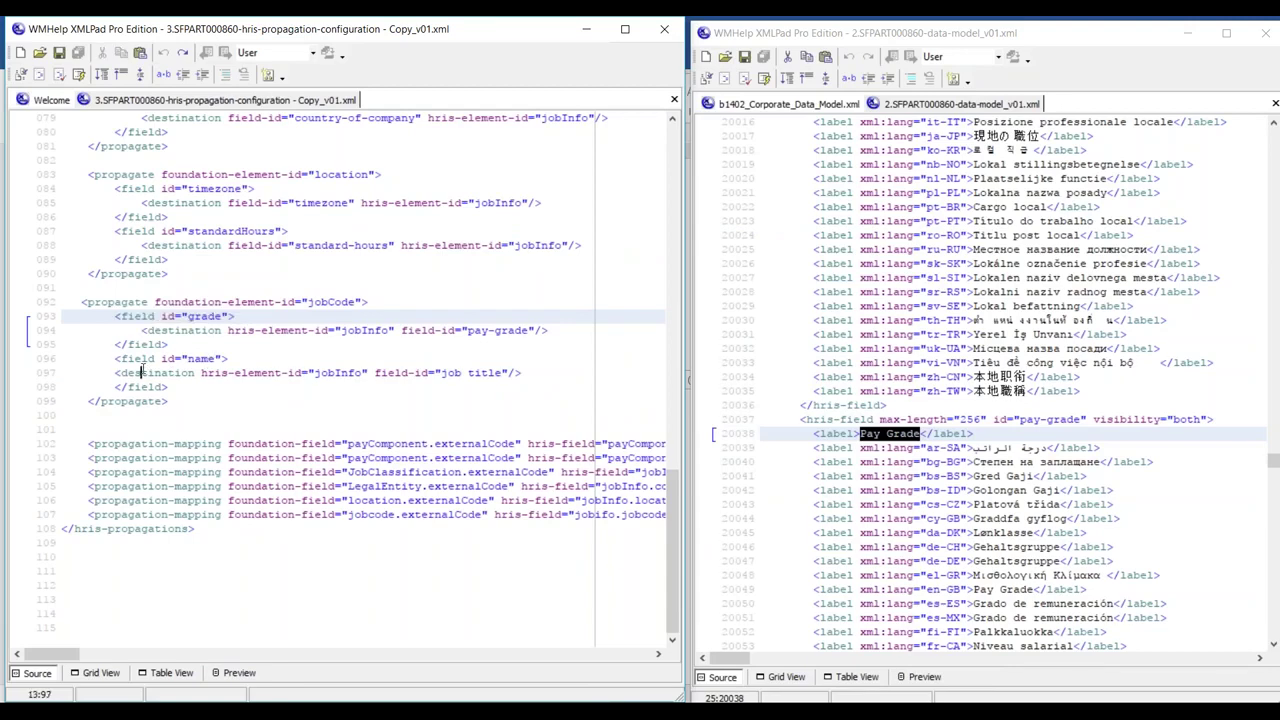
left_click(112, 372)
left_click_drag(108, 358, 182, 392)
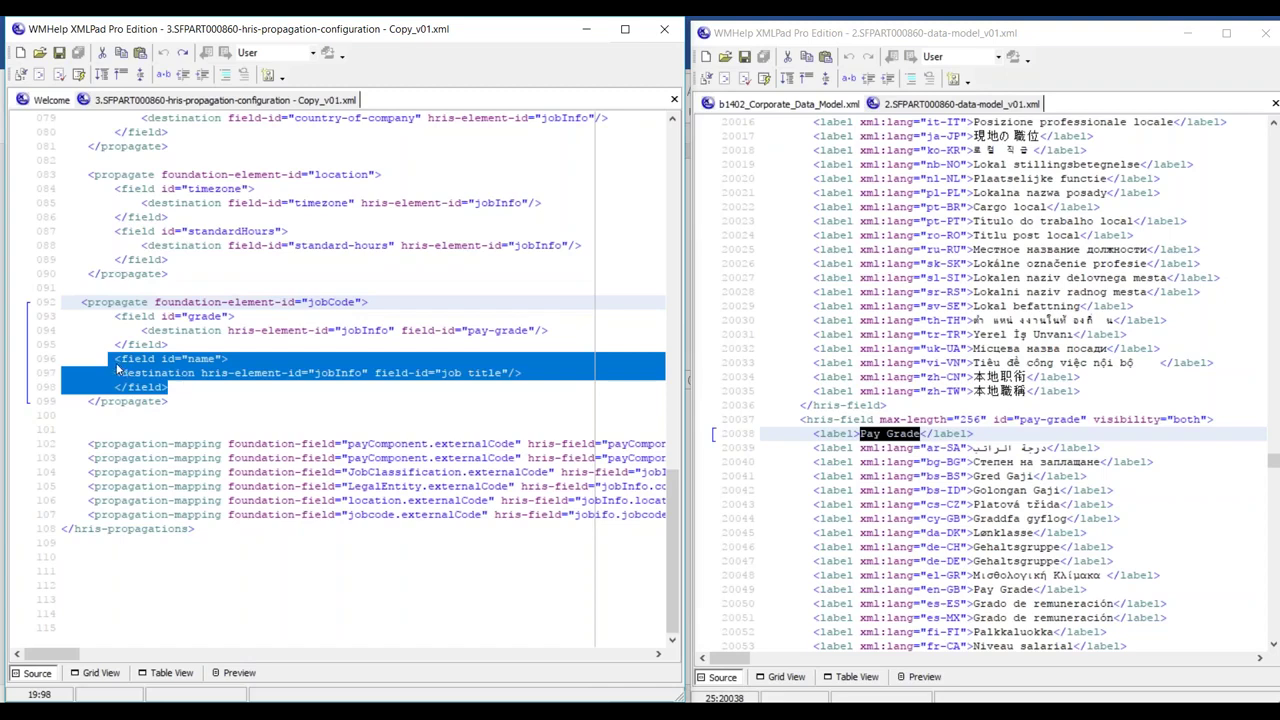
left_click(175, 372)
left_click_drag(175, 358, 222, 360)
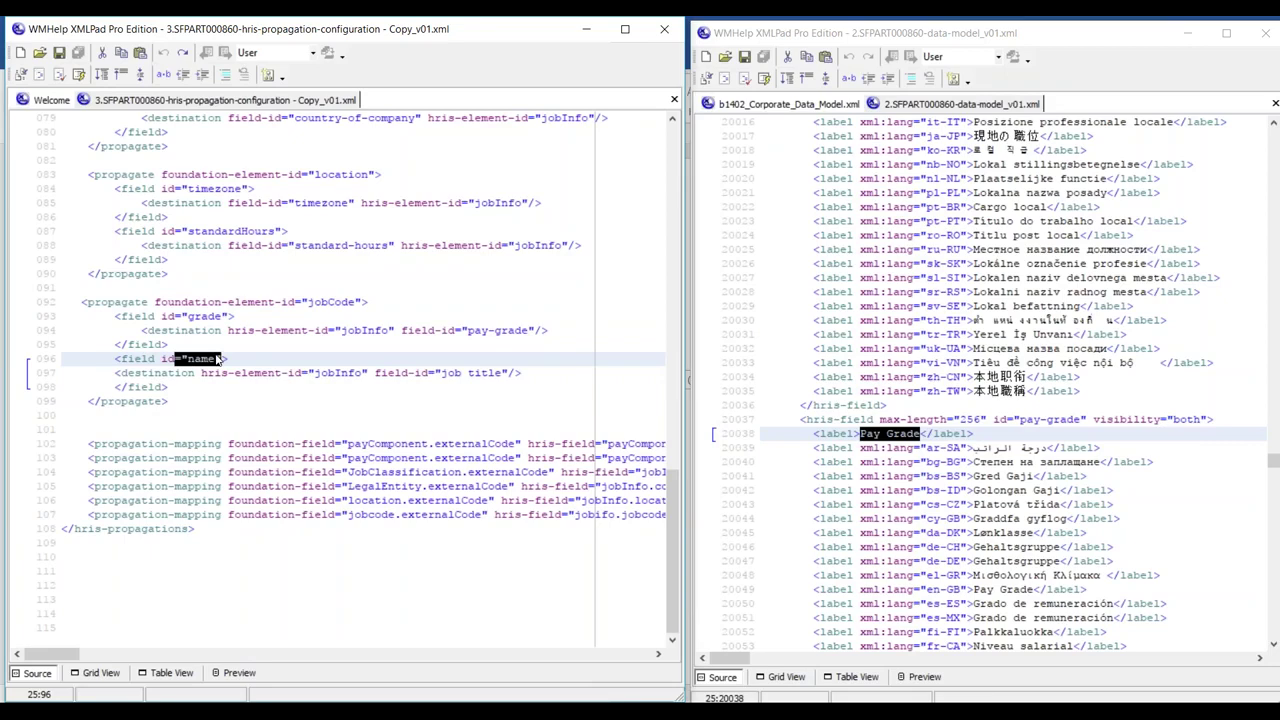
left_click(785, 108)
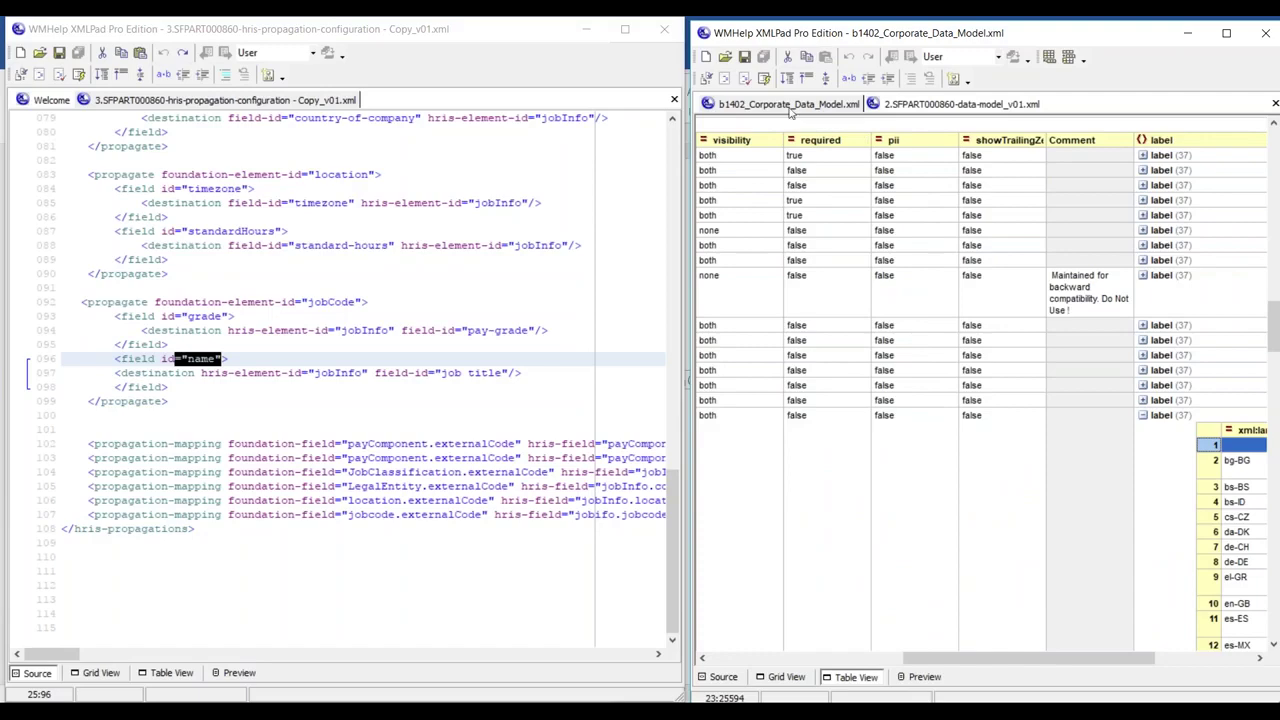
Show the jobCode name field's source at line 25042: max-length 32, labelled Job Title
left_click(915, 104)
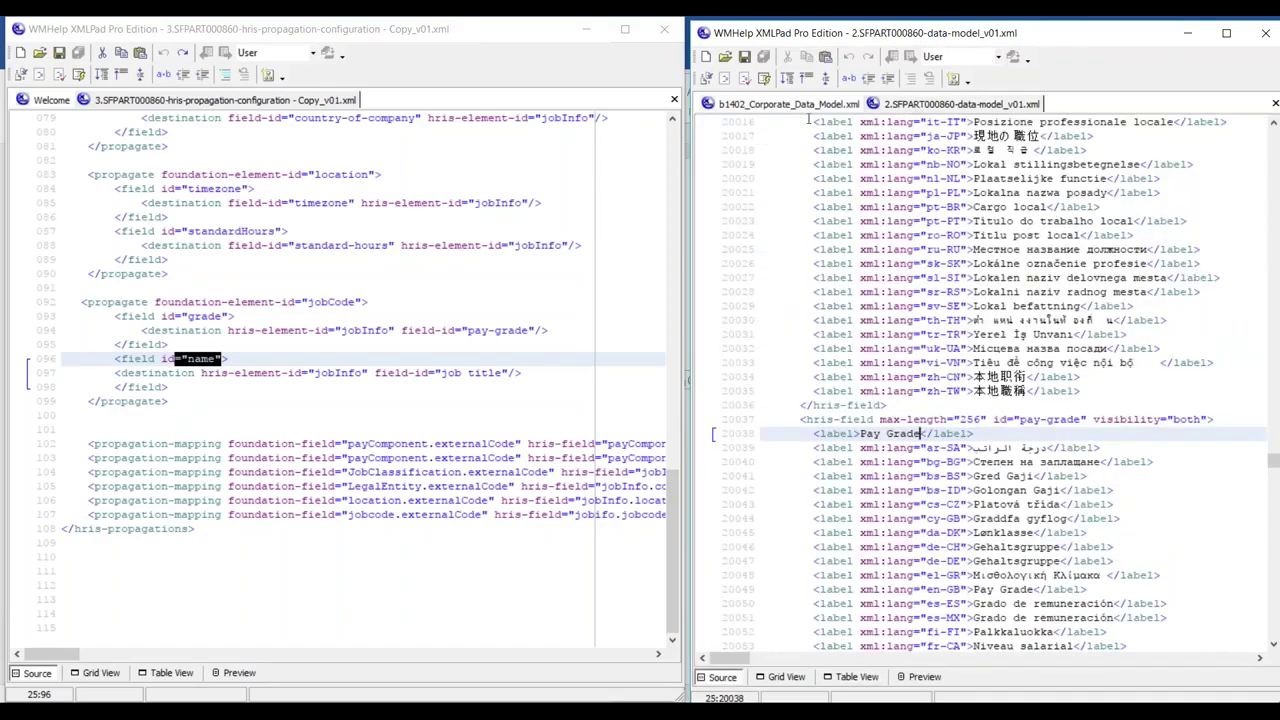
left_click(790, 106)
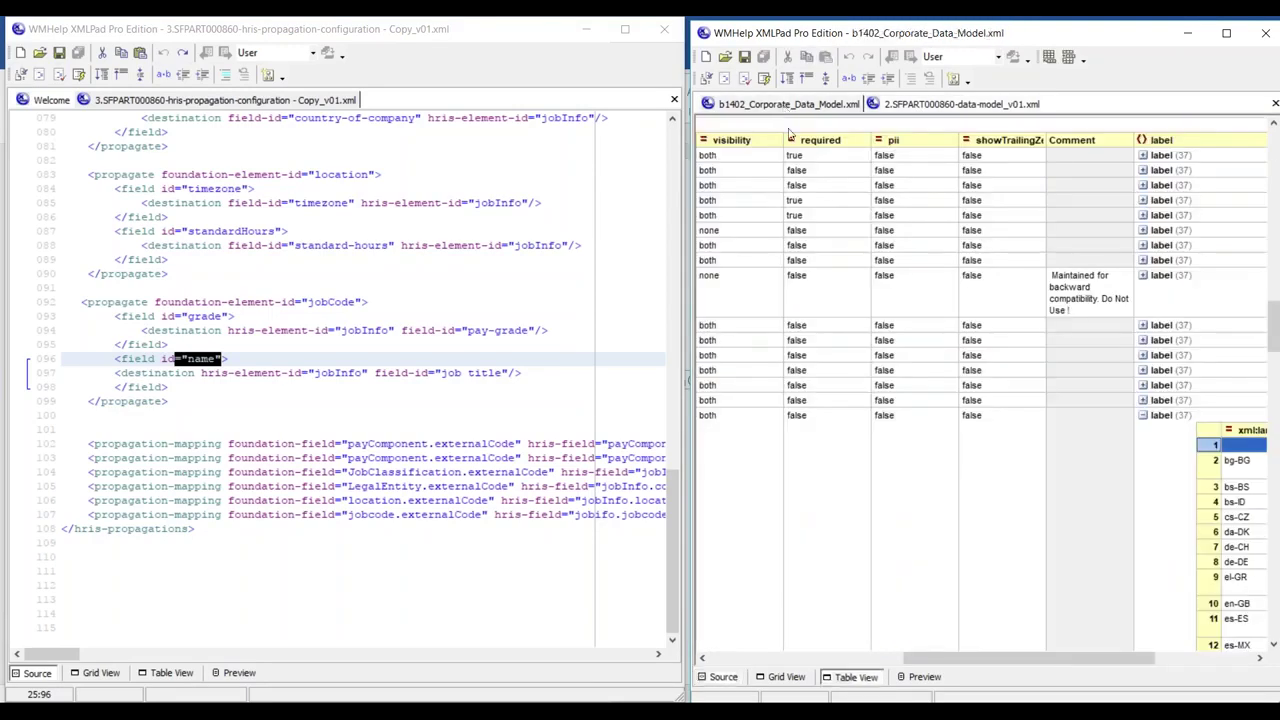
left_click_drag(1000, 662, 855, 662)
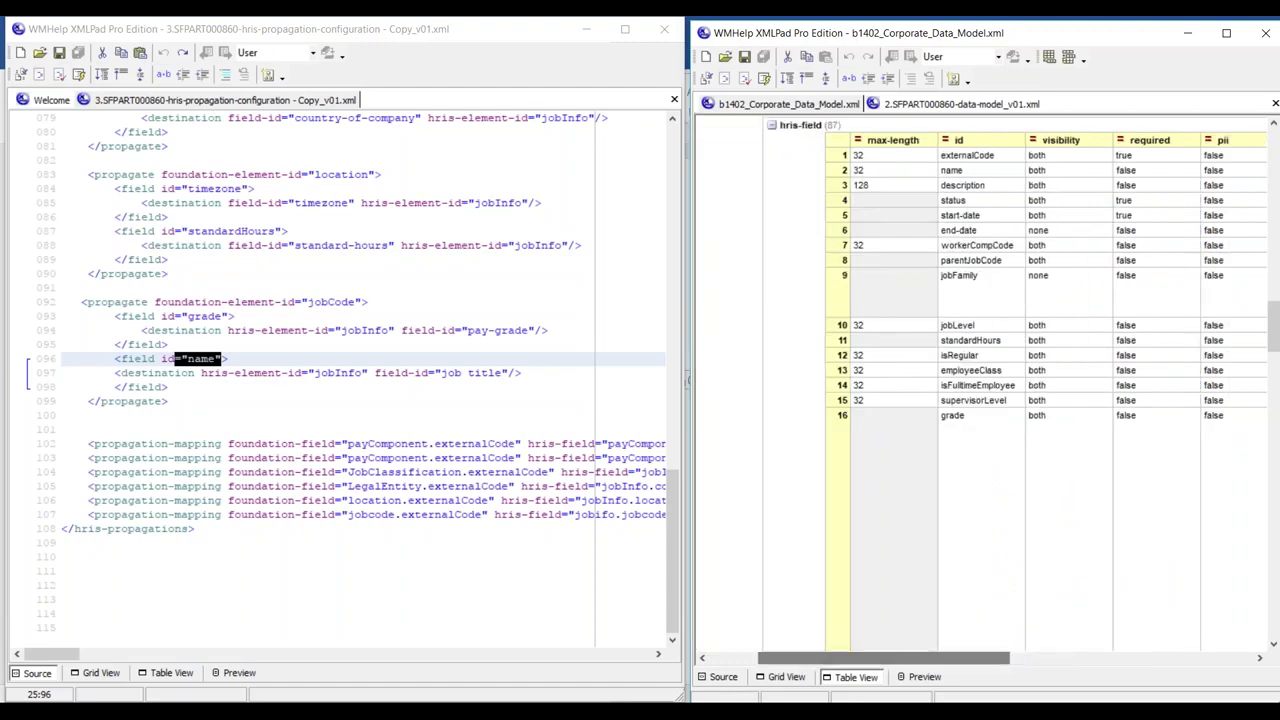
scroll(857, 662, "up", 5)
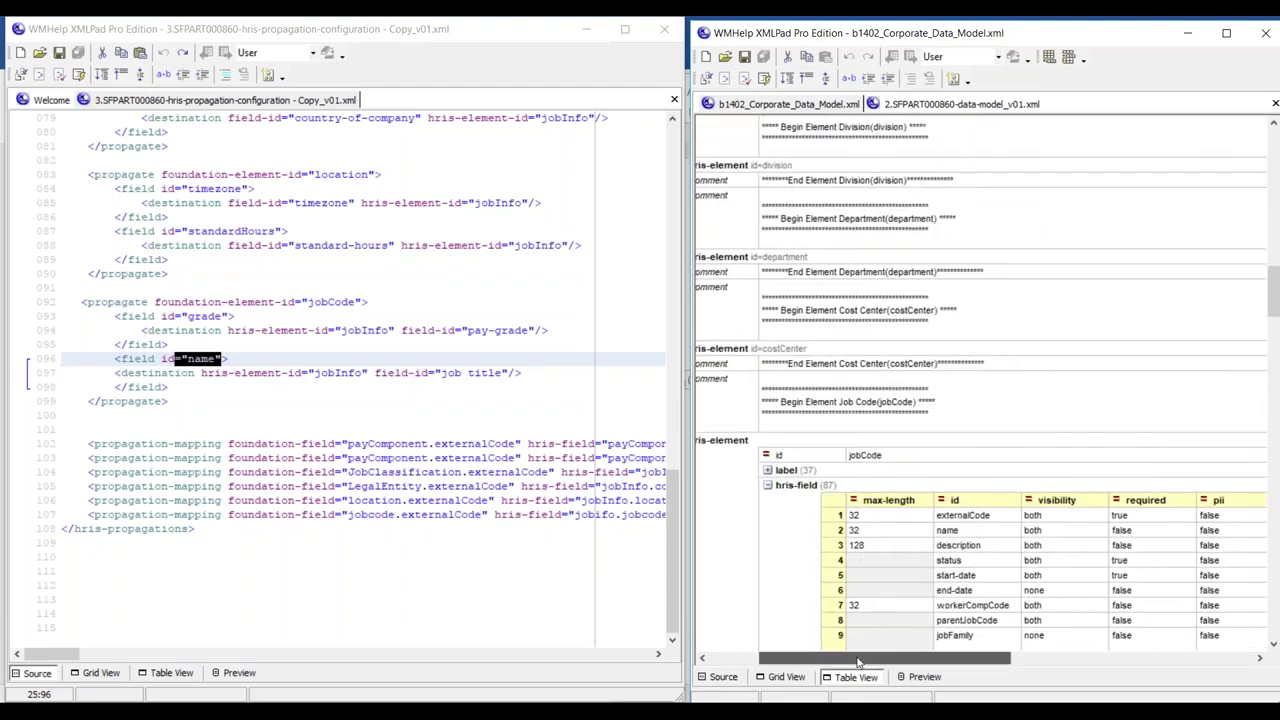
left_click(956, 532)
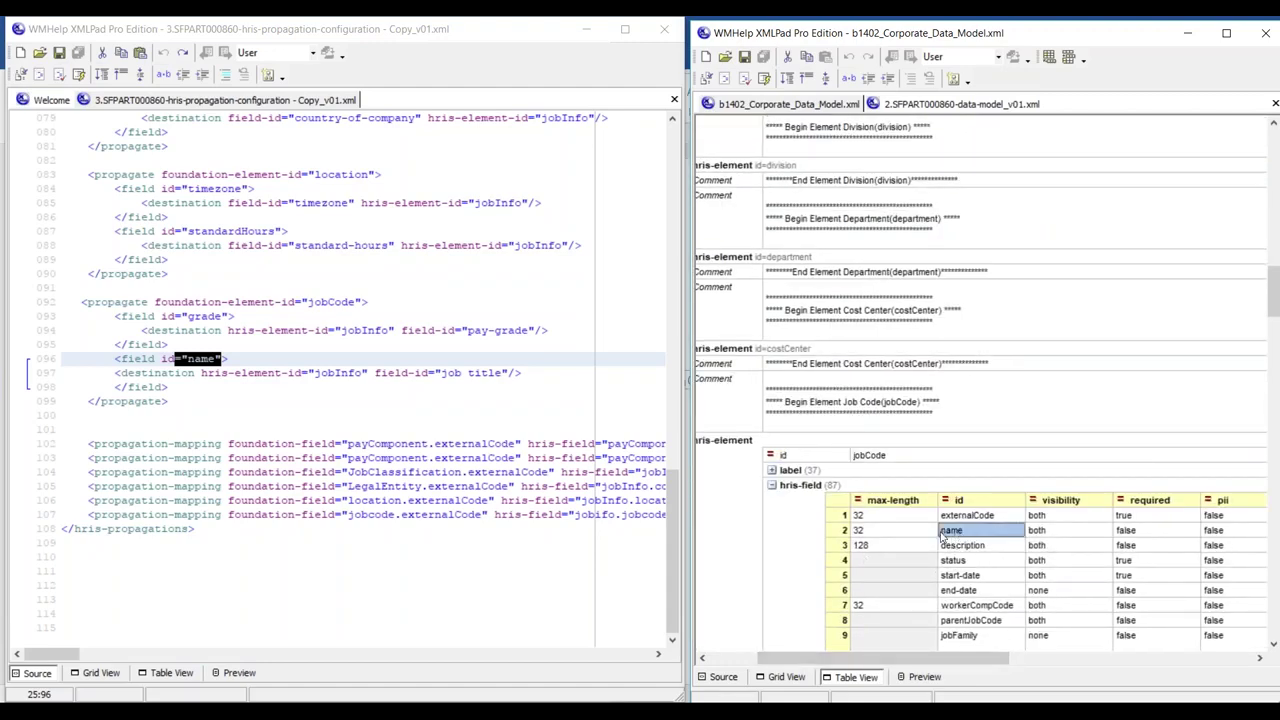
left_click(835, 535)
left_click(722, 677)
scroll(783, 511, "down", 1)
scroll(783, 511, "down", 3)
scroll(783, 511, "up", 6)
left_click_drag(848, 180, 896, 178)
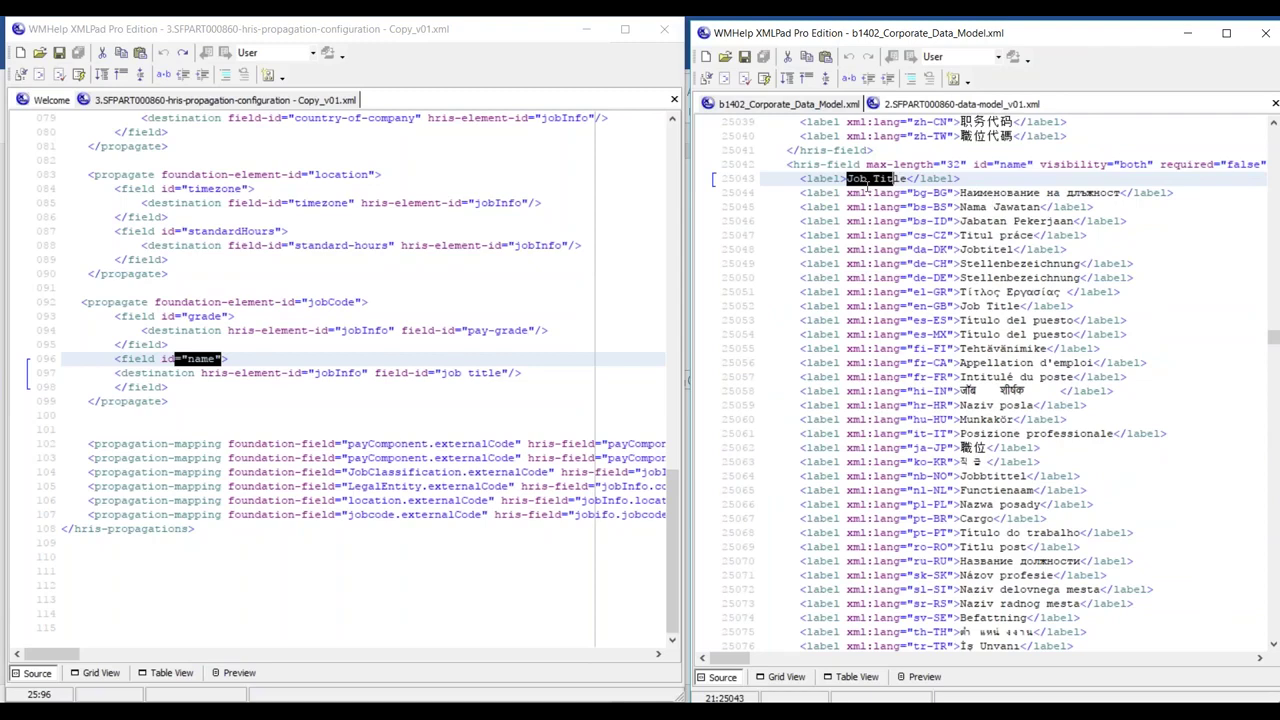
left_click_drag(999, 164, 1030, 164)
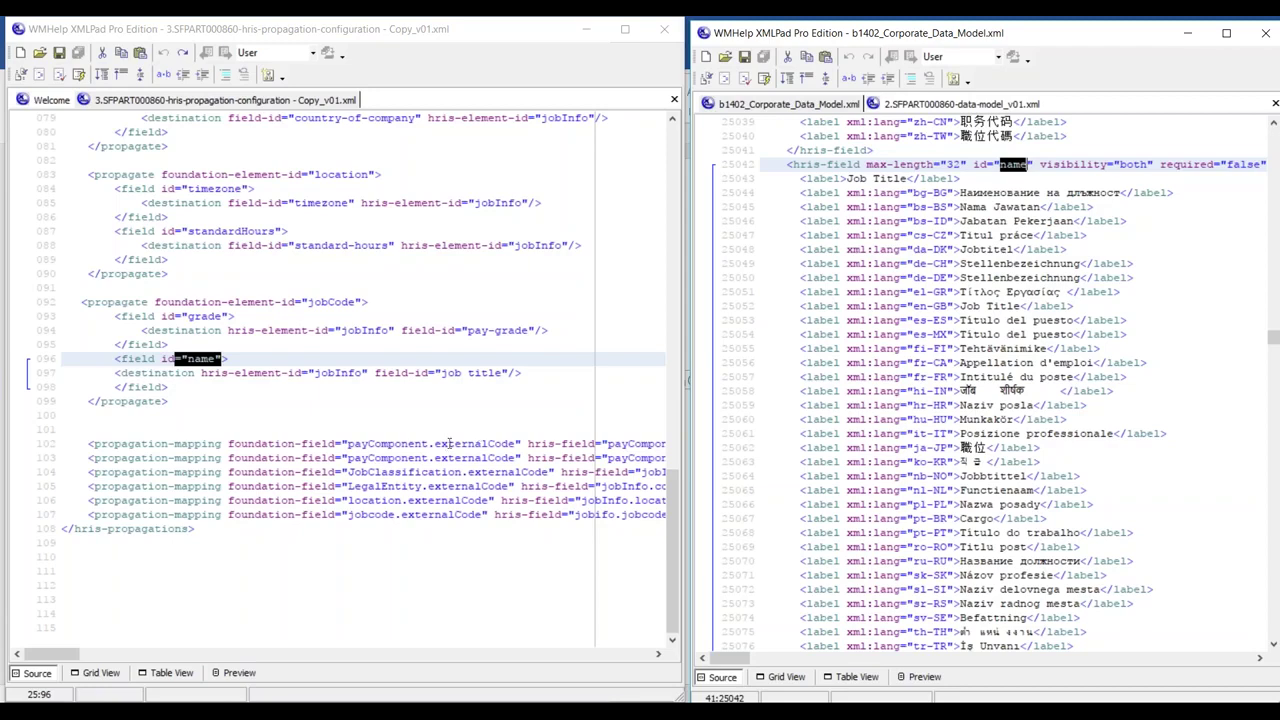
Compare the grade and name destination lines in the jobCode block of the config
left_click(139, 330)
left_click_drag(139, 330, 563, 335)
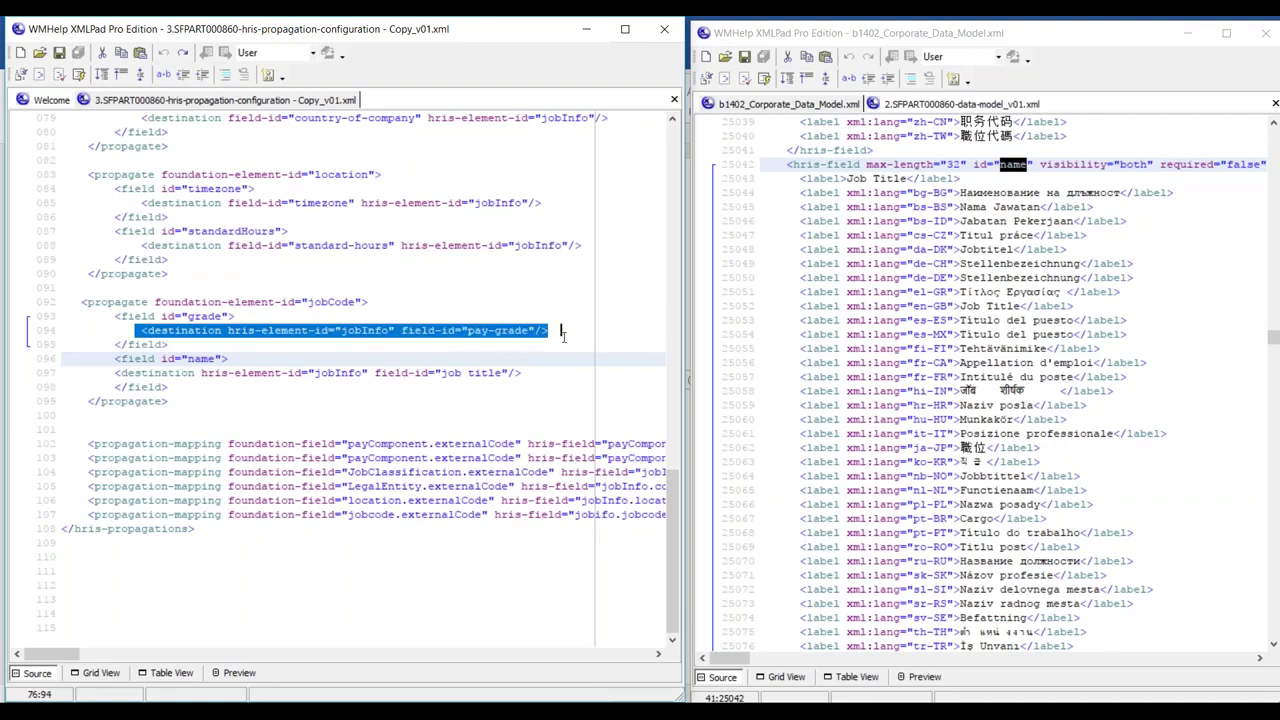
left_click_drag(114, 373, 362, 373)
left_click_drag(141, 331, 396, 331)
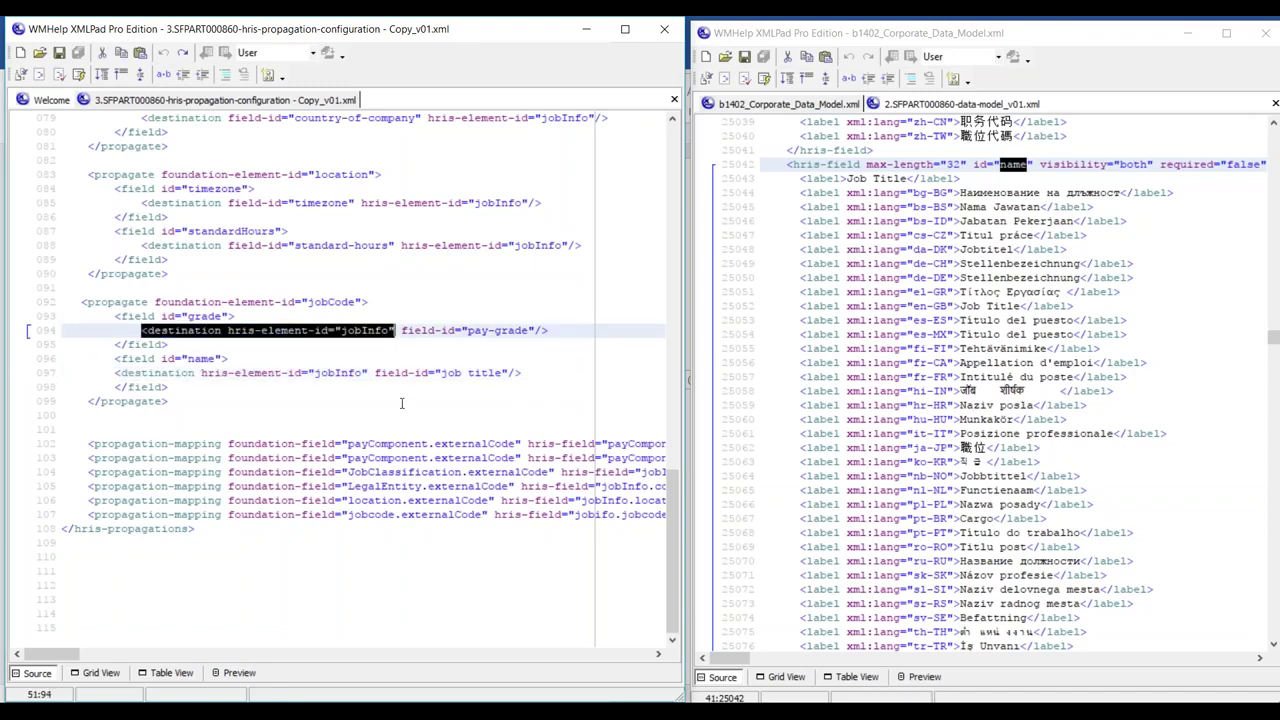
left_click_drag(375, 373, 516, 373)
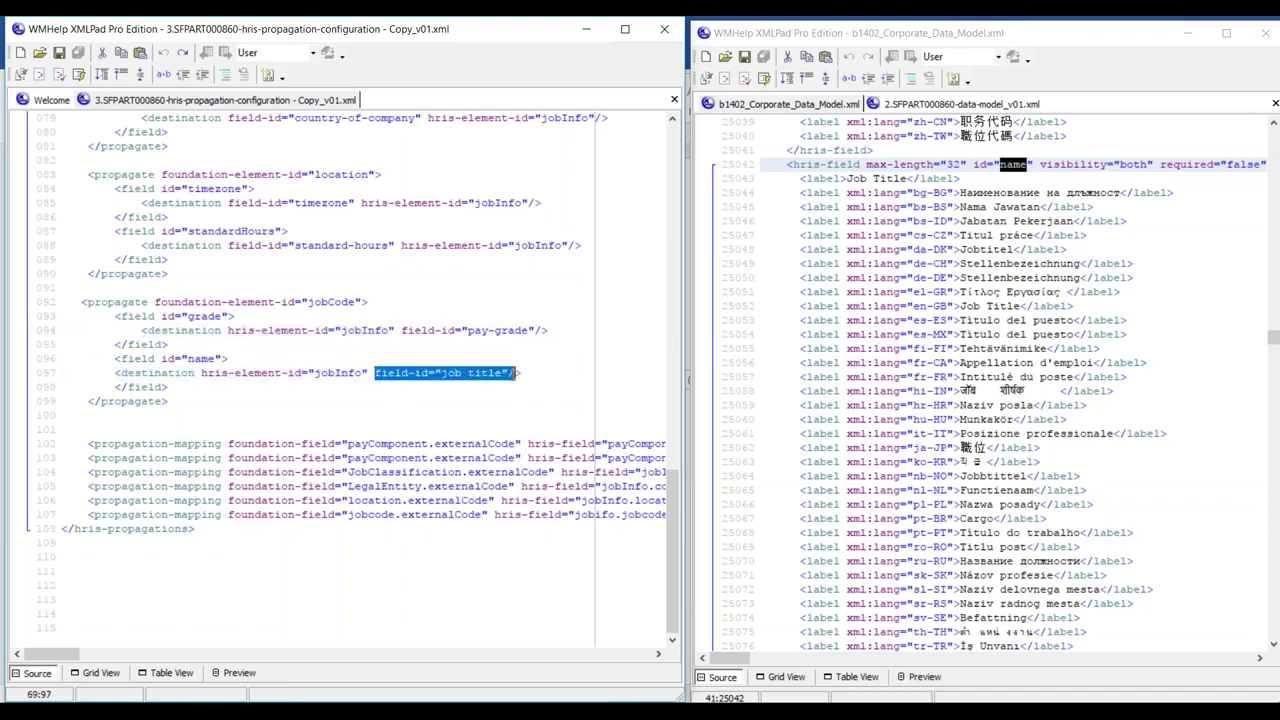
Locate the job-title field in the instance data model's jobInfo list and show its source
left_click(1008, 104)
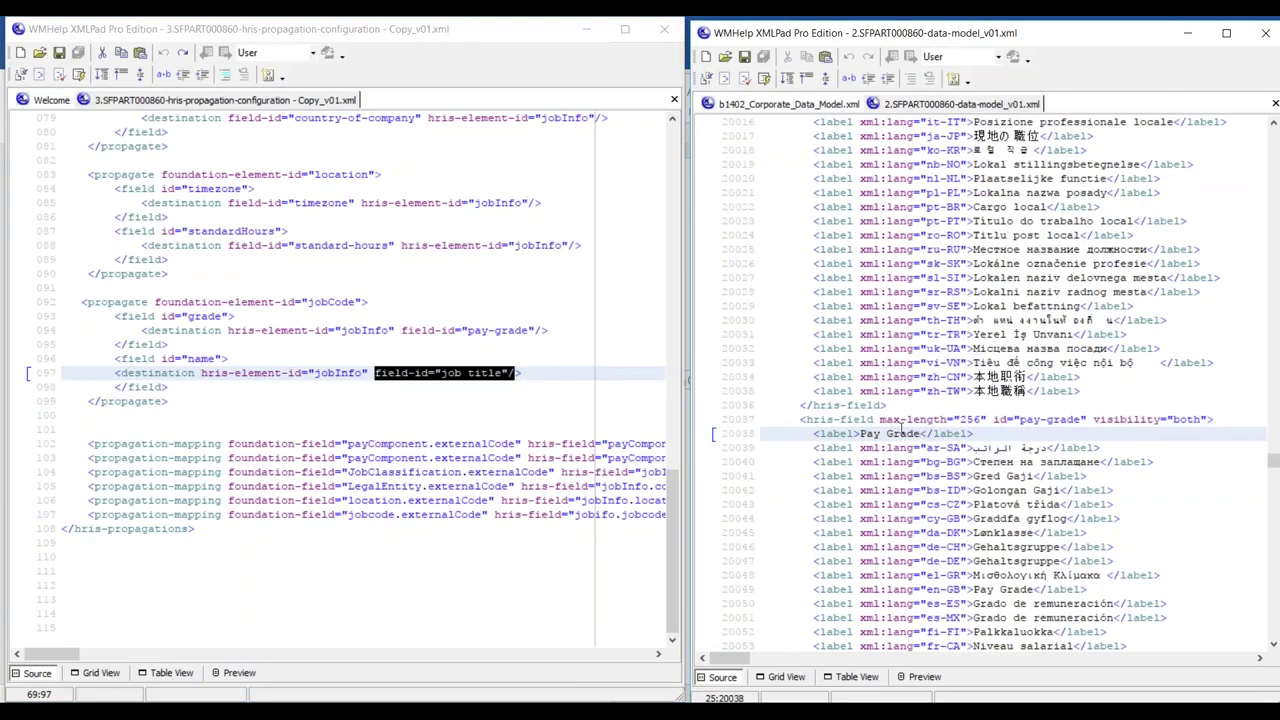
left_click(852, 678)
left_click_drag(1020, 657, 945, 676)
left_click(1038, 200)
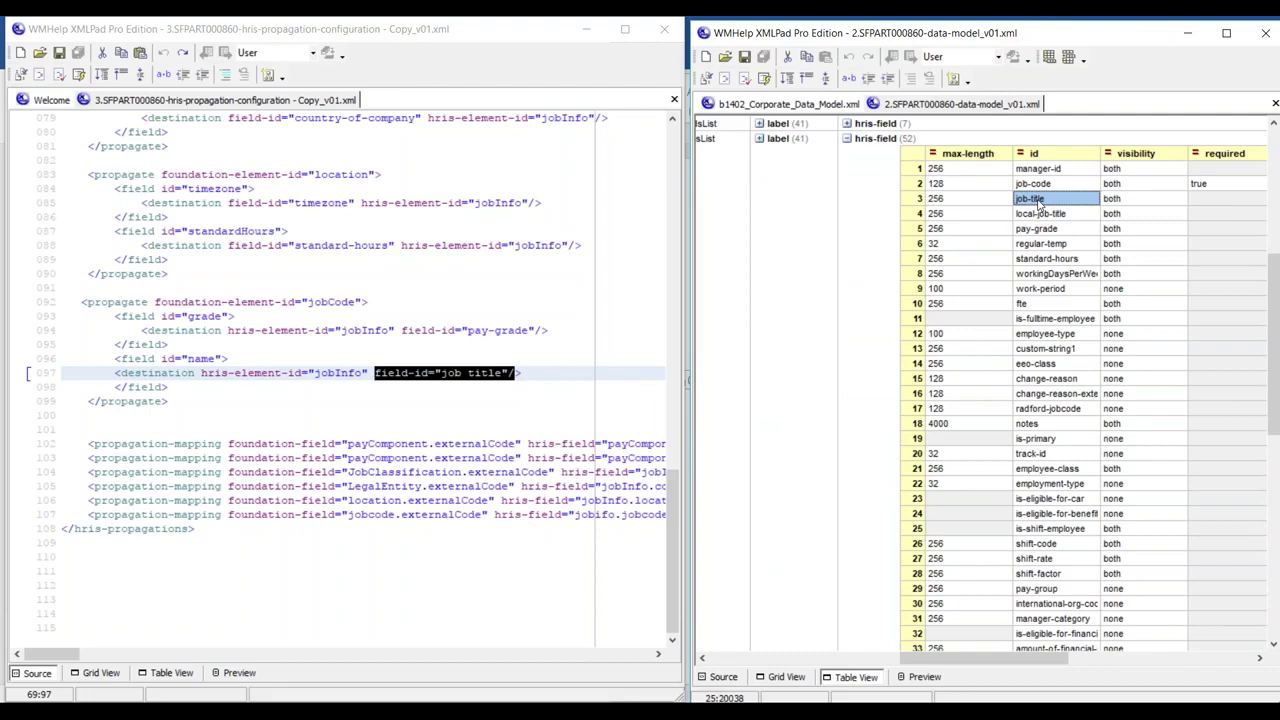
left_click(918, 203)
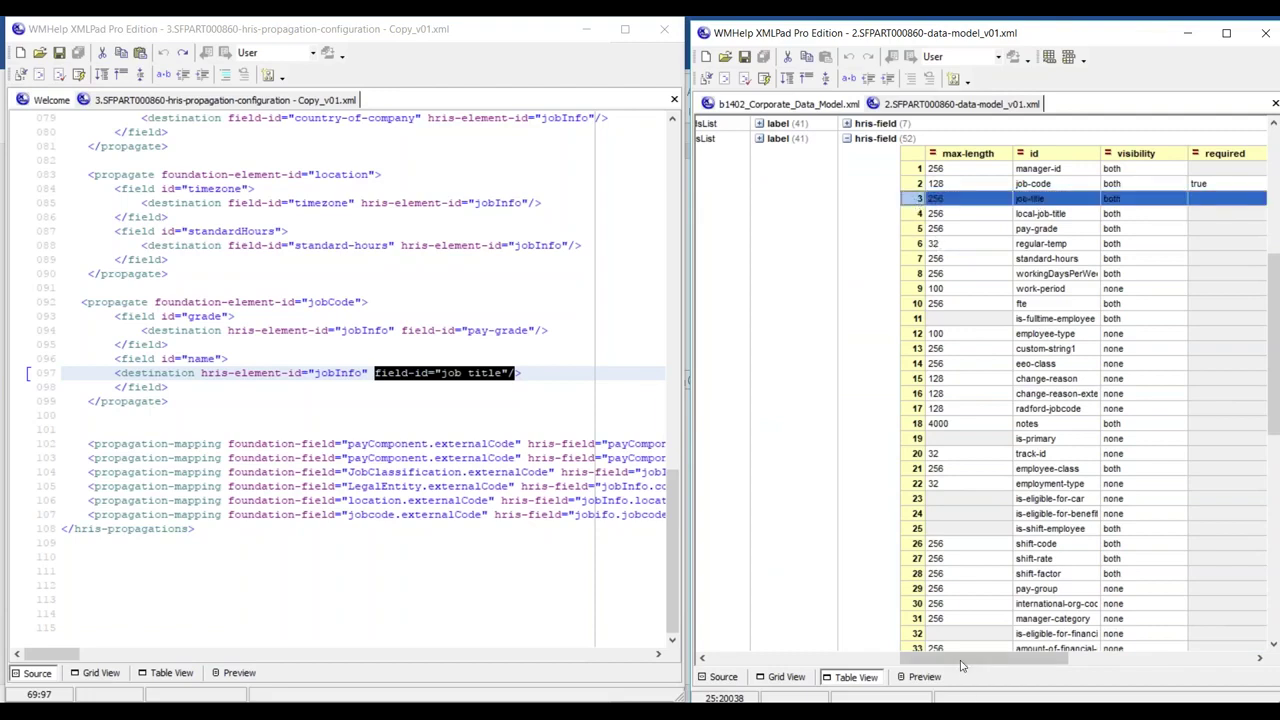
left_click_drag(947, 667, 894, 659)
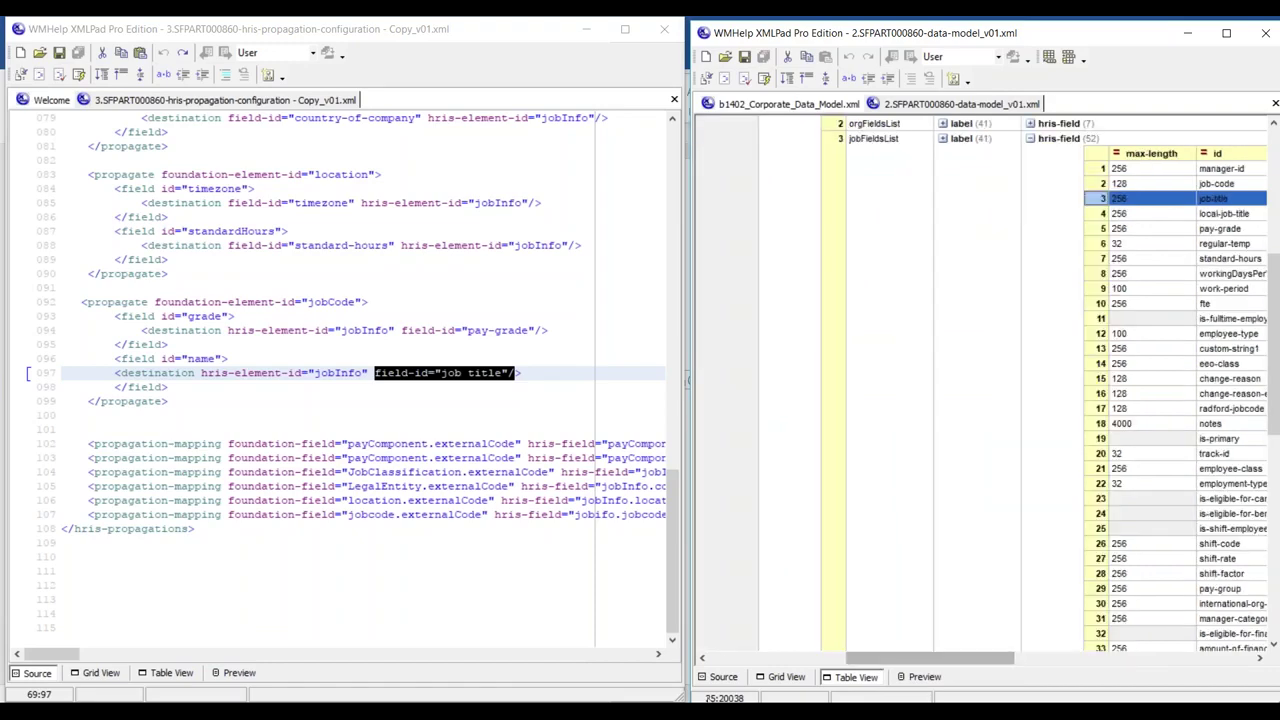
left_click(722, 677)
scroll(834, 473, "up", 2)
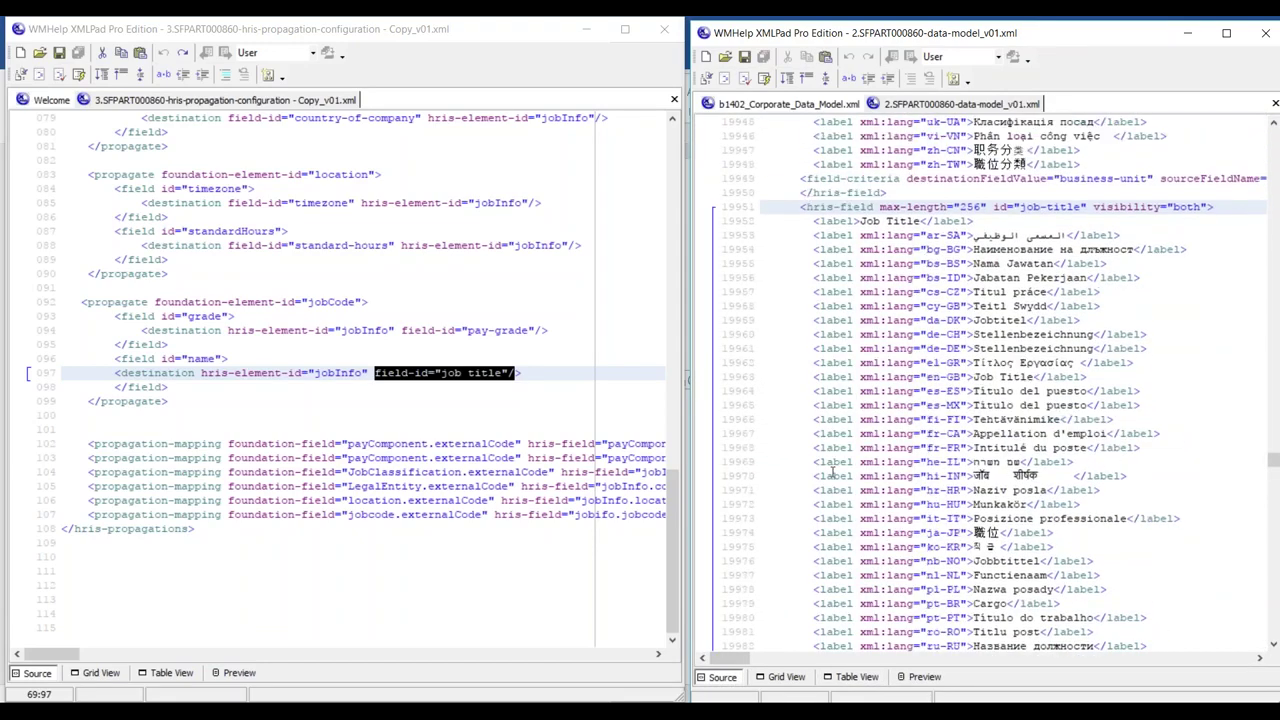
Replace 'job title' on line 097 with the copied job-title id and recheck its Job Title label
left_click(466, 374)
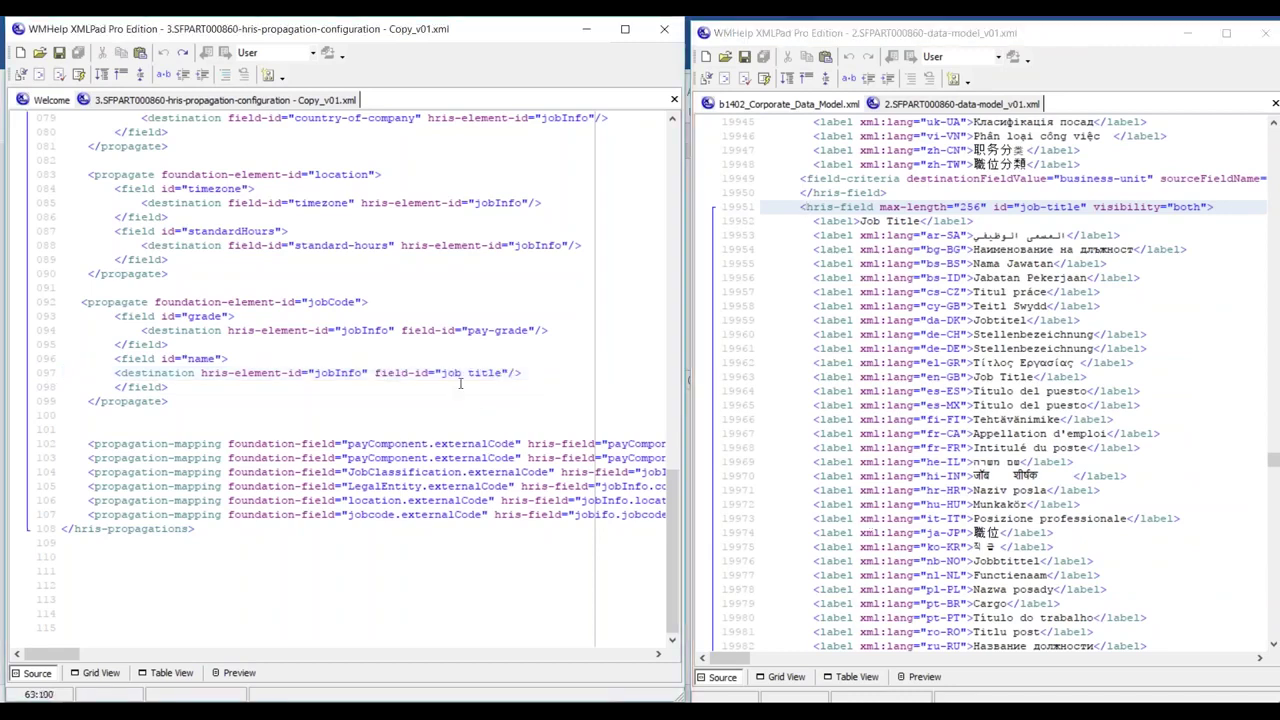
left_click(467, 373)
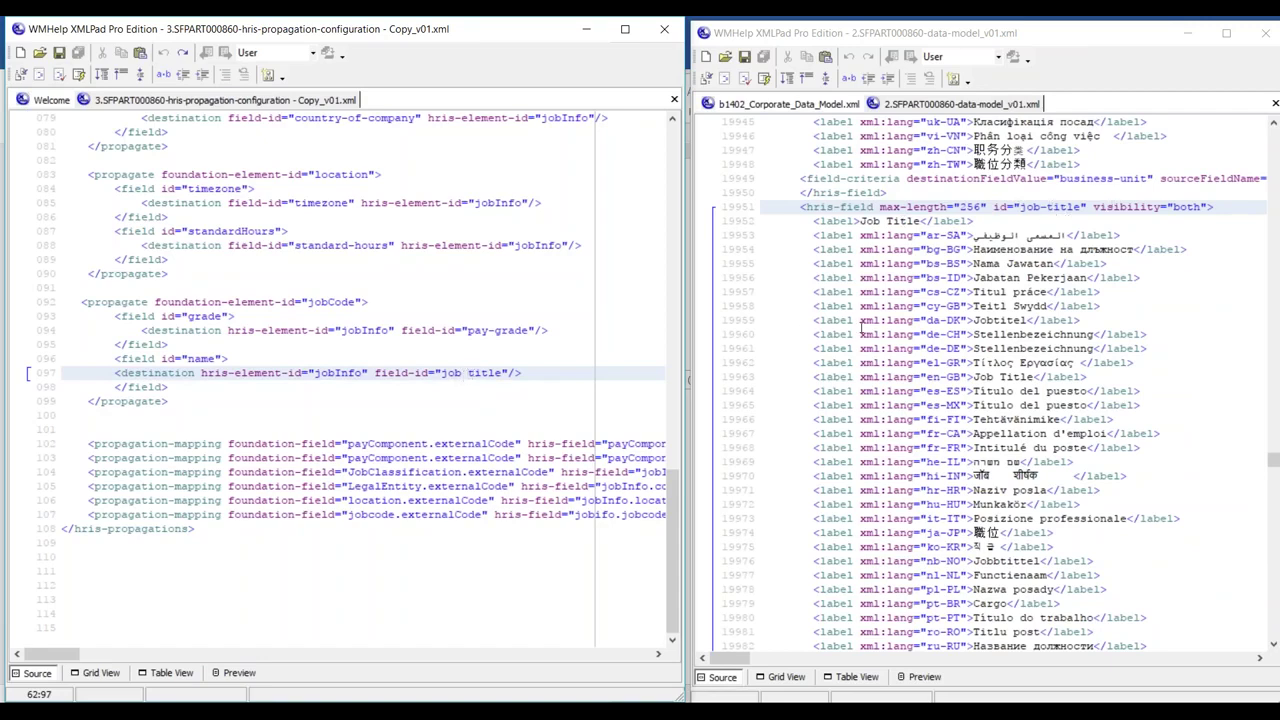
double_click(1026, 207)
left_click_drag(1040, 207, 1082, 207)
key("ctrl+c")
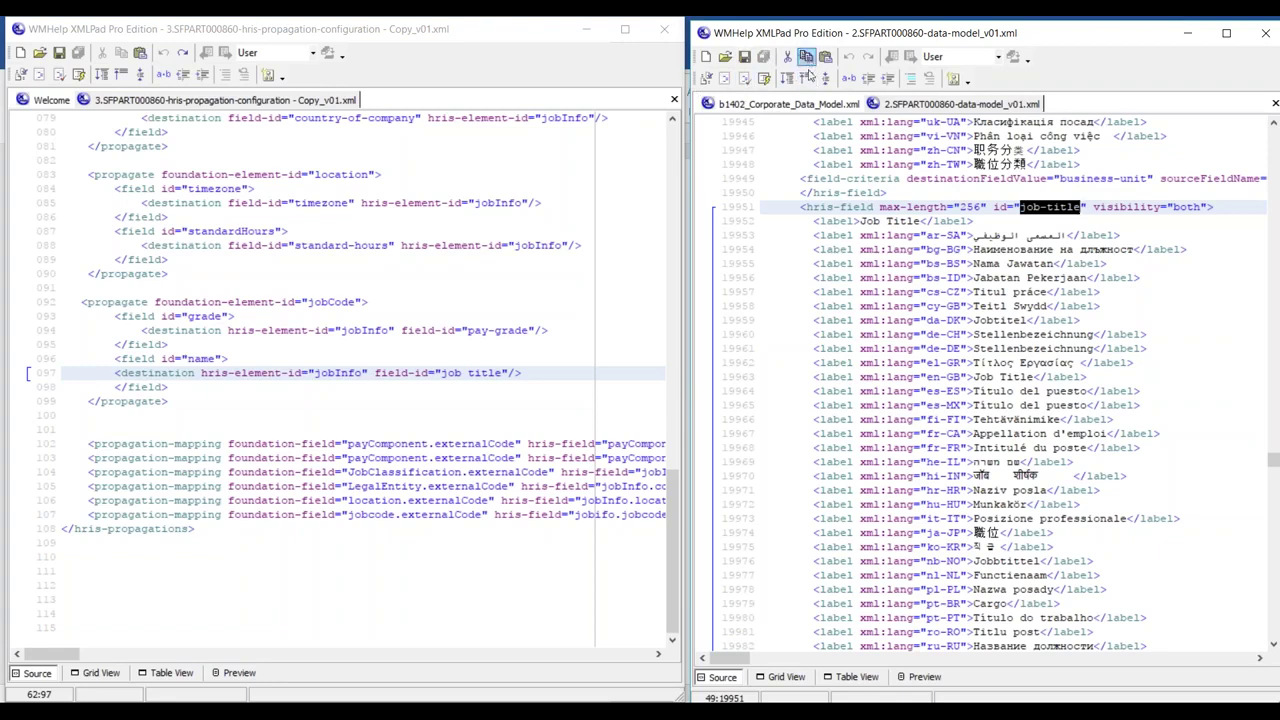
left_click(441, 373)
left_click_drag(443, 373, 500, 373)
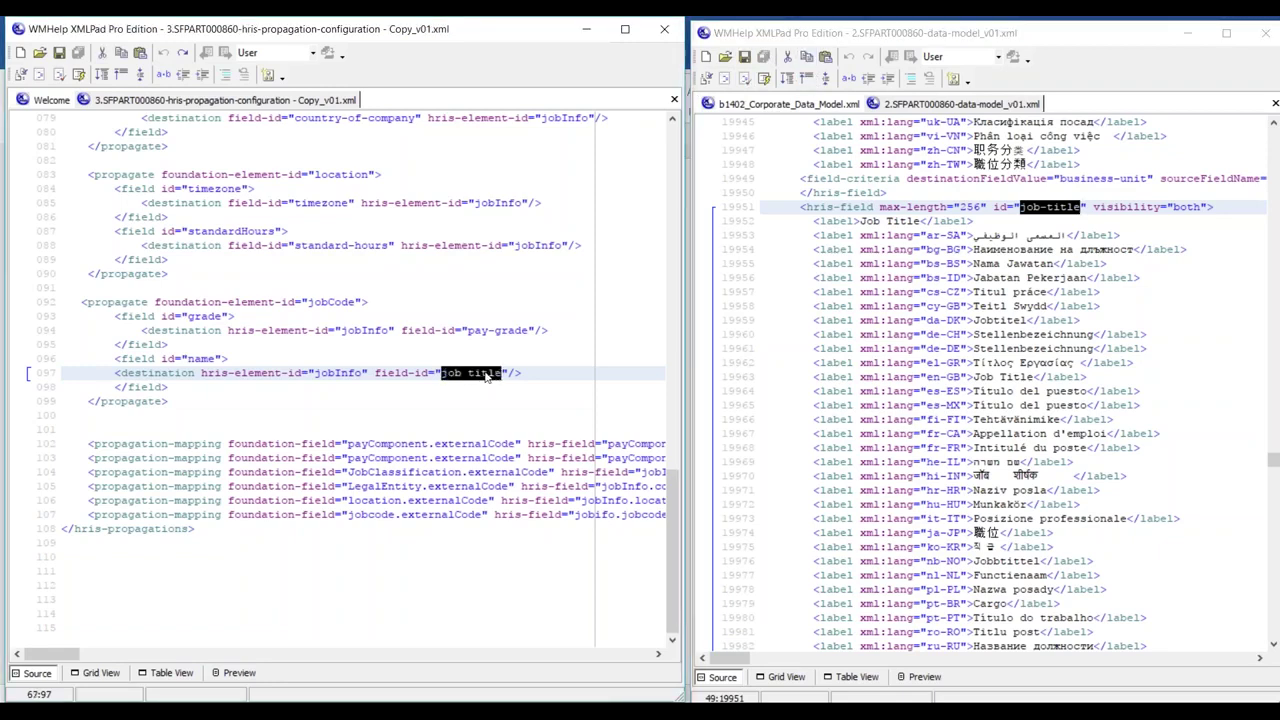
key("ctrl+v")
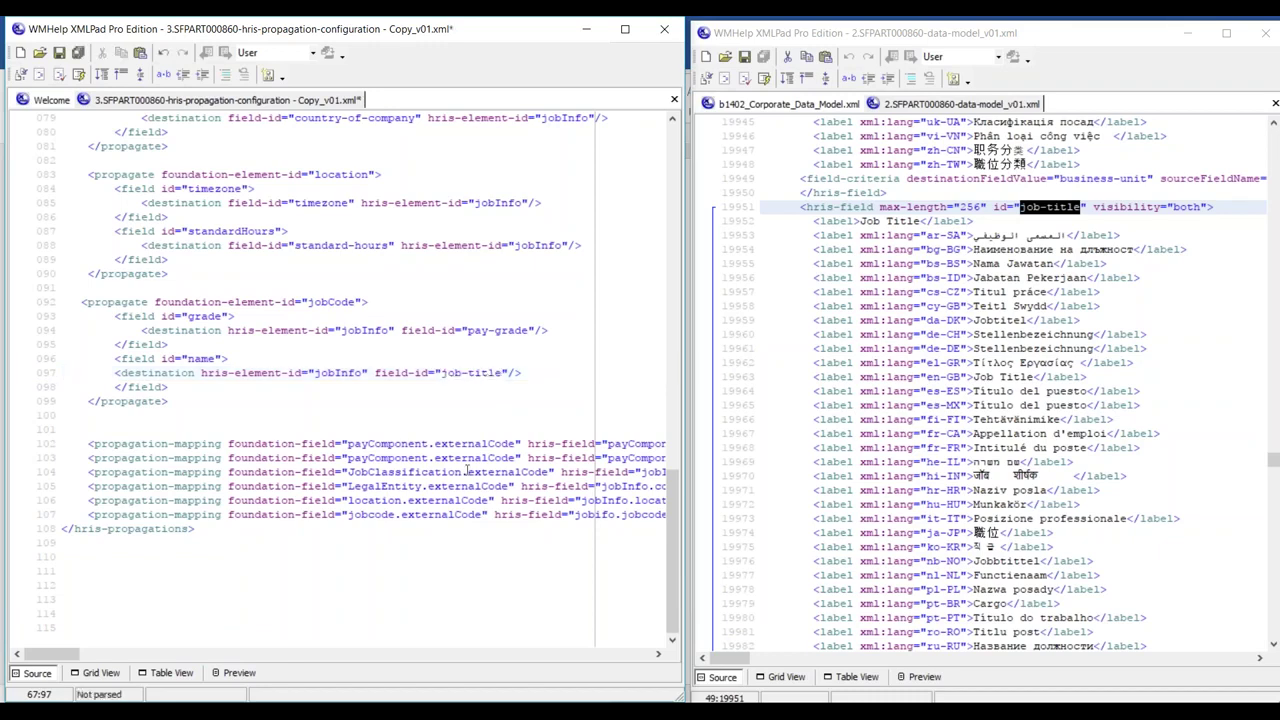
left_click_drag(859, 221, 917, 222)
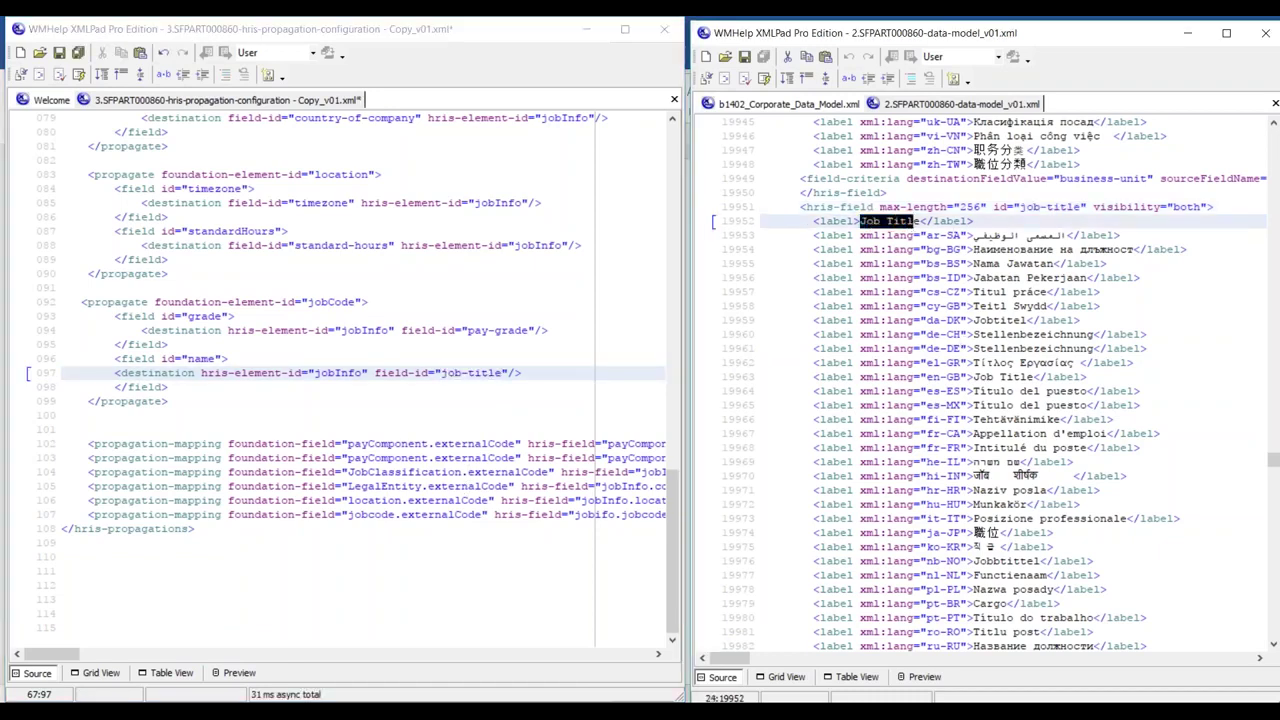
left_click_drag(1018, 207, 1082, 207)
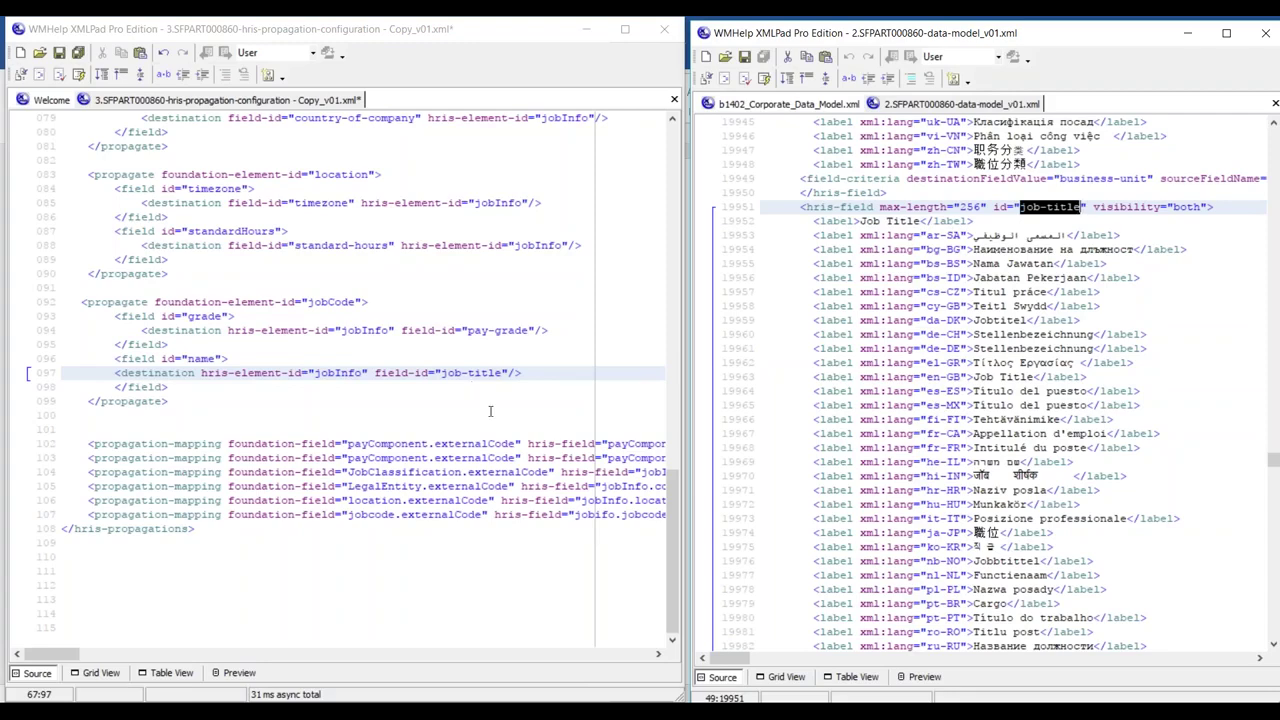
key("alt+Tab")
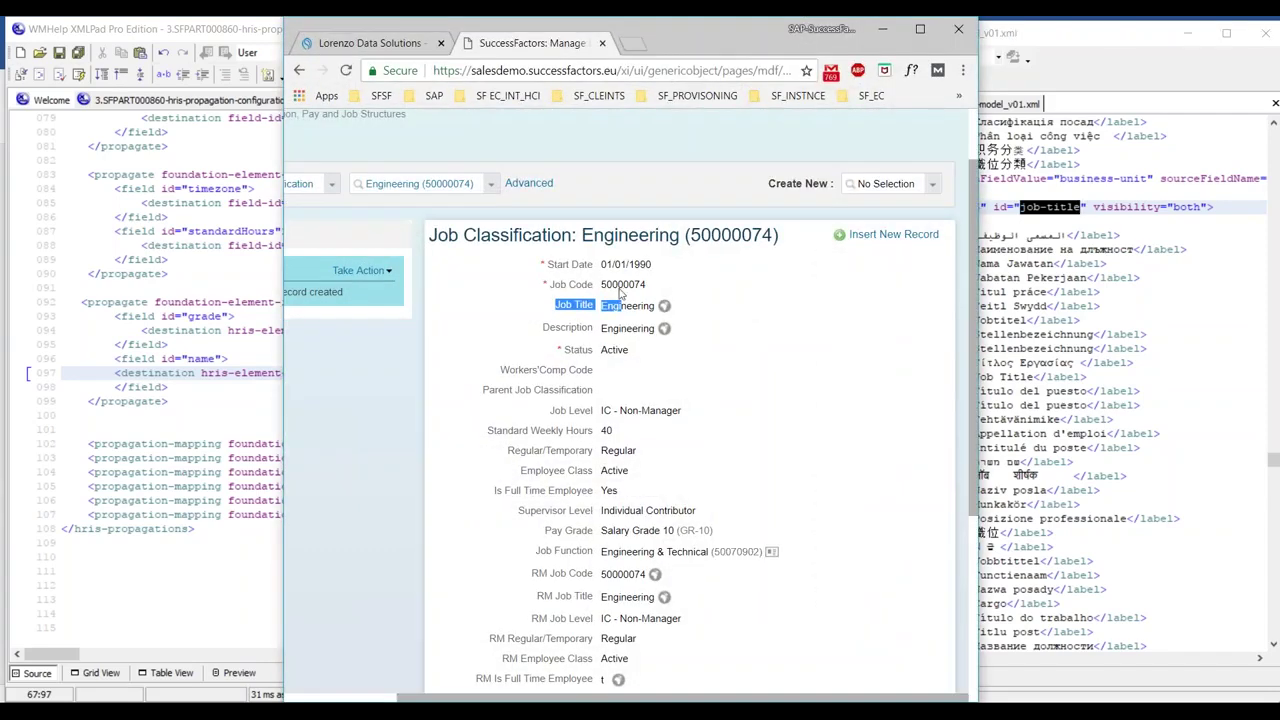
Point out the Engineering classification's Job Title (Engineering) and Pay Grade (Salary Grade 10) values
left_click_drag(581, 236, 711, 236)
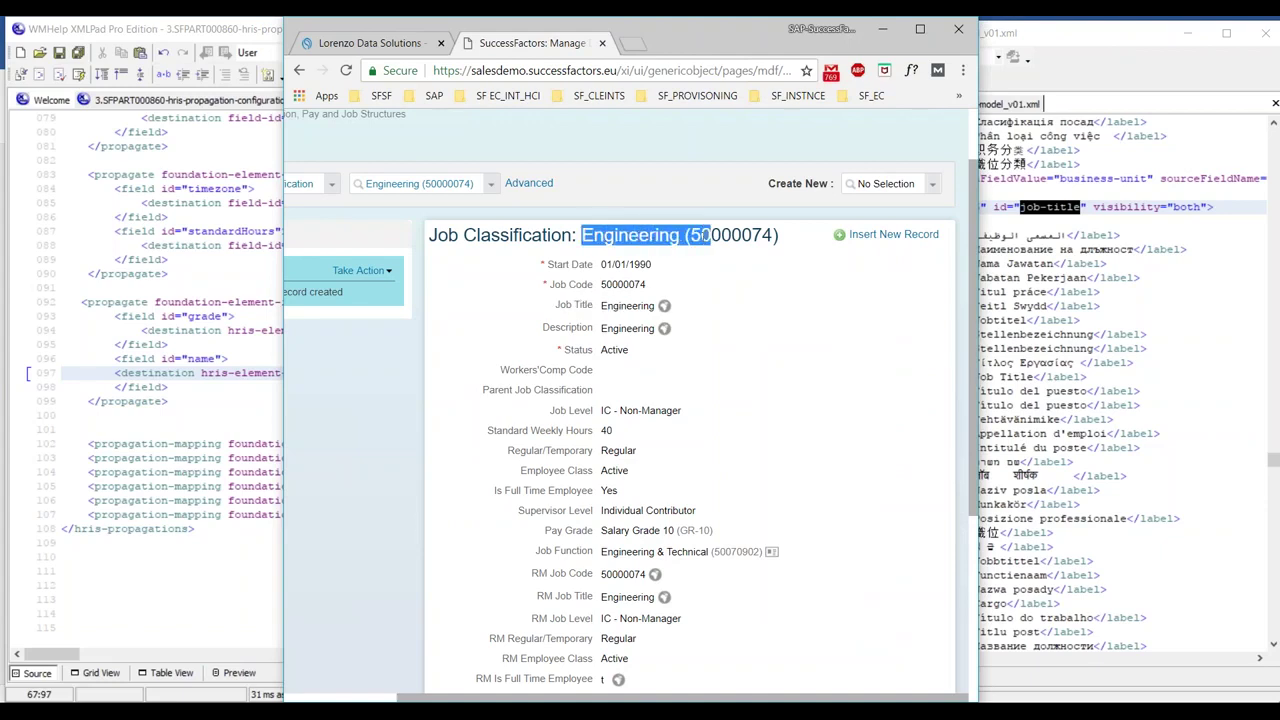
left_click_drag(600, 305, 667, 312)
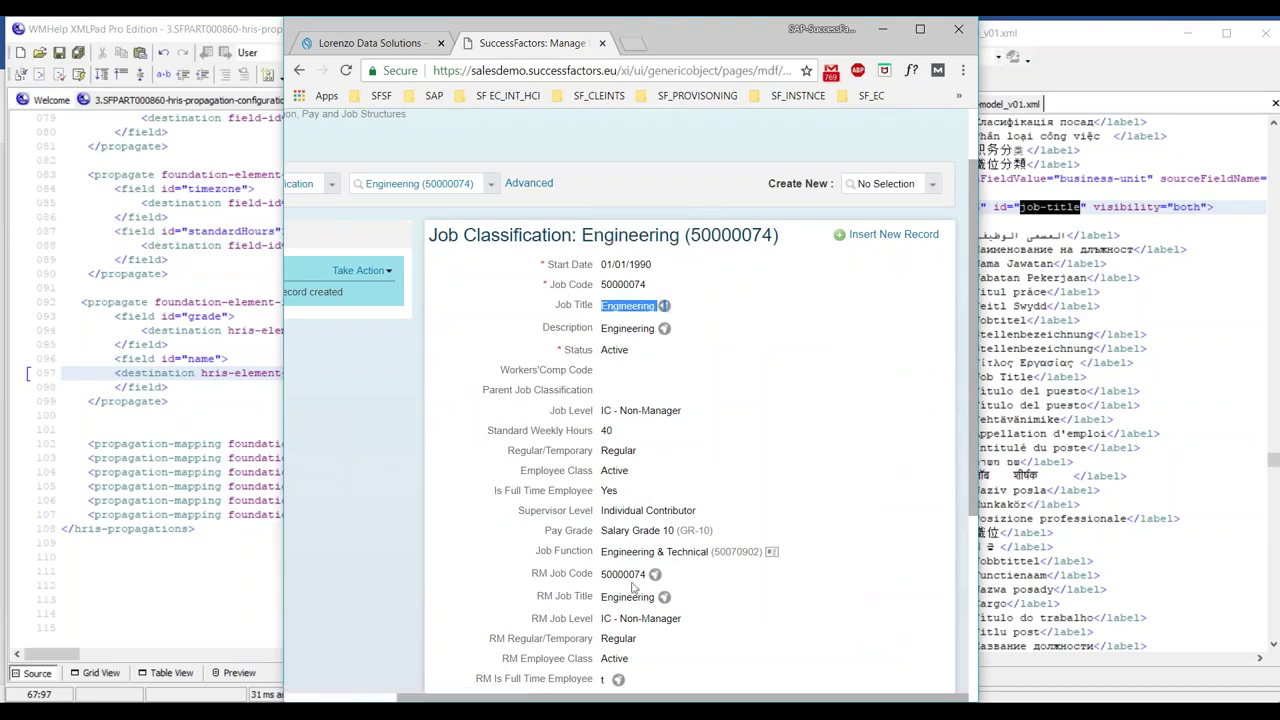
scroll(632, 587, "down", 1)
left_click_drag(601, 447, 665, 447)
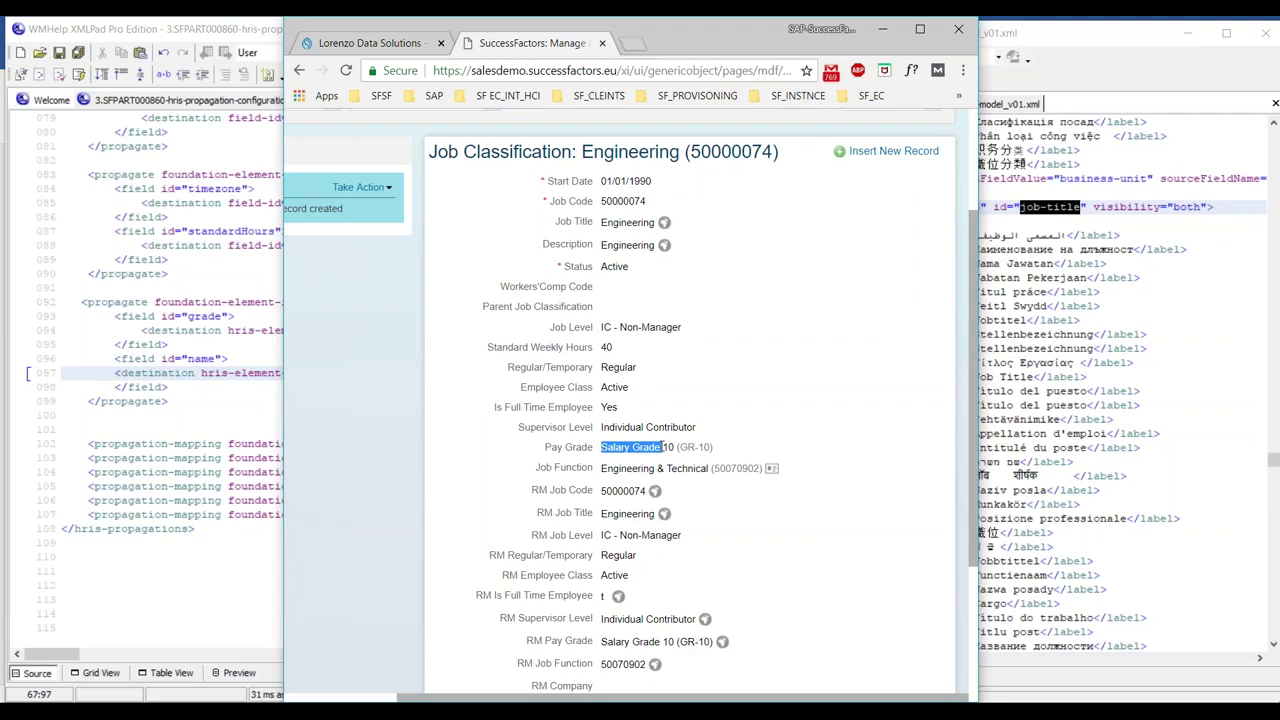
scroll(661, 447, "down", 2)
scroll(650, 487, "up", 4)
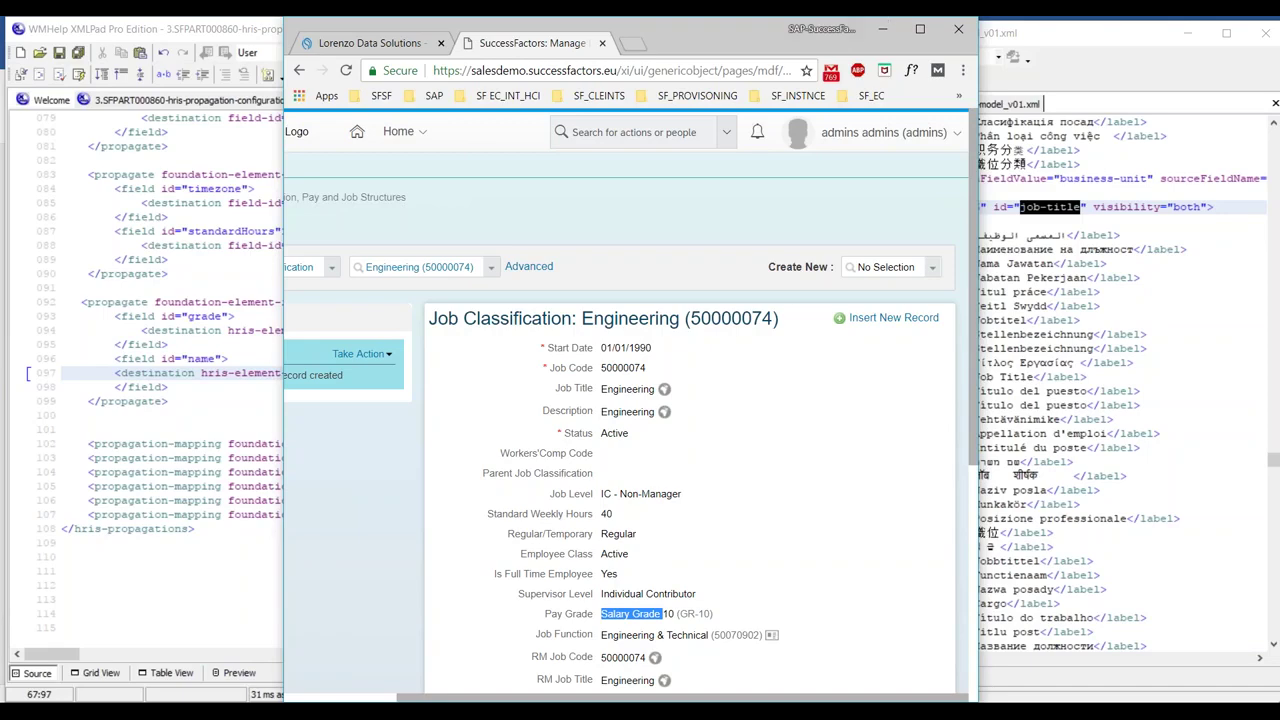
left_click(883, 29)
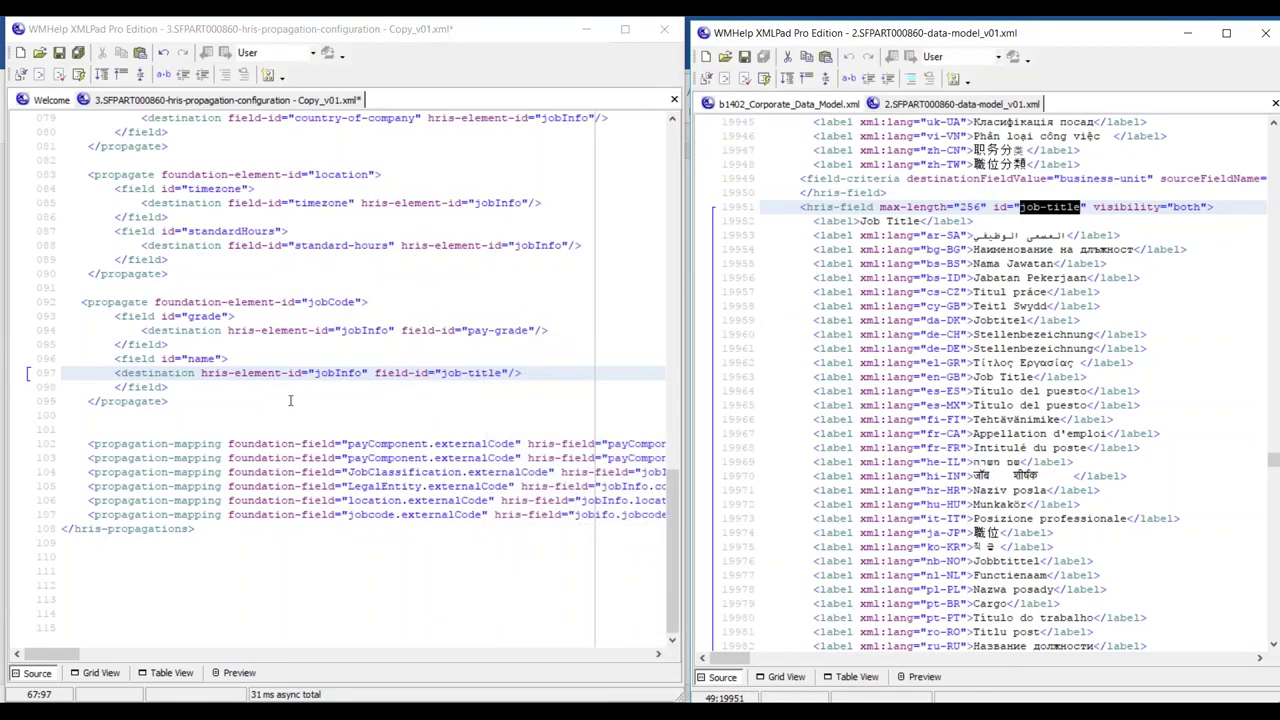
Review the jobCode block's grade pay-grade and name job-title destination lines
left_click(78, 301)
left_click_drag(78, 301, 236, 318)
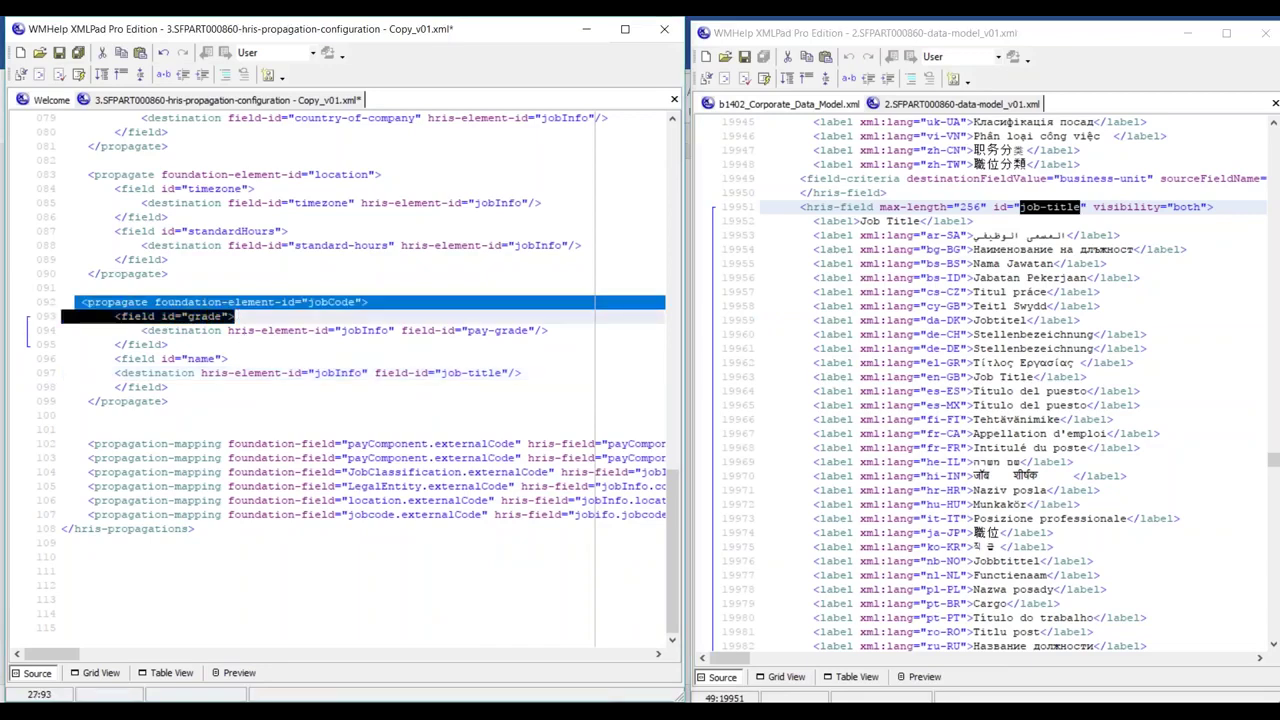
key("alt+Tab")
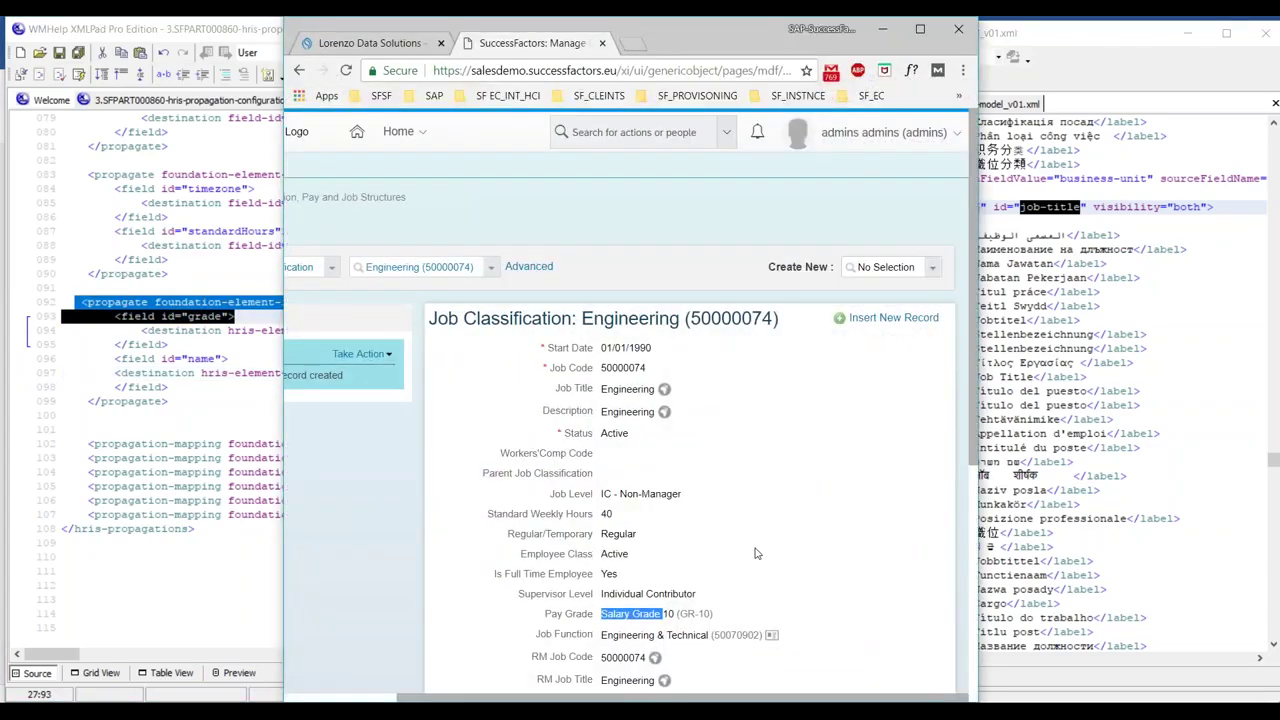
left_click(882, 29)
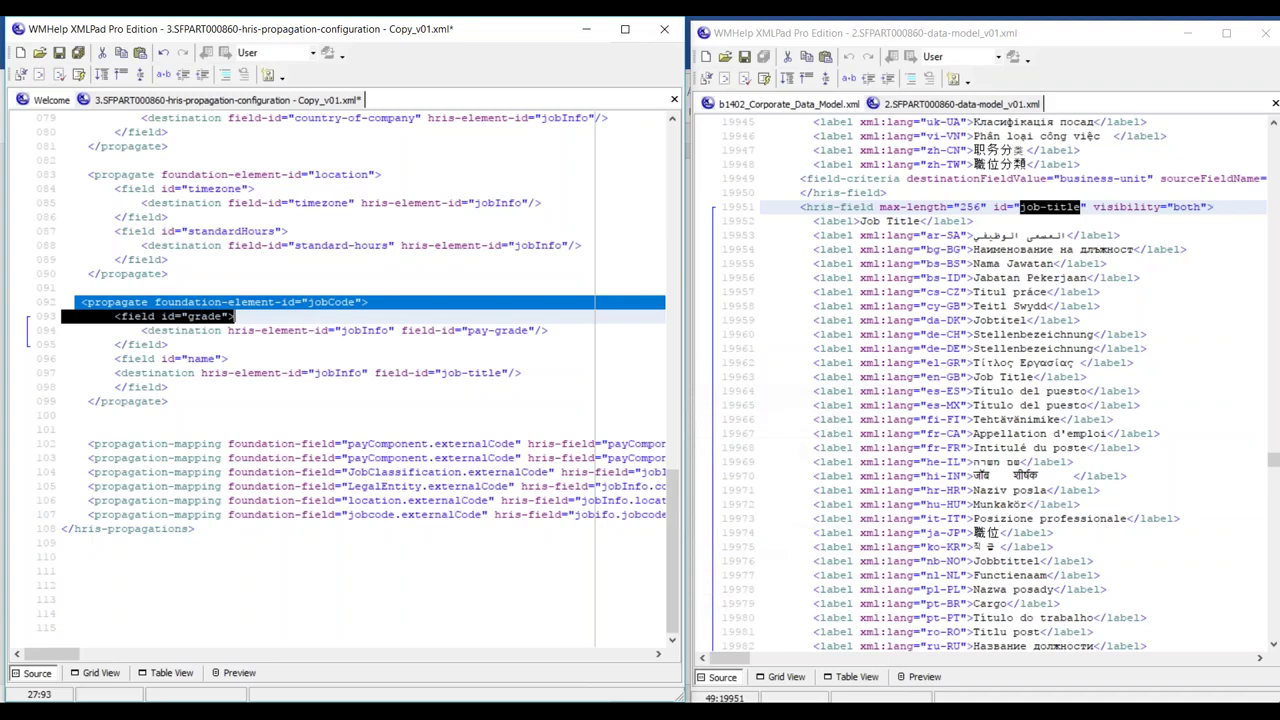
left_click_drag(140, 330, 551, 330)
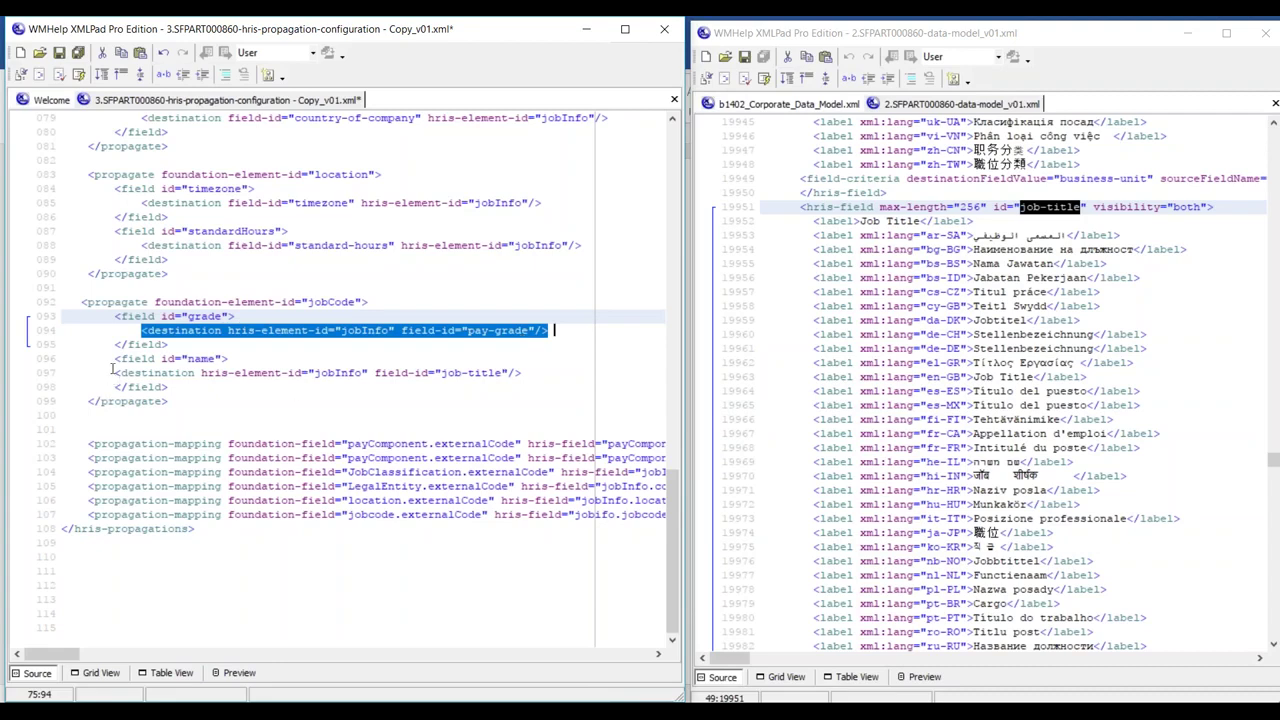
left_click_drag(114, 358, 238, 357)
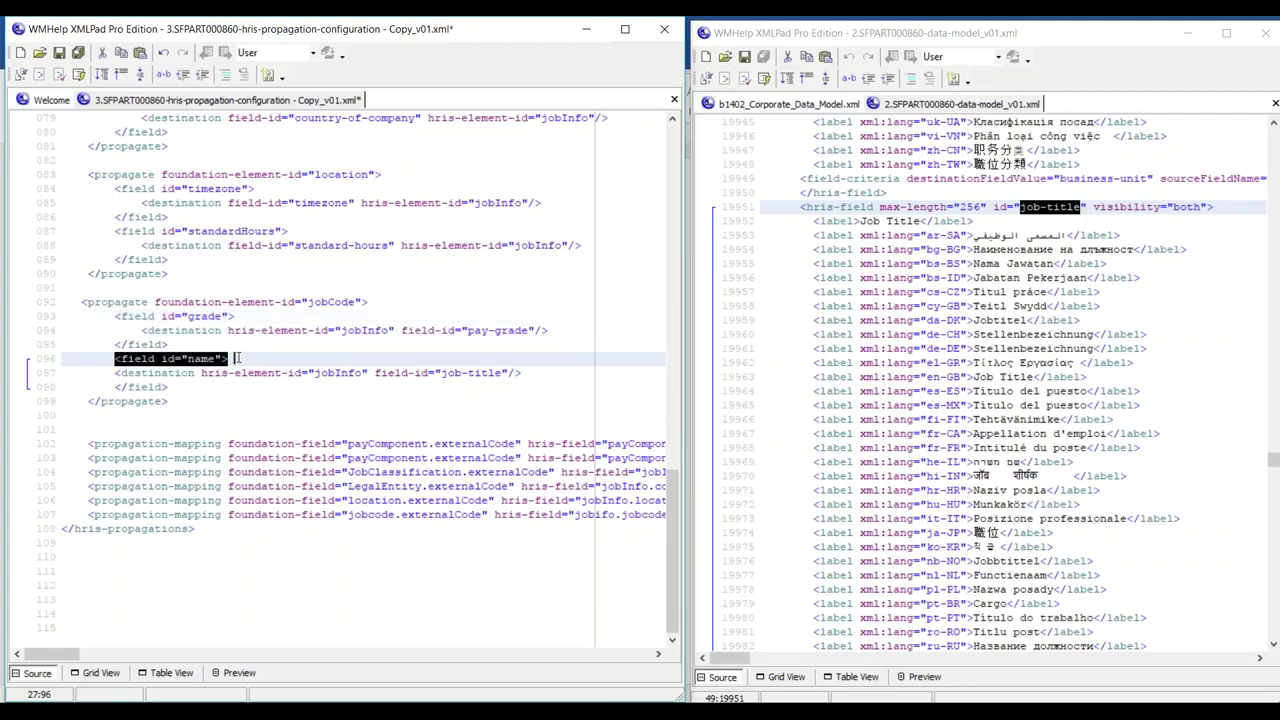
left_click_drag(116, 373, 514, 373)
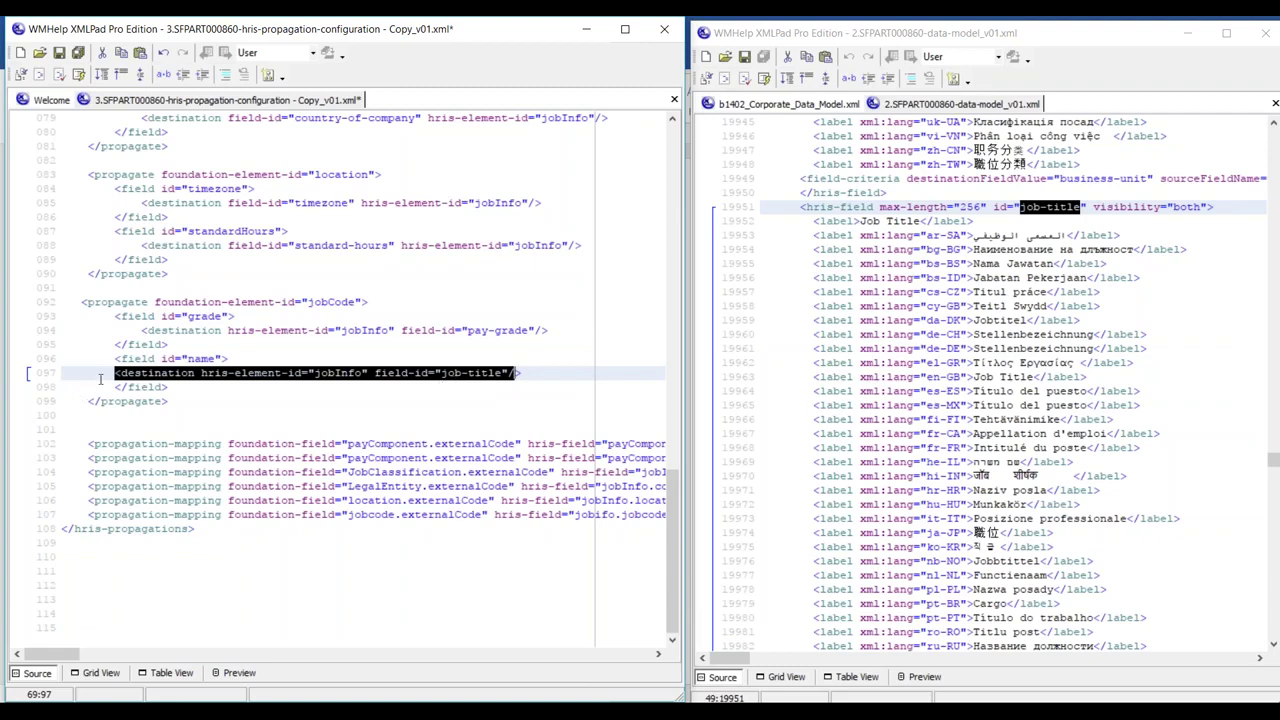
Duplicate the name field entry (lines 096–098) onto a new line 099
left_click_drag(112, 388, 152, 388)
left_click(183, 388)
key("Return")
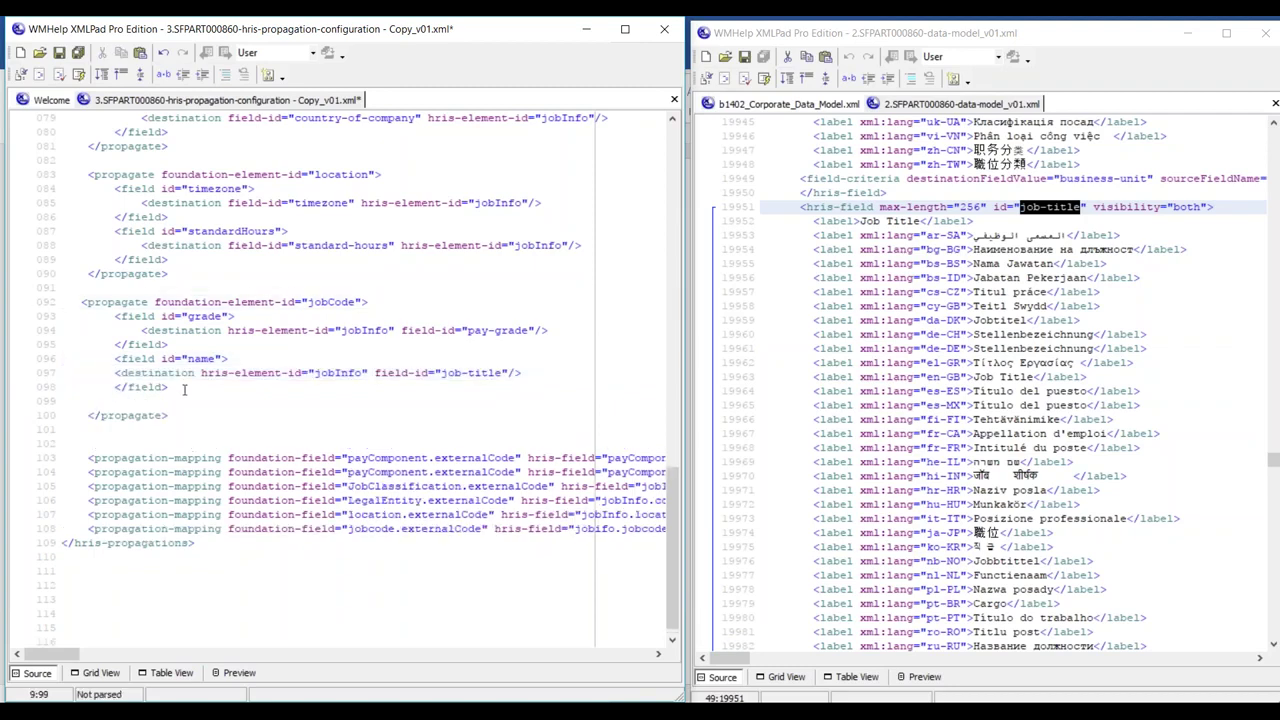
left_click_drag(114, 358, 175, 386)
key("ctrl+c")
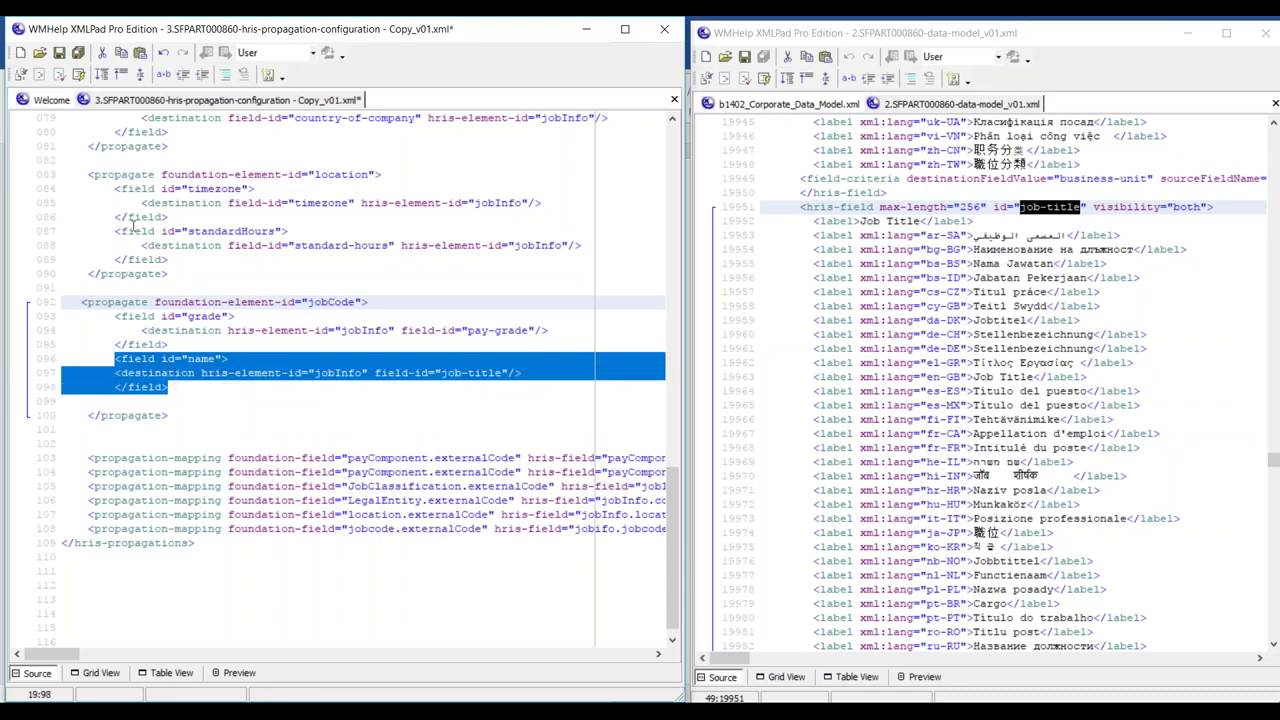
left_click(120, 52)
left_click(118, 399)
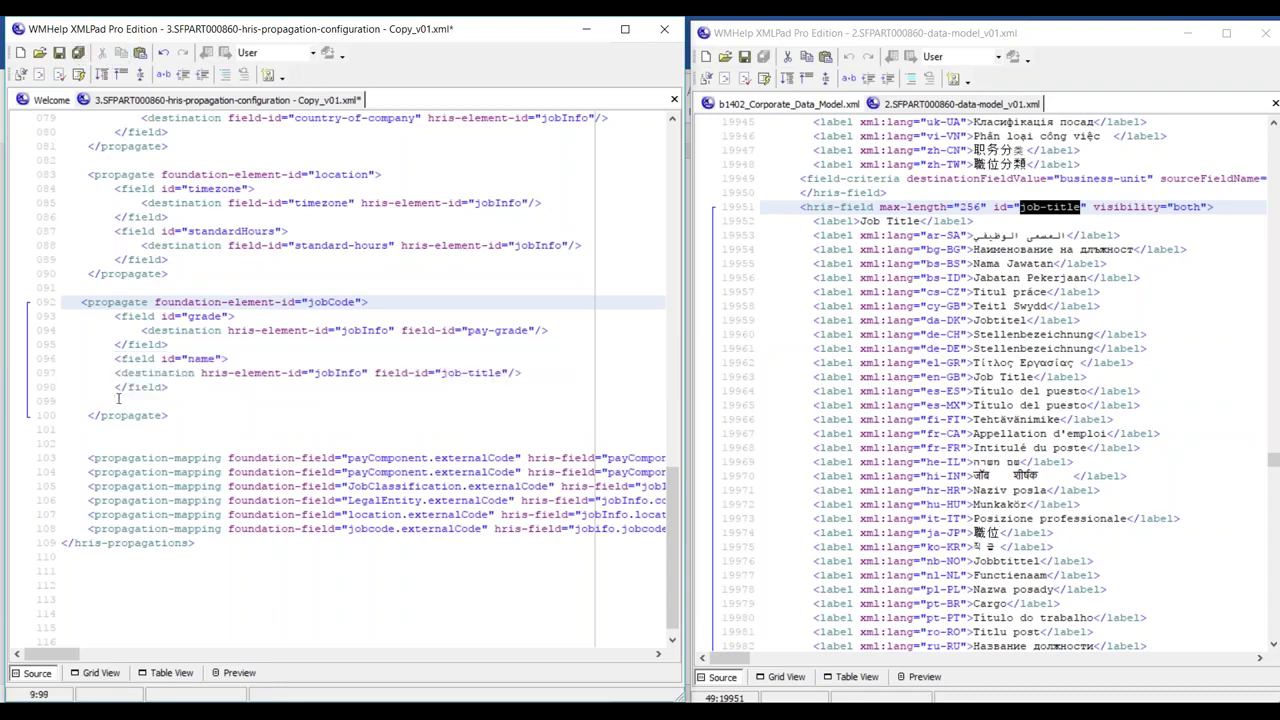
key("ctrl+v")
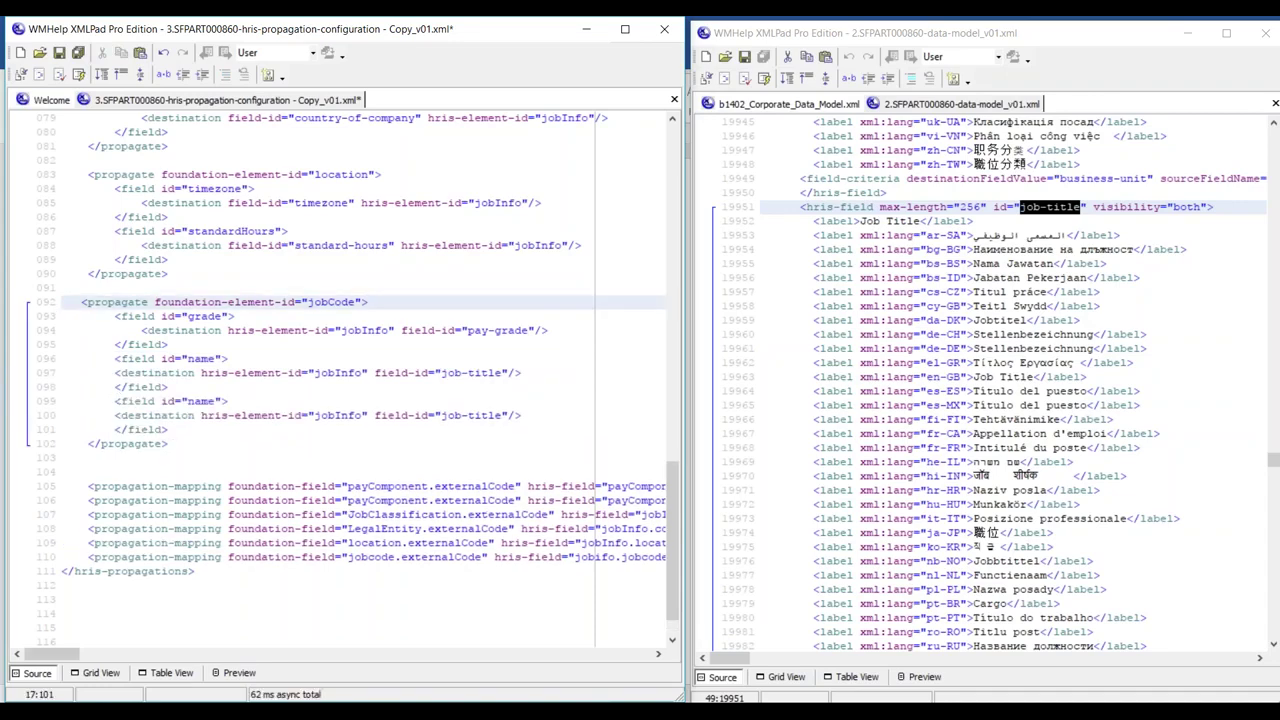
key("alt+Tab")
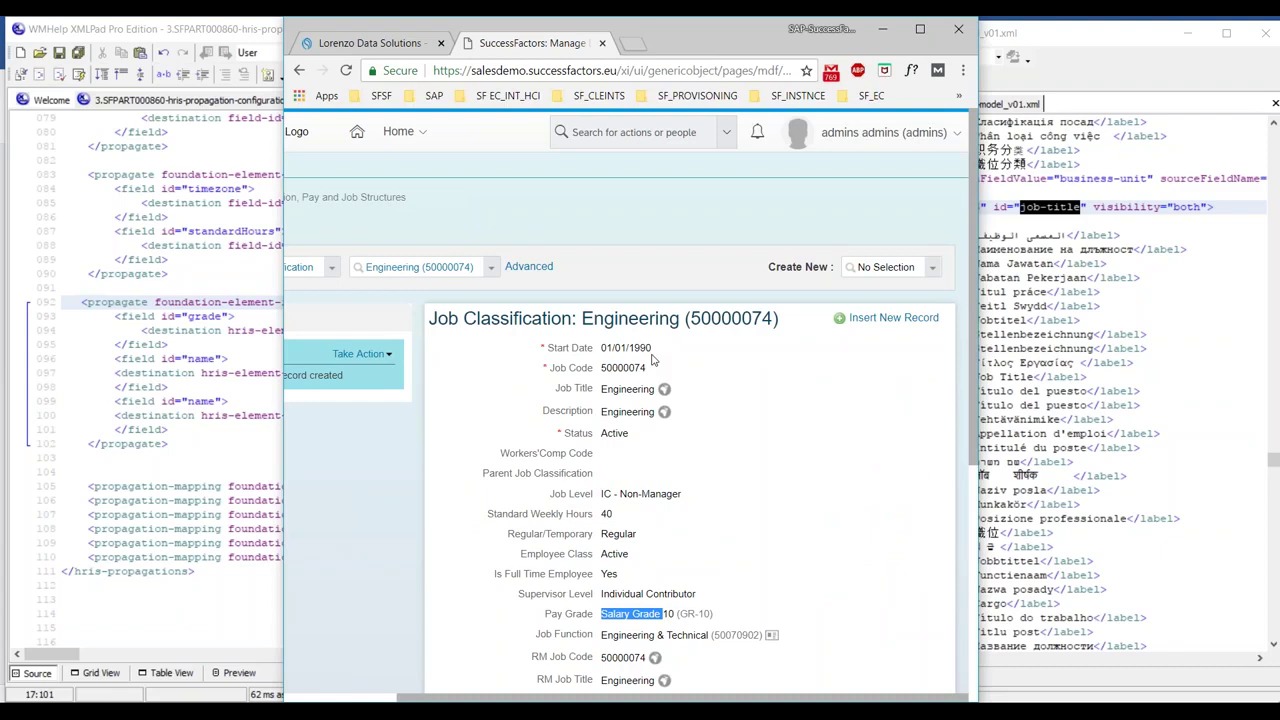
Mark the Standard Weekly Hours field on the Engineering classification and return to the editors
scroll(690, 488, "down", 3)
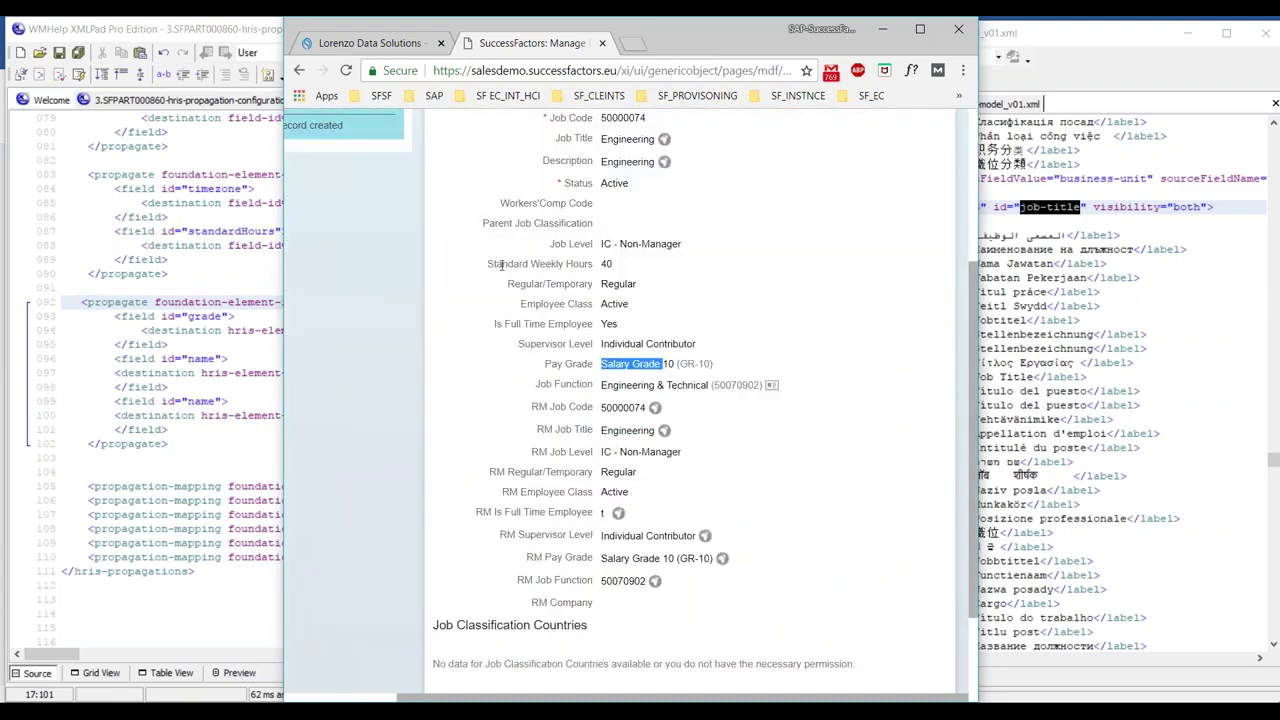
left_click_drag(487, 265, 593, 265)
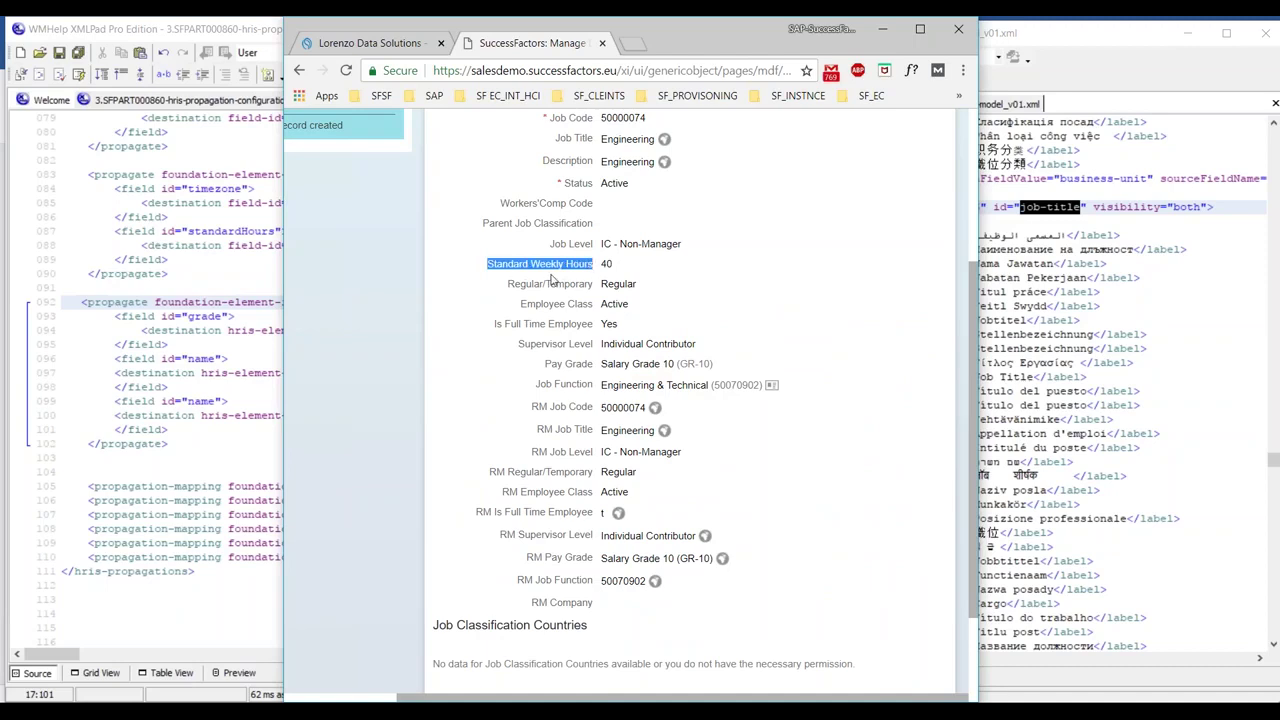
left_click(882, 29)
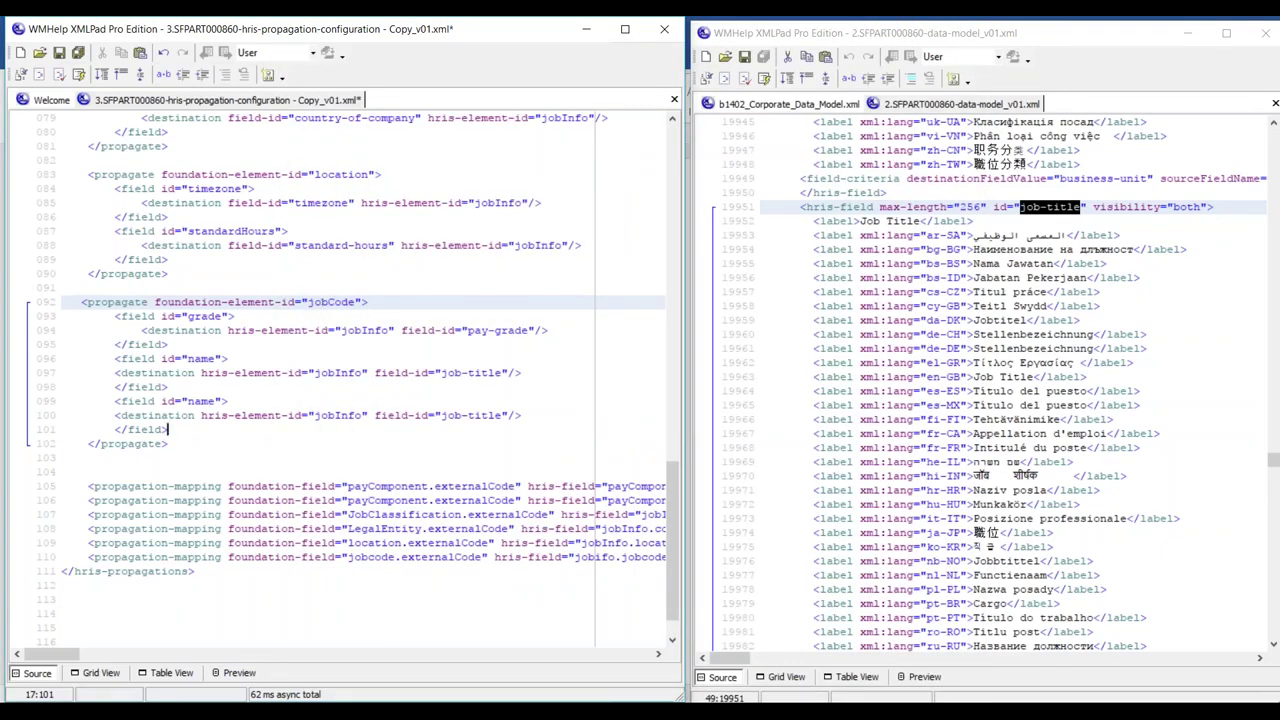
Locate jobCode's standardHours field in b1402_Corporate_Data_Model.xml and show its source
left_click(821, 109)
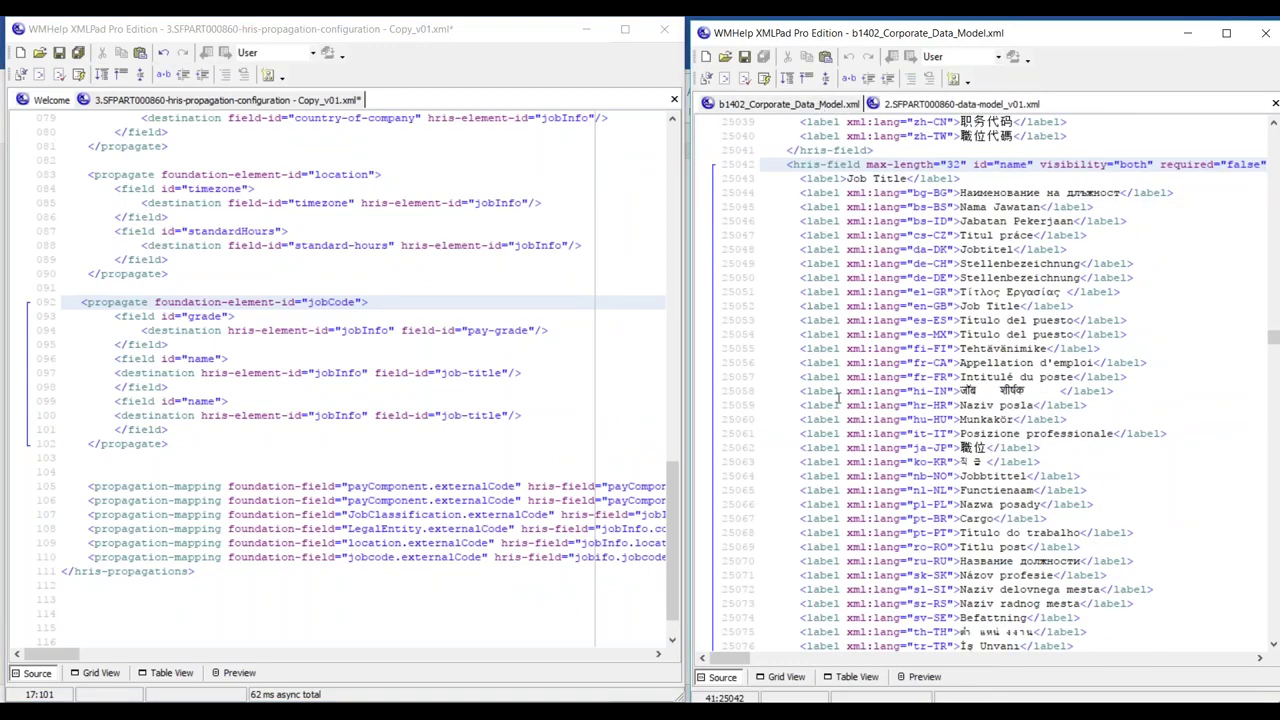
left_click(860, 677)
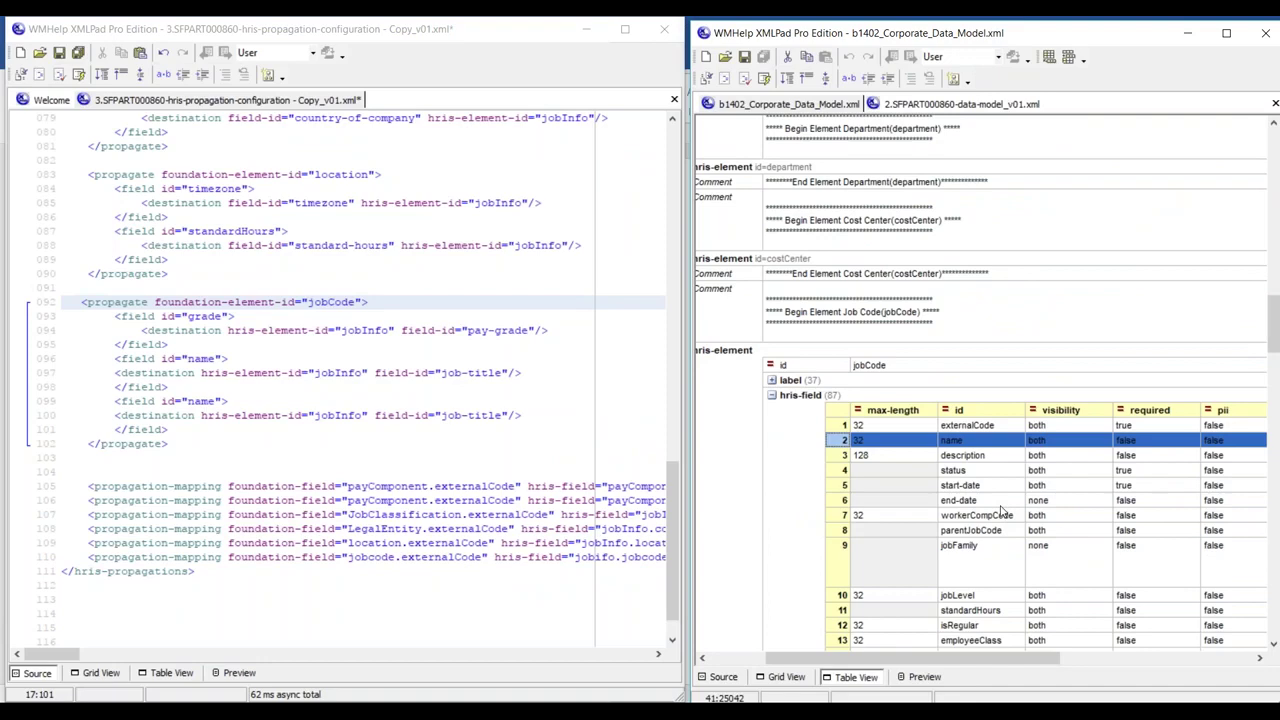
scroll(1002, 512, "down", 3)
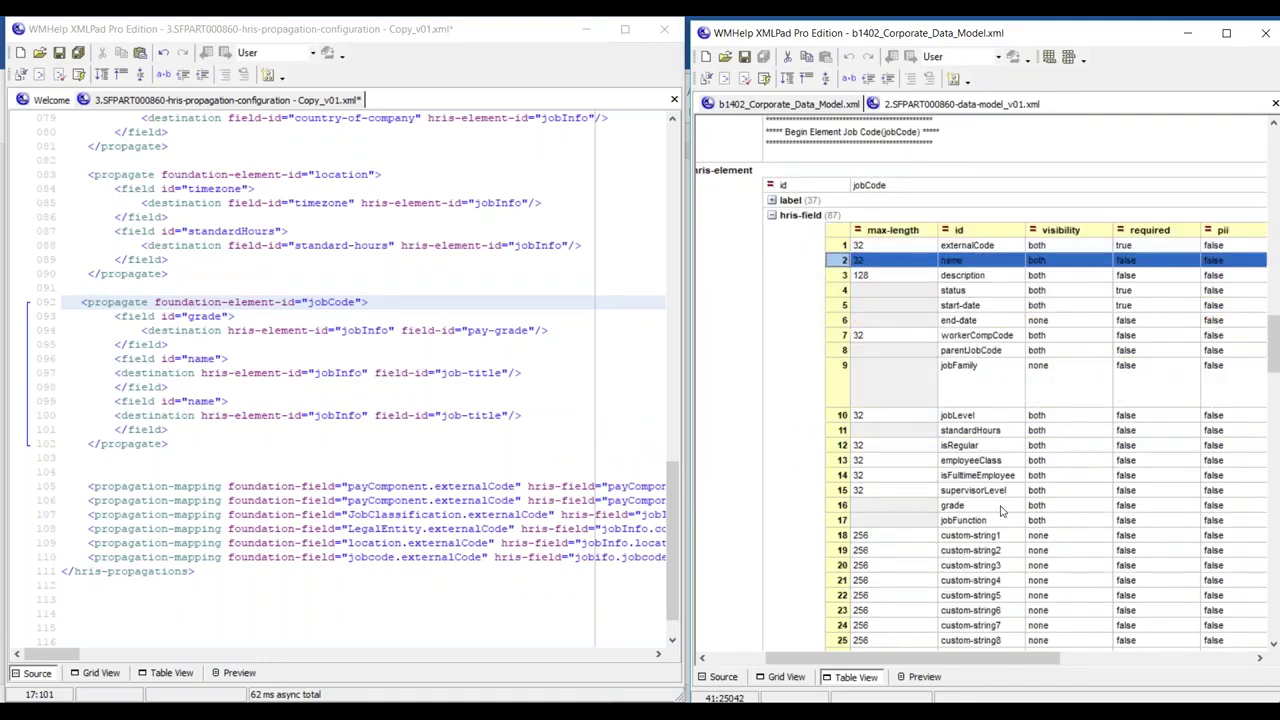
left_click(978, 432)
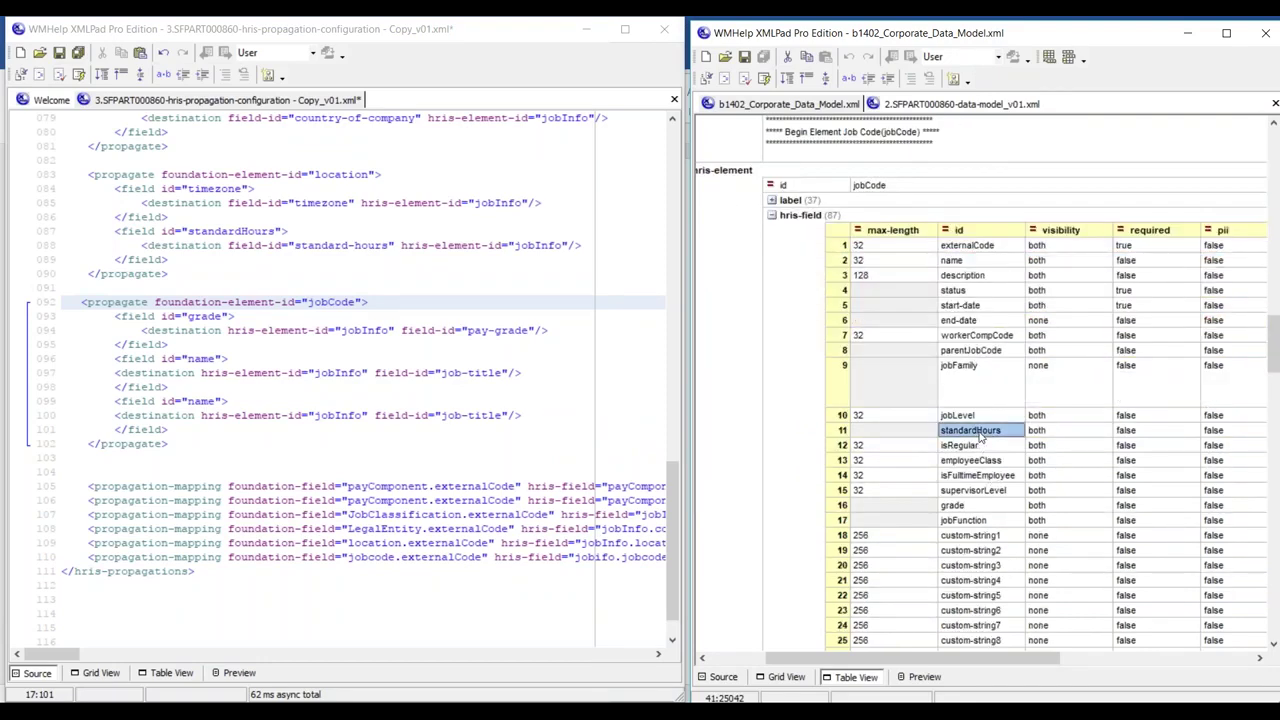
left_click(842, 431)
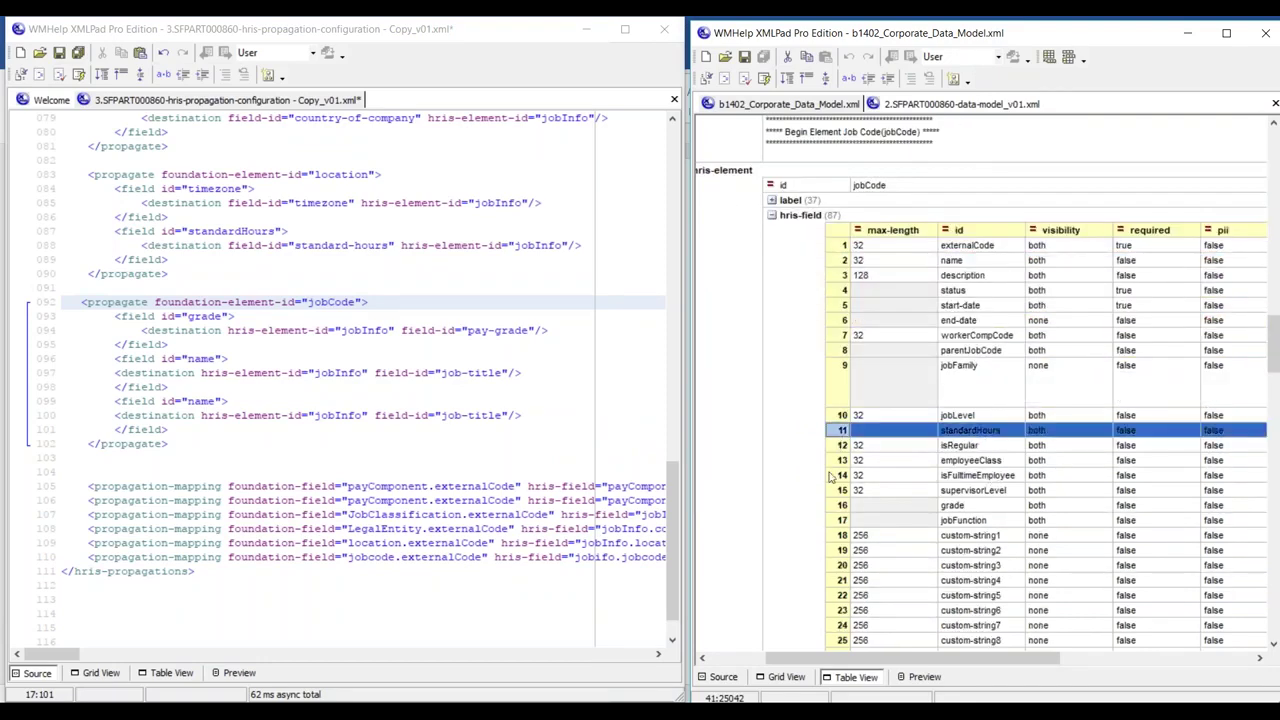
left_click(724, 677)
scroll(1043, 427, "down", 5)
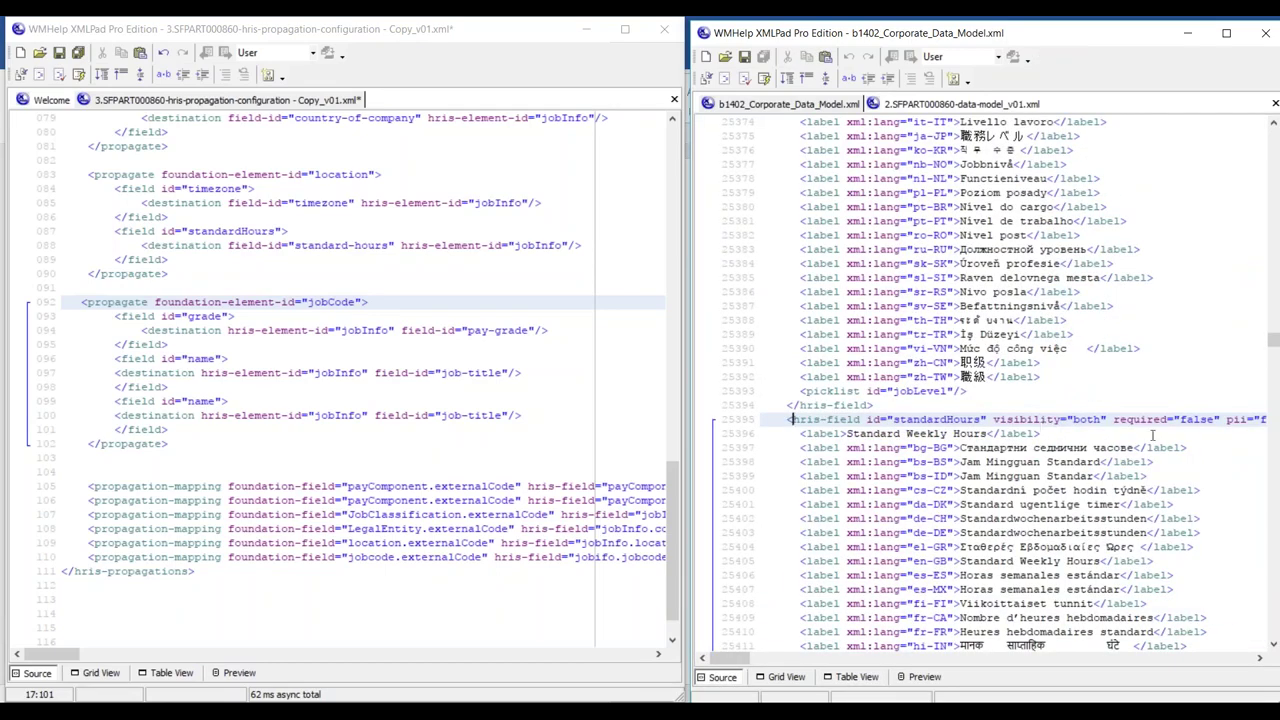
Paste the standardHours id over 'name' on line 099, then check the job-title destination on line 100
left_click_drag(893, 420, 983, 420)
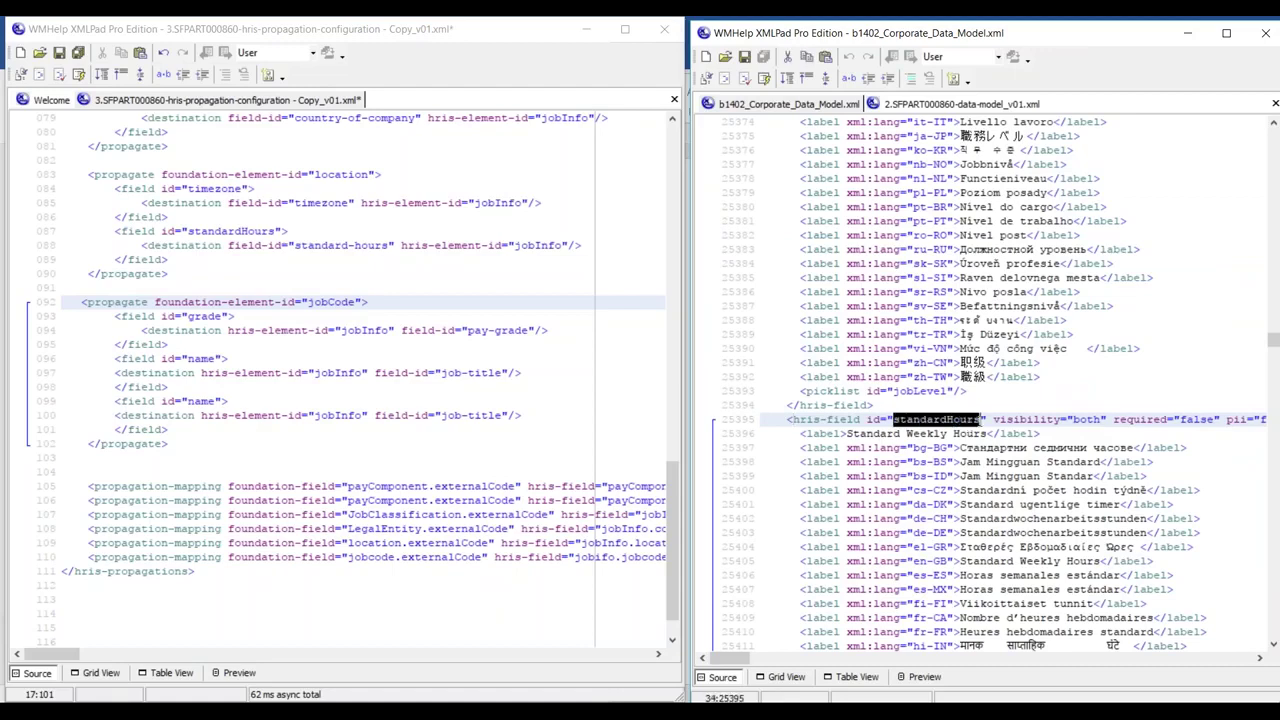
left_click(806, 58)
left_click_drag(188, 401, 215, 401)
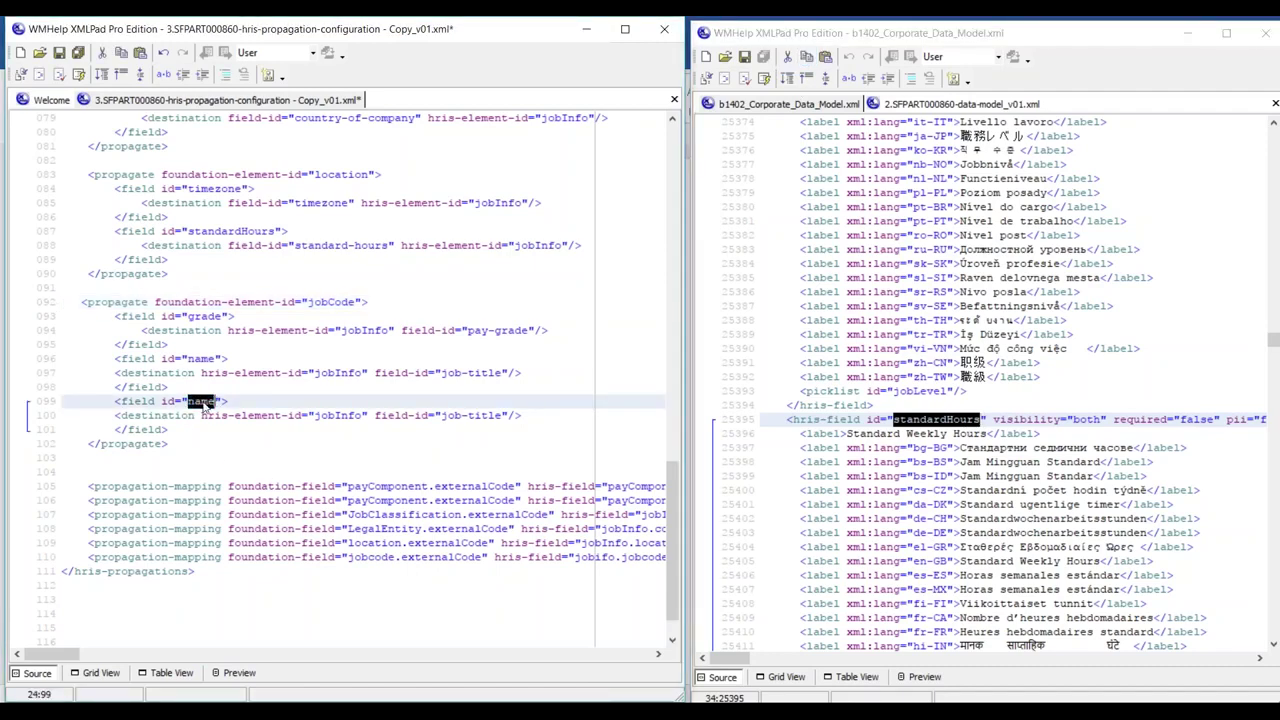
key("ctrl+v")
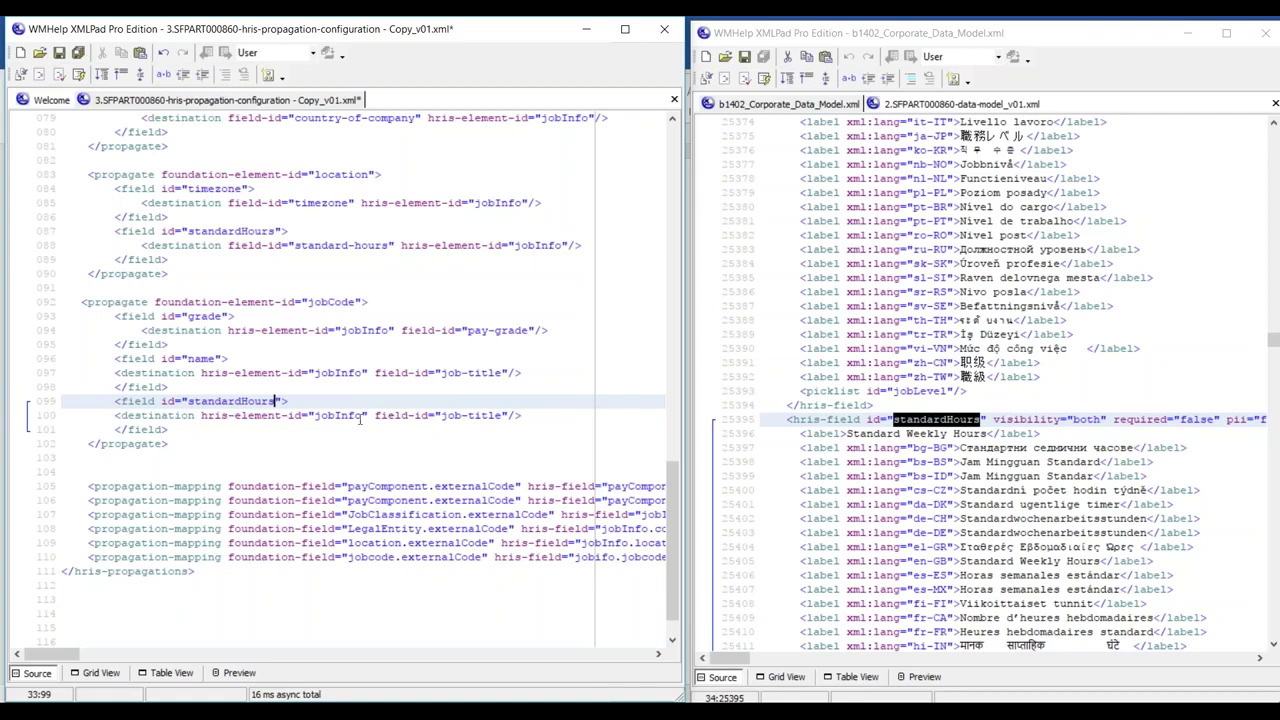
left_click_drag(367, 415, 510, 416)
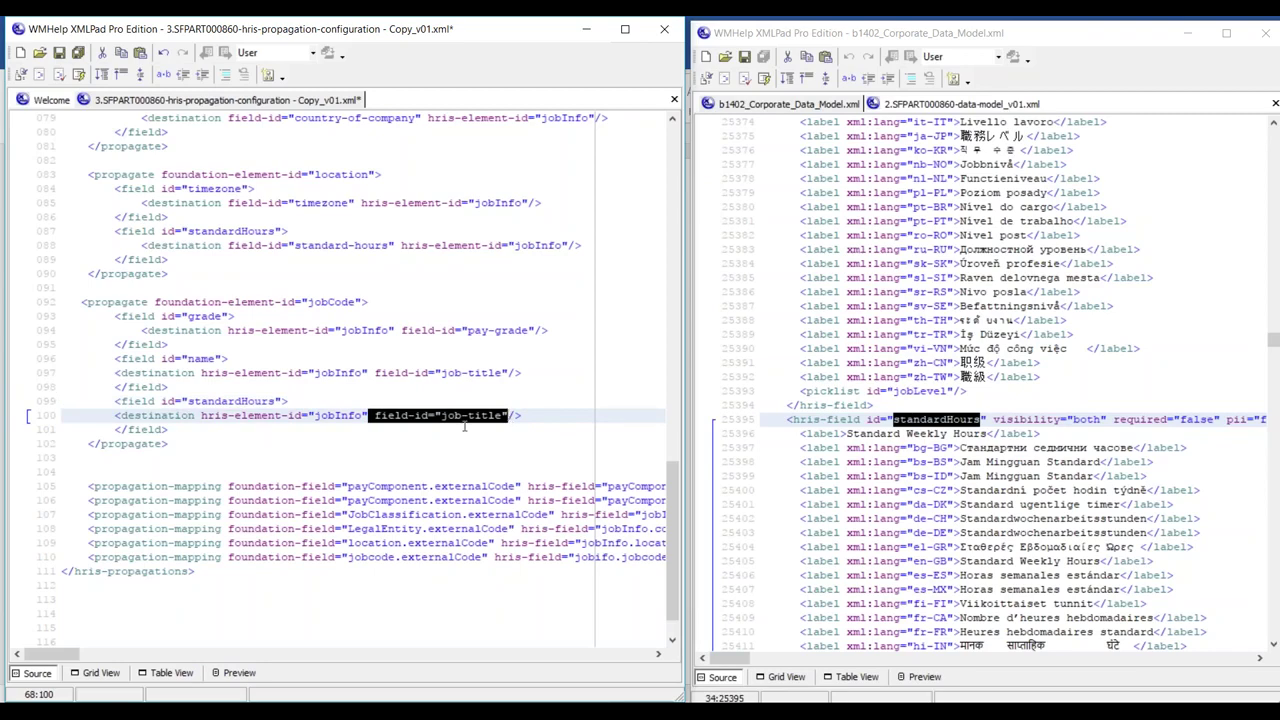
left_click(921, 104)
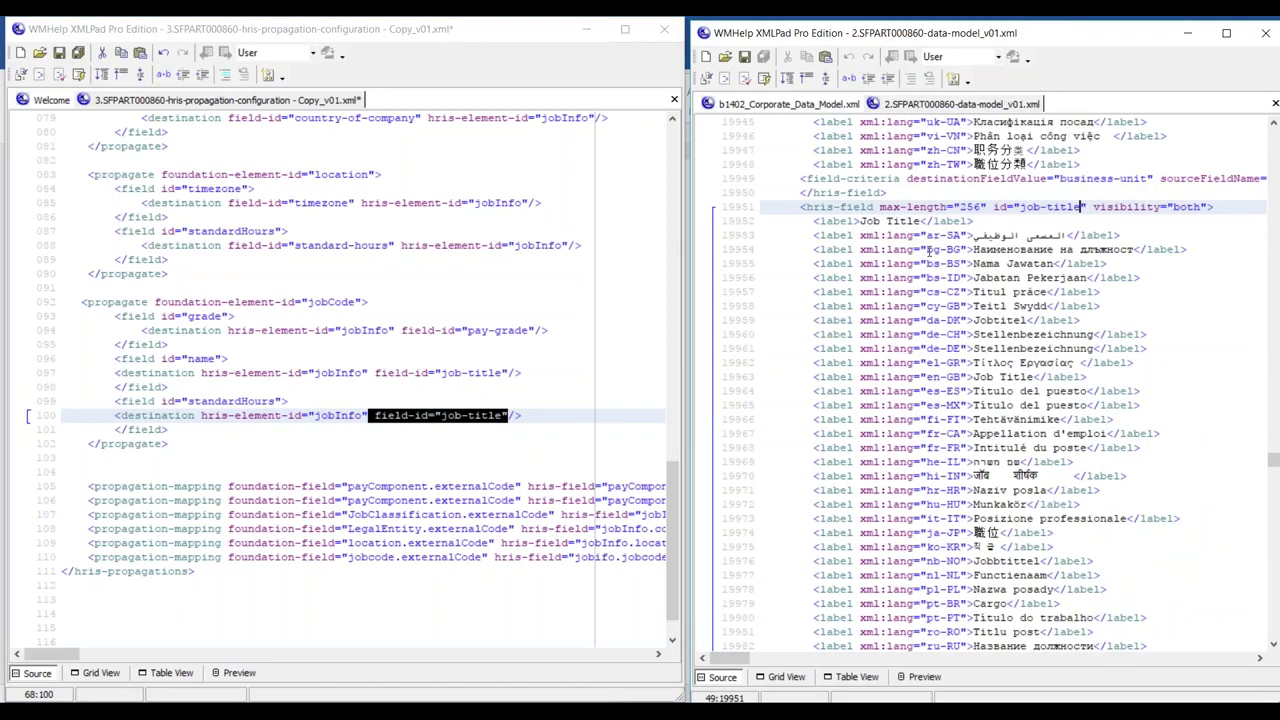
Find the standard-hours field in the data model's Table View and copy its id from Source
left_click(852, 677)
left_click_drag(921, 664, 998, 668)
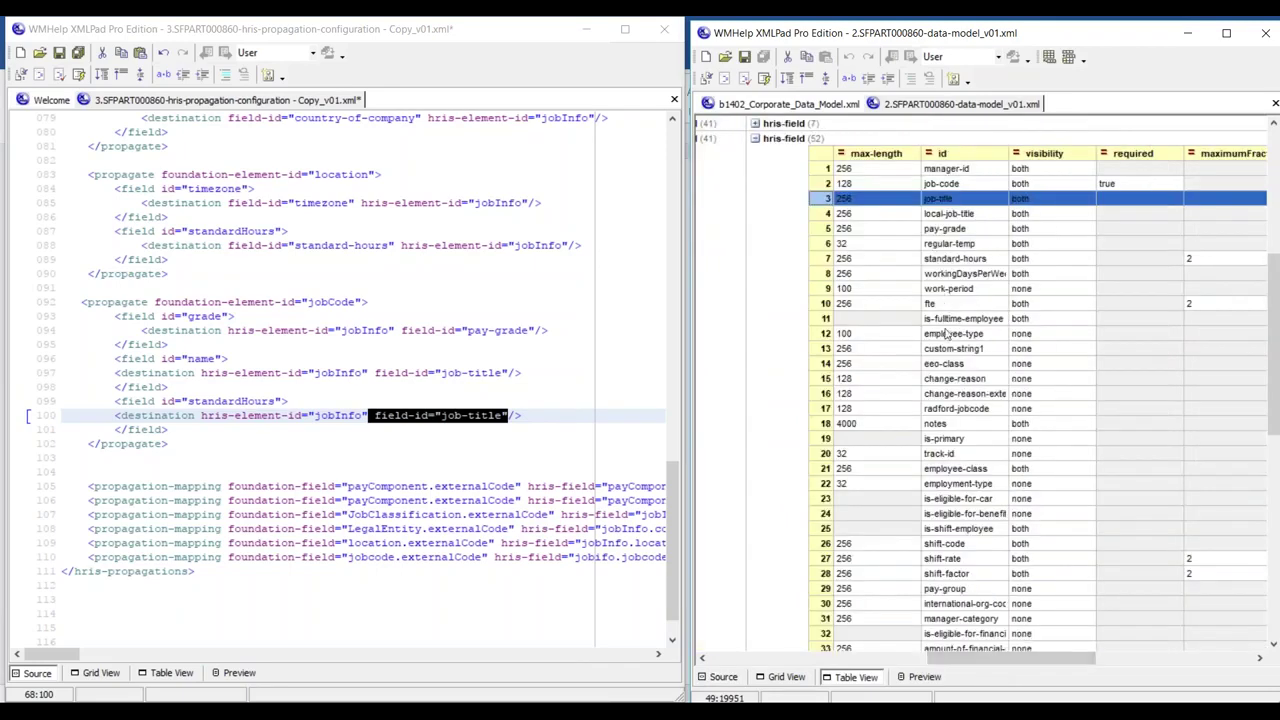
left_click(957, 272)
left_click(955, 260)
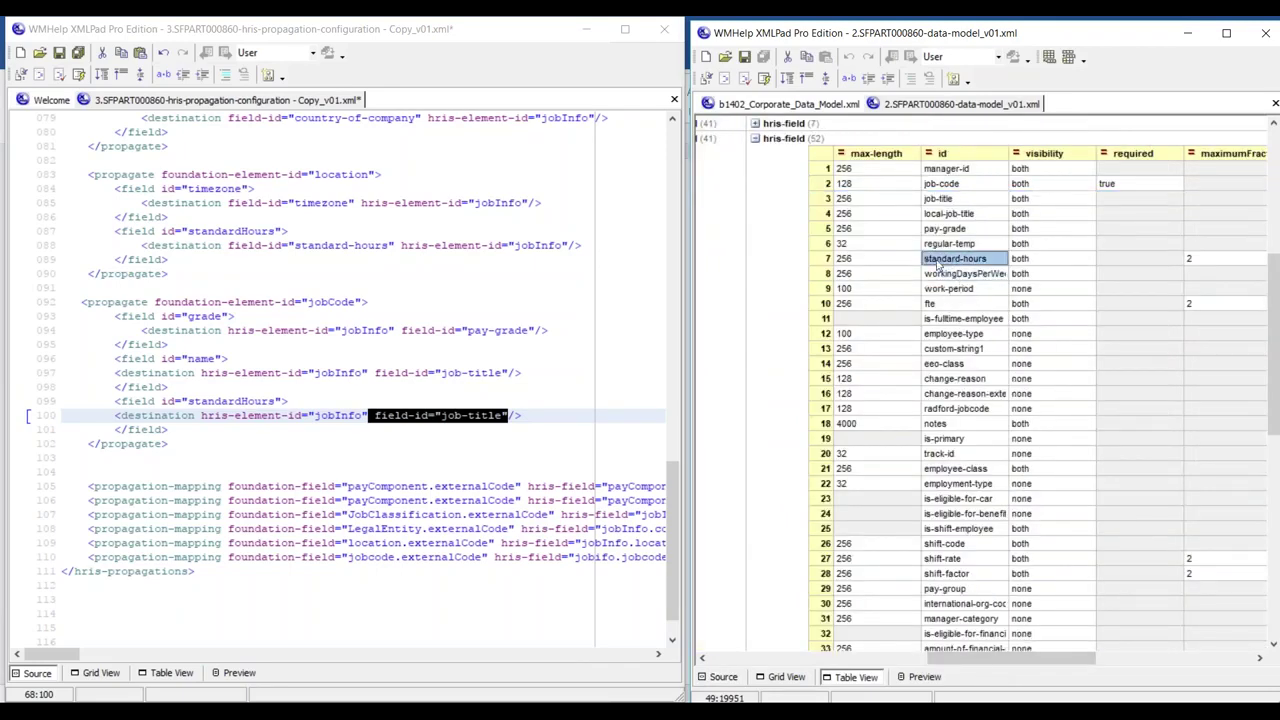
left_click(827, 259)
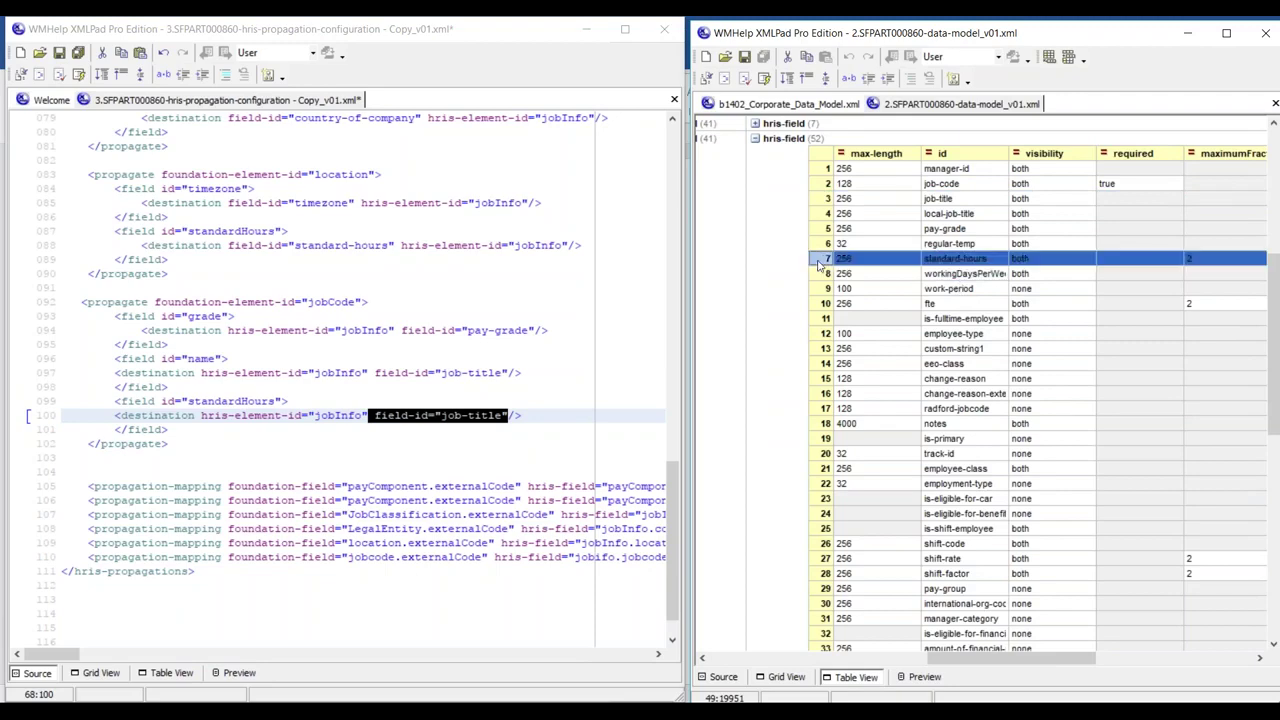
left_click(722, 677)
left_click_drag(864, 434, 1115, 419)
left_click(1019, 419)
left_click(806, 56)
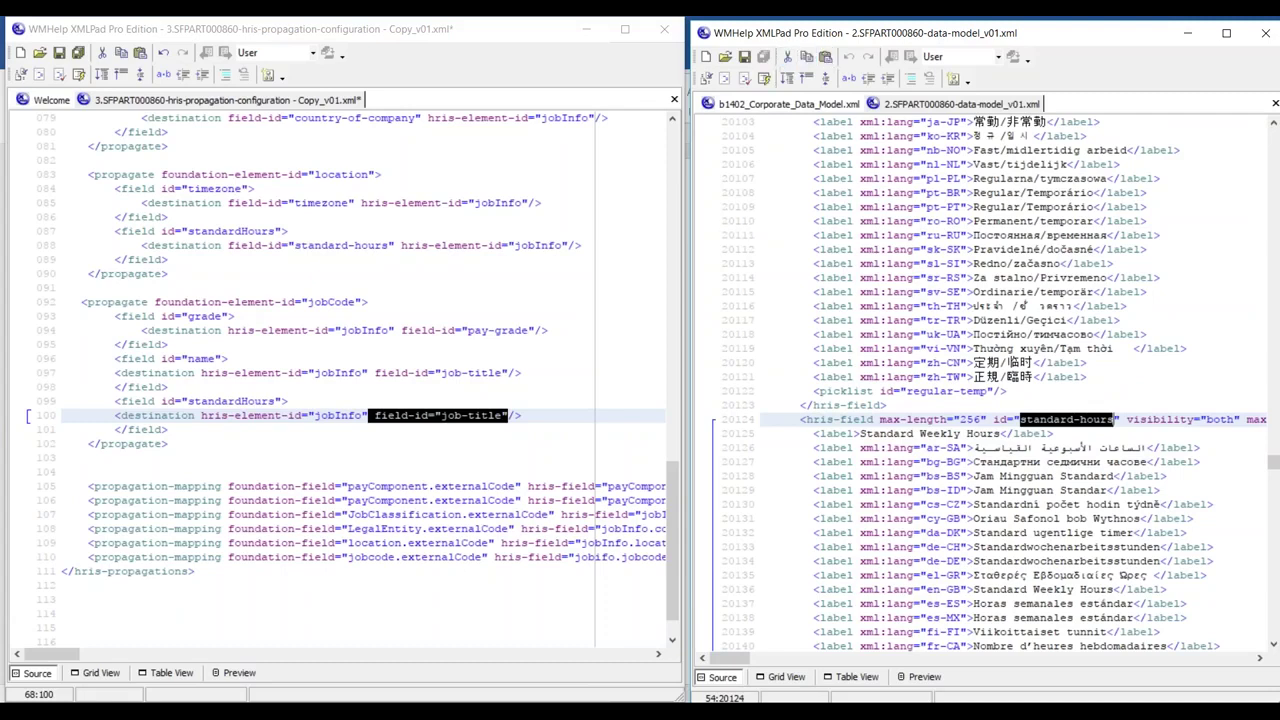
Replace "job-title" on line 100 of the propagation config with the copied standard-hours id
left_click(436, 445)
mouse_move(441, 417)
left_mouse_down()
mouse_move(497, 413)
mouse_move(440, 415)
left_mouse_up()
left_click(501, 426)
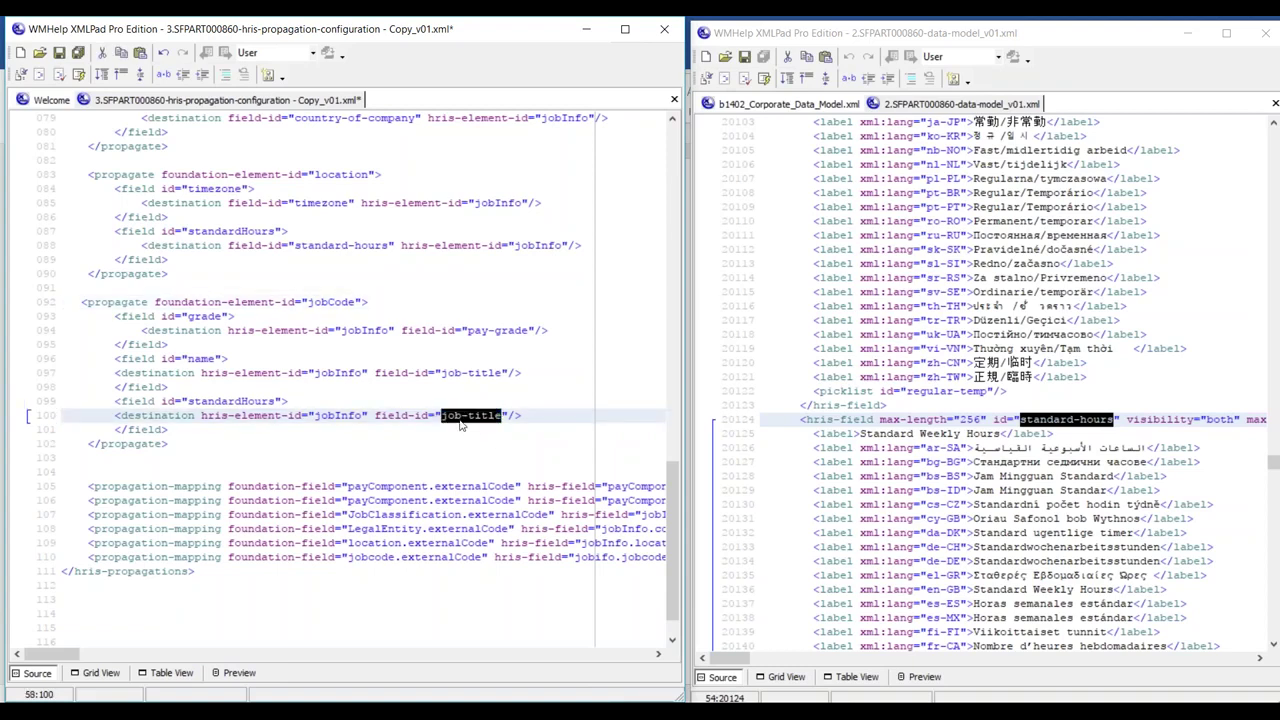
key("ctrl+v")
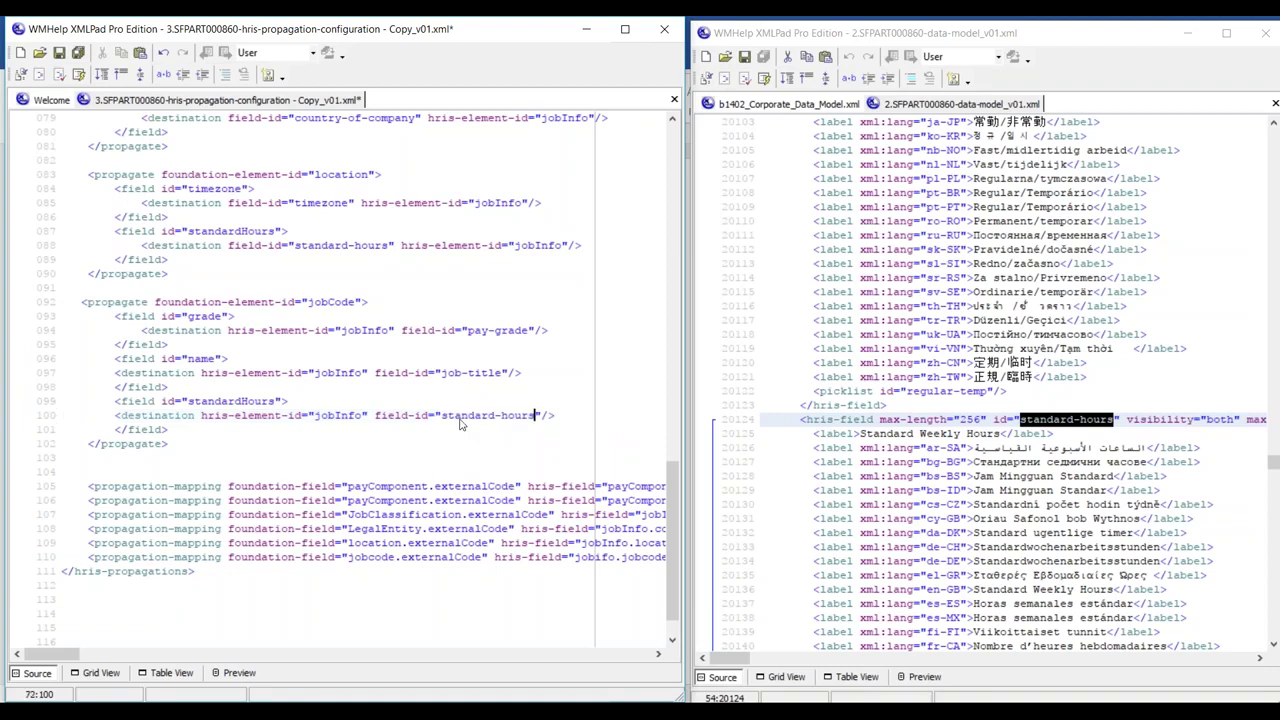
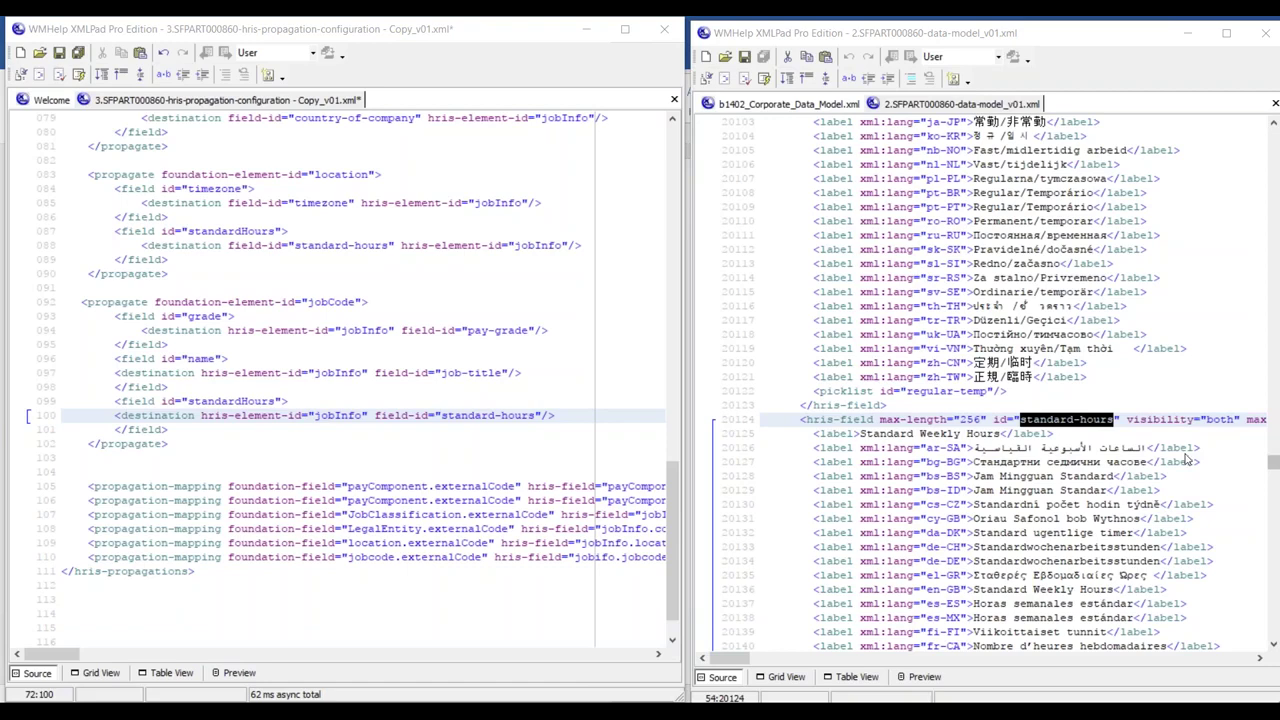
Delete the standardHours field block from the jobCode propagate section, keeping the grade and name fields
left_click(205, 301)
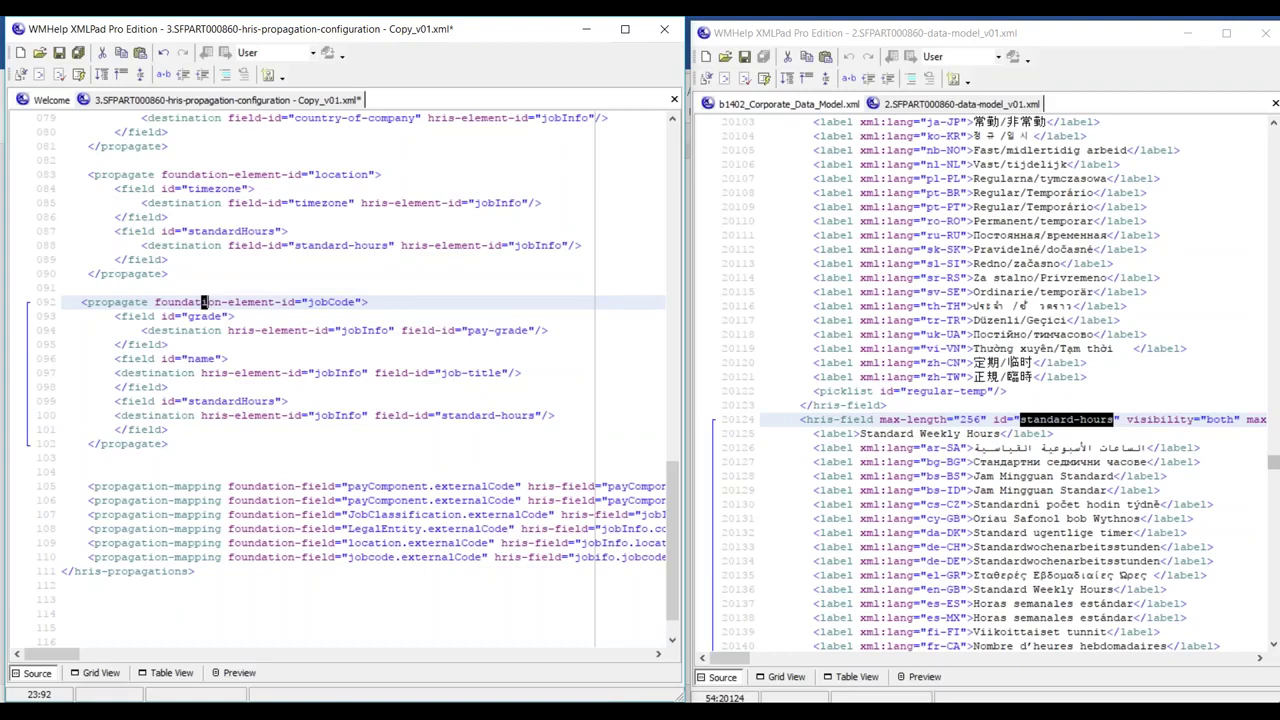
left_click(107, 174)
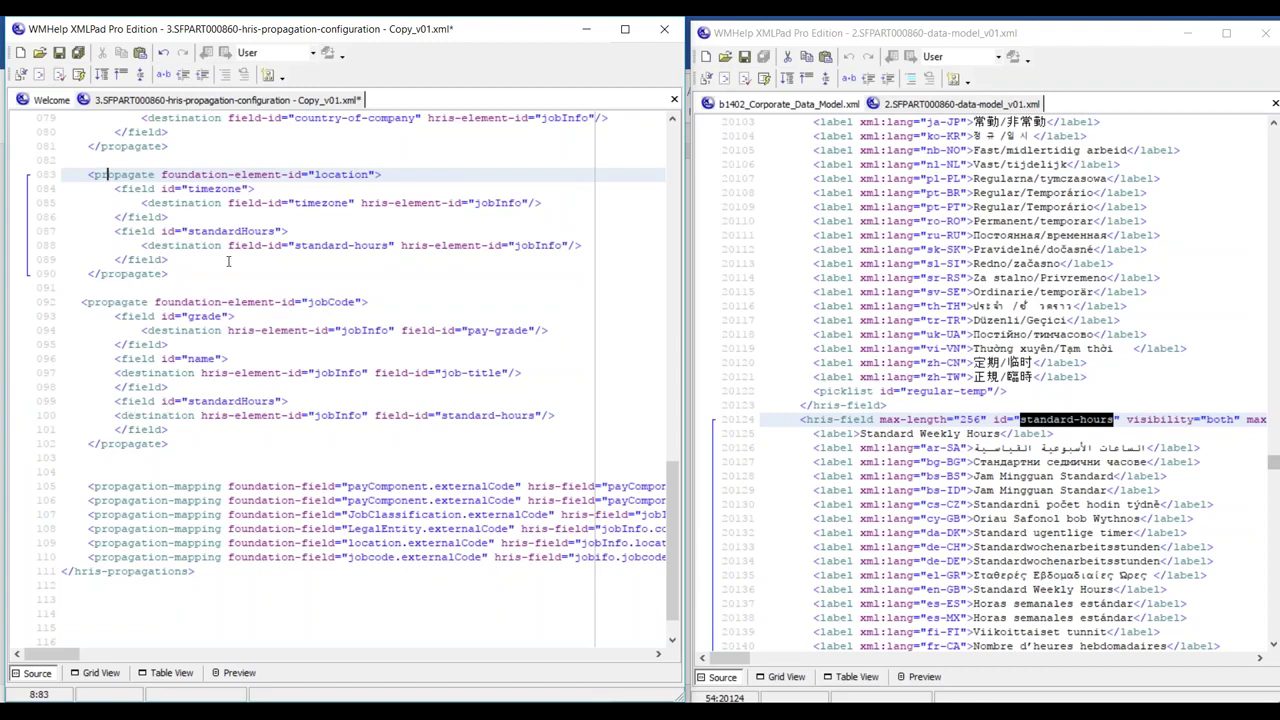
left_click_drag(114, 231, 243, 258)
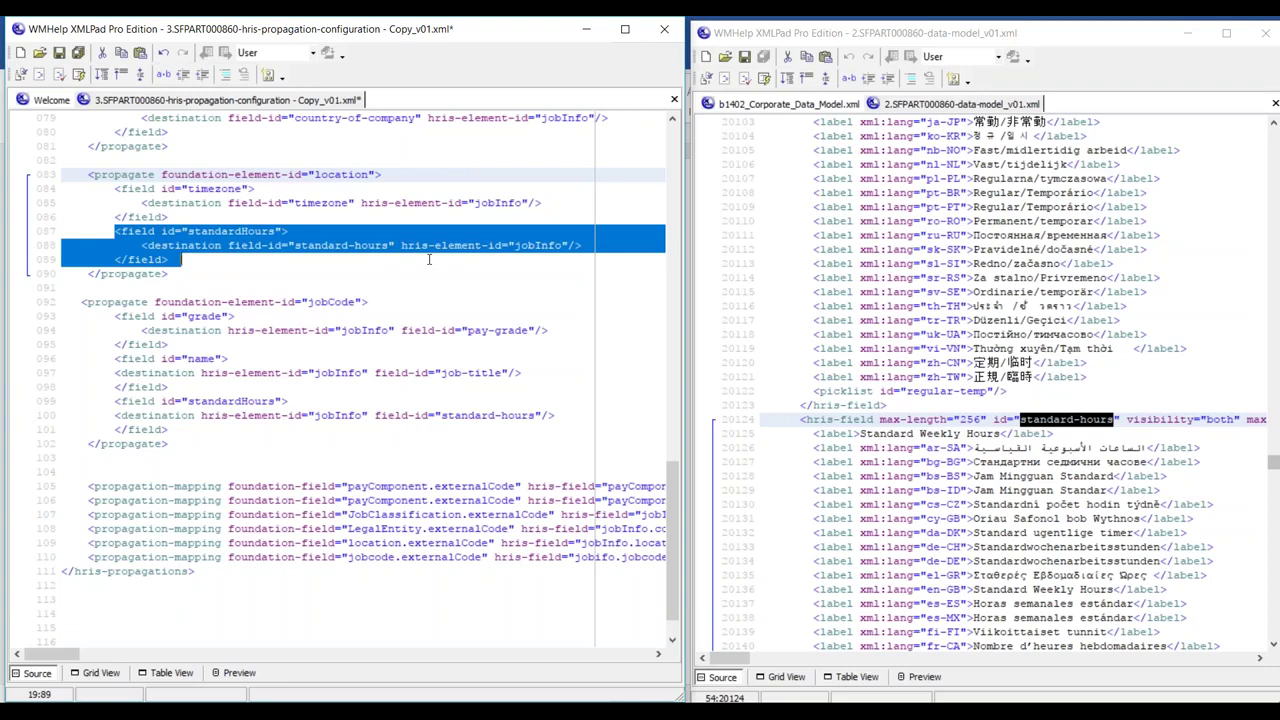
left_click(199, 441)
left_click(112, 401)
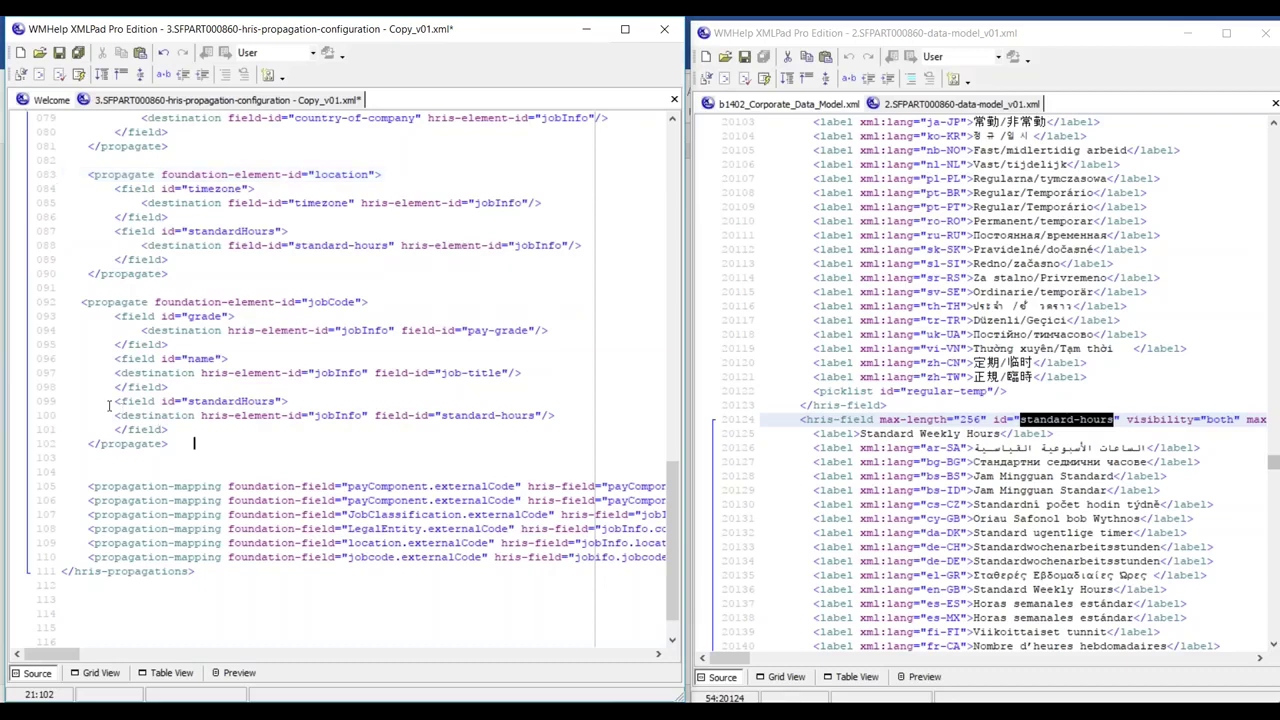
left_click_drag(126, 406, 176, 429)
key("Delete")
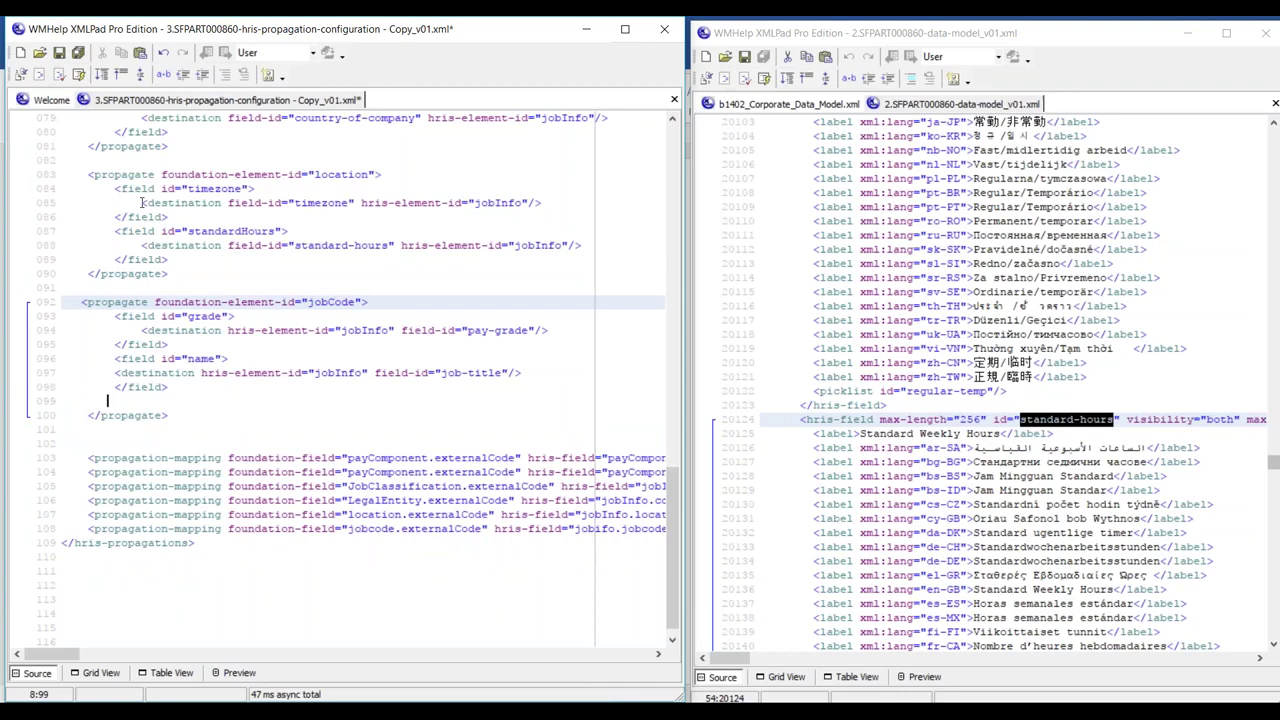
Review the field-id and hris-element-id attributes on the timezone, standardHours and grade destinations
left_click_drag(228, 202, 444, 205)
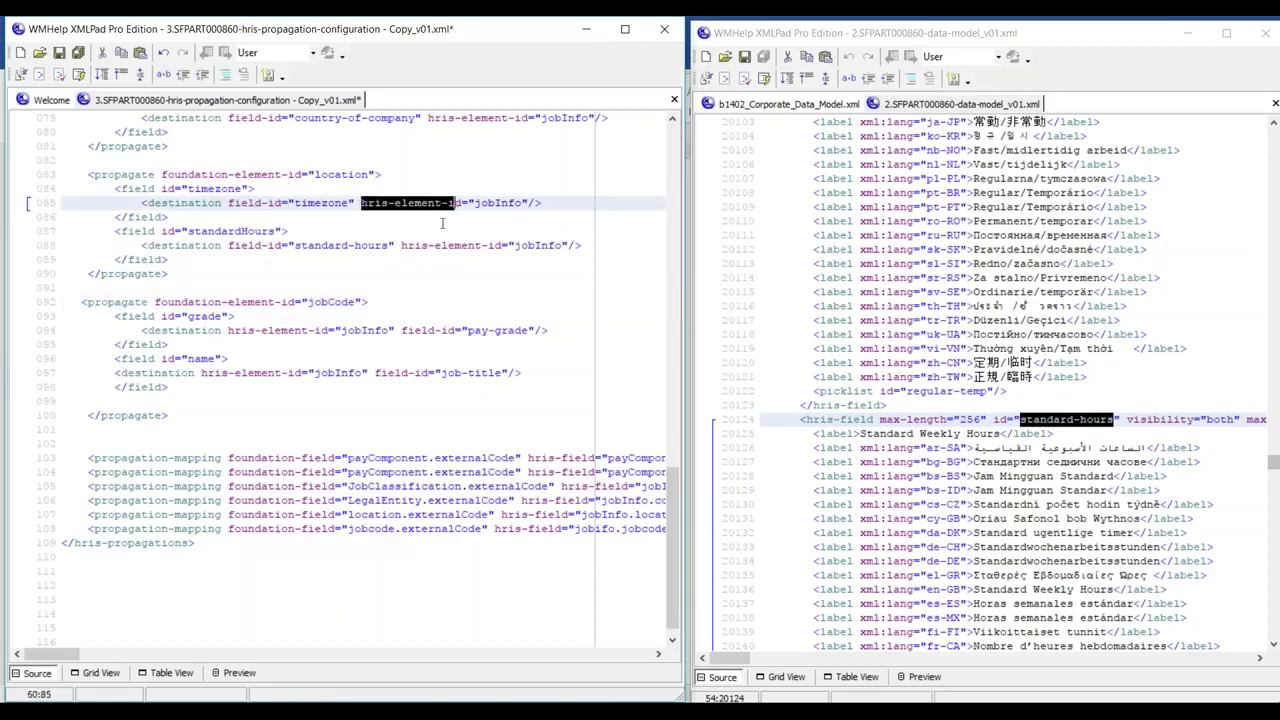
left_click_drag(228, 245, 268, 245)
left_click_drag(401, 245, 474, 245)
left_click_drag(229, 330, 327, 330)
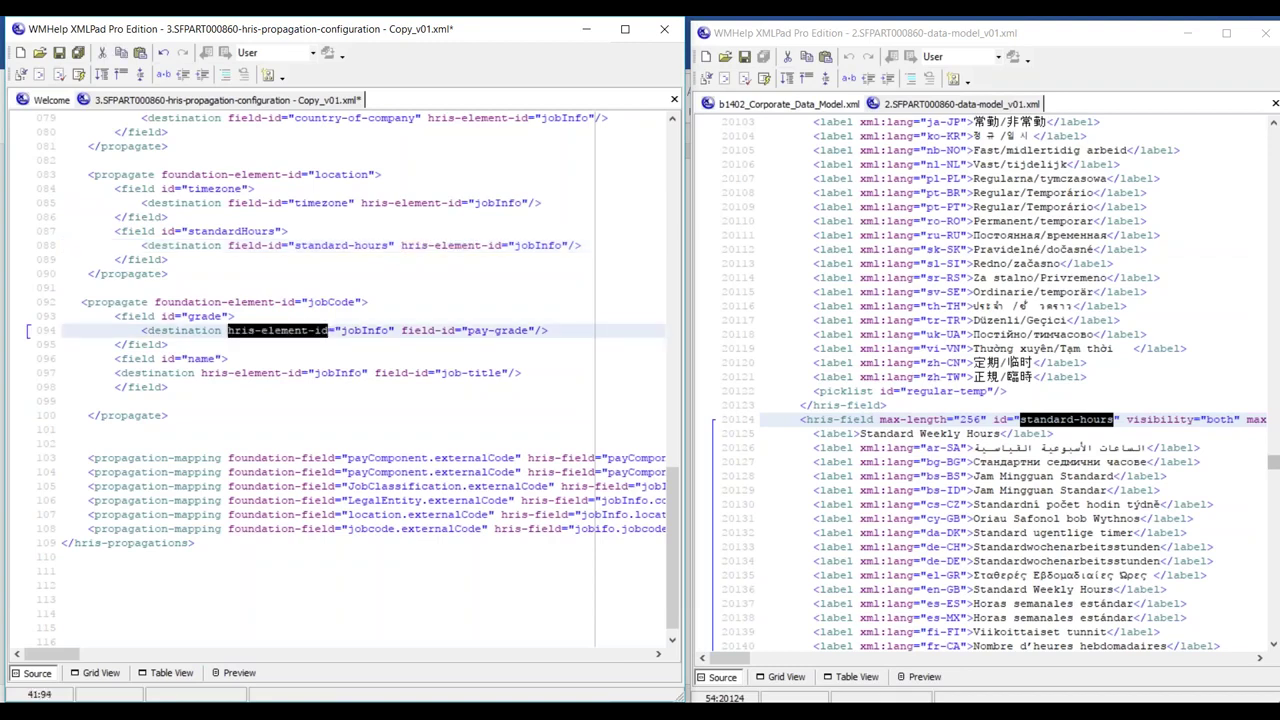
left_click_drag(228, 203, 461, 203)
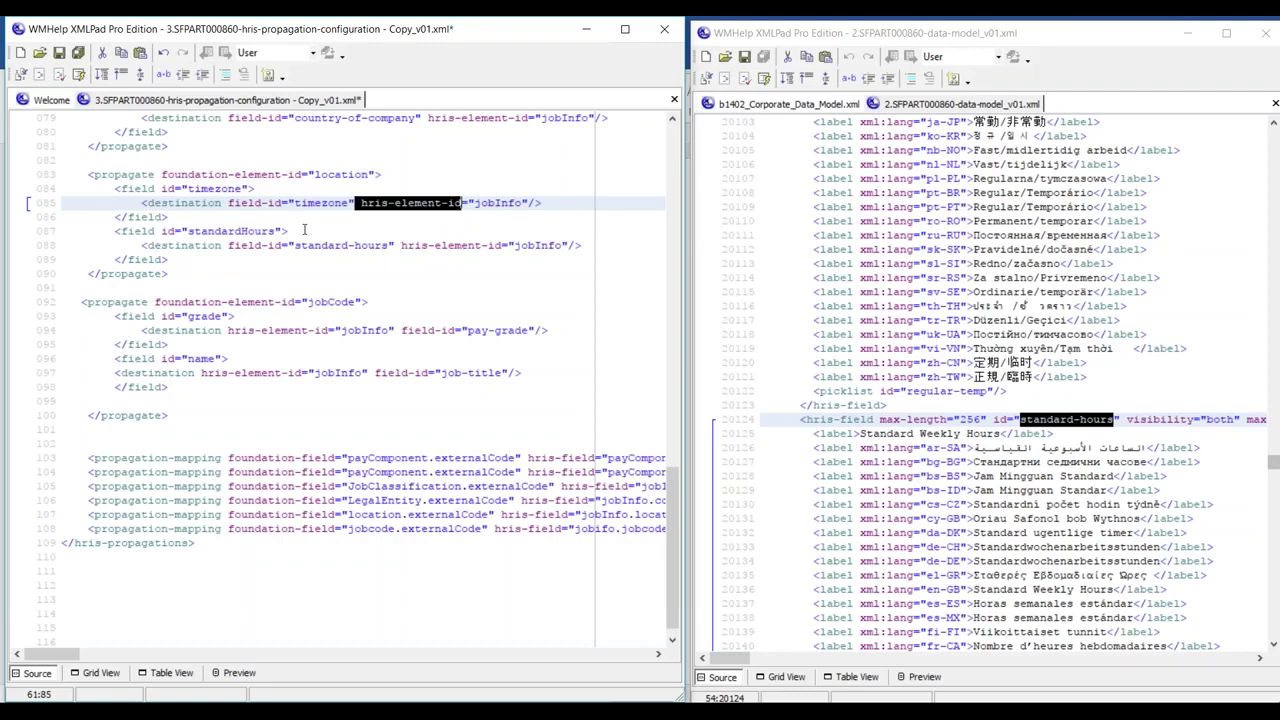
Select the location element id and bring up b1402_Corporate_Data_Model.xml
left_click(127, 174)
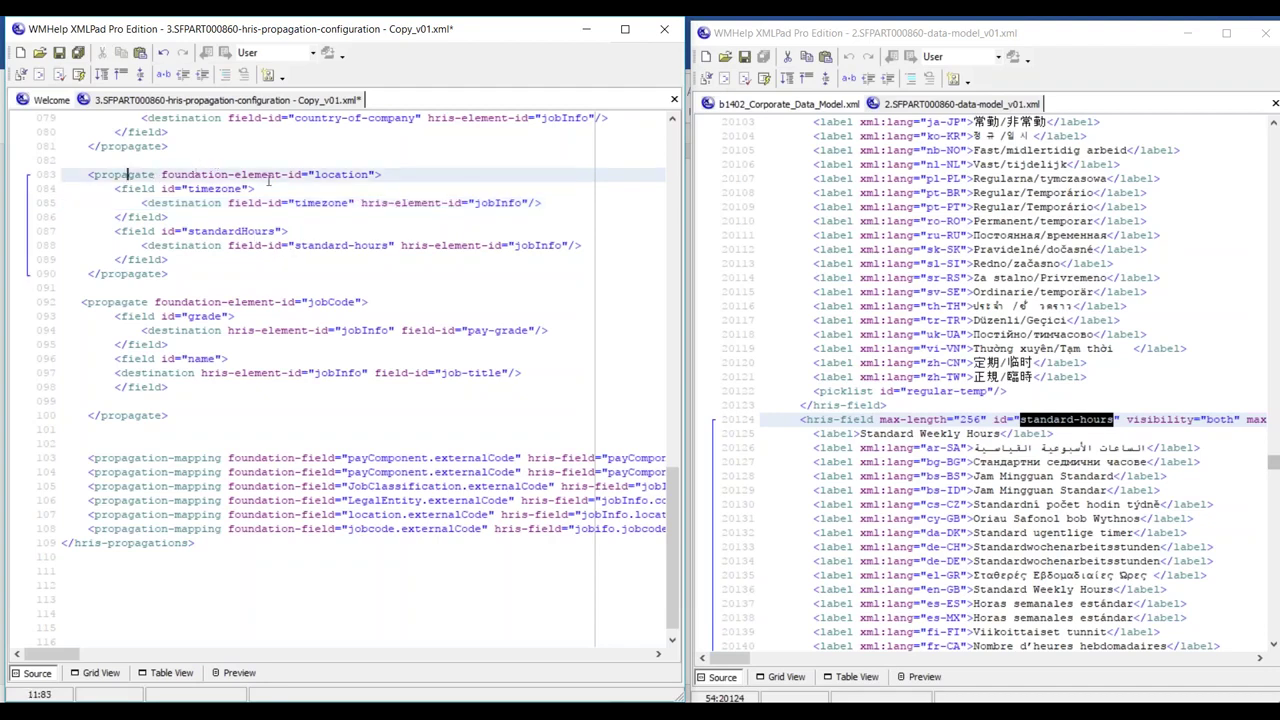
left_click_drag(309, 175, 388, 175)
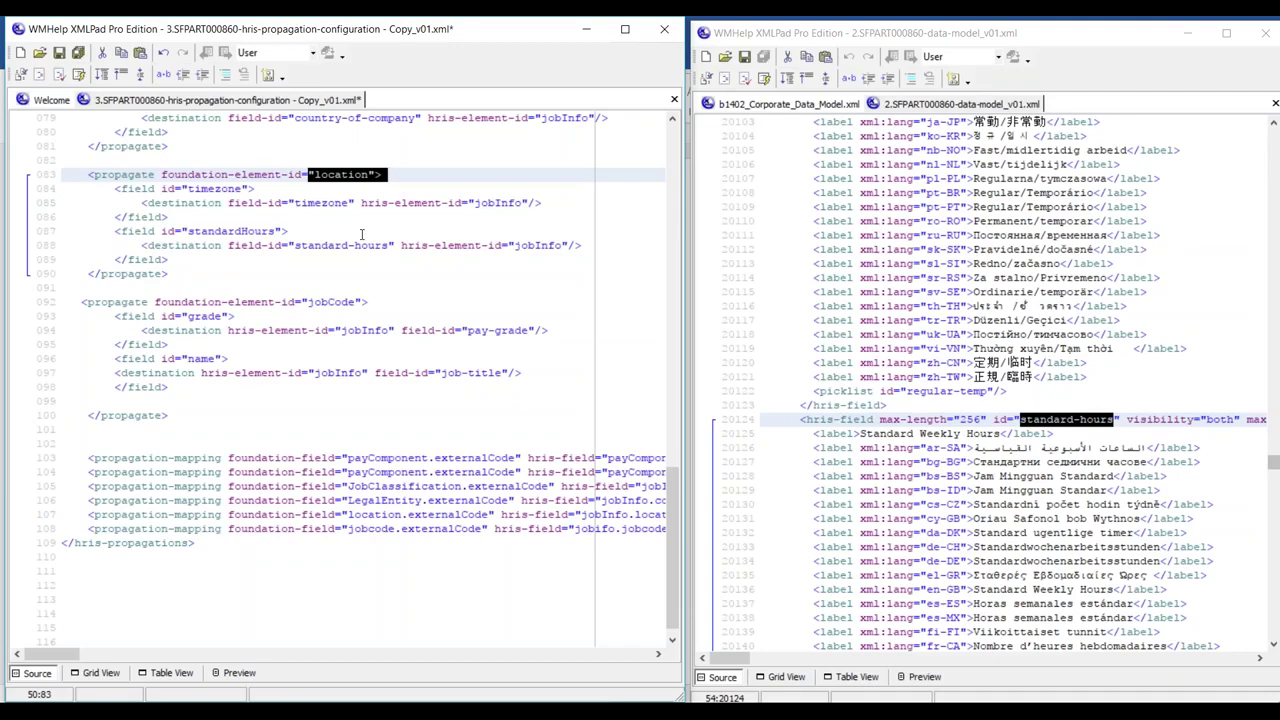
left_click(781, 104)
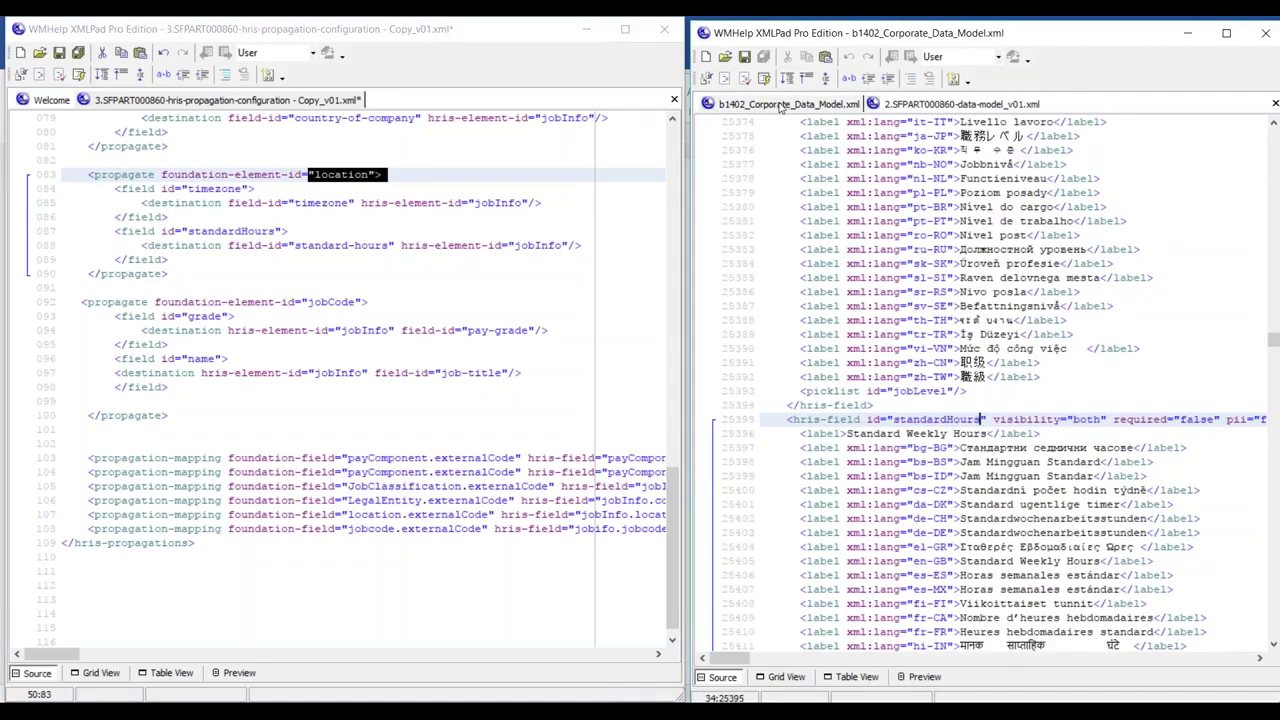
In the corporate model's Table View, find and expand the hris-element with id location
left_click(856, 679)
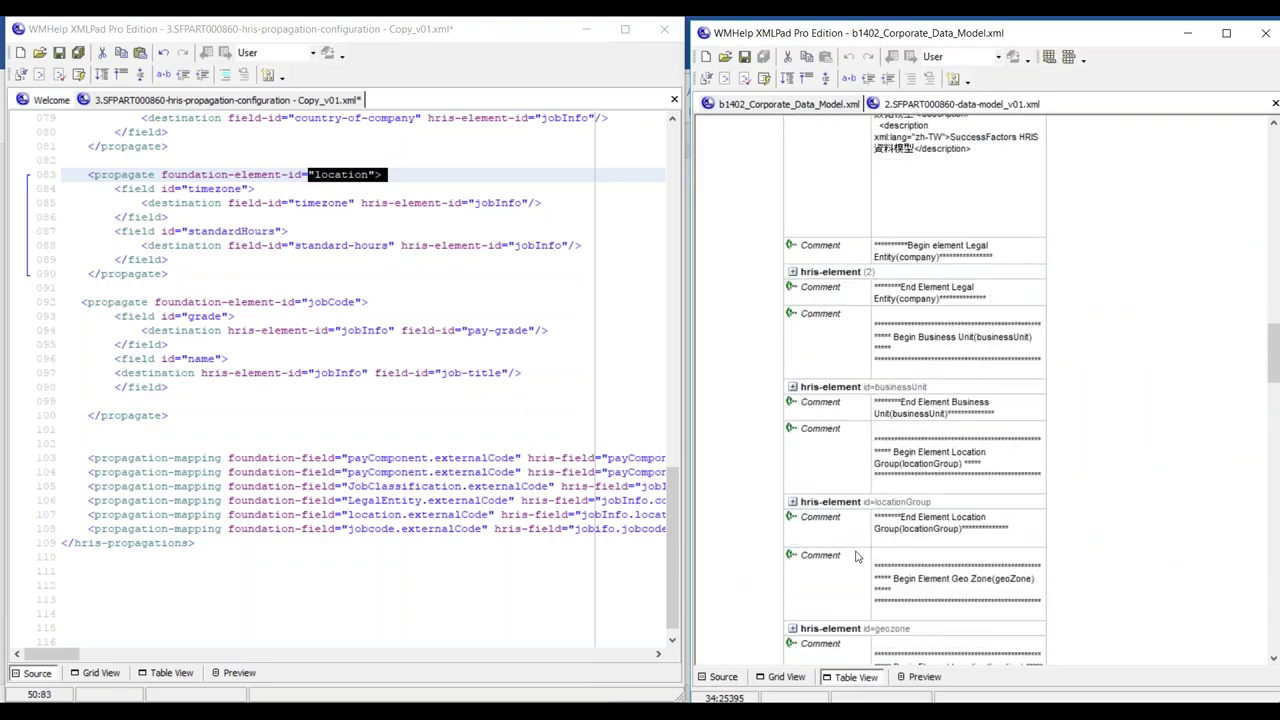
left_click(928, 410)
left_click(922, 298)
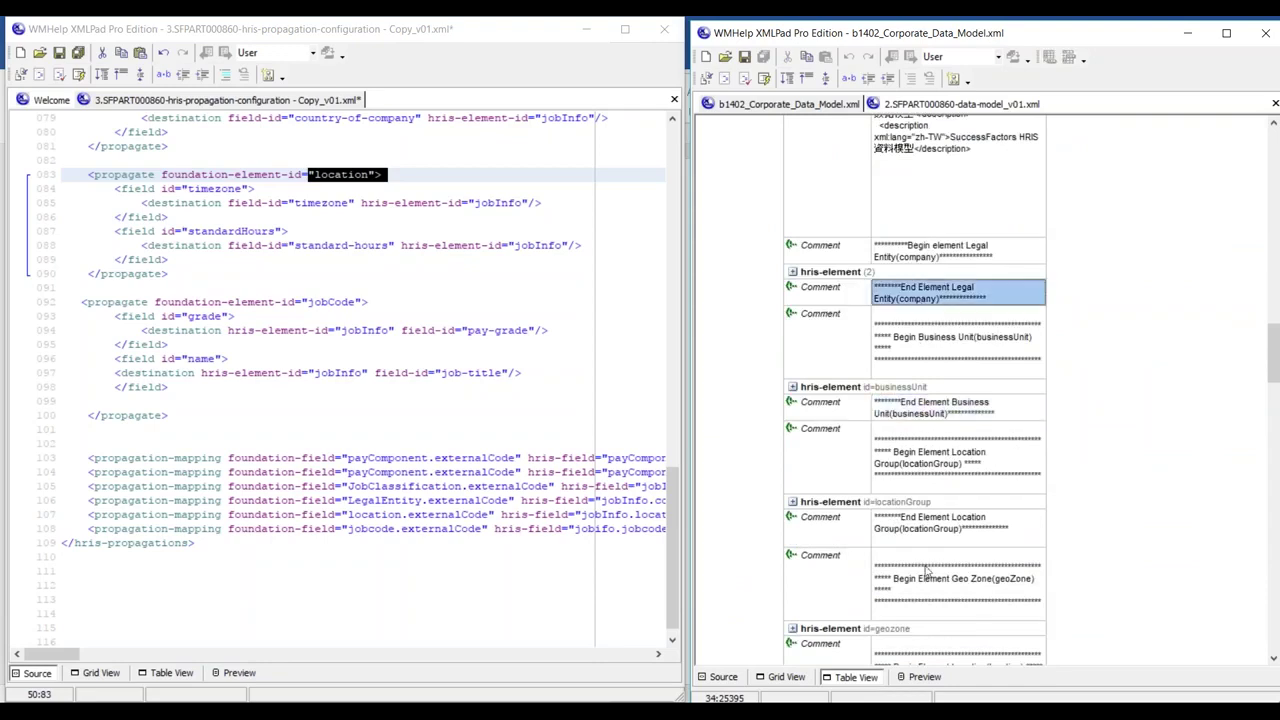
scroll(925, 568, "down", 3)
left_click(937, 342)
left_click(933, 278)
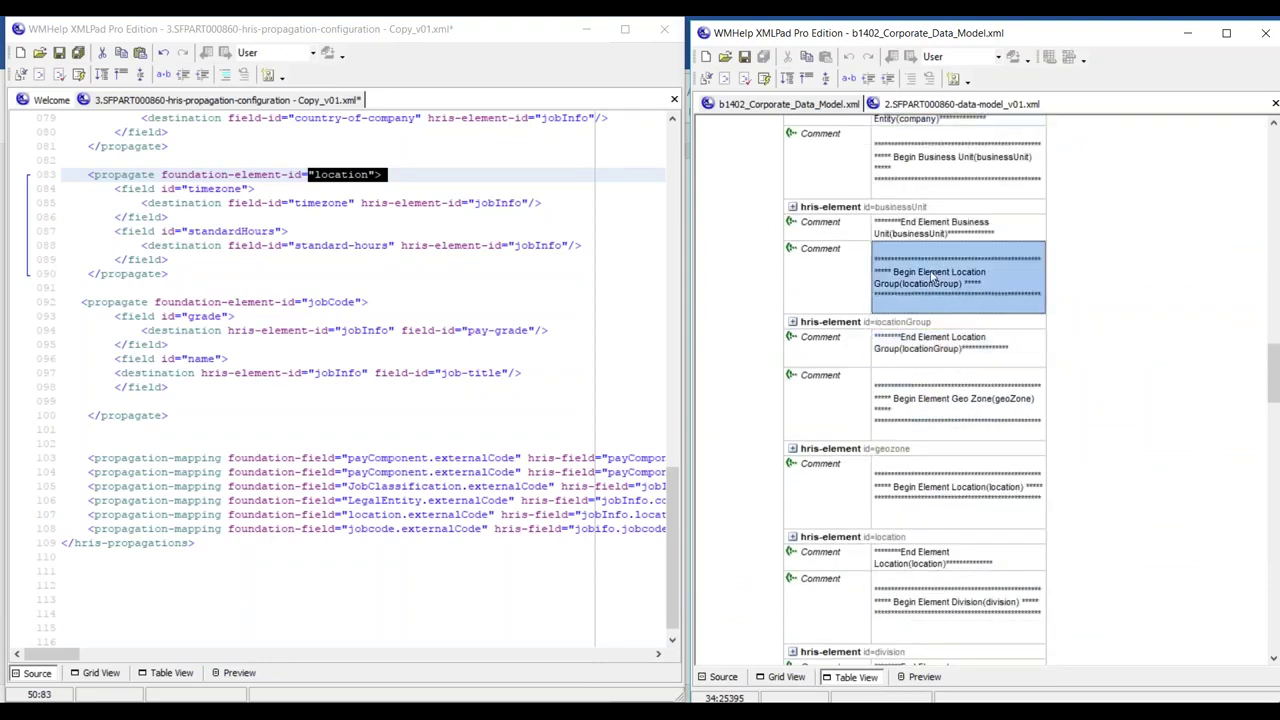
left_click(933, 352)
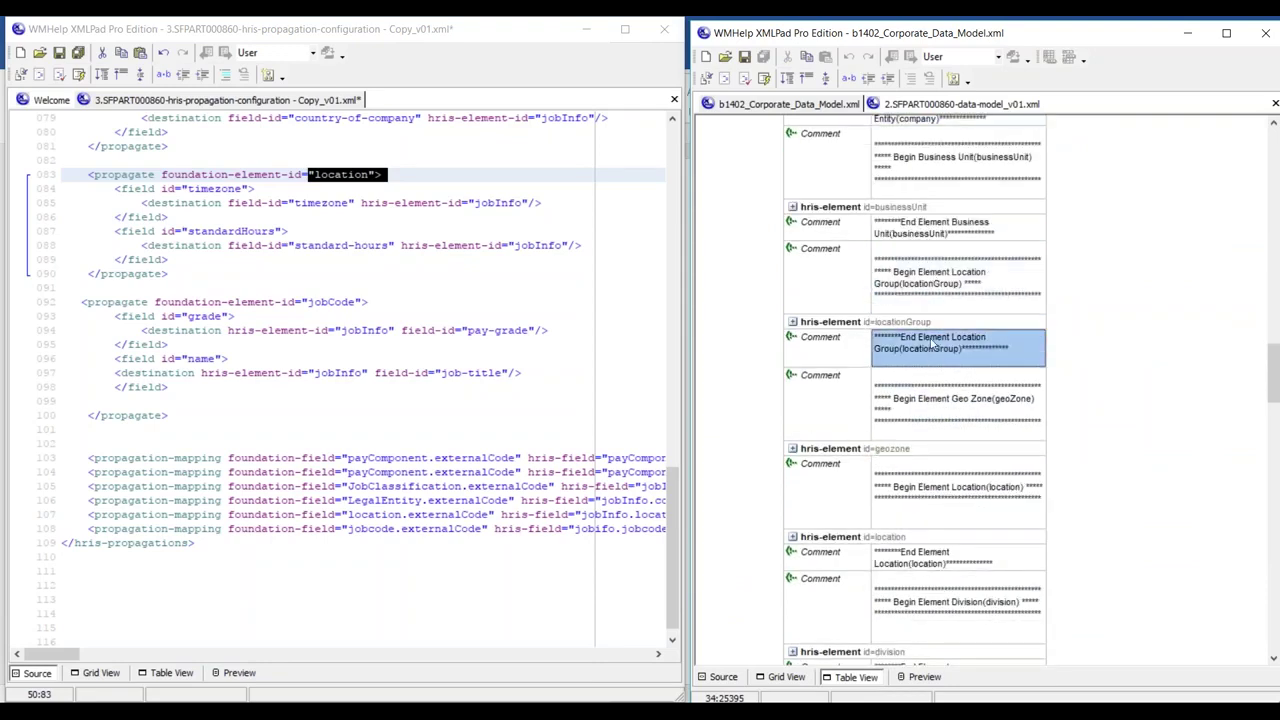
left_click(919, 412)
left_click(920, 553)
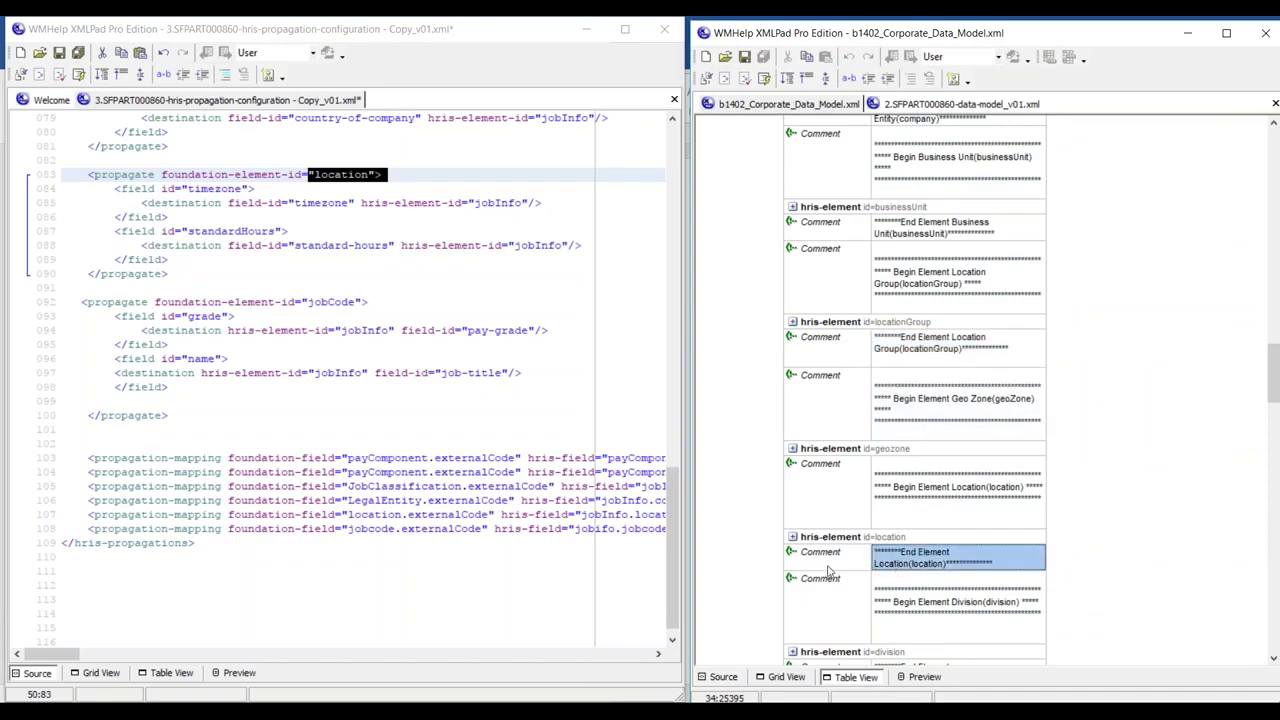
left_click(798, 553)
left_click(792, 537)
left_click(814, 567)
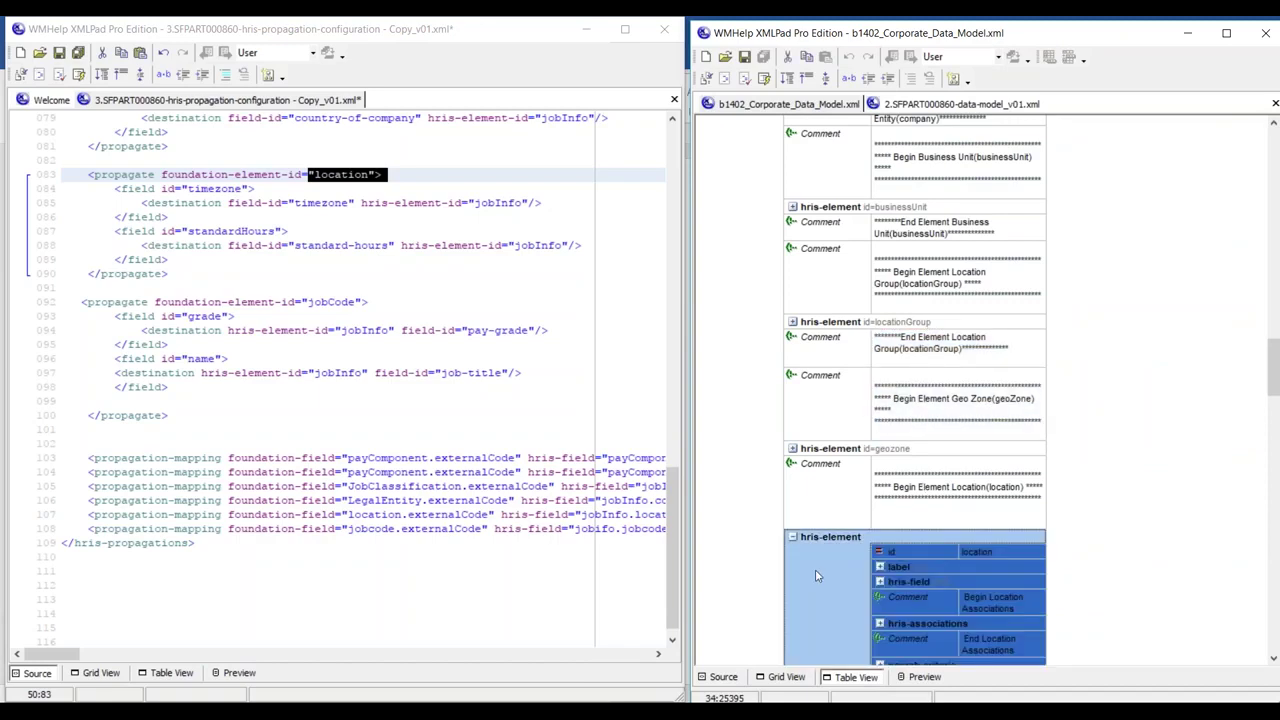
In Source view, highlight 'location' in both files, then bring the SuccessFactors browser forward
left_click(738, 679)
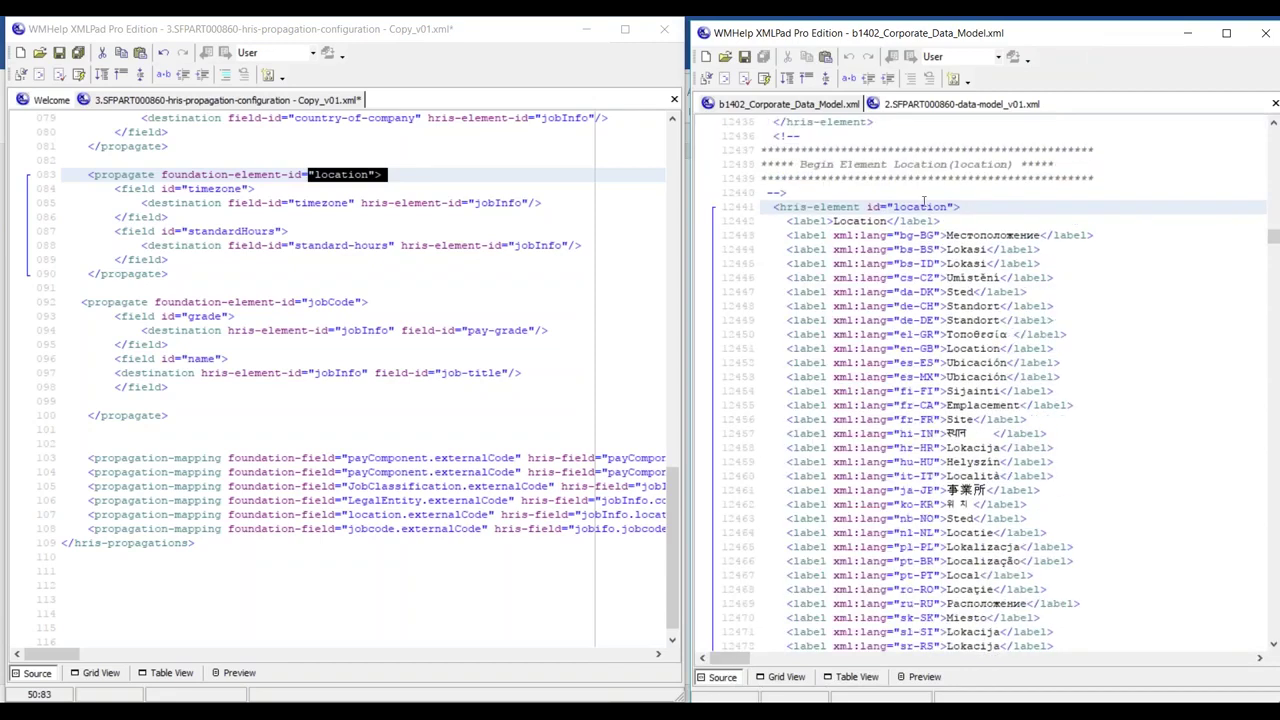
left_click(318, 174)
left_click_drag(318, 174, 373, 175)
left_click_drag(893, 207, 948, 207)
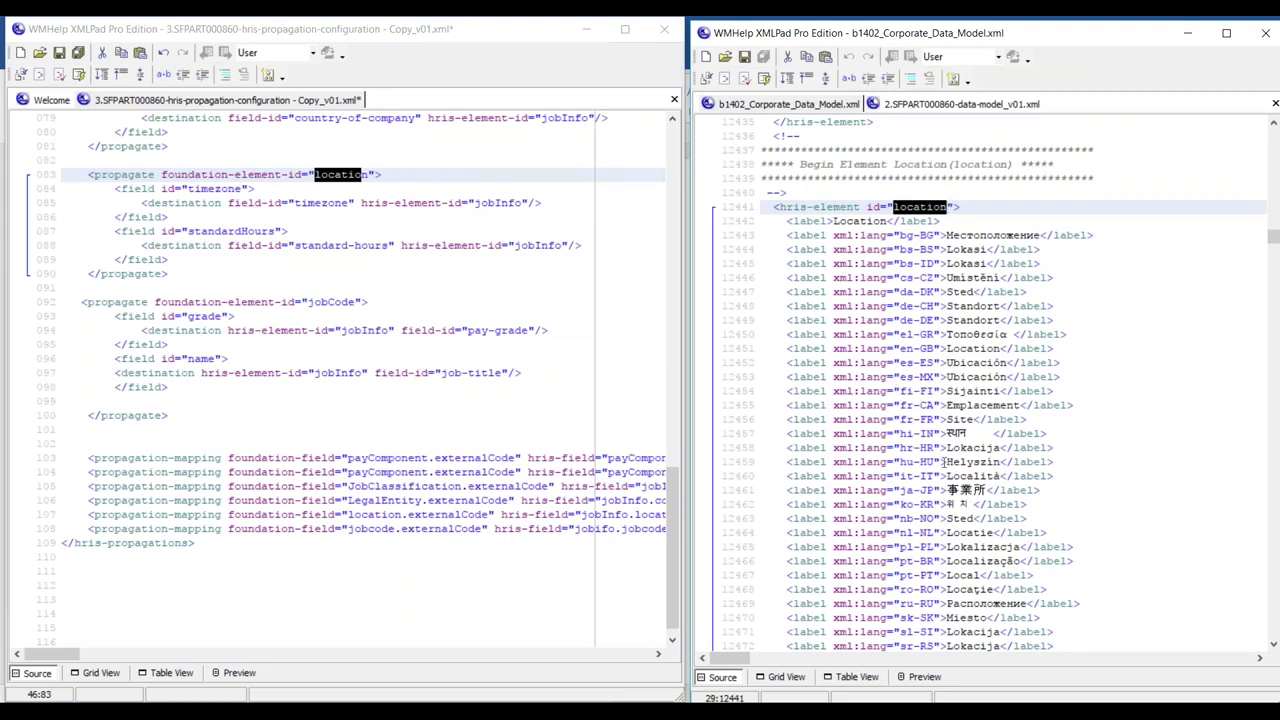
key("alt+Tab")
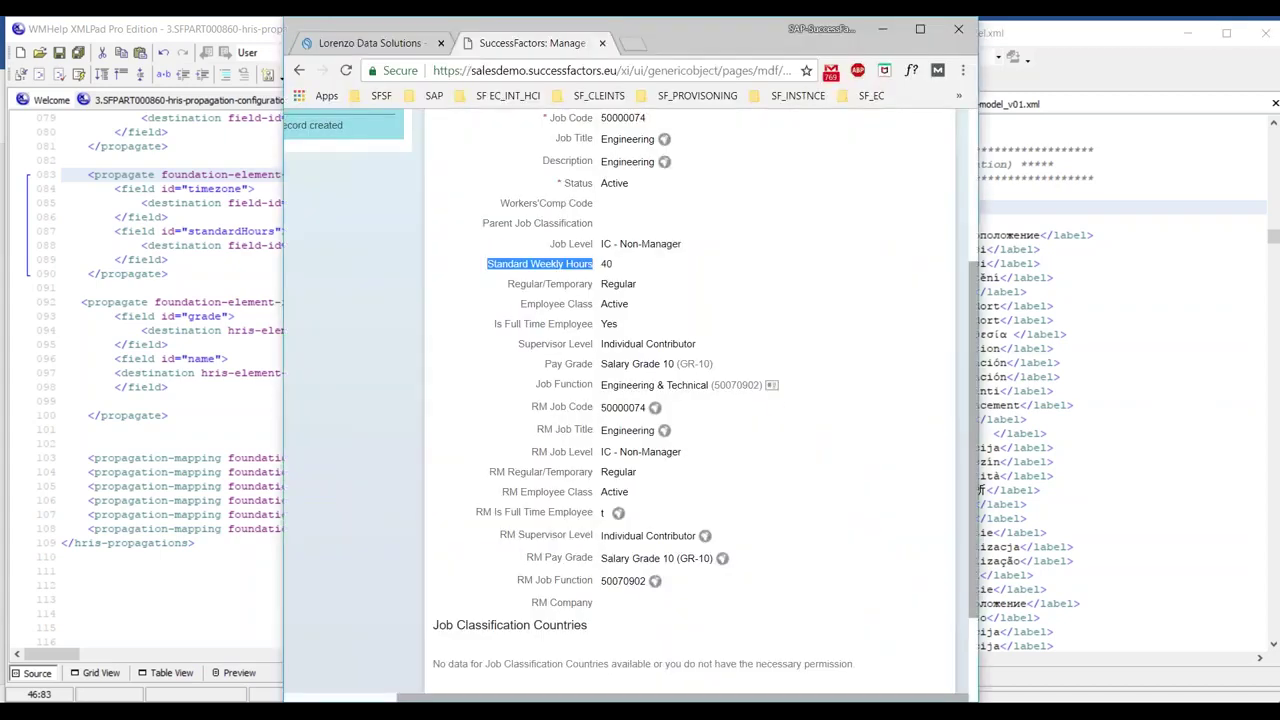
Widen the browser and open the Atlanta (3200-0001) Location record
scroll(973, 204, "up", 2)
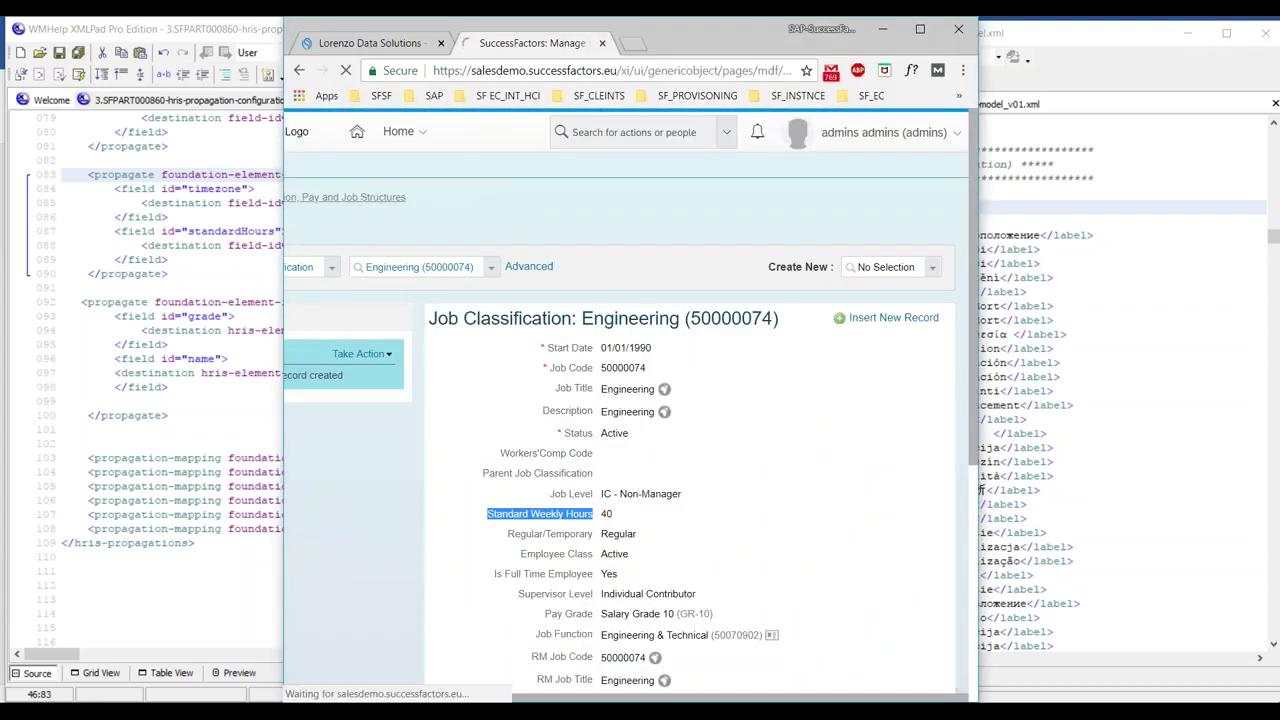
left_click_drag(978, 340, 1204, 345)
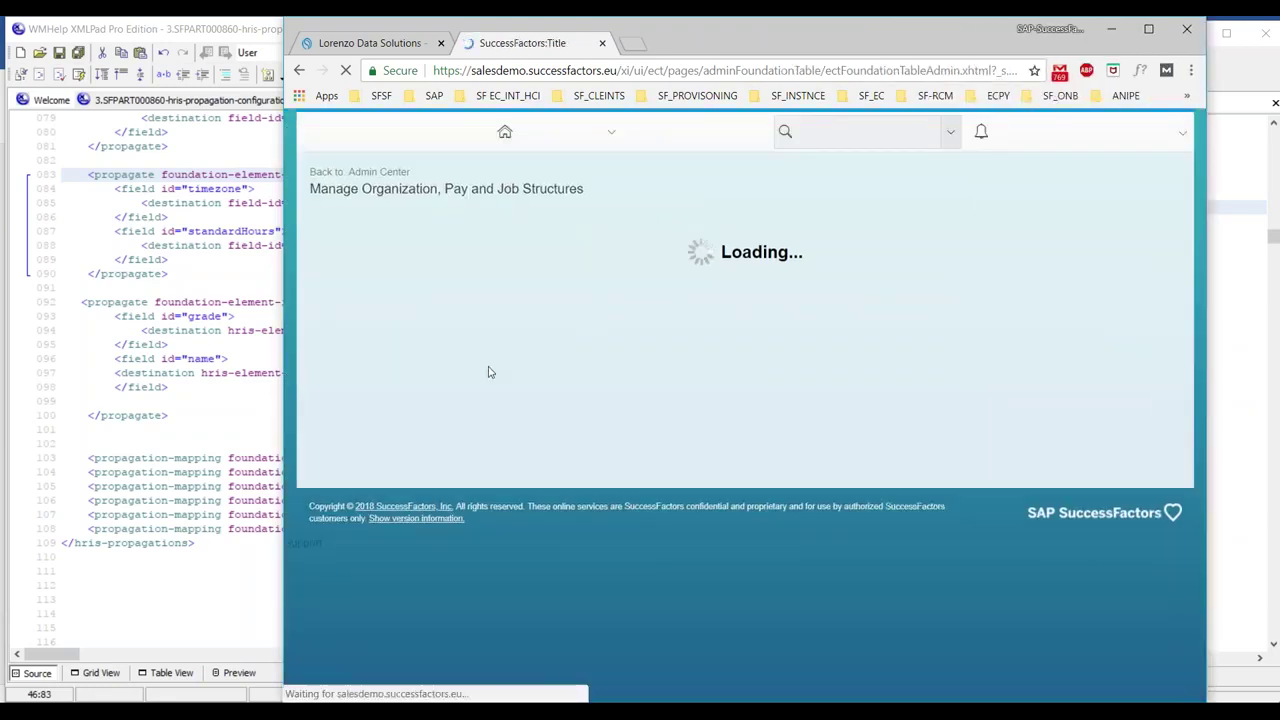
left_click(469, 233)
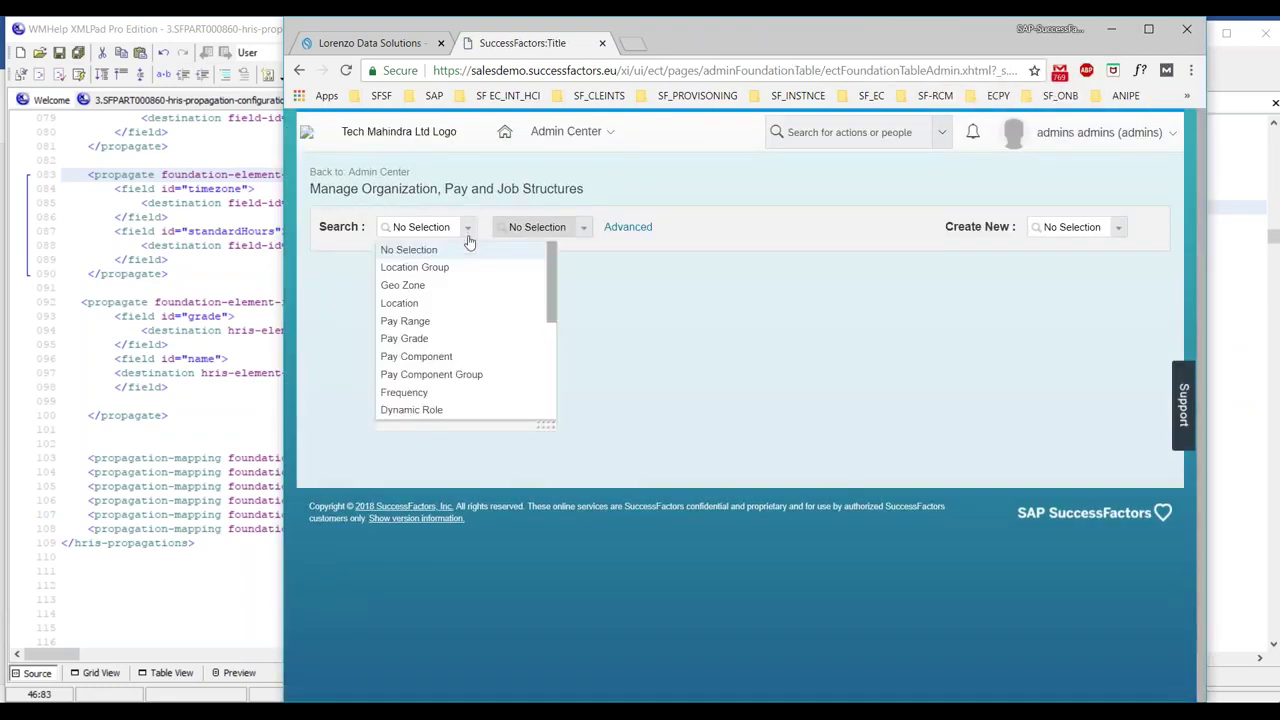
left_click(402, 303)
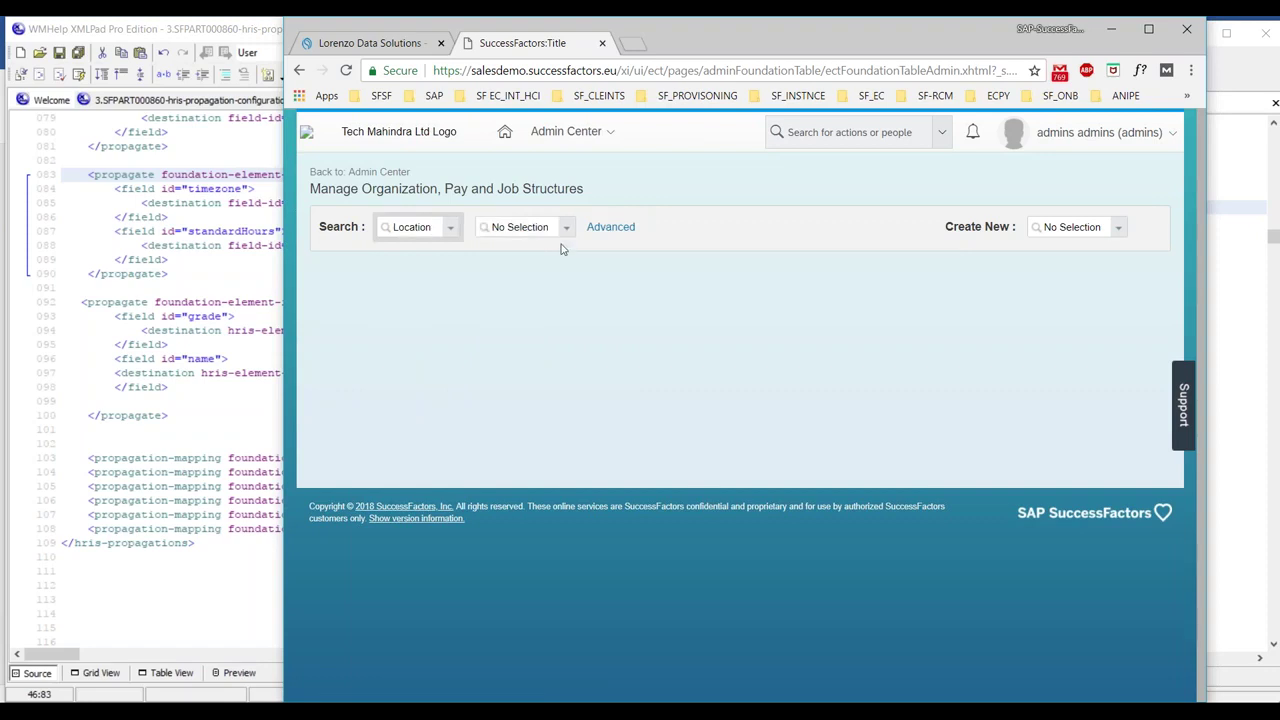
left_click(563, 225)
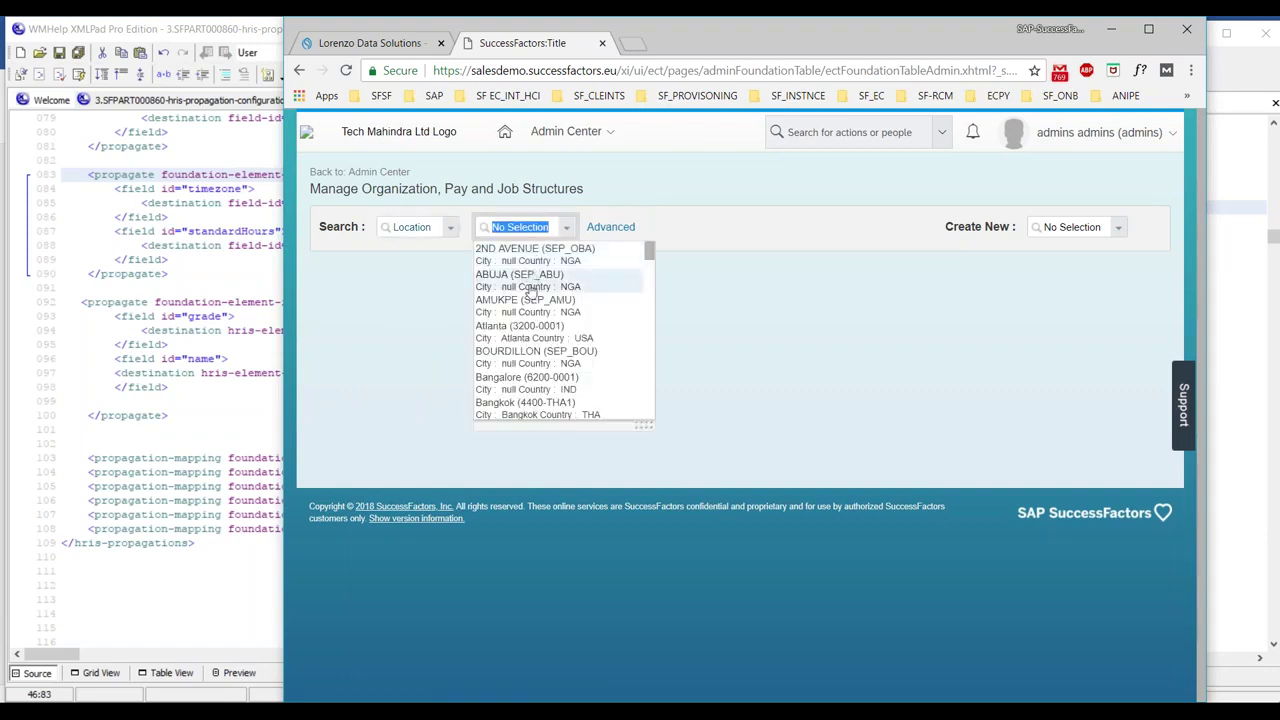
left_click(525, 331)
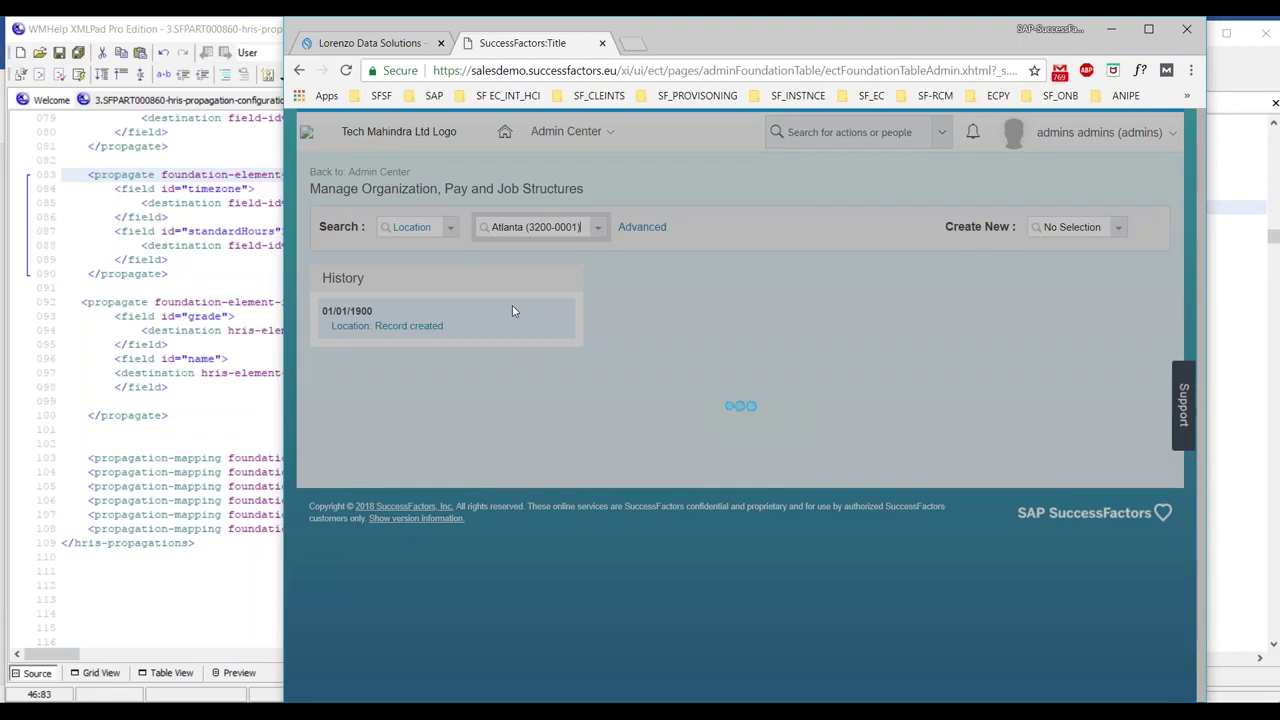
Confirm Atlanta's Timezone is US/Eastern, then minimize the browser to show both XML editors
mouse_move(512, 308)
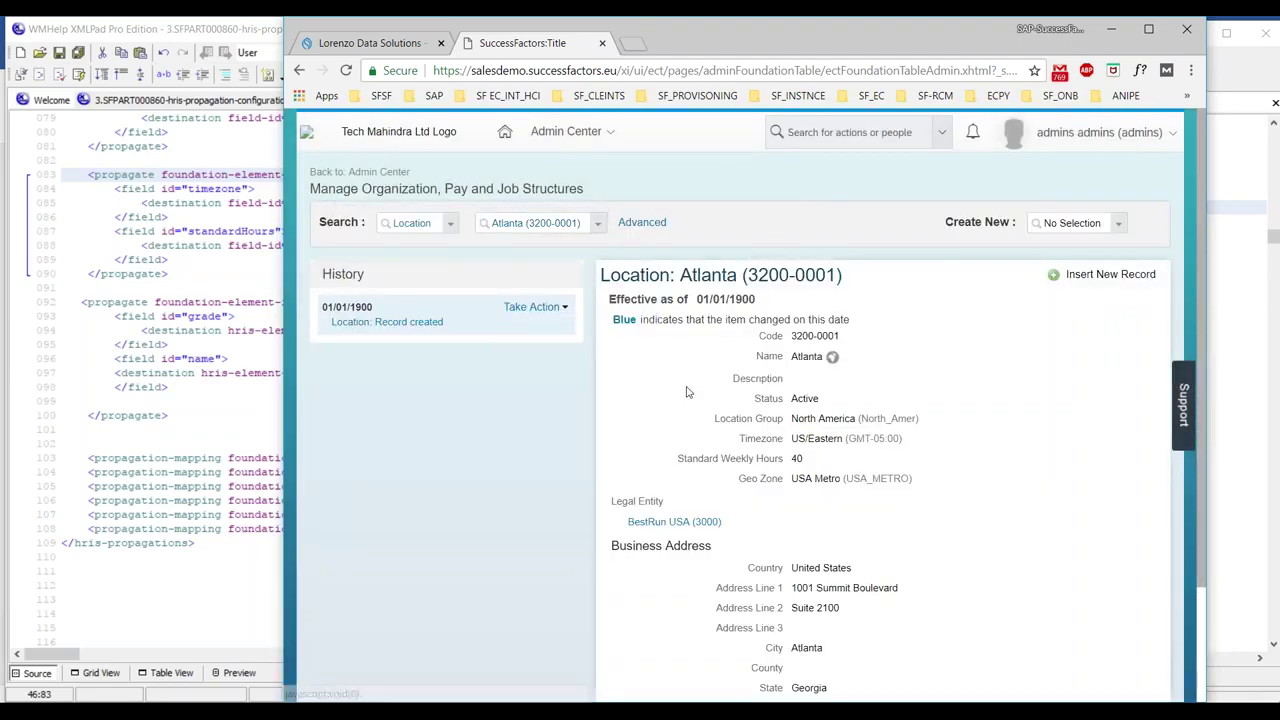
left_click_drag(682, 274, 741, 276)
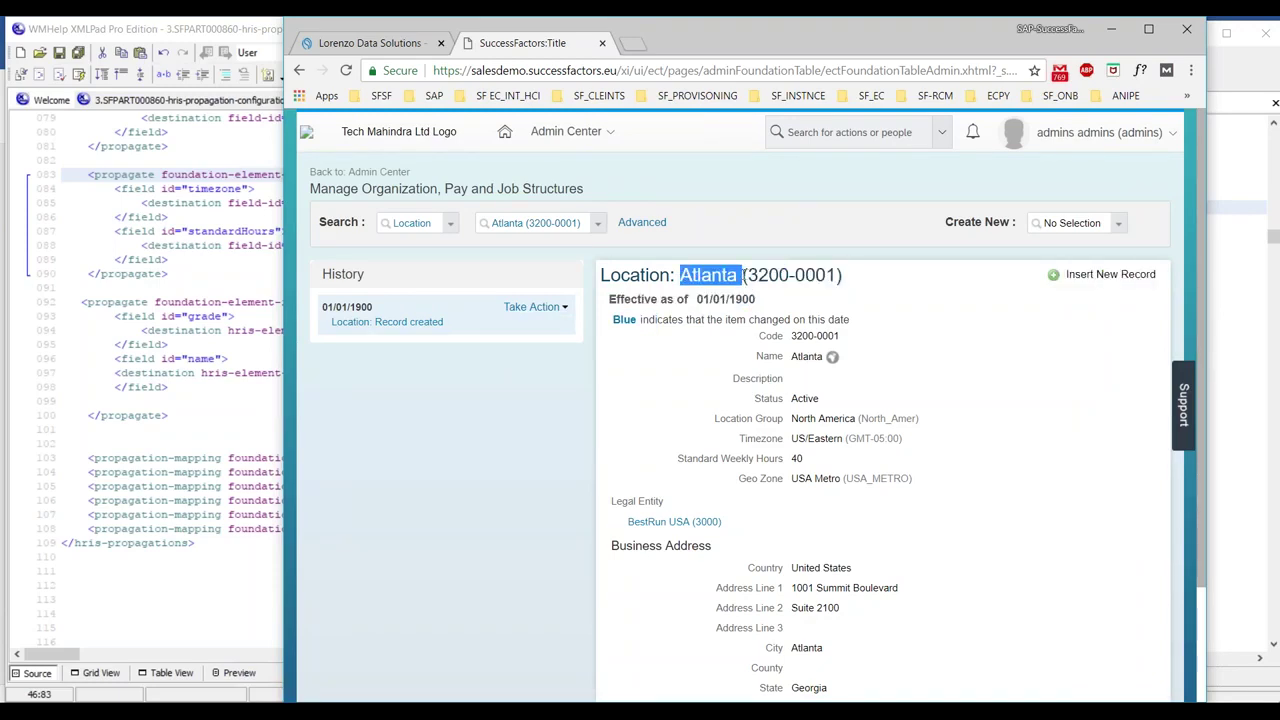
left_click_drag(791, 439, 846, 440)
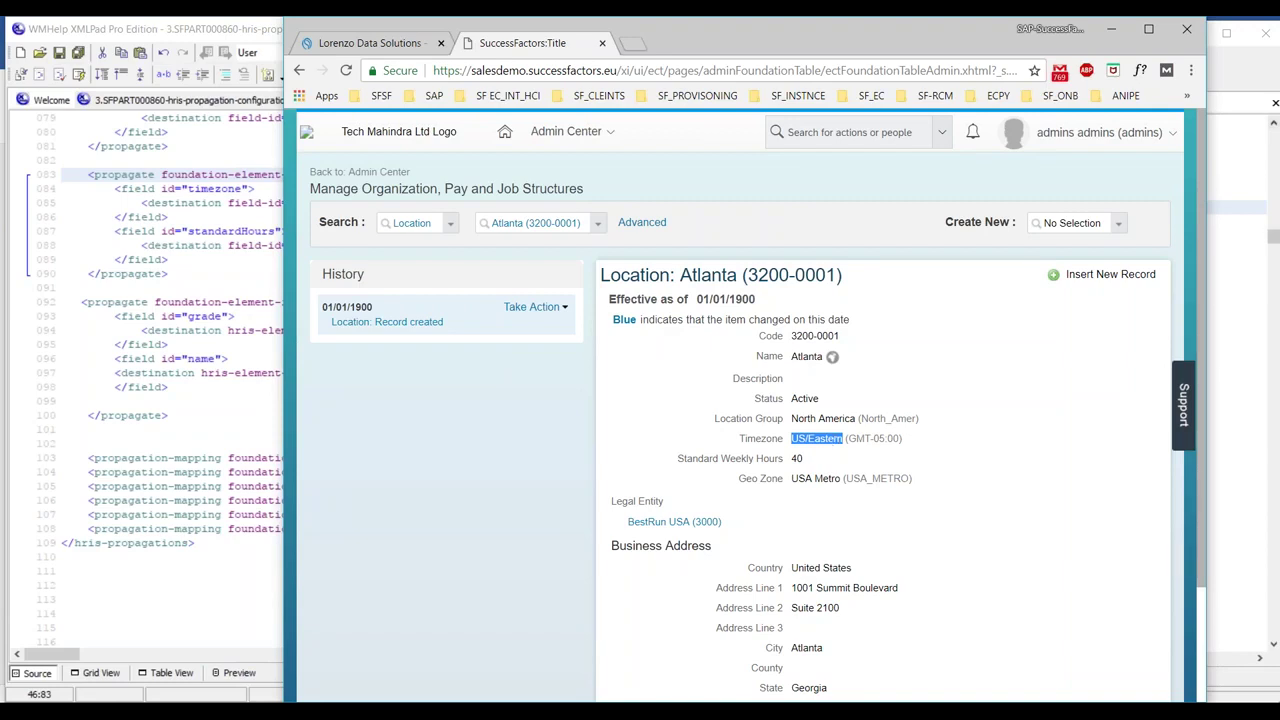
left_click(1111, 29)
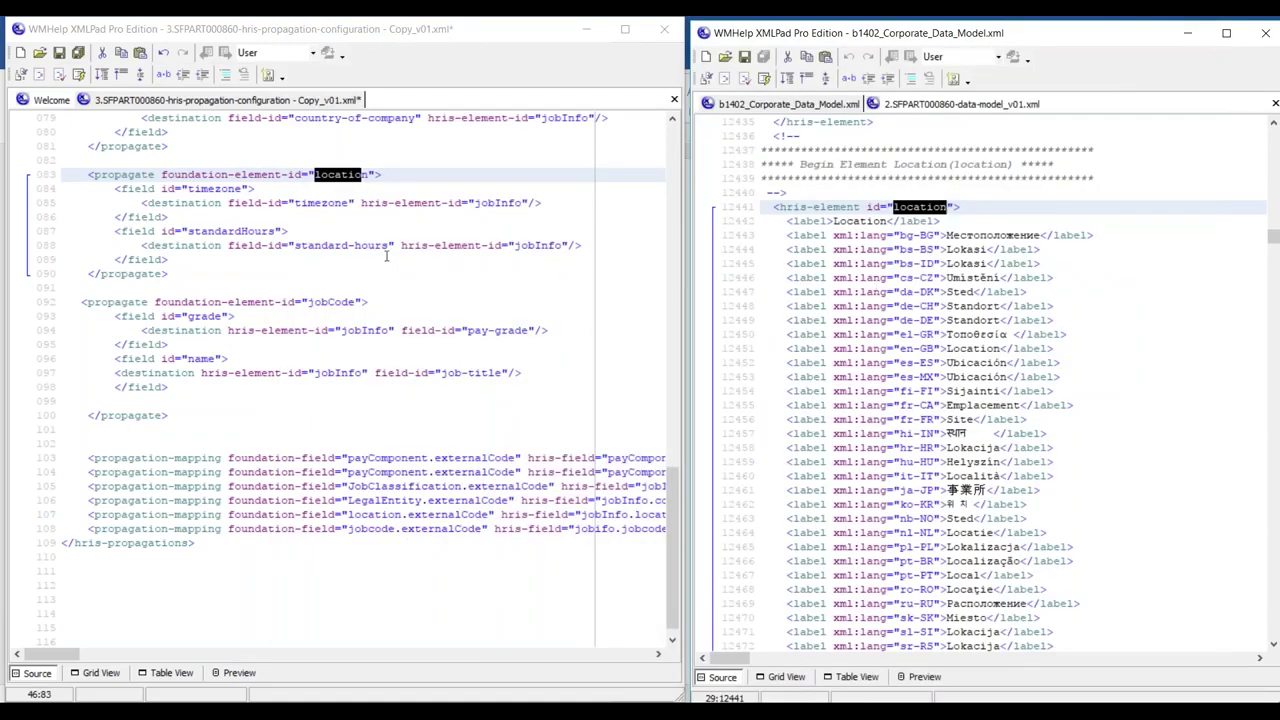
Look up line 084's timezone field in the corporate model's location hris-field list and view it at line 12752
left_click_drag(185, 188, 238, 188)
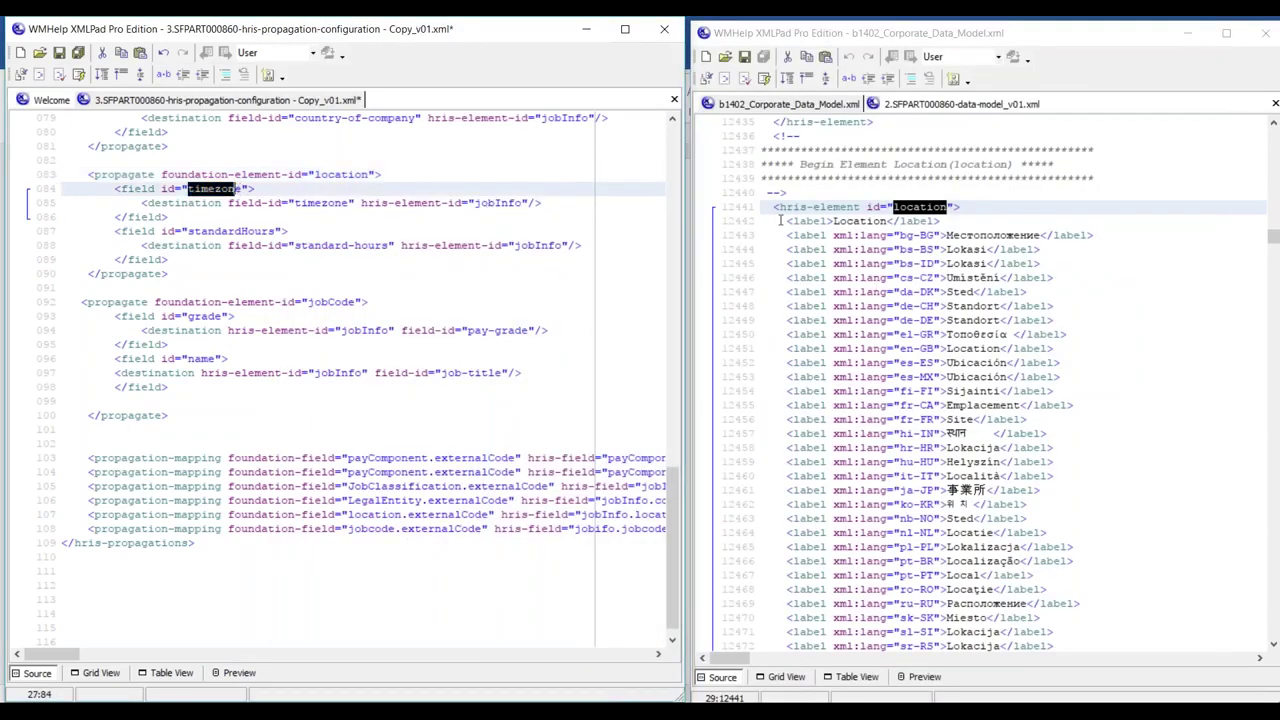
left_click(852, 680)
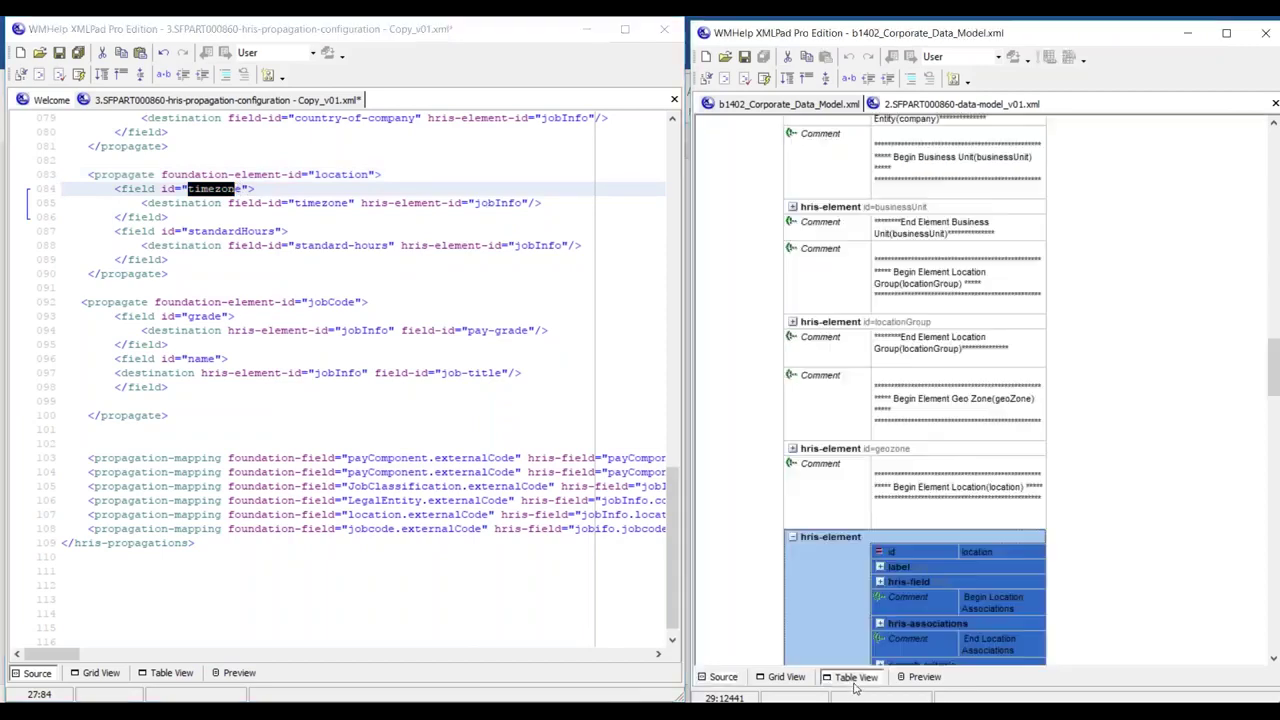
left_click(880, 582)
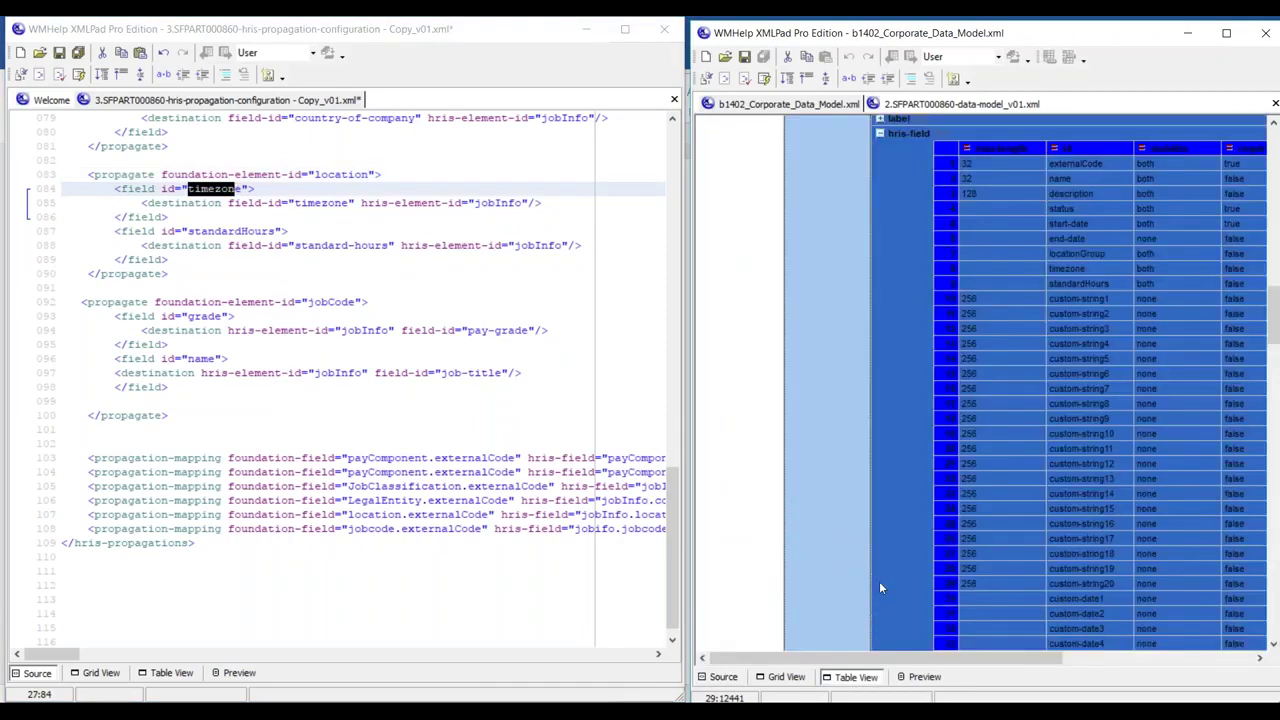
left_click(1014, 523)
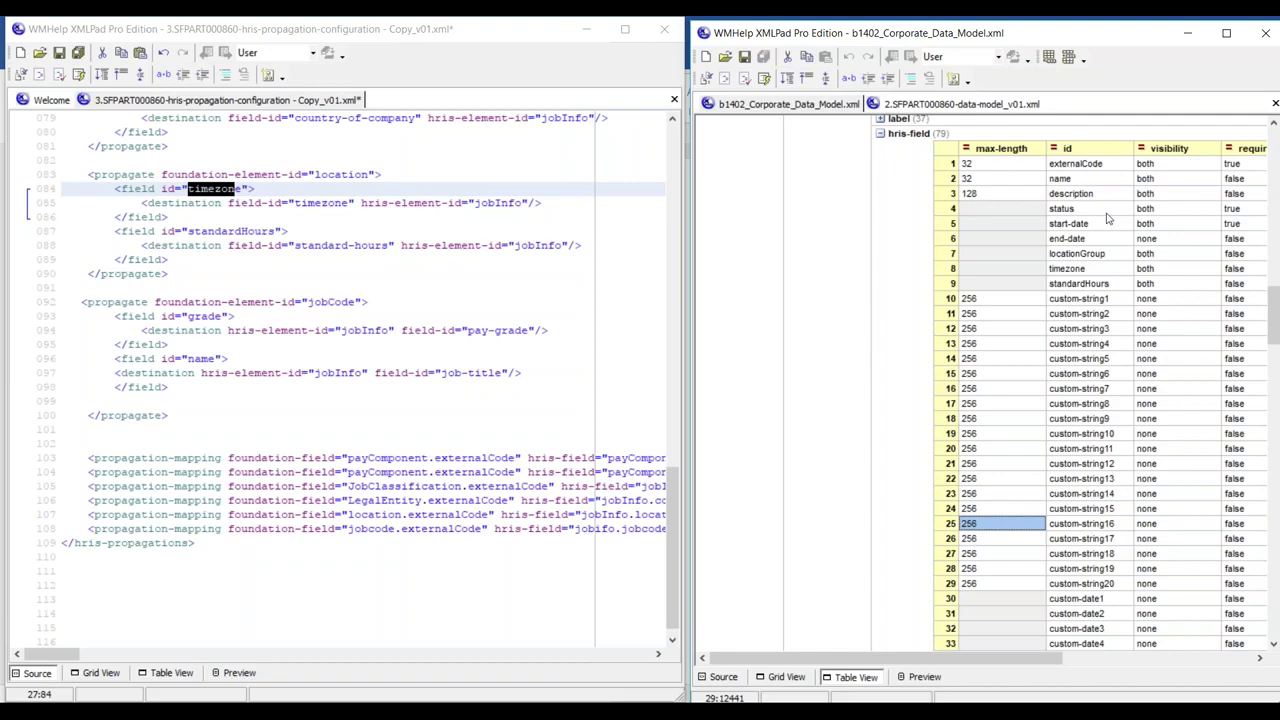
left_click(1076, 272)
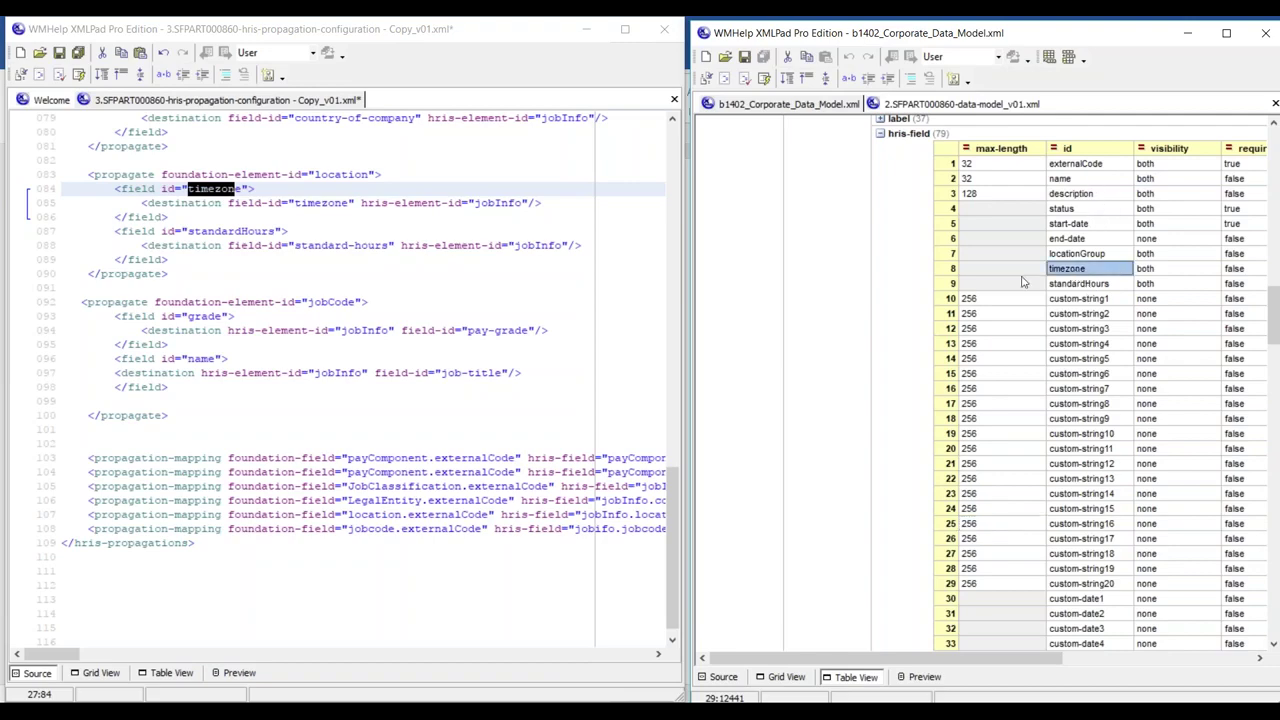
left_click(724, 678)
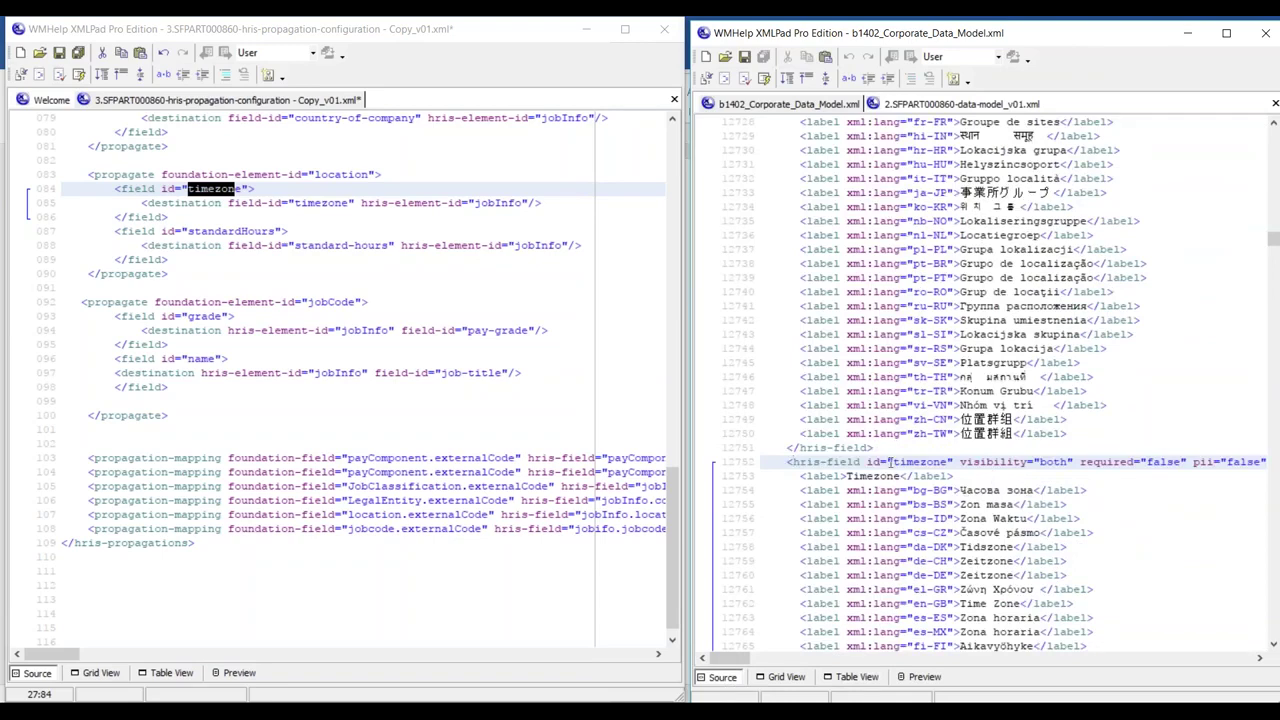
left_click_drag(891, 461, 952, 461)
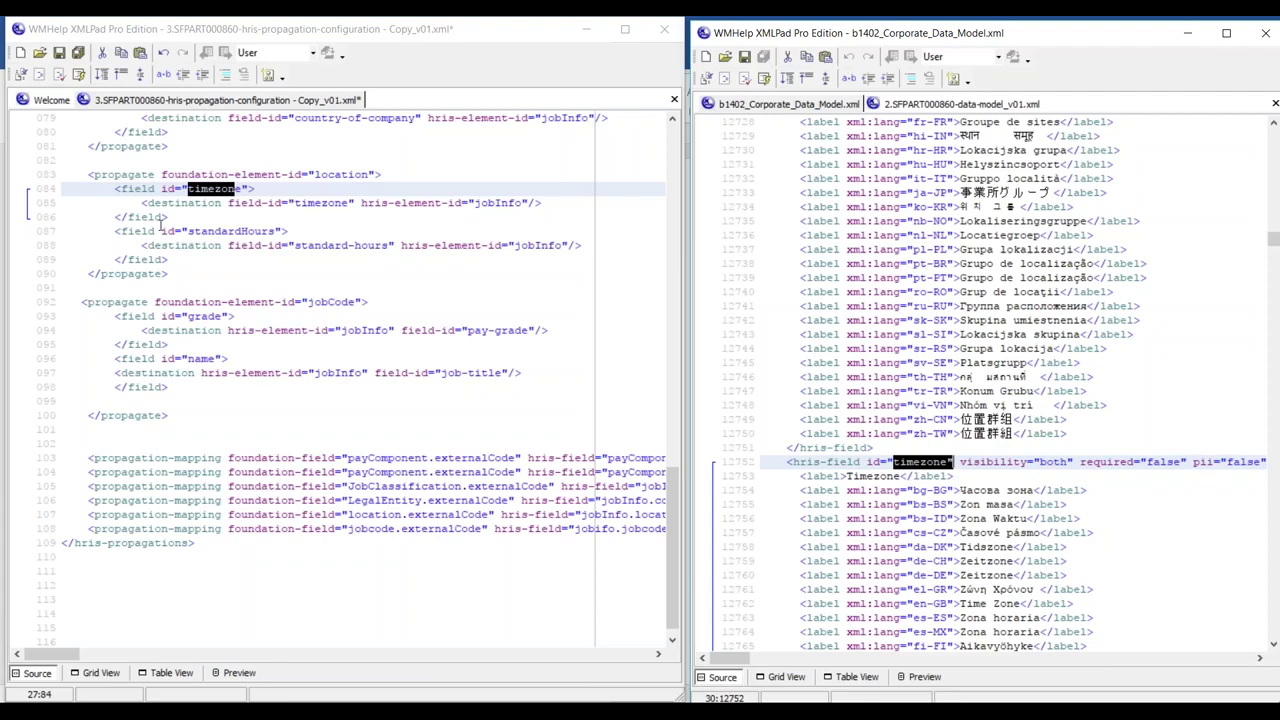
left_click_drag(140, 202, 184, 258)
Move hris-element-id="jobInfo" ahead of field-id in the timezone destination on line 085
key("ctrl+z")
key("ctrl+z")
key("ctrl+z")
key("ctrl+z")
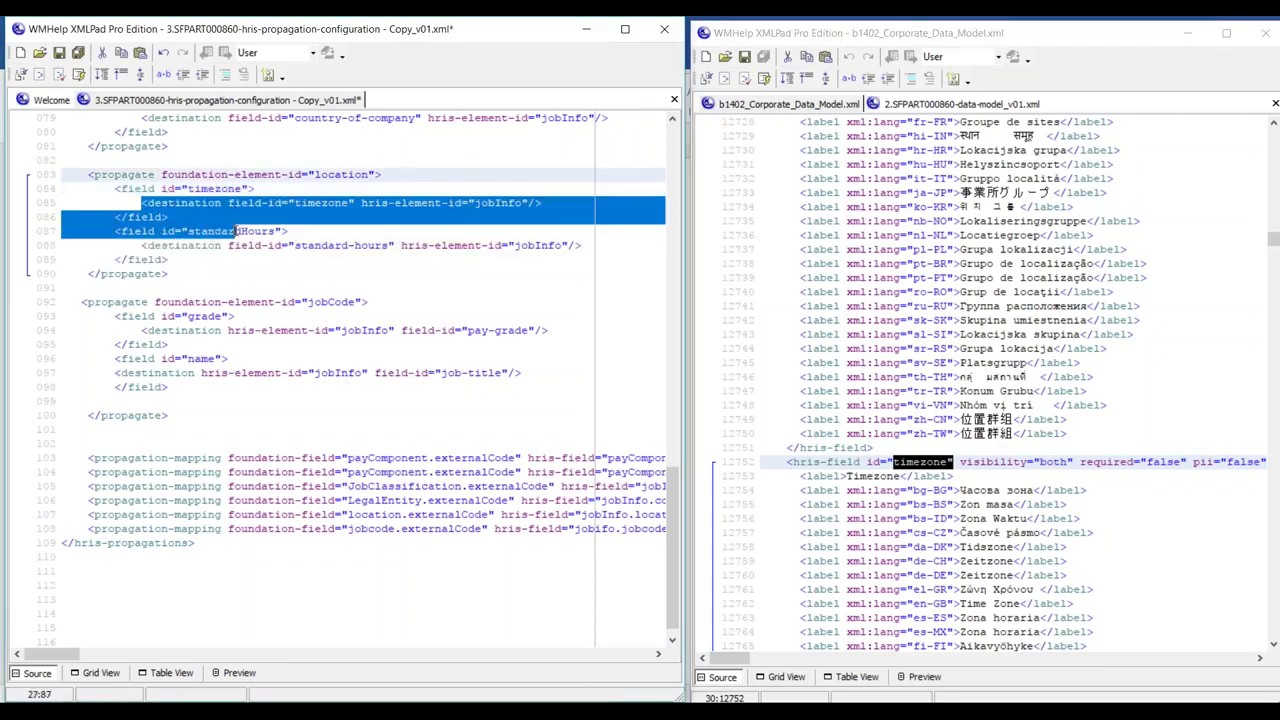
key("ctrl+z")
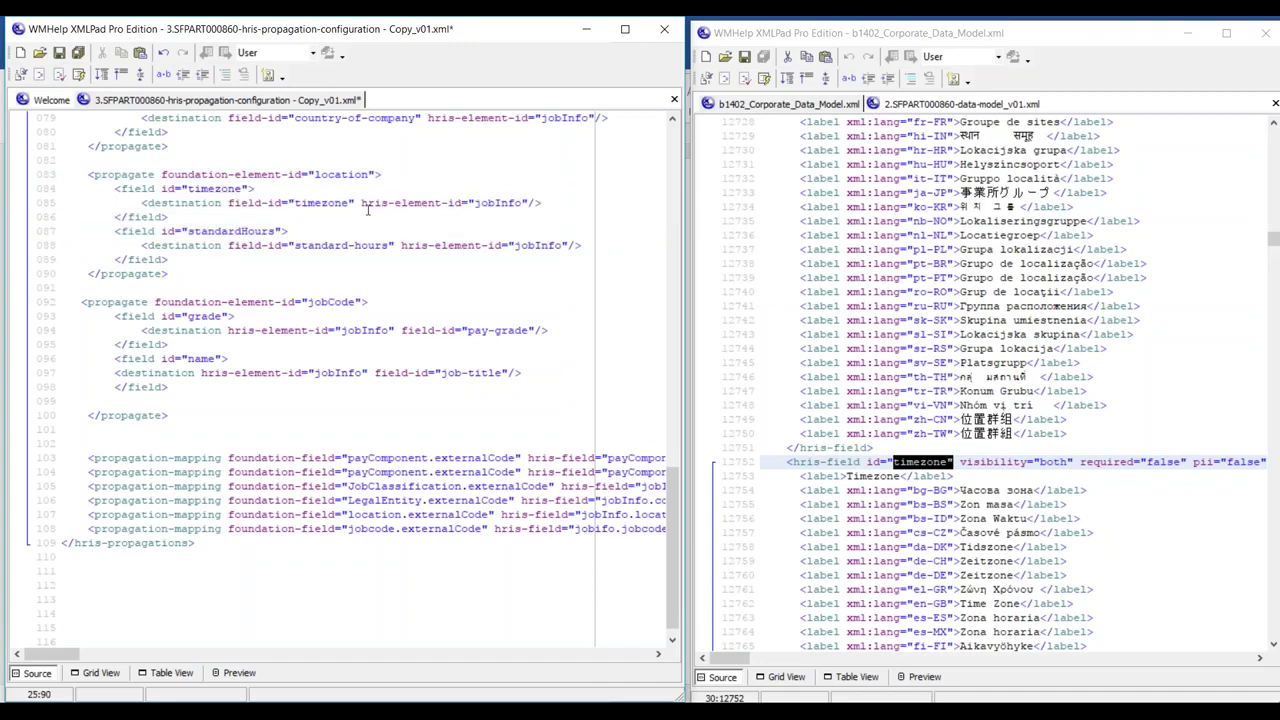
left_click_drag(358, 200, 522, 205)
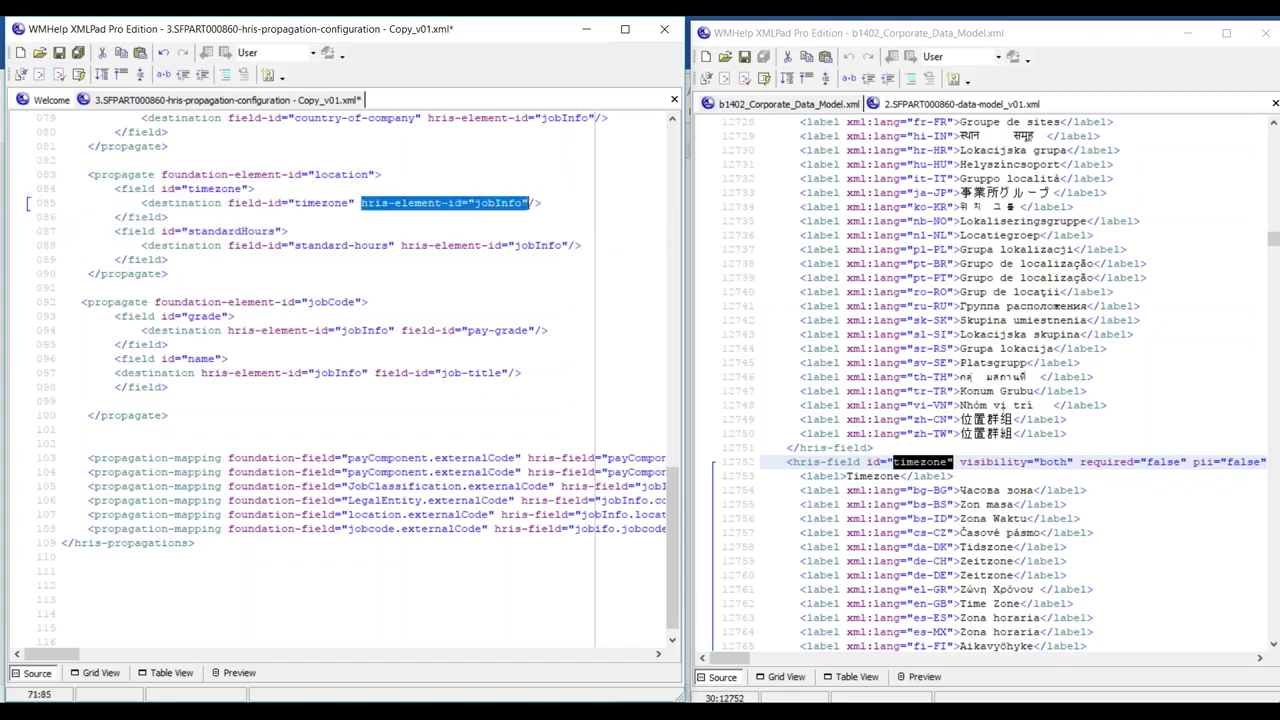
left_click(514, 231)
left_click_drag(360, 203, 527, 205)
key("ctrl+c")
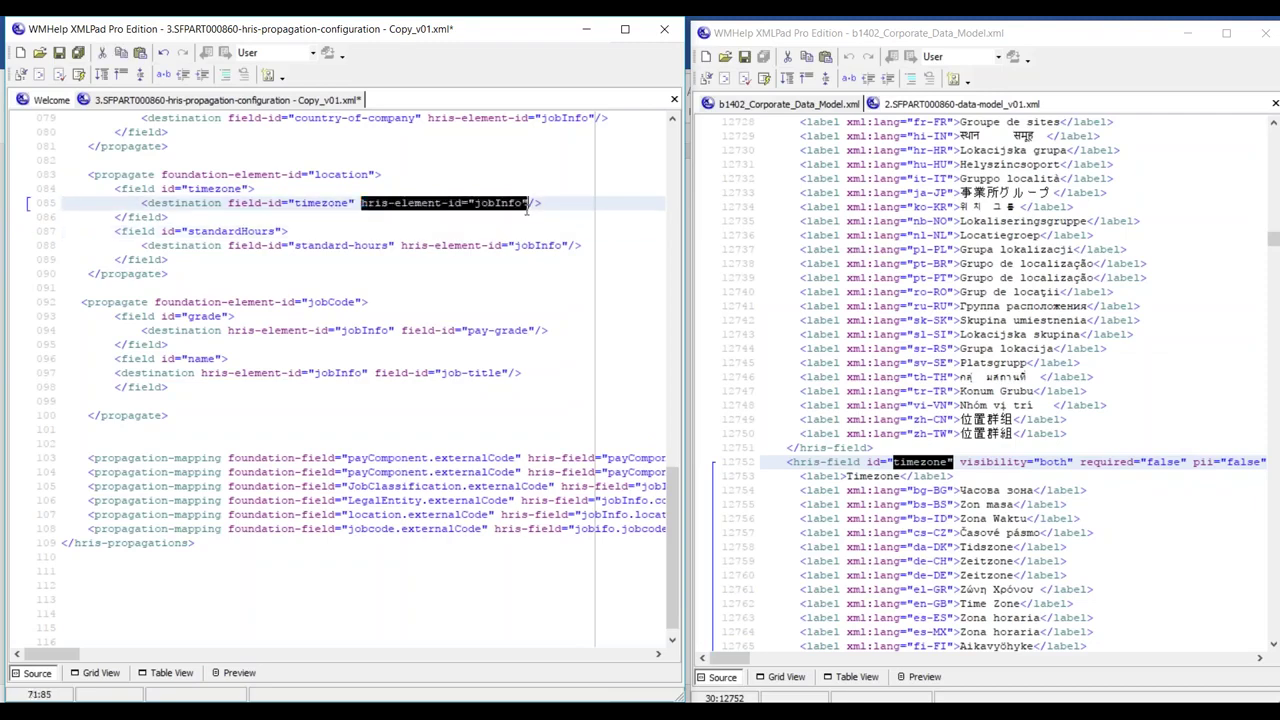
left_click(101, 53)
left_click(226, 203)
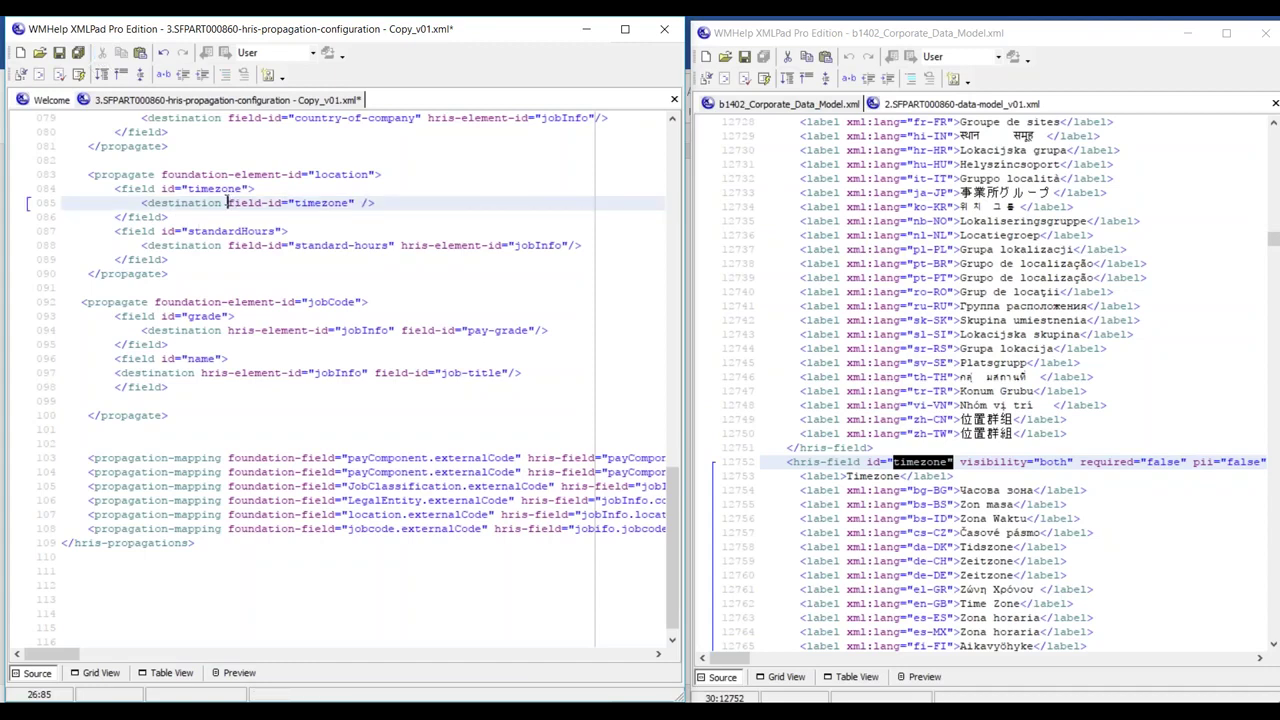
key("ctrl+v")
Move hris-element-id="jobInfo" ahead of field-id in the standard-hours destination on line 088
left_click(300, 301)
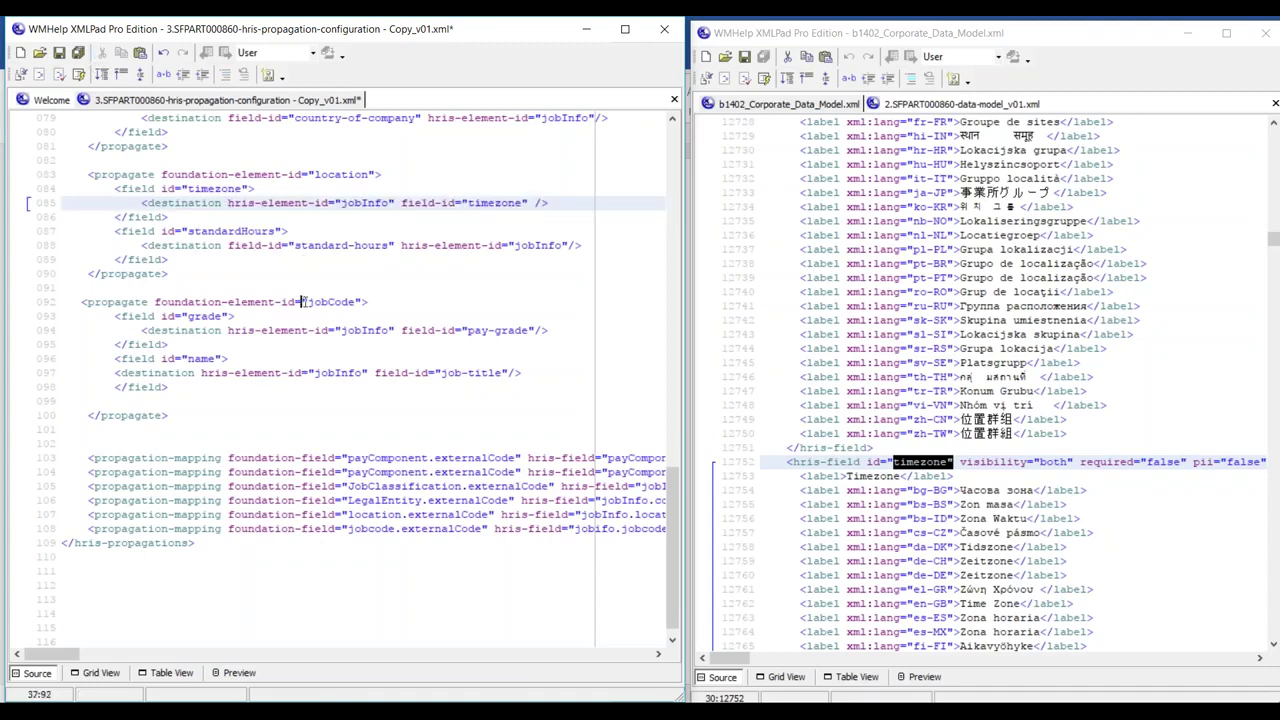
left_click_drag(117, 231, 175, 259)
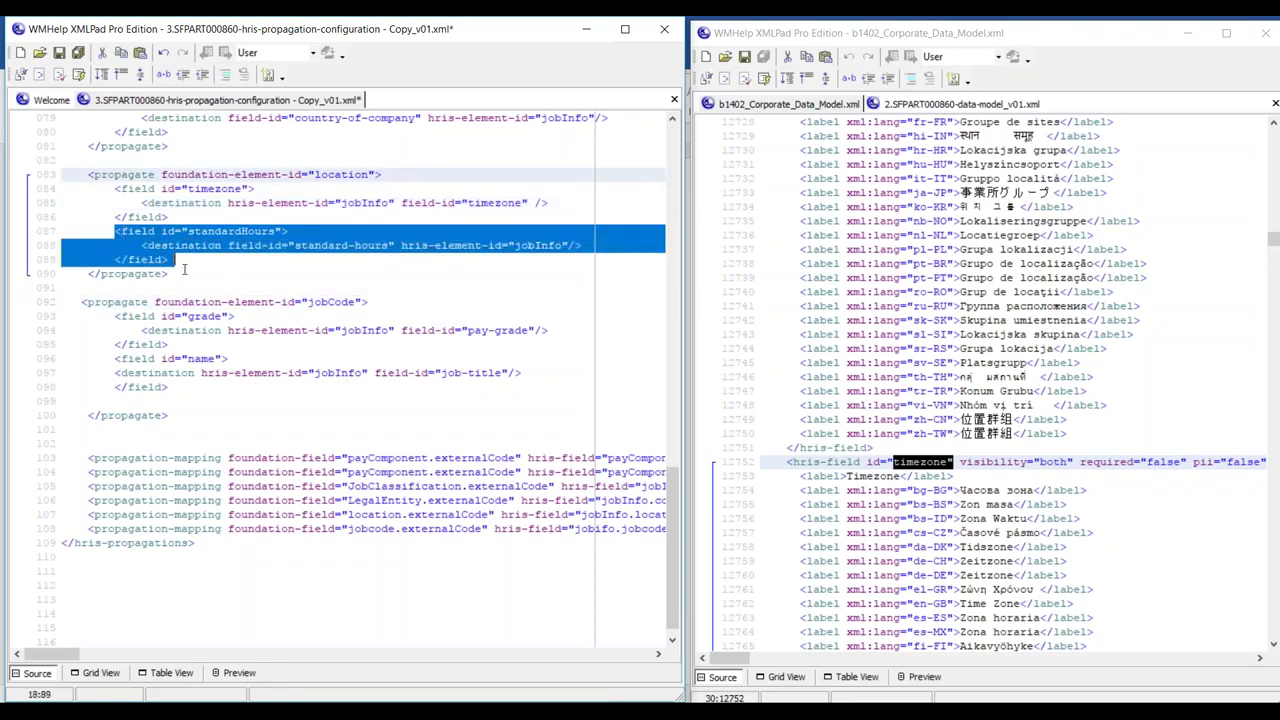
left_click(177, 264)
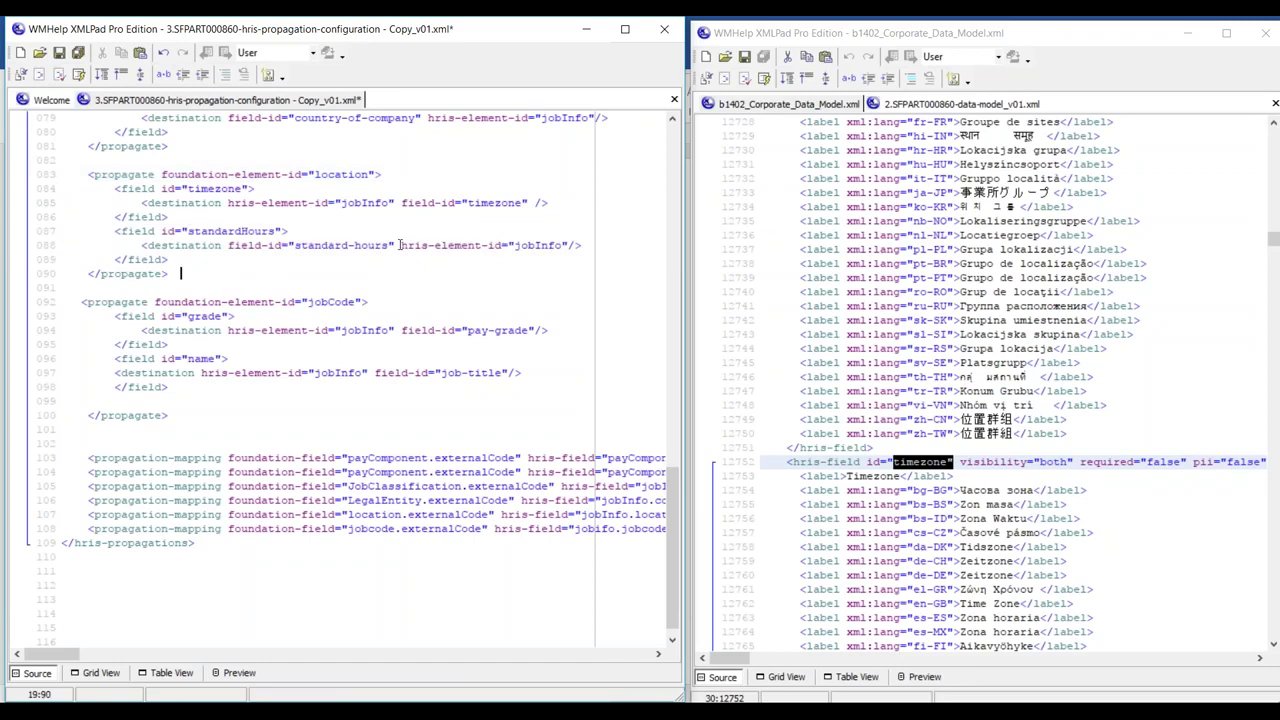
left_click_drag(401, 245, 567, 246)
key("ctrl+c")
key("Delete")
left_click(224, 245)
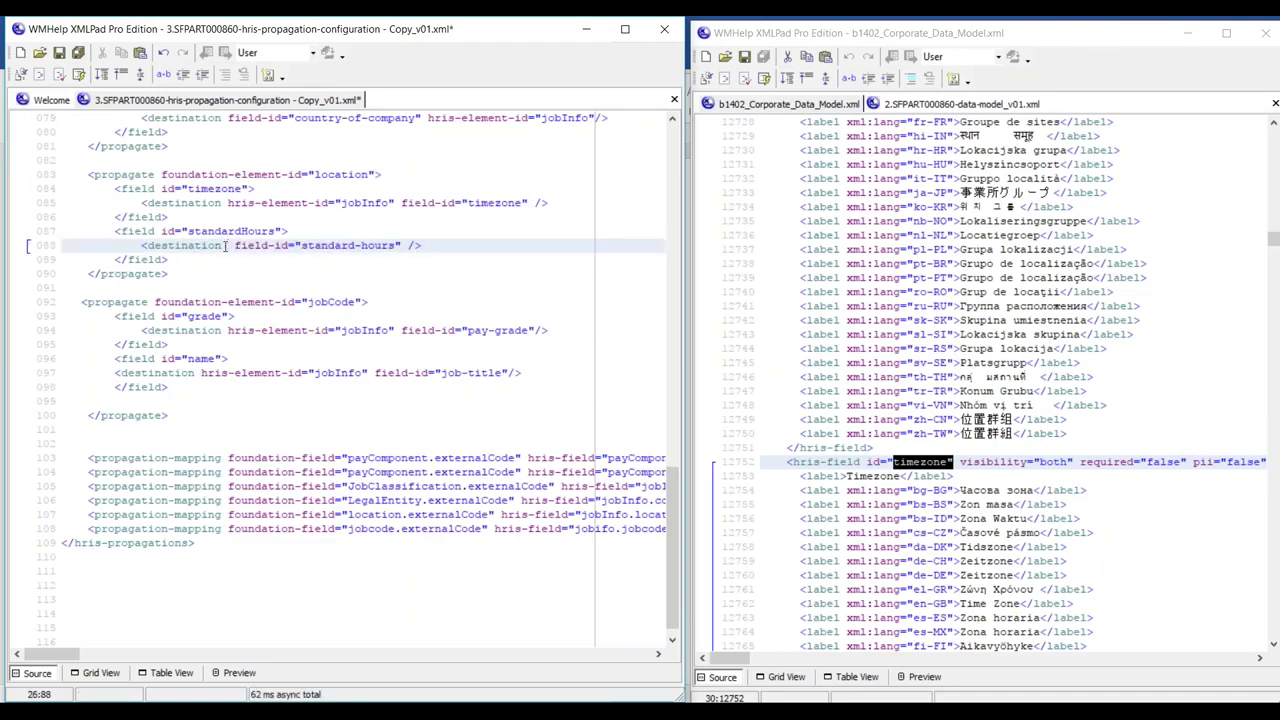
key("ctrl+v")
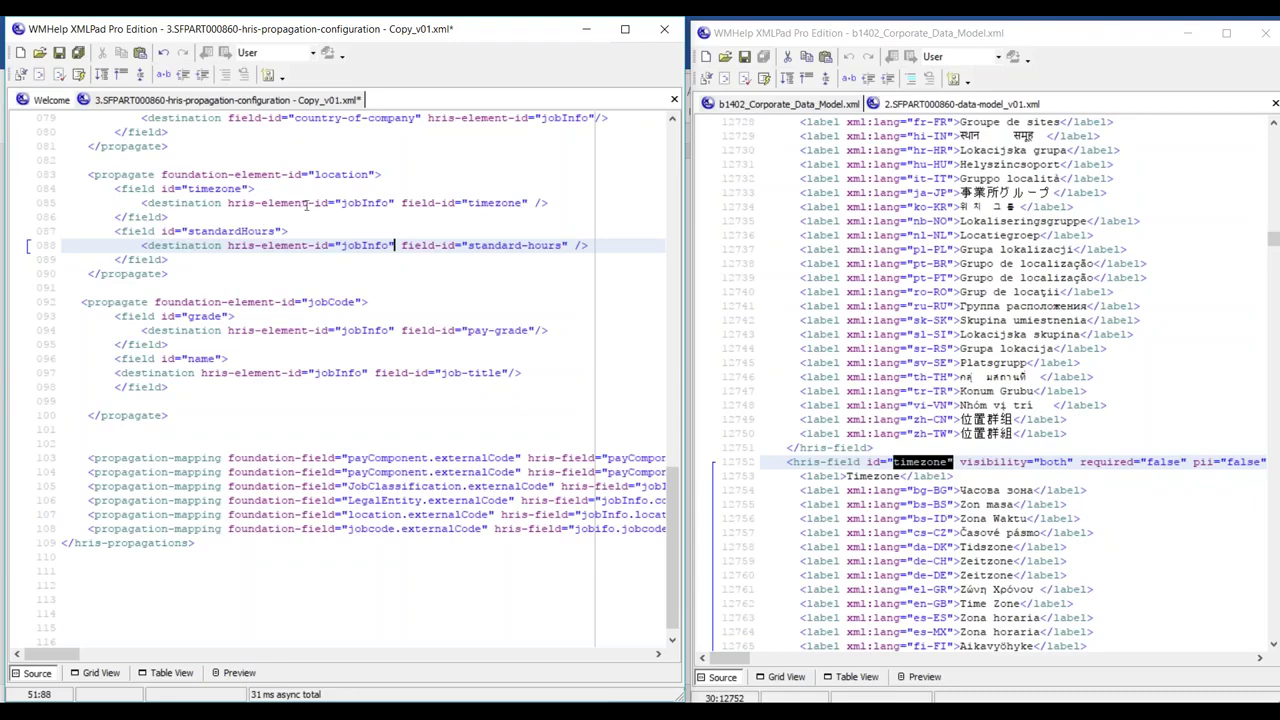
left_click_drag(228, 202, 391, 200)
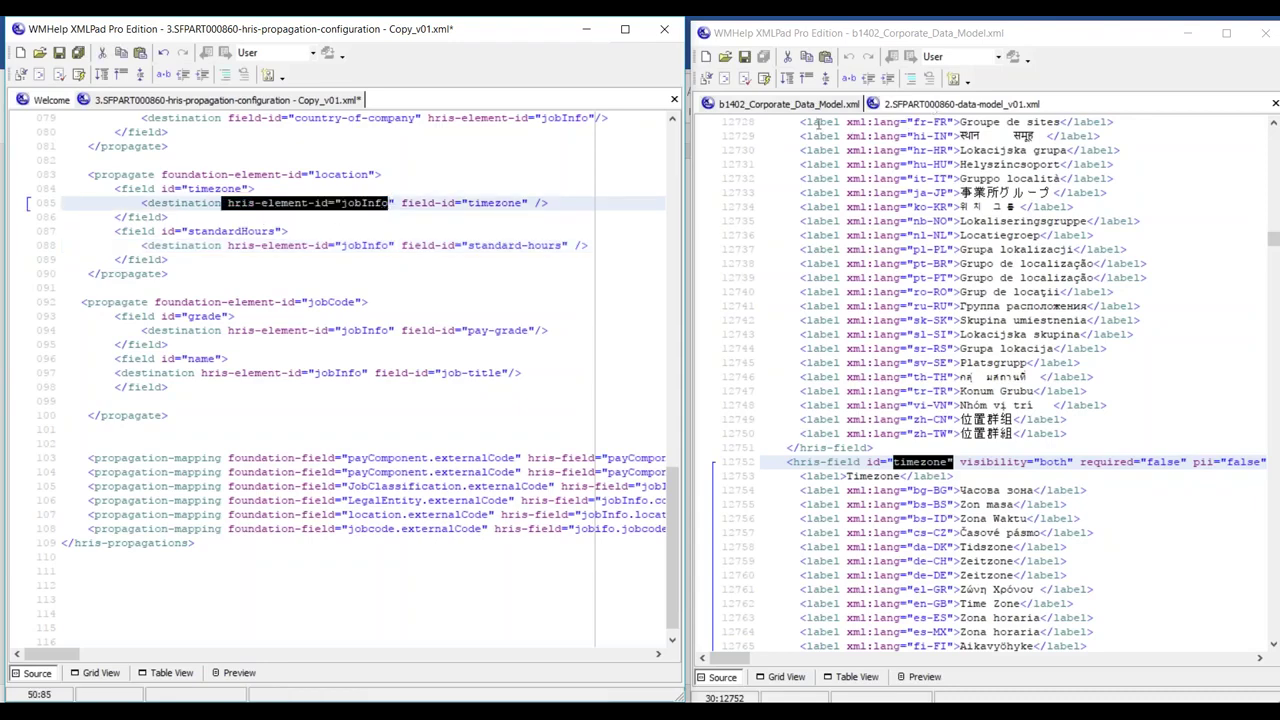
left_click(897, 104)
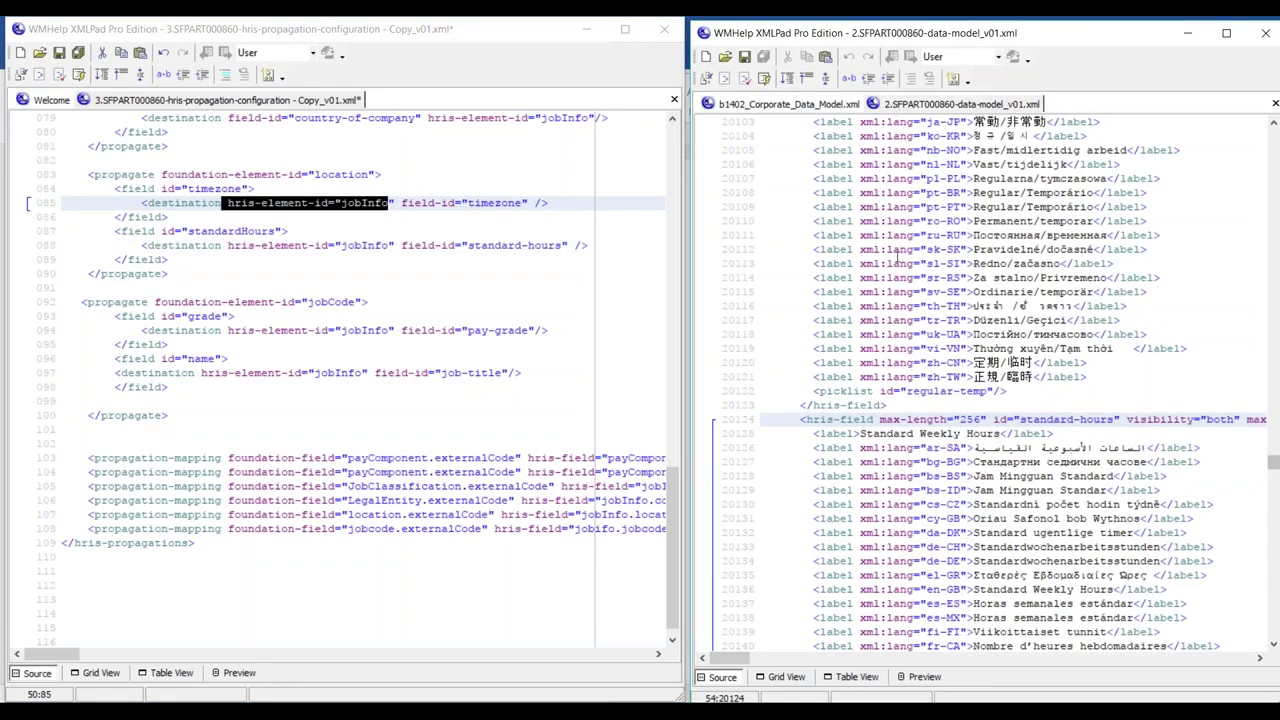
Expand the jobInfo element's hris-section and jobFieldsList in the instance data model's Table View
left_click(857, 677)
left_click_drag(962, 657, 776, 657)
scroll(854, 571, "up", 5)
left_click(821, 315)
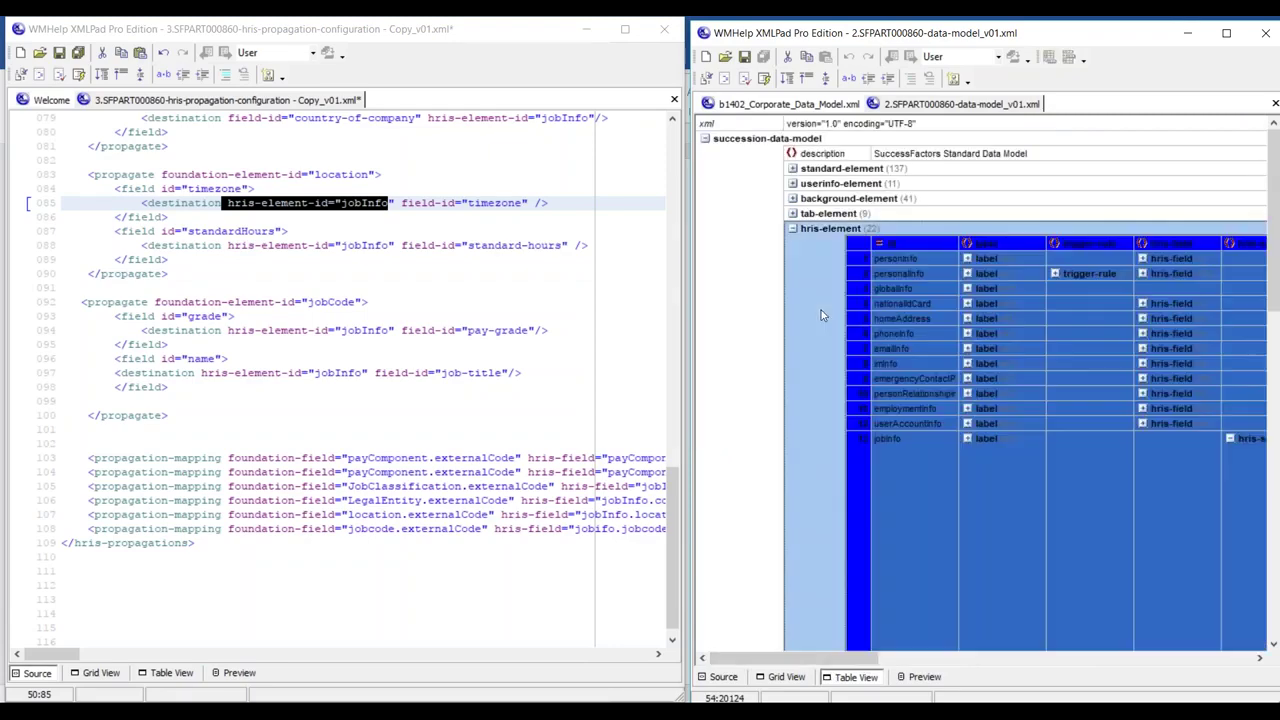
left_click(888, 452)
left_click_drag(870, 660, 910, 660)
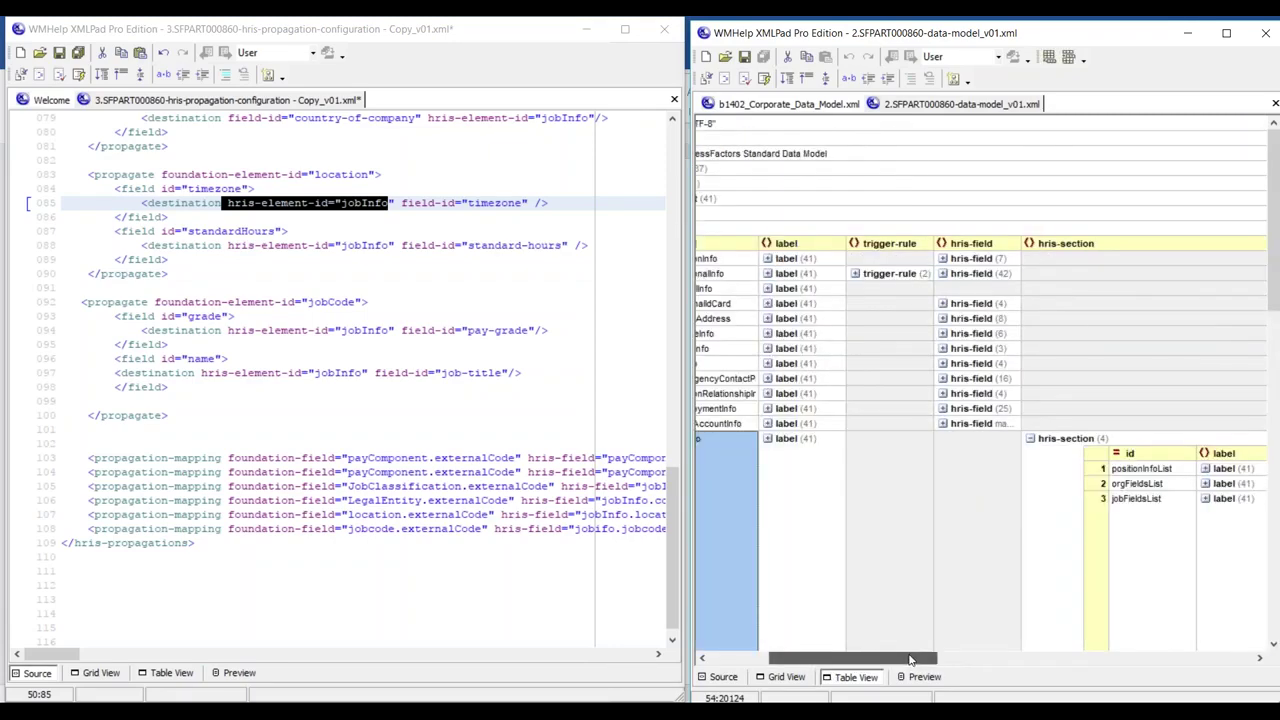
left_click(1030, 438)
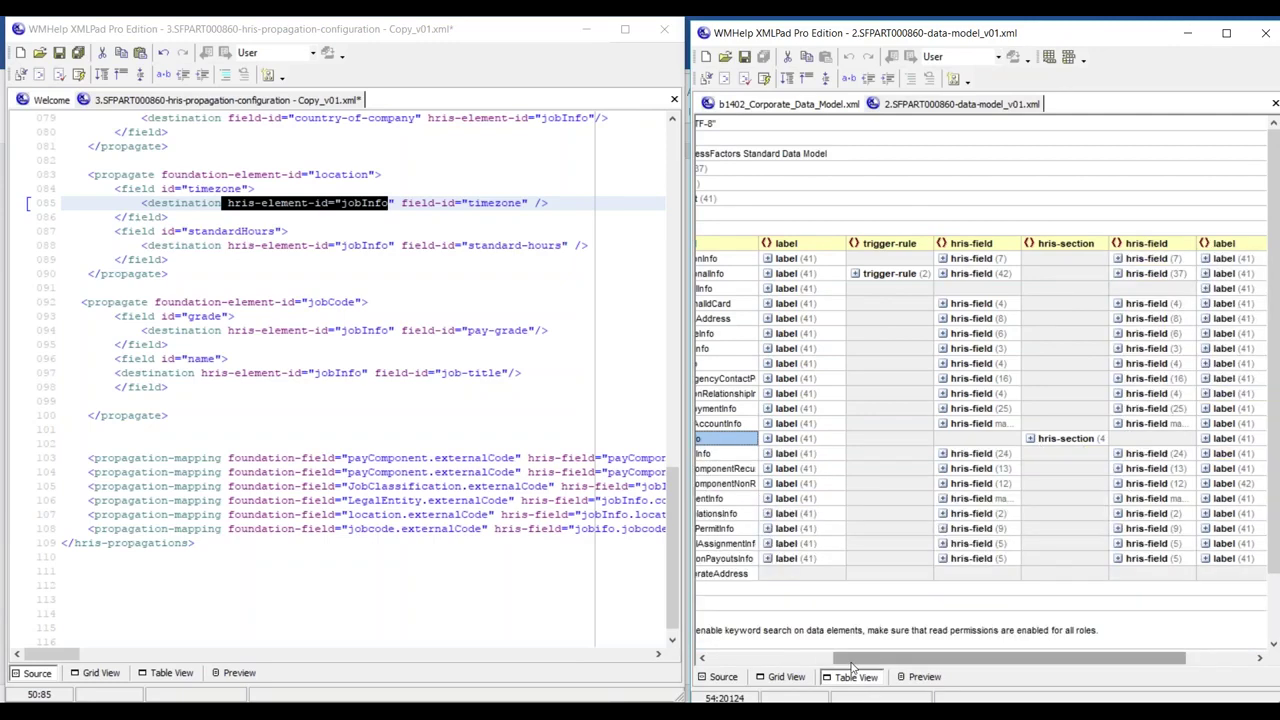
left_click_drag(877, 662, 790, 640)
left_click(815, 440)
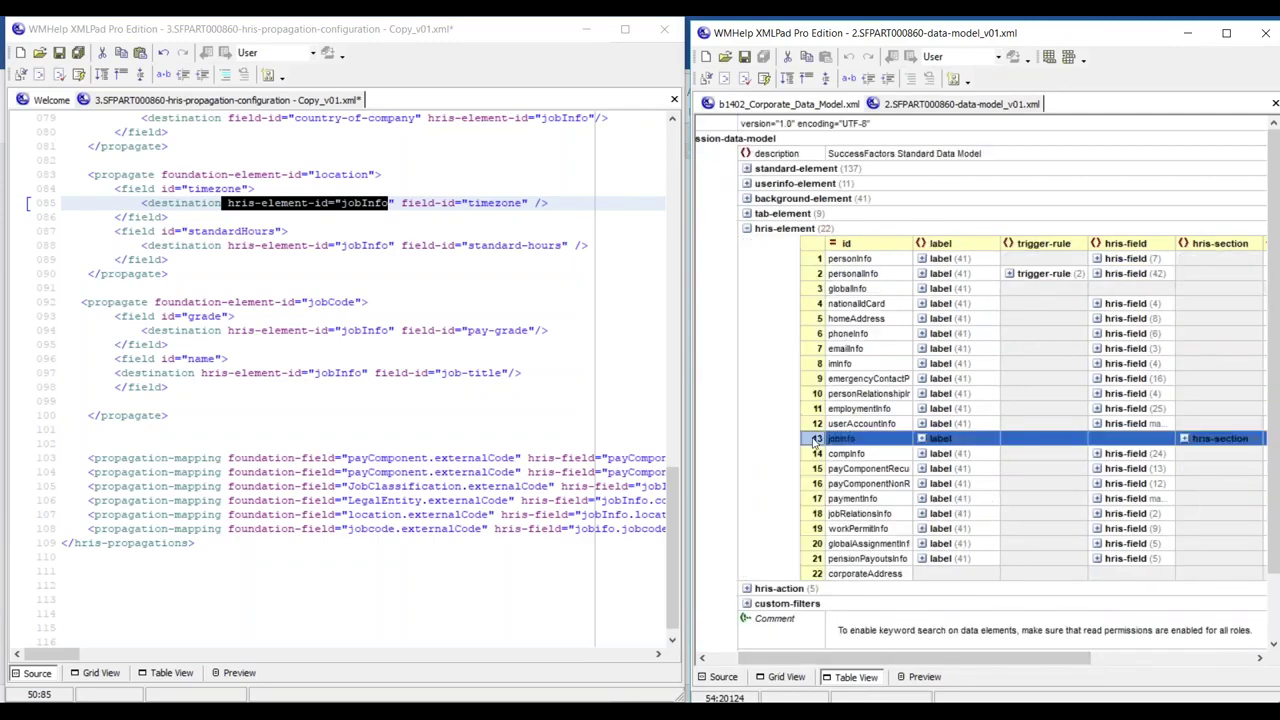
left_click(1184, 440)
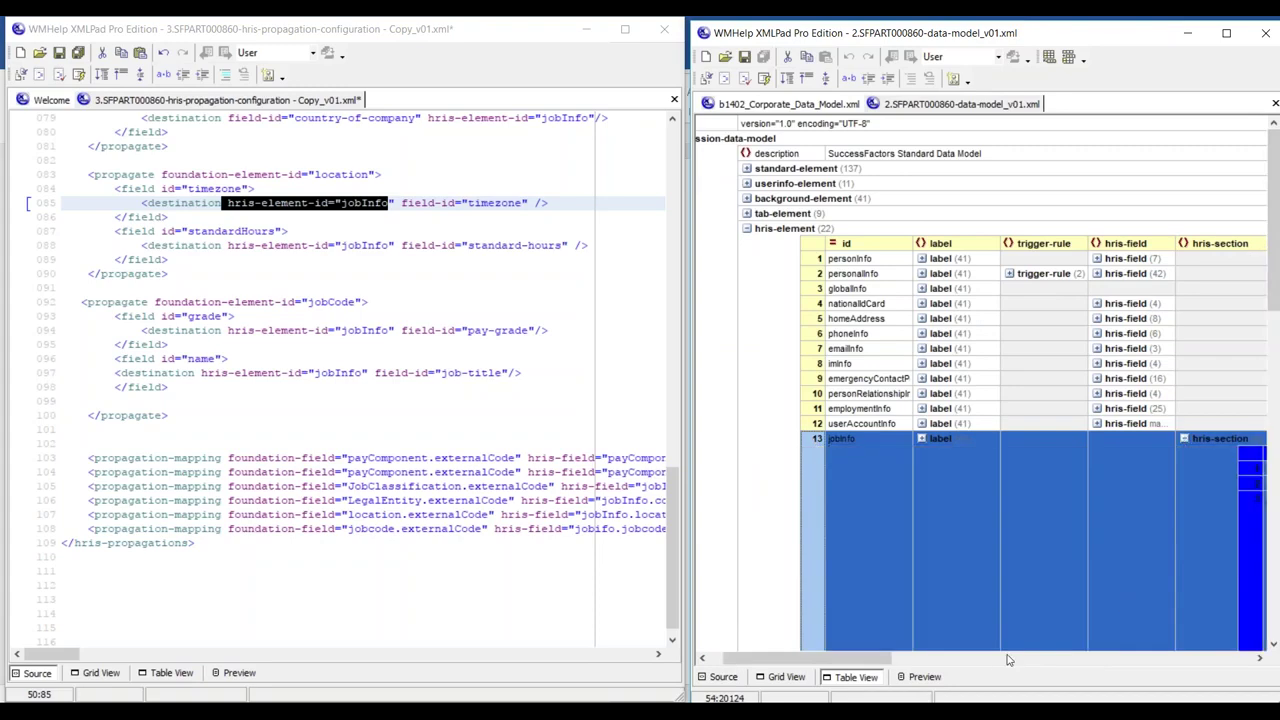
left_click_drag(890, 657, 1083, 657)
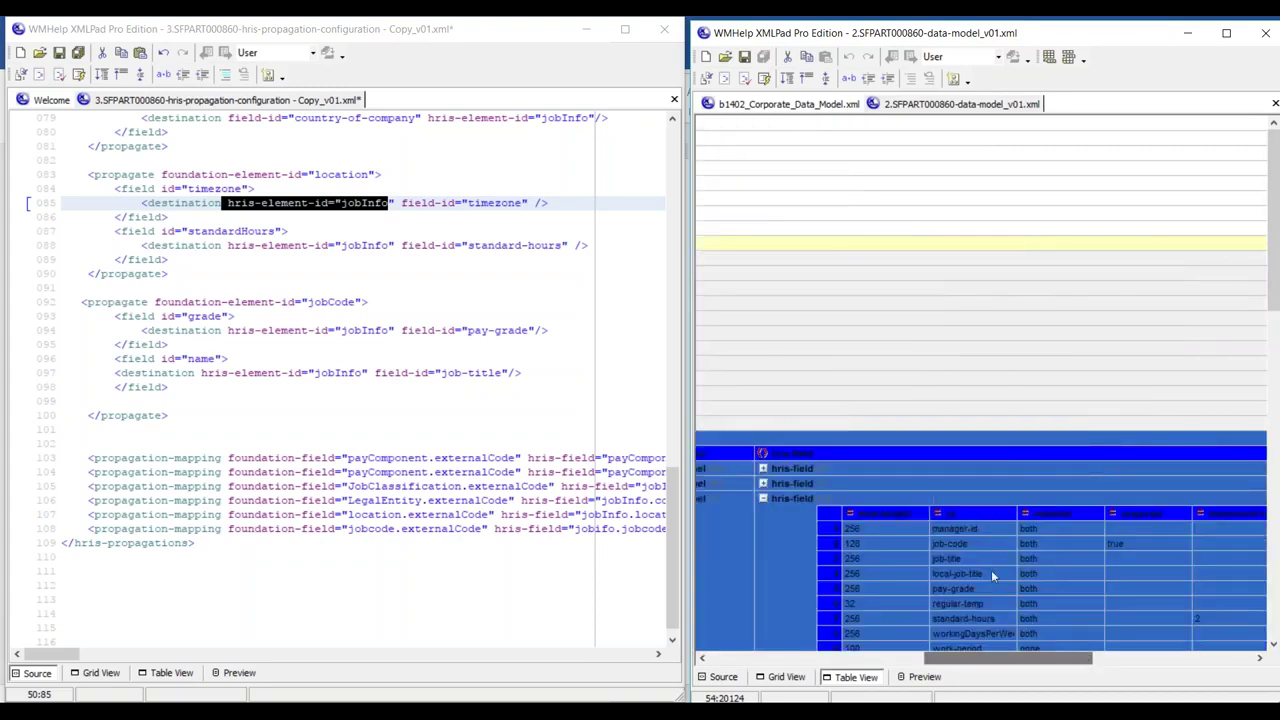
left_click_drag(954, 659, 901, 660)
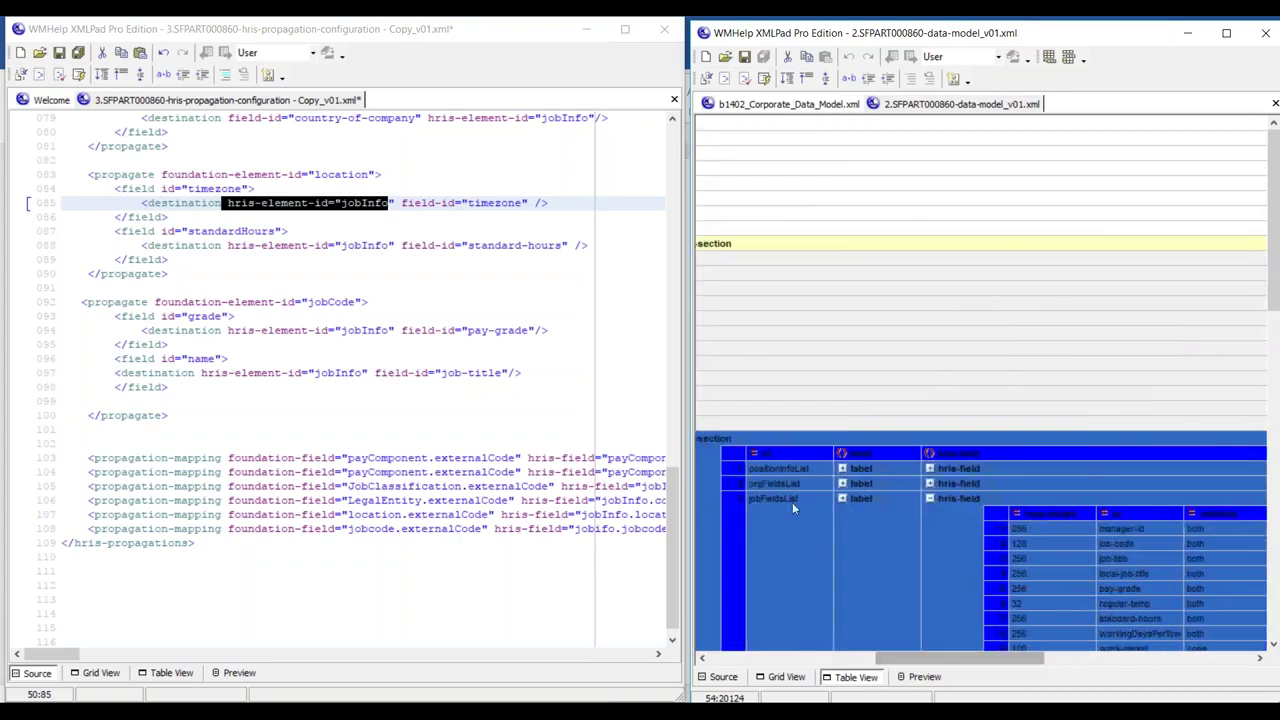
left_click(792, 500)
scroll(792, 500, "down", 5)
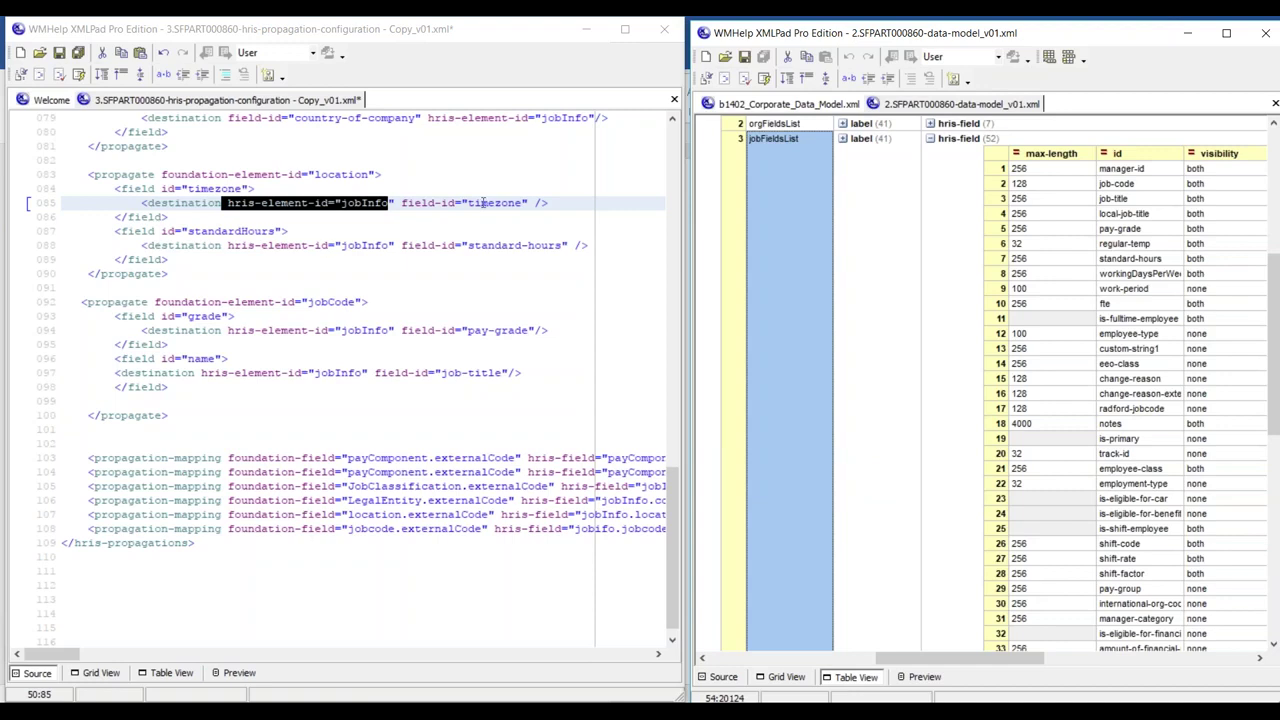
Compare line 085's timezone field id with the job-code entry in jobFieldsList
left_click_drag(469, 204, 523, 204)
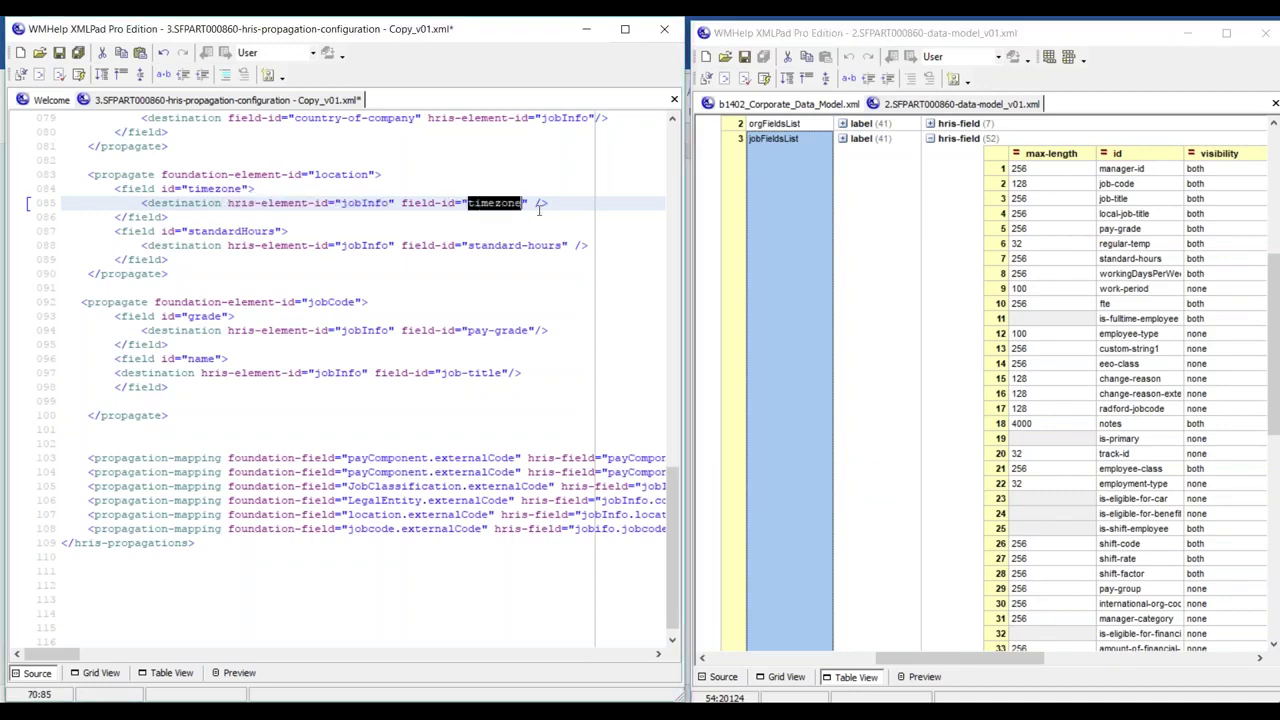
left_click(1121, 186)
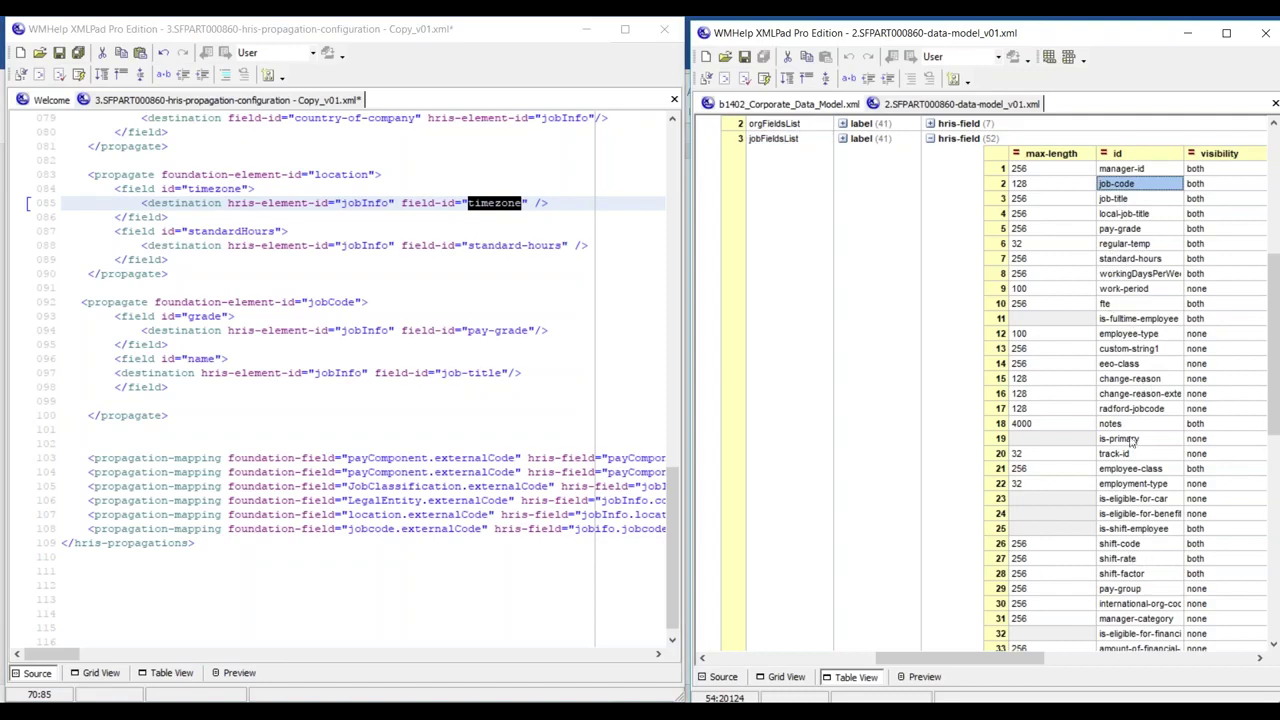
scroll(1127, 360, "down", 6)
scroll(1127, 365, "down", 2)
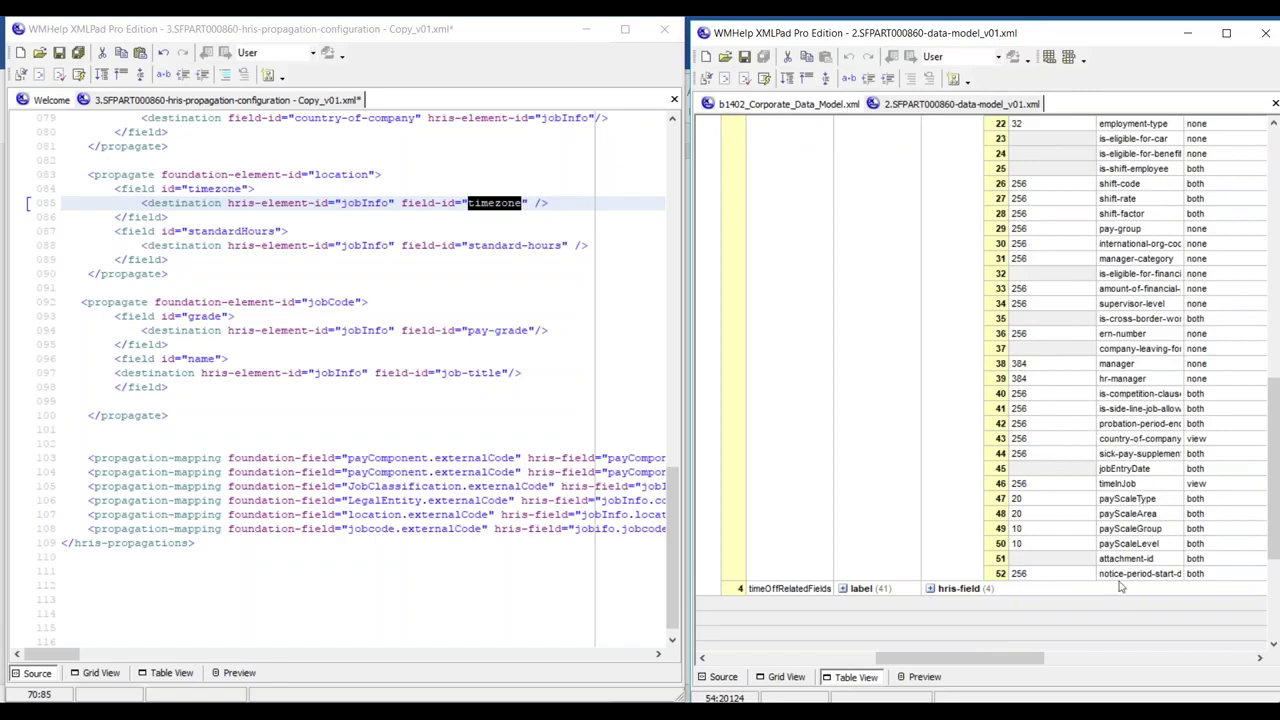
scroll(1121, 530, "up", 2)
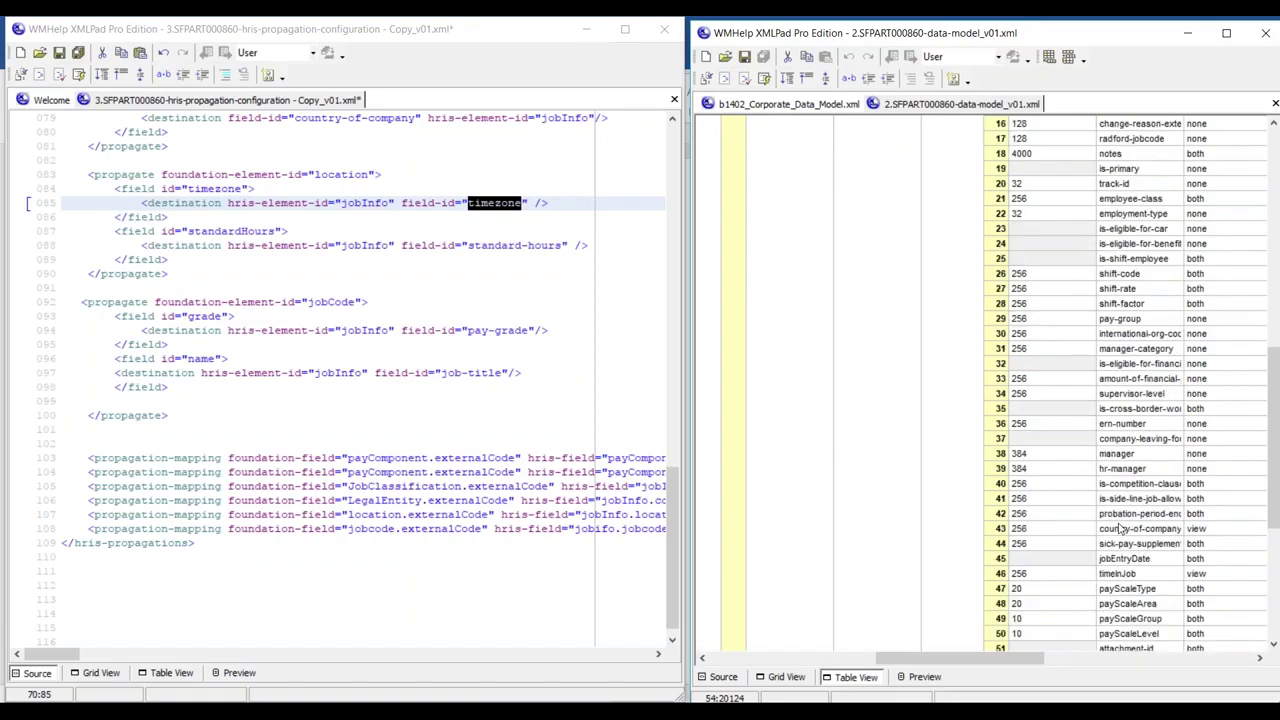
scroll(1120, 528, "up", 6)
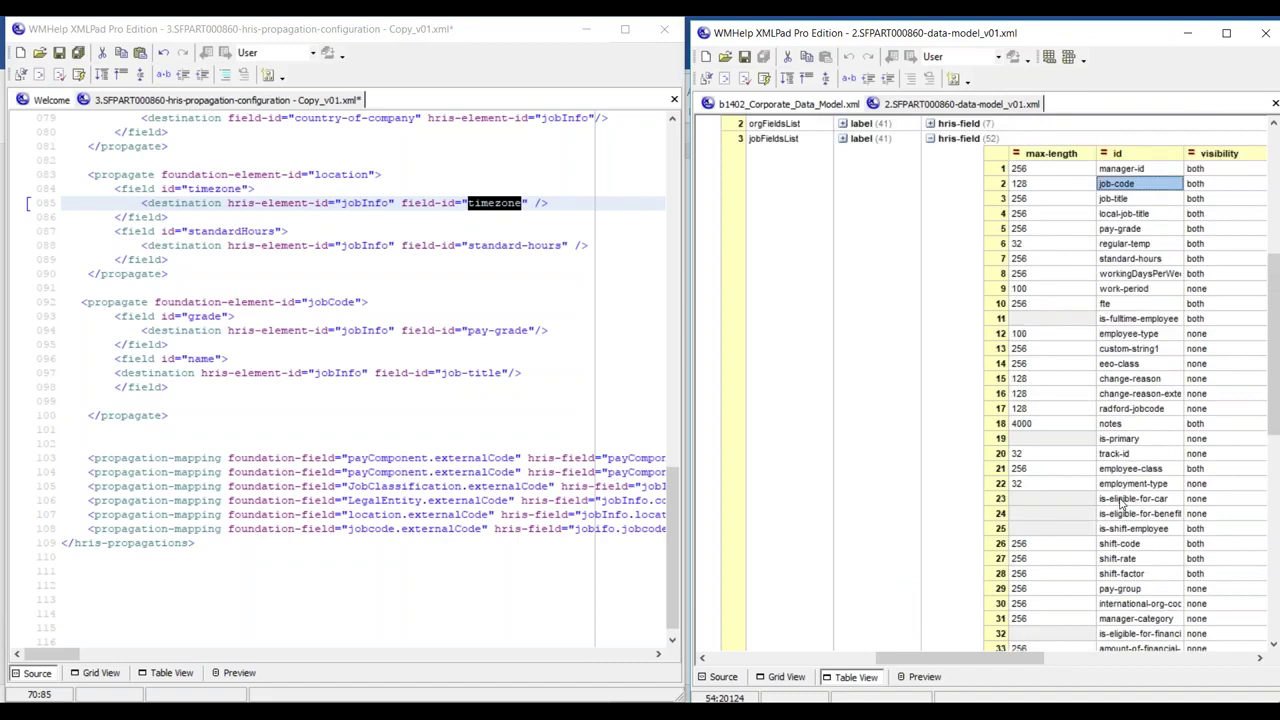
left_click_drag(963, 660, 908, 668)
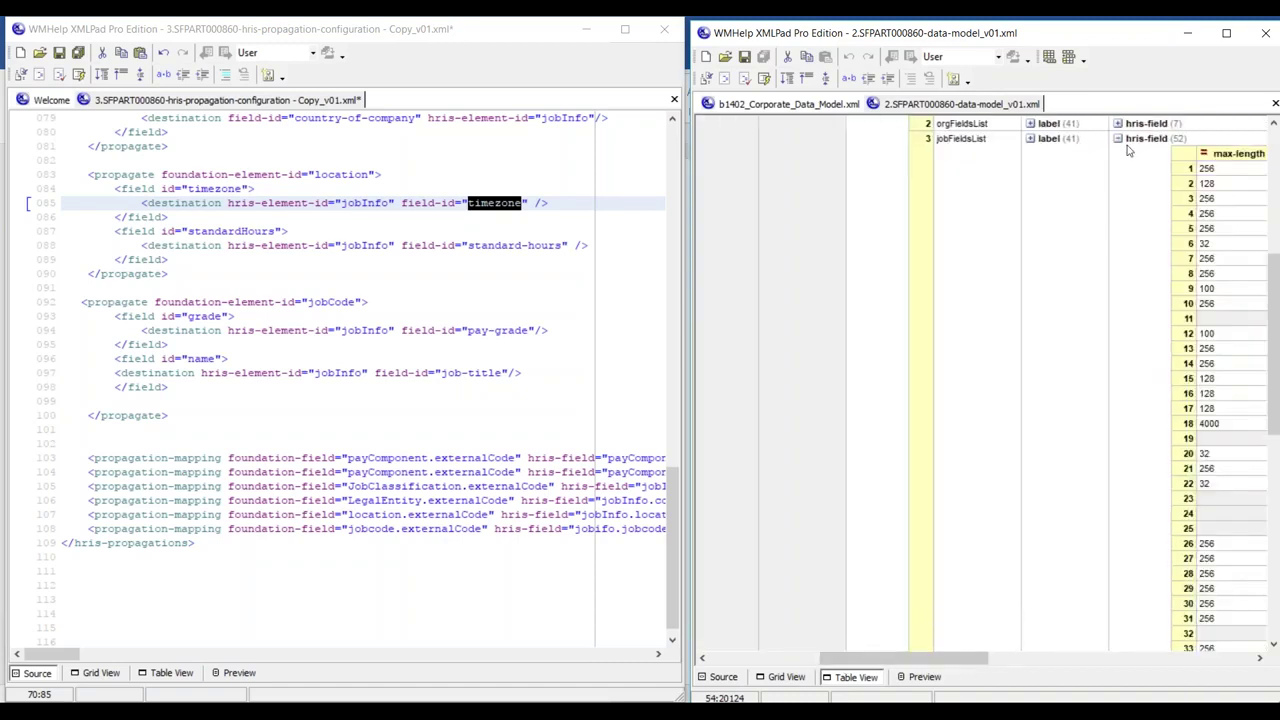
Locate timezone among the orgFieldsList hris-fields and select its id in the source XML
left_click(1118, 124)
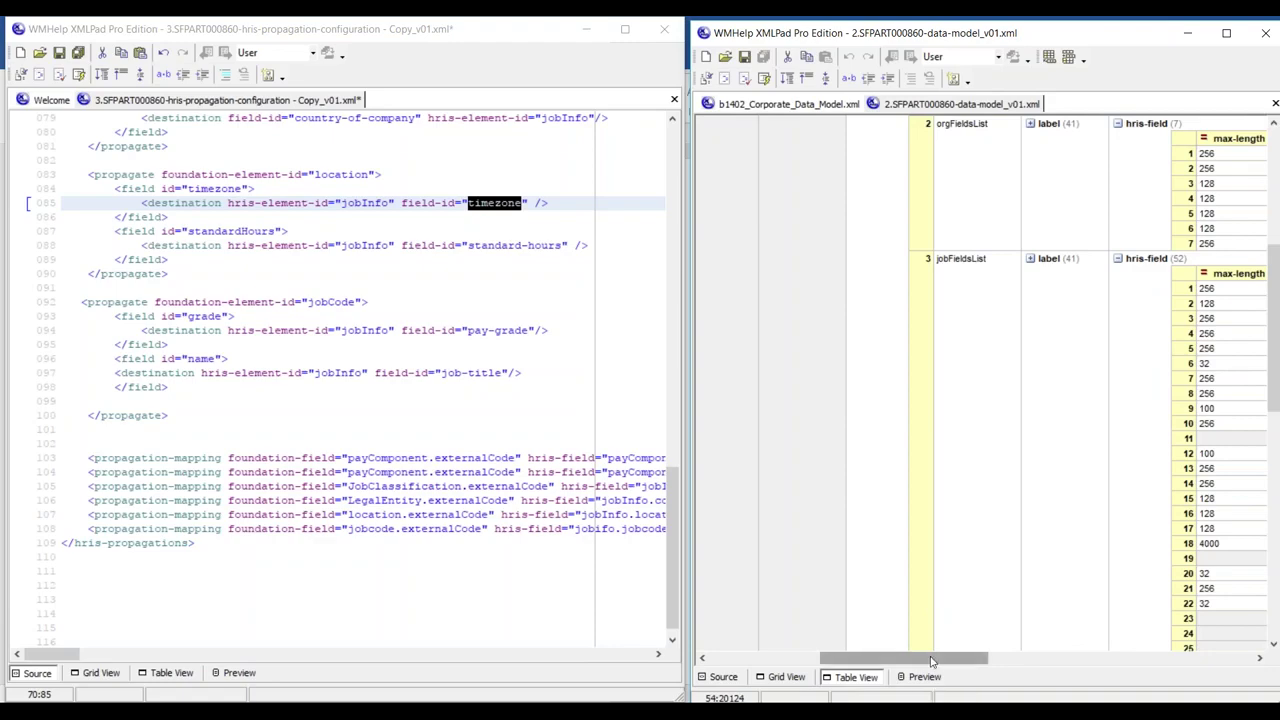
left_click_drag(931, 661, 1077, 660)
left_click(822, 232)
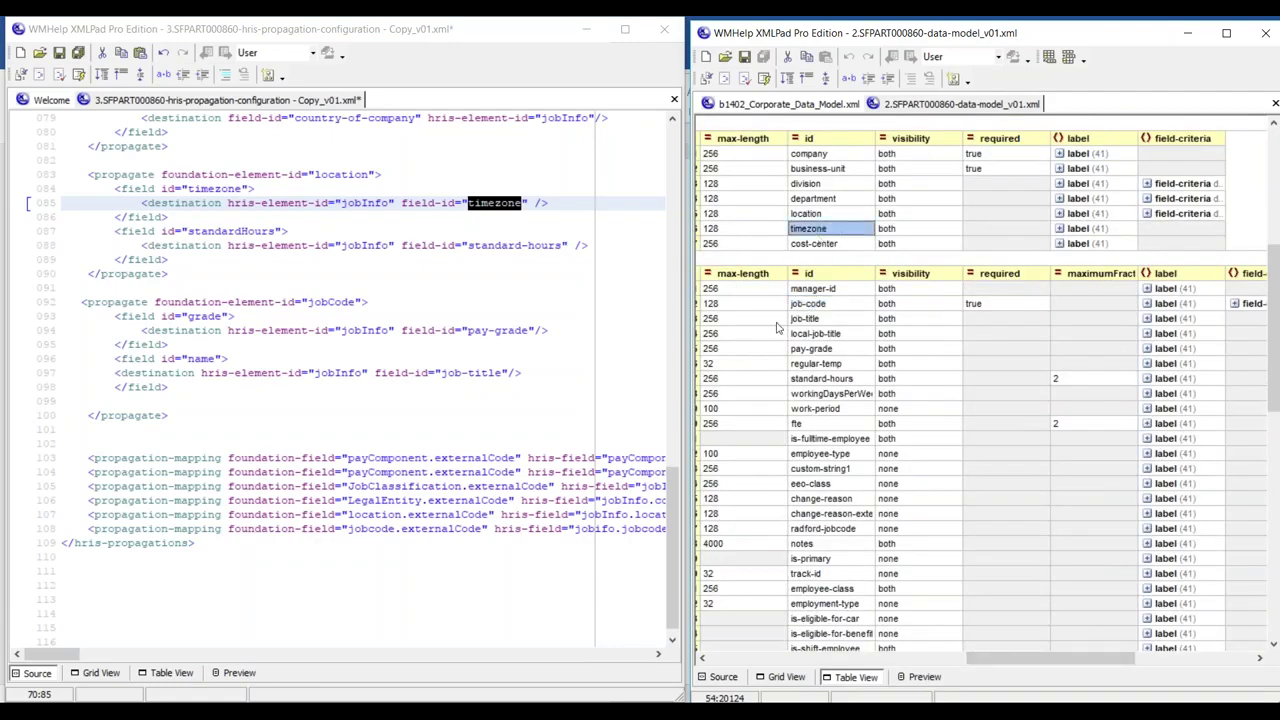
left_click(731, 680)
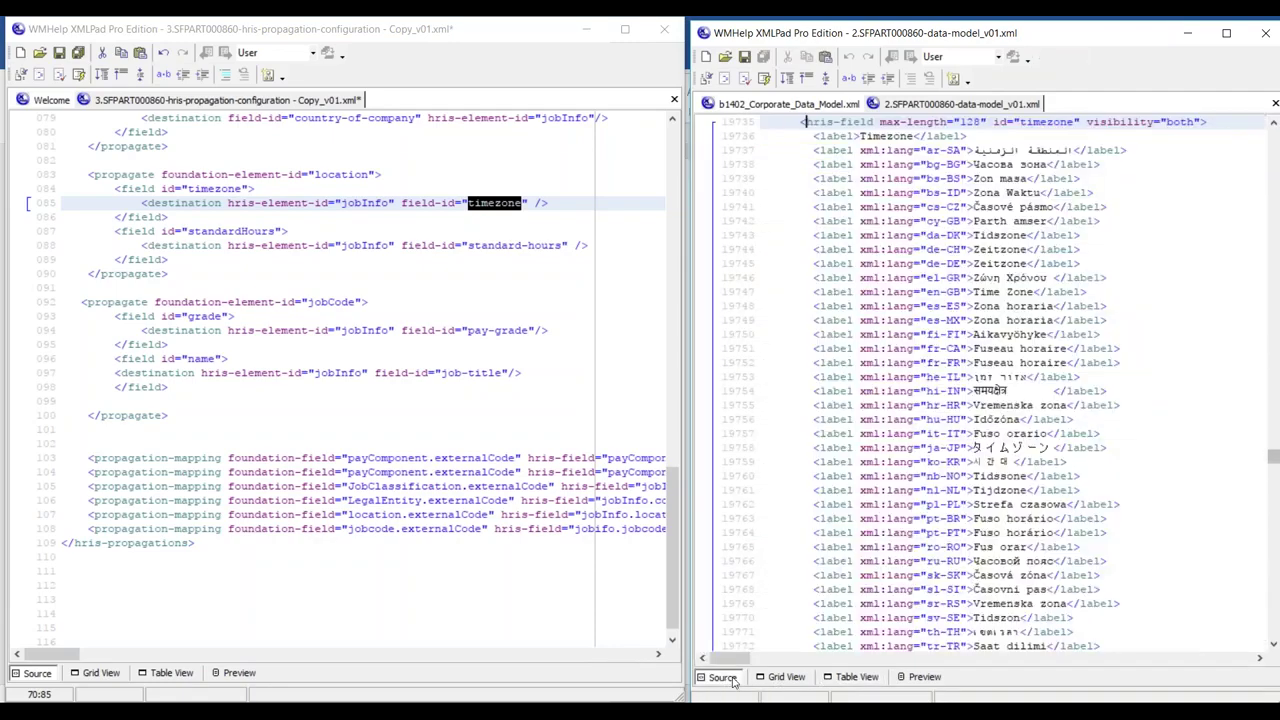
scroll(1033, 268, "up", 2)
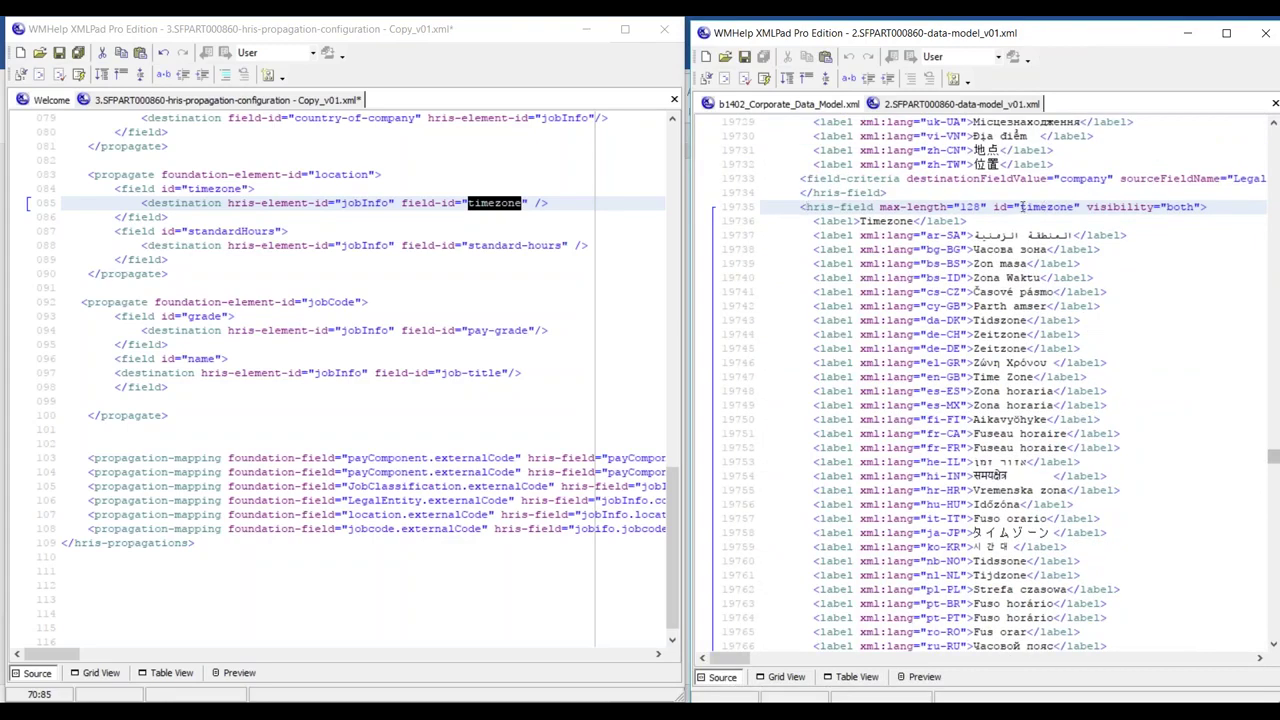
left_click_drag(1021, 206, 1074, 207)
left_click(473, 204)
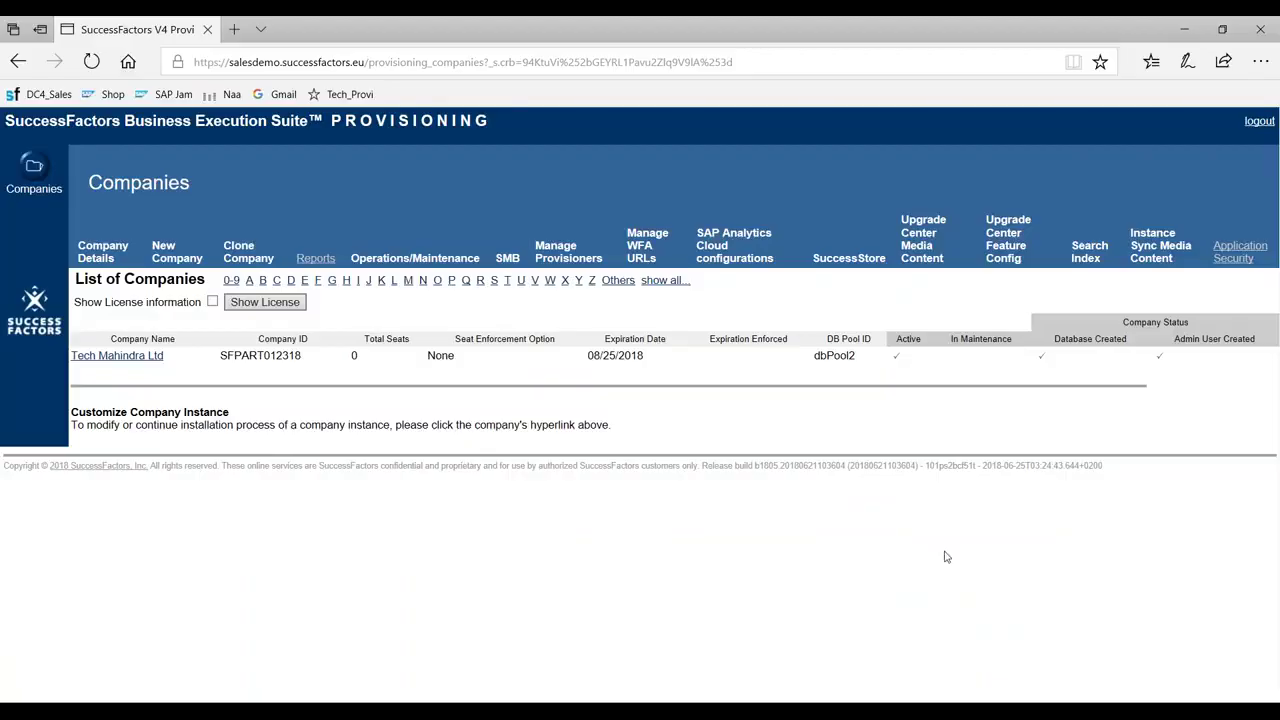
Export the company's HRIS Propagation Configuration XML from Provisioning and save the download
left_click(99, 362)
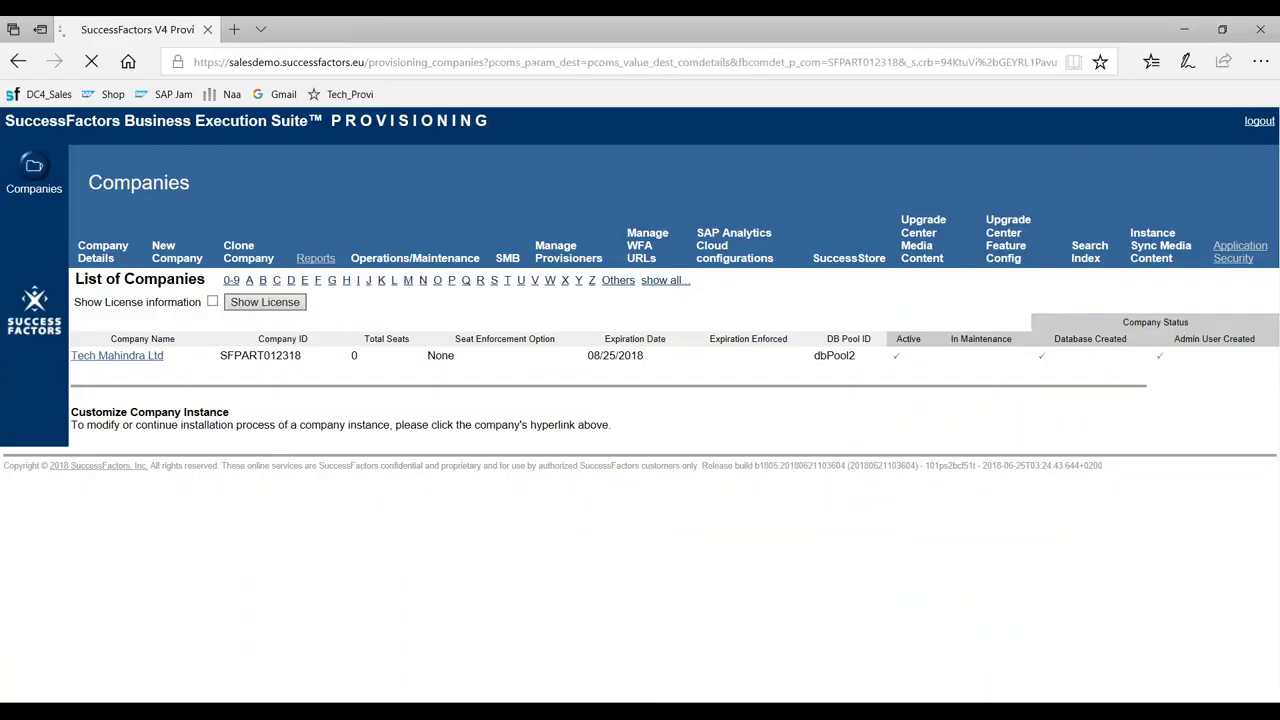
scroll(277, 500, "down", 5)
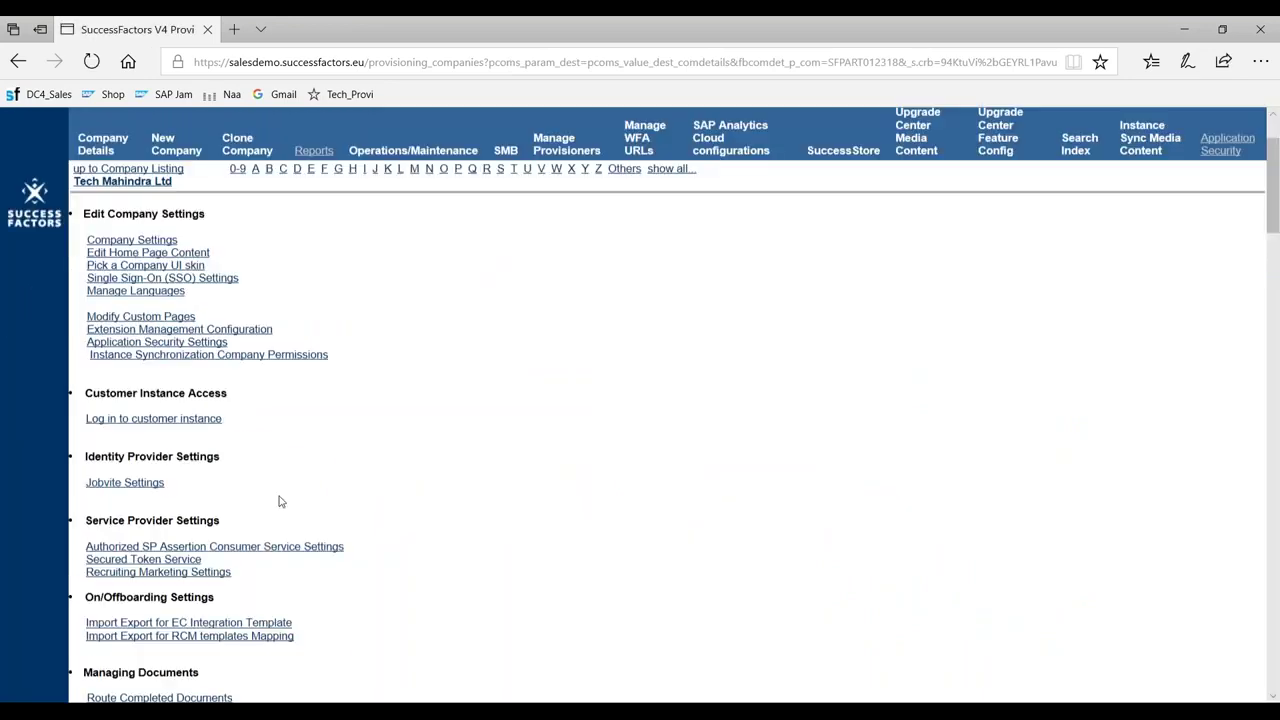
scroll(278, 503, "down", 4)
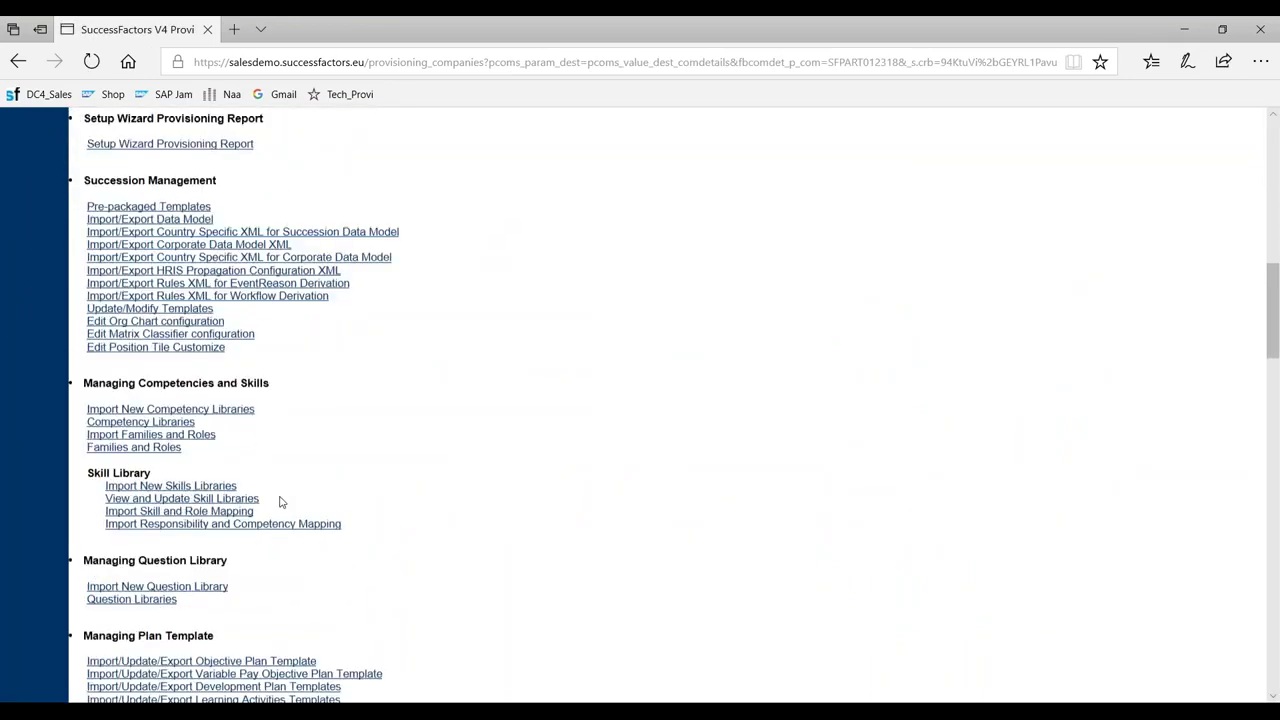
left_click(160, 272)
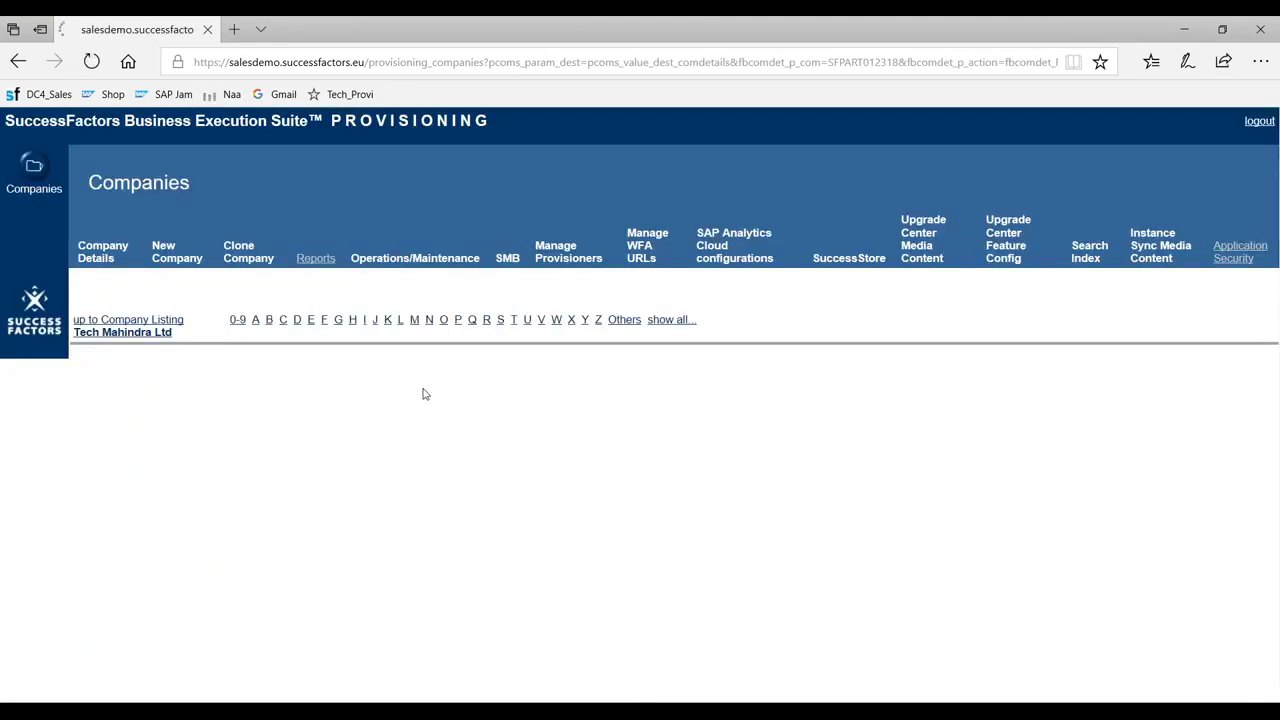
left_click(110, 454)
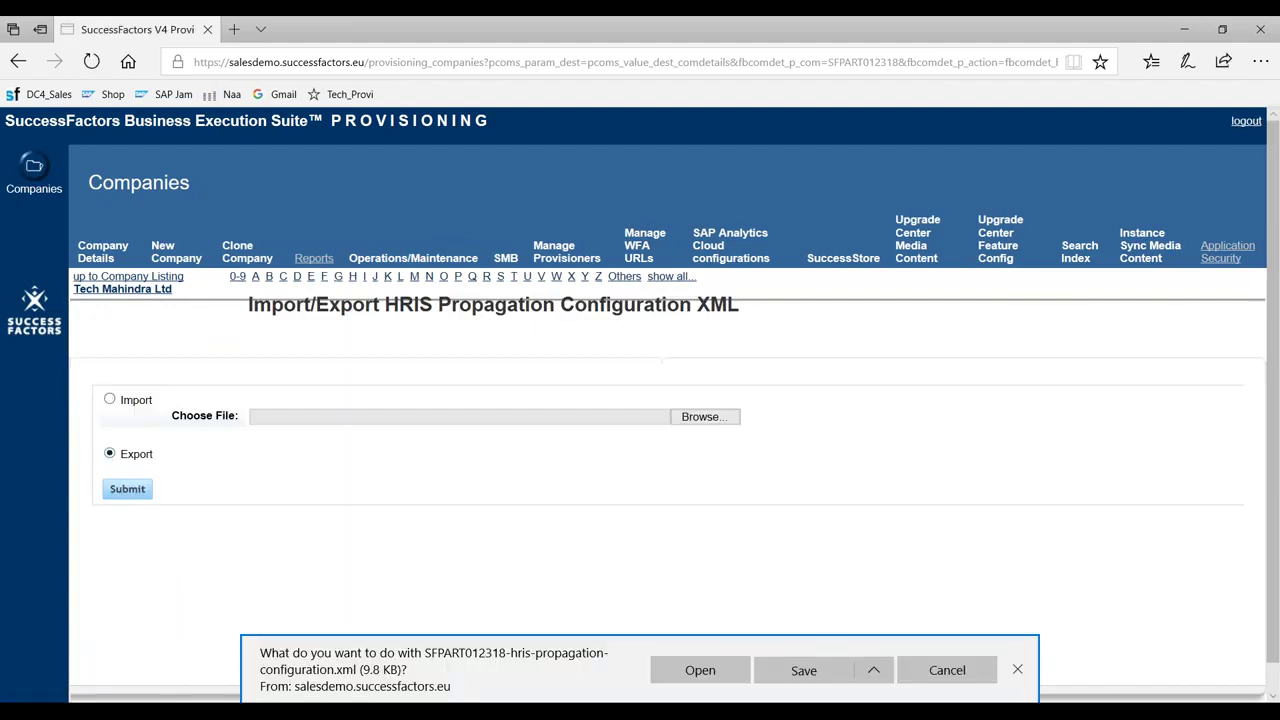
left_click(805, 687)
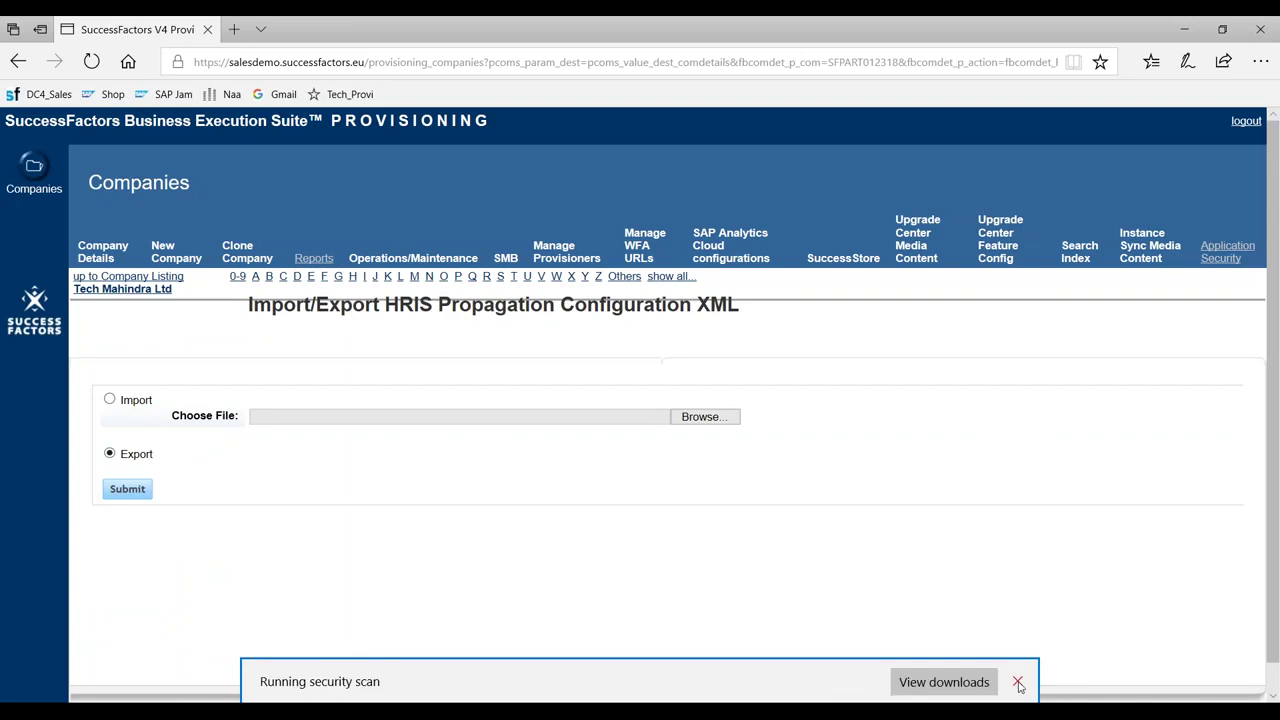
left_click(1018, 682)
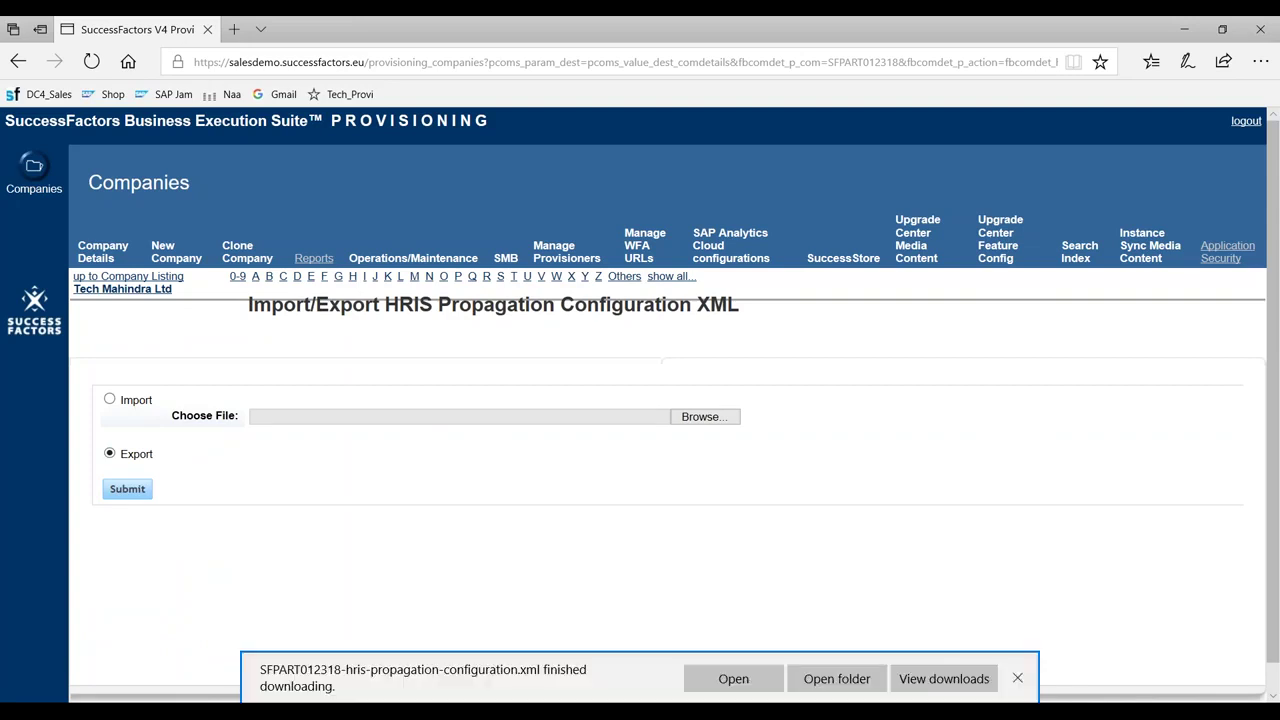
left_click(1017, 678)
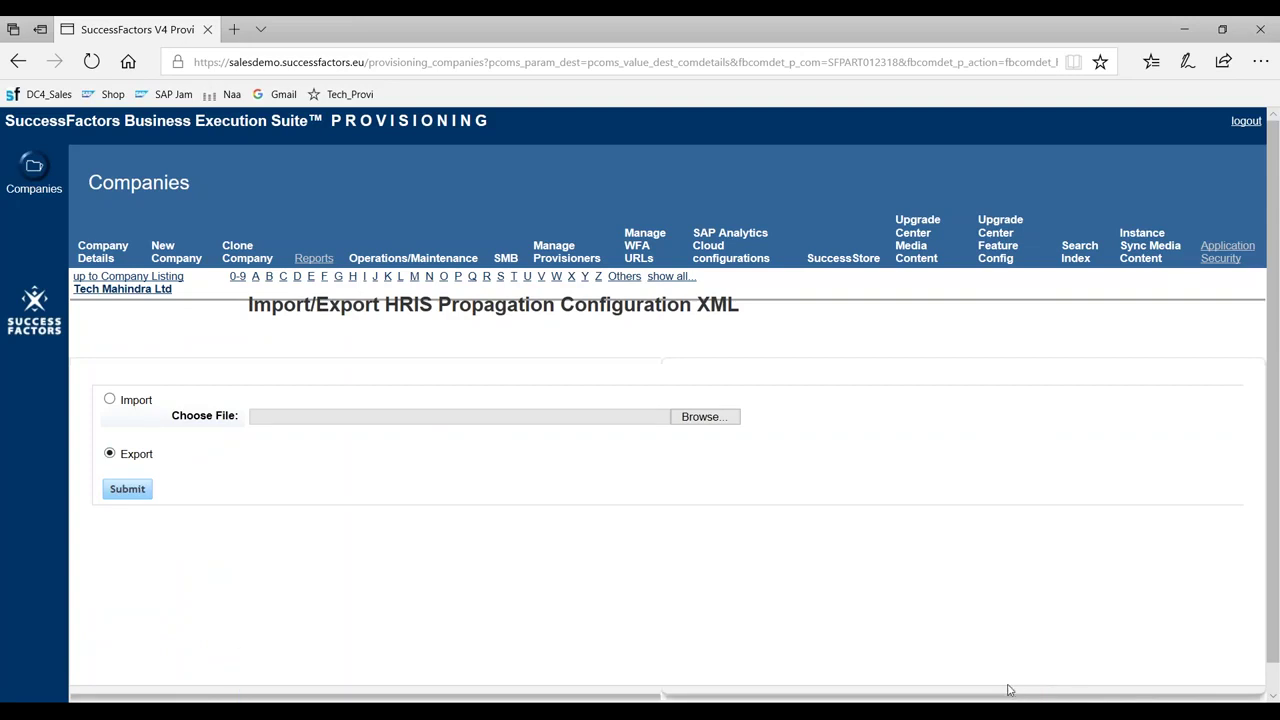
Return to XMLPad with 3.SFPART000860-hris-propagation-configuration - Copy_v01.xml in front
right_click(637, 712)
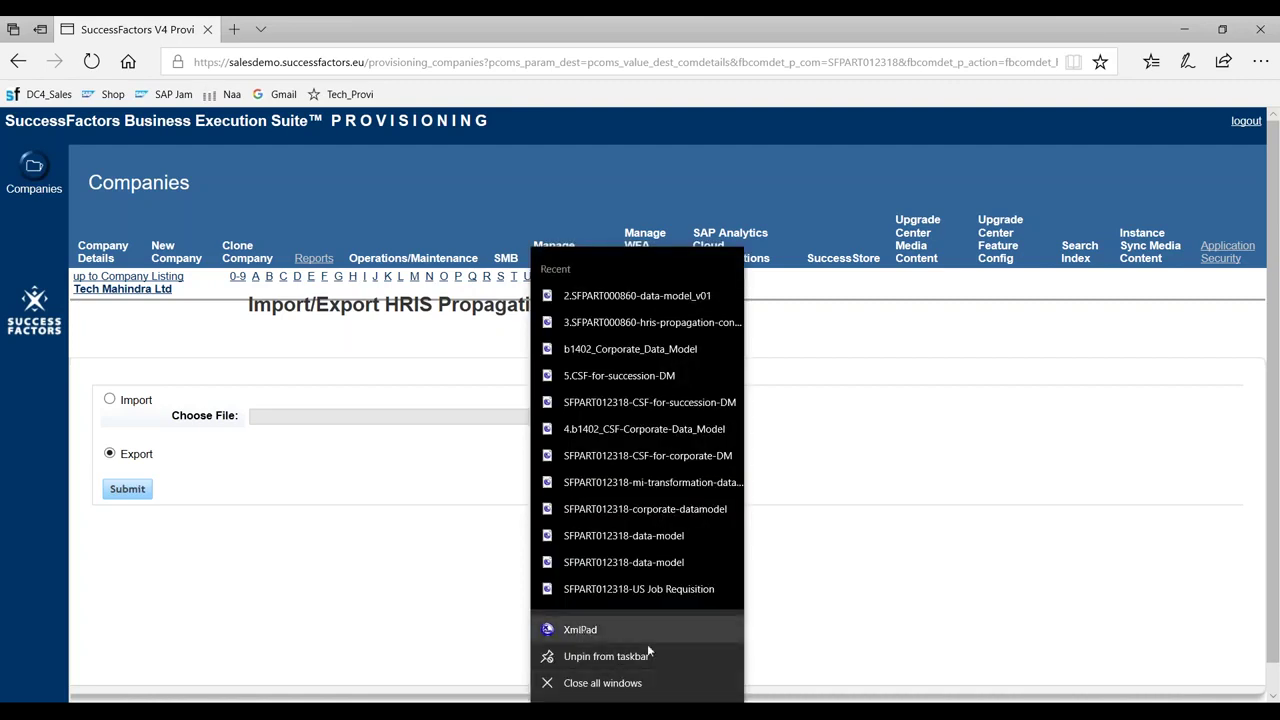
key("Escape")
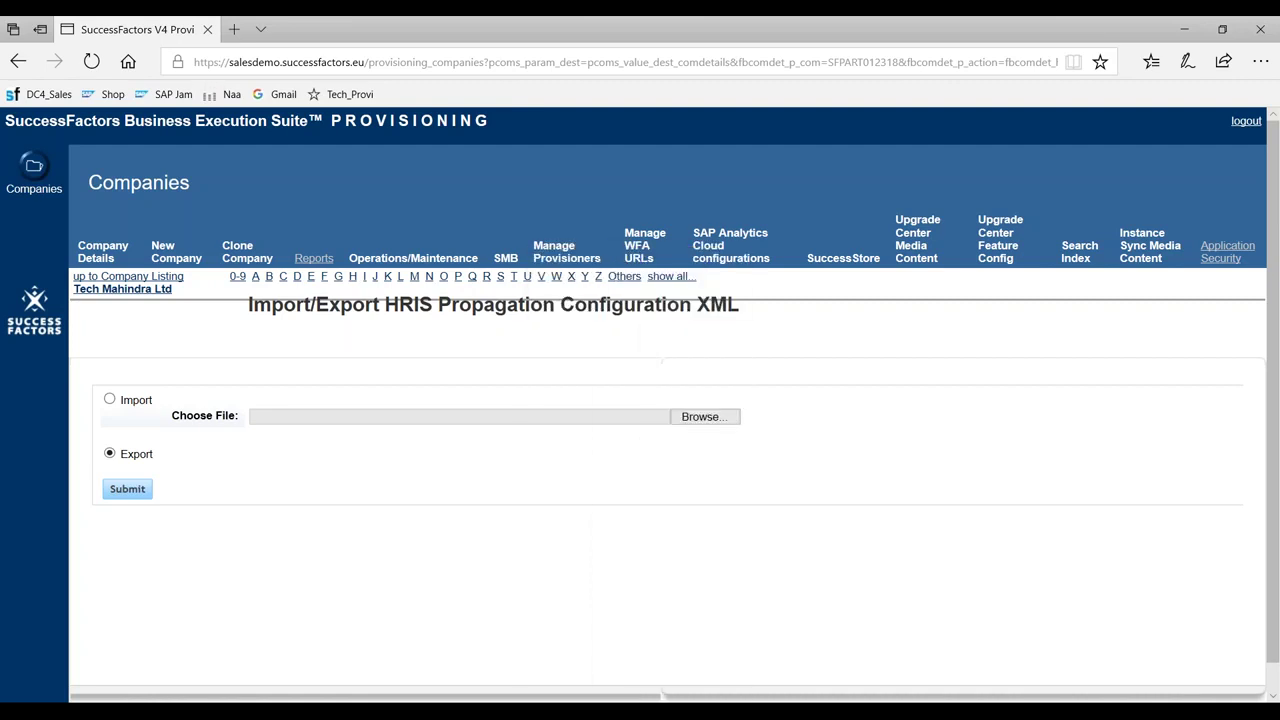
mouse_move(637, 712)
left_click(680, 655)
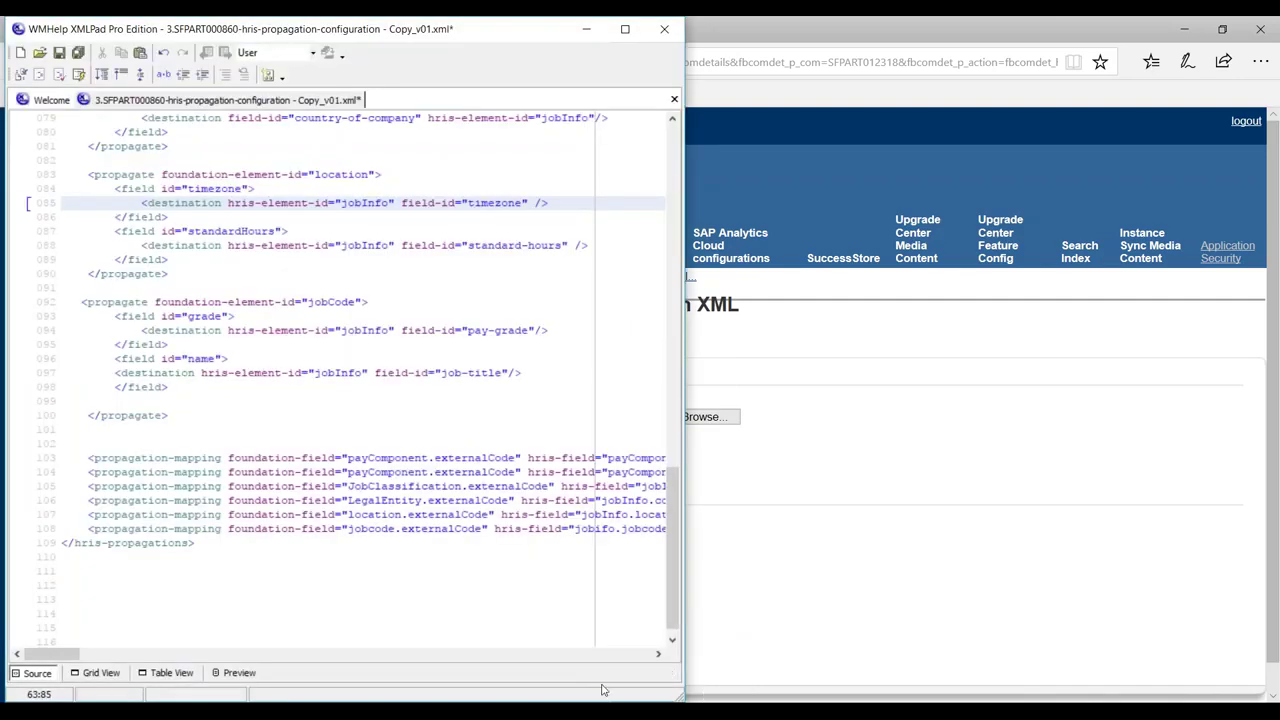
Open SFPART012318-hris-propagation-configuration.xml from Downloads in the data model's XMLPad window
left_click(683, 648)
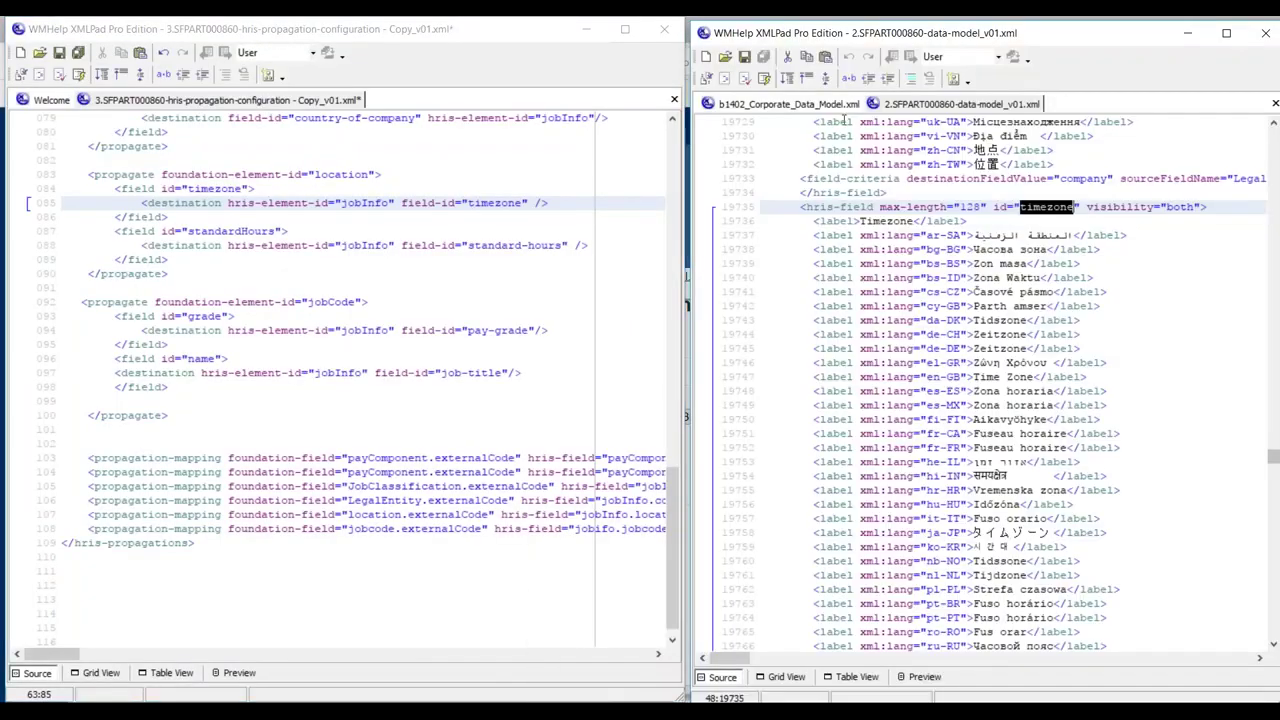
left_click(725, 57)
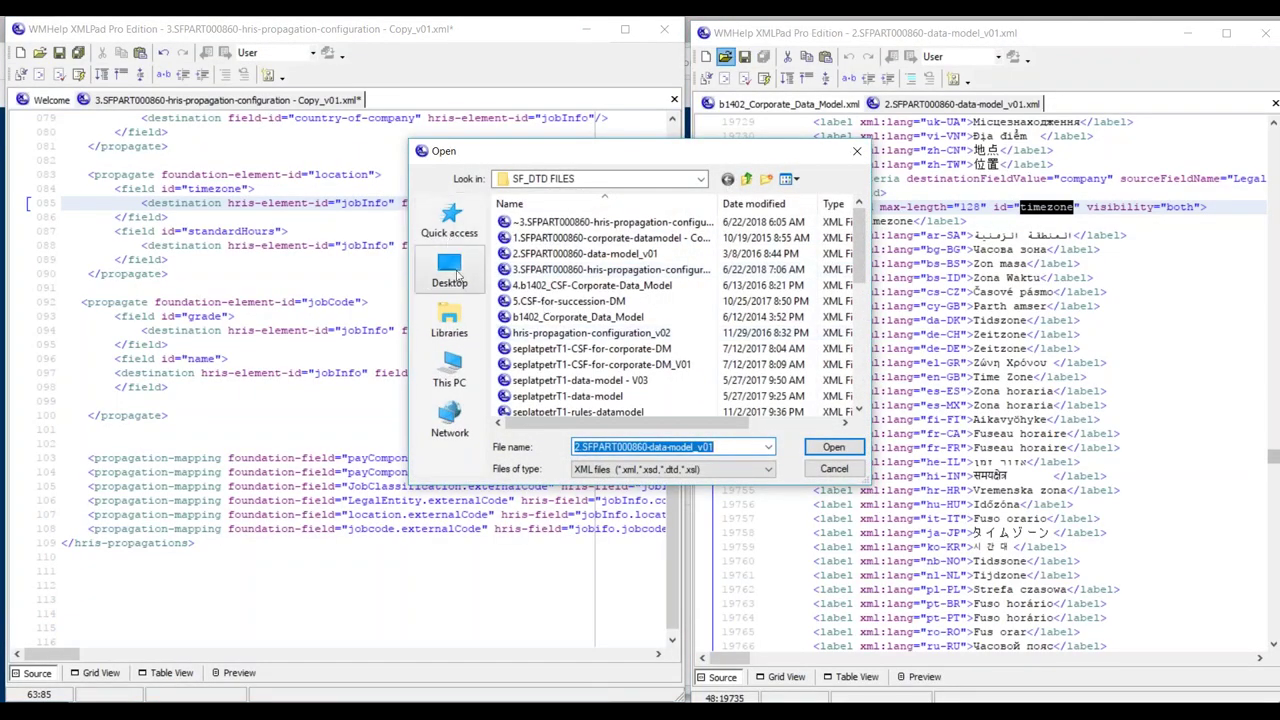
left_click(700, 182)
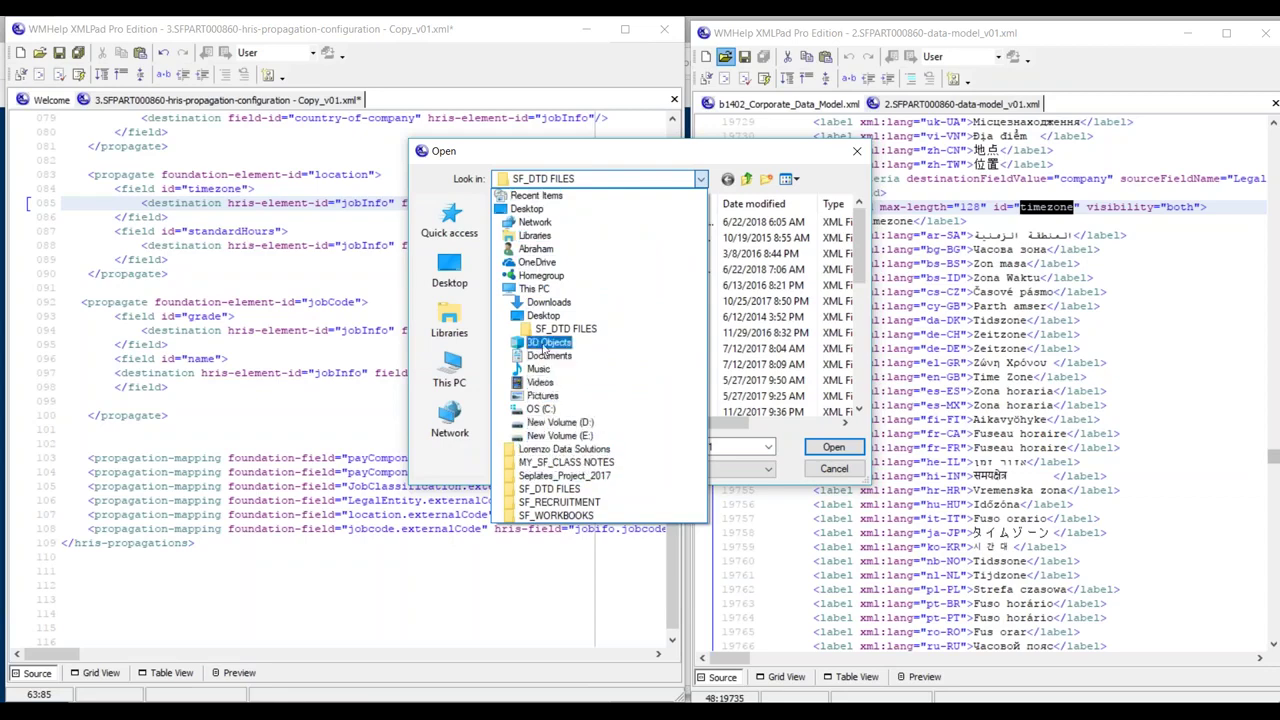
left_click(558, 302)
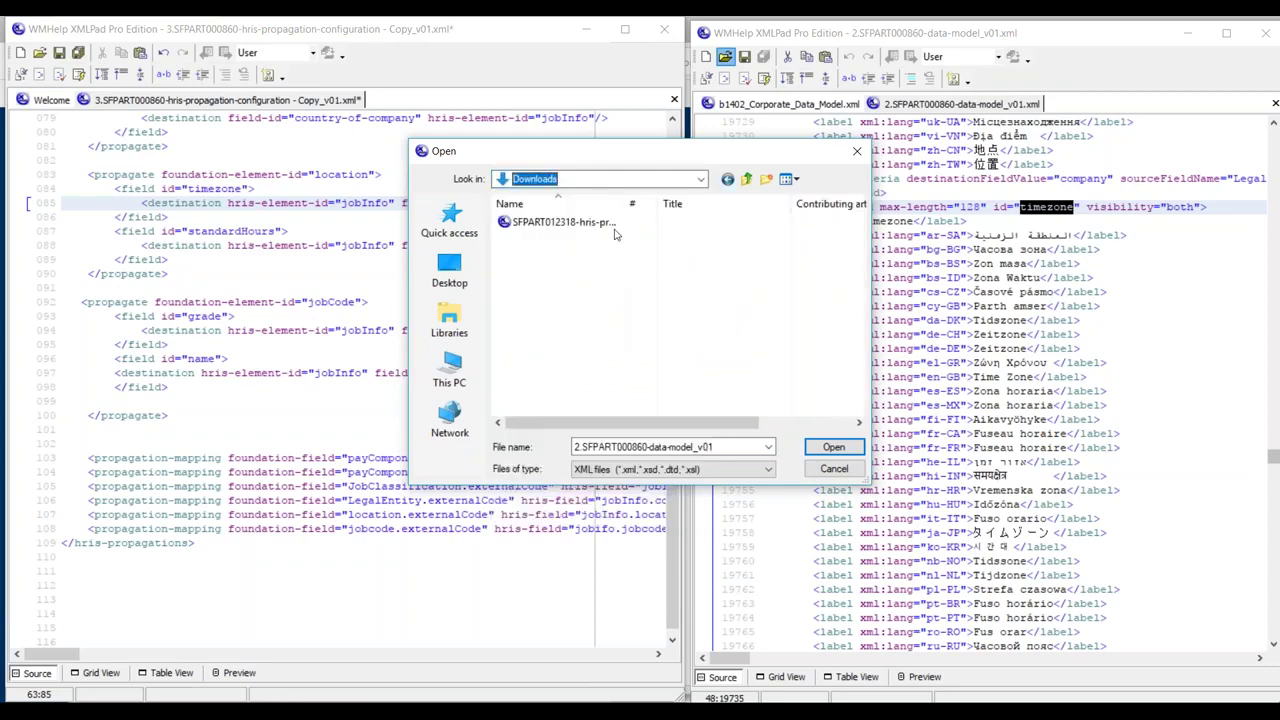
left_click(612, 224)
left_click_drag(624, 205, 700, 205)
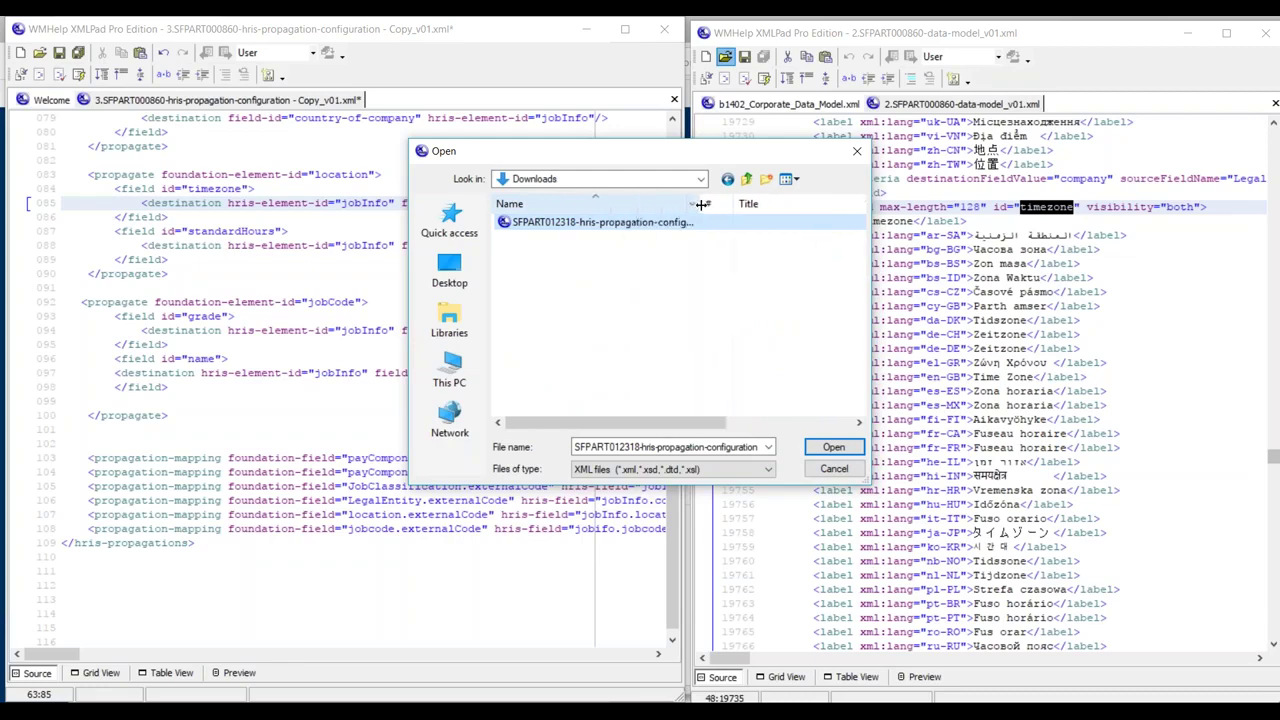
left_click(834, 447)
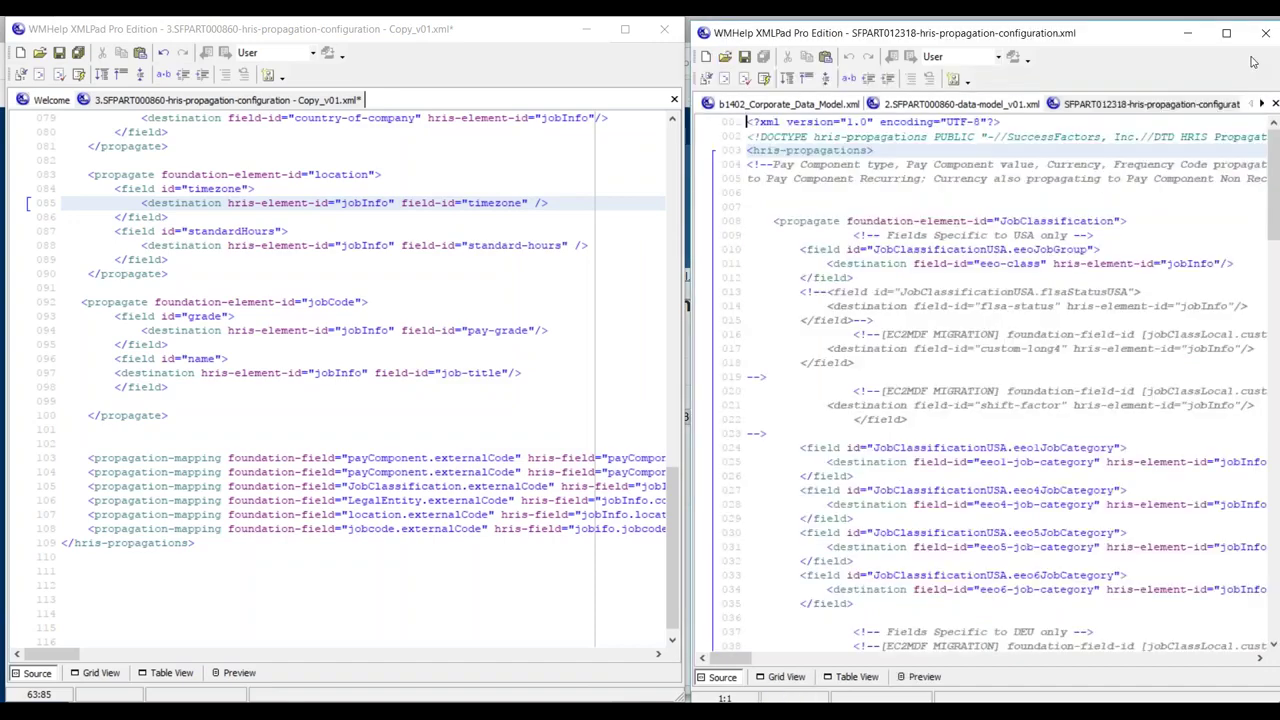
Compare field-id/hris-element-id order between instance line 152 and copy lines 94 and 97
scroll(1033, 420, "down", 20)
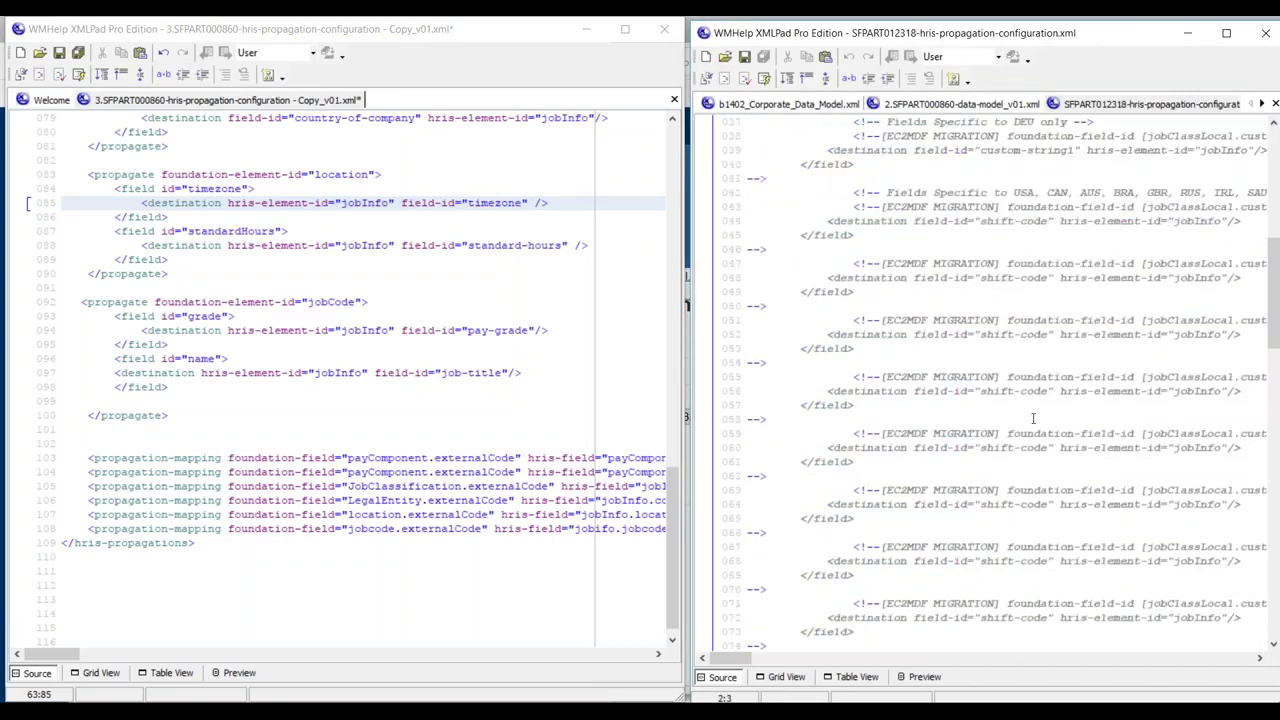
scroll(1033, 420, "down", 11)
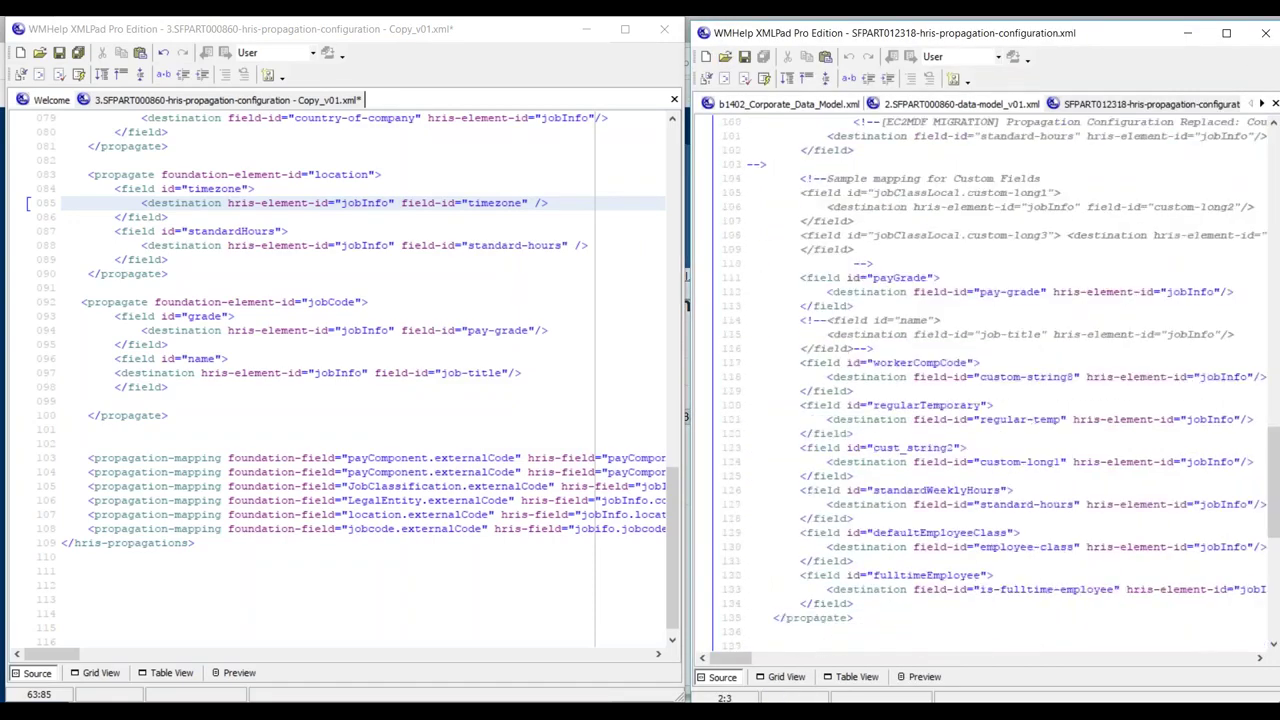
mouse_move(730, 658)
left_mouse_down()
mouse_move(785, 658)
mouse_move(712, 652)
left_mouse_up()
scroll(863, 474, "down", 11)
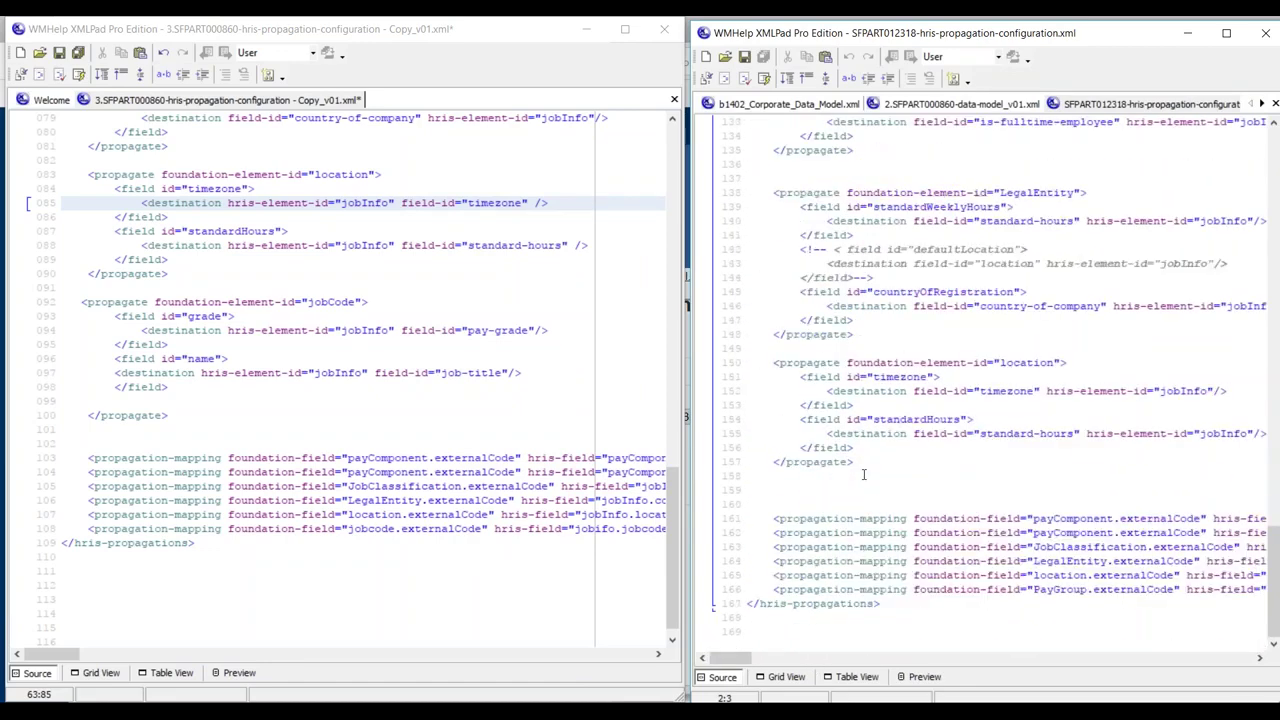
left_click(788, 365)
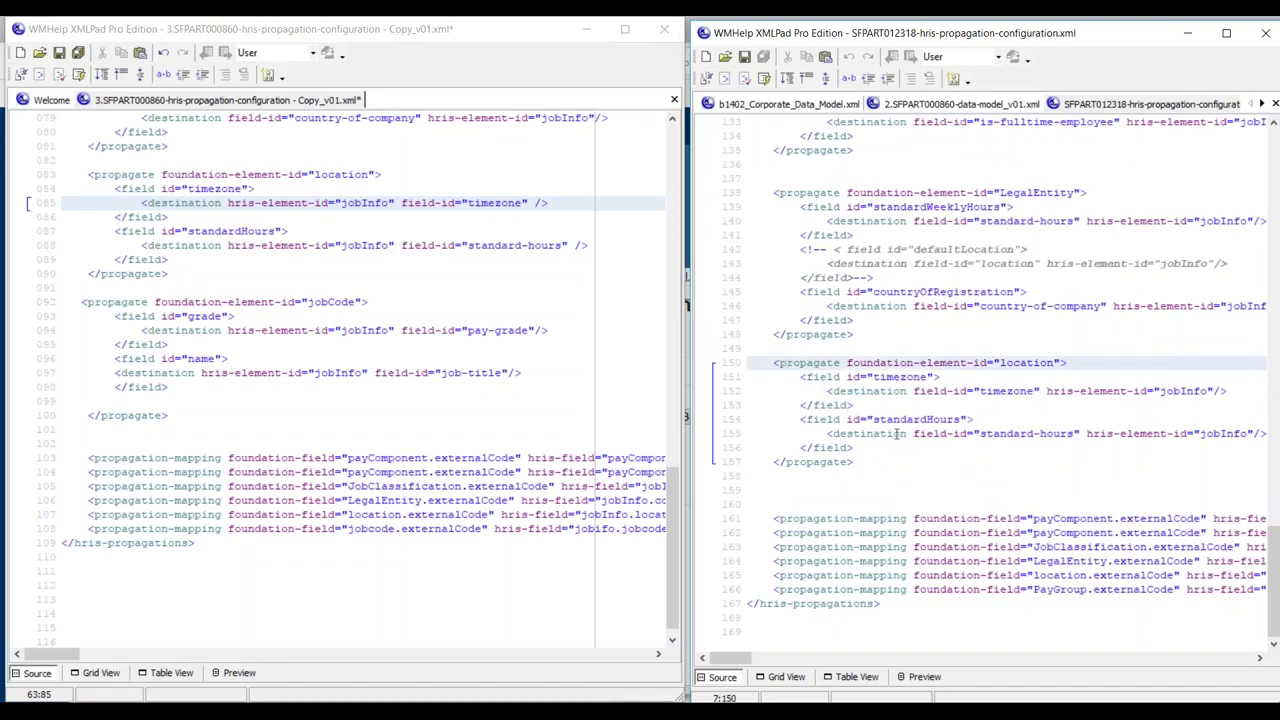
left_click_drag(910, 393, 1166, 391)
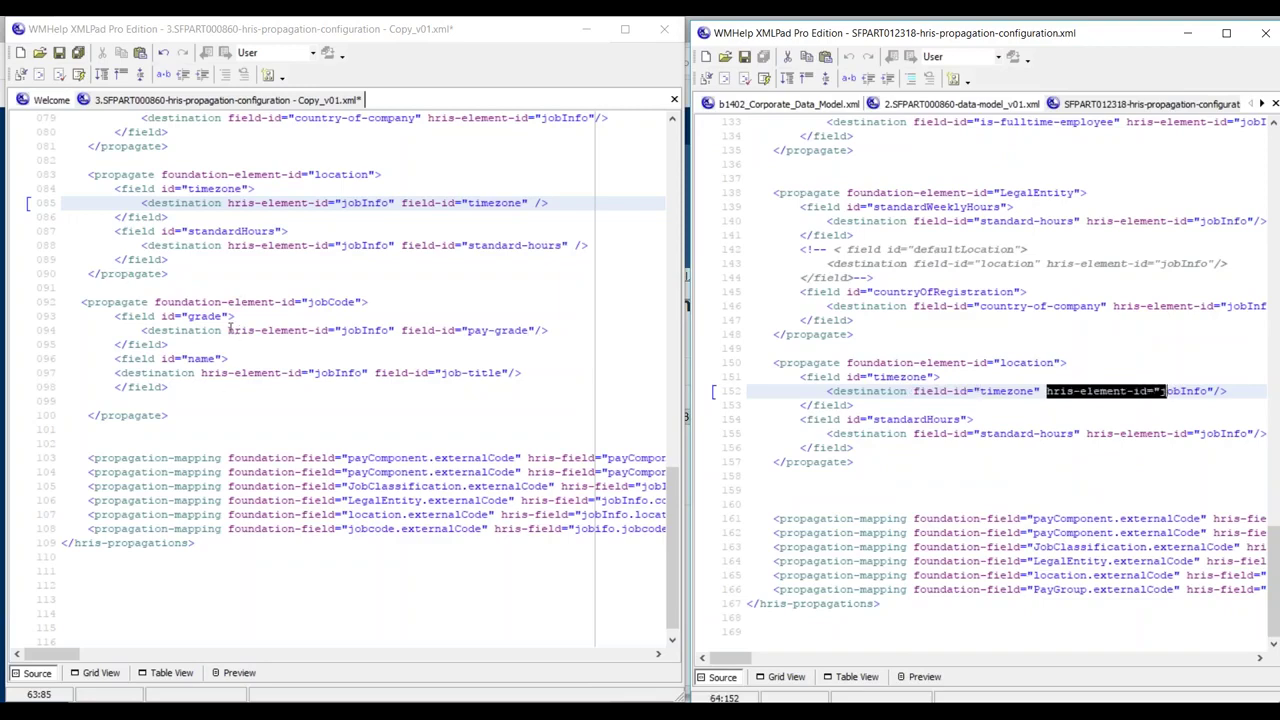
left_click_drag(229, 330, 304, 330)
left_click_drag(401, 330, 468, 331)
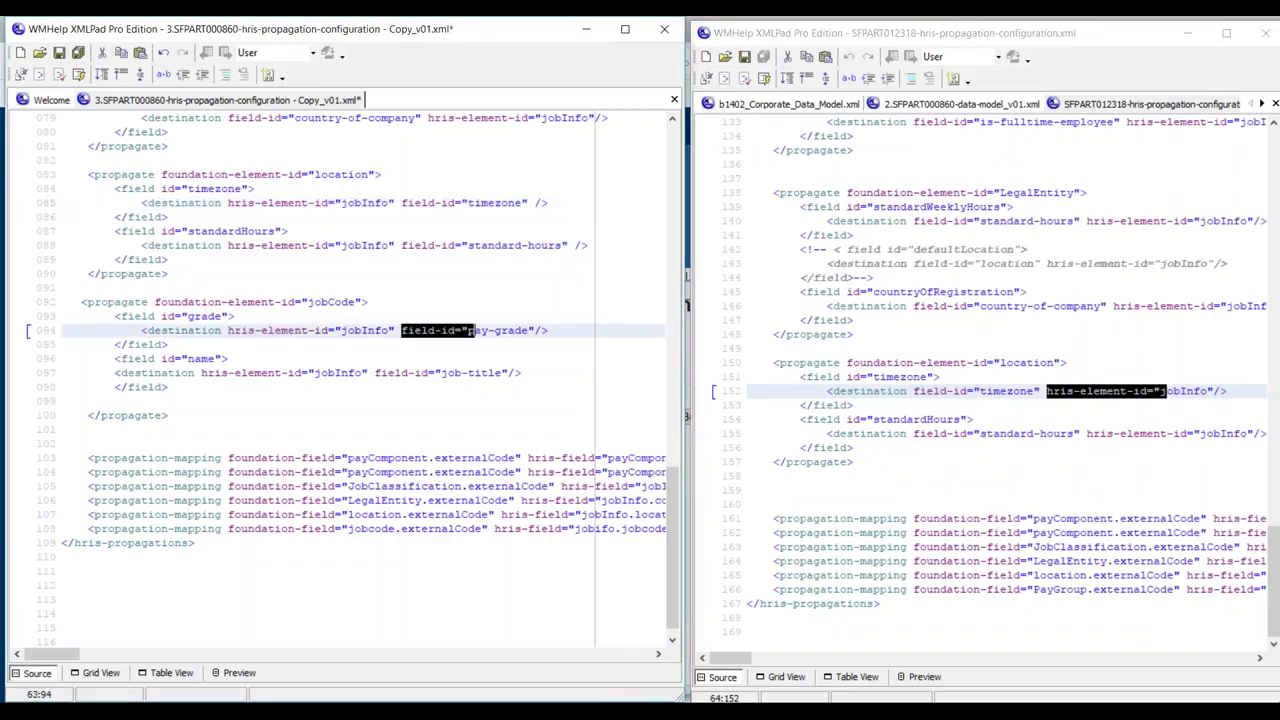
left_click_drag(201, 373, 264, 373)
left_click_drag(369, 373, 415, 373)
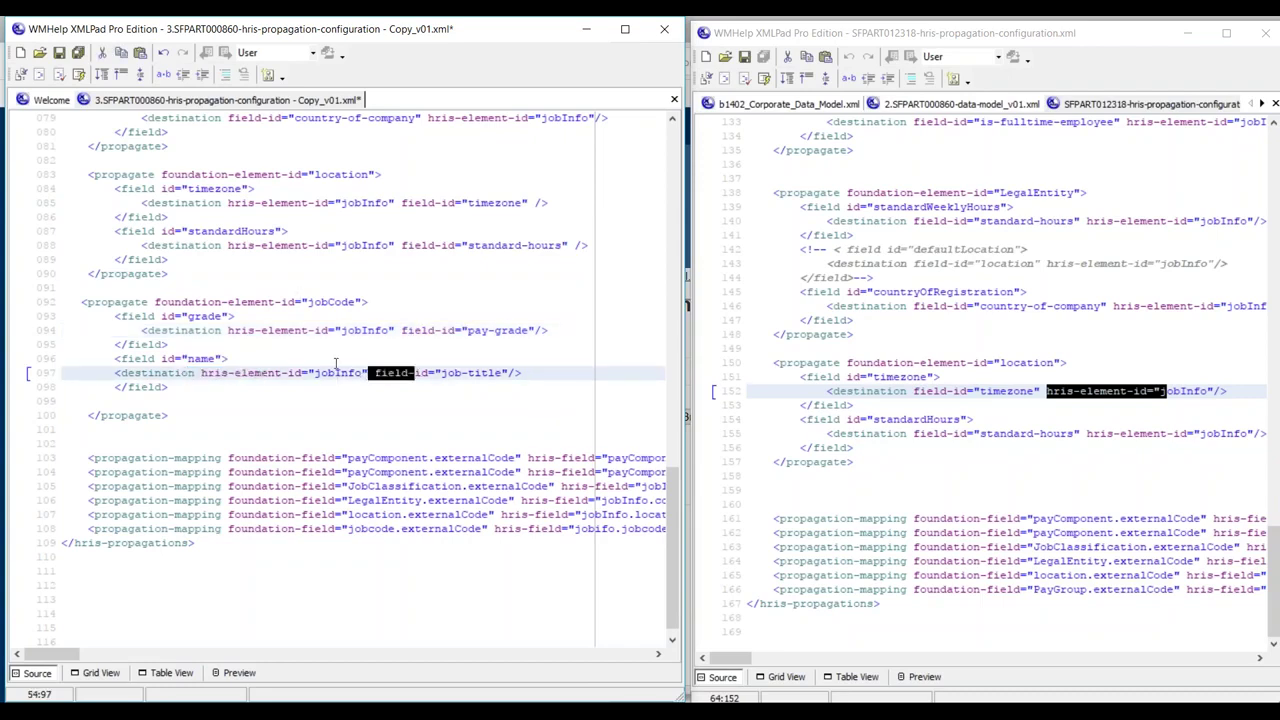
Save the copied configuration, recheck attribute order on lines 155, 152 and 94, then bring up Word
left_click(58, 52)
left_click(1005, 400)
left_click_drag(910, 433, 1090, 434)
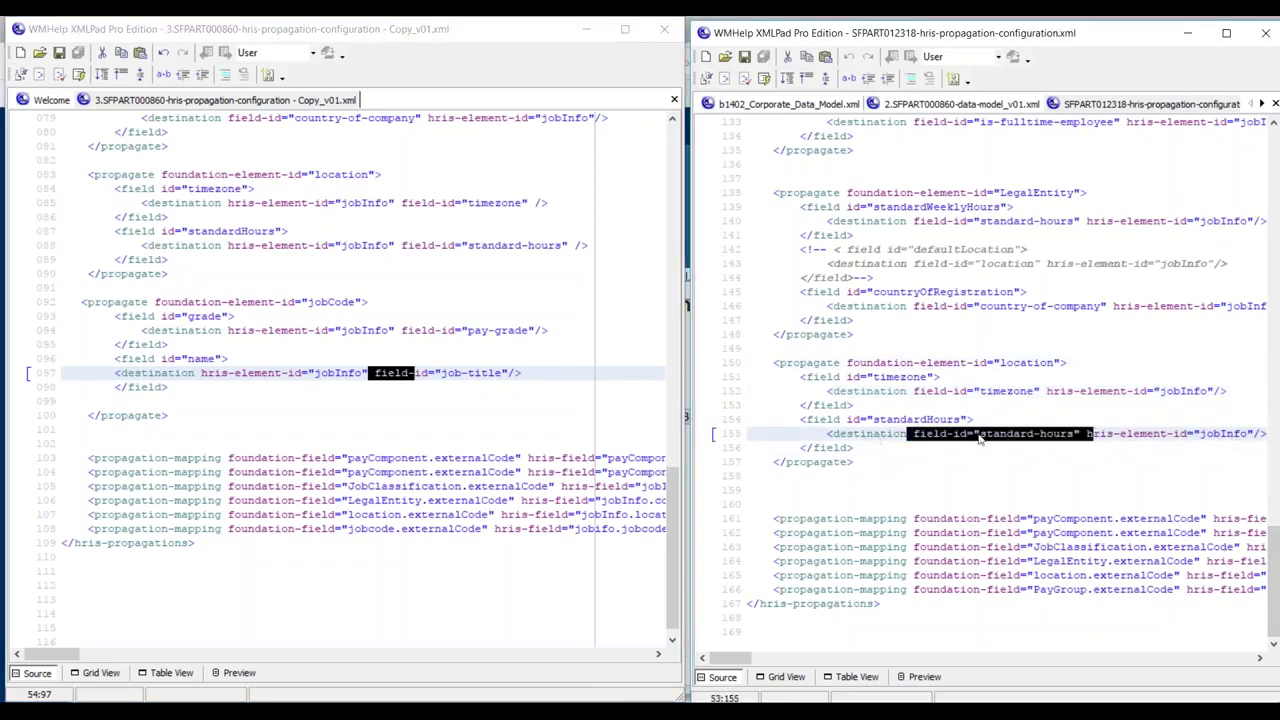
left_click_drag(1083, 437, 1207, 443)
left_click_drag(918, 391, 1160, 391)
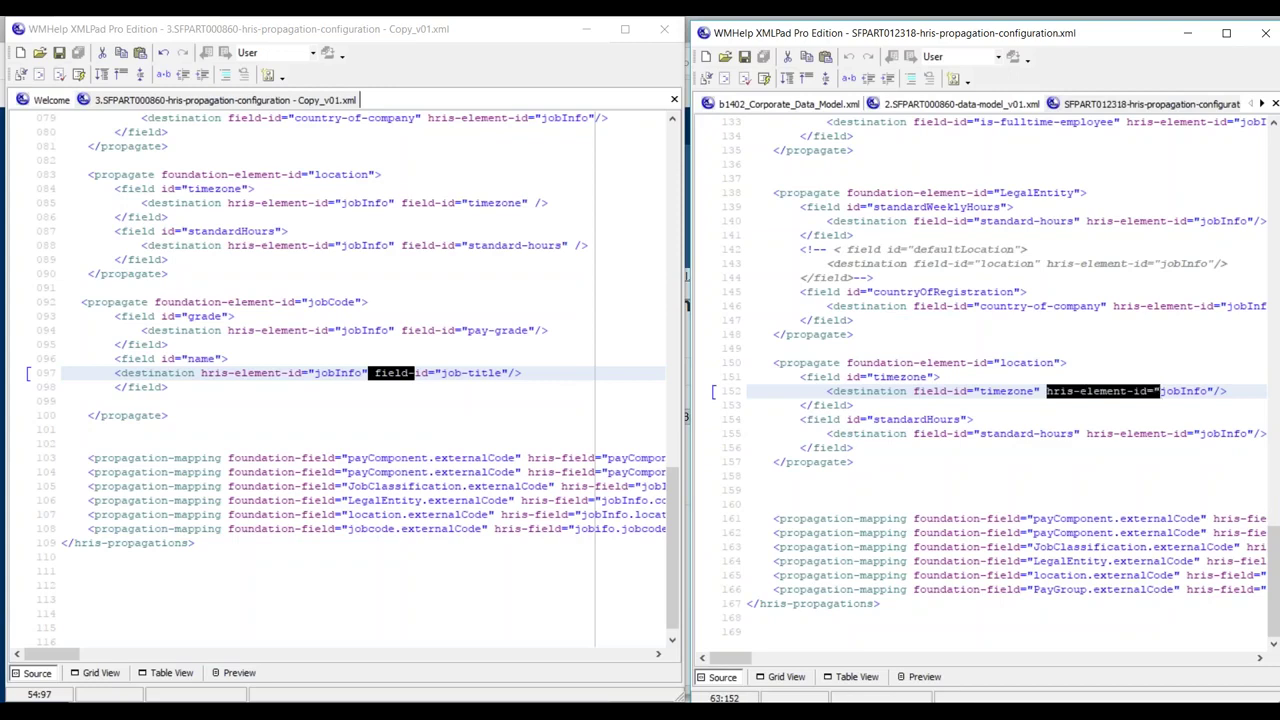
left_click_drag(225, 330, 315, 330)
left_click_drag(396, 330, 470, 336)
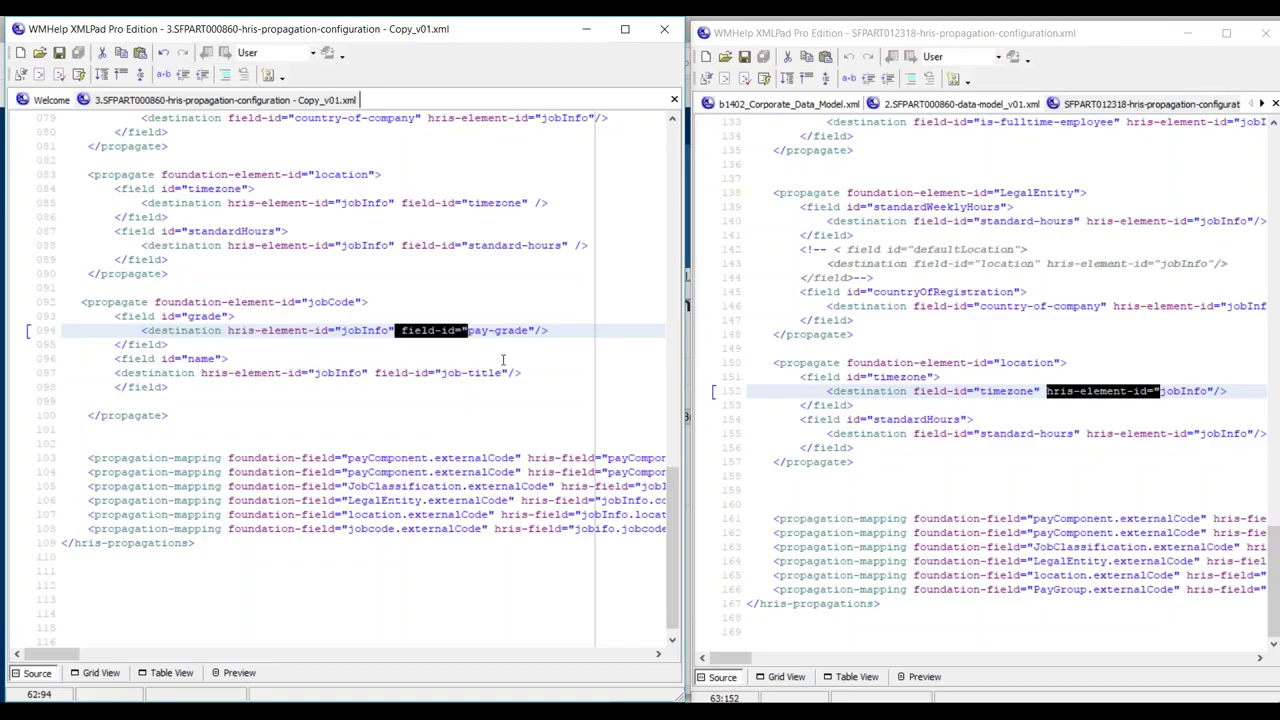
left_click(764, 710)
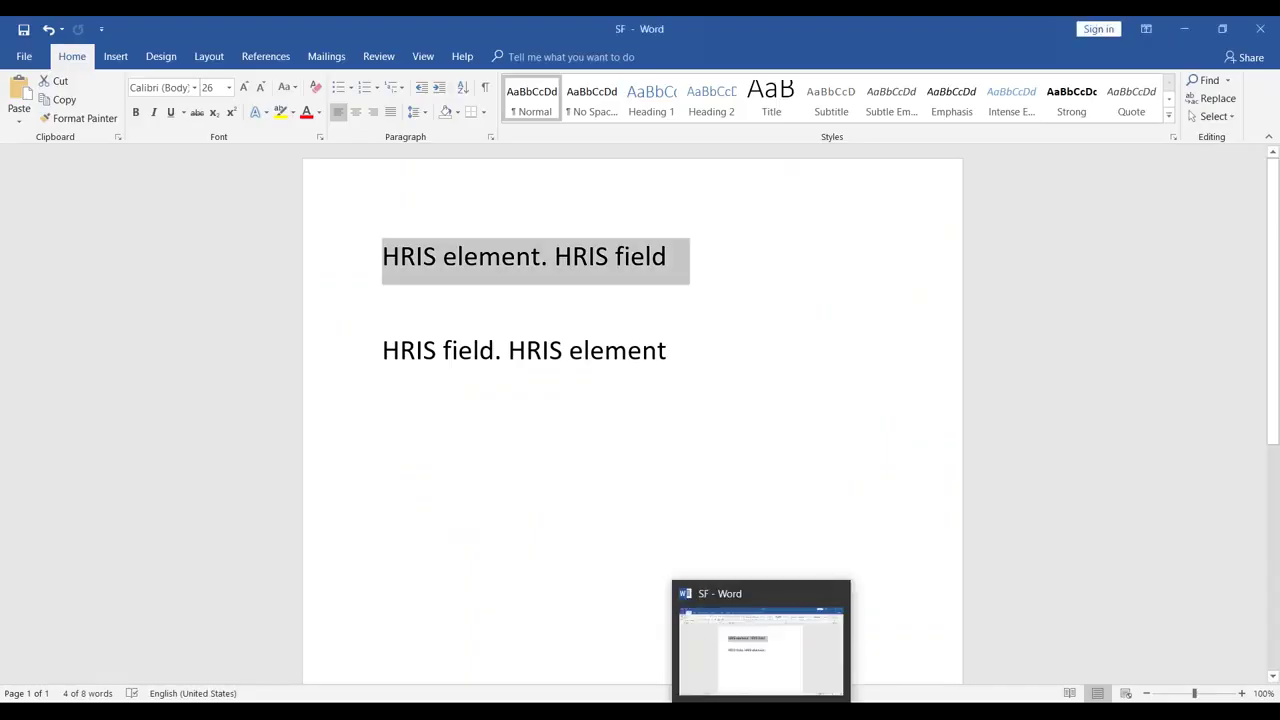
Append '- old' to the first HRIS element/field note line in Word
left_click_drag(384, 262, 700, 262)
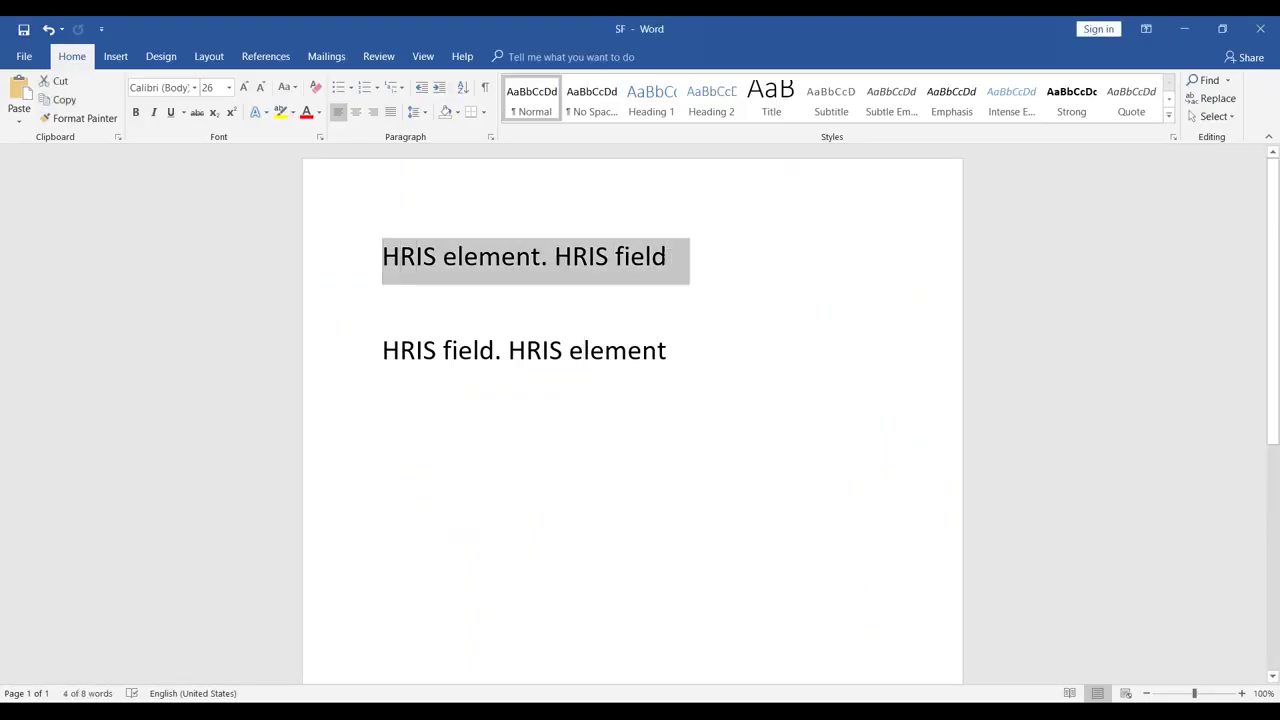
left_click(714, 264)
type("old")
key("ctrl+Left")
key("Left")
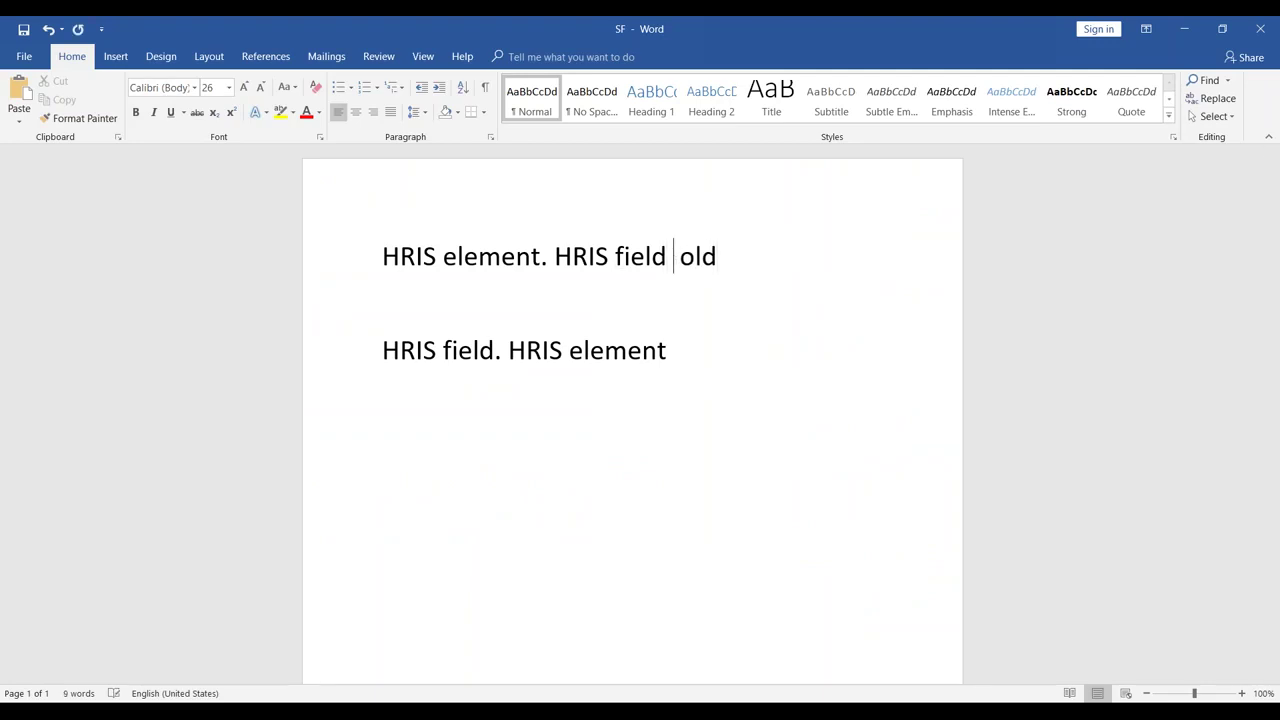
type("-")
Append '- new' to the second note line and return to XMLPad's instance configuration window
left_click(705, 357)
type("-")
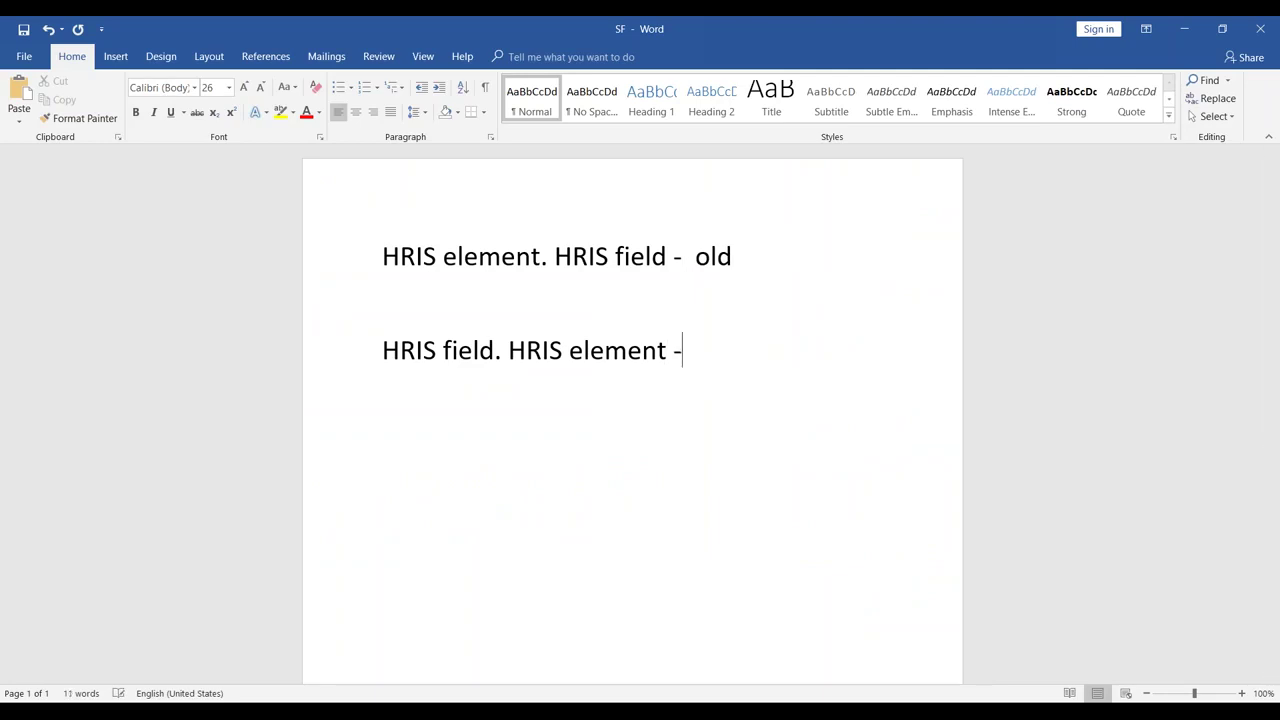
type(" new")
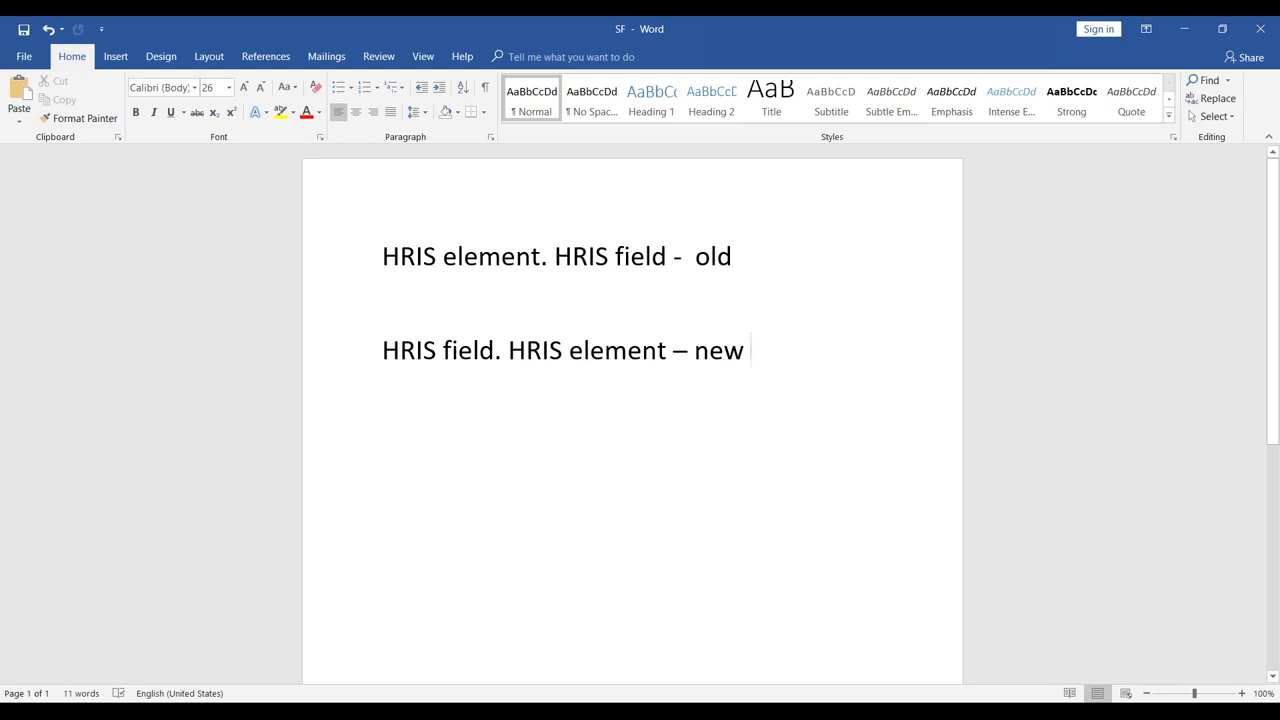
left_click(637, 712)
left_click(563, 633)
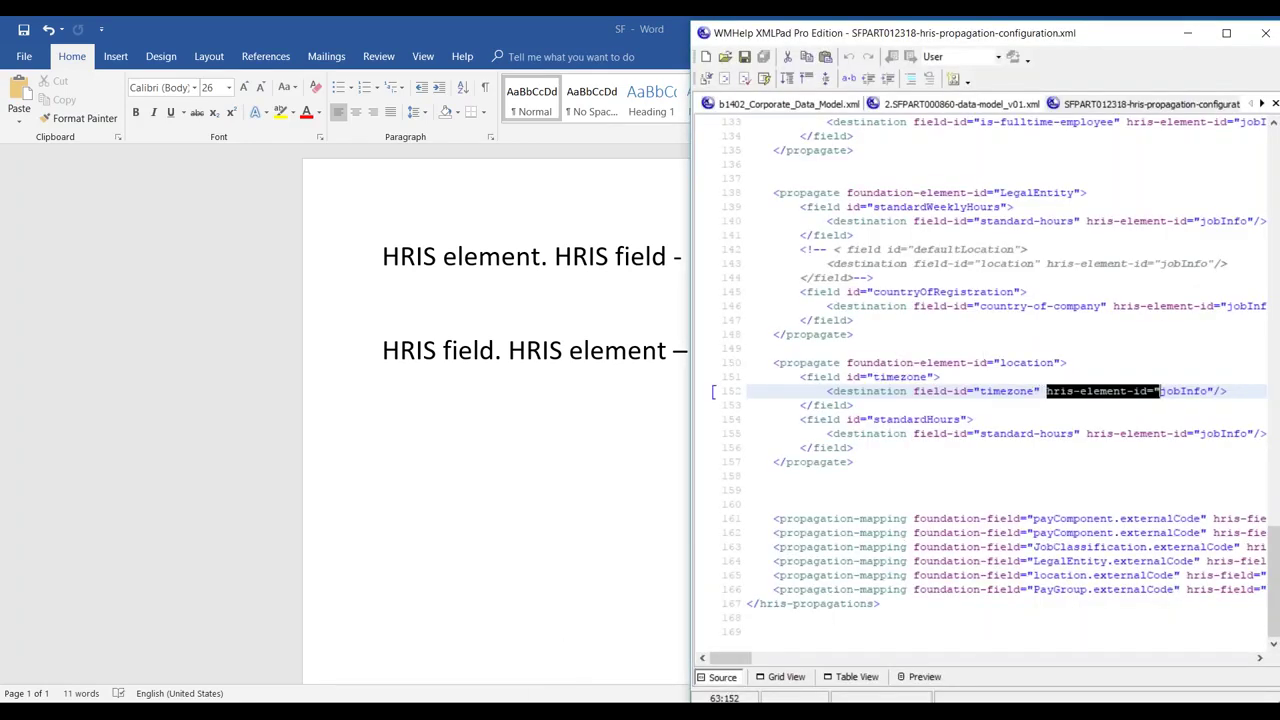
In Copy_v01, inspect the location propagate tag, timezone field and its destination (lines 83–85)
left_click(637, 712)
left_click(692, 640)
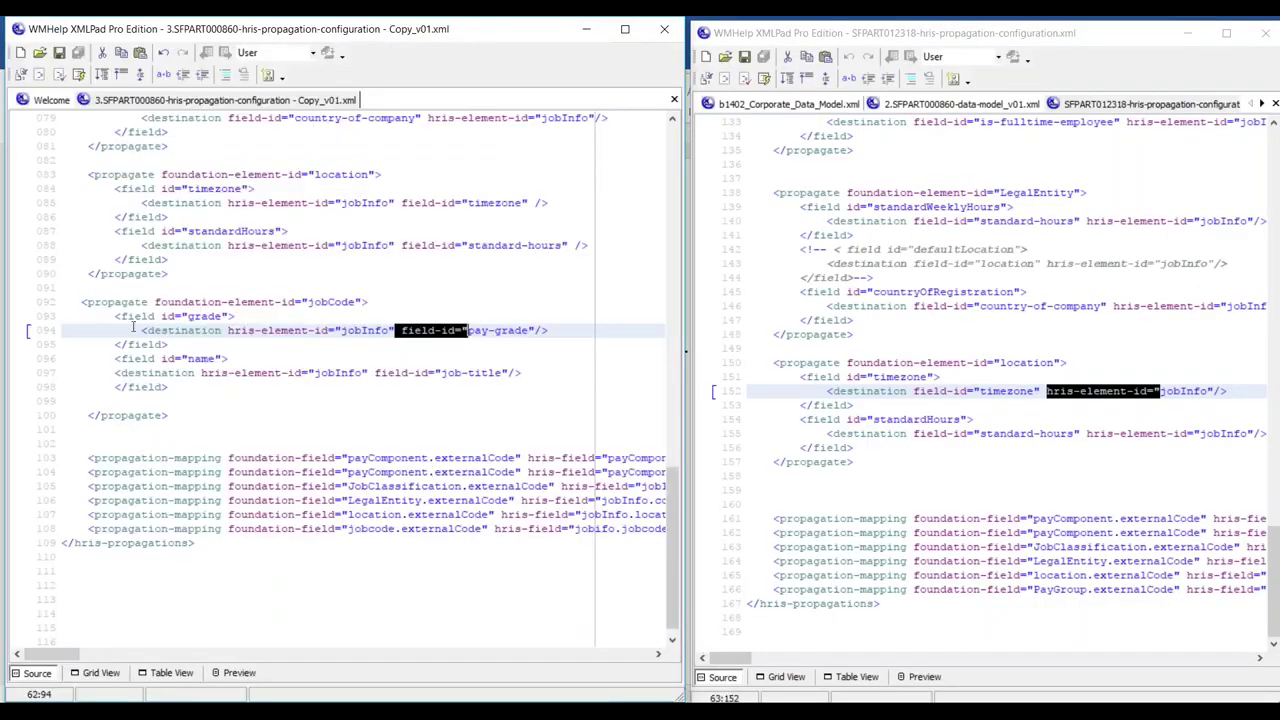
triple_click(82, 300)
left_click(286, 301)
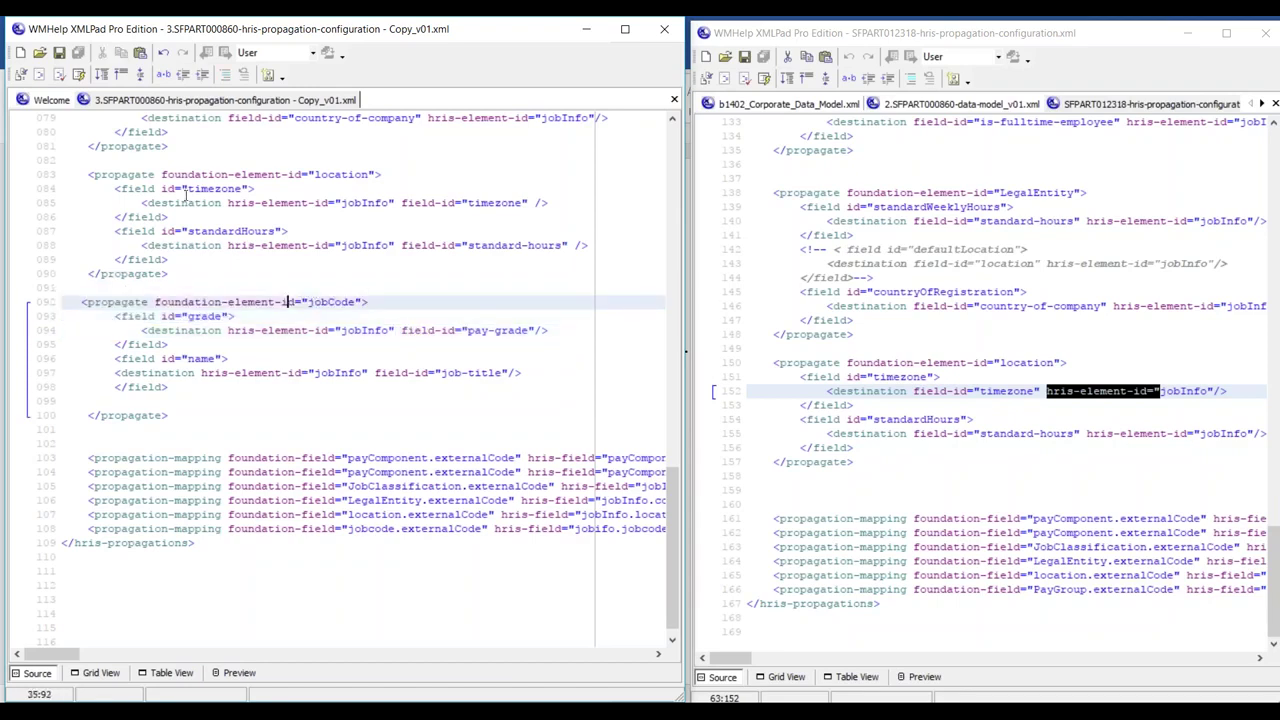
left_click_drag(88, 174, 356, 175)
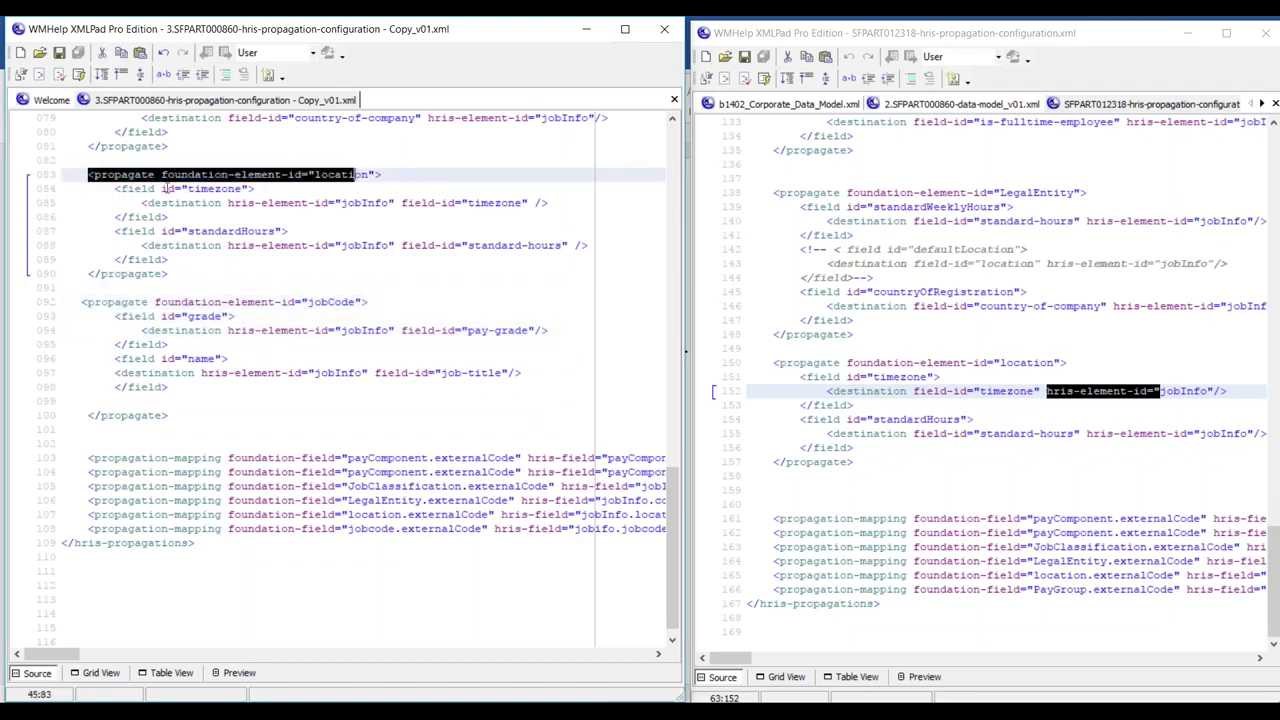
left_click_drag(116, 188, 237, 191)
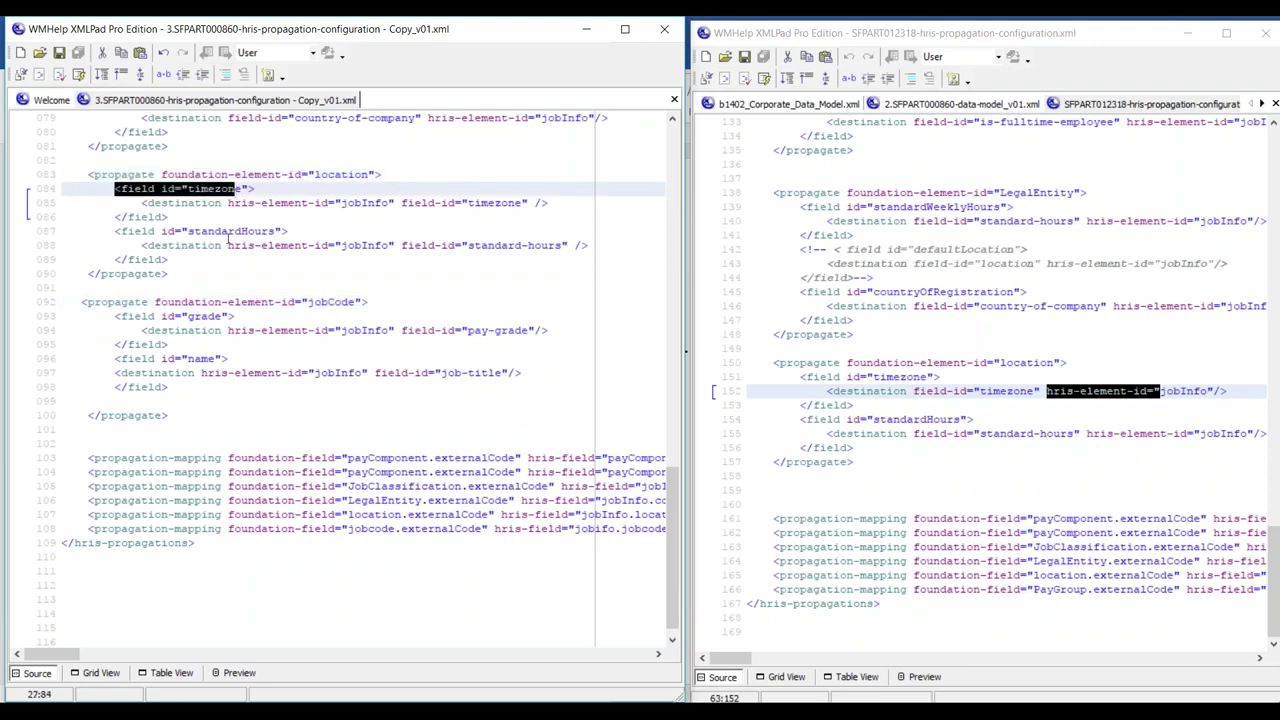
left_click_drag(138, 203, 532, 205)
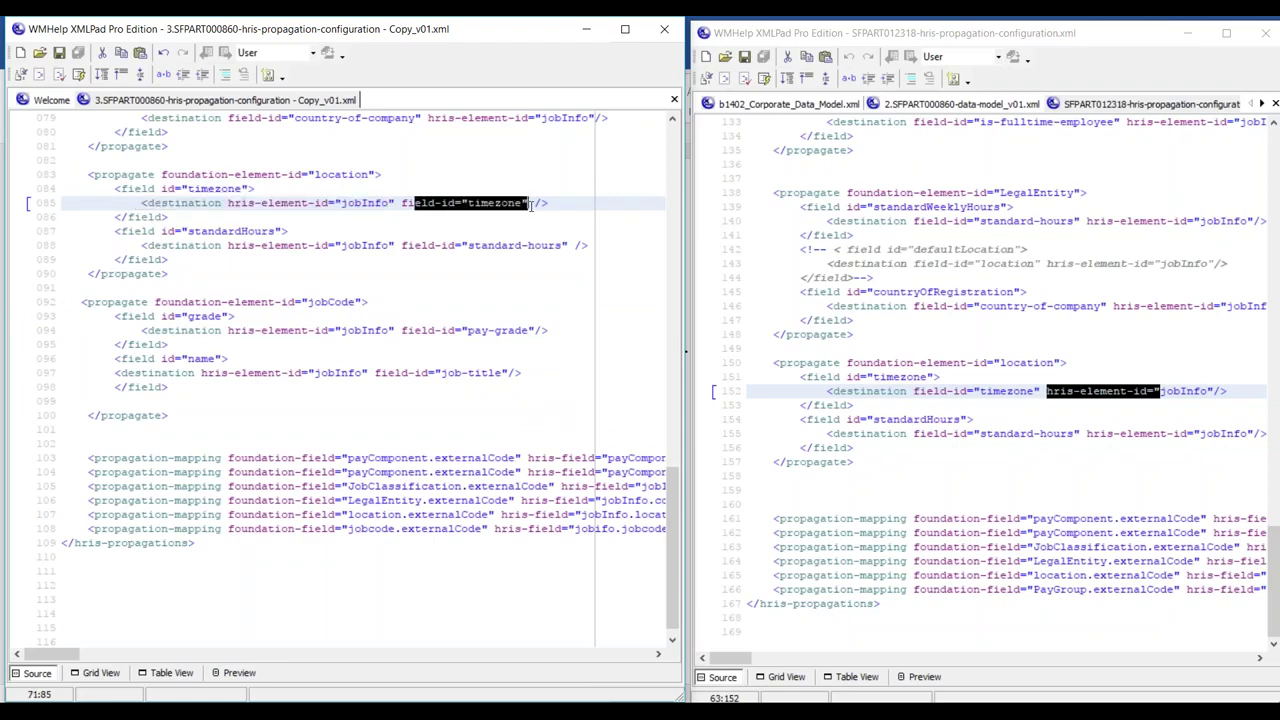
Inspect the standardHours field, its destination and closing tags (lines 86–90), then maximize the instance file
left_click_drag(115, 189, 166, 217)
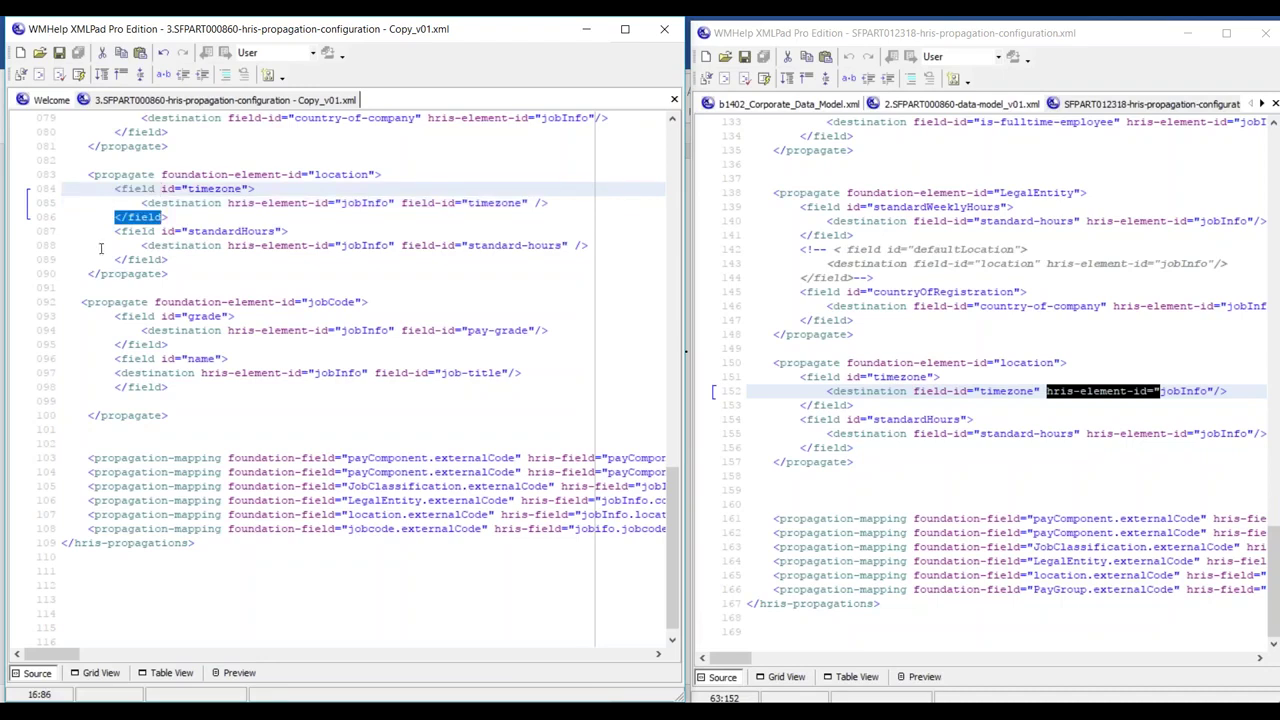
left_click_drag(114, 231, 284, 231)
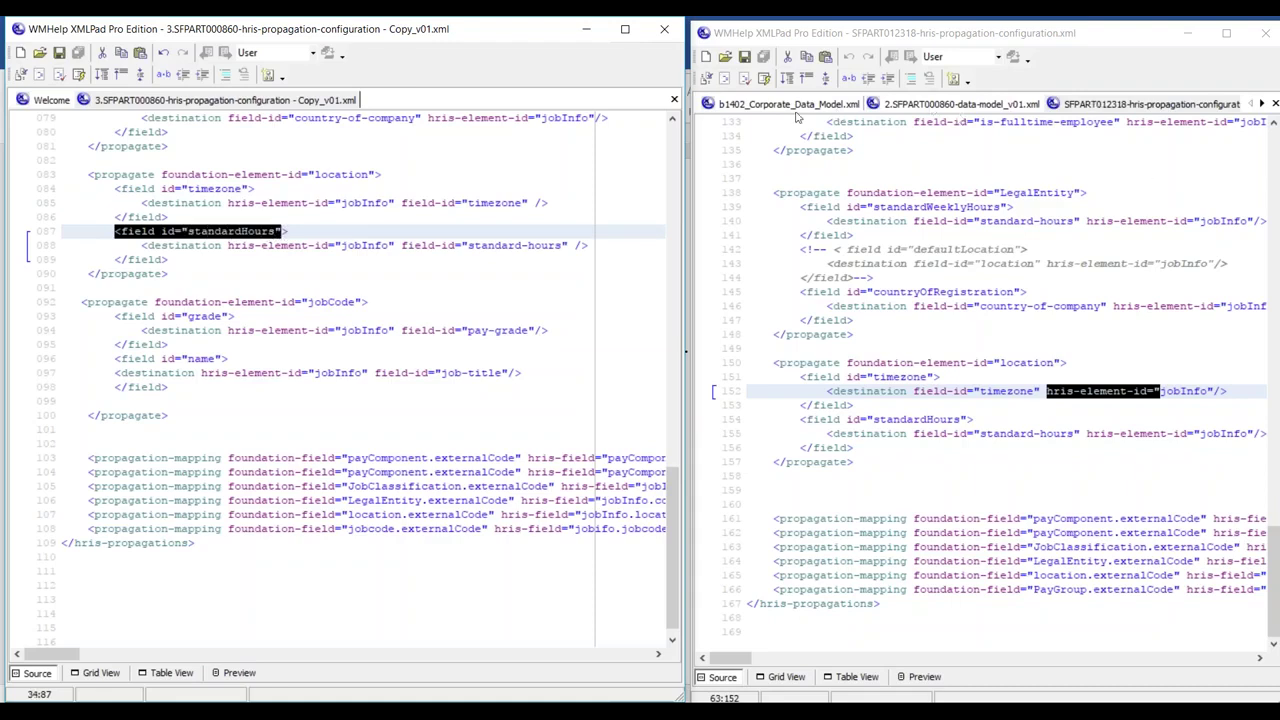
left_click(337, 276)
left_click_drag(142, 245, 540, 260)
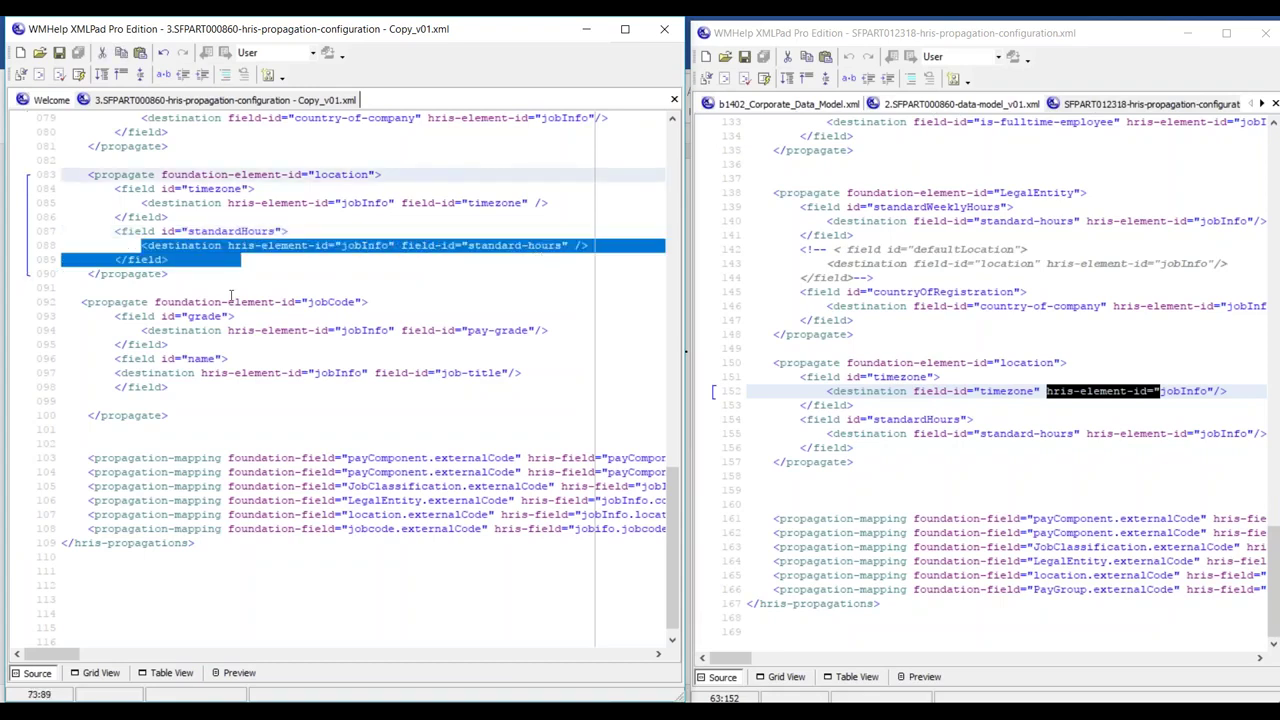
left_click(173, 278)
left_click_drag(103, 259, 210, 262)
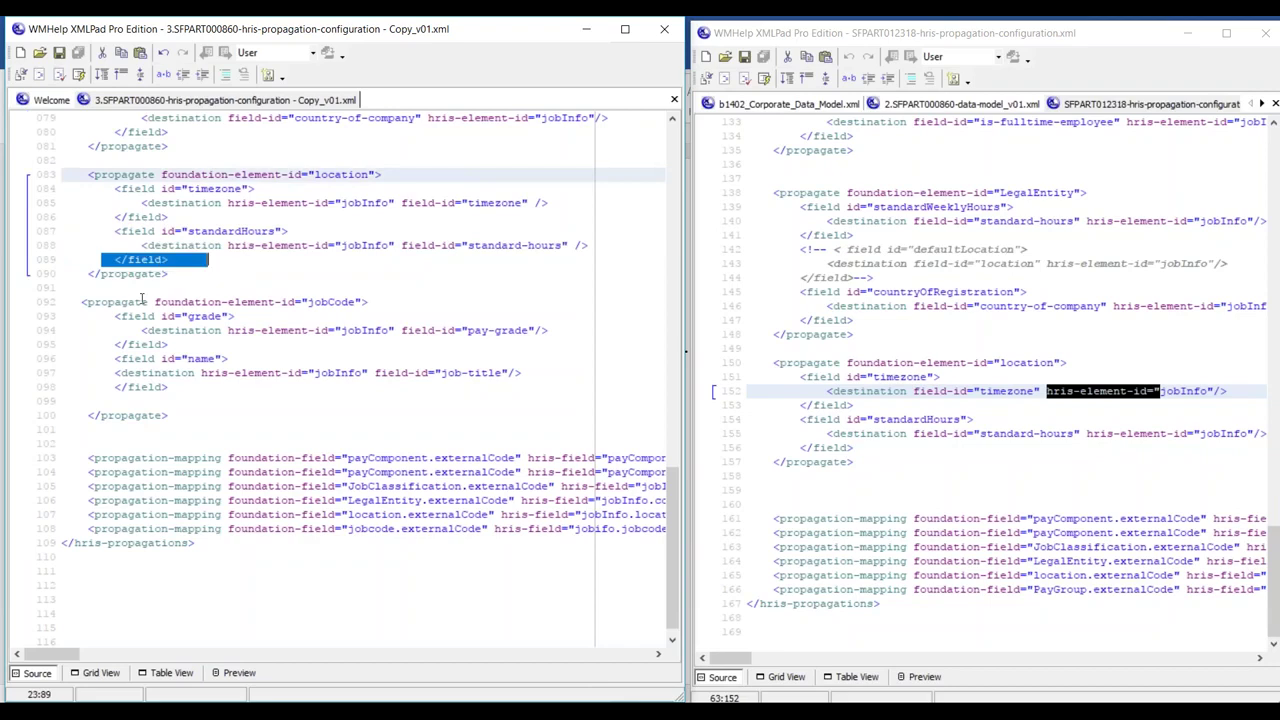
left_click_drag(86, 273, 195, 287)
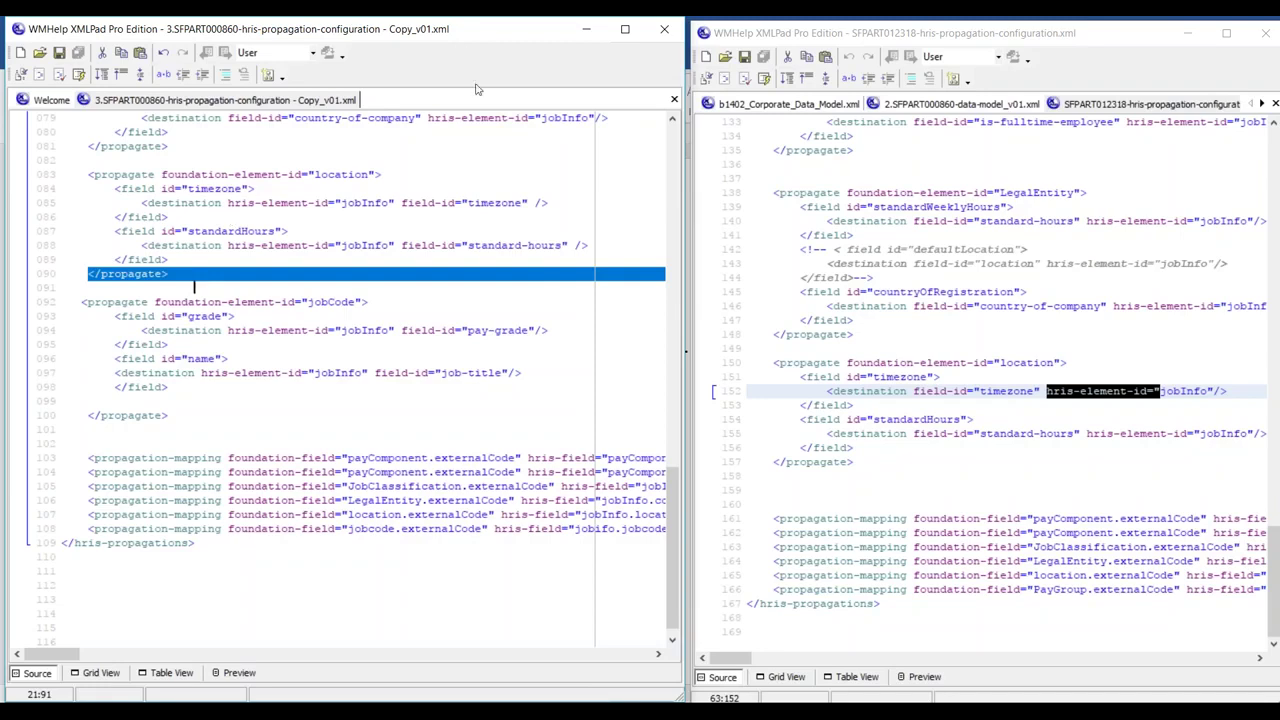
left_click(1221, 42)
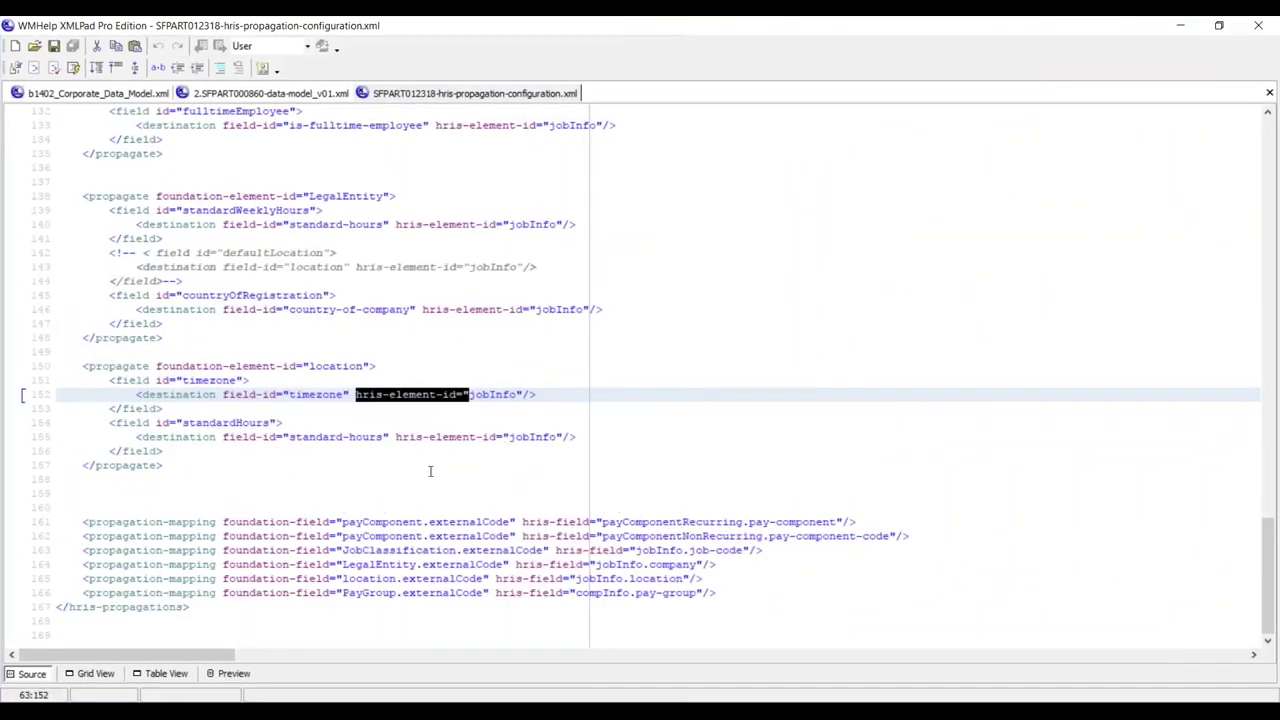
scroll(425, 460, "up", 17)
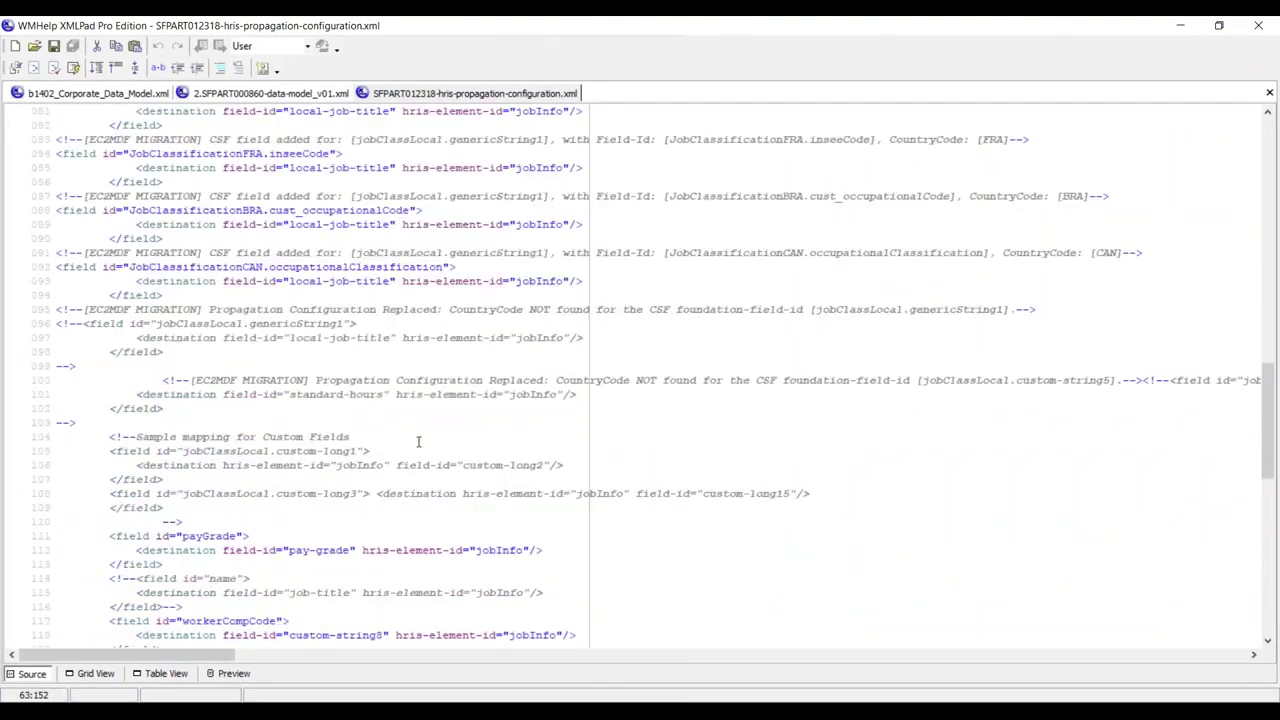
scroll(418, 442, "up", 20)
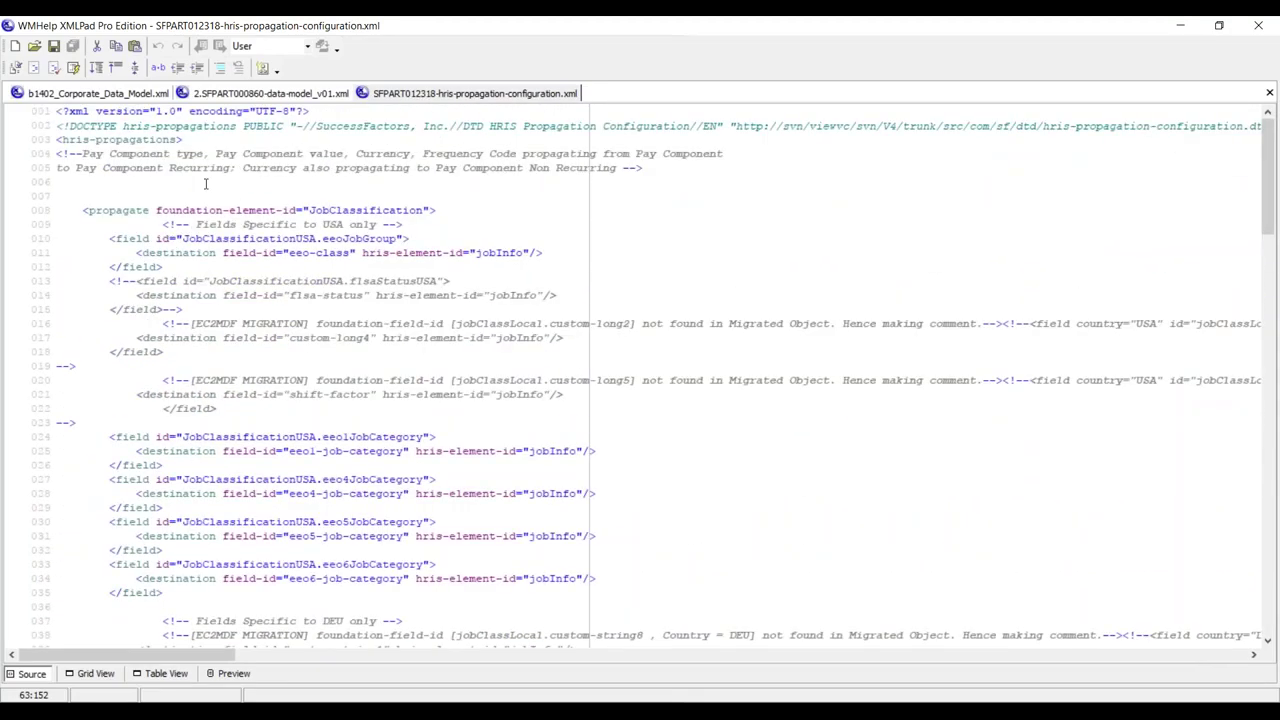
scroll(263, 478, "down", 20)
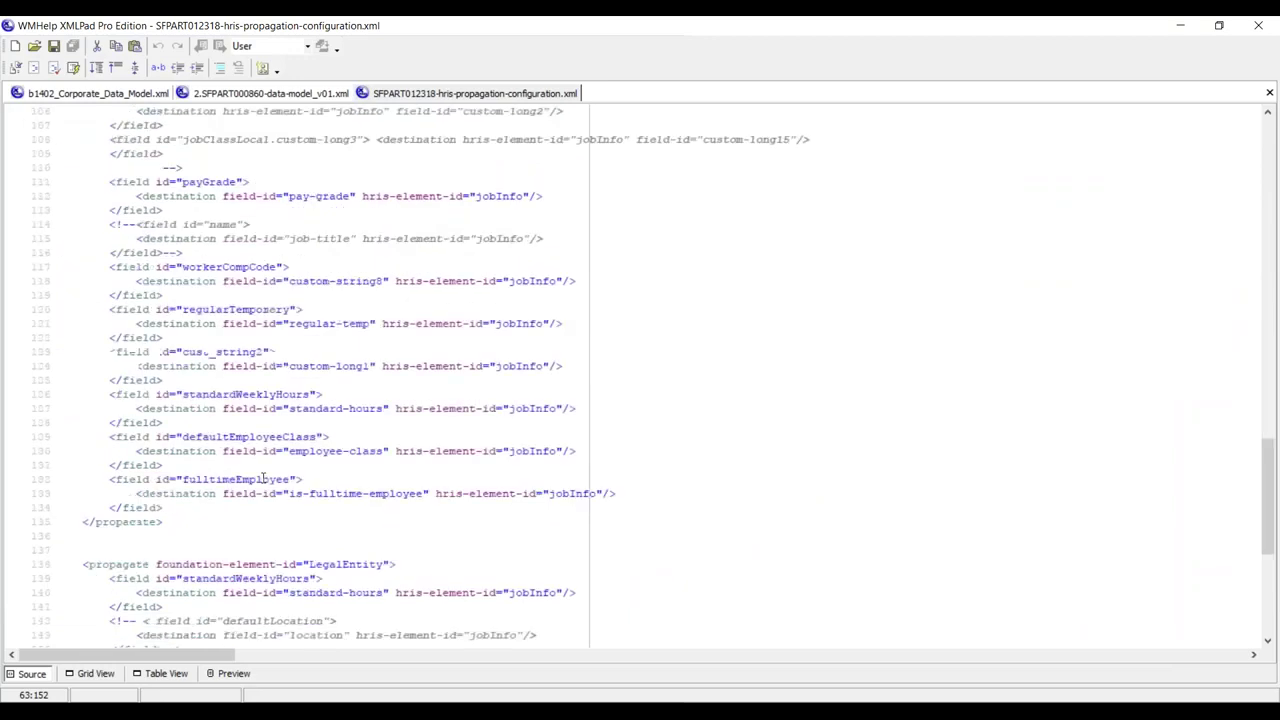
scroll(263, 478, "down", 1)
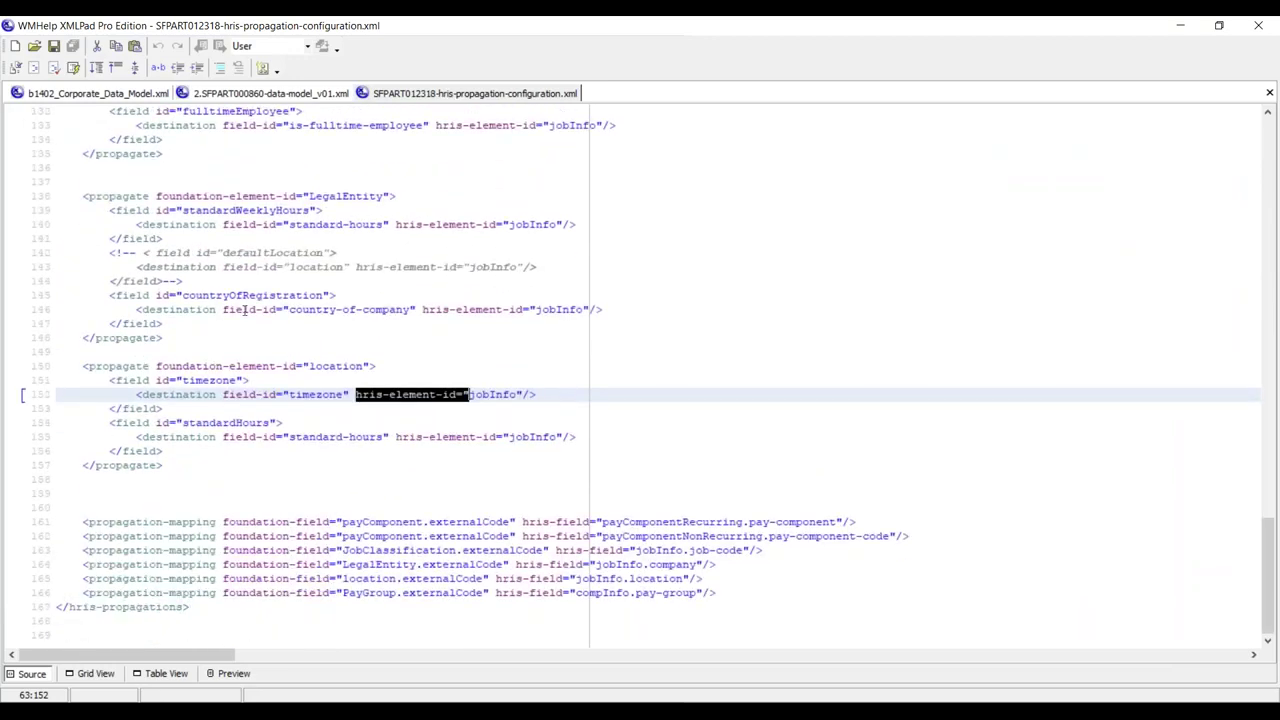
left_click(103, 196)
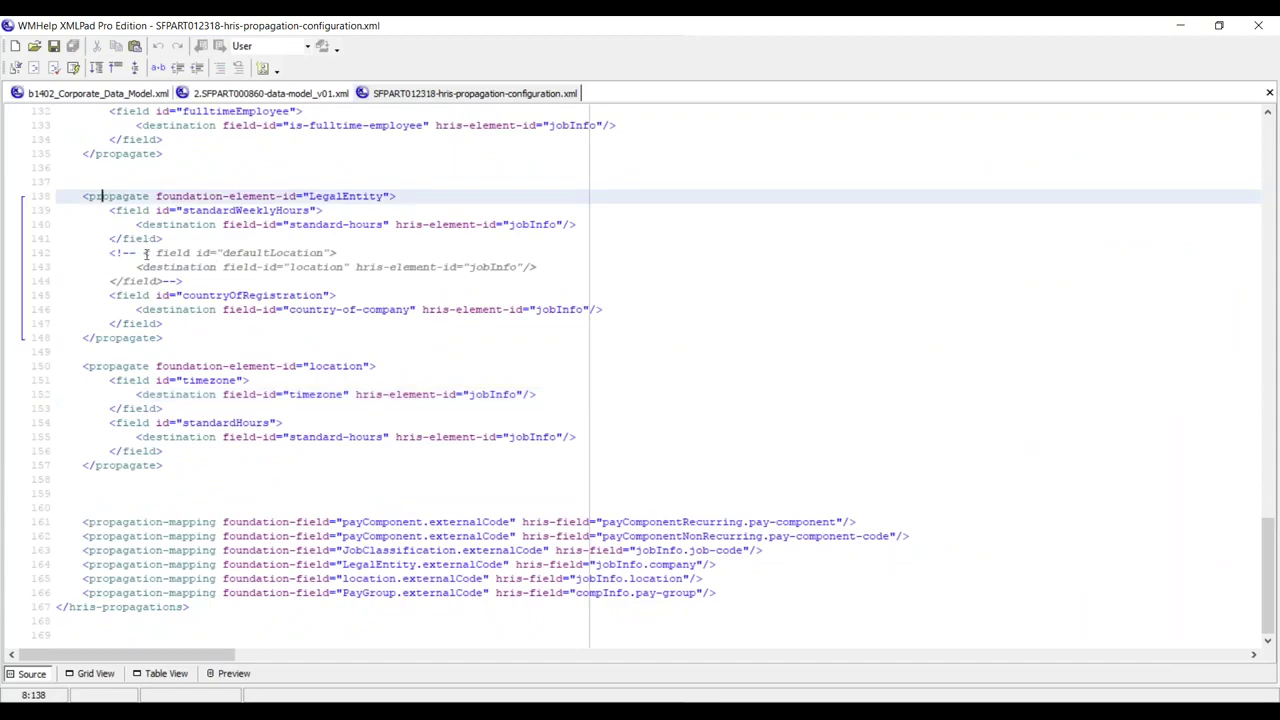
left_click_drag(139, 253, 108, 254)
mouse_move(184, 281)
left_mouse_down()
mouse_move(120, 253)
mouse_move(176, 281)
mouse_move(162, 282)
left_mouse_up()
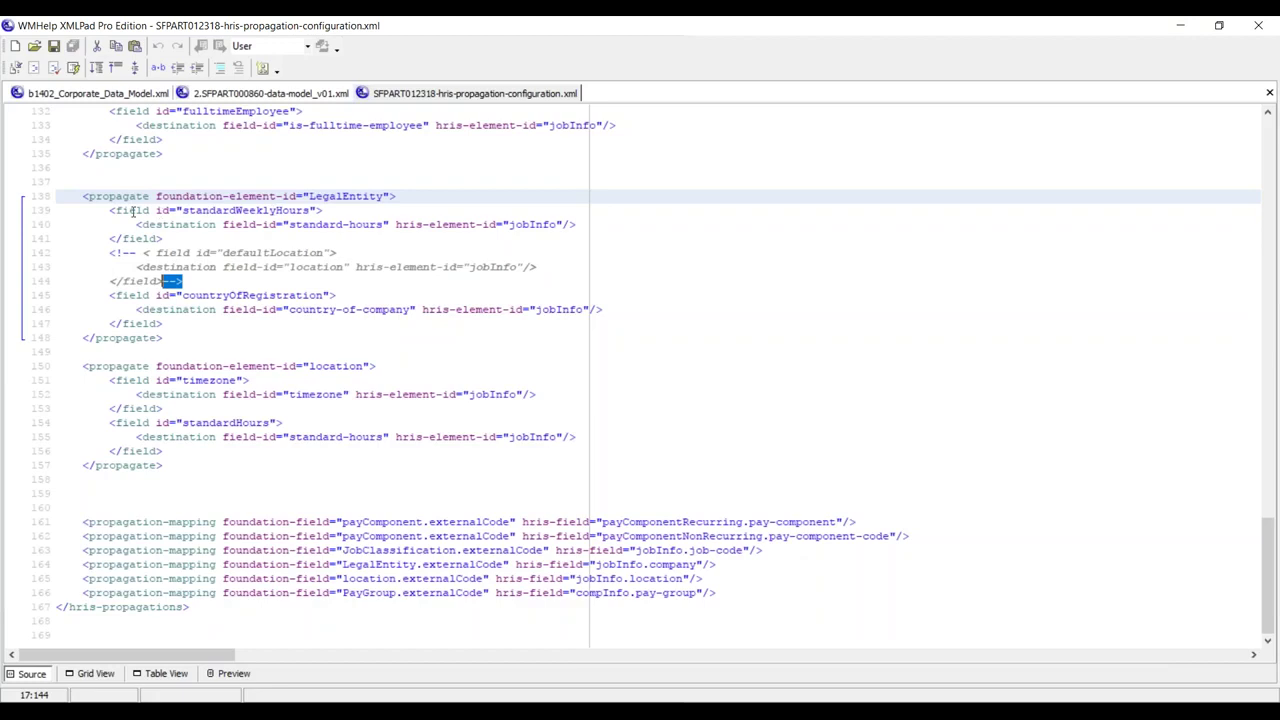
left_click_drag(120, 211, 309, 224)
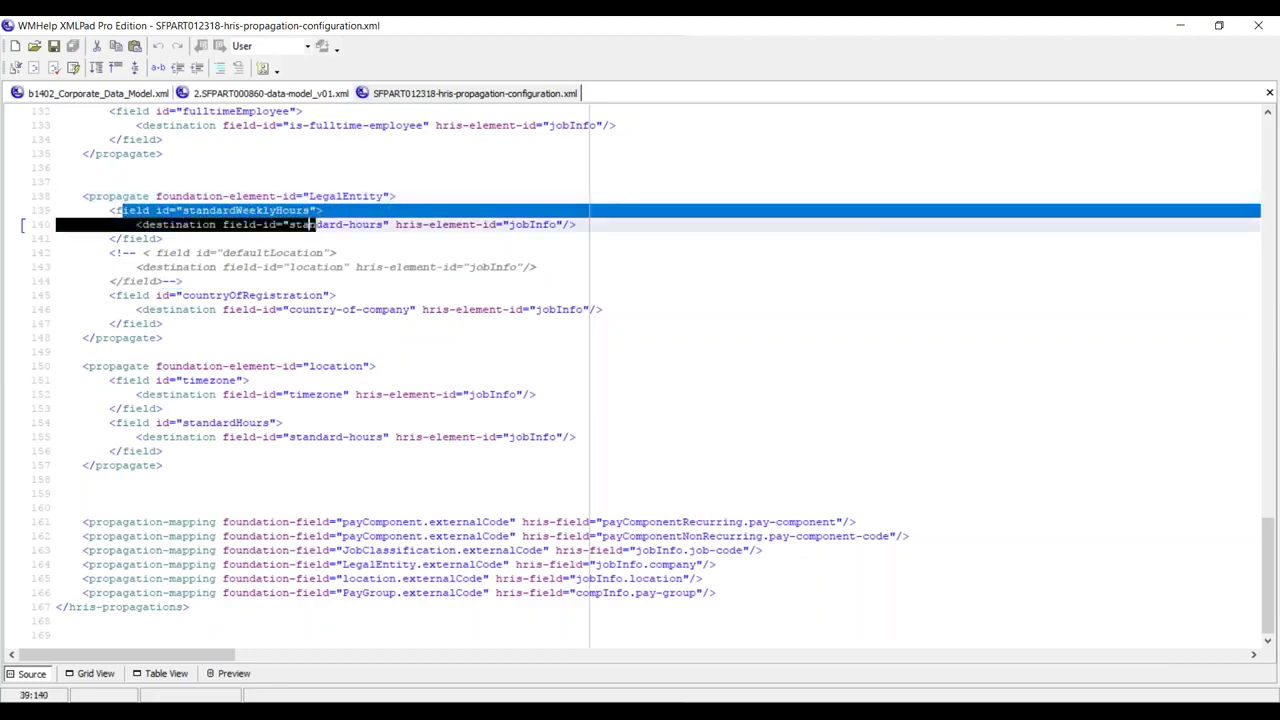
left_click(309, 224)
left_click_drag(129, 224, 382, 232)
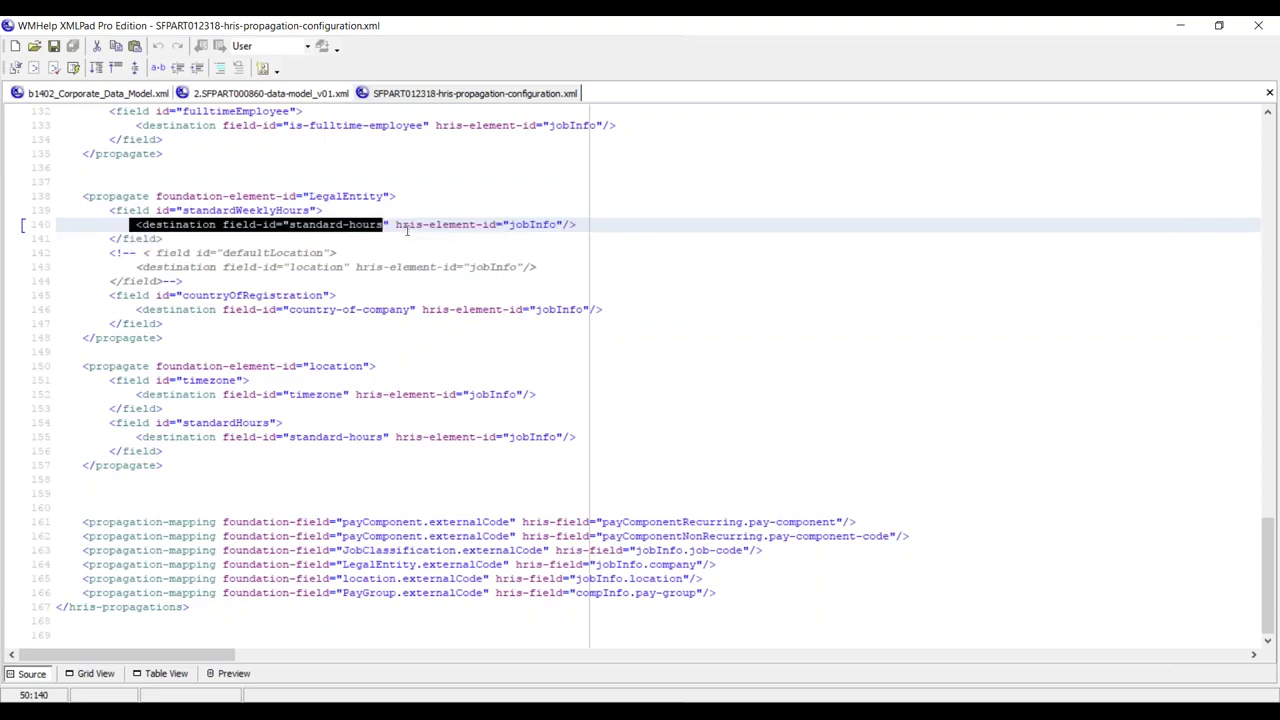
left_click_drag(389, 226, 577, 226)
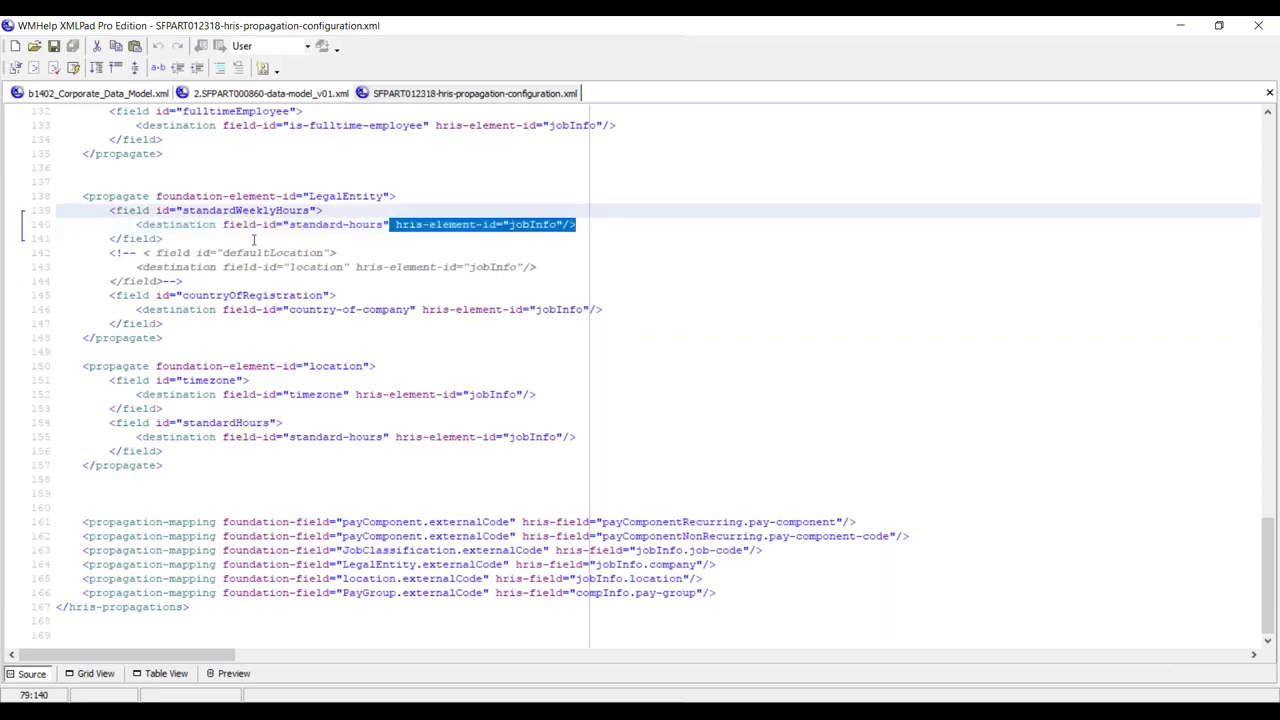
left_click_drag(143, 253, 337, 253)
left_click_drag(103, 281, 530, 267)
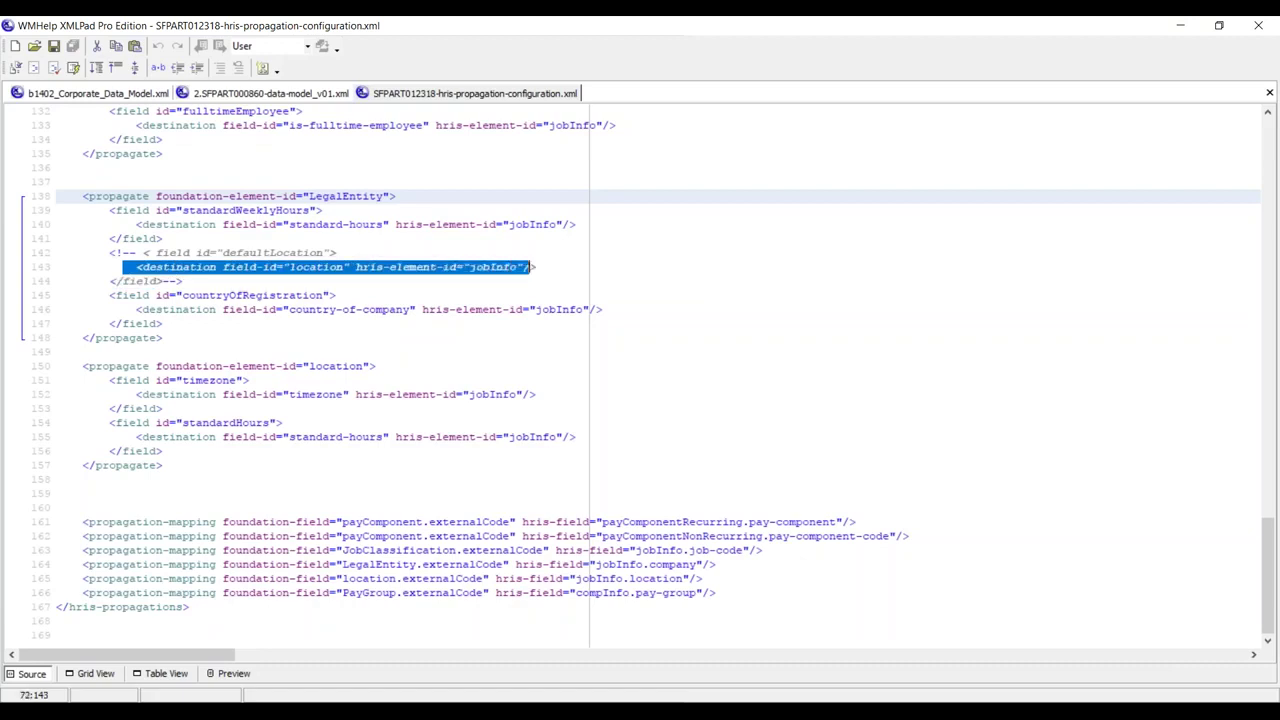
left_click_drag(222, 267, 521, 281)
left_click(400, 279)
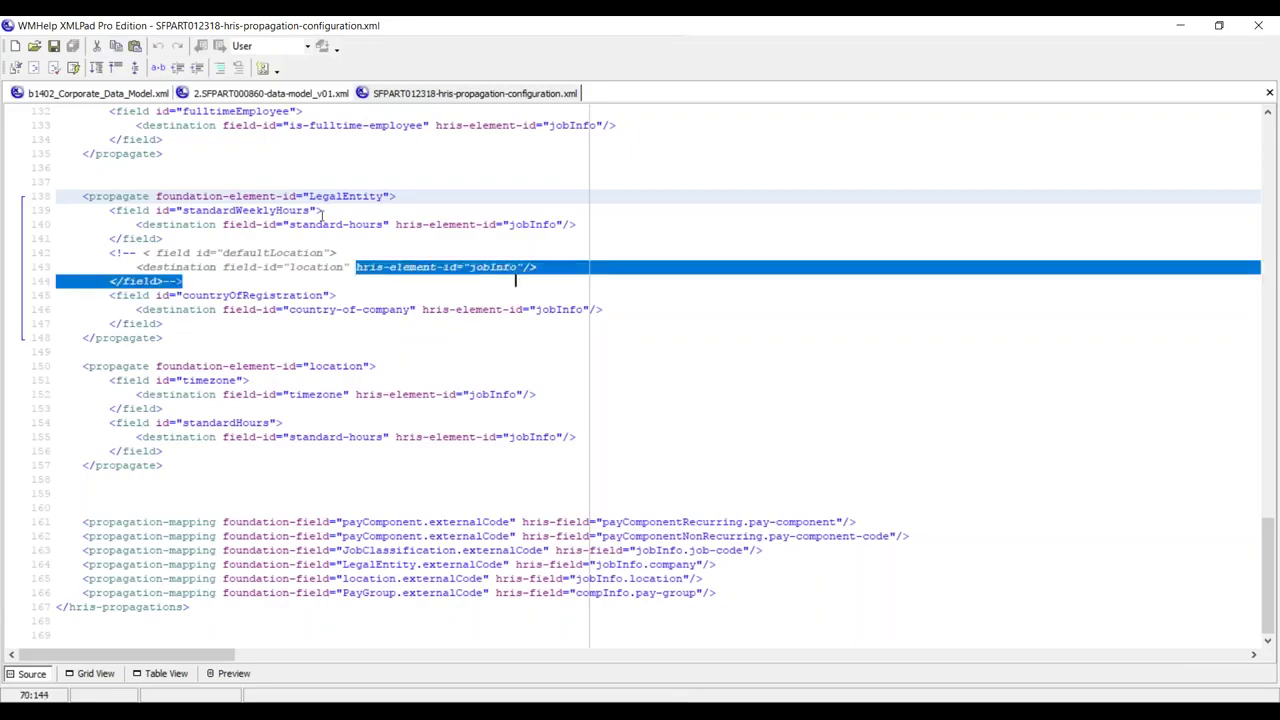
left_click_drag(302, 197, 392, 199)
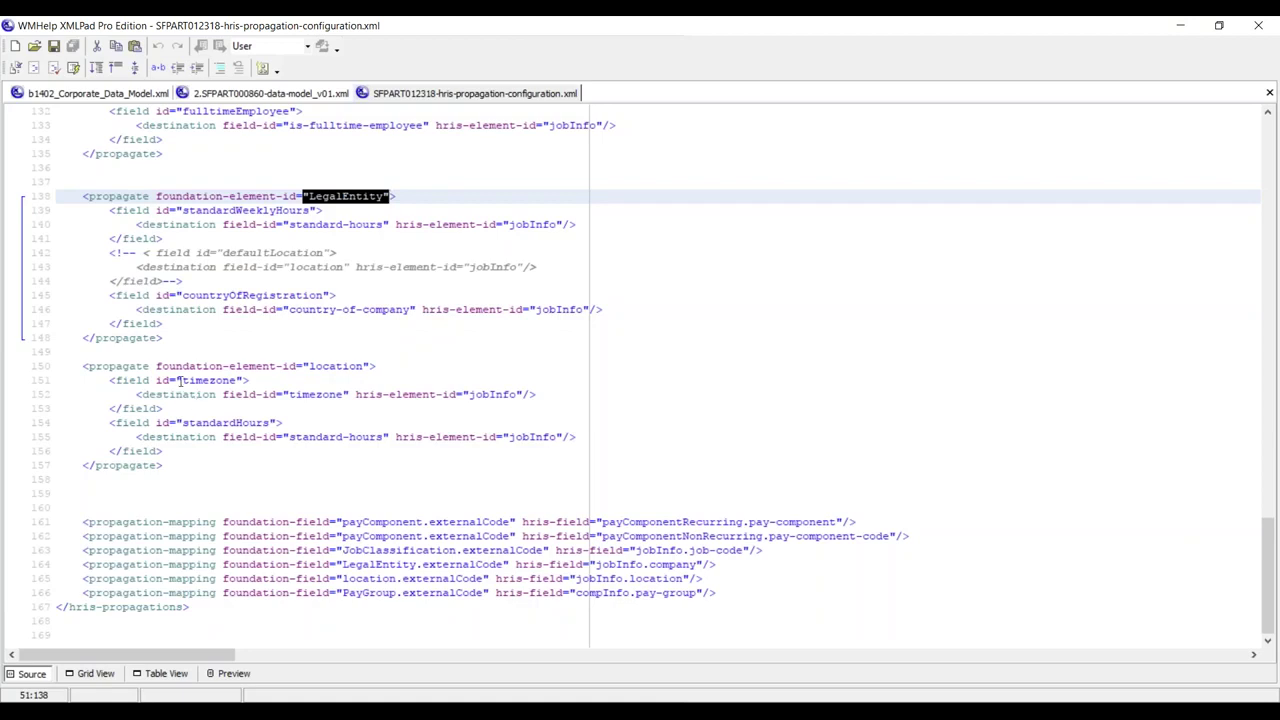
left_click_drag(303, 366, 369, 366)
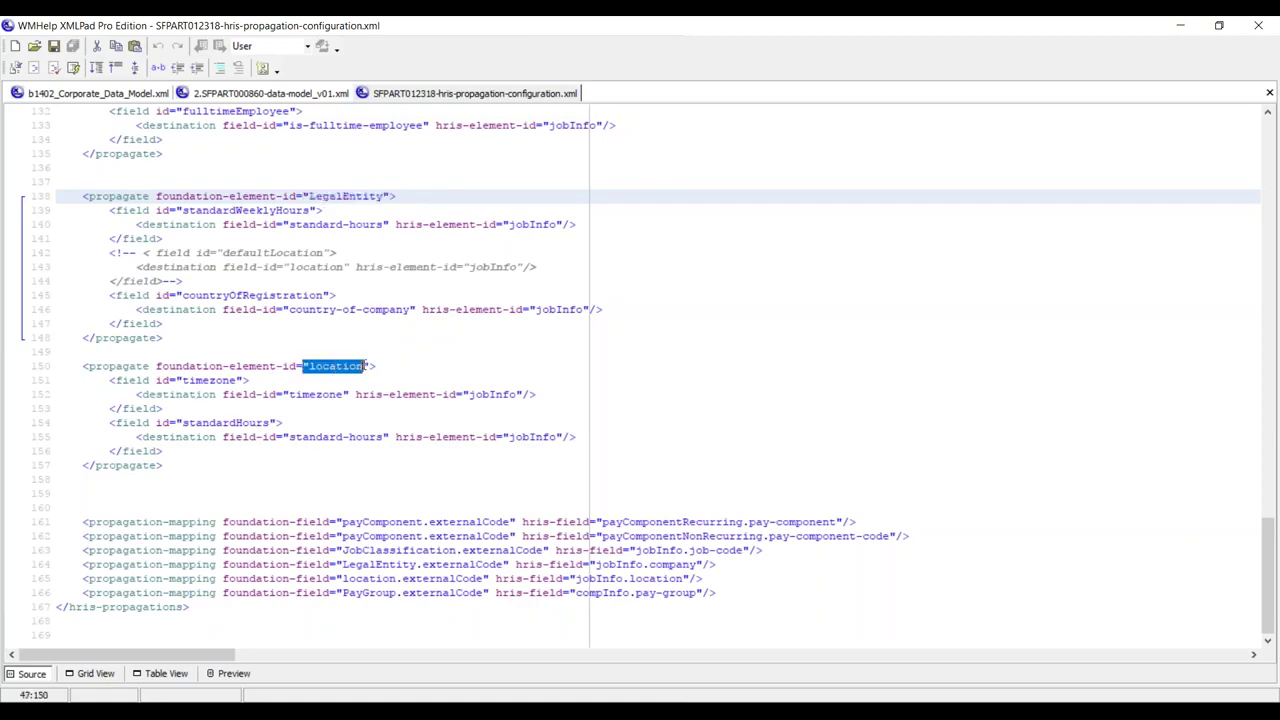
left_click_drag(463, 394, 524, 394)
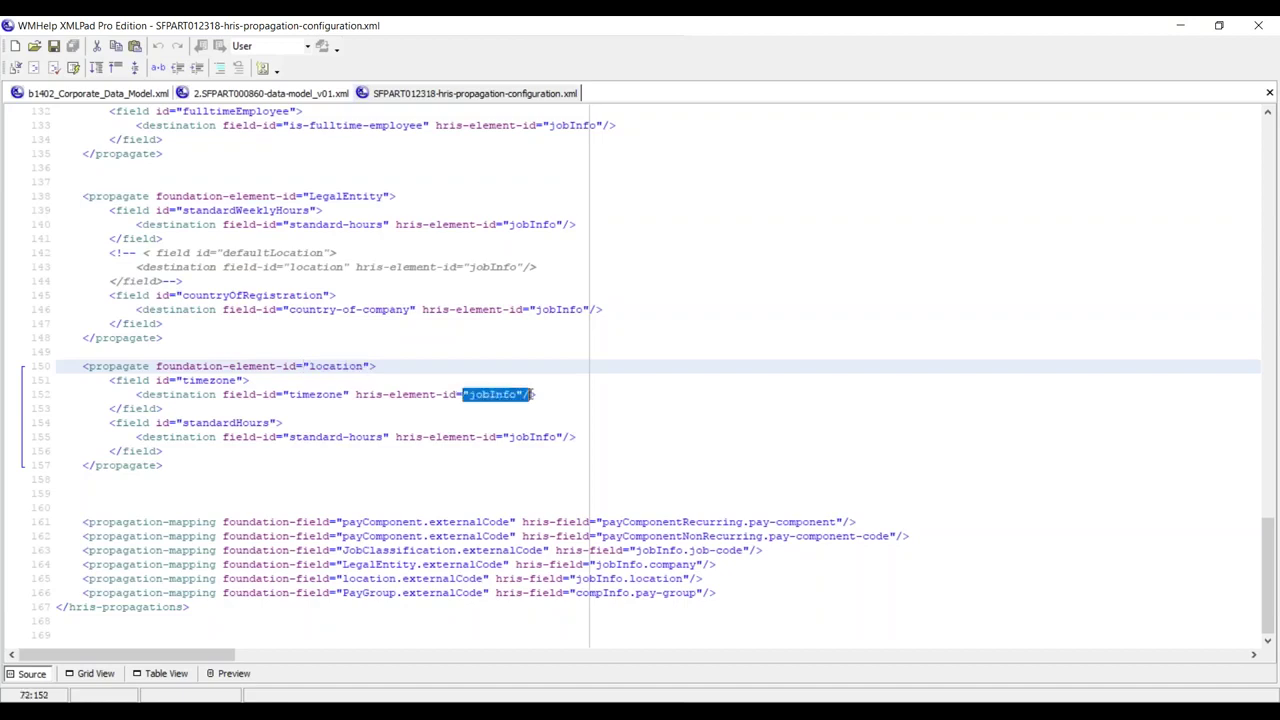
left_click_drag(270, 394, 351, 394)
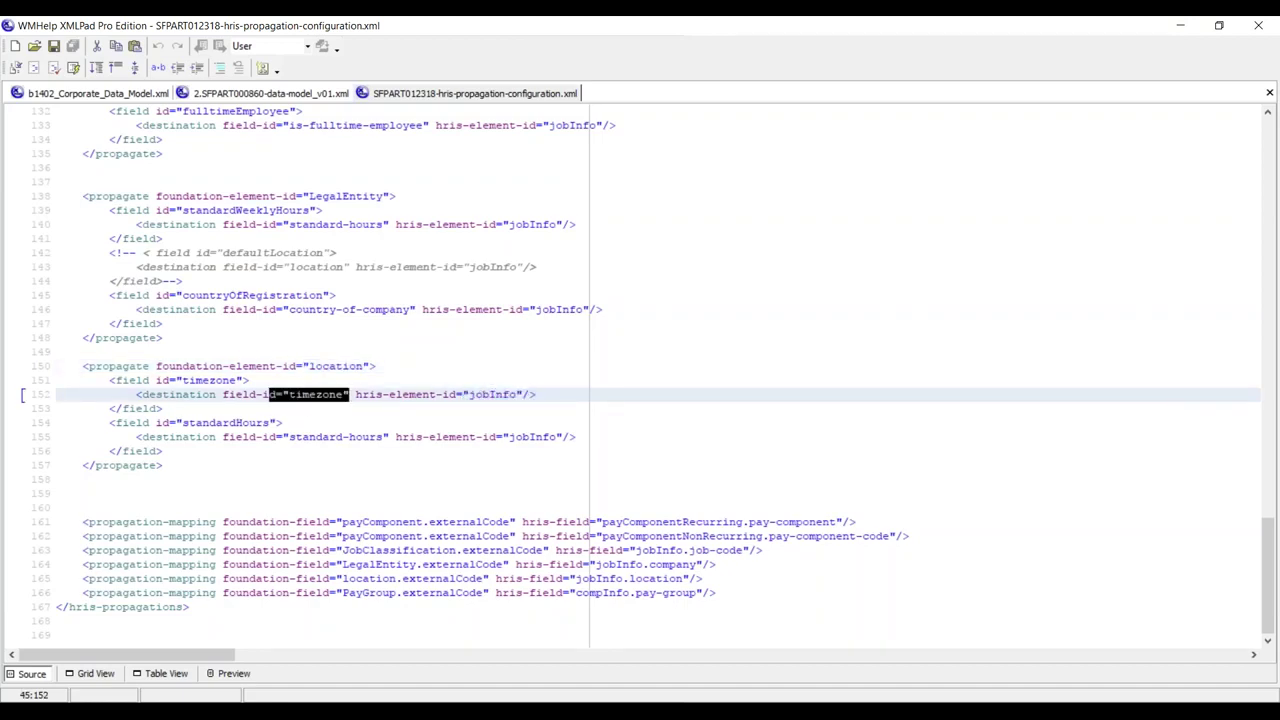
left_click_drag(178, 380, 377, 366)
left_click_drag(161, 380, 268, 380)
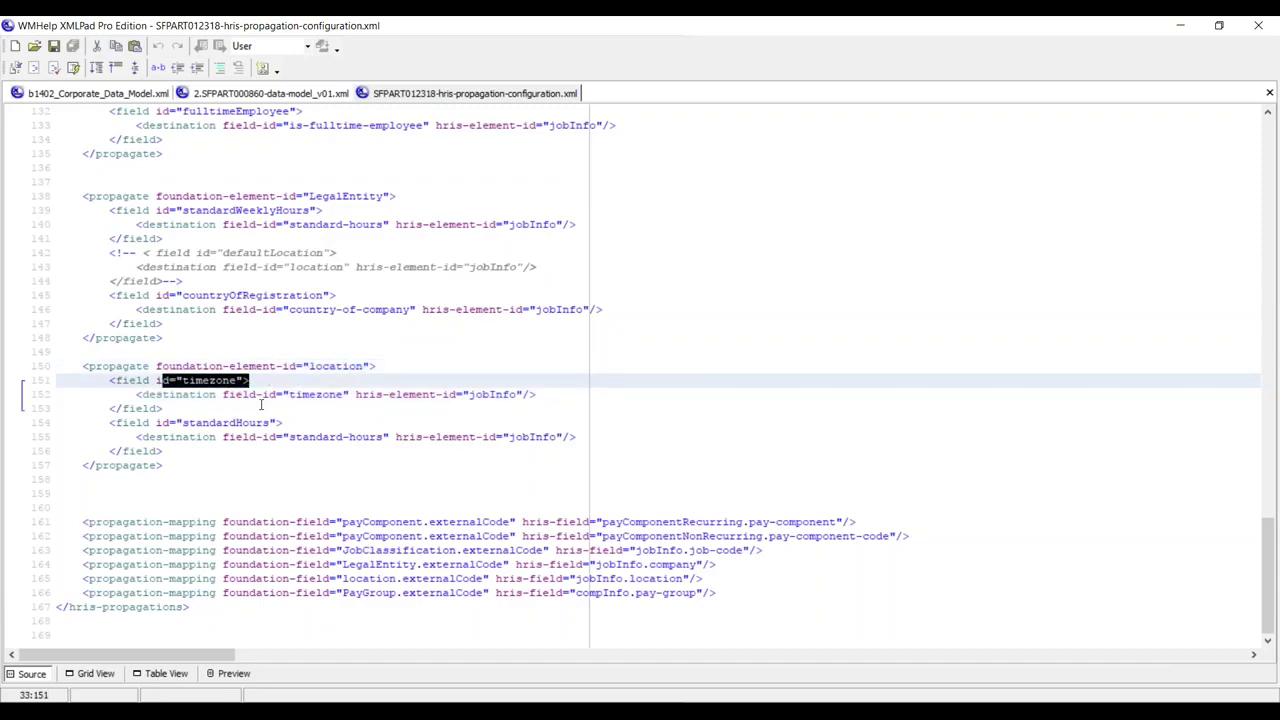
left_click_drag(176, 423, 291, 423)
left_click_drag(301, 366, 376, 366)
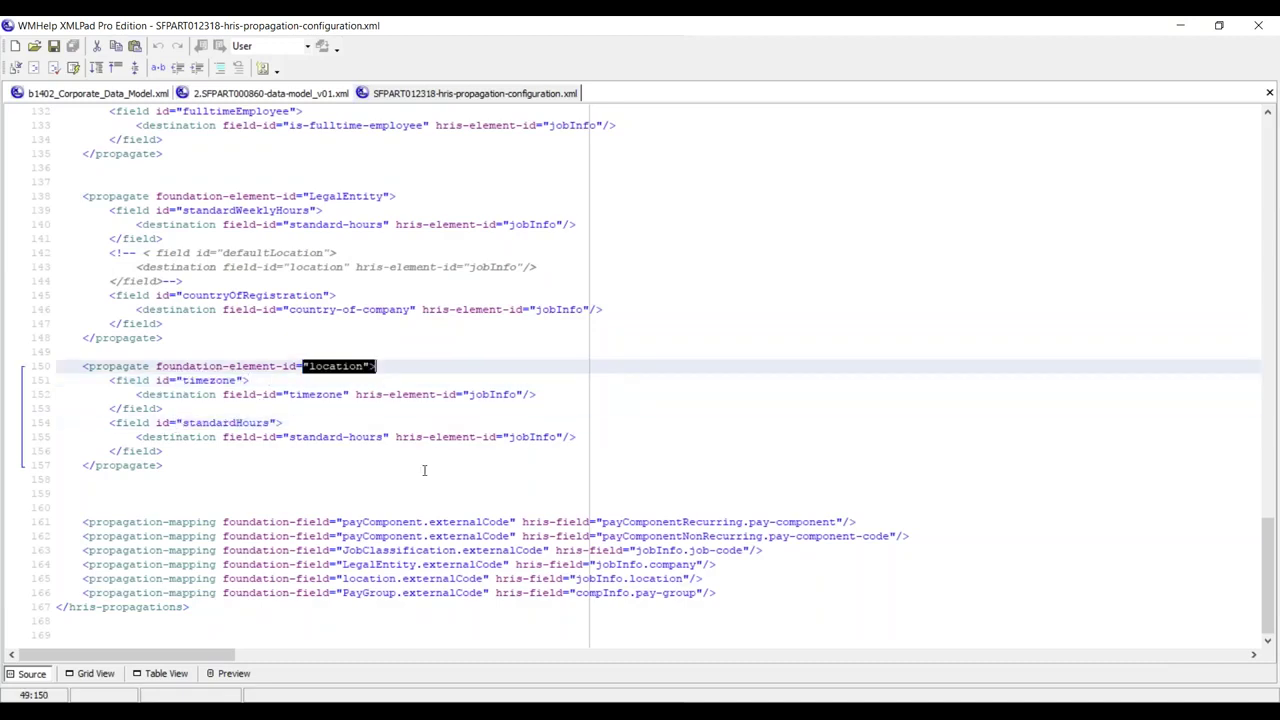
left_click_drag(389, 437, 574, 448)
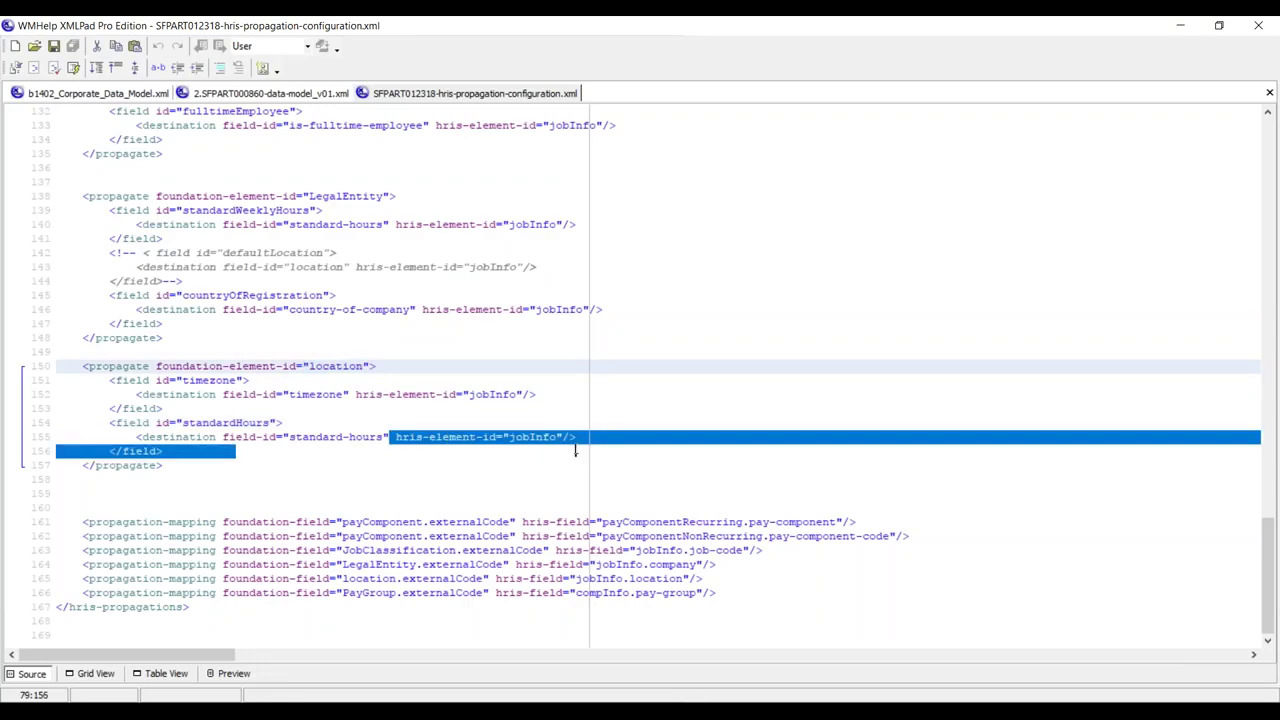
left_click(389, 483)
left_click_drag(216, 437, 388, 440)
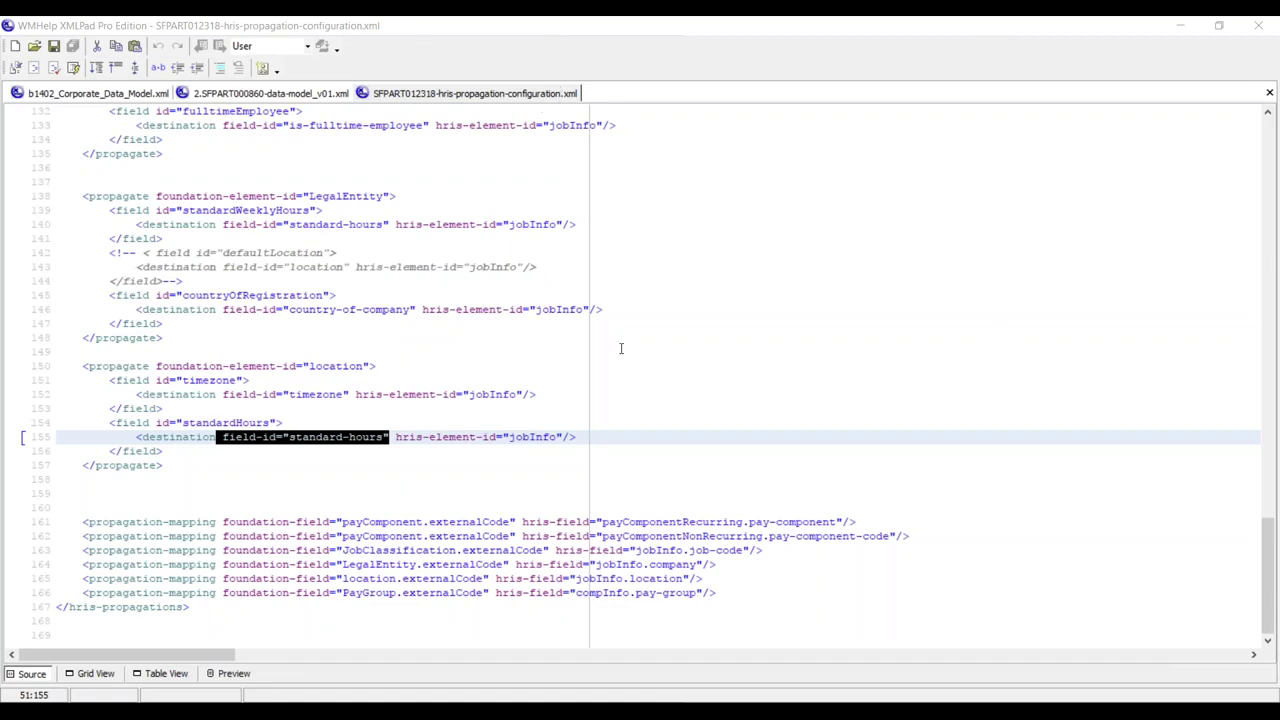
Restore the instance window and widen the Copy_v01 window beside it, scrolling to its propagation mappings
left_click(1222, 27)
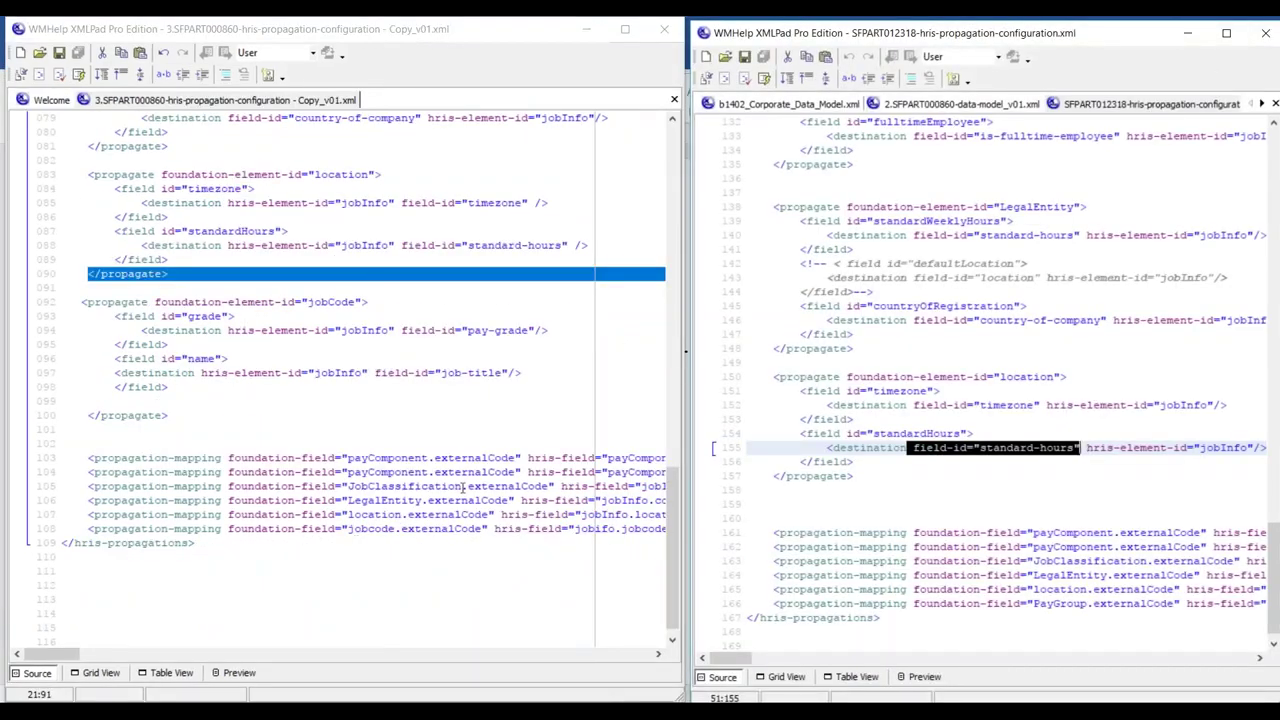
left_click(467, 22)
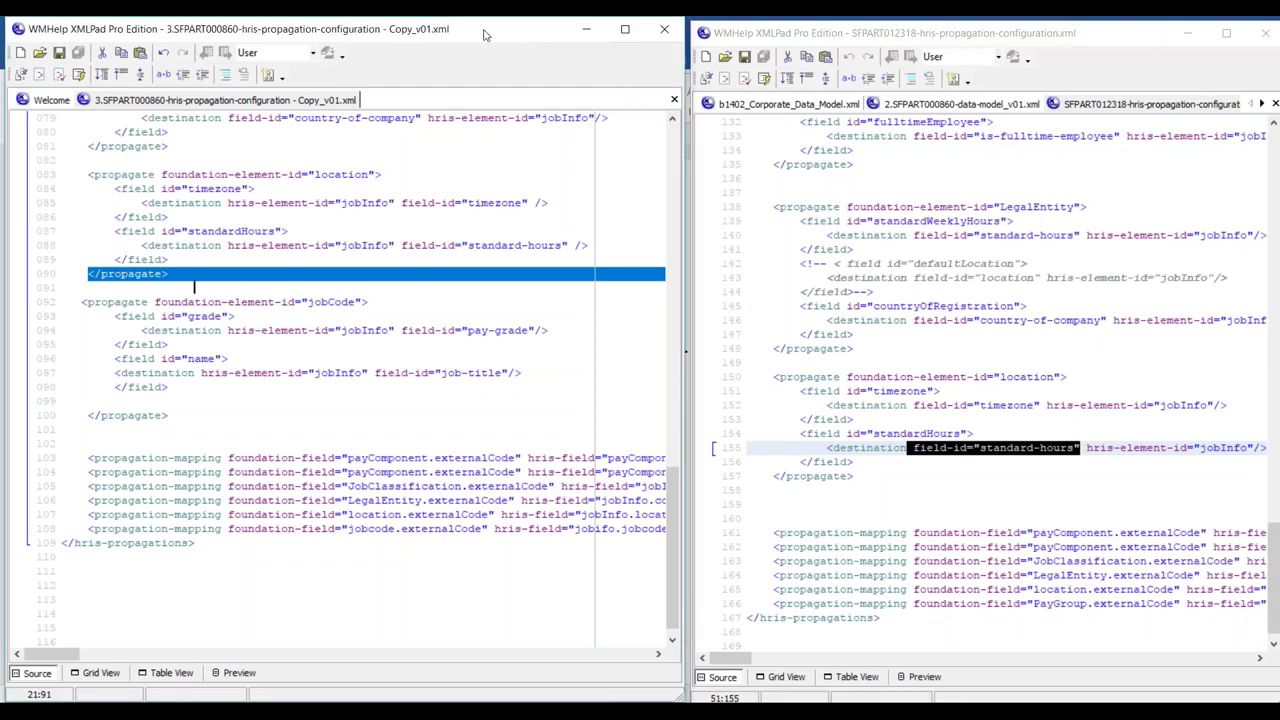
left_click_drag(676, 87, 684, 87)
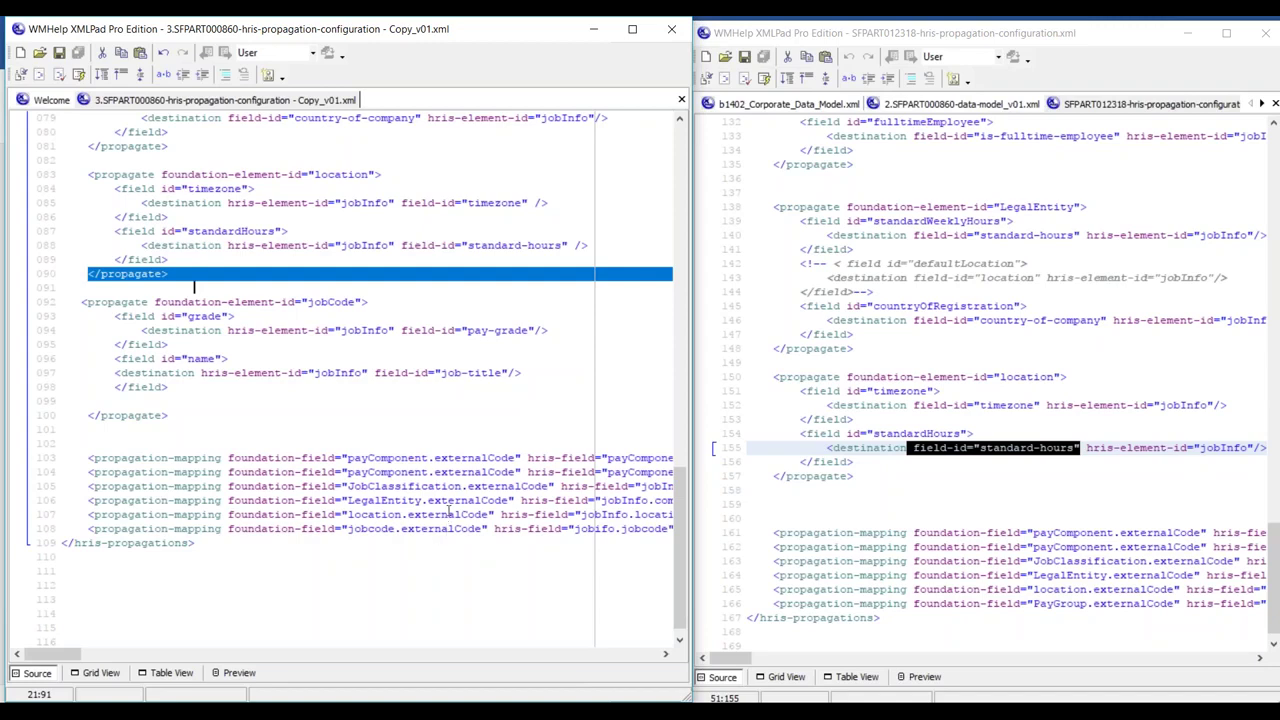
scroll(645, 349, "down", 1)
left_click_drag(692, 322, 979, 348)
Point out the older copy's jobCode block on line 92 and location block on line 83
left_click(328, 429)
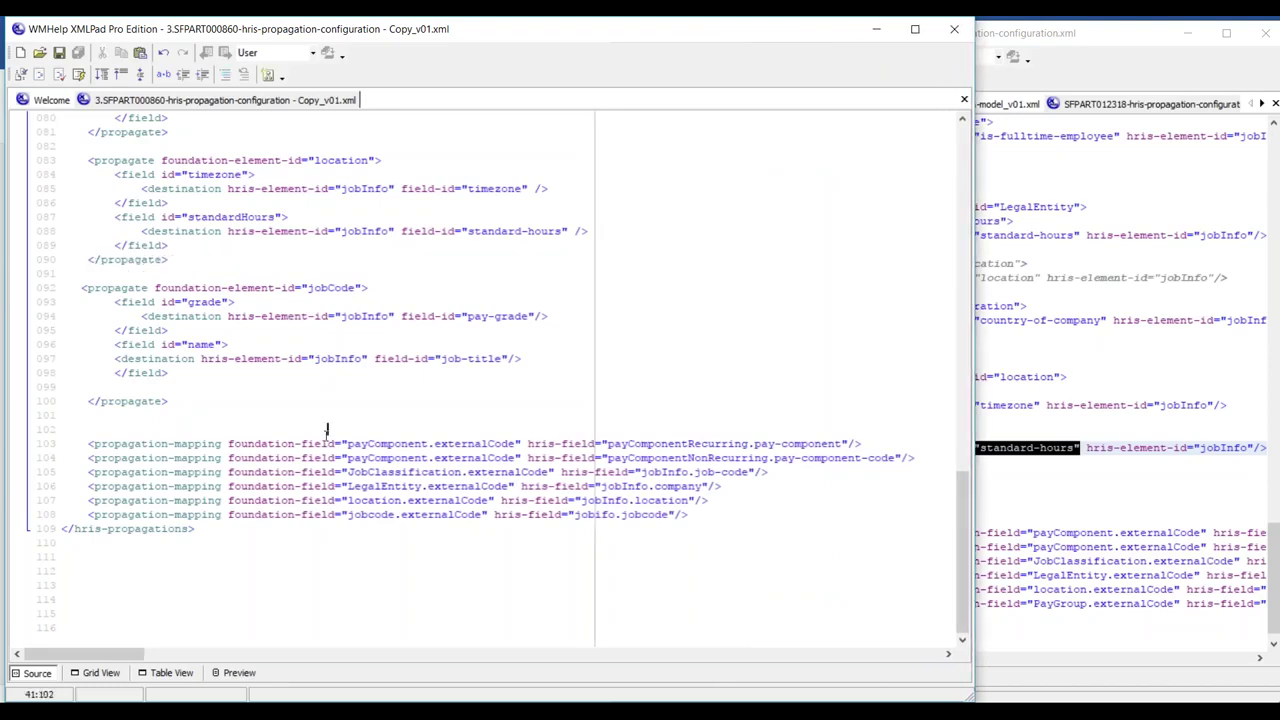
left_click(93, 288)
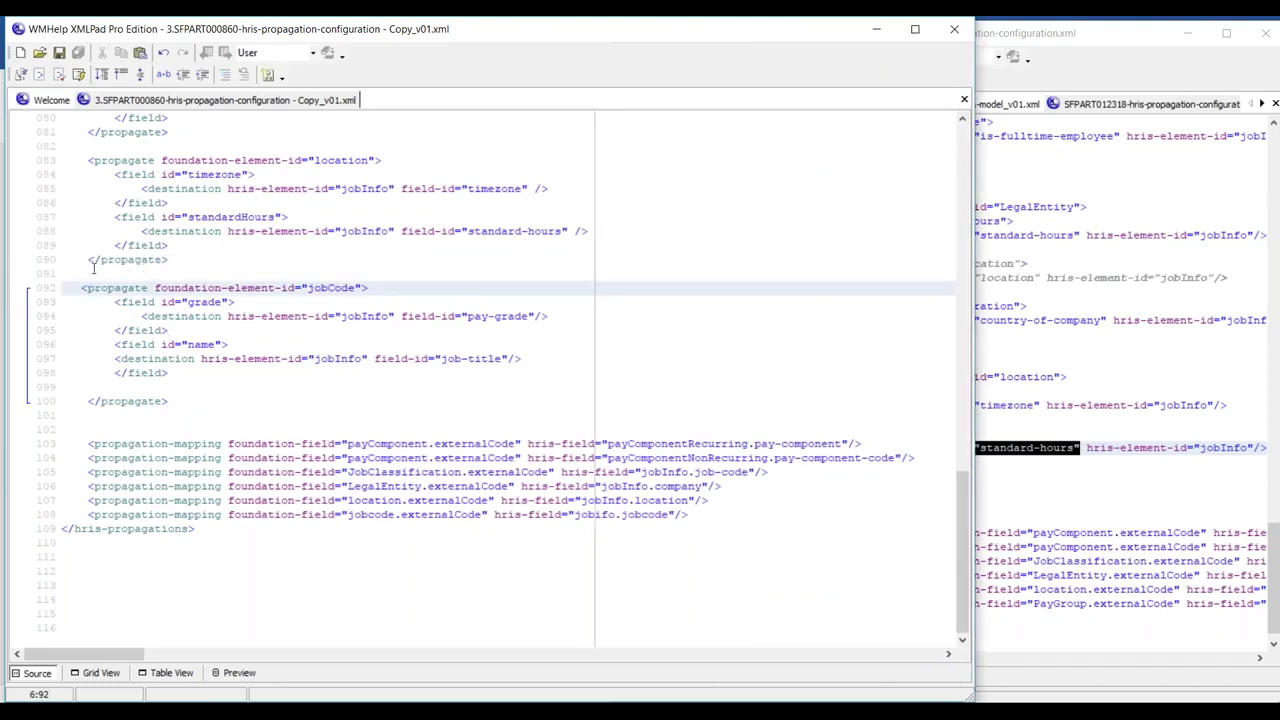
left_click(108, 161)
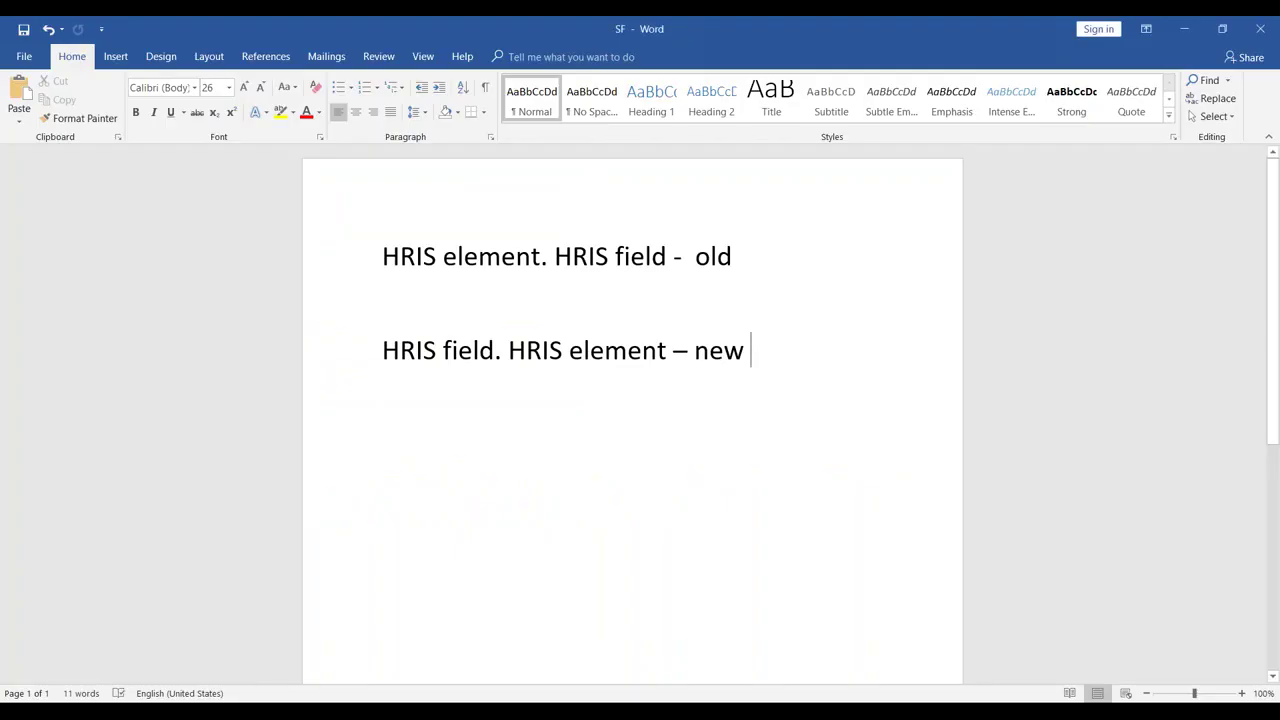
Highlight the new and old HRIS attribute-order notes, then bring the XMLPad copy back in front
left_click_drag(382, 352, 672, 356)
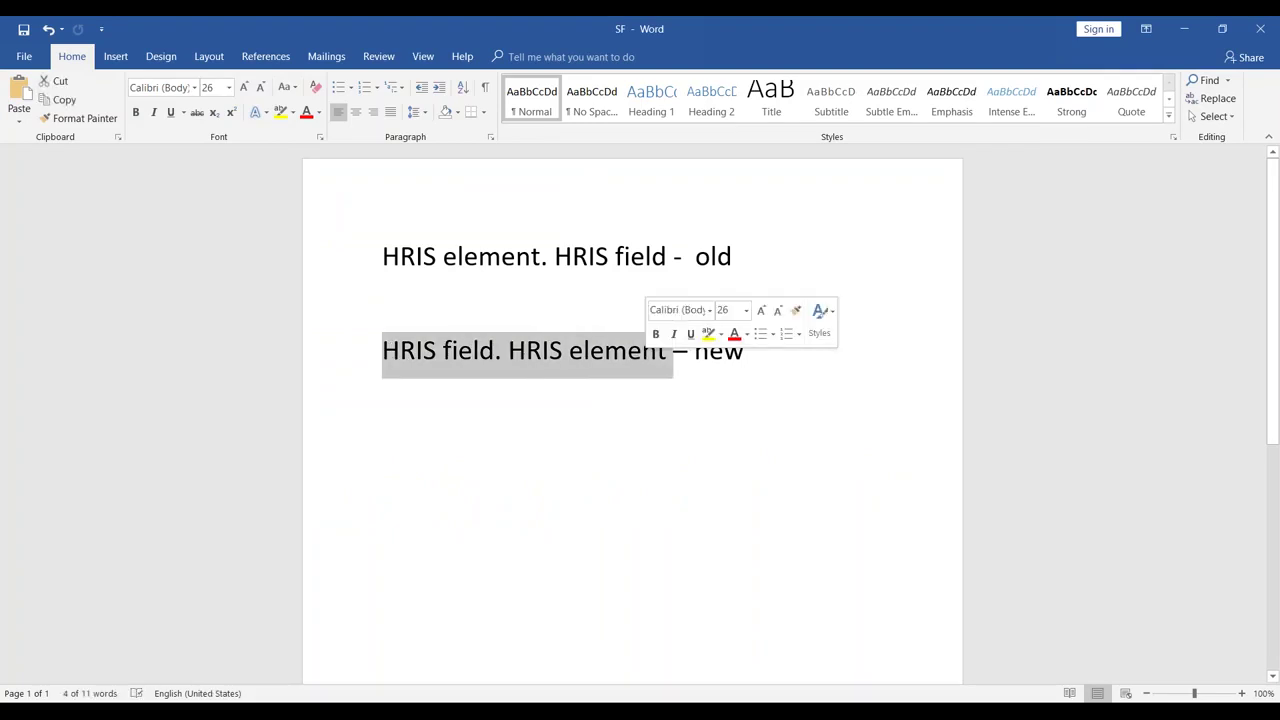
left_click_drag(382, 250, 662, 258)
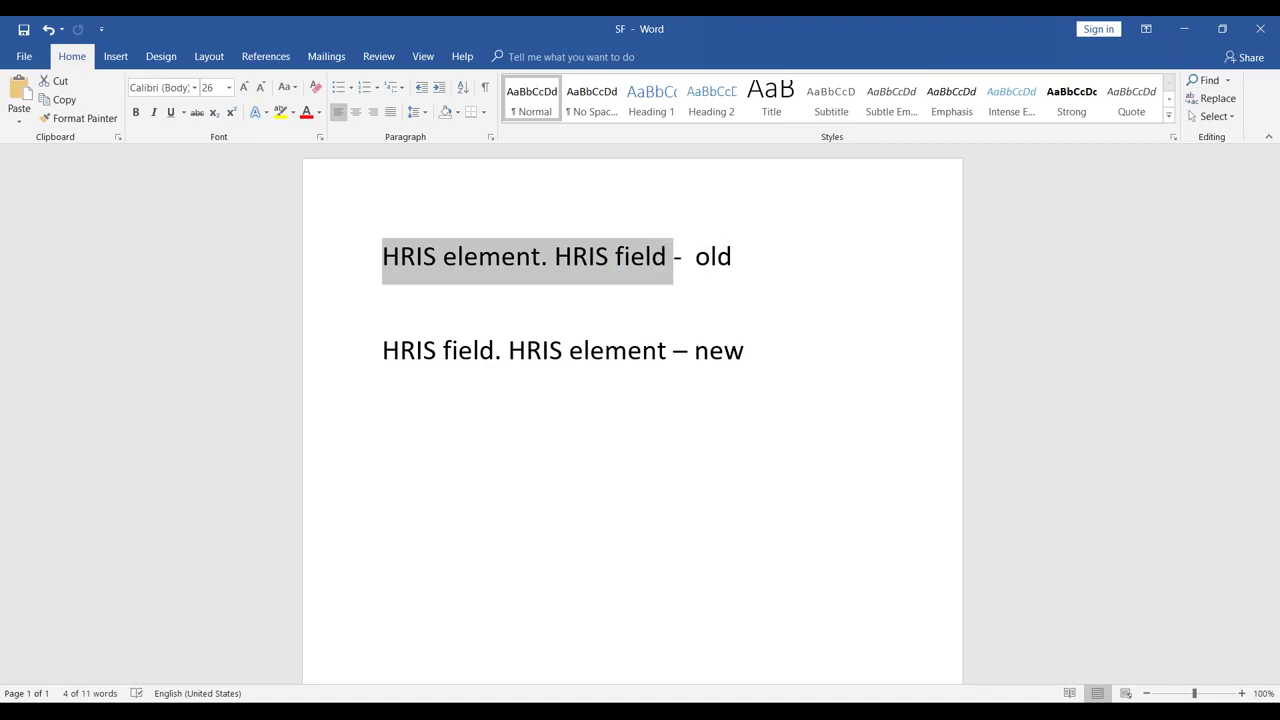
mouse_move(637, 712)
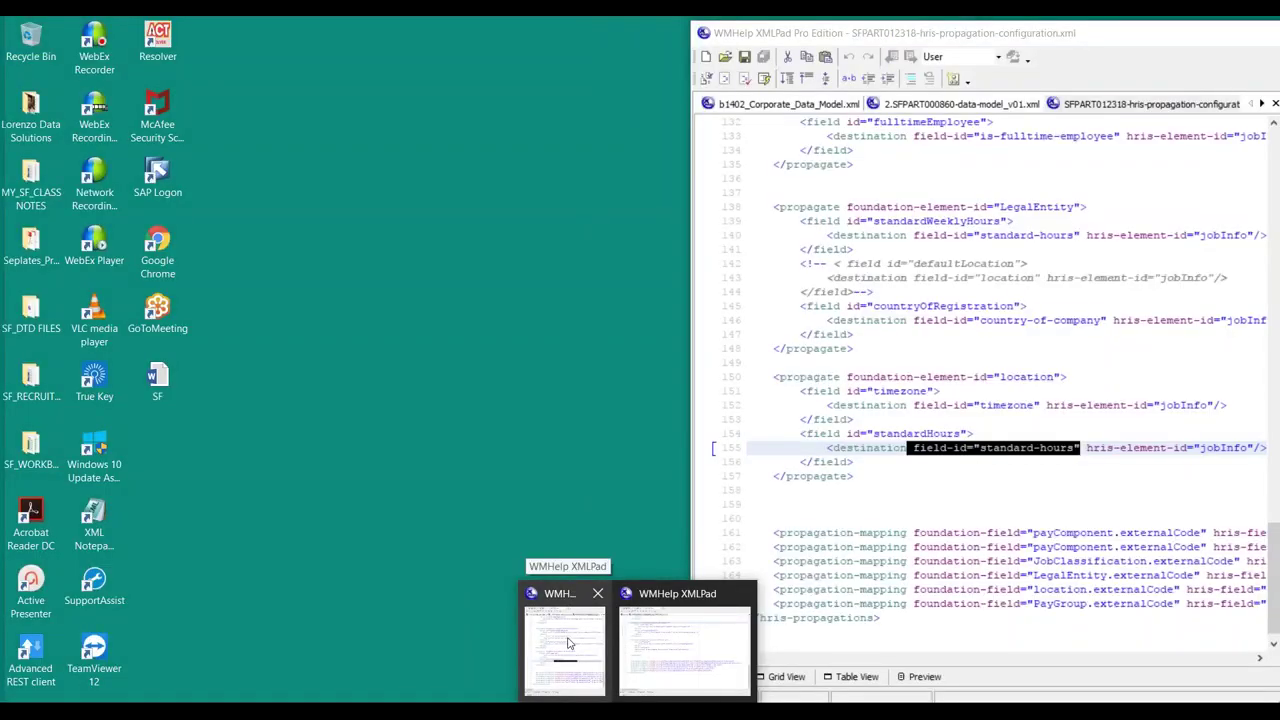
left_click(572, 644)
mouse_move(637, 712)
left_click(686, 688)
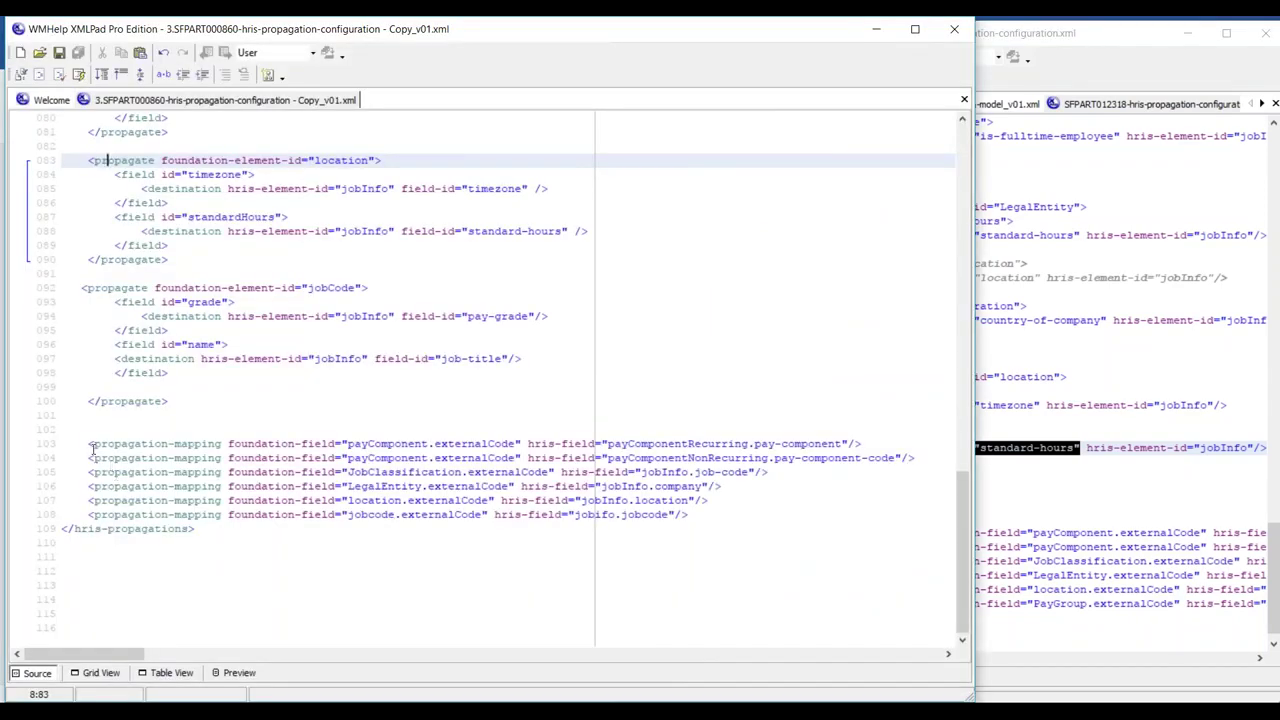
left_click_drag(89, 447, 227, 460)
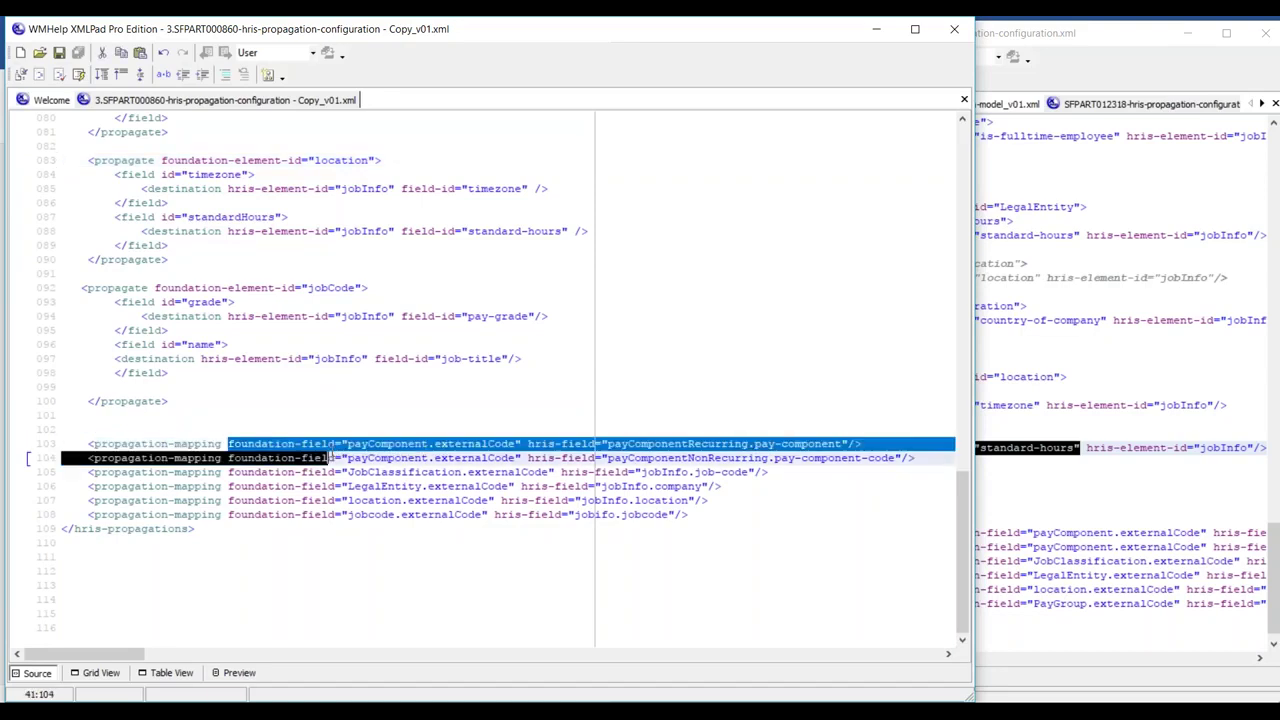
left_click(361, 570)
left_click(303, 160)
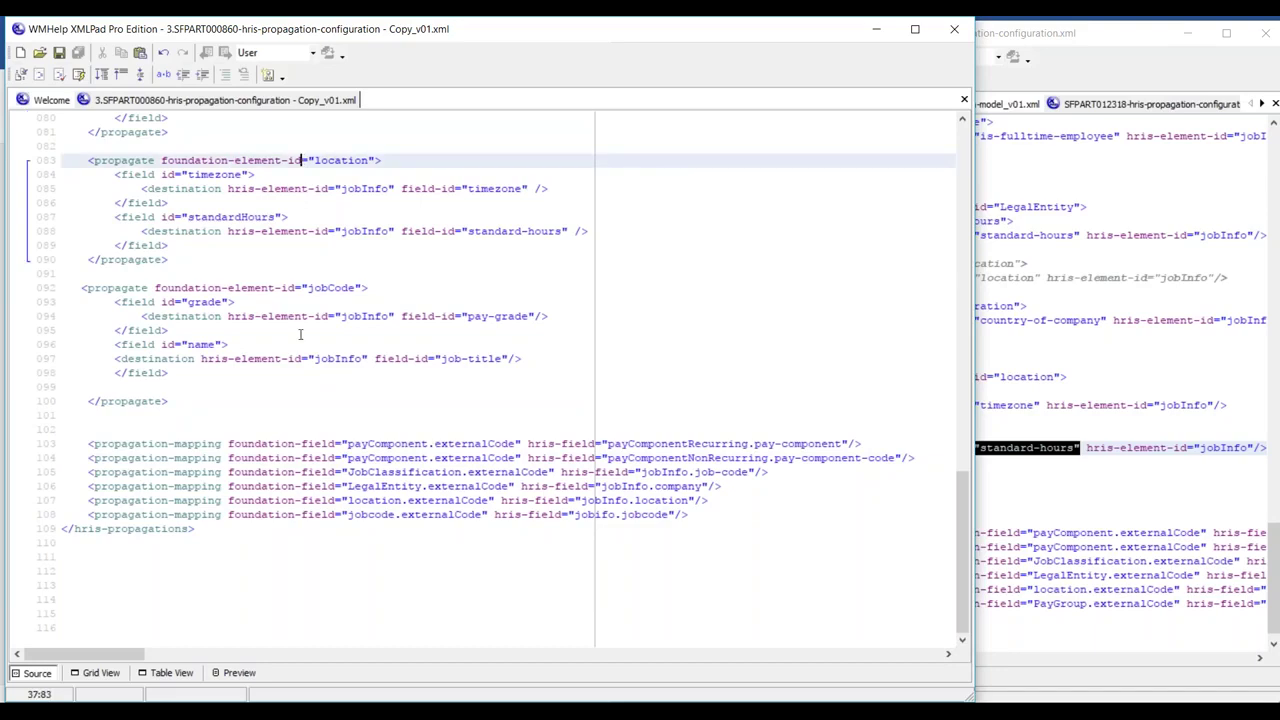
left_click_drag(83, 500, 405, 500)
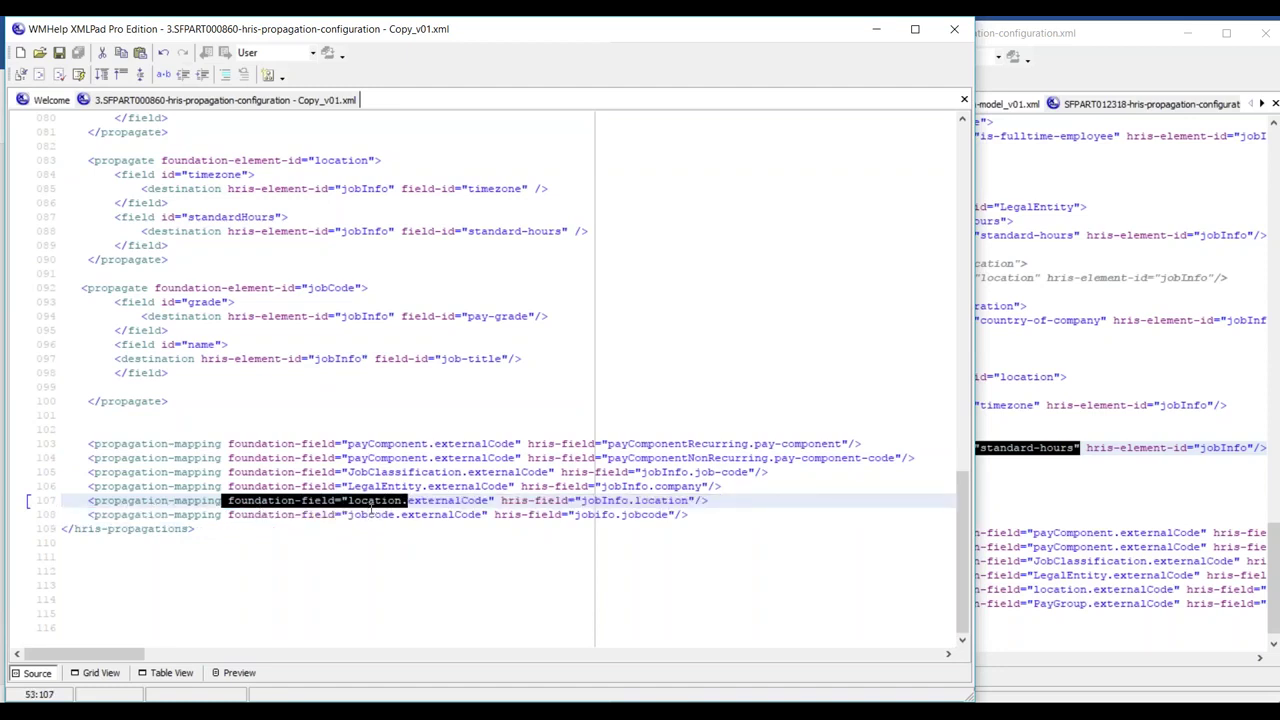
left_click_drag(406, 502, 495, 501)
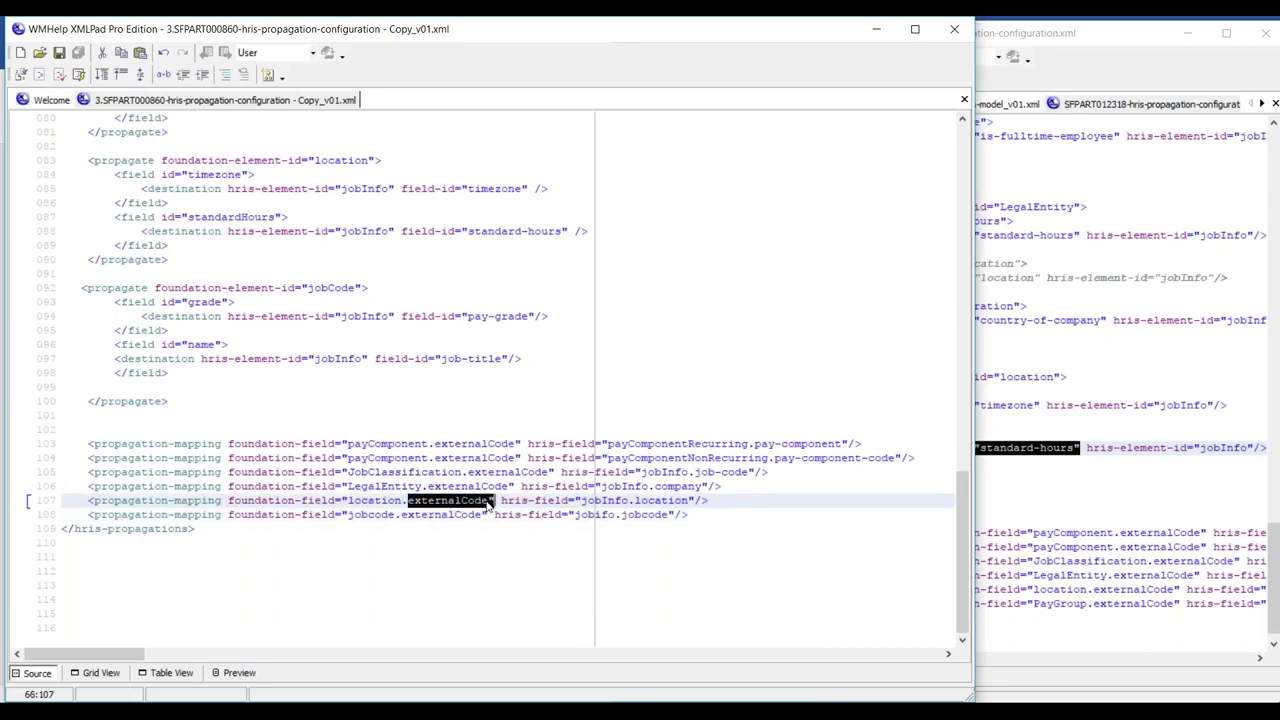
left_click(367, 514)
left_click_drag(347, 500, 489, 500)
left_click(415, 527)
left_click_drag(348, 501, 572, 501)
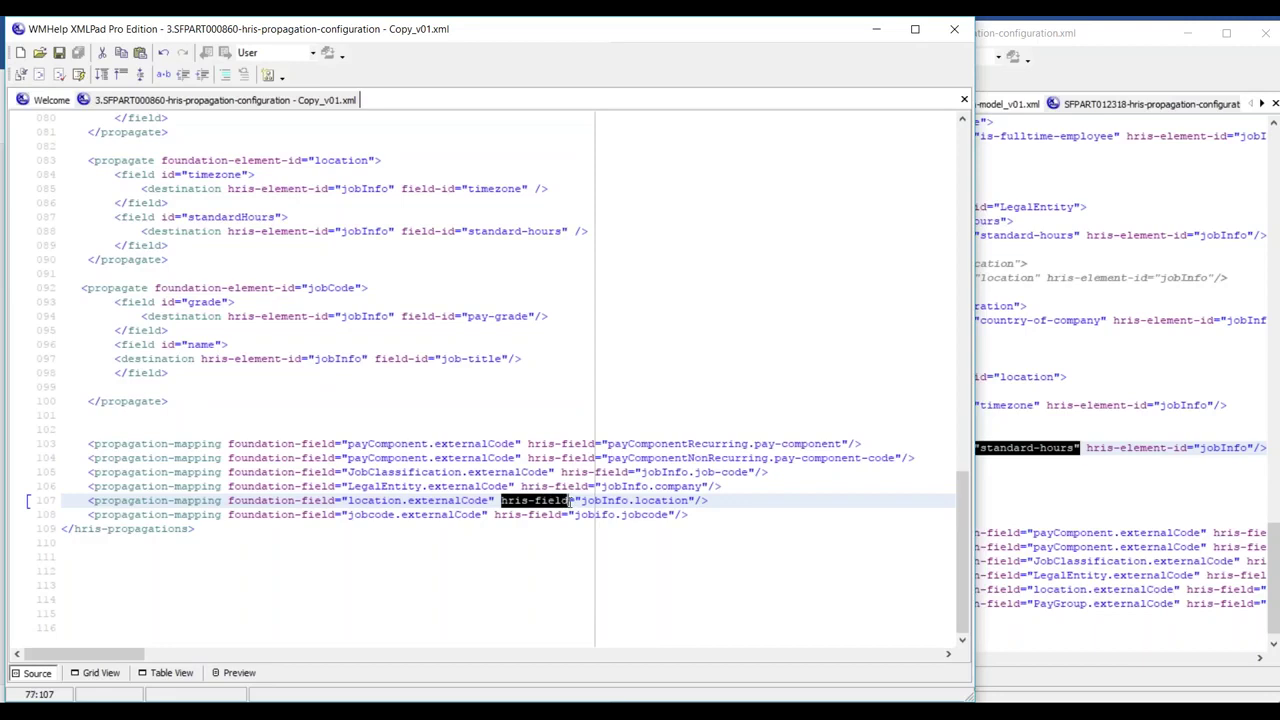
left_click_drag(634, 501, 688, 501)
left_click_drag(580, 501, 632, 505)
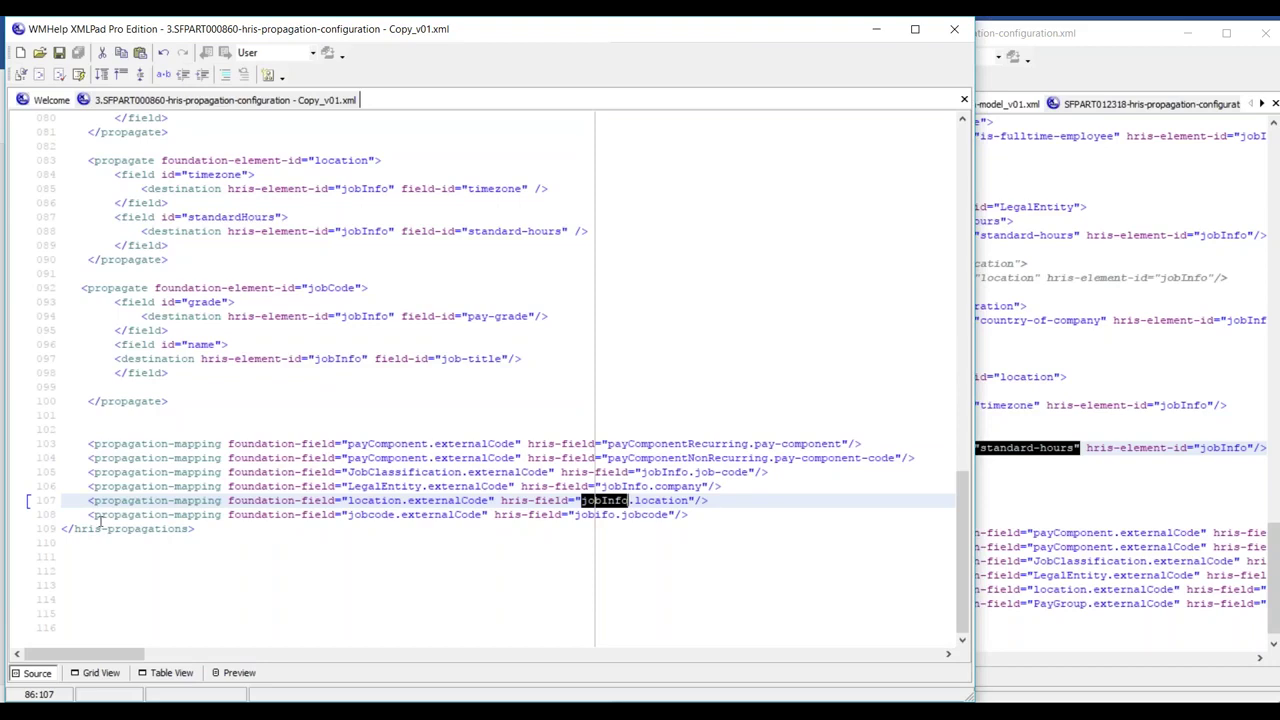
left_click_drag(84, 501, 705, 501)
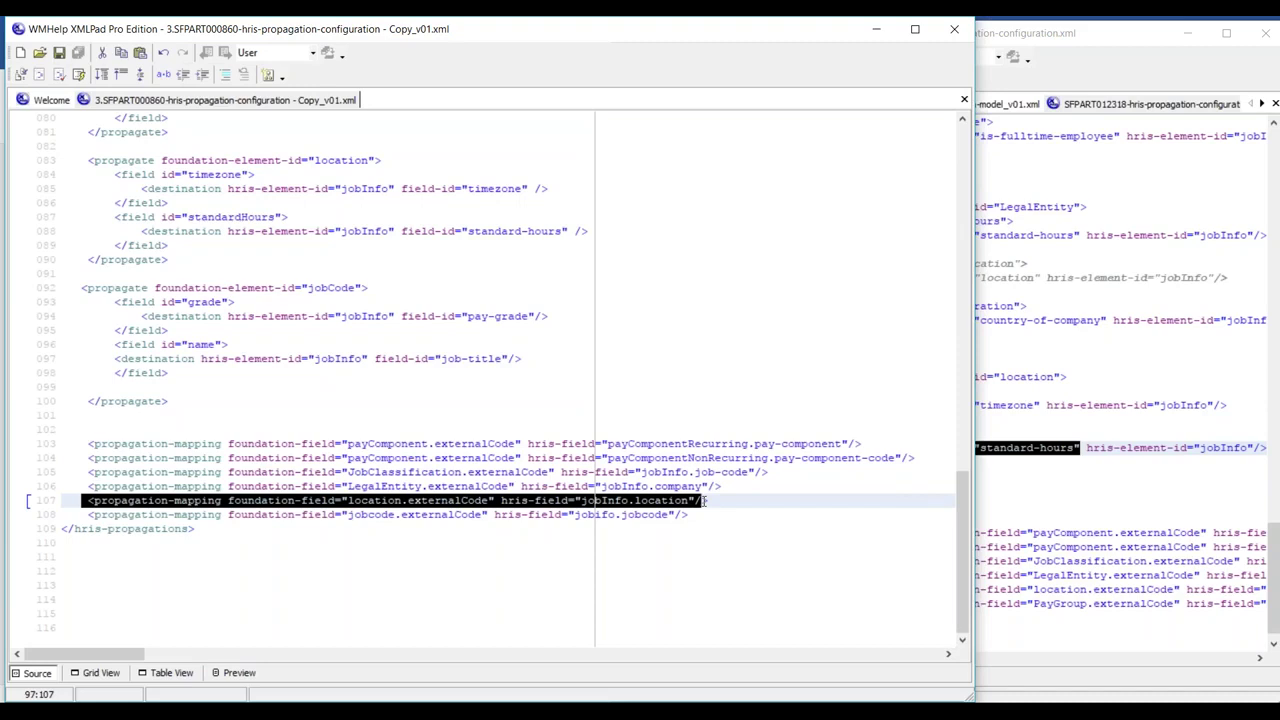
left_click(503, 472)
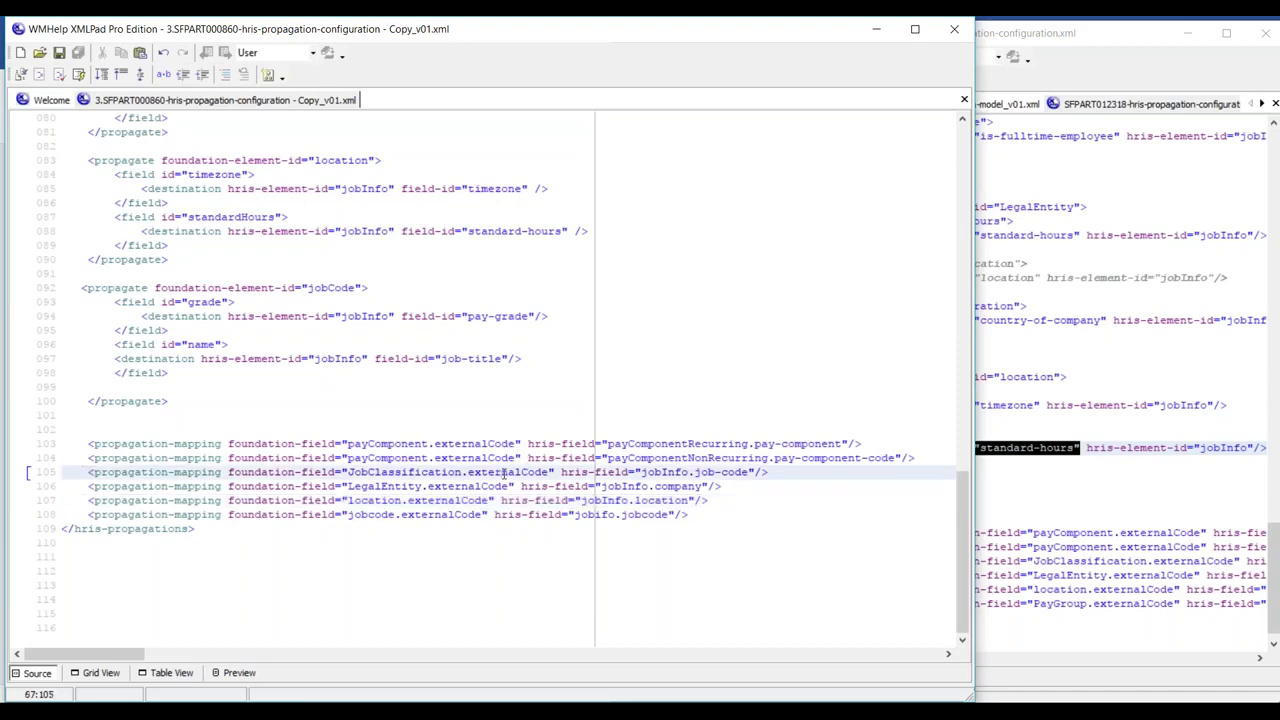
left_click(779, 471)
left_click_drag(779, 471, 80, 476)
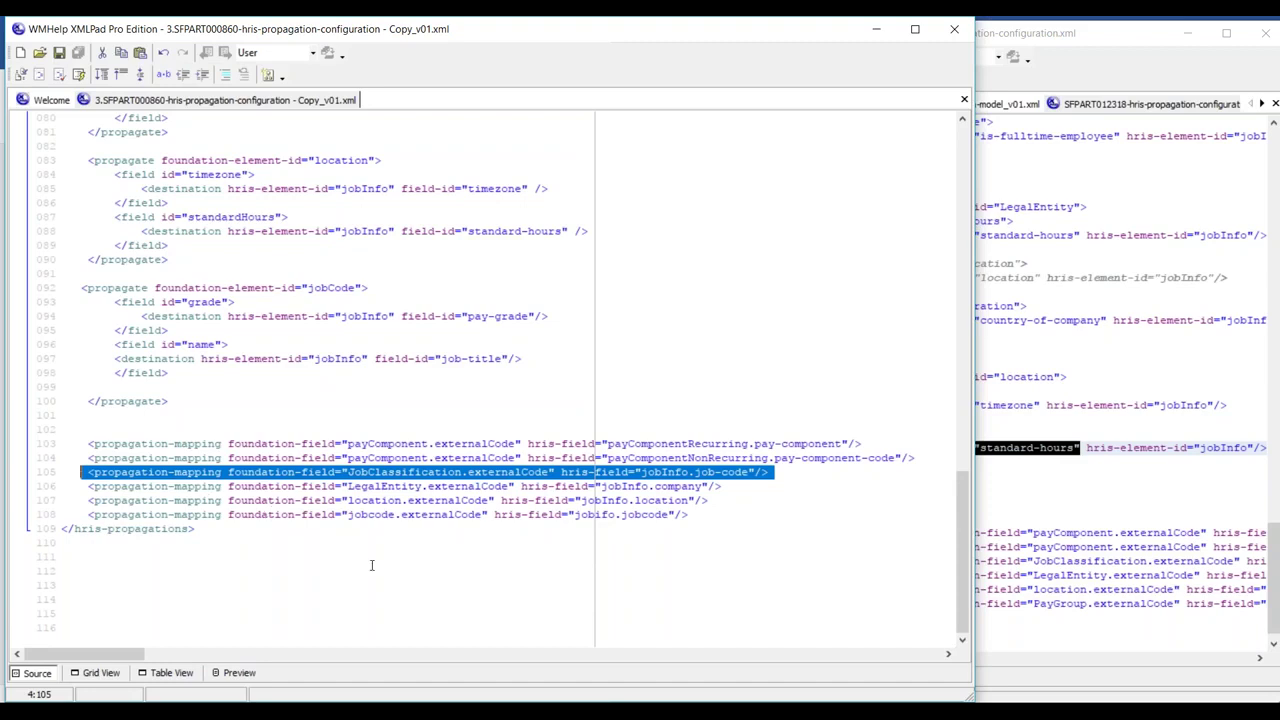
left_click_drag(349, 472, 463, 472)
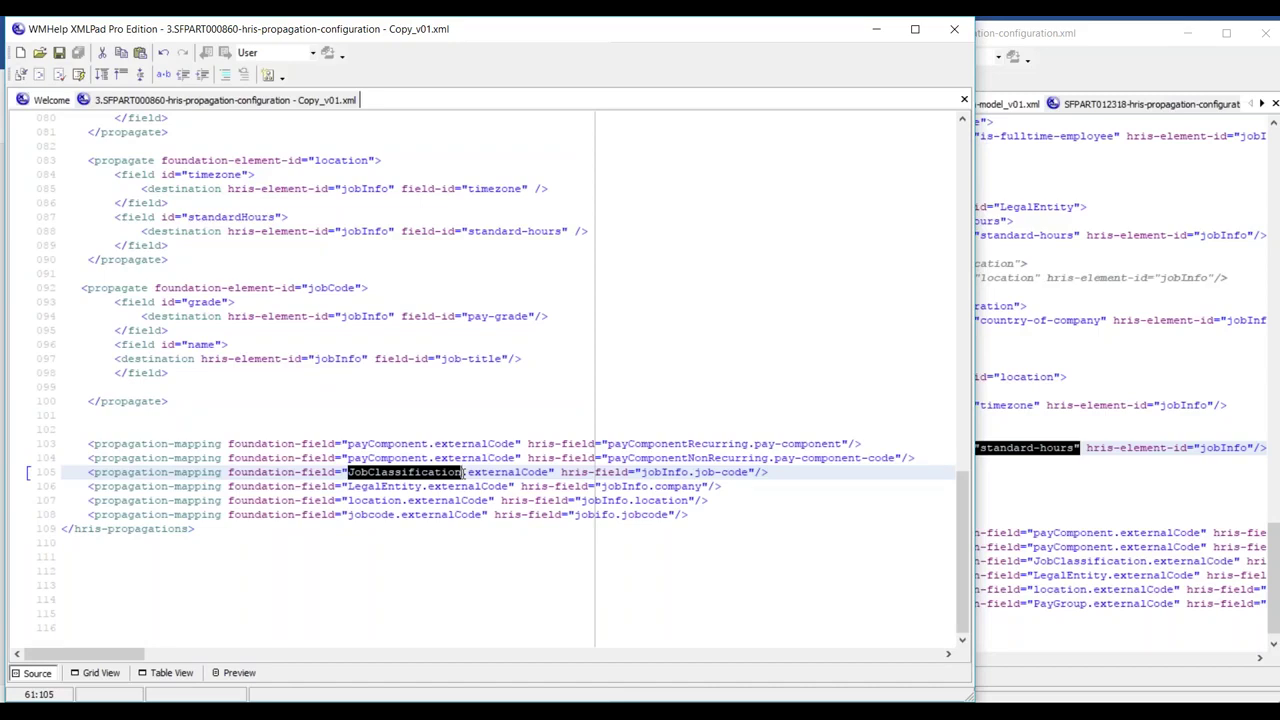
left_click_drag(772, 472, 52, 472)
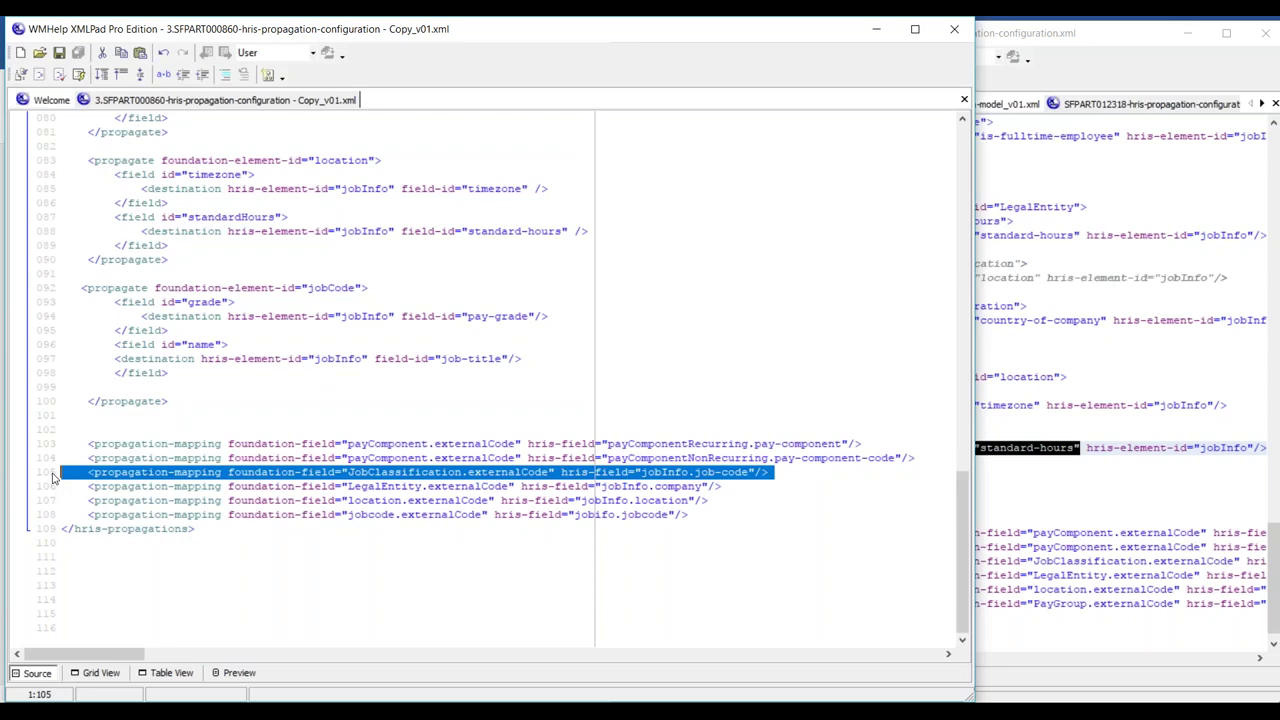
Delete the empty line 99 inside the jobCode propagate block
left_click(94, 388)
key("BackSpace")
key("BackSpace")
key("BackSpace")
key("BackSpace")
key("BackSpace")
key("BackSpace")
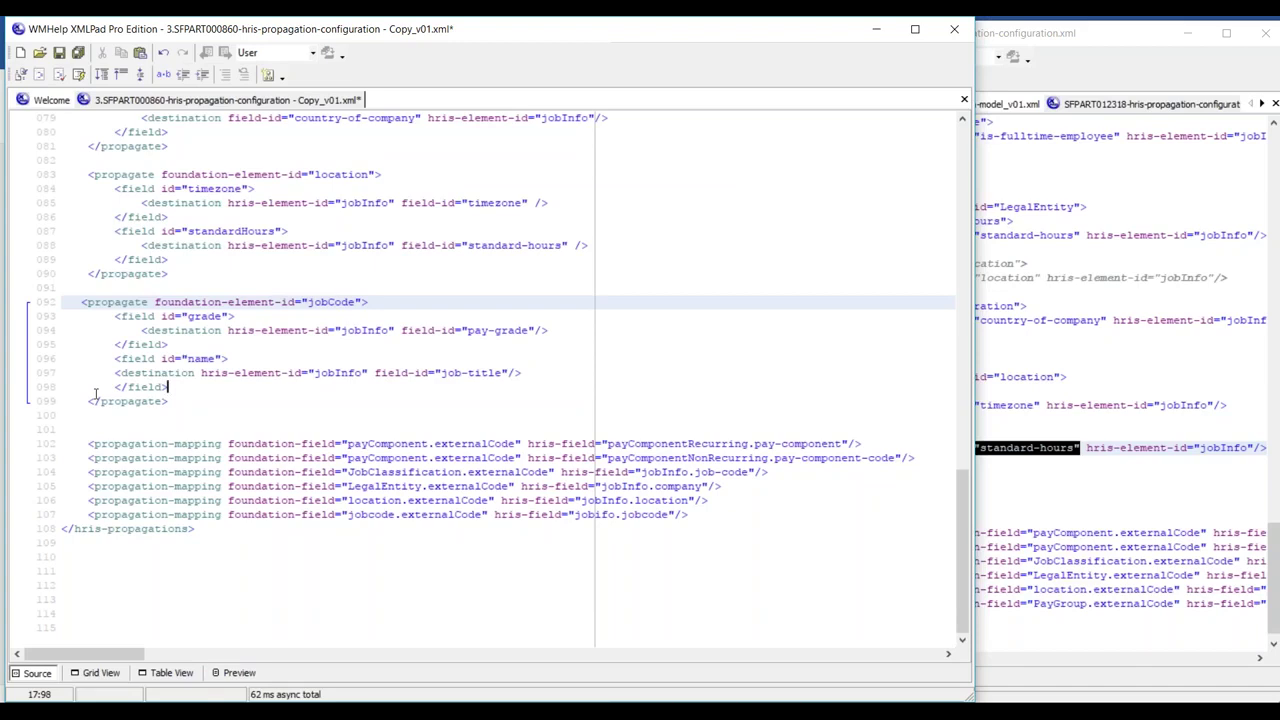
left_click(126, 585)
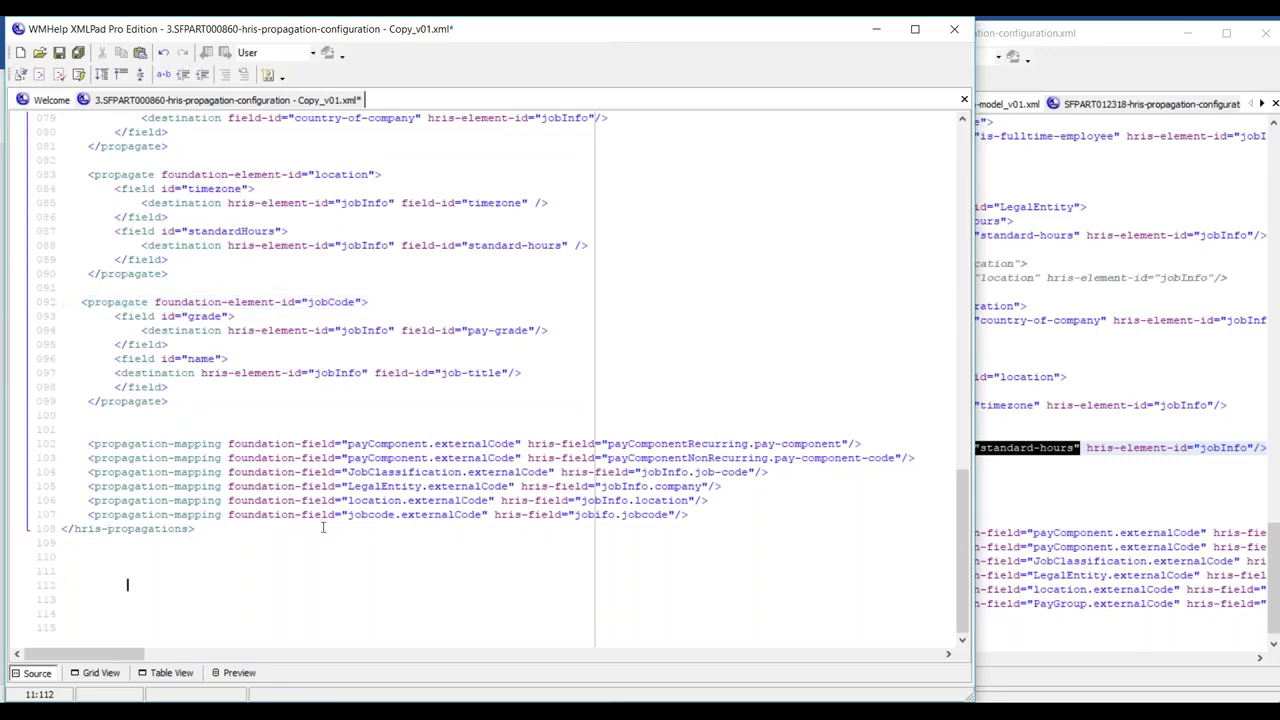
Inspect the jobcode mapping's foundation-field jobcode.externalCode and hris-field jobInfo.jobcode on line 107
left_click_drag(83, 514, 484, 514)
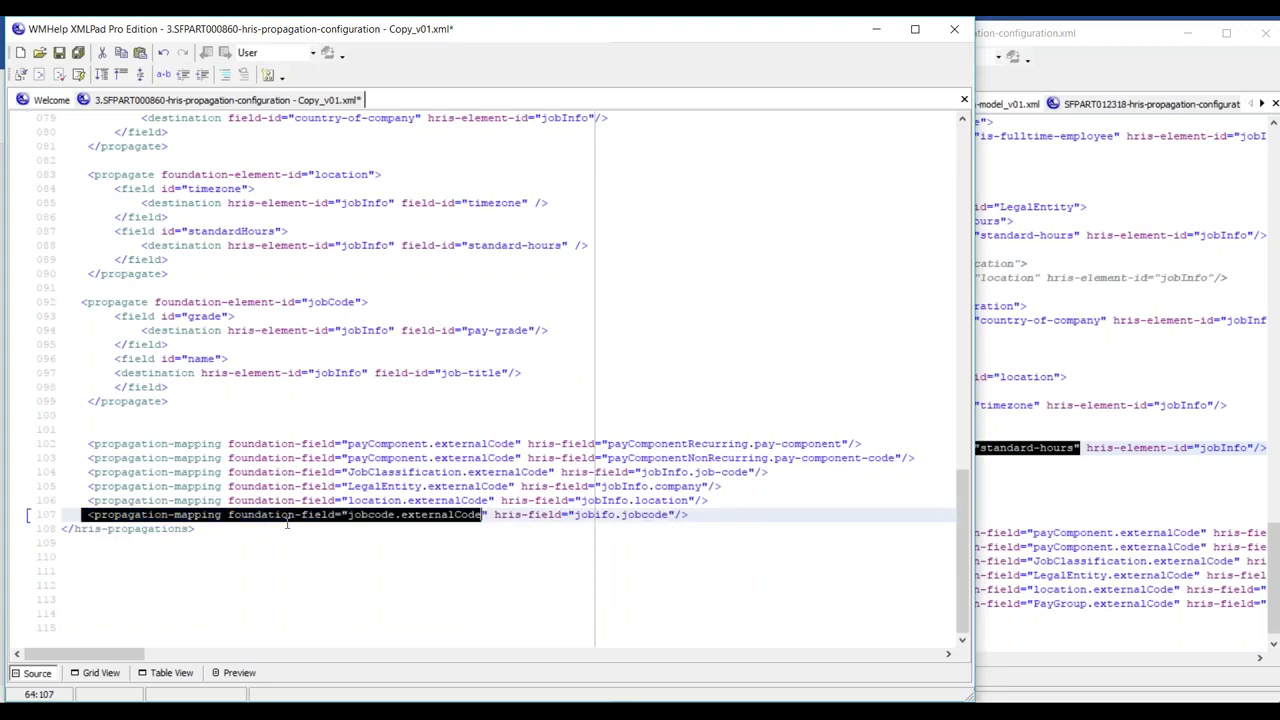
left_click_drag(352, 514, 488, 514)
left_click(474, 542)
left_click_drag(222, 514, 352, 514)
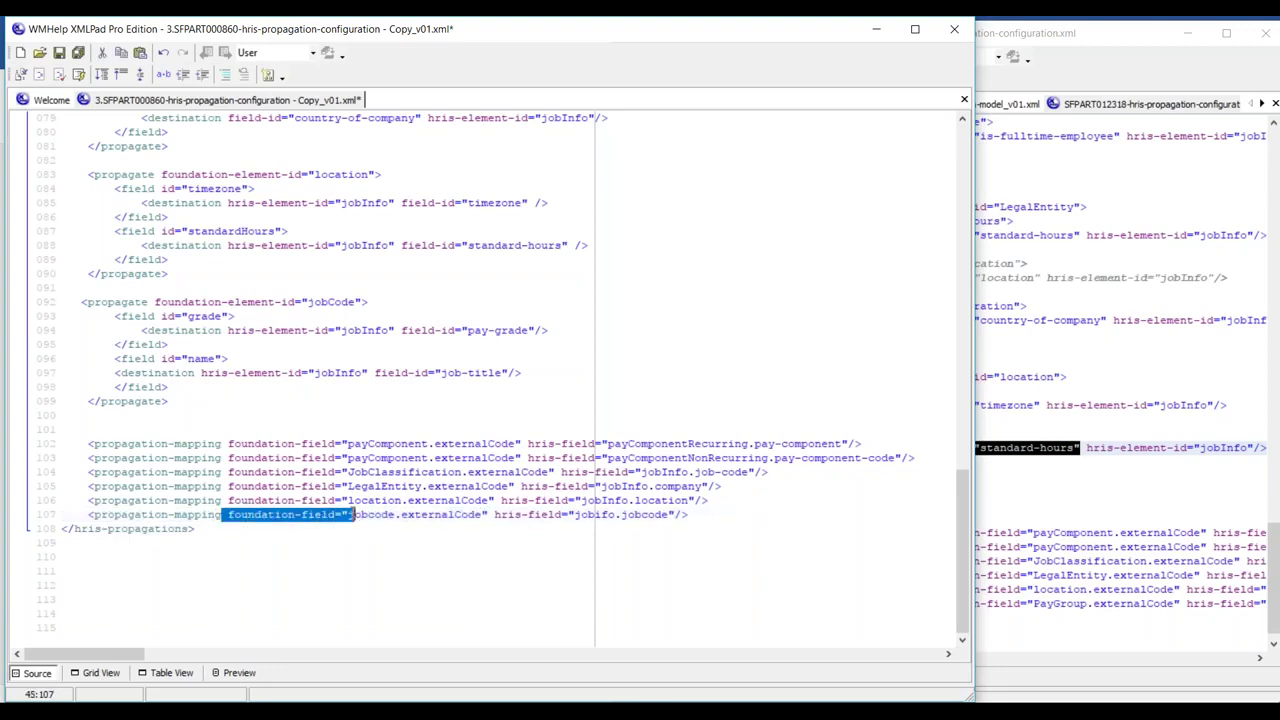
left_click(434, 514)
left_click(494, 514)
left_click_drag(494, 514, 674, 514)
left_click(579, 514)
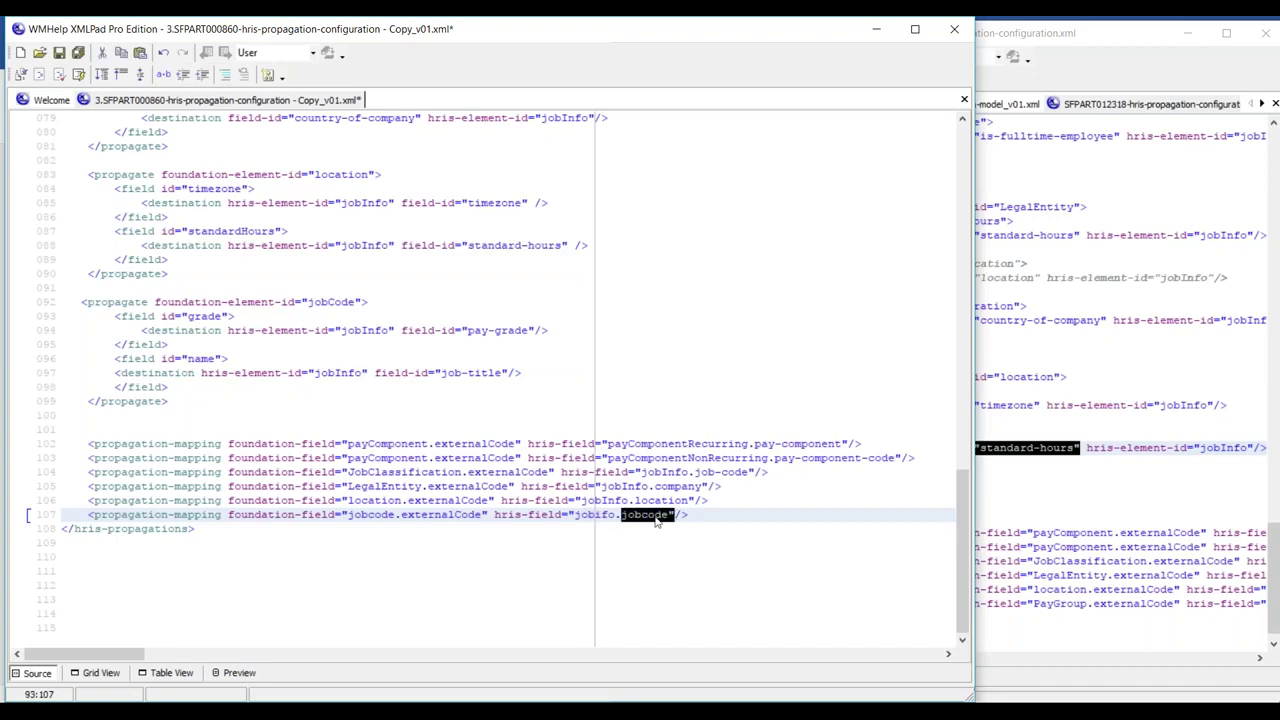
Bring the SFPART012318 reference configuration window forward and maximize it
left_click(1000, 518)
left_click_drag(1012, 20, 440, 37)
double_click(650, 37)
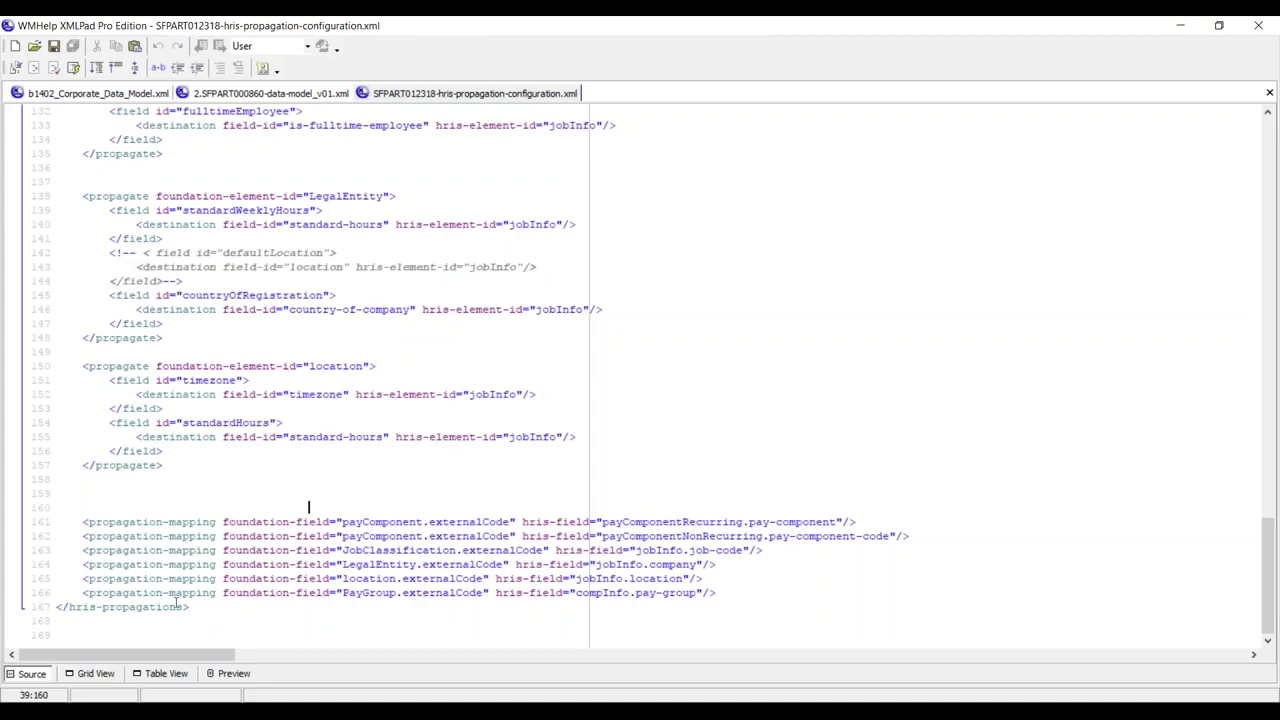
left_click_drag(77, 594, 402, 596)
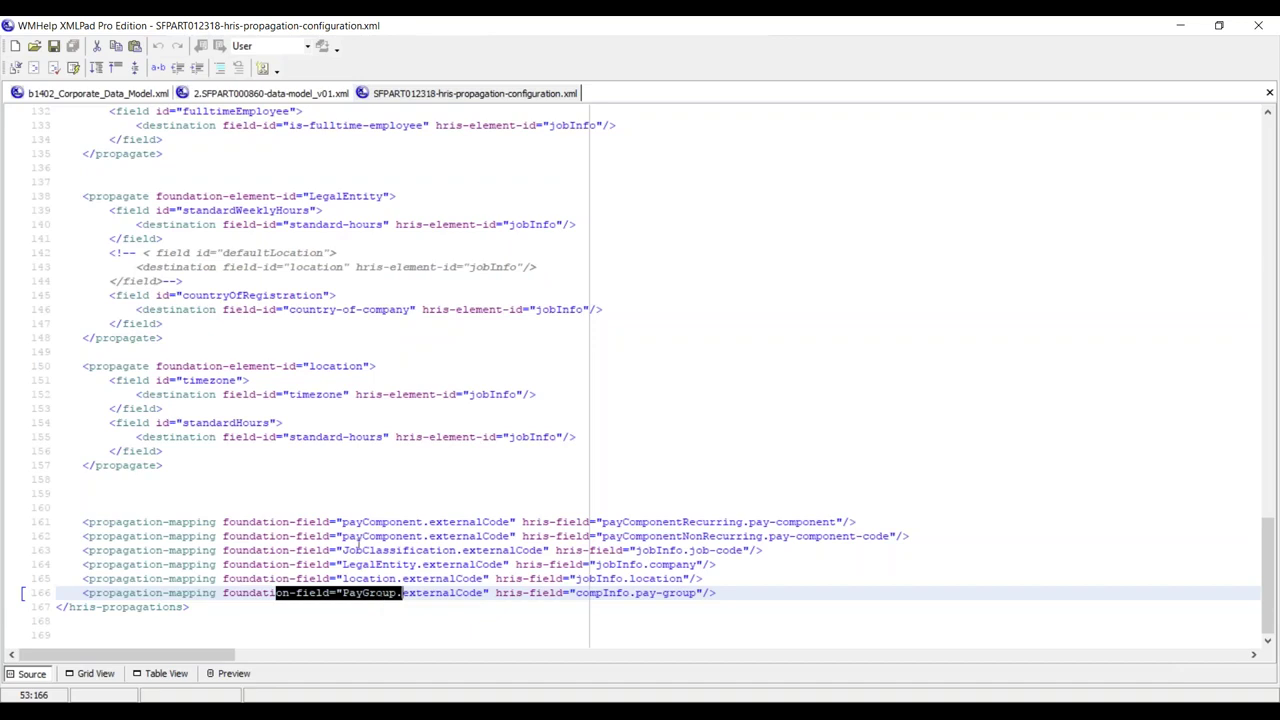
left_click_drag(342, 550, 457, 550)
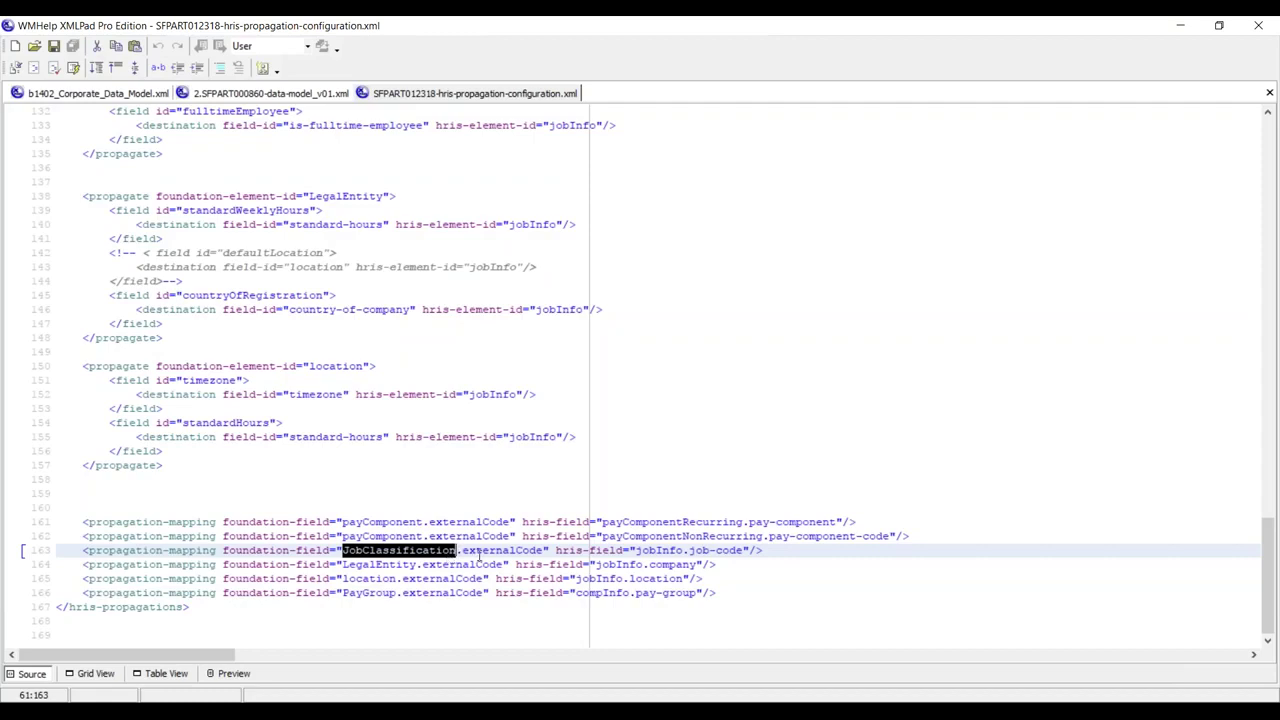
left_click_drag(476, 551, 748, 551)
left_click(698, 563)
left_click_drag(335, 607, 457, 593)
left_click(380, 596)
left_click(337, 594)
left_click_drag(337, 593, 383, 593)
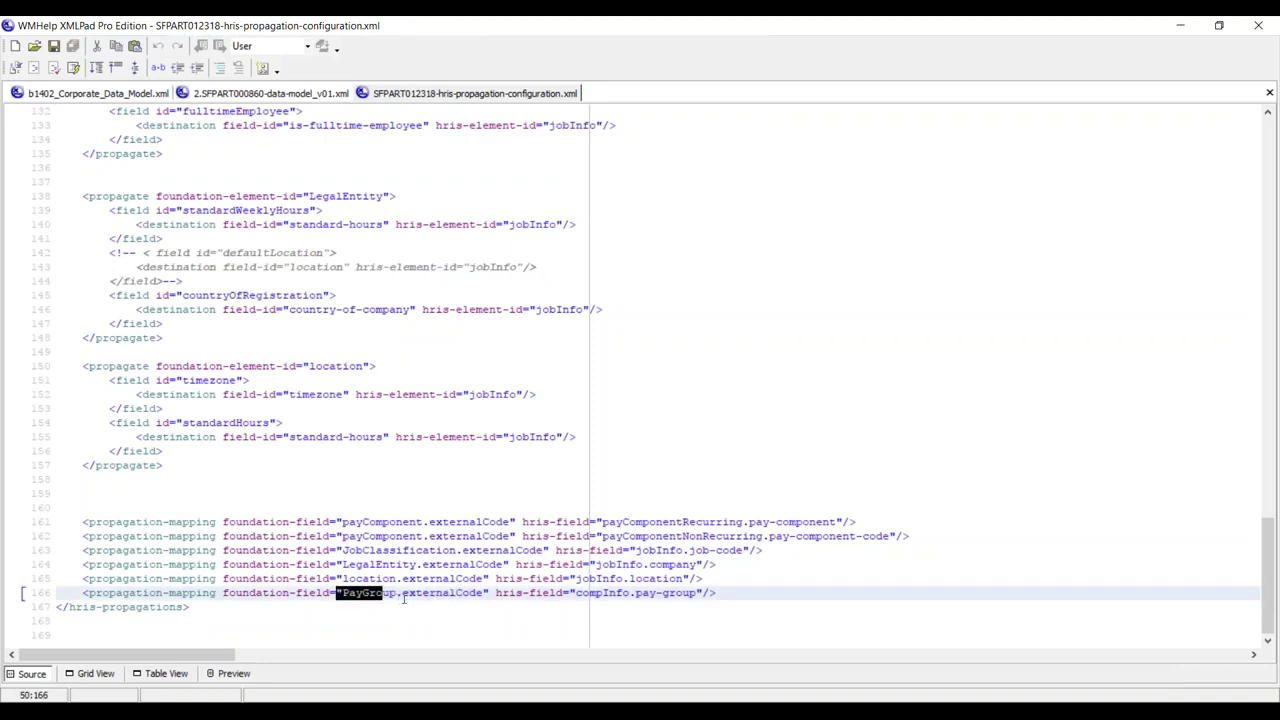
left_click_drag(496, 593, 702, 601)
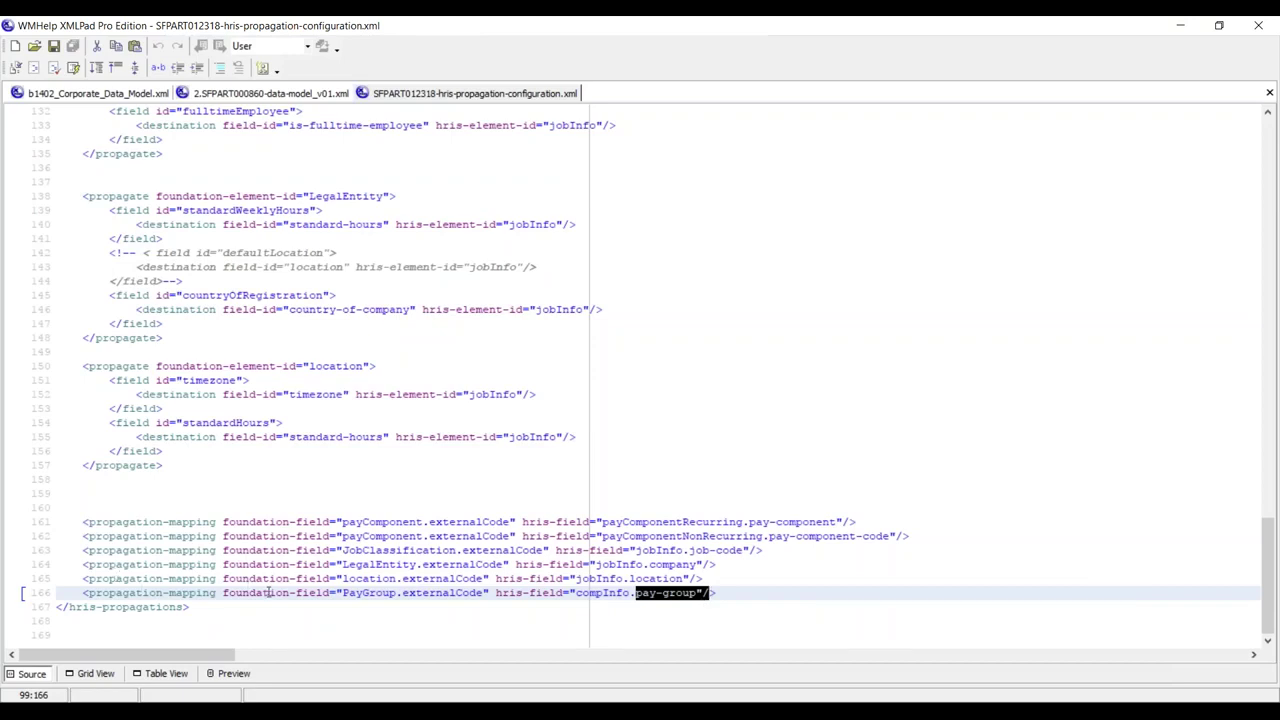
left_click(357, 593)
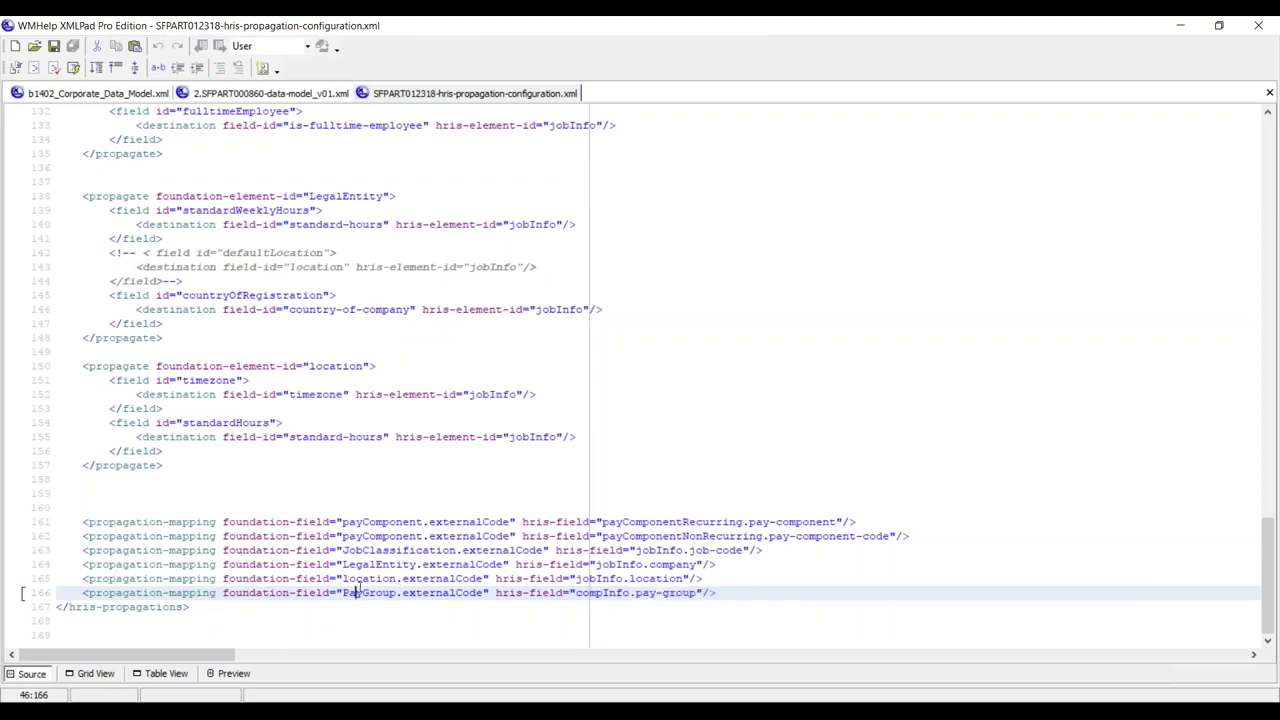
left_click(444, 578)
left_click(530, 578)
left_click(610, 578)
left_click(663, 578)
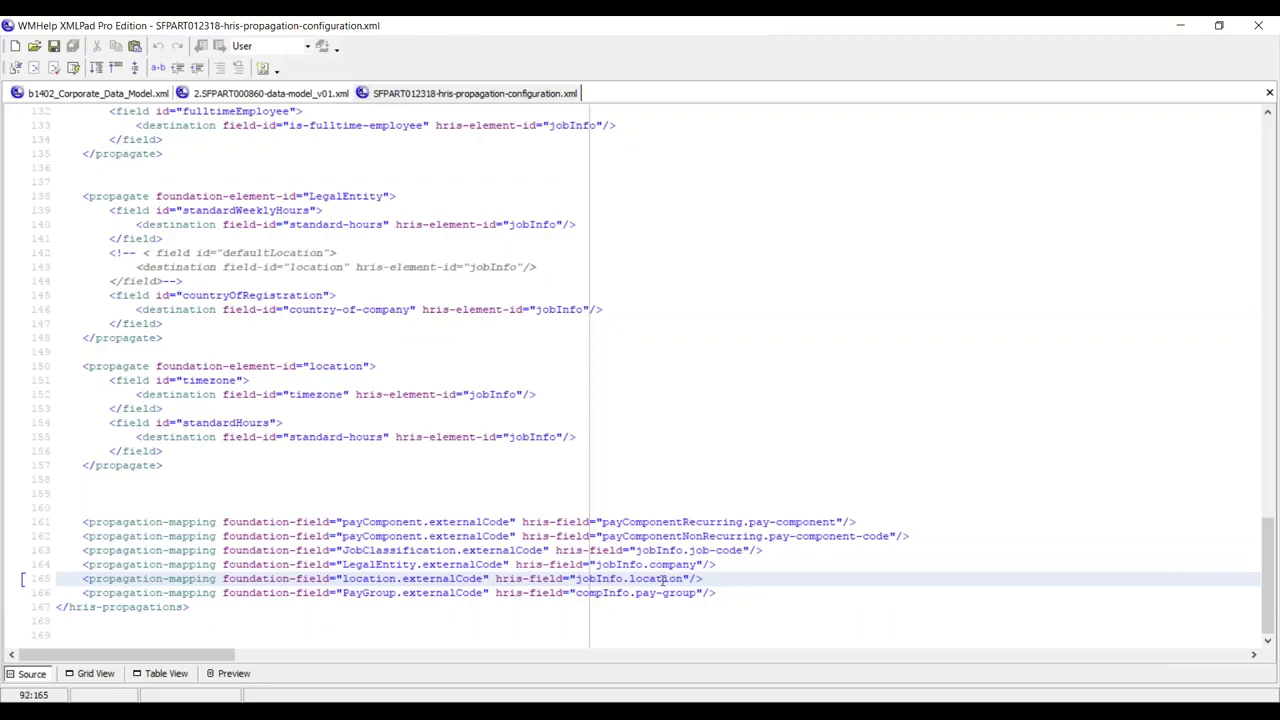
left_click_drag(631, 578, 694, 578)
left_click_drag(401, 578, 486, 578)
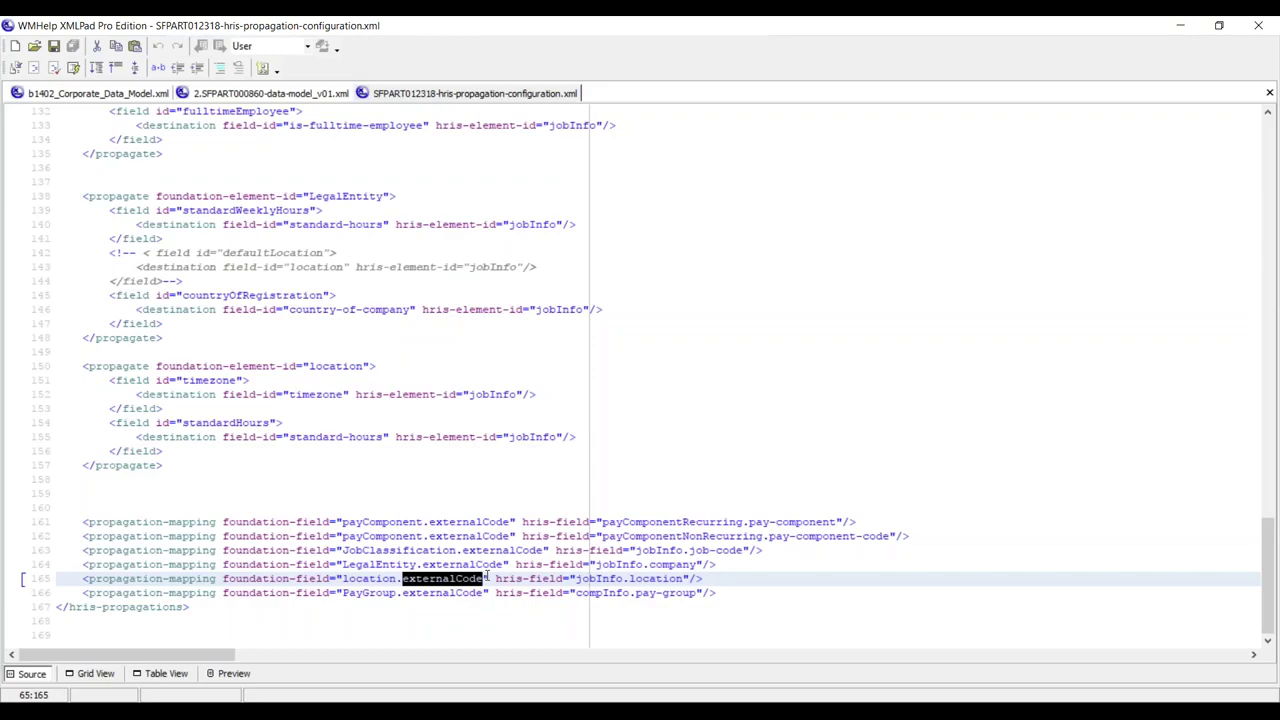
left_click_drag(342, 578, 396, 578)
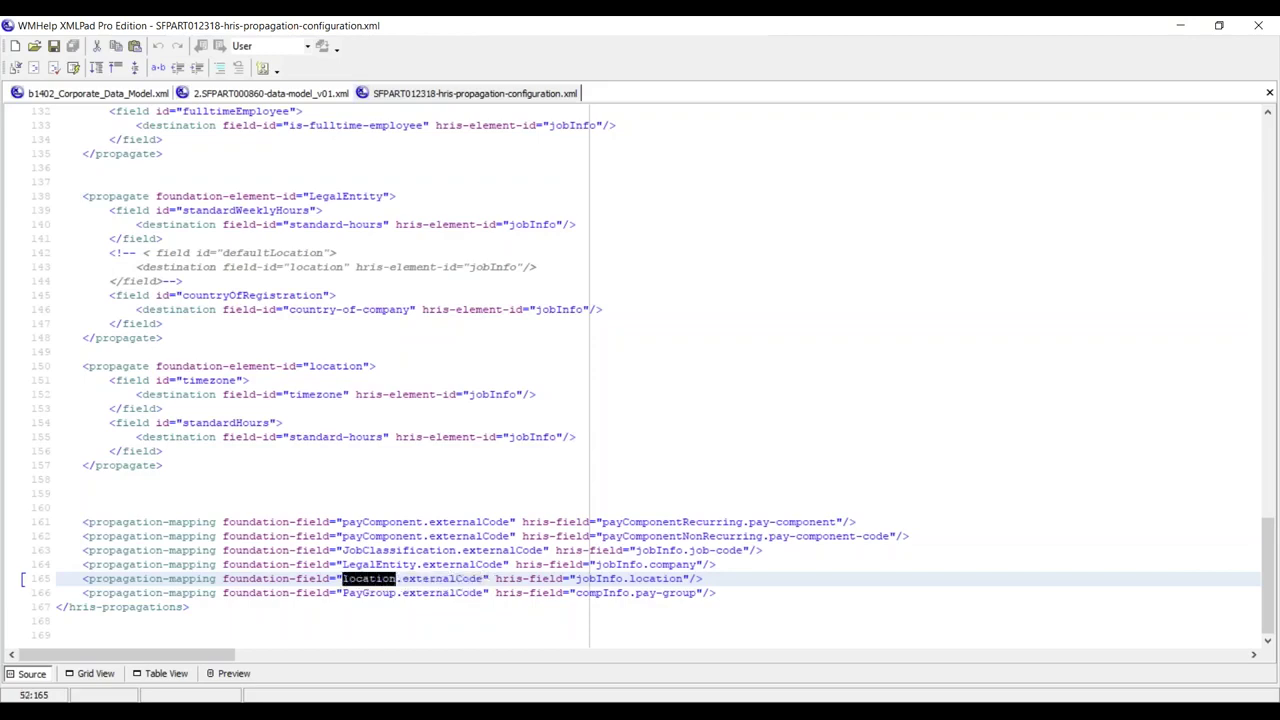
left_click_drag(576, 578, 695, 578)
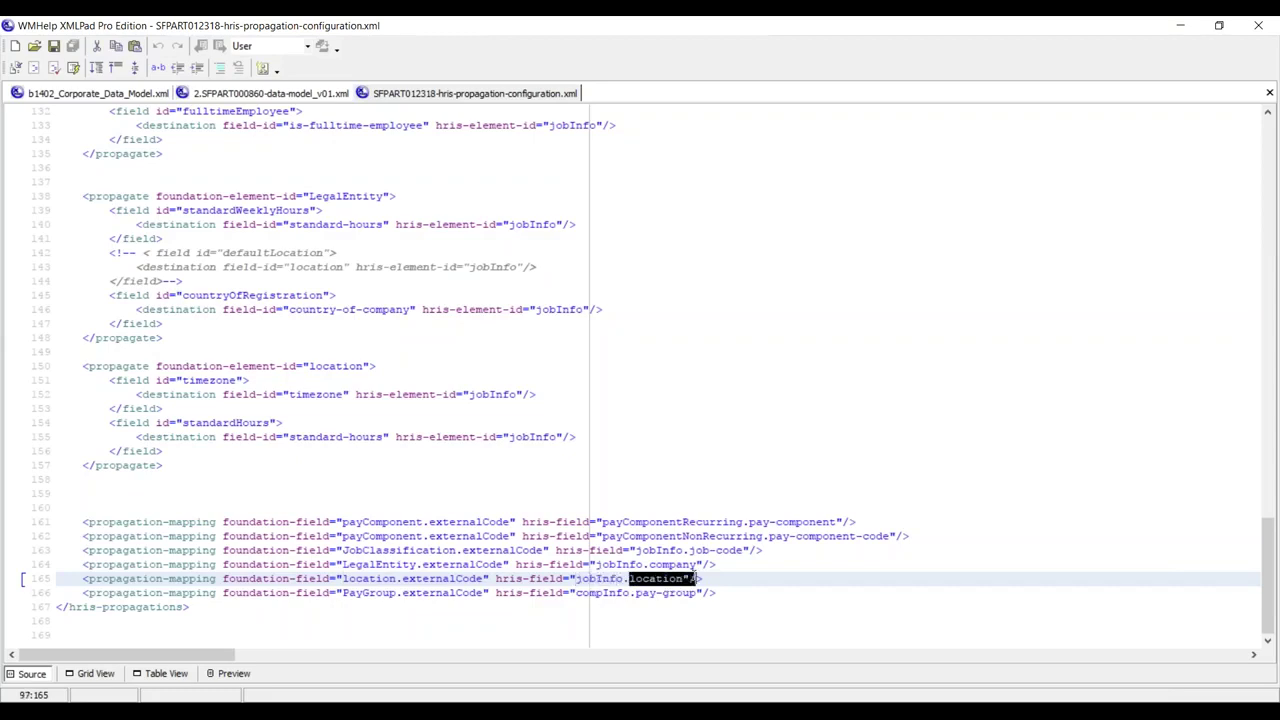
left_click_drag(402, 578, 489, 578)
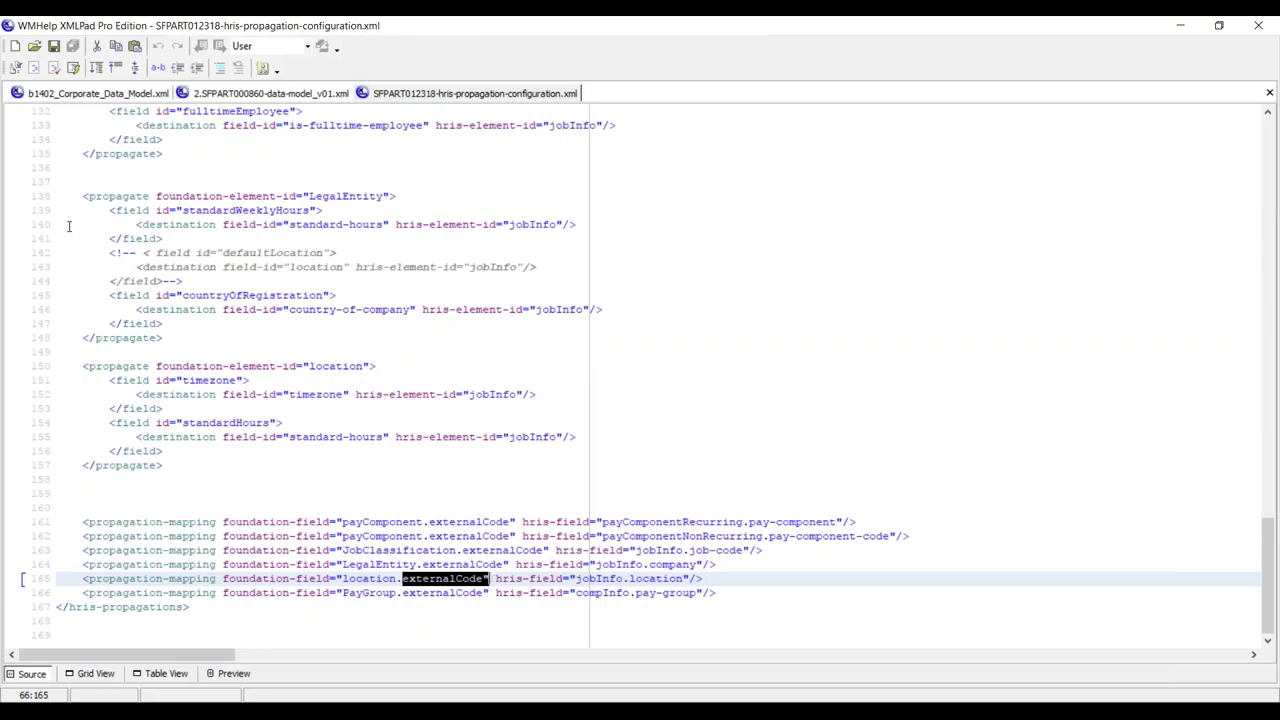
Open b1402_Corporate_Data_Model.xml, check Location in Table View, then select Location's externalCode in Source
left_click(78, 95)
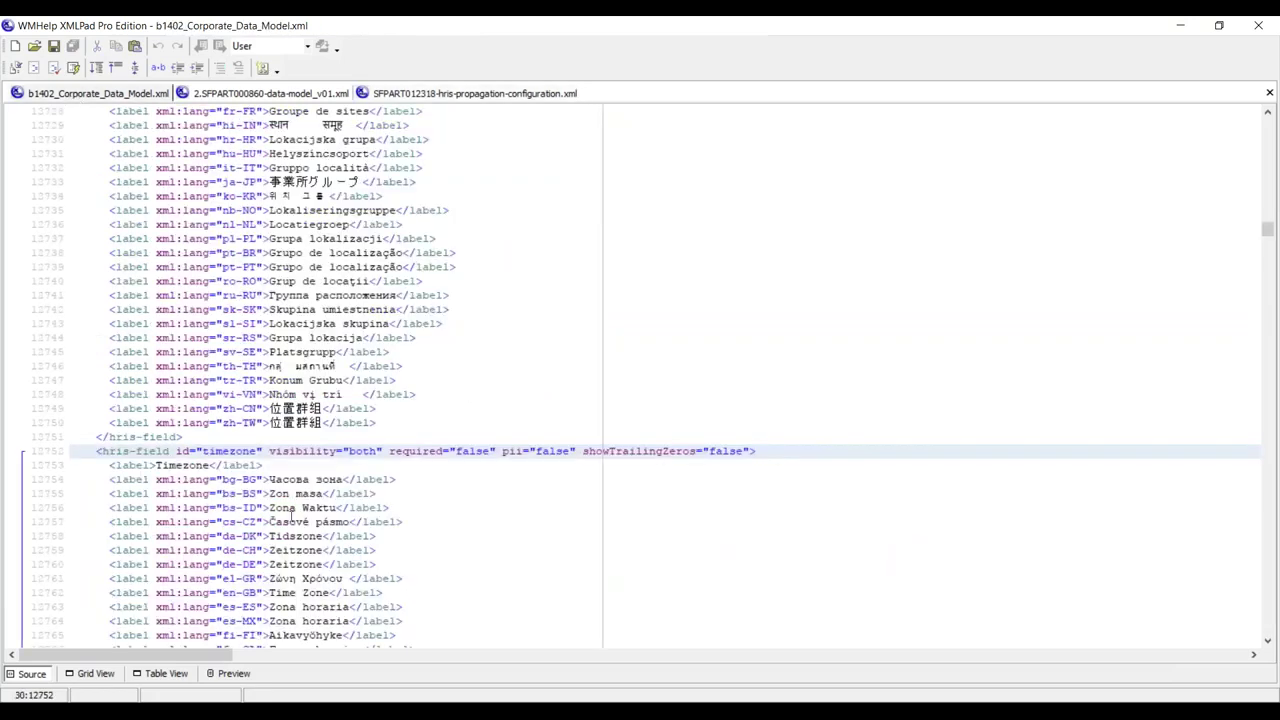
left_click(165, 673)
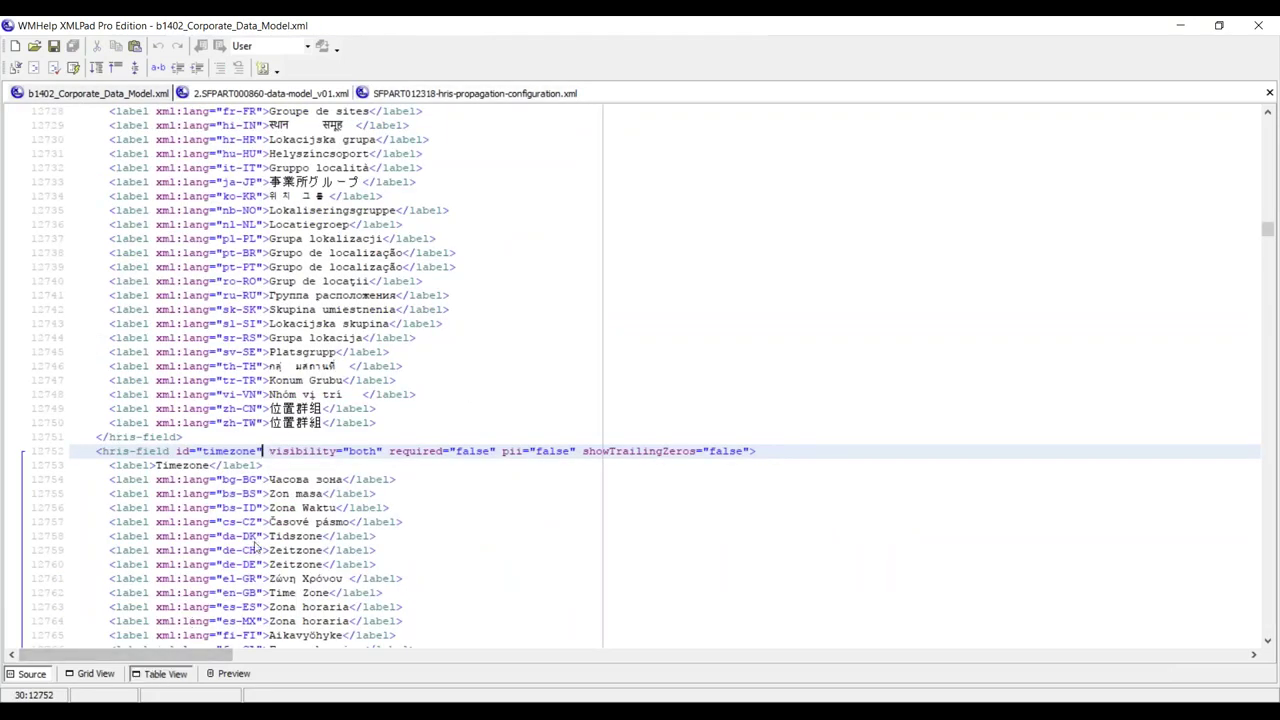
scroll(273, 275, "up", 3)
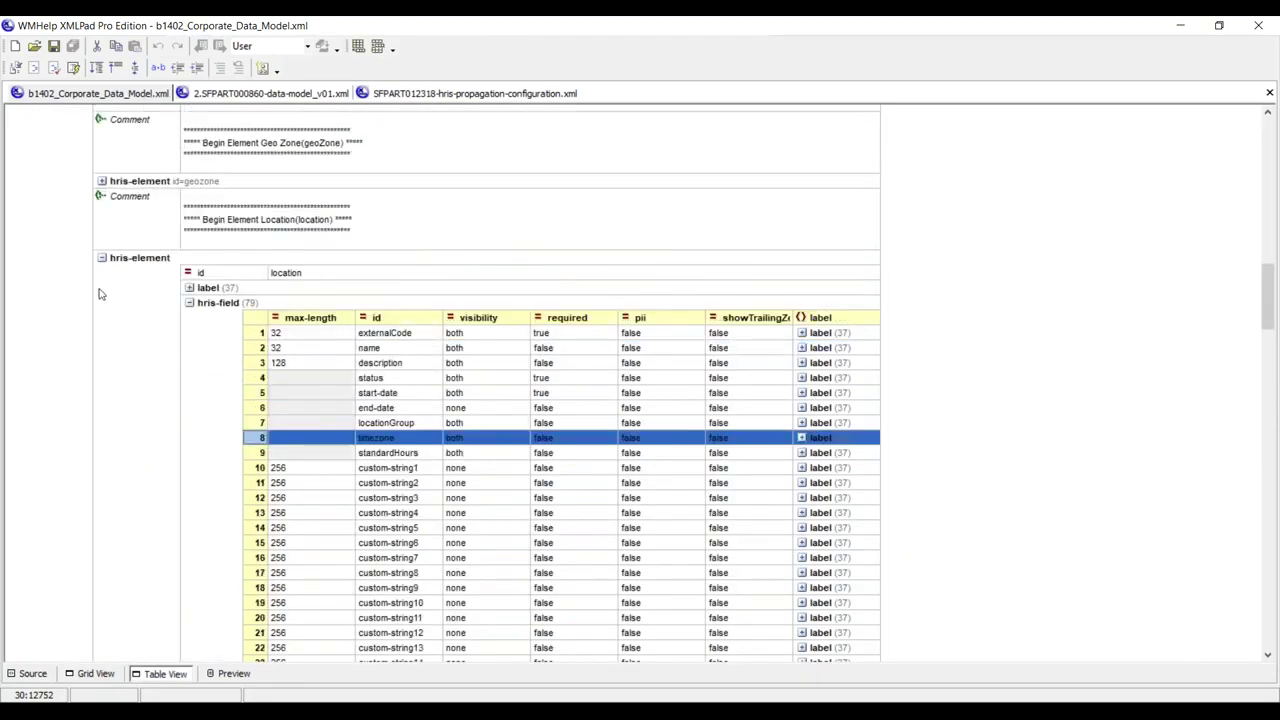
left_click(137, 552)
left_click(30, 673)
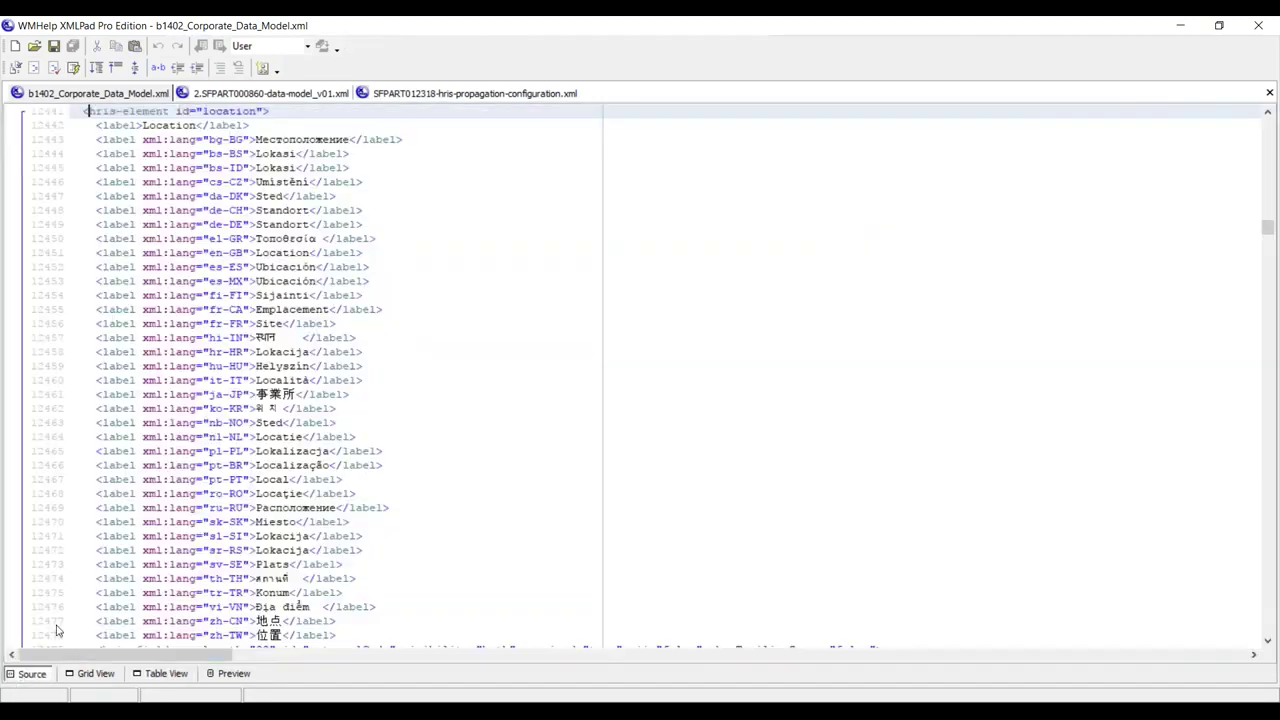
scroll(204, 453, "up", 1)
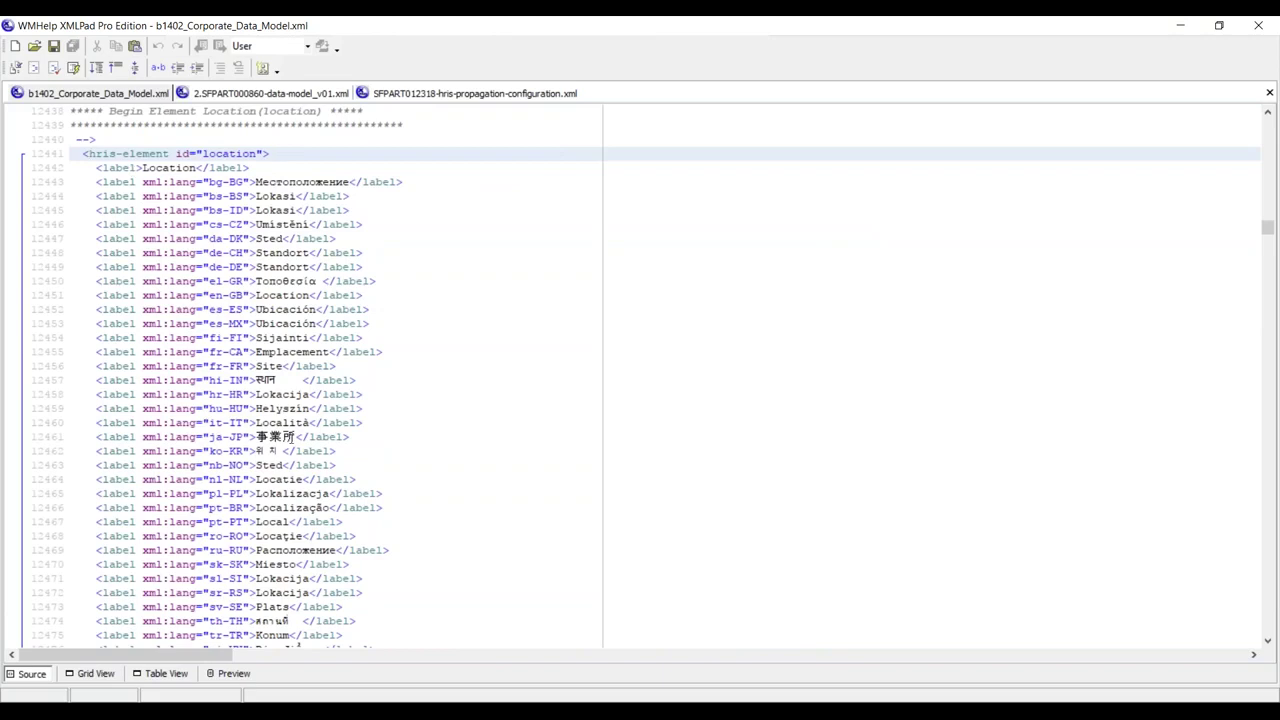
scroll(291, 431, "down", 4)
scroll(291, 431, "down", 5)
left_click(311, 310)
left_click_drag(311, 310, 390, 310)
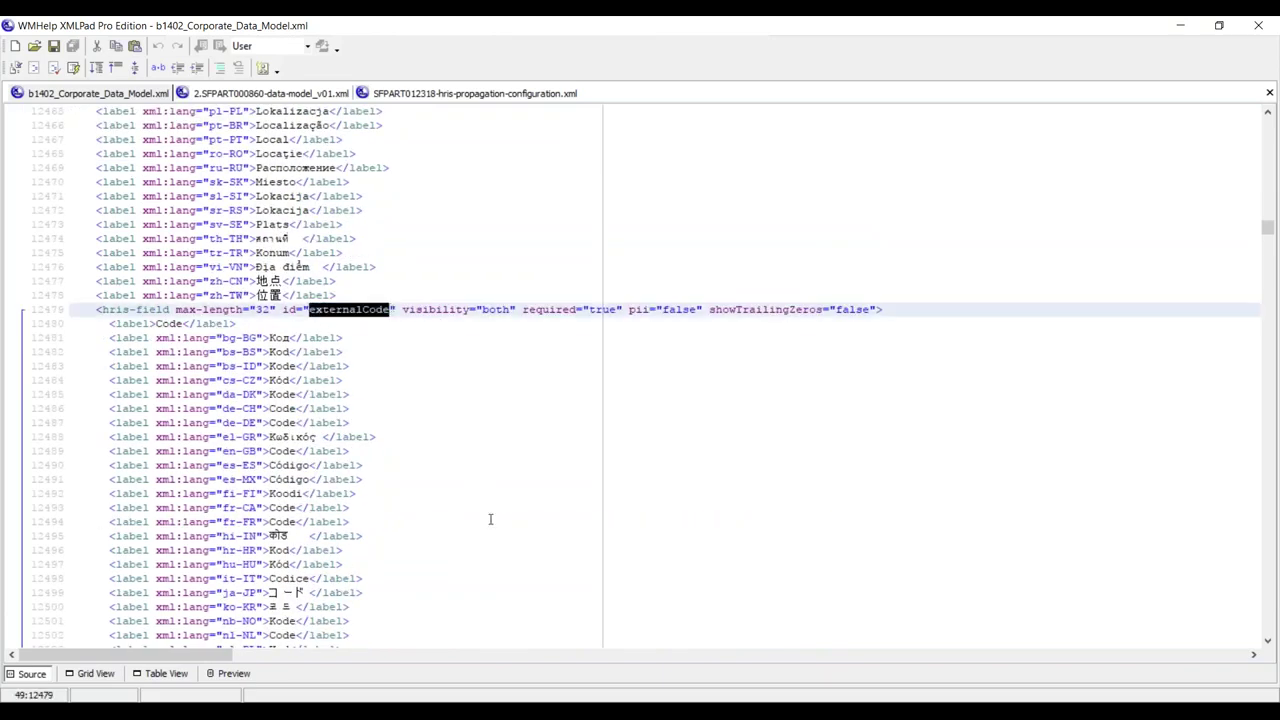
Fit the corporate model to the right half and compare Atlanta's Code with its externalCode field
left_click(1219, 25)
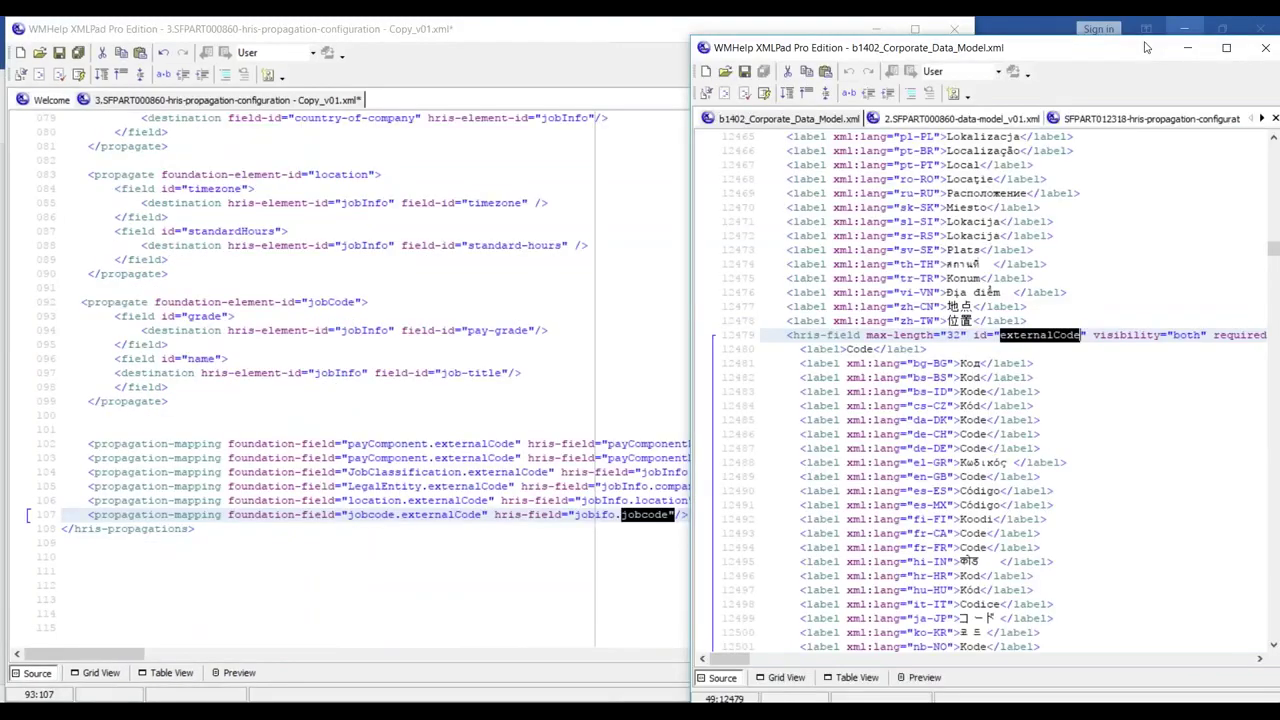
mouse_move(1046, 50)
left_mouse_down()
mouse_move(1031, 57)
mouse_move(1028, 35)
mouse_move(1027, 50)
left_mouse_up()
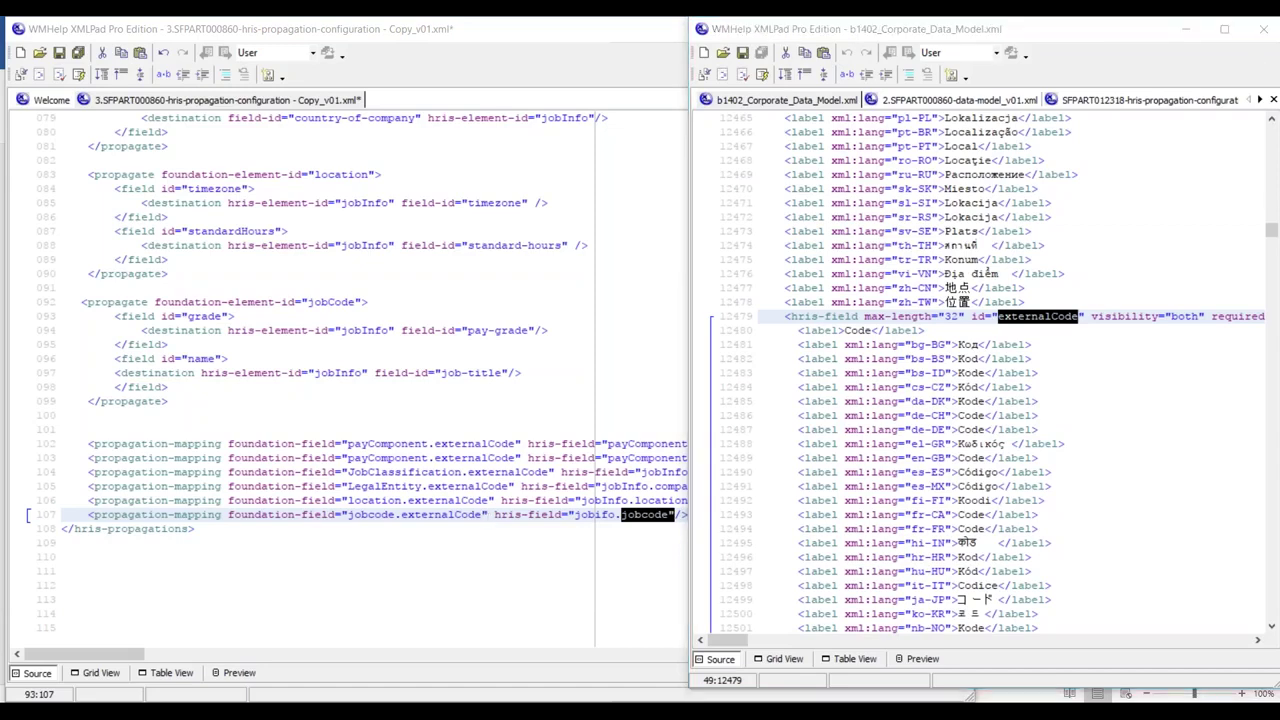
key("alt+Tab")
left_click_drag(762, 341, 798, 338)
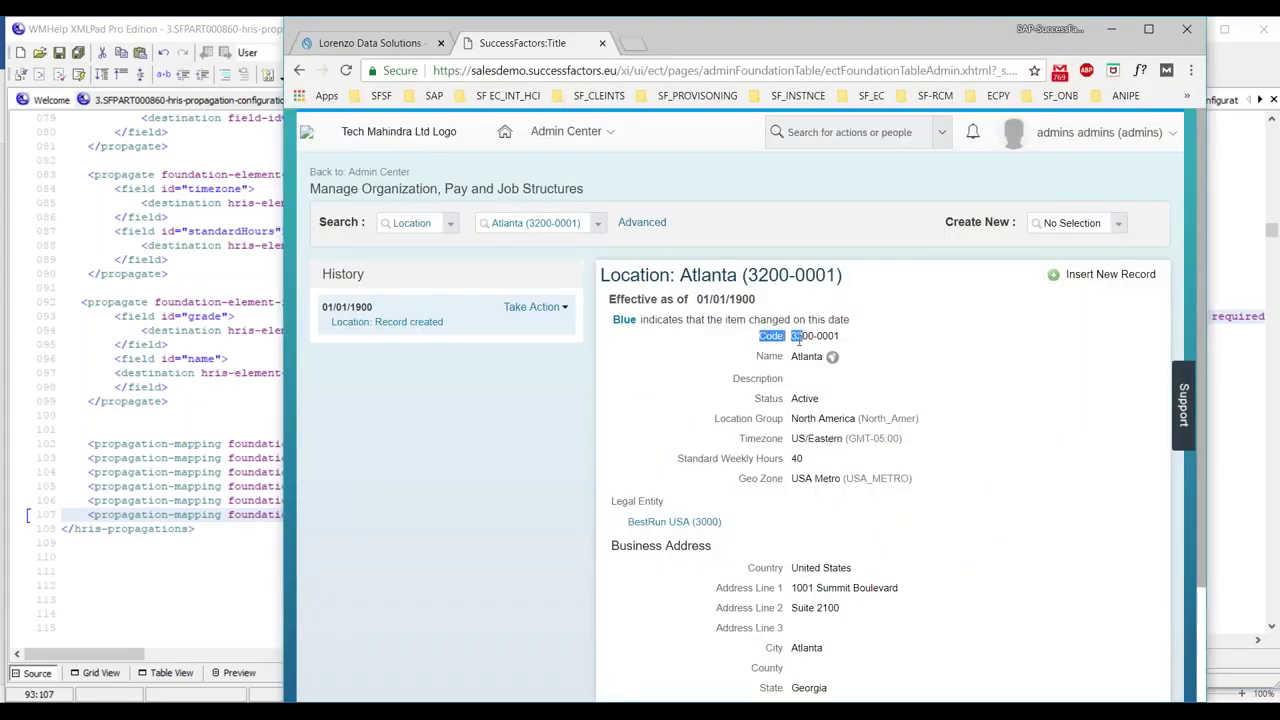
left_click(1111, 29)
left_click_drag(845, 330, 872, 330)
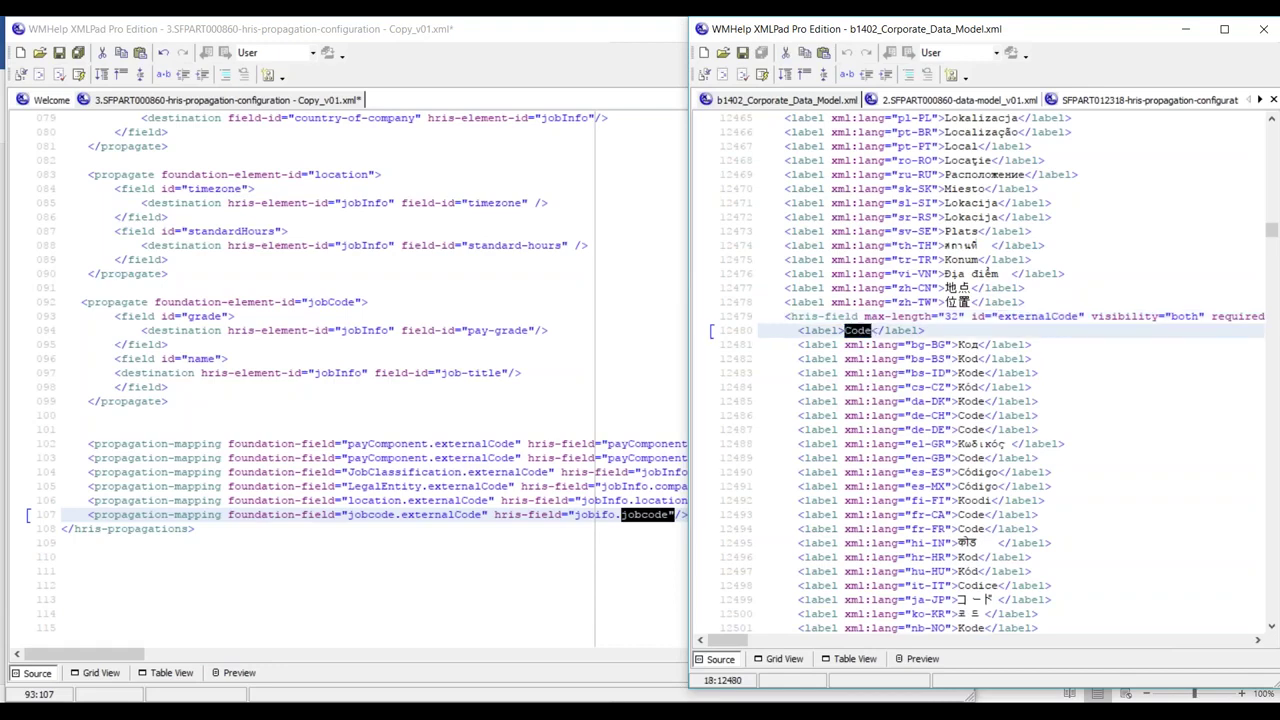
left_click_drag(997, 316, 1079, 316)
Mark the config's jobInfo.location target, then scroll the model to hris-element id="location"
left_click_drag(342, 500, 489, 500)
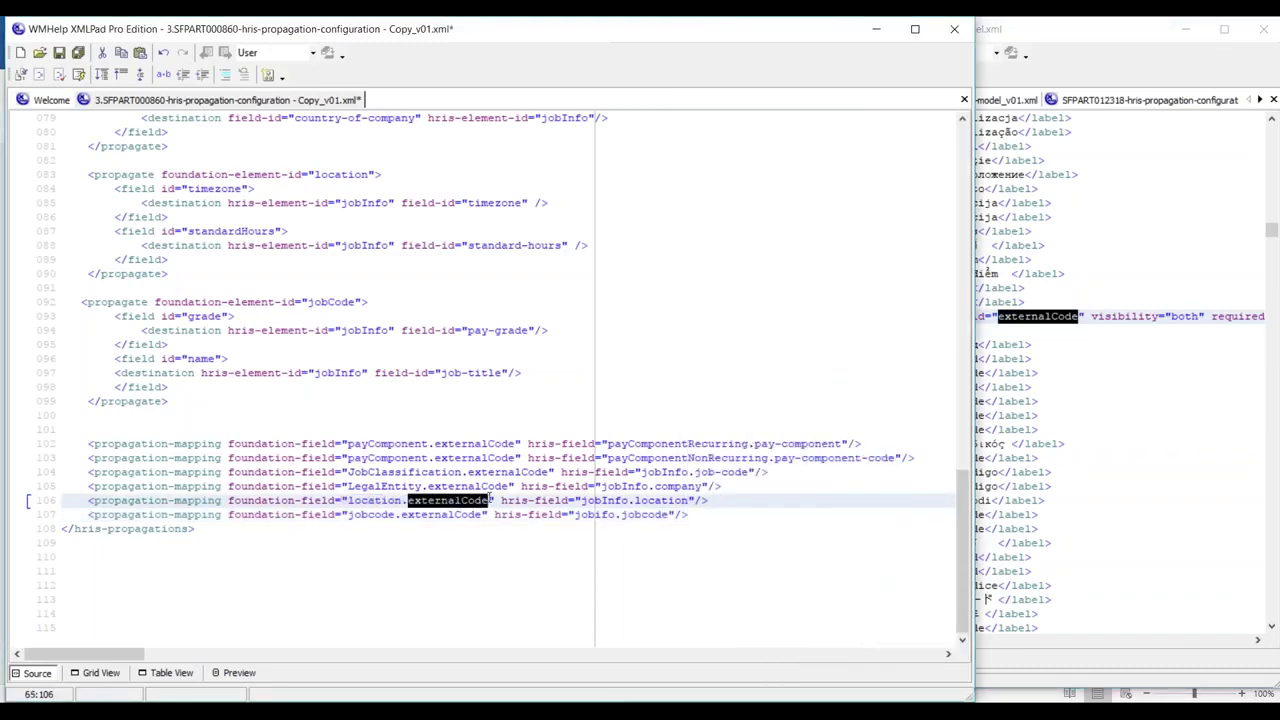
left_click_drag(575, 500, 693, 500)
left_click(1091, 458)
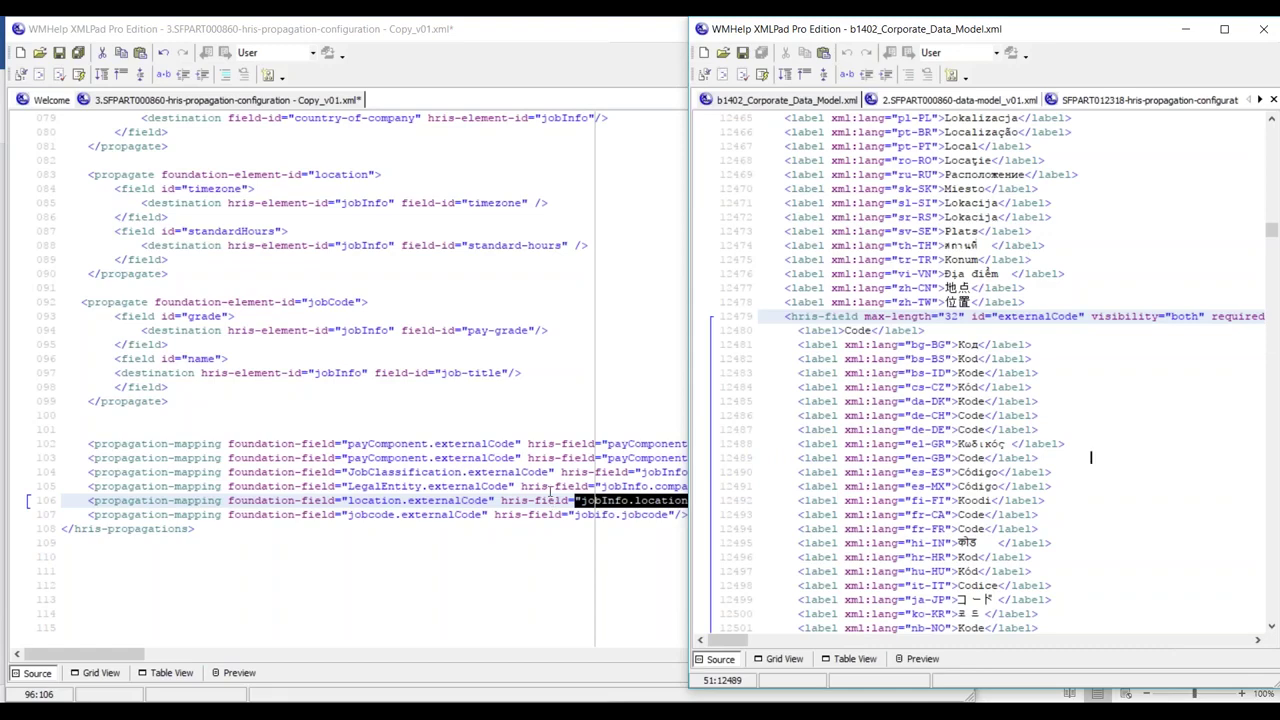
scroll(920, 322, "up", 13)
left_click(877, 330)
left_click_drag(877, 330, 952, 331)
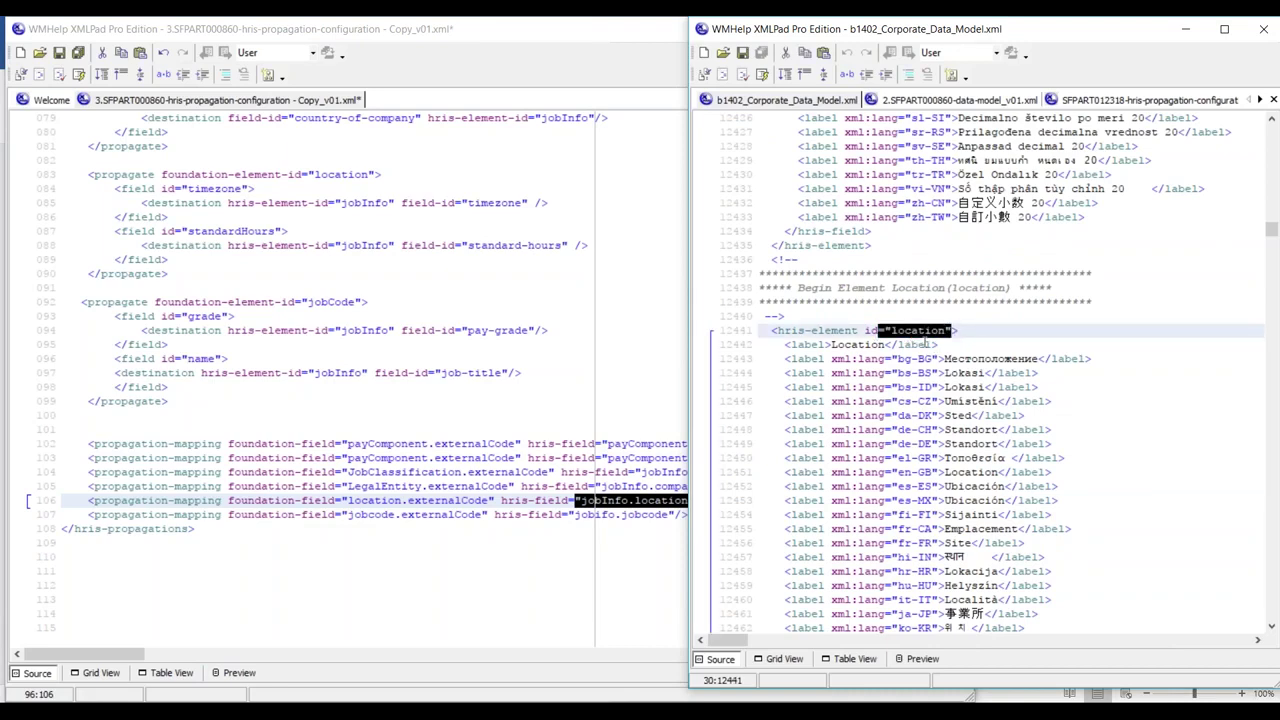
Recheck the Atlanta location's Code in SuccessFactors and mark the config's location foundation-field
key("alt+Tab")
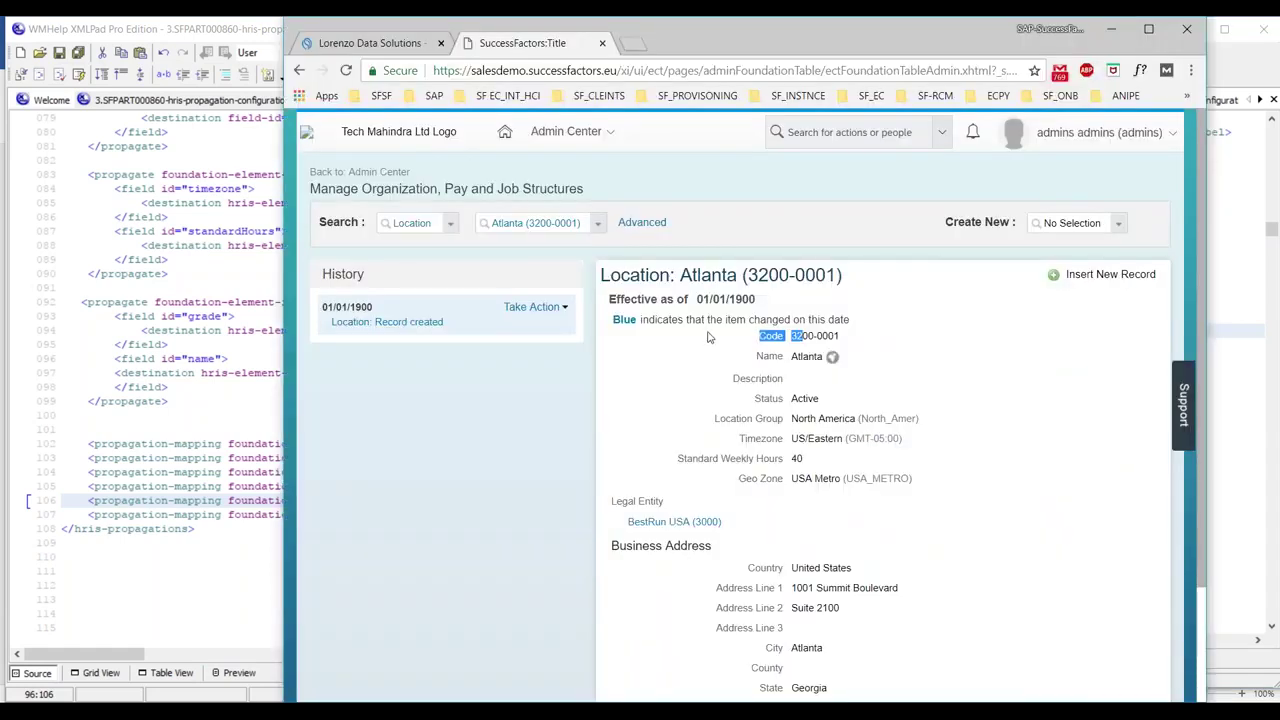
left_click_drag(754, 340, 801, 340)
left_click(1111, 29)
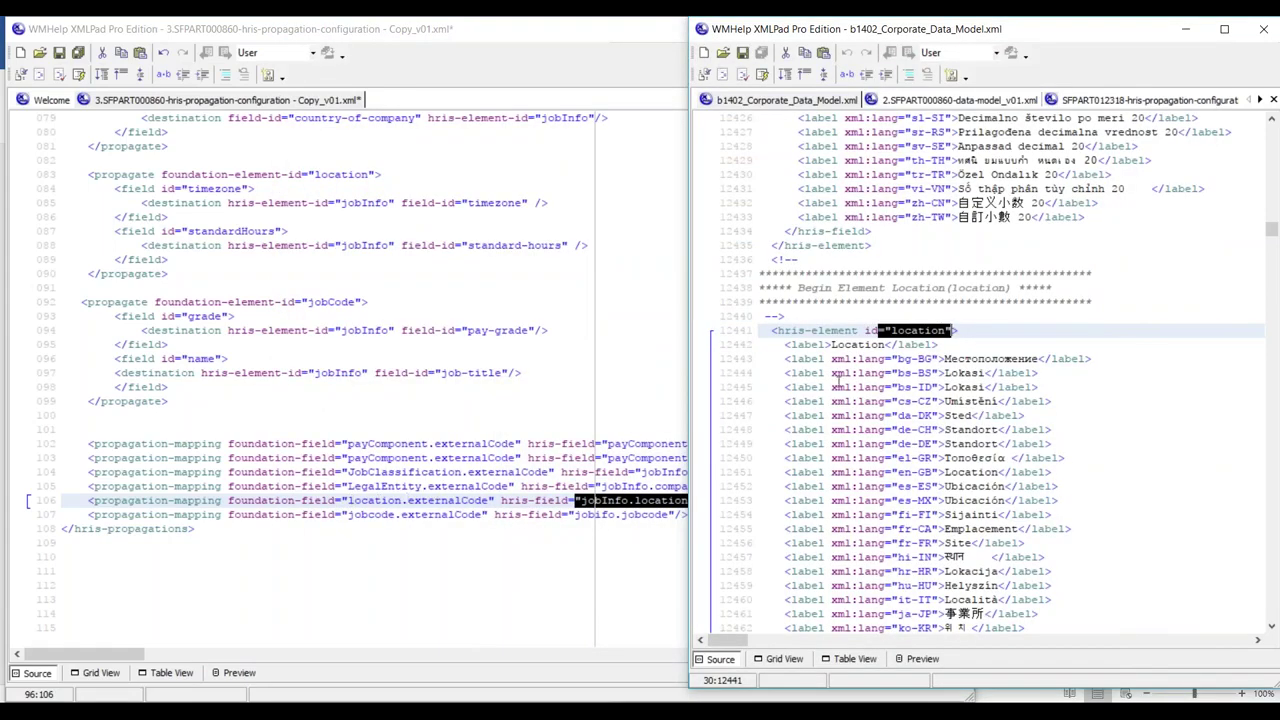
scroll(897, 536, "down", 4)
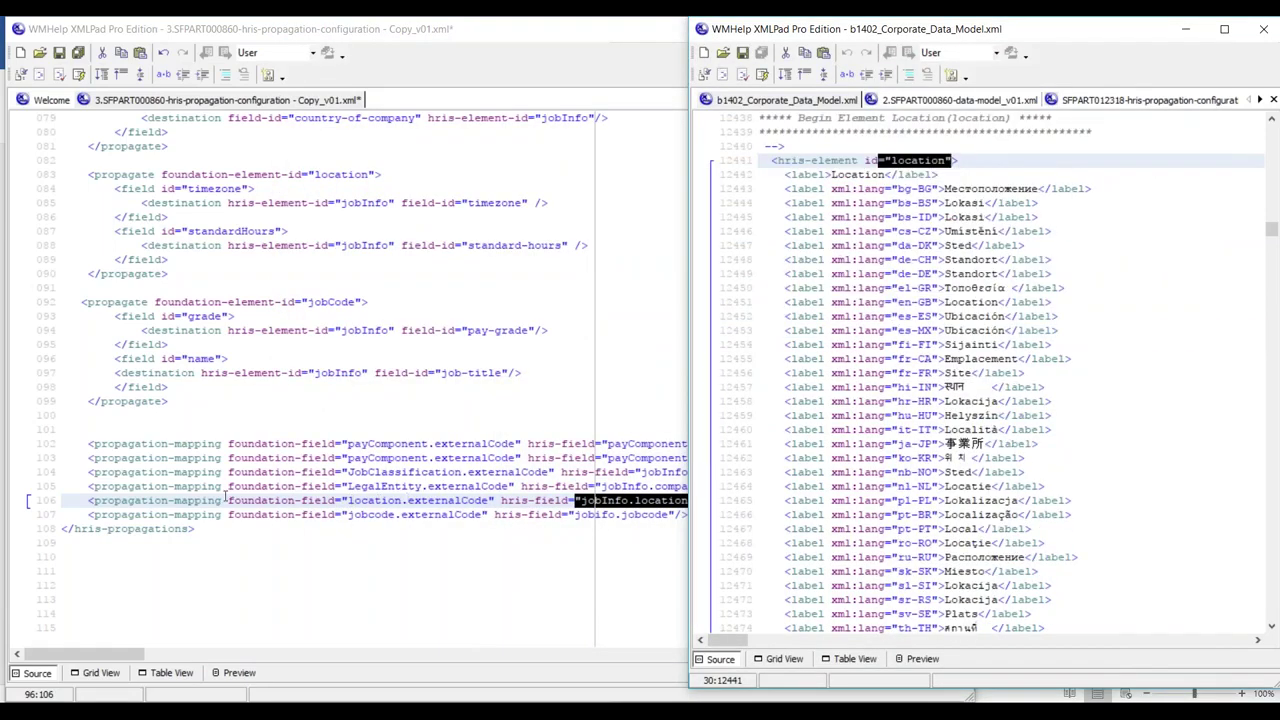
left_click(225, 500)
left_click_drag(225, 500, 328, 500)
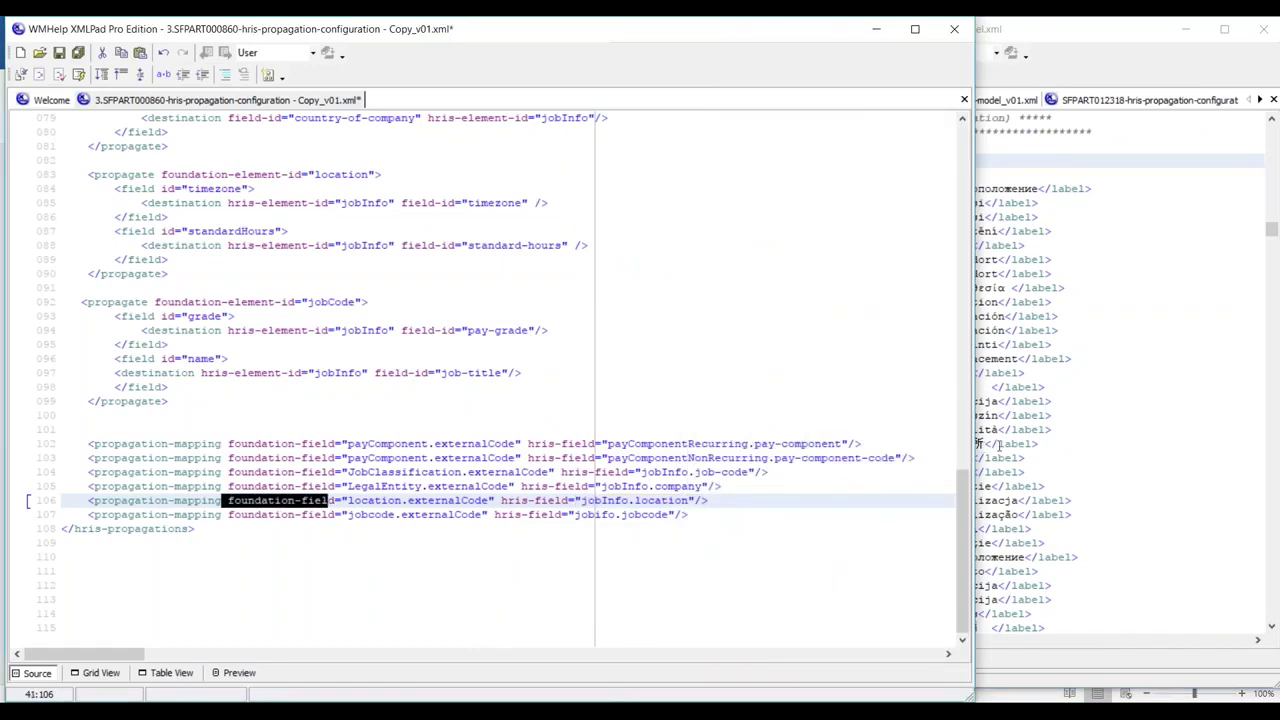
Mark the model's externalCode hris-field and Code label, then the config's jobInfo.location target
left_click(997, 445)
scroll(990, 440, "down", 10)
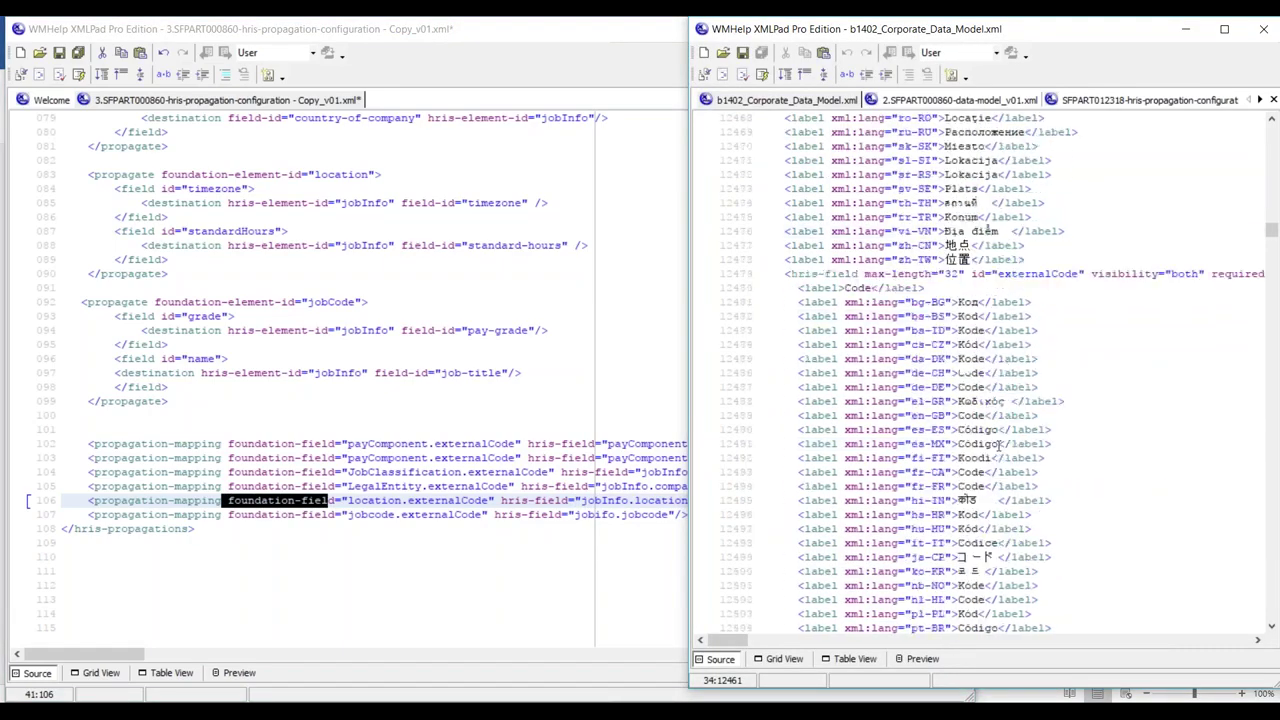
left_click_drag(790, 273, 872, 273)
left_click_drag(1003, 273, 1088, 274)
left_click(841, 288)
left_click_drag(841, 288, 879, 288)
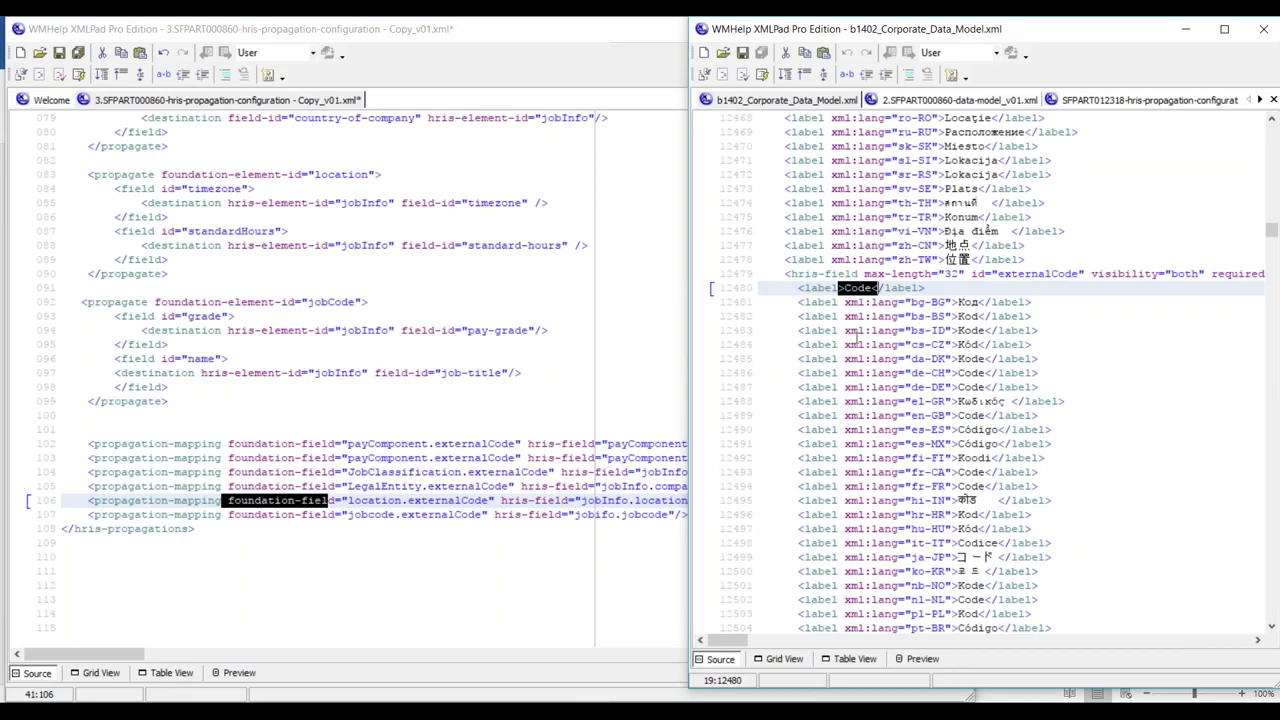
left_click_drag(993, 273, 1090, 274)
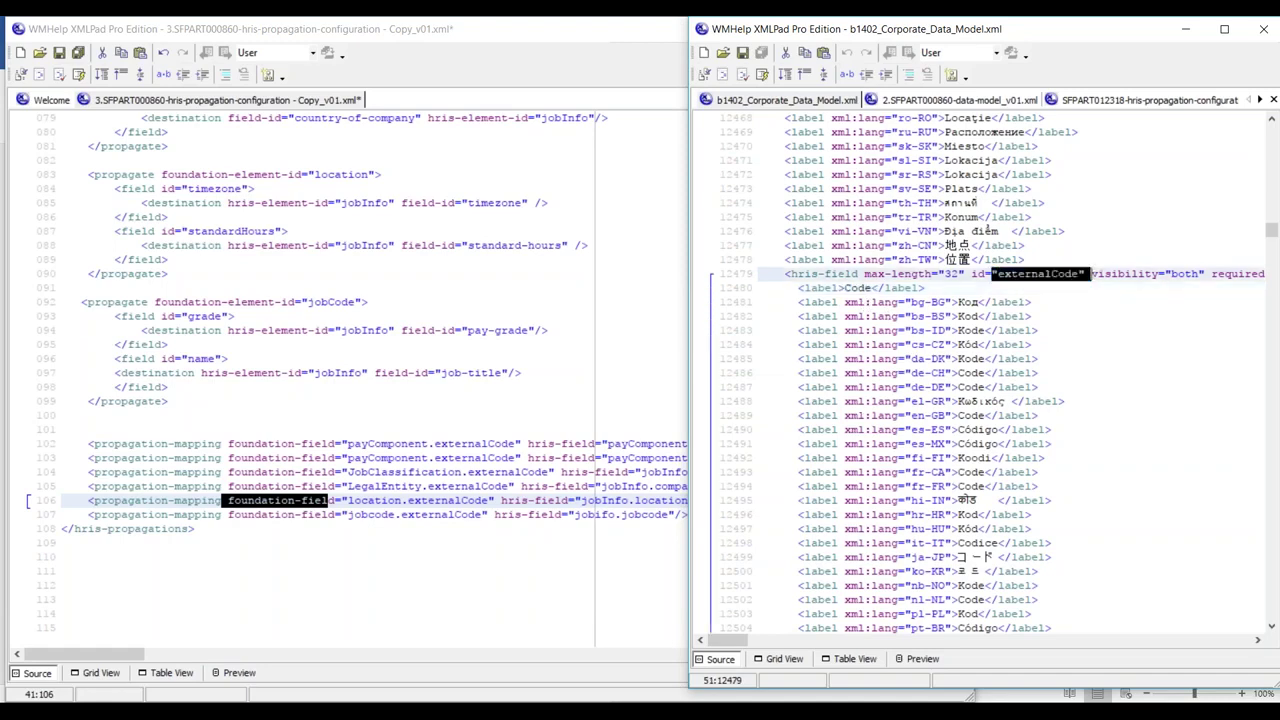
left_click_drag(557, 505, 705, 503)
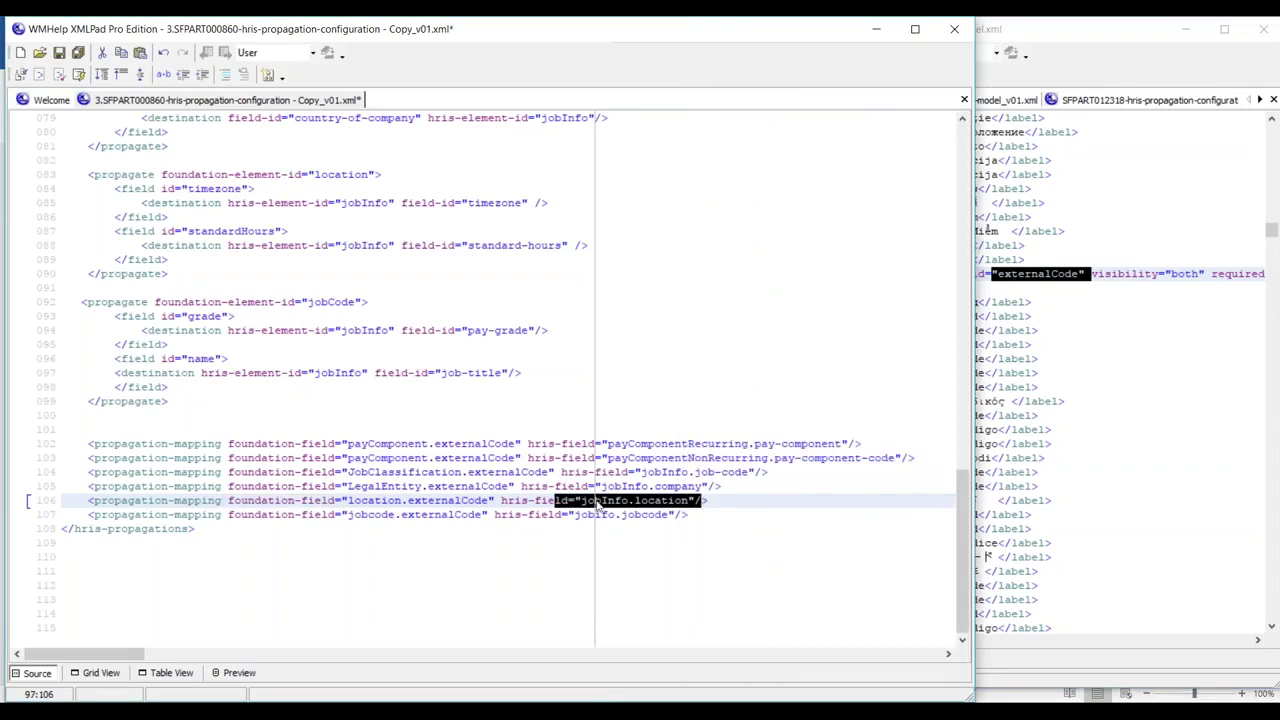
Review location.externalCode→jobInfo.location and the timezone/standardHours fields, then bring data-model_v01.xml forward at timezone
left_click(660, 502)
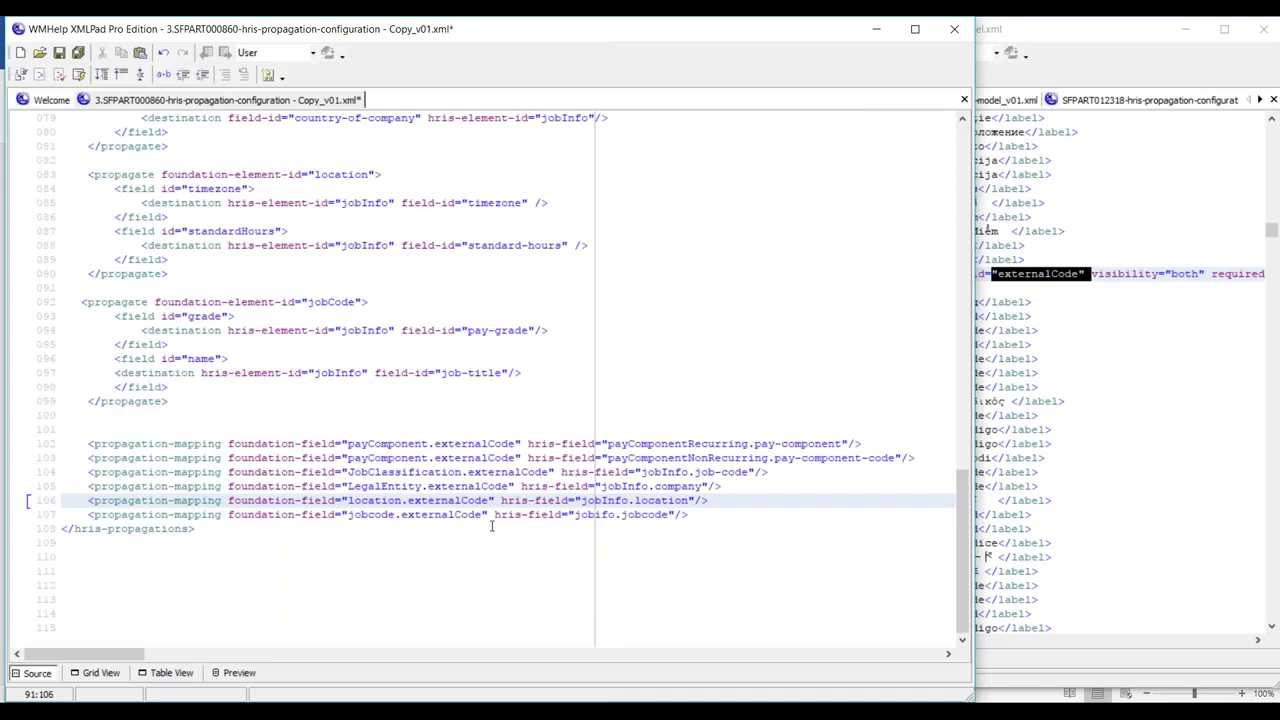
left_click_drag(374, 502, 490, 502)
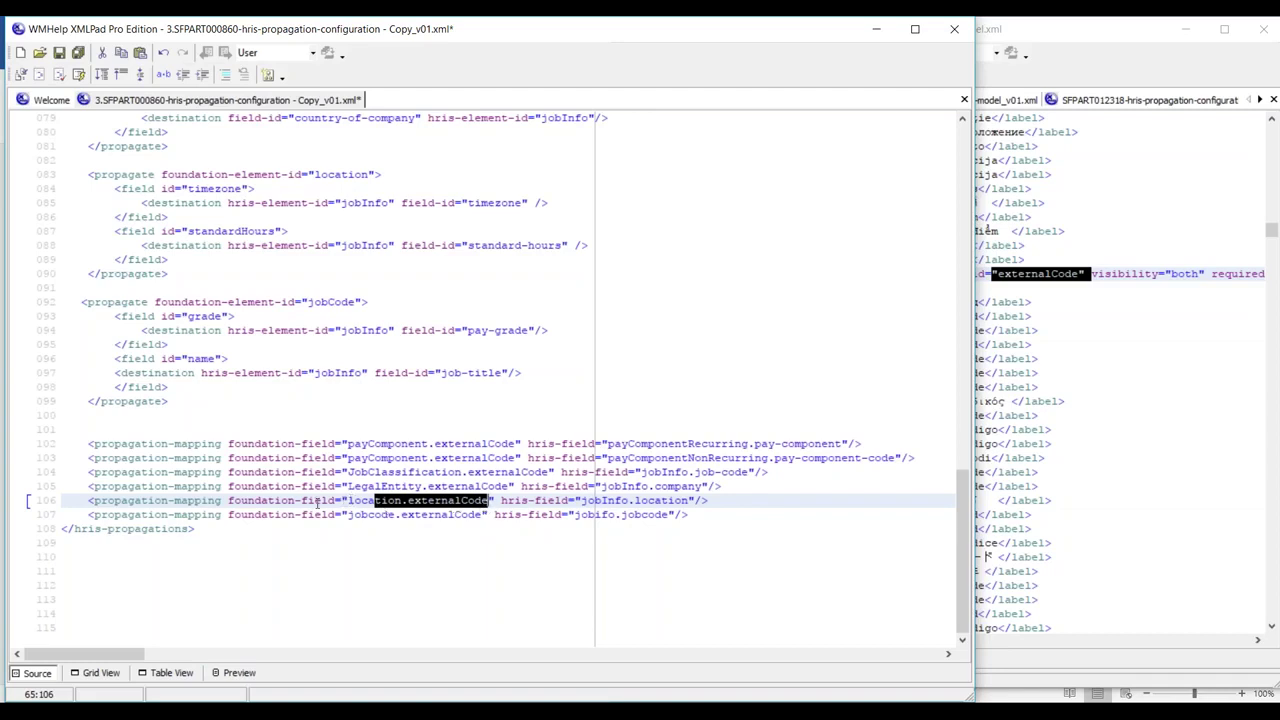
left_click_drag(628, 500, 708, 500)
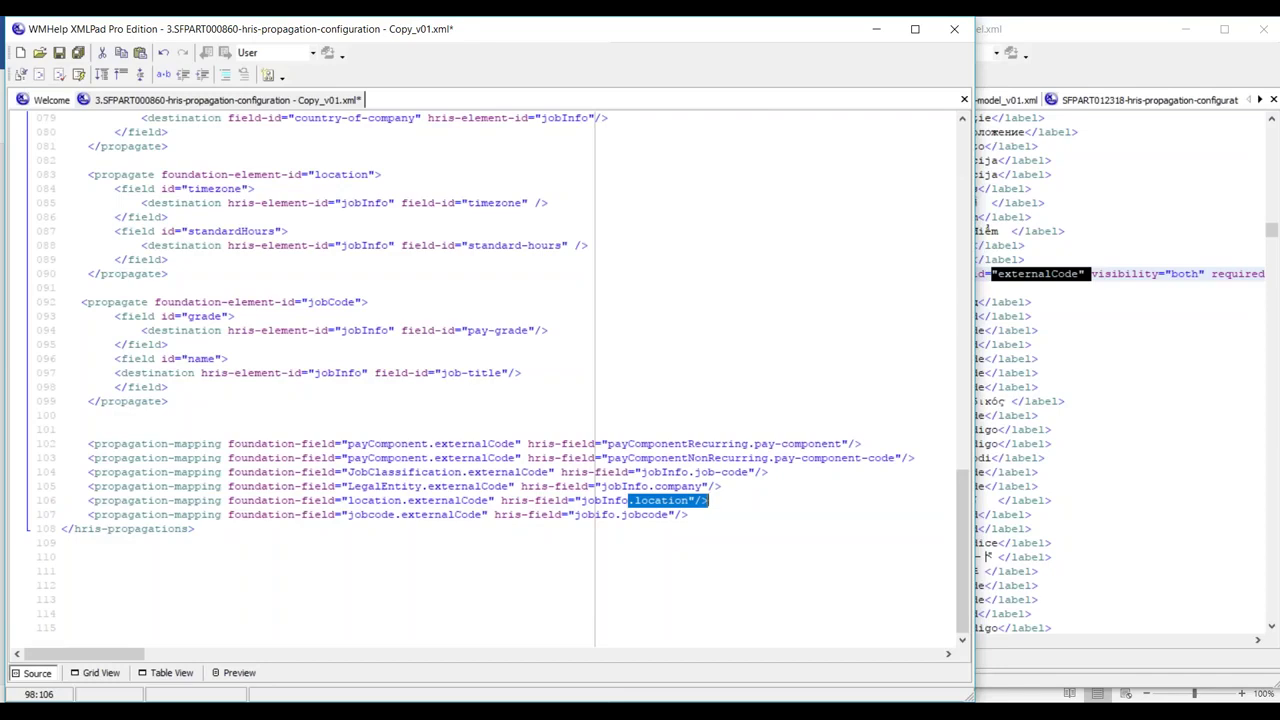
double_click(190, 189)
left_click(193, 231)
left_click_drag(193, 231, 291, 231)
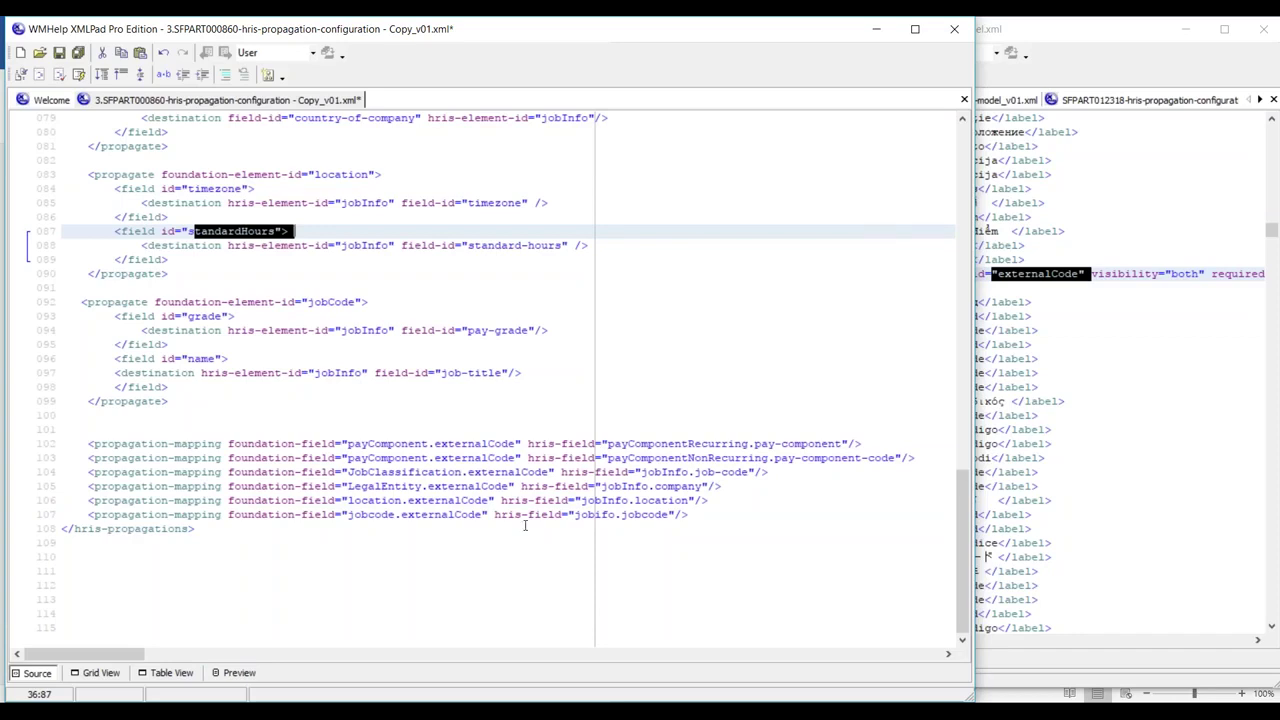
left_click_drag(634, 501, 695, 503)
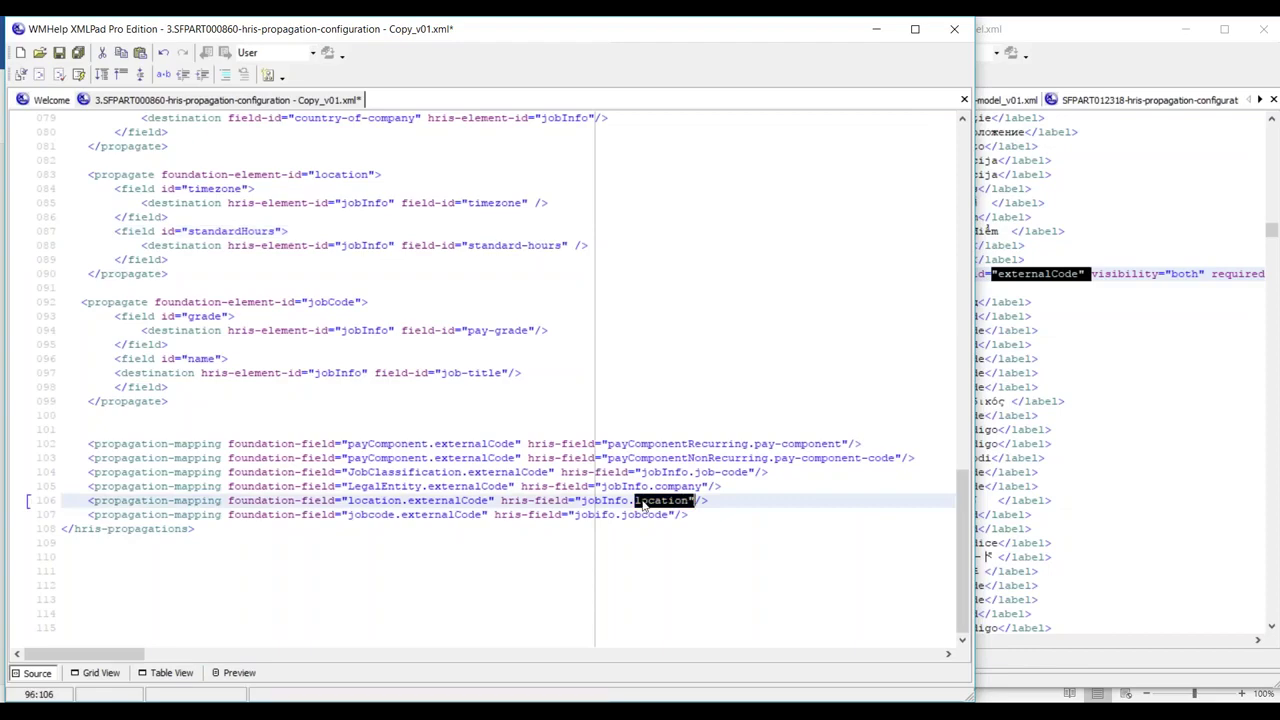
left_click(1166, 286)
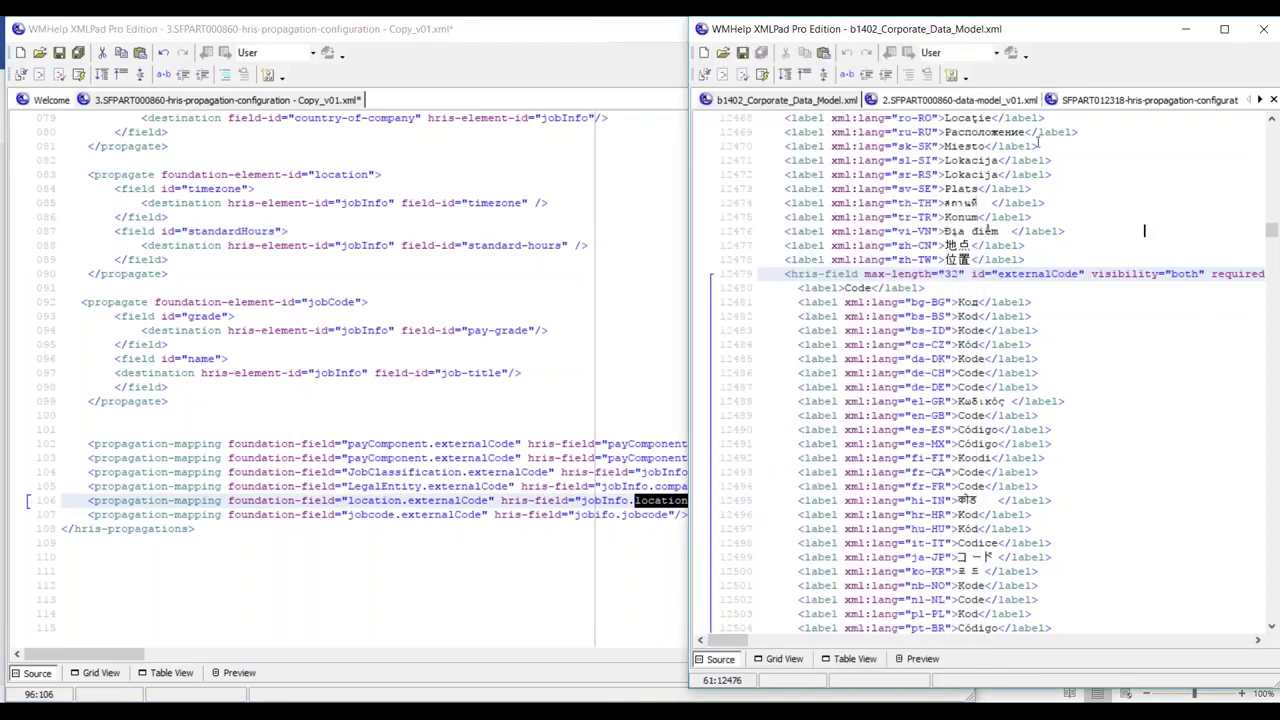
Find the location id in orgFieldsList, select id="location" in source, then close the data-model window
left_click(870, 661)
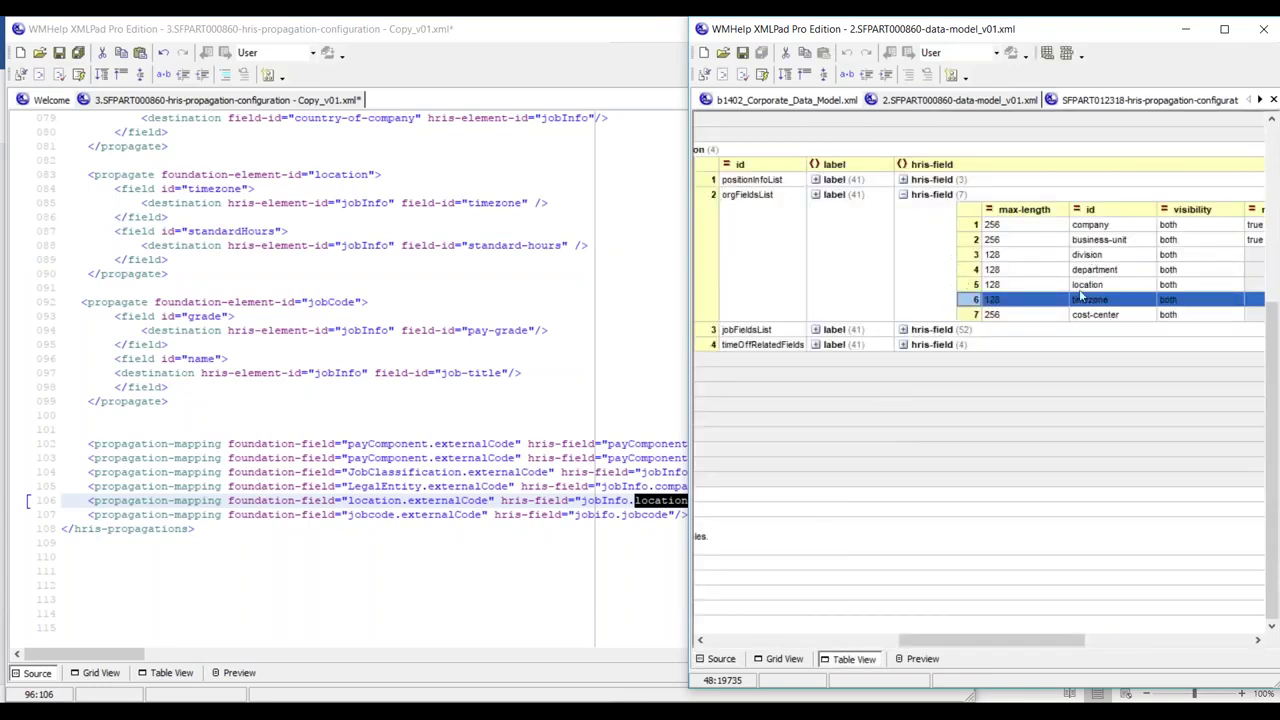
left_click(1099, 288)
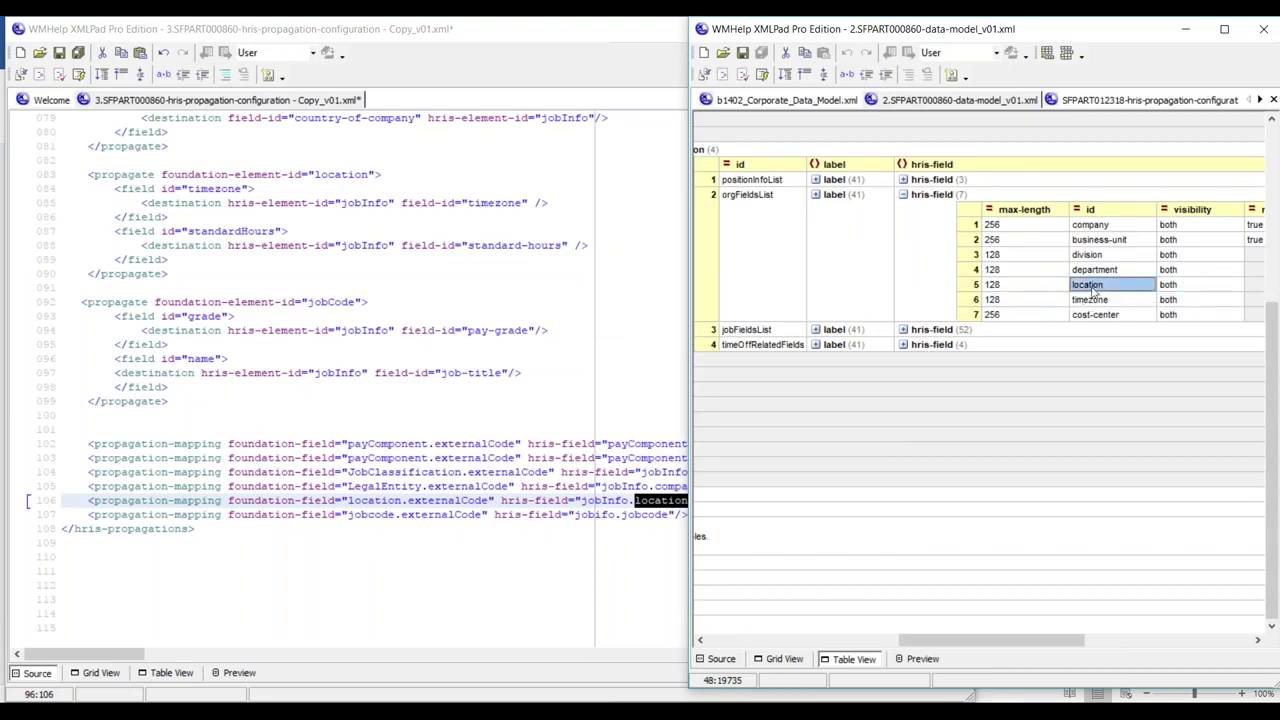
left_click(713, 661)
scroll(969, 302, "up", 1)
left_click_drag(1018, 160, 1071, 161)
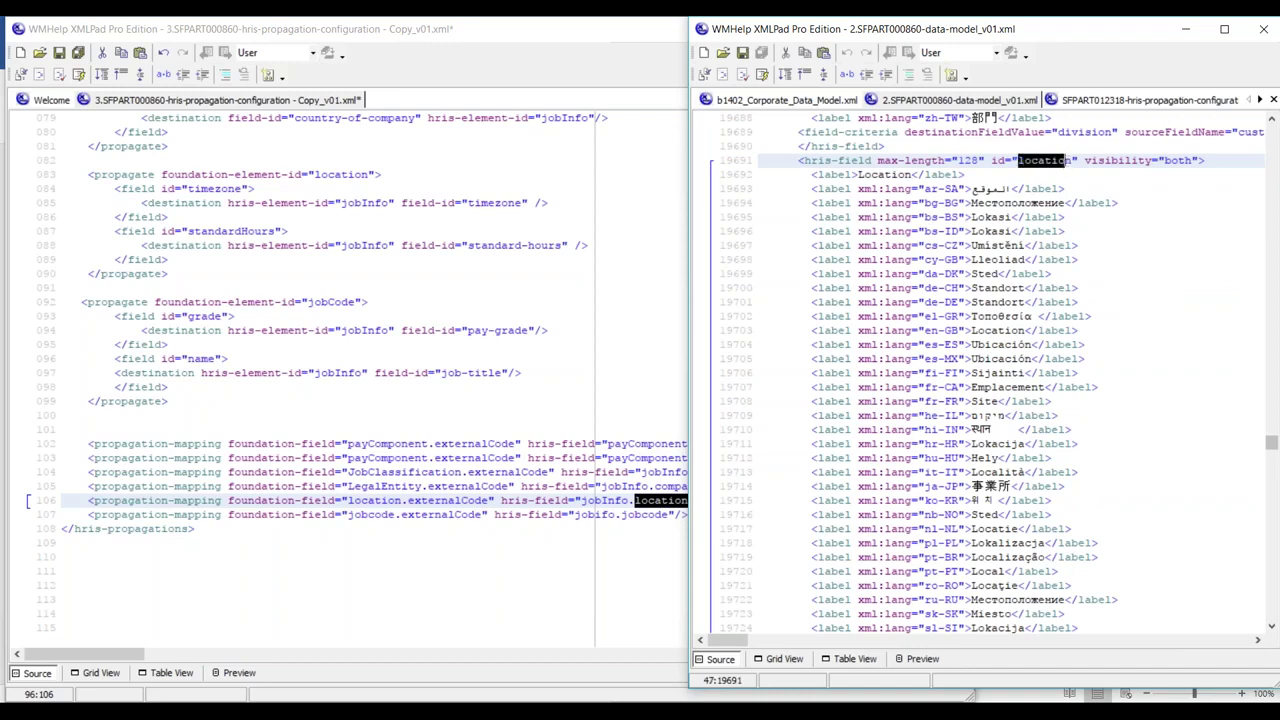
left_click(1185, 29)
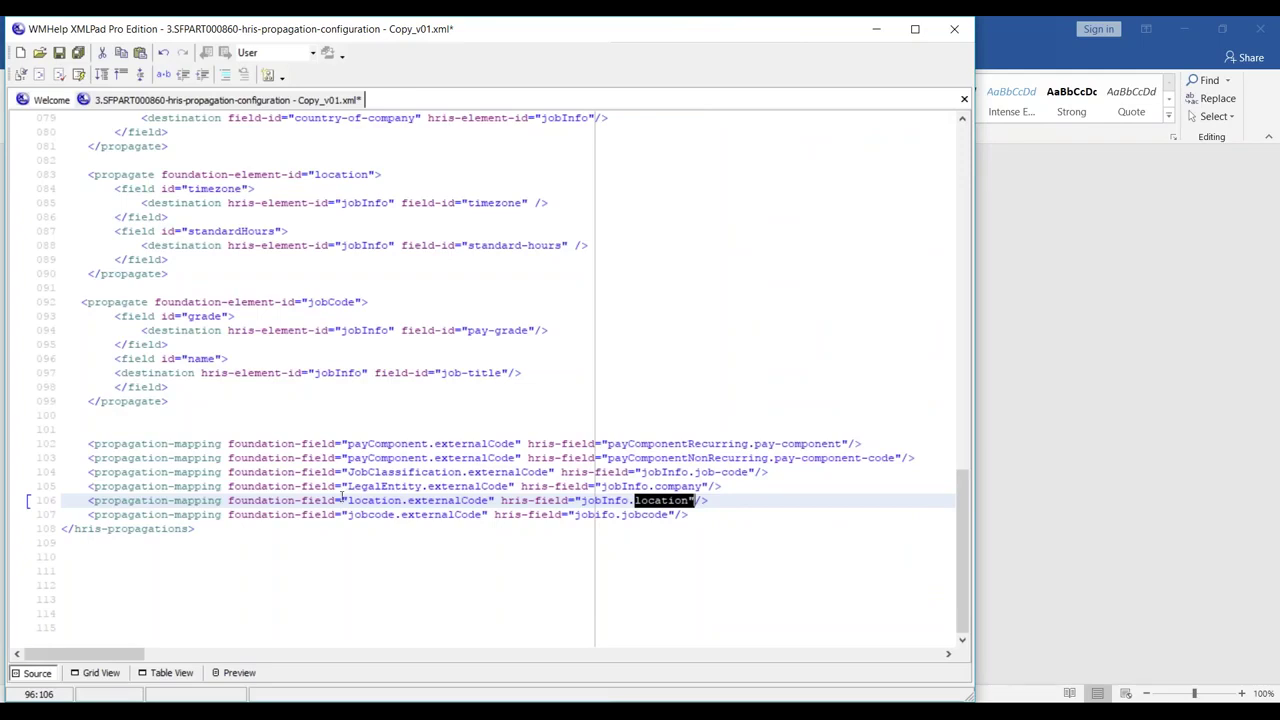
Highlight the location.externalCode mapping and the line-107 jobcode mapping, then preview both XMLPad windows
left_click_drag(348, 500, 495, 500)
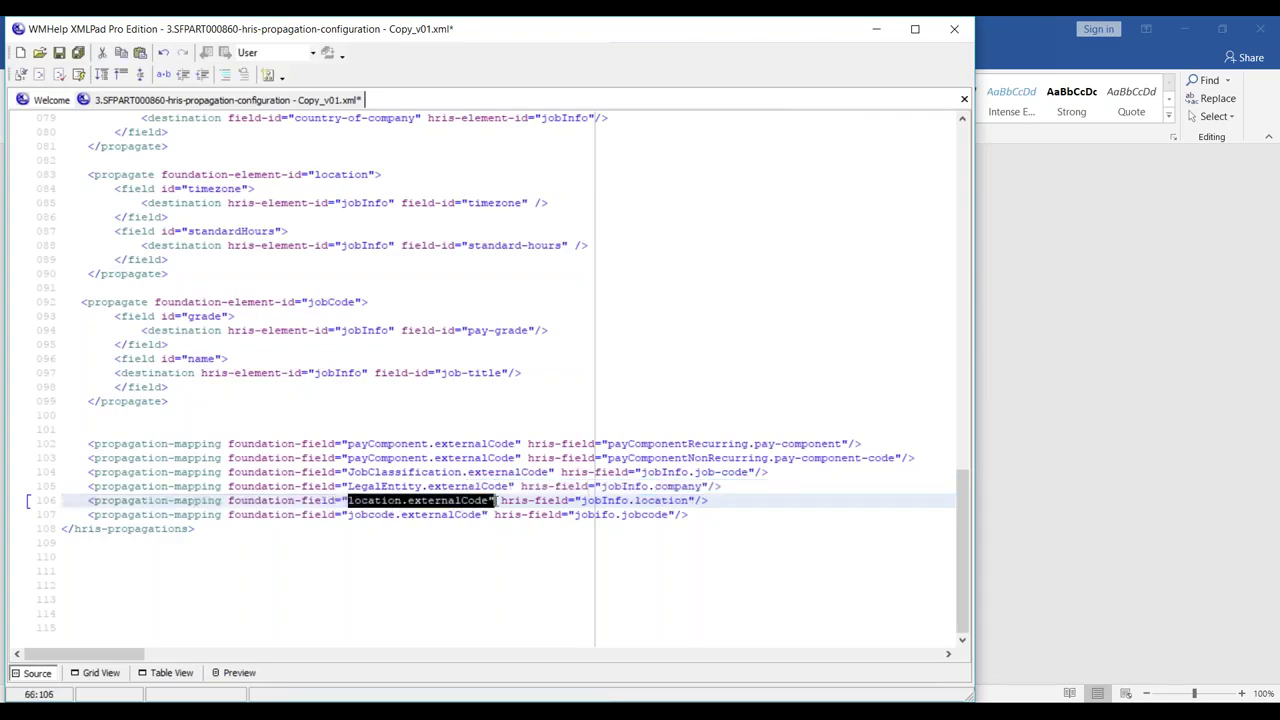
left_click(407, 500)
left_click_drag(407, 500, 489, 500)
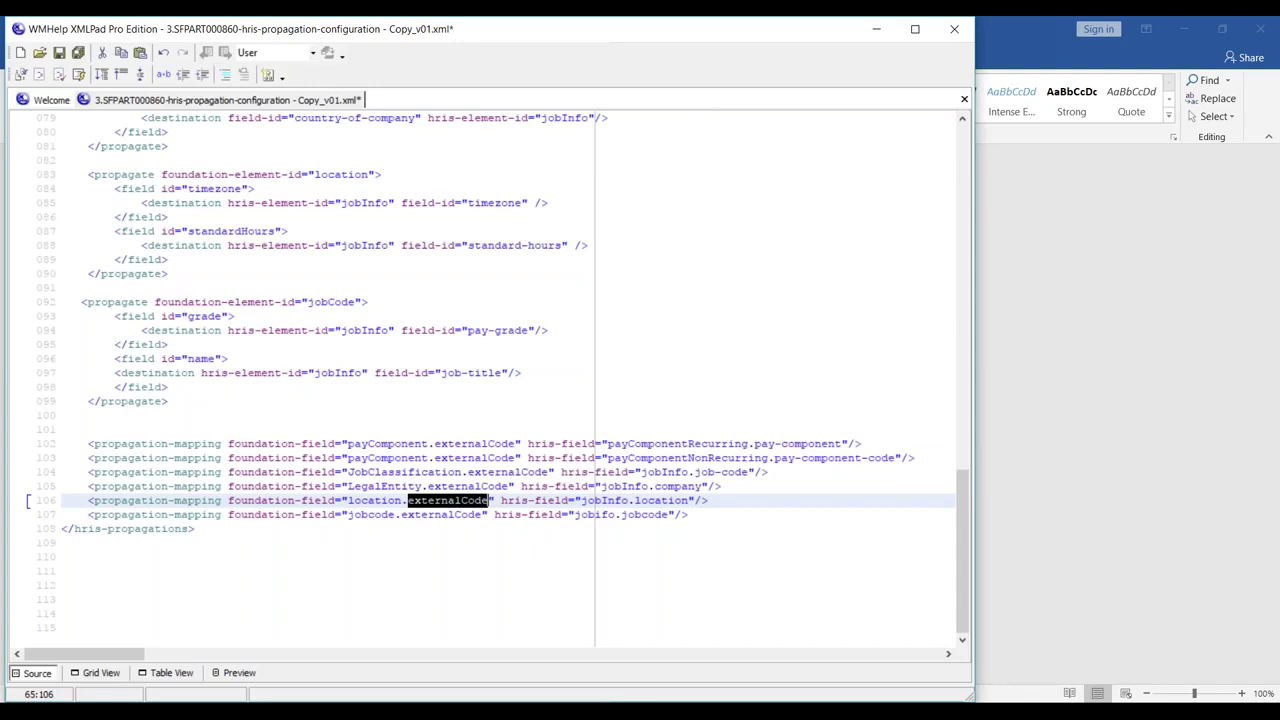
left_click_drag(348, 500, 492, 500)
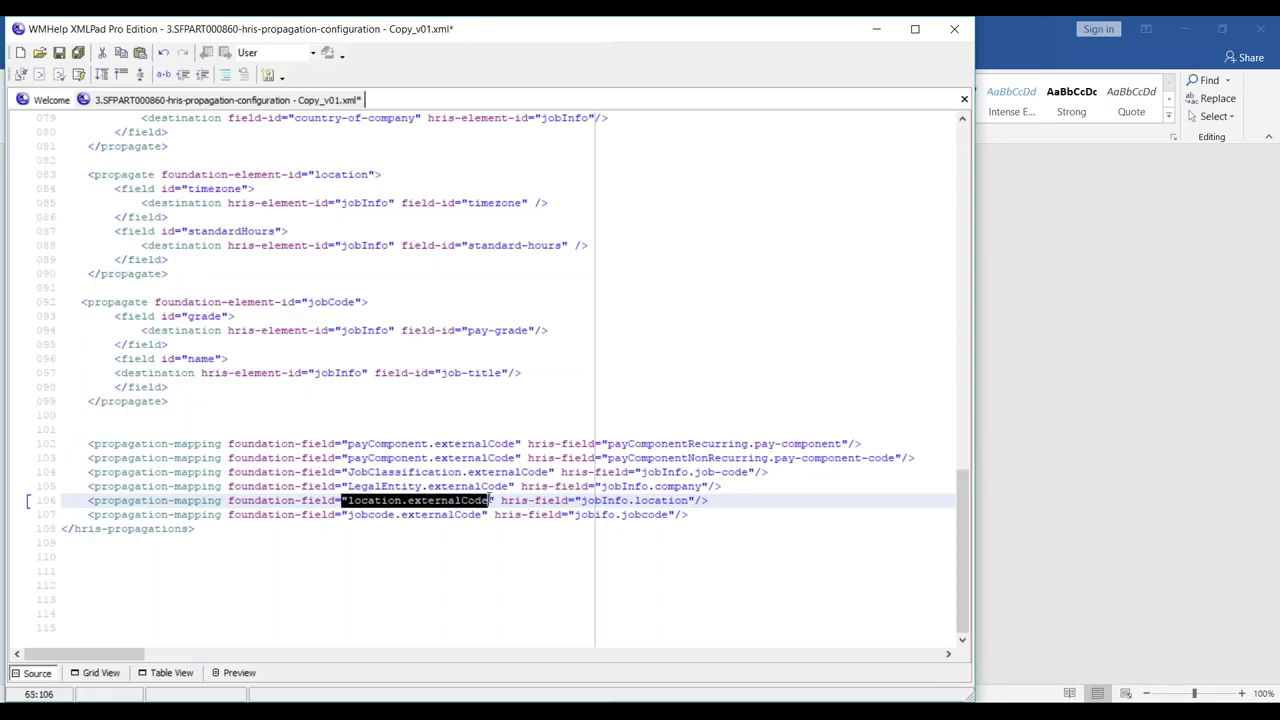
left_click_drag(228, 500, 490, 500)
left_click_drag(581, 500, 692, 500)
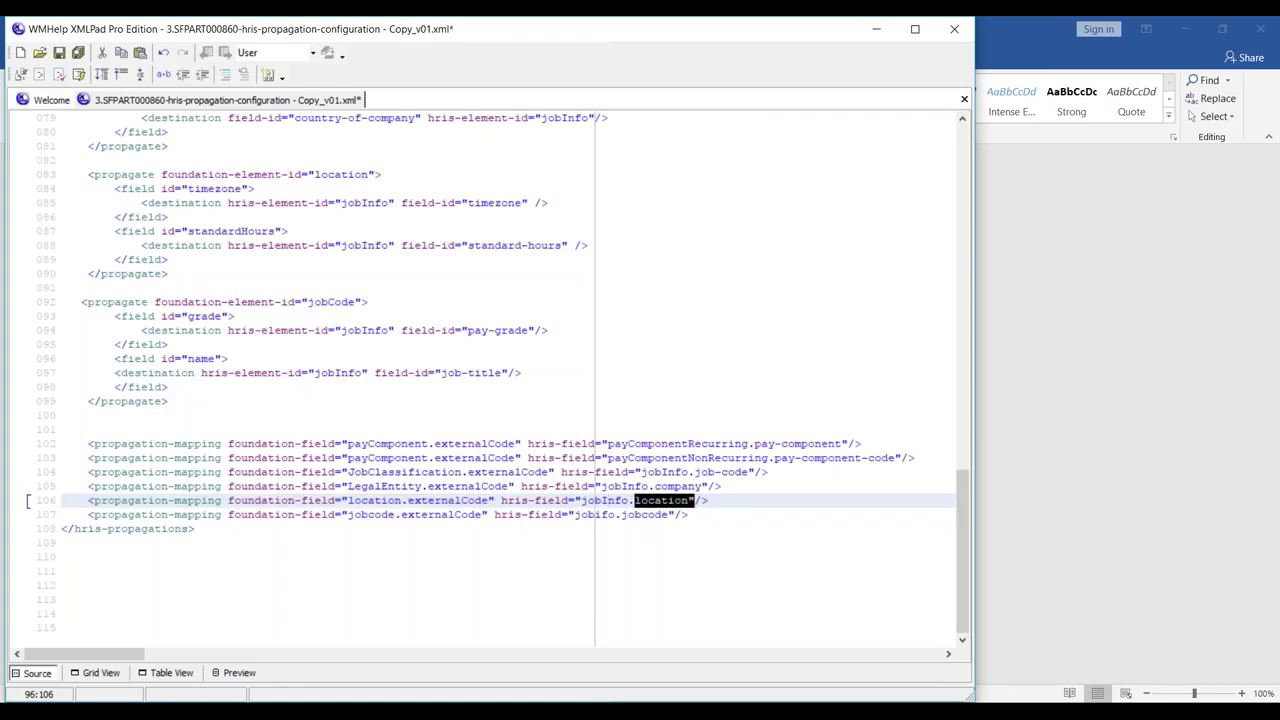
left_click_drag(188, 188, 248, 189)
left_click_drag(182, 231, 308, 217)
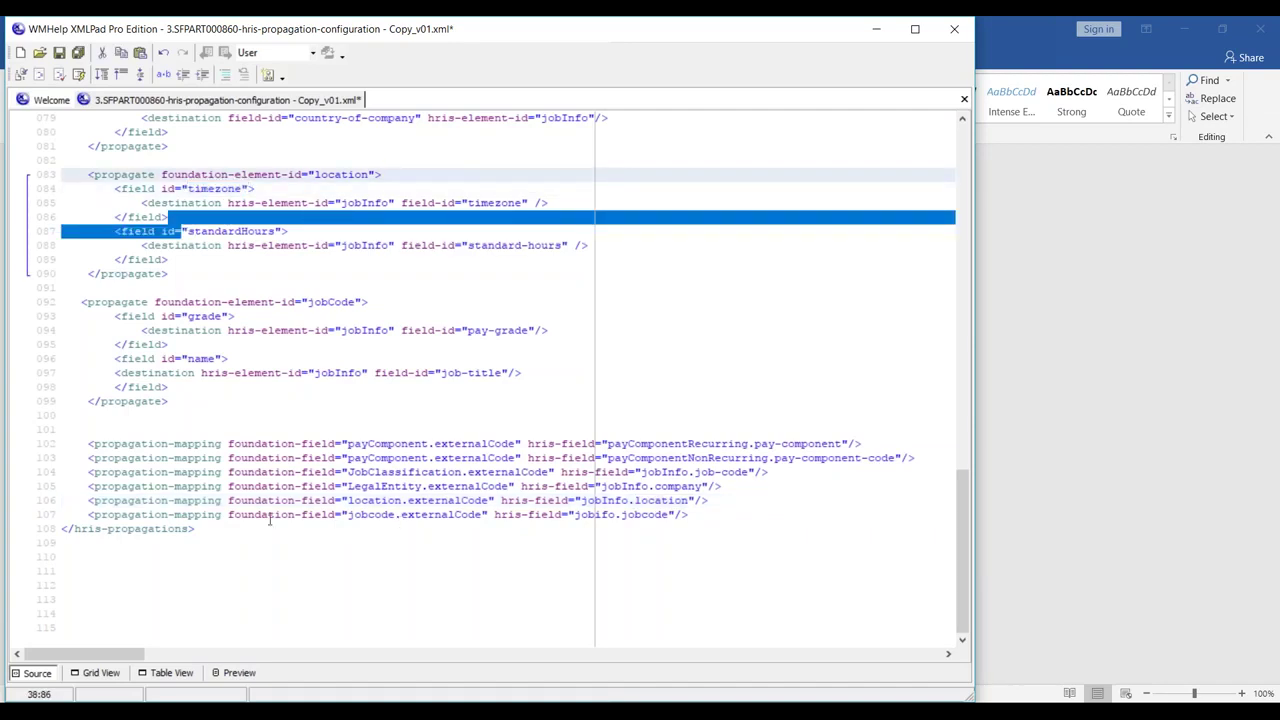
left_click_drag(348, 514, 462, 514)
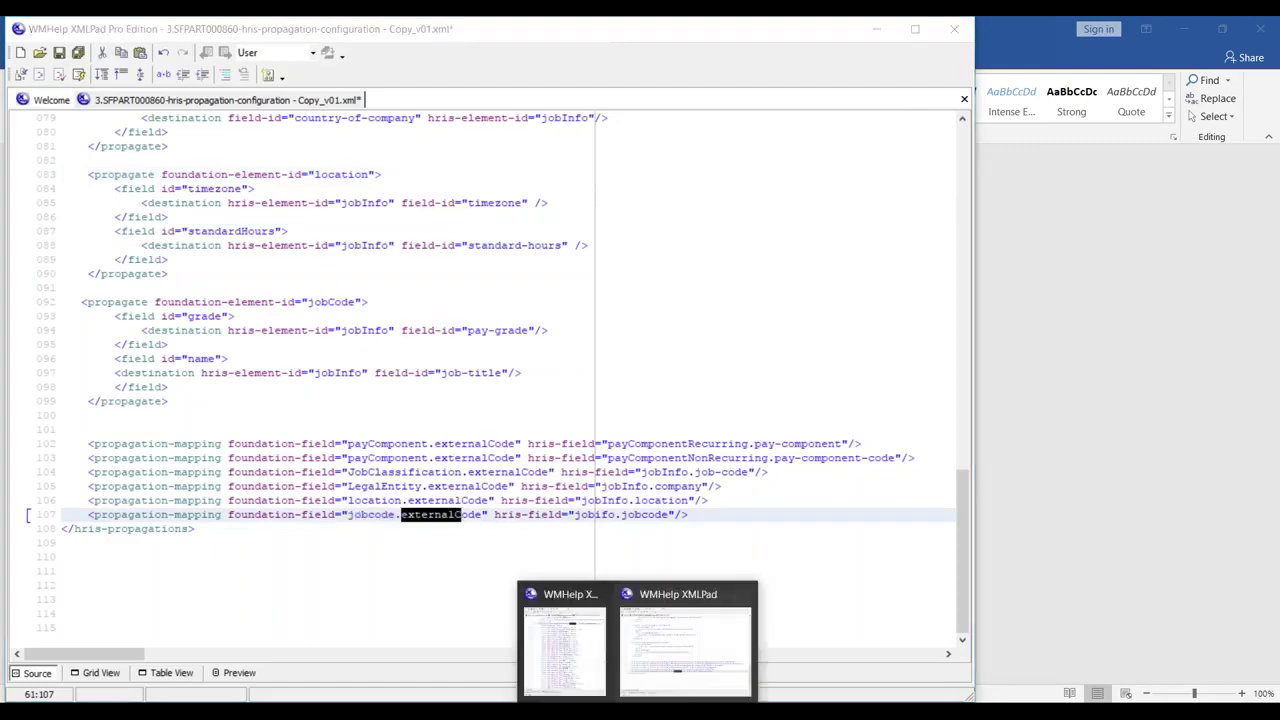
left_click(606, 700)
Show b1402_Corporate_Data_Model.xml in Table View and inspect its location element comments
left_click(565, 650)
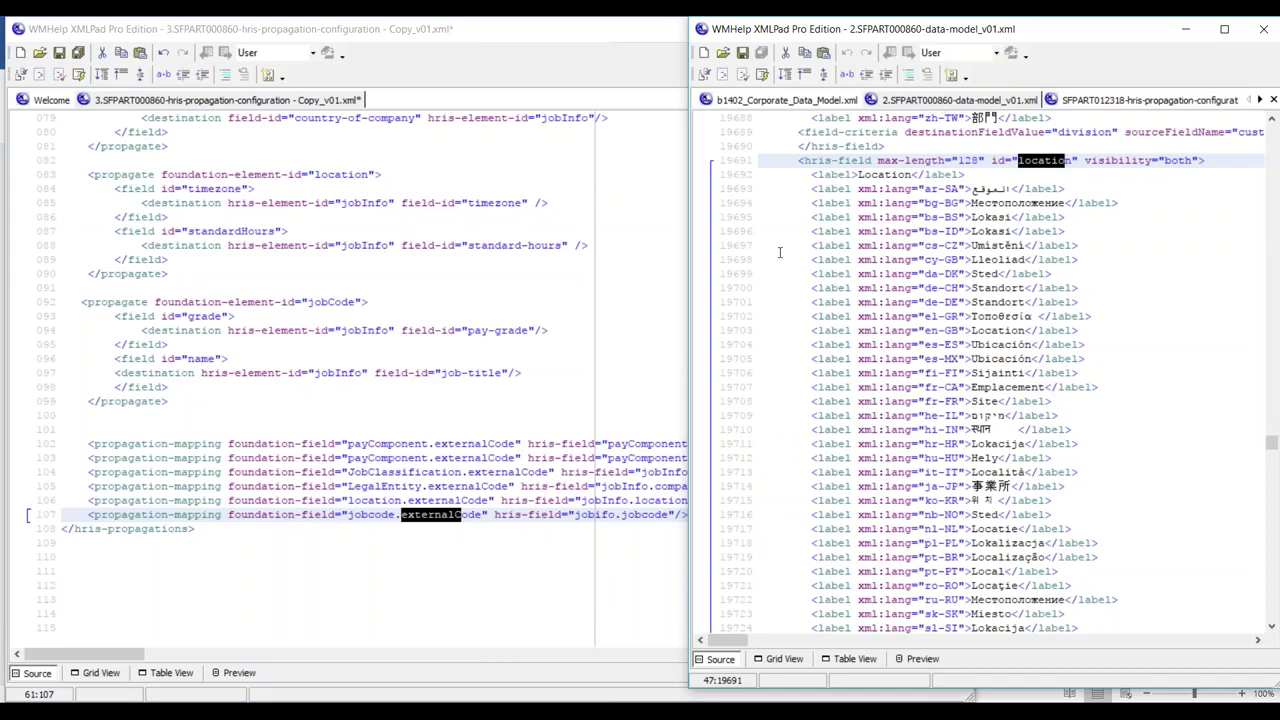
left_click(765, 97)
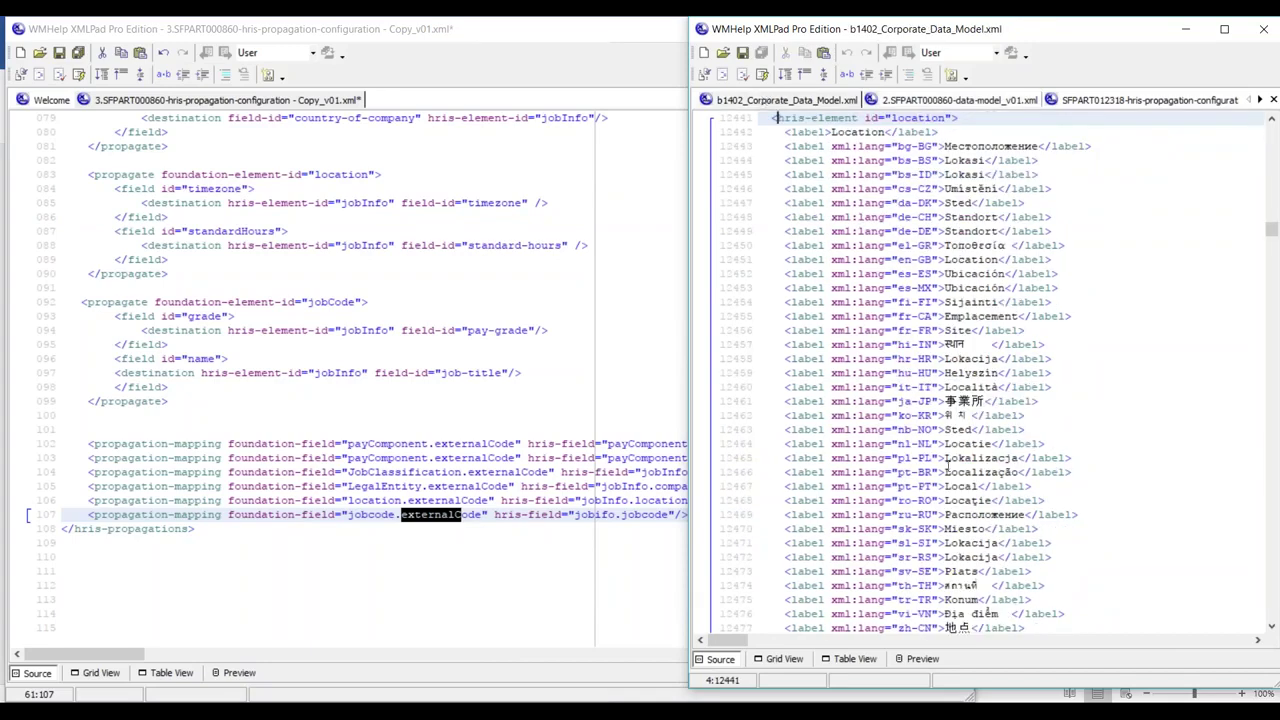
left_click(853, 660)
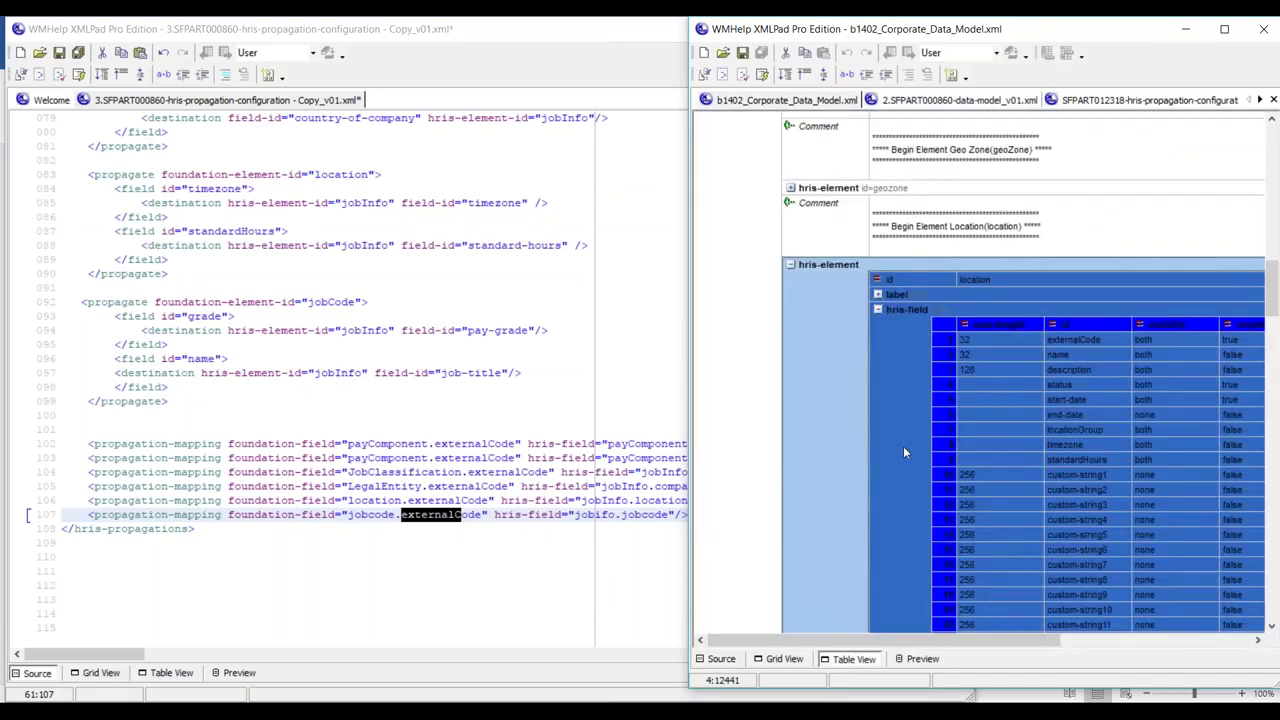
left_click(938, 234)
scroll(940, 232, "up", 3)
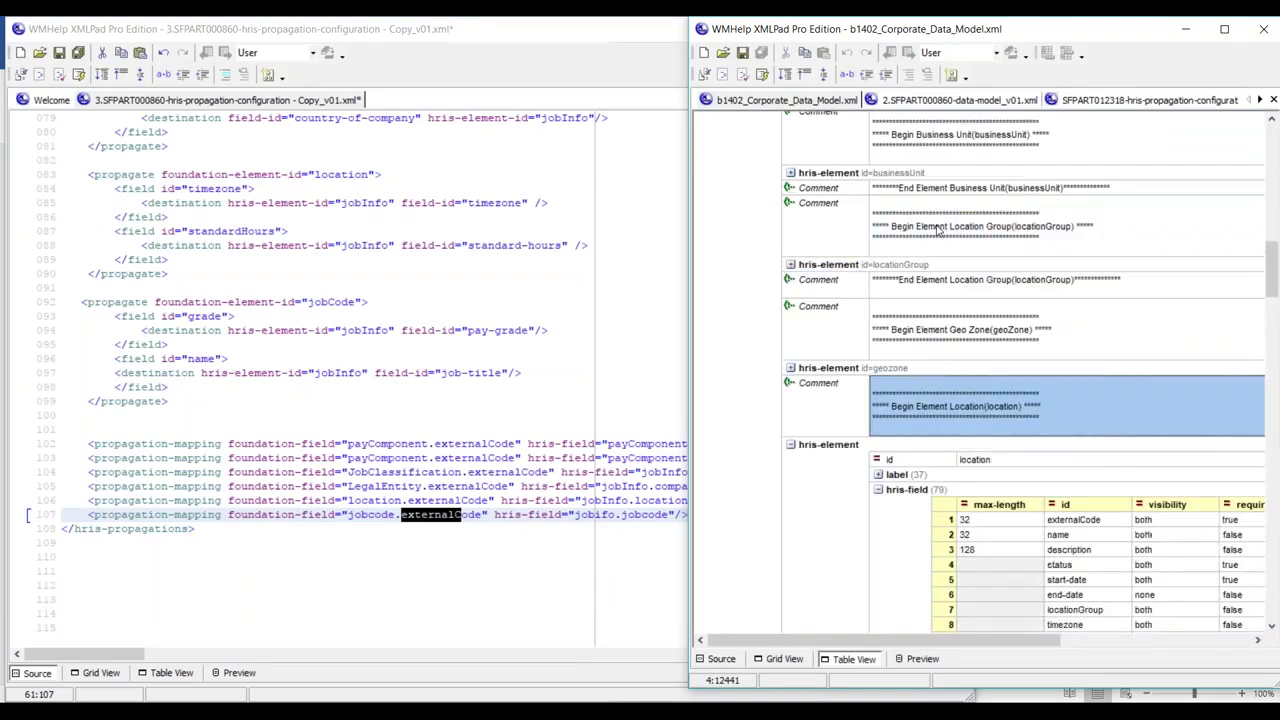
left_click(924, 188)
scroll(910, 412, "down", 15)
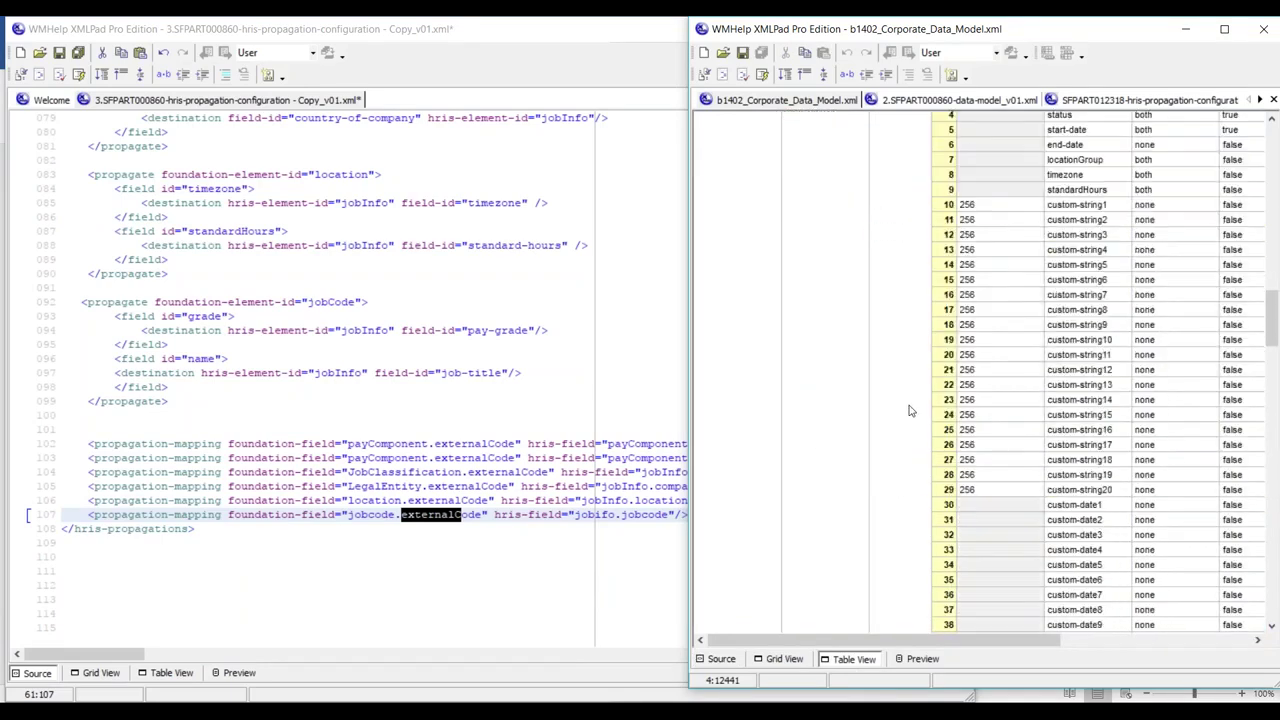
left_click(936, 279)
Find jobCode's externalCode field in the corporate model source, then mark the configuration's jobcode hris field
left_click(903, 177)
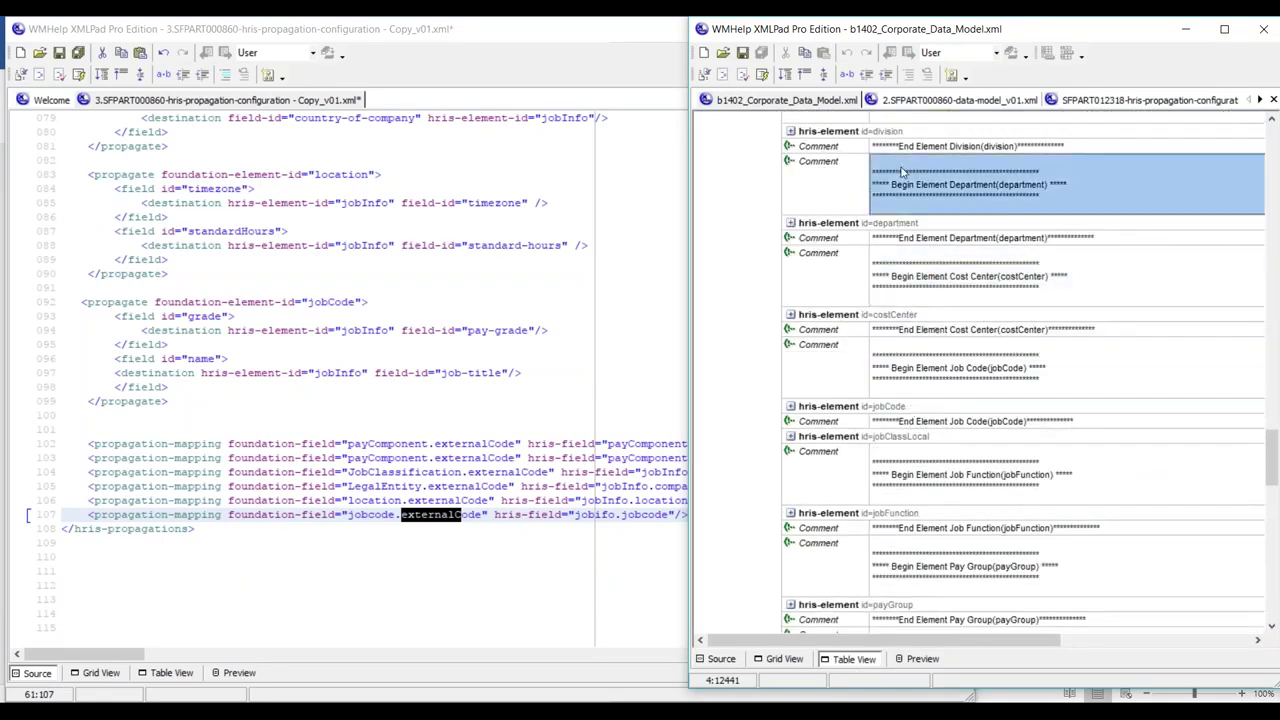
left_click(913, 421)
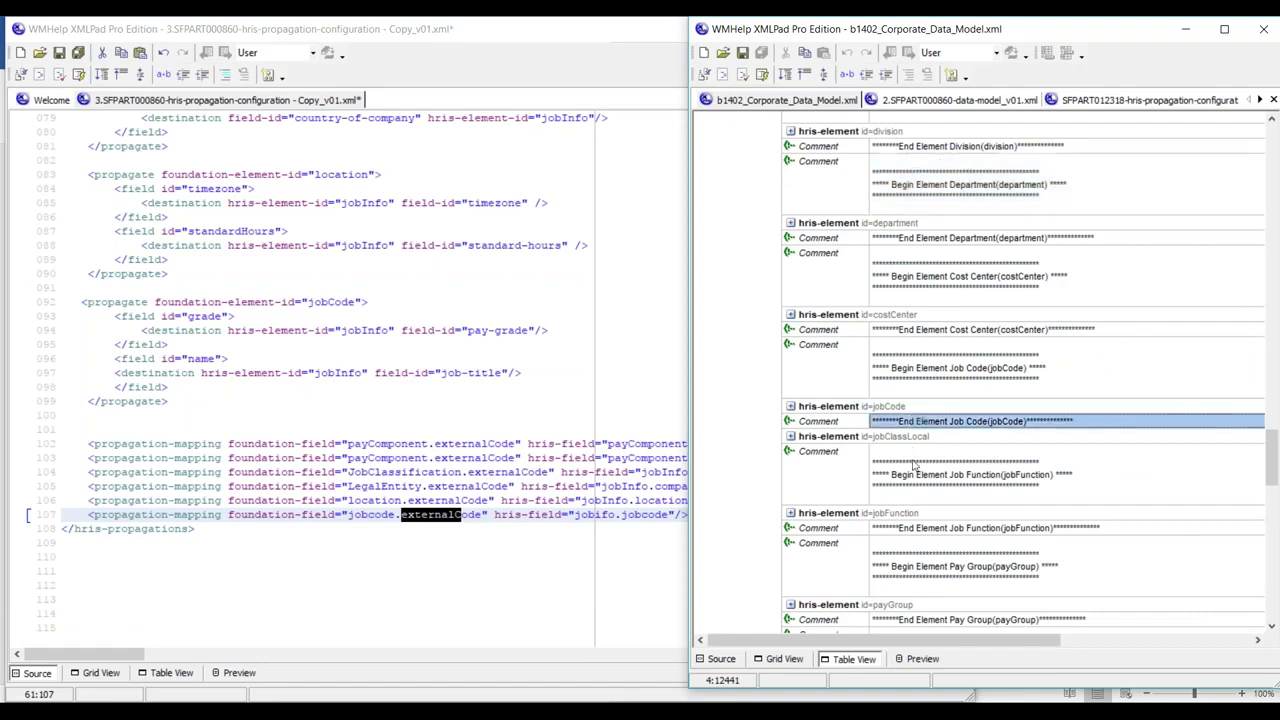
left_click(791, 406)
left_click(861, 461)
left_click(877, 451)
left_click(1078, 484)
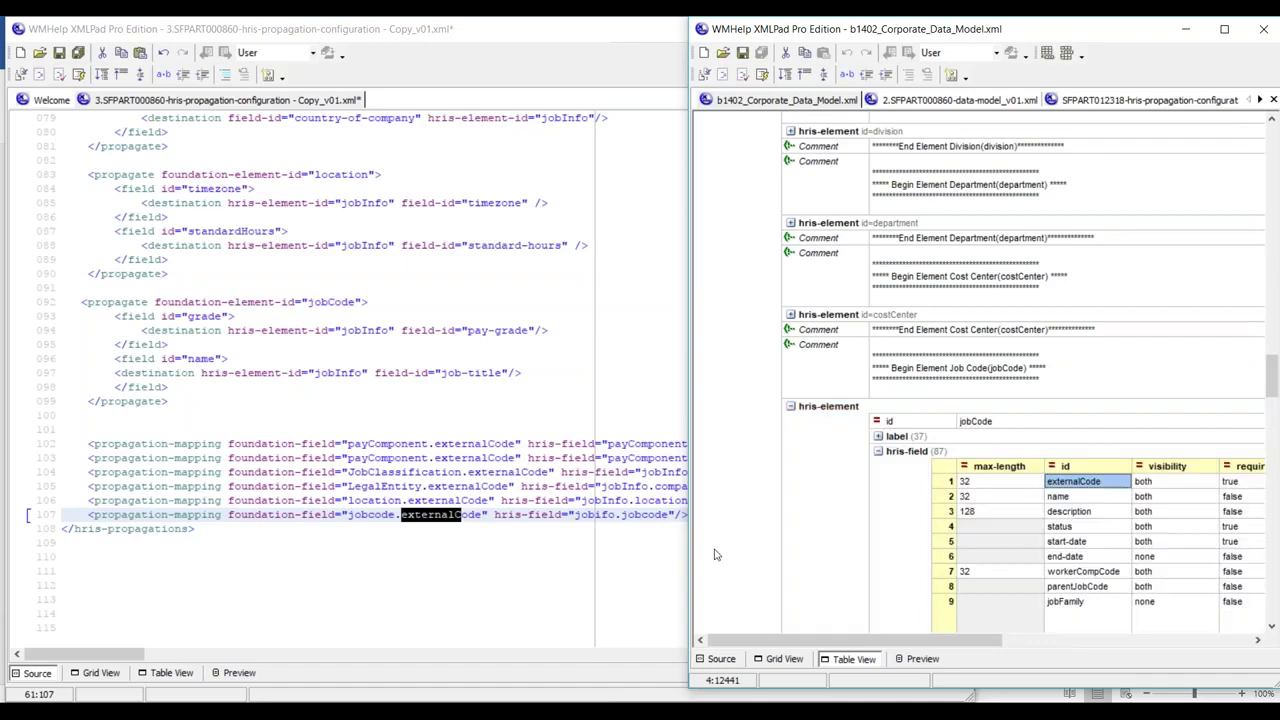
left_click(721, 659)
left_click_drag(991, 401, 1070, 401)
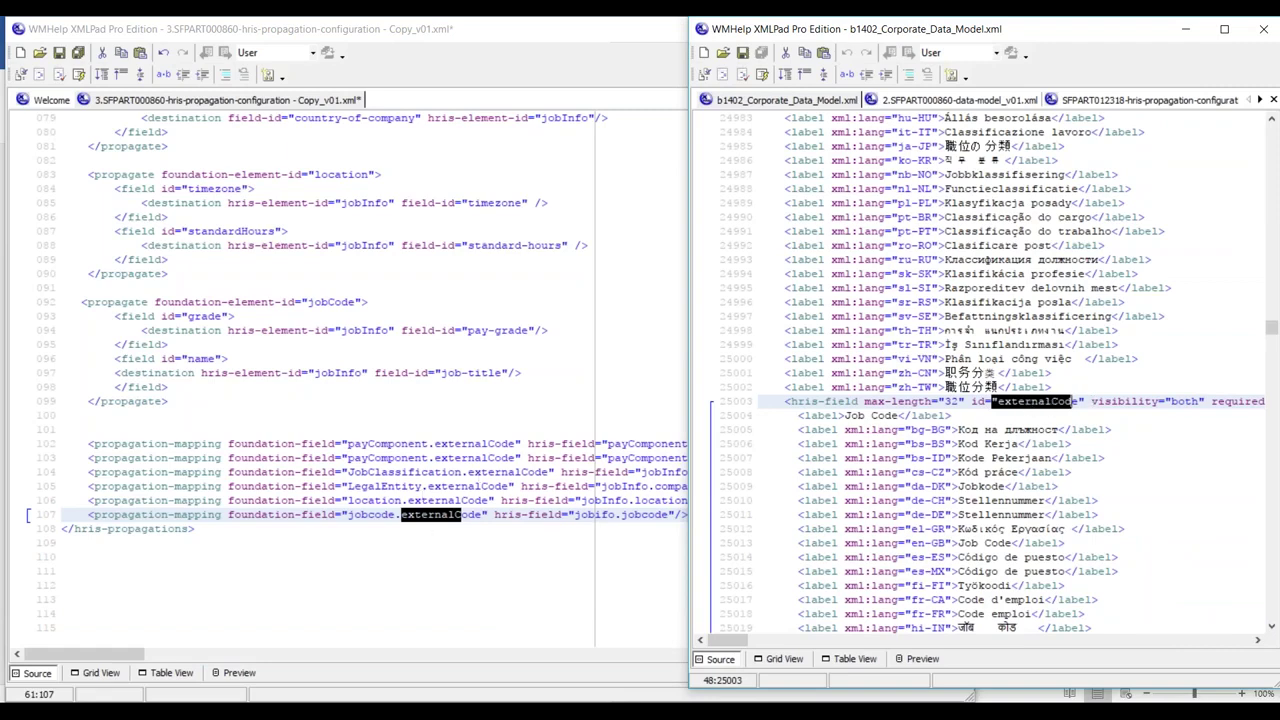
left_click_drag(575, 515, 668, 515)
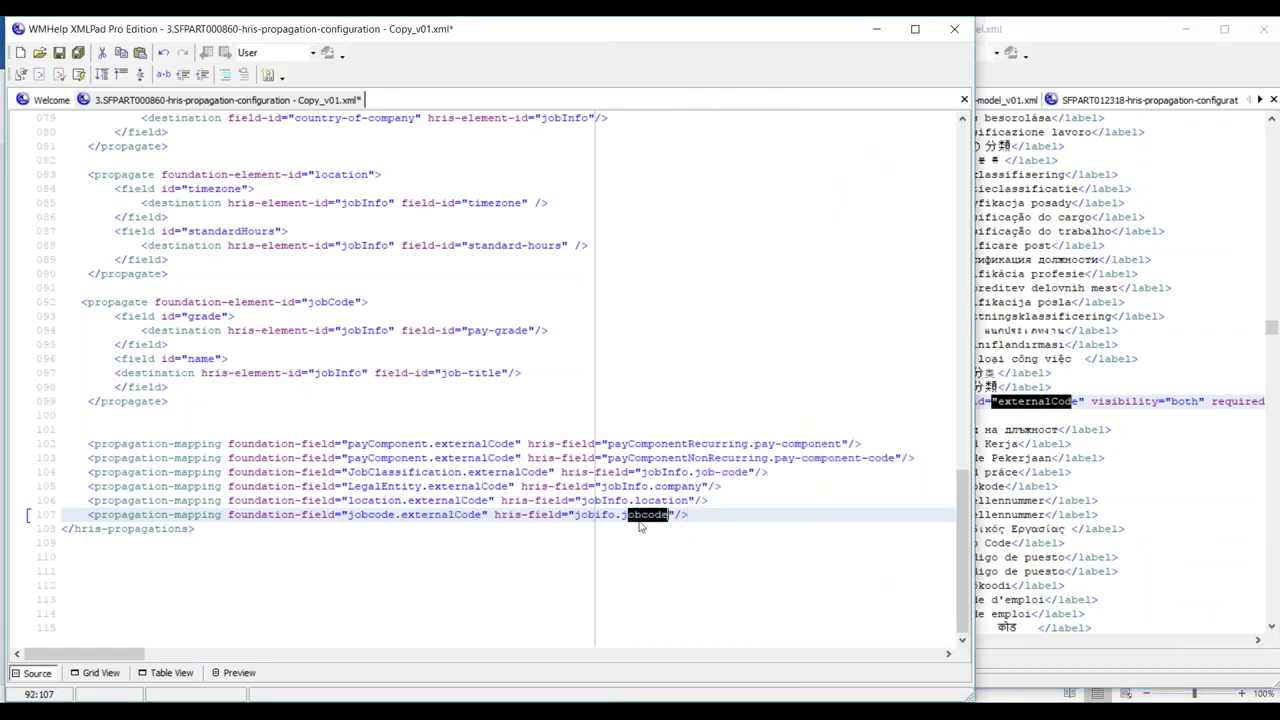
left_click_drag(182, 316, 229, 316)
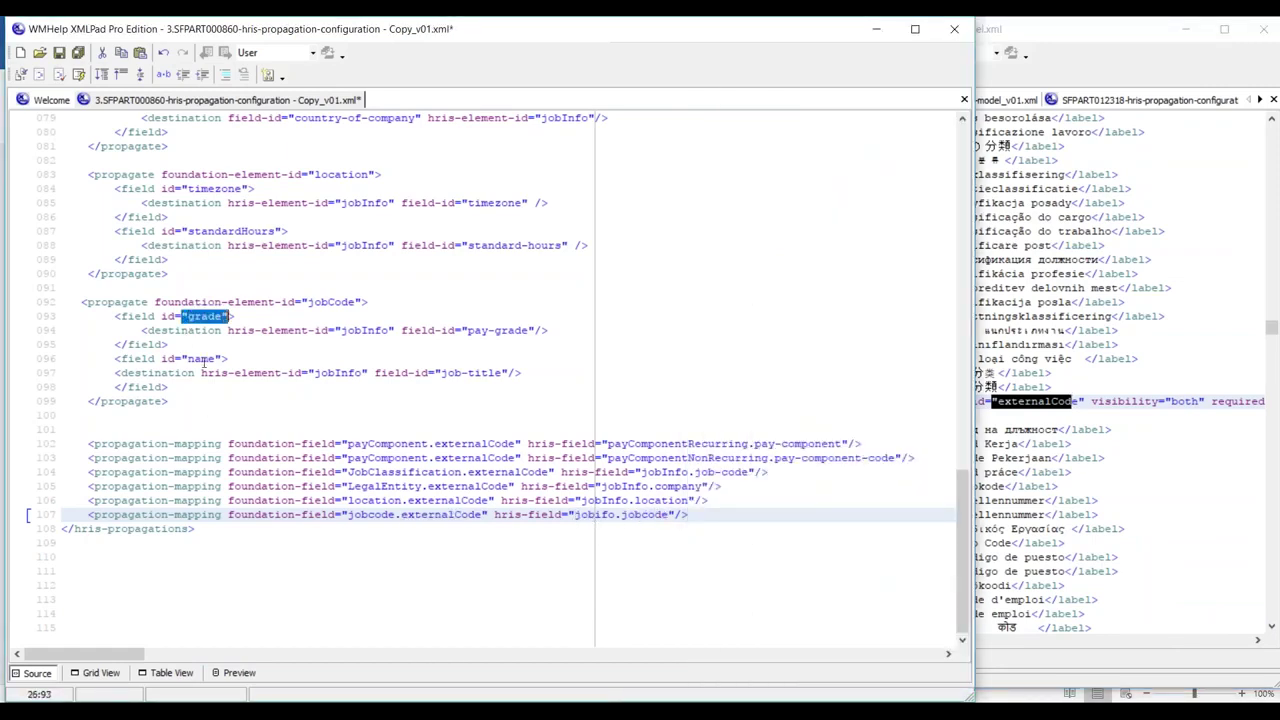
left_click_drag(182, 359, 213, 359)
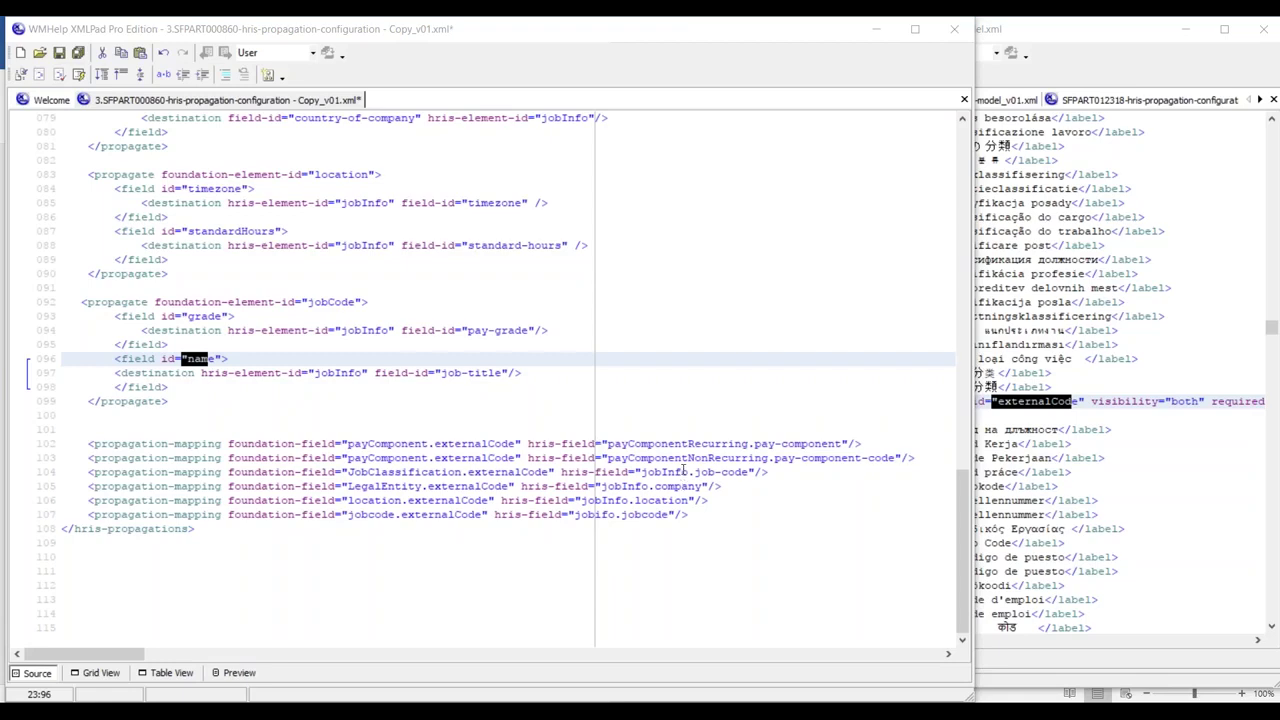
Close the configuration without saving, close XMLPad's remaining data model files, then close the Word notes
left_click(954, 29)
left_click(639, 407)
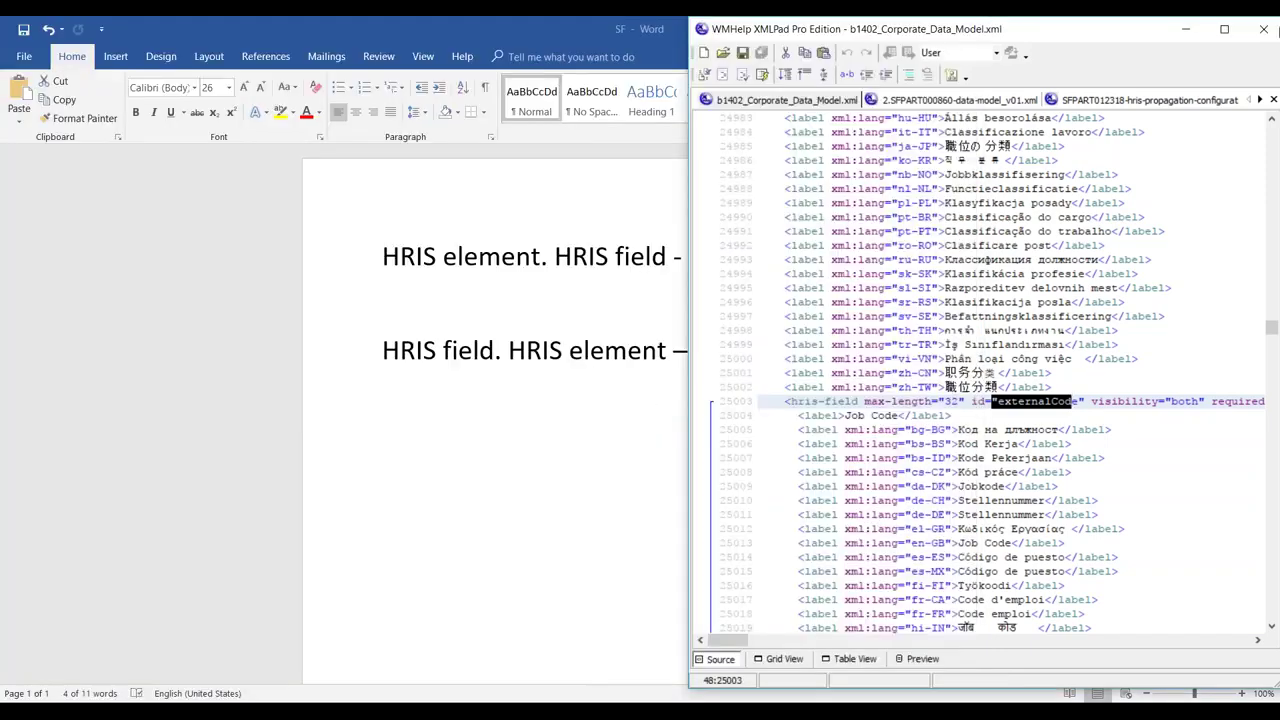
left_click(1263, 29)
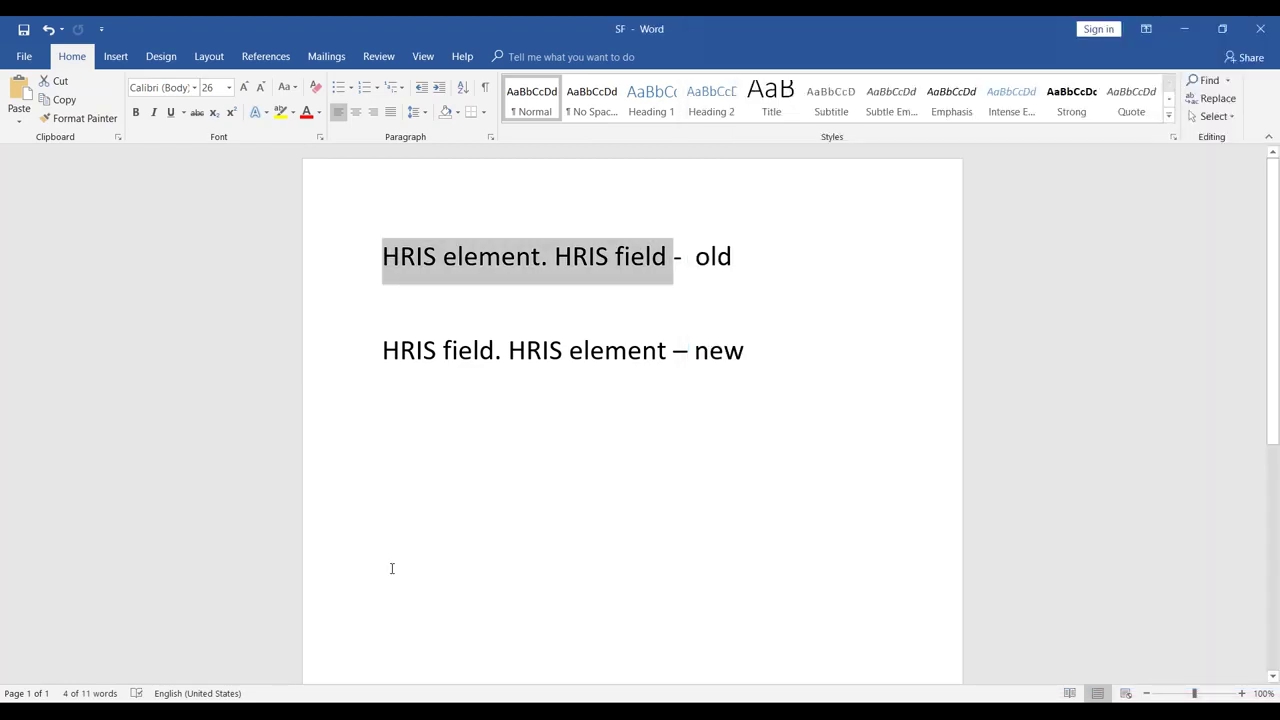
left_click(1260, 29)
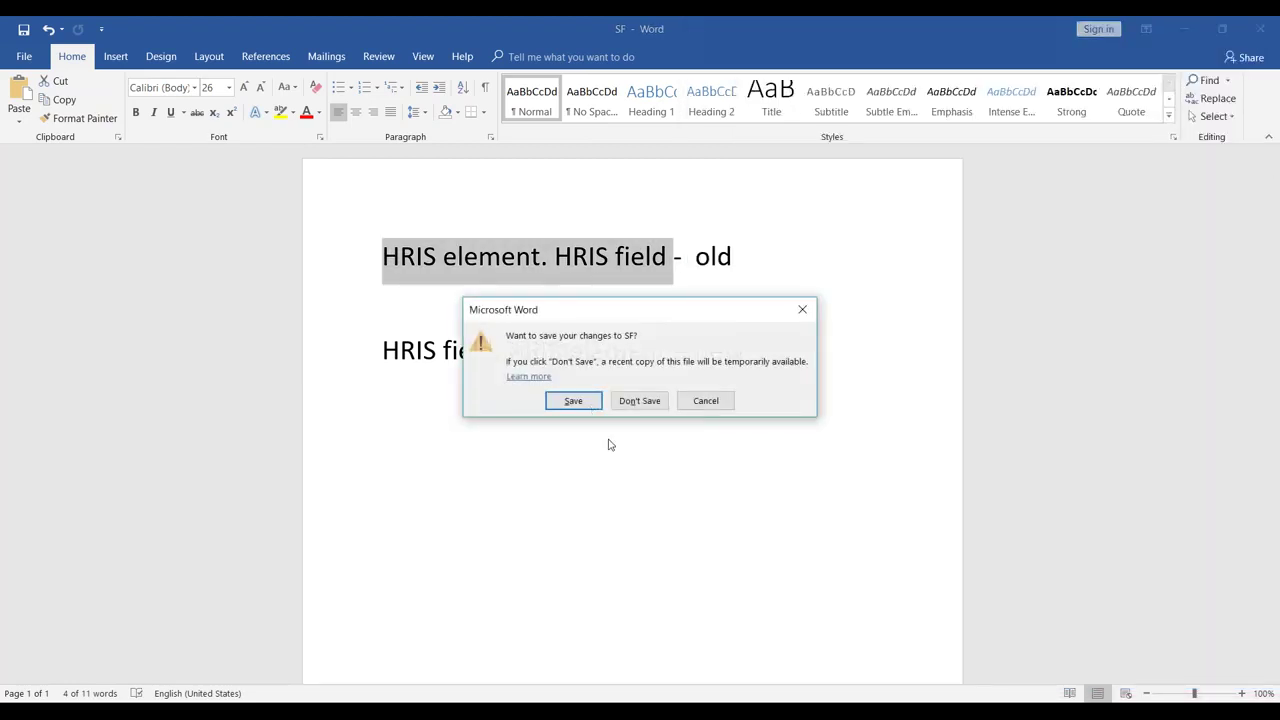
Discard the Word notes, close the provisioning browser, keep the session alive, and show Lorenzo Data Solutions maximized
left_click(640, 402)
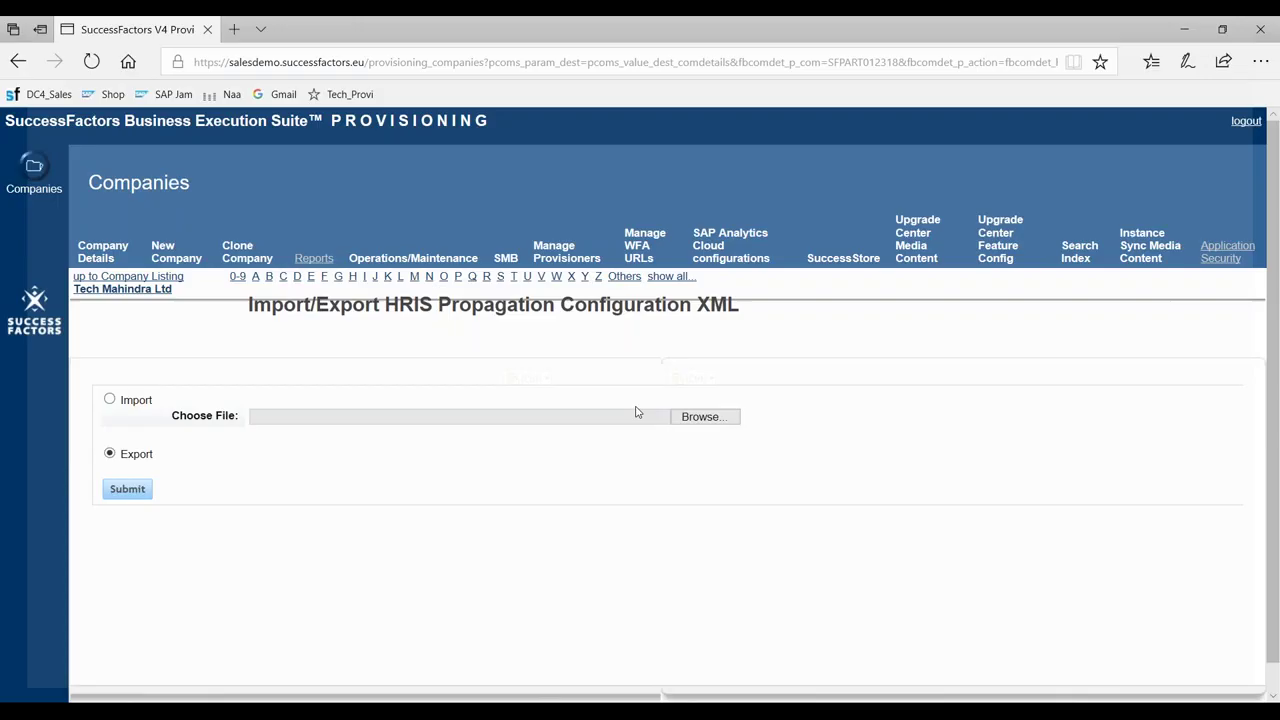
left_click(1262, 32)
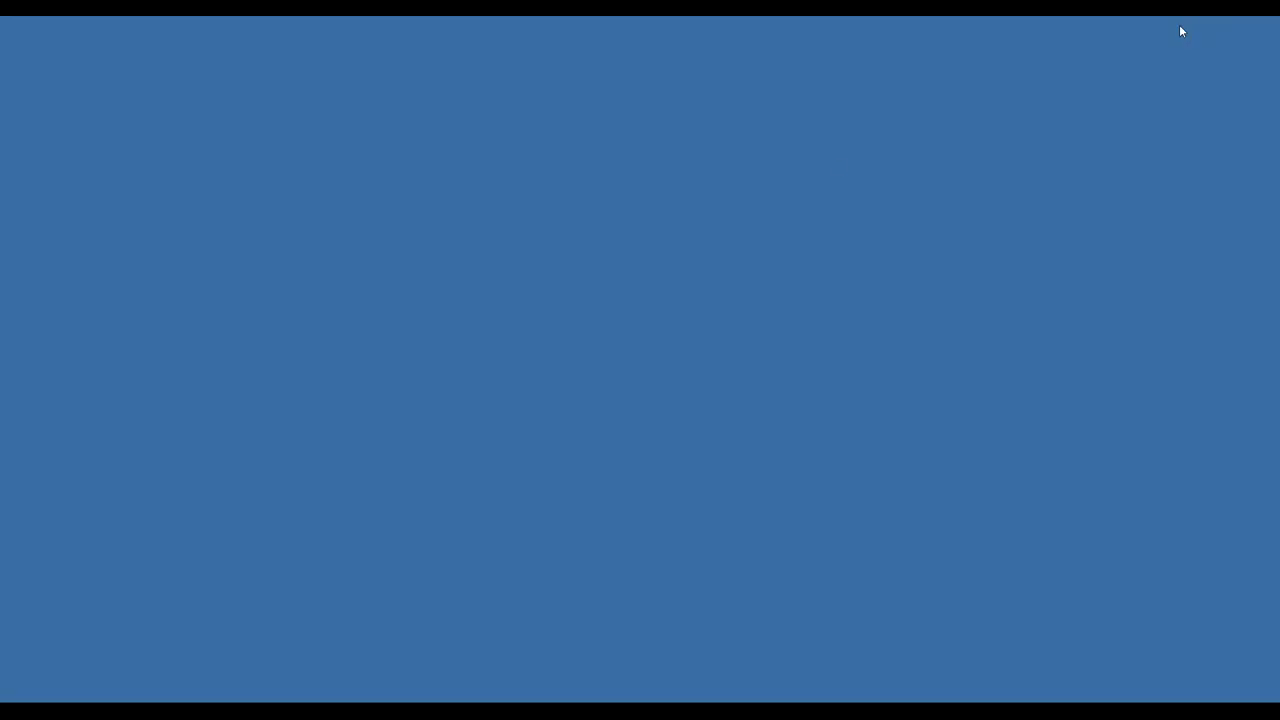
left_click(716, 694)
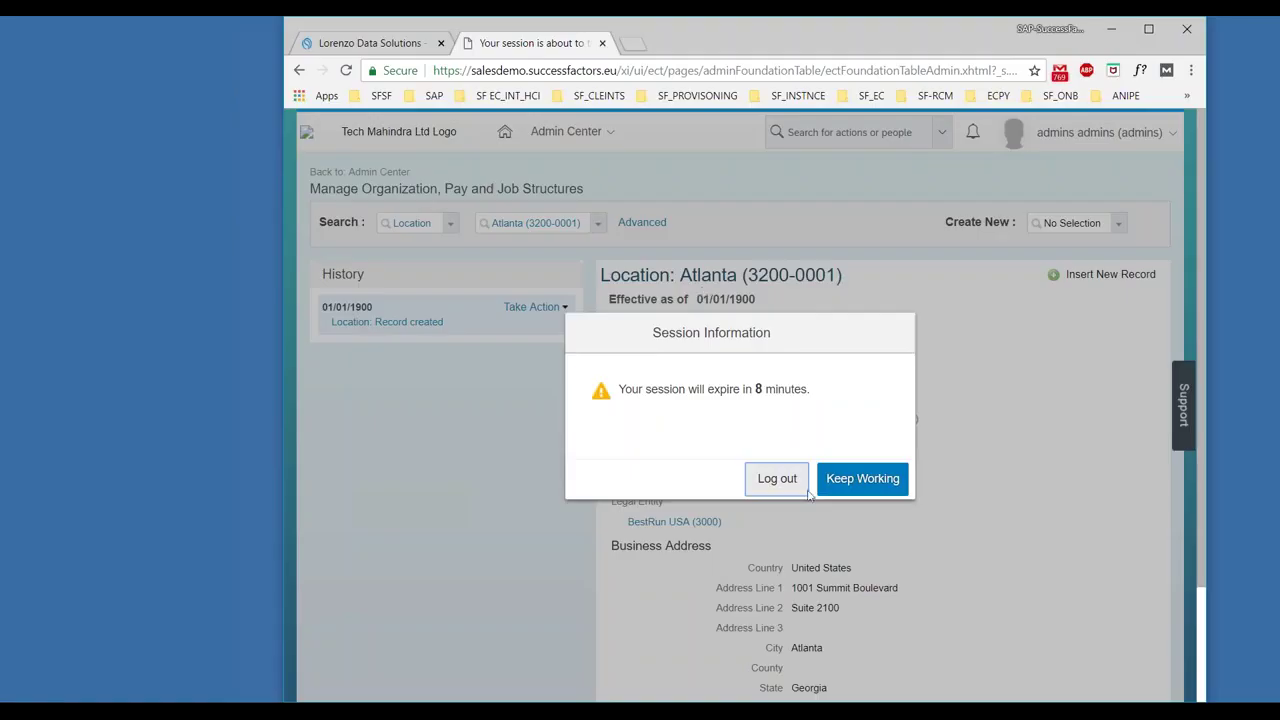
left_click(838, 472)
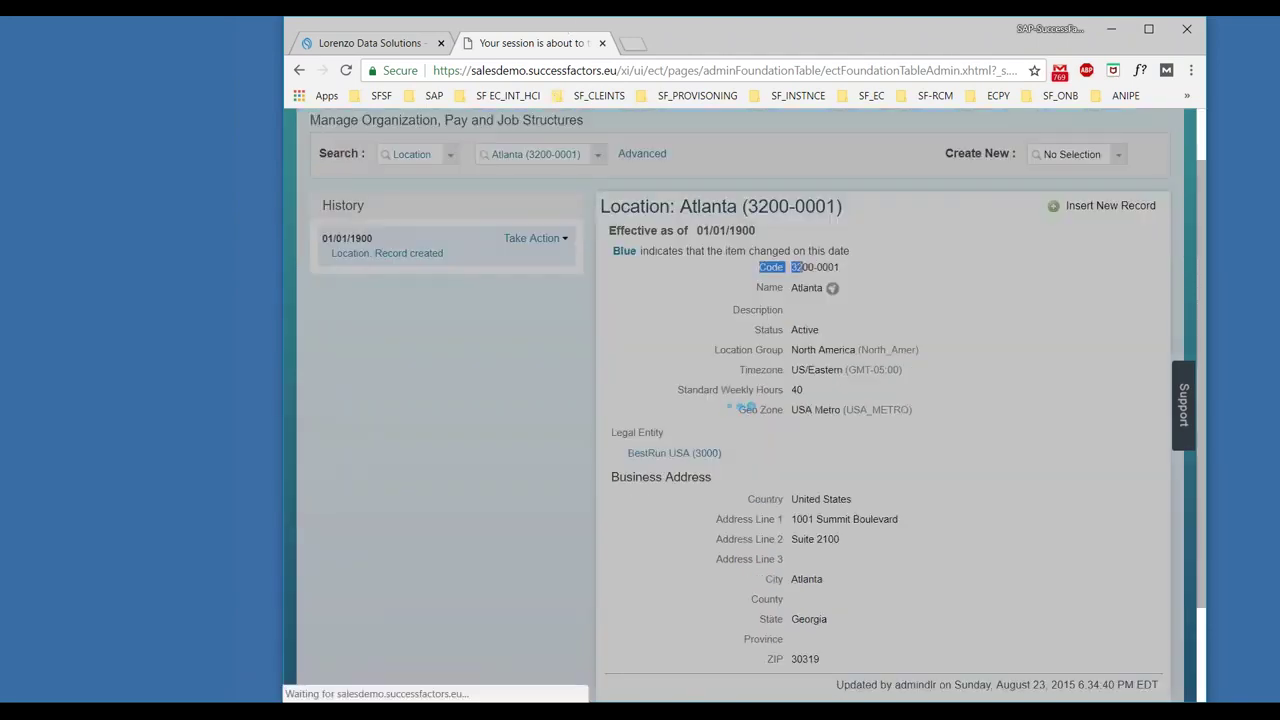
left_click(1148, 29)
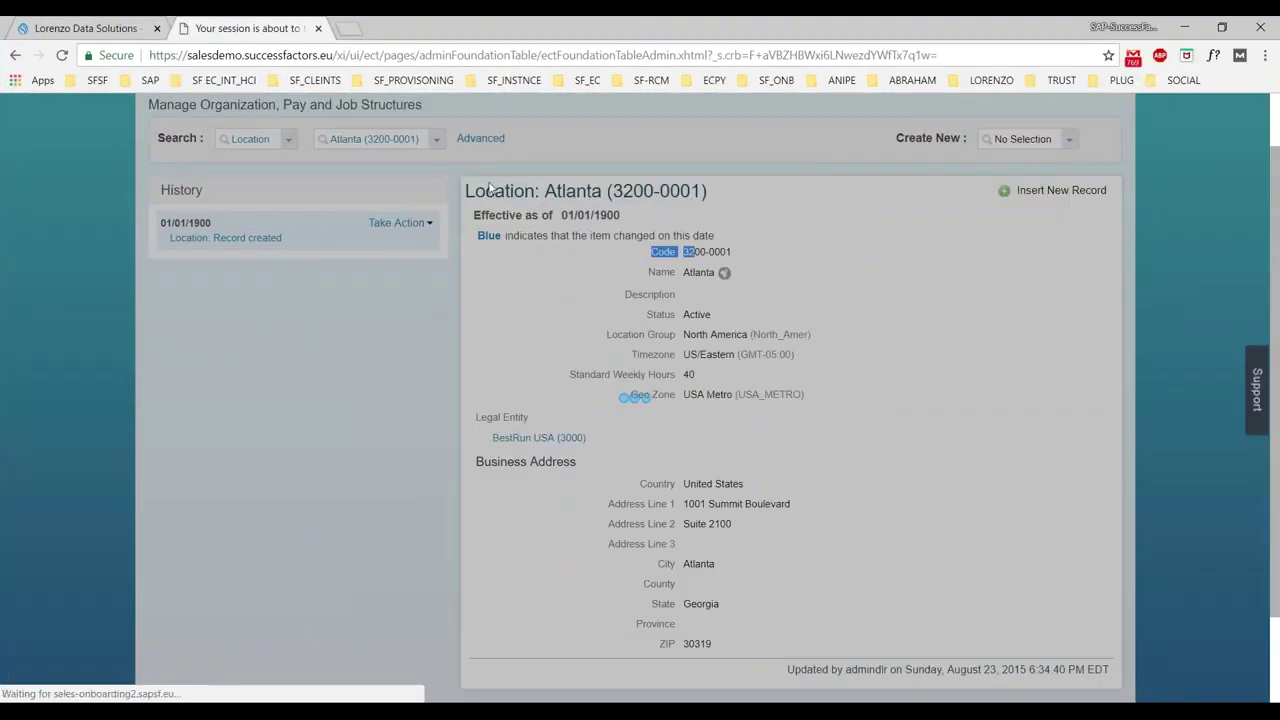
left_click(69, 30)
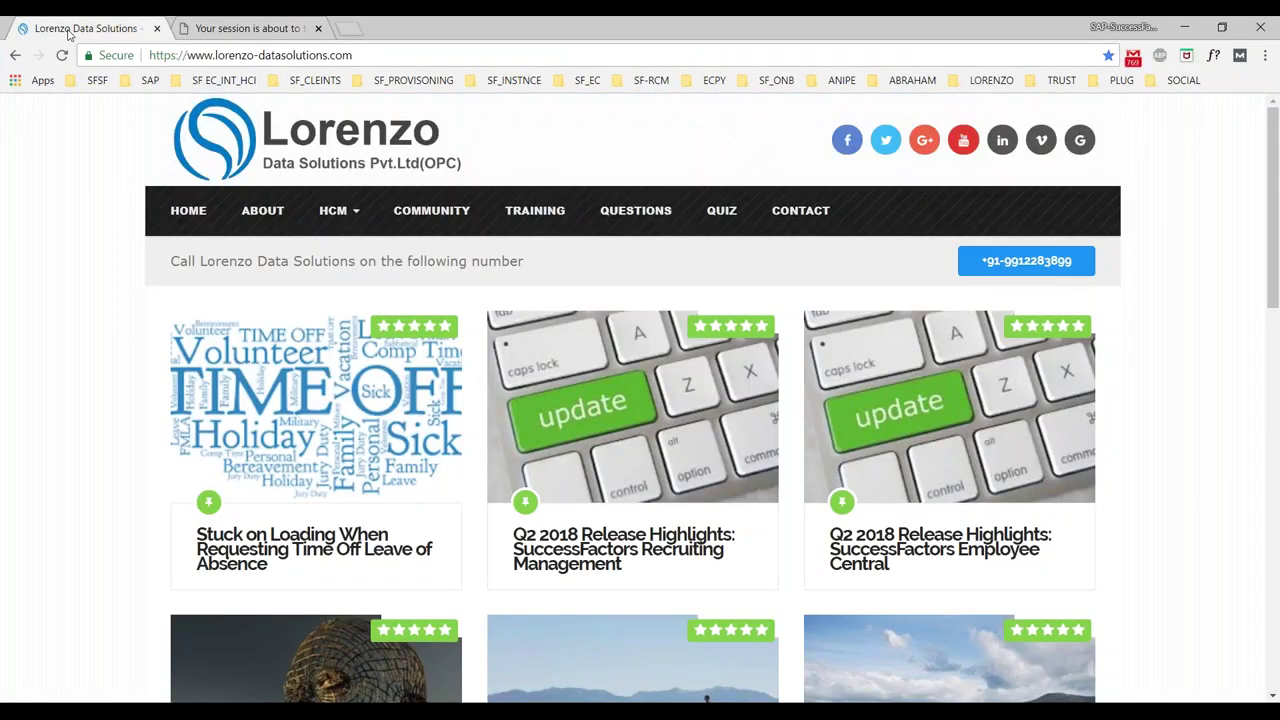